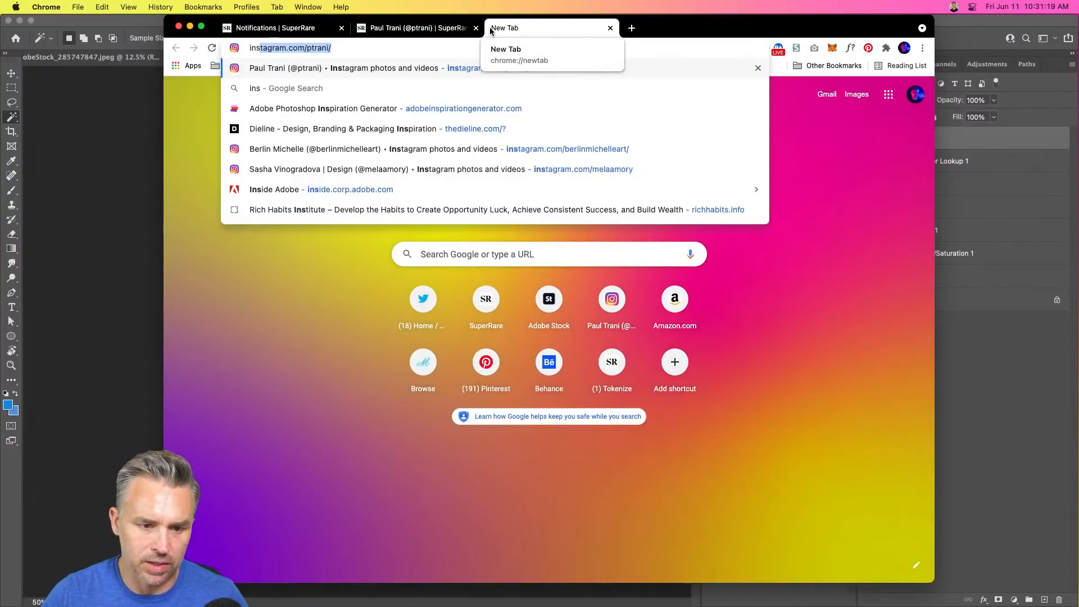
# Load the artist's Instagram profile and view the galaxy lightbulb animation post, closing it when done.
pyautogui.press('Return')
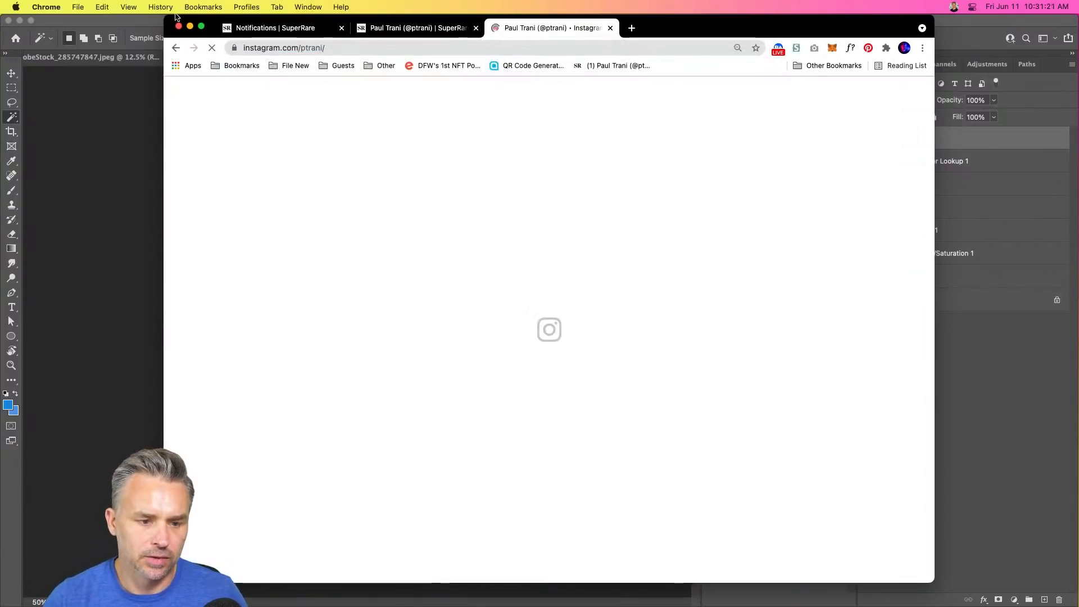
pyautogui.moveTo(164, 16); pyautogui.dragTo(184, 5)
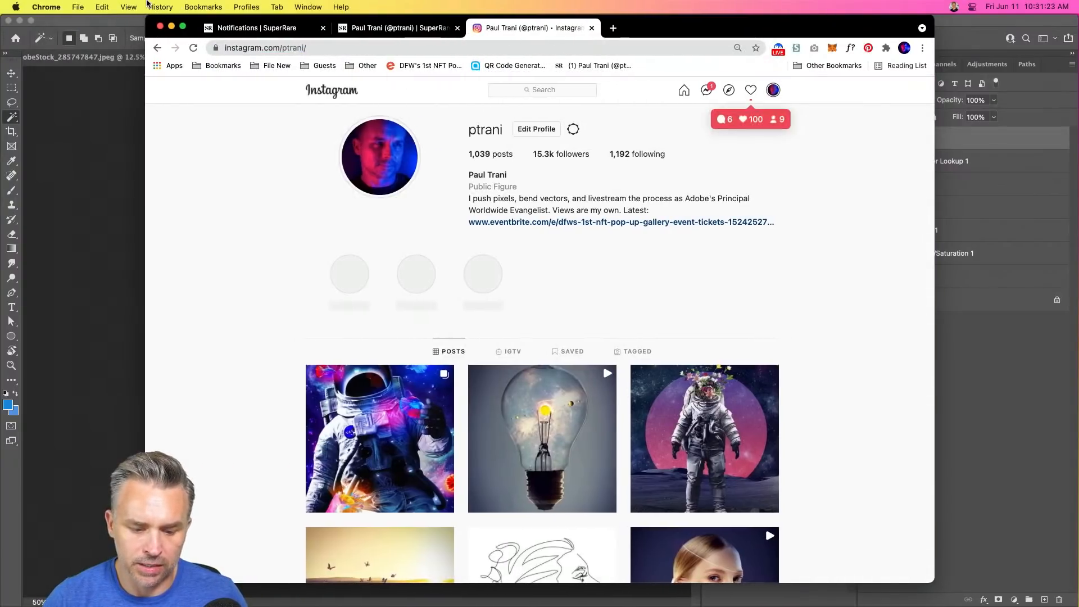
pyautogui.scroll(-5, 181, 184)
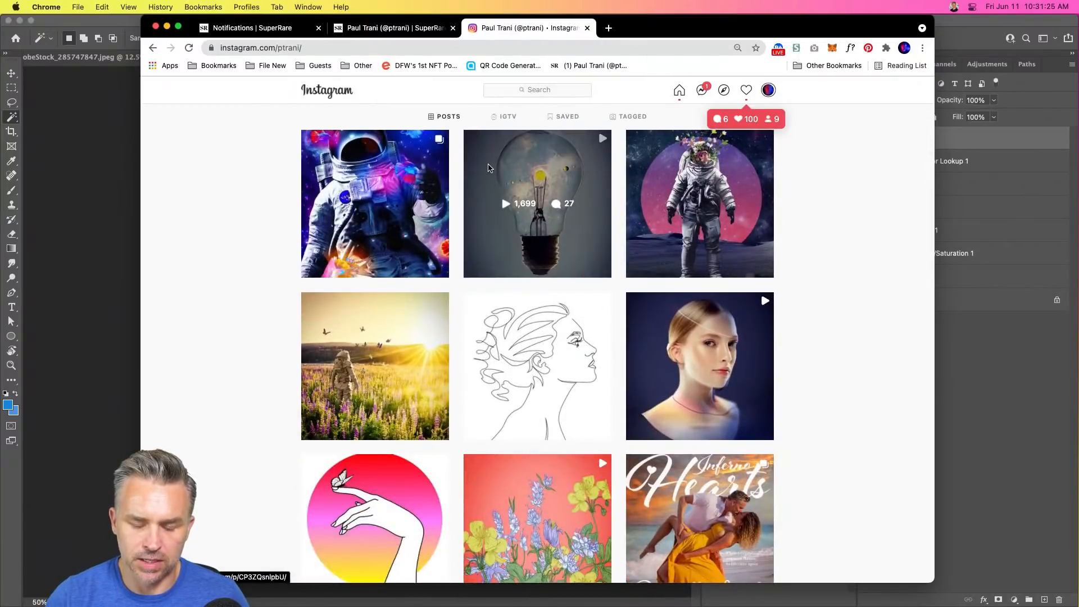
pyautogui.click(496, 179)
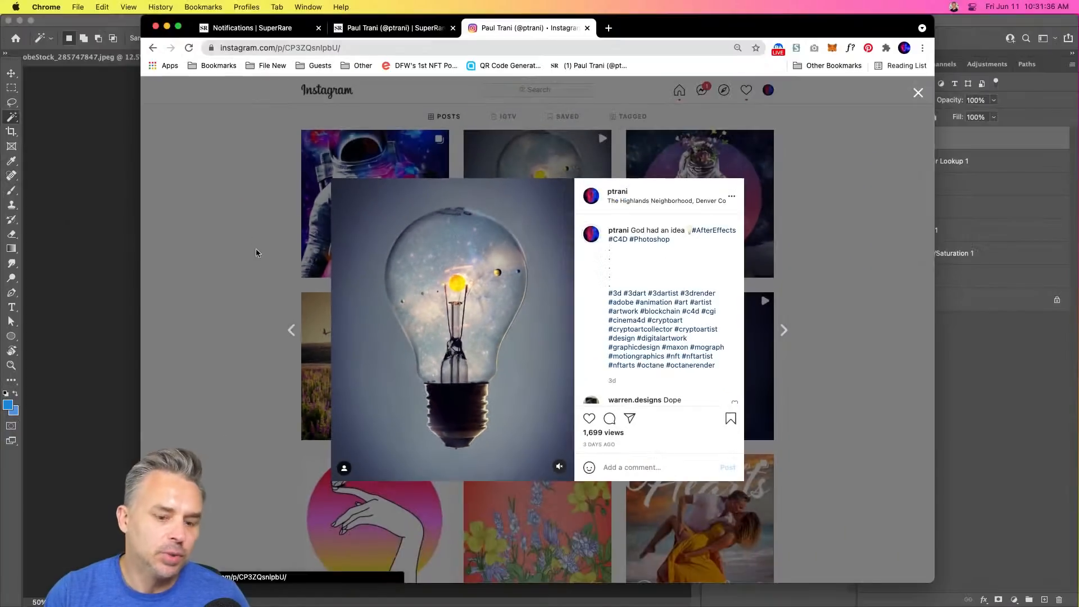
pyautogui.click(225, 158)
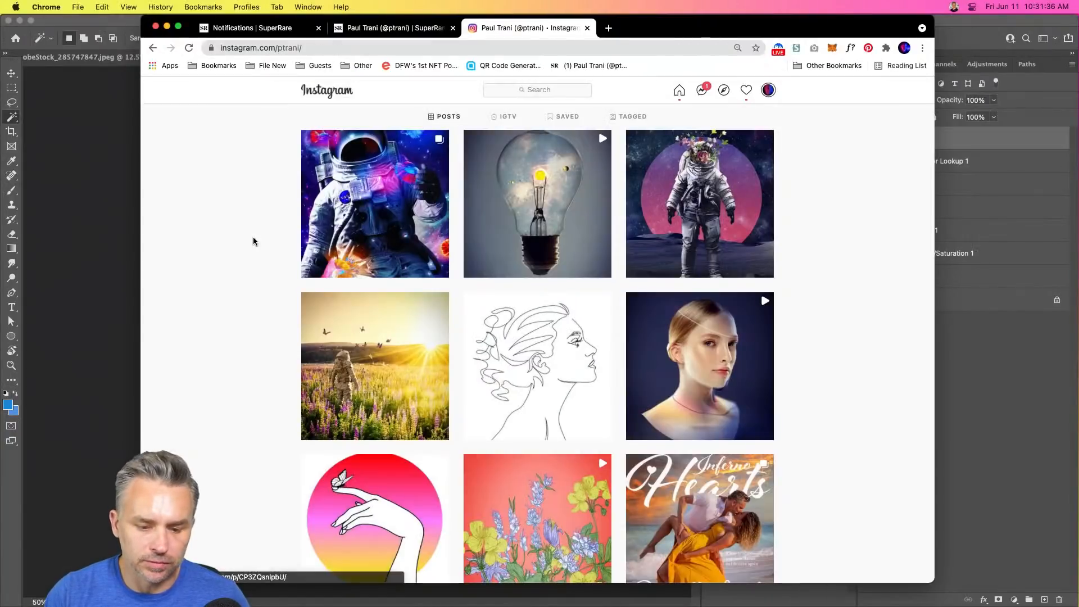
# View the Idea lightbulb artwork on SuperRare and the astronaut post on the Instagram profile, closing the post when done.
pyautogui.click(349, 33)
pyautogui.click(697, 264)
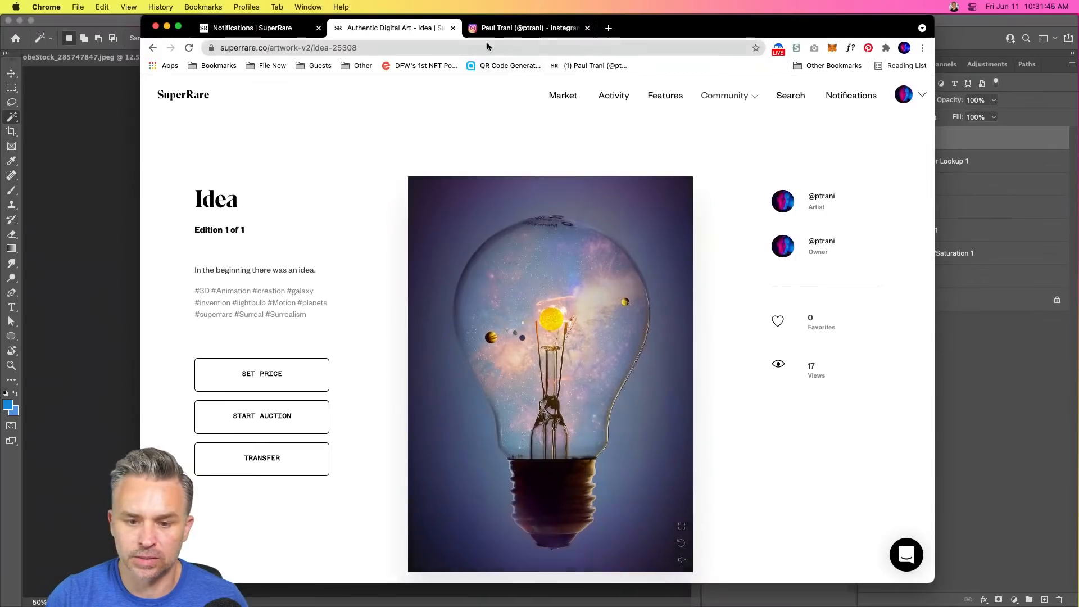
pyautogui.click(518, 28)
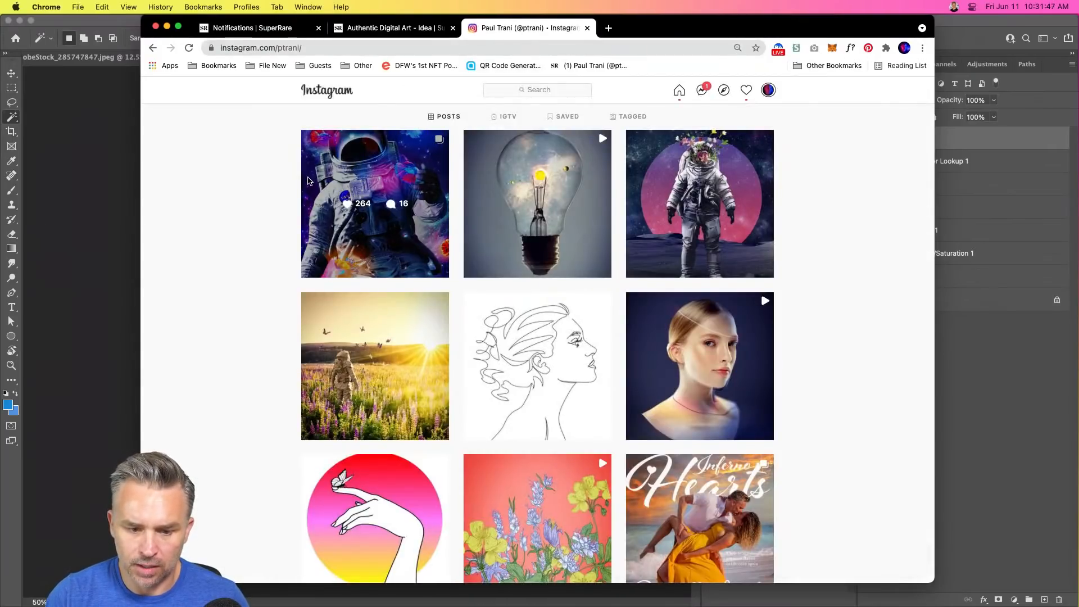
pyautogui.click(362, 183)
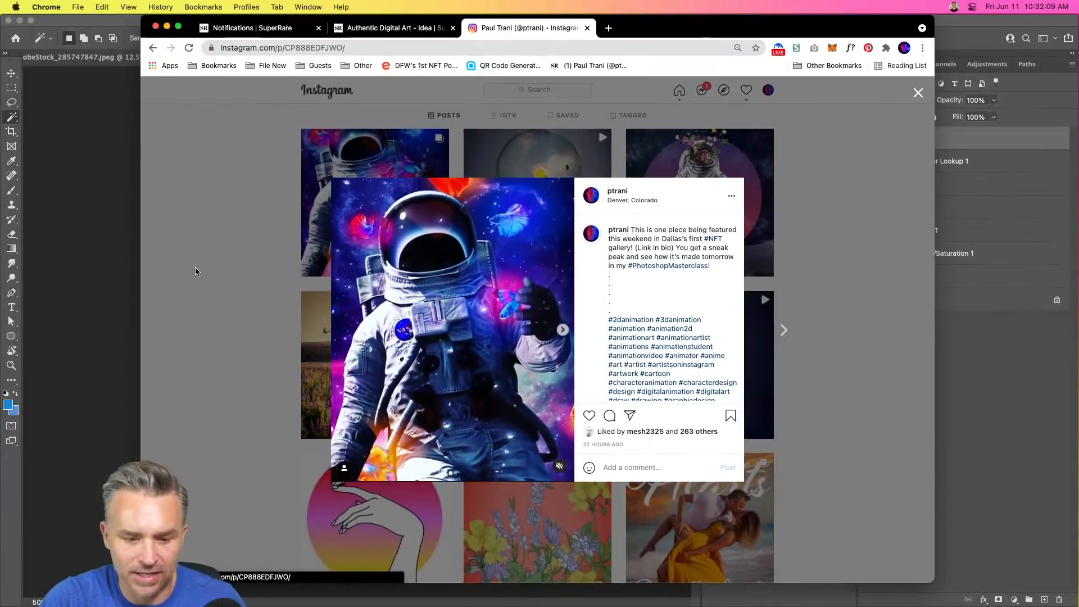
pyautogui.click(128, 226)
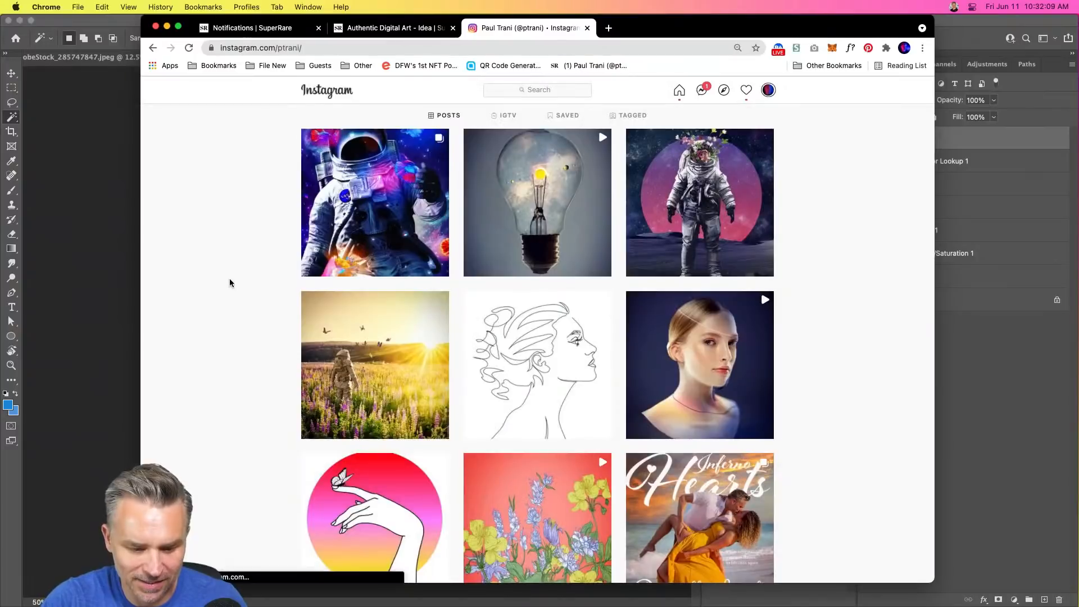
# View the Instagram post of the head made of glowing ribbons and close it.
pyautogui.scroll(-2, 128, 226)
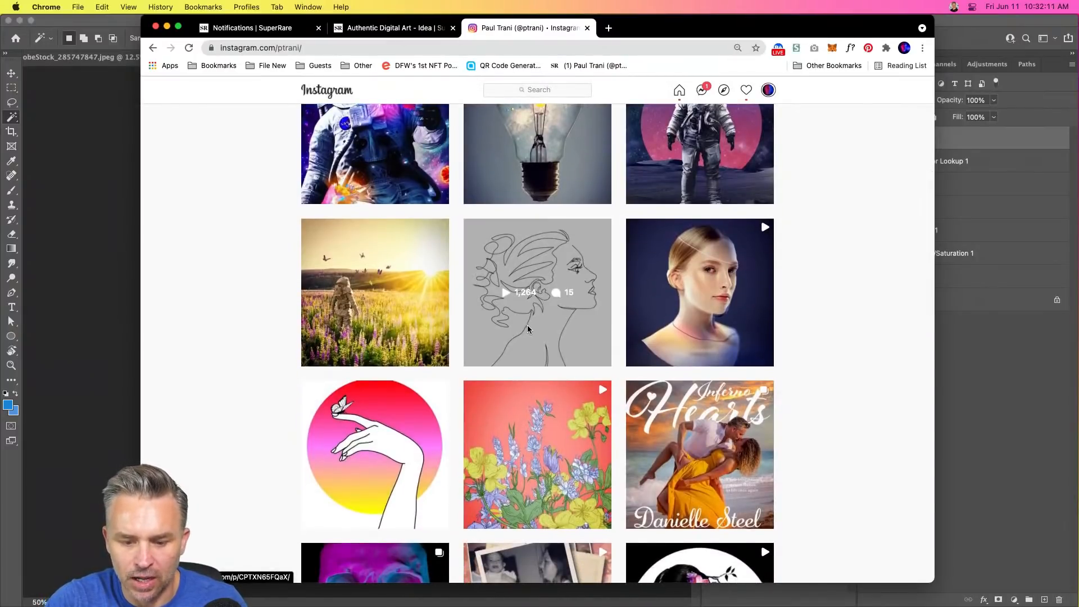
pyautogui.scroll(-5, 562, 326)
pyautogui.scroll(2, 600, 322)
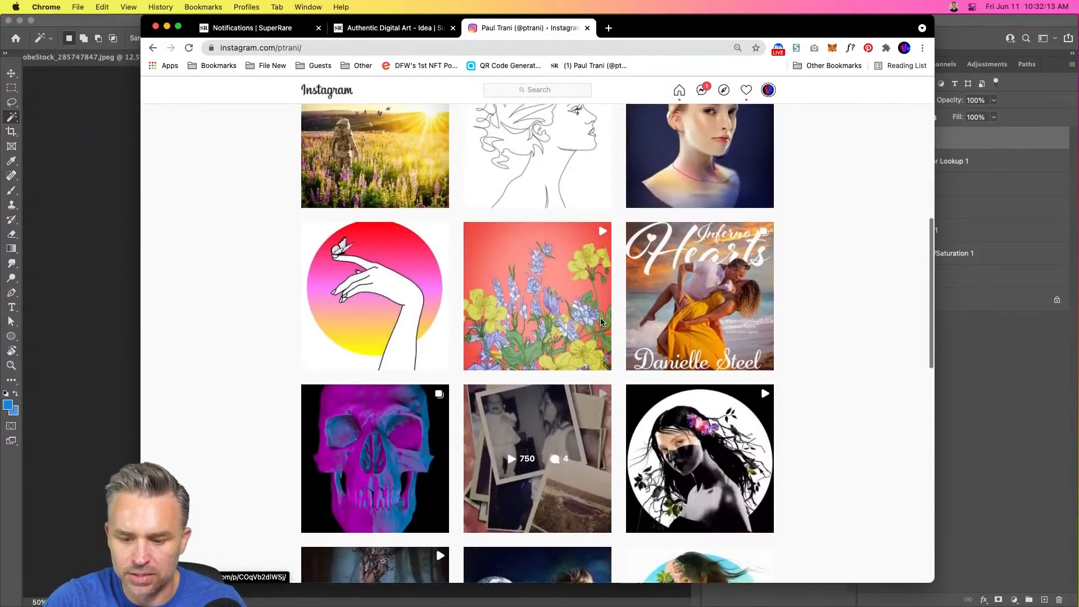
pyautogui.click(533, 325)
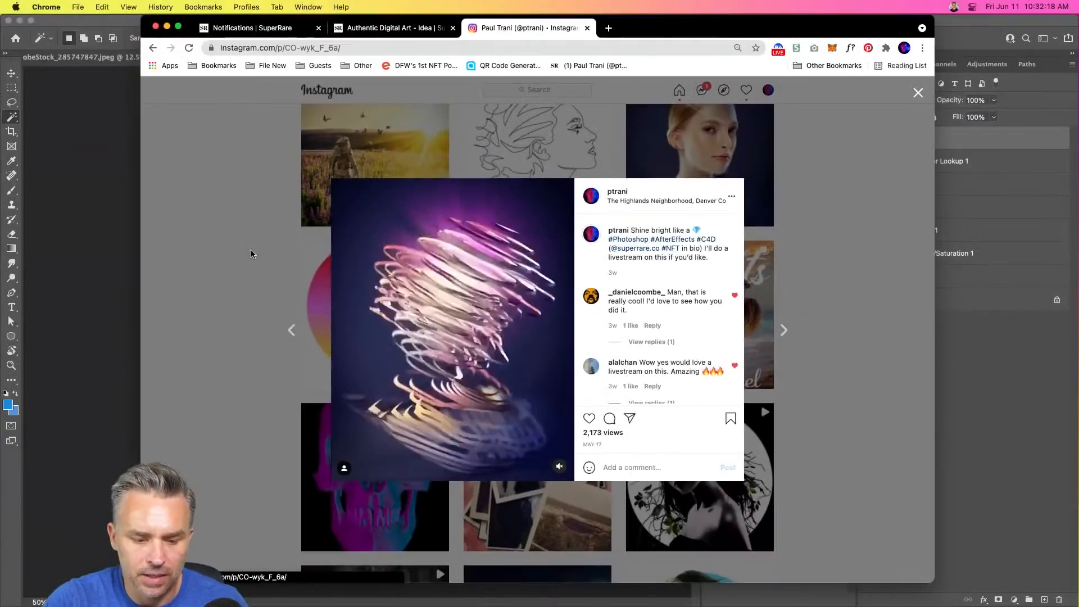
pyautogui.click(43, 151)
# View the post of the black-and-white woman with flowers in her hair and close it.
pyautogui.scroll(-3, 877, 308)
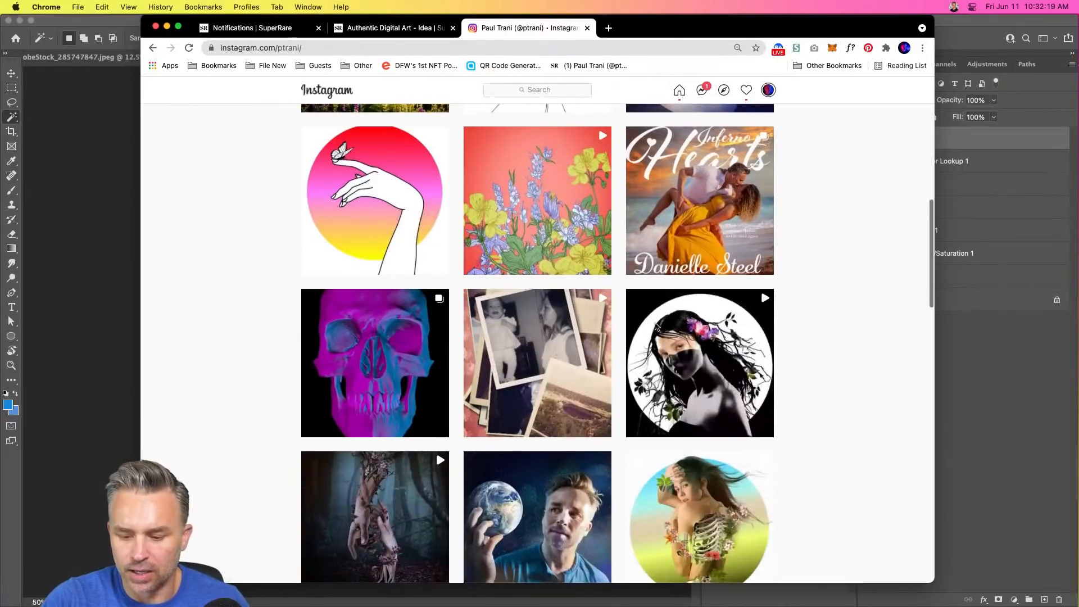
pyautogui.click(655, 327)
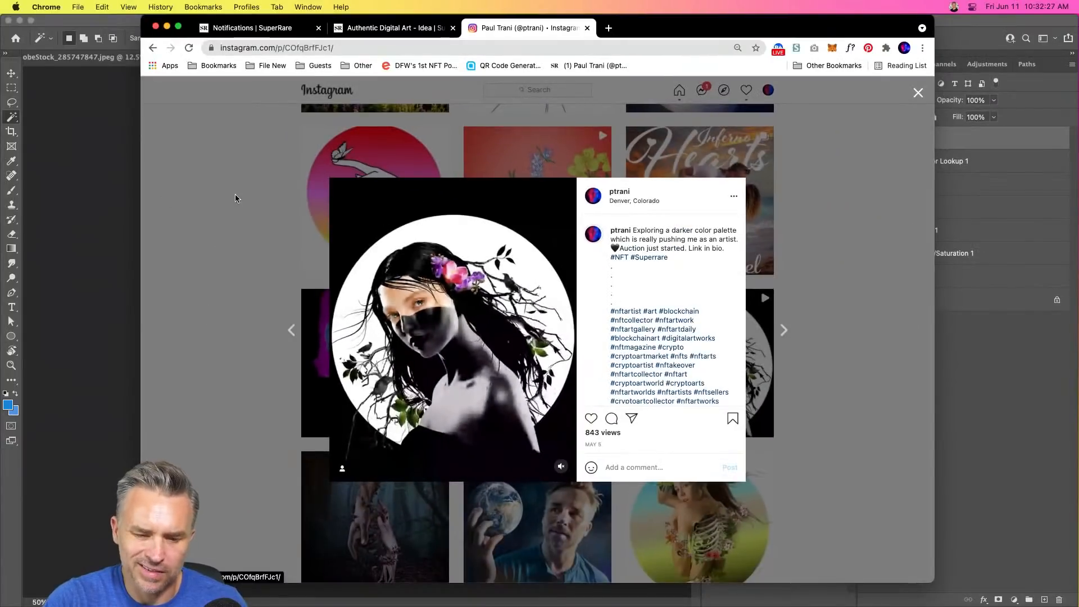
pyautogui.click(235, 198)
# Find the older lightbulb photomanipulation further down the profile, view it and close the post.
pyautogui.scroll(-15, 239, 213)
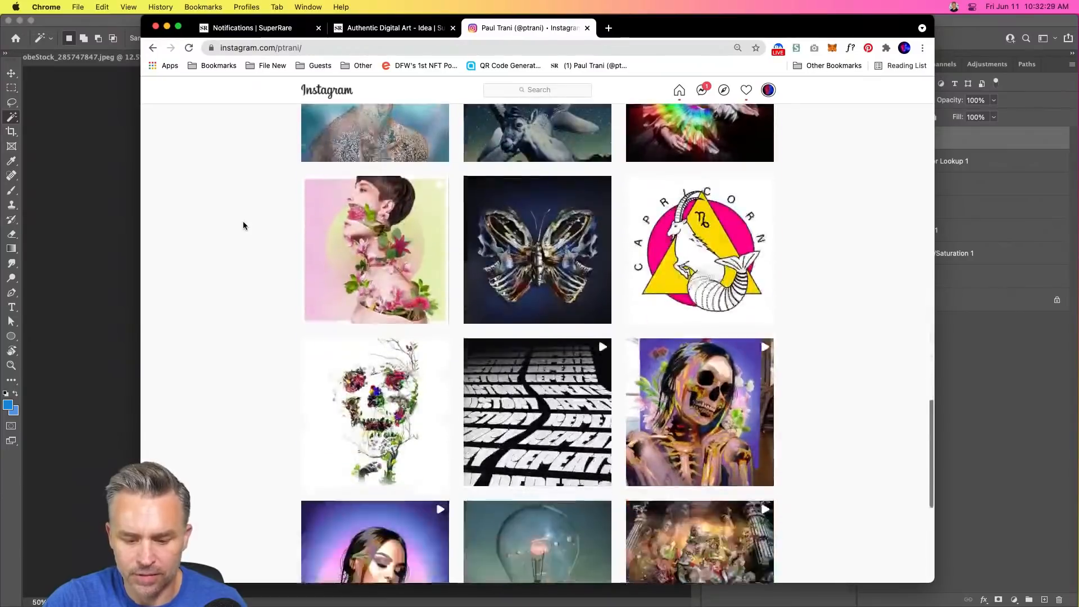
pyautogui.scroll(-6, 242, 225)
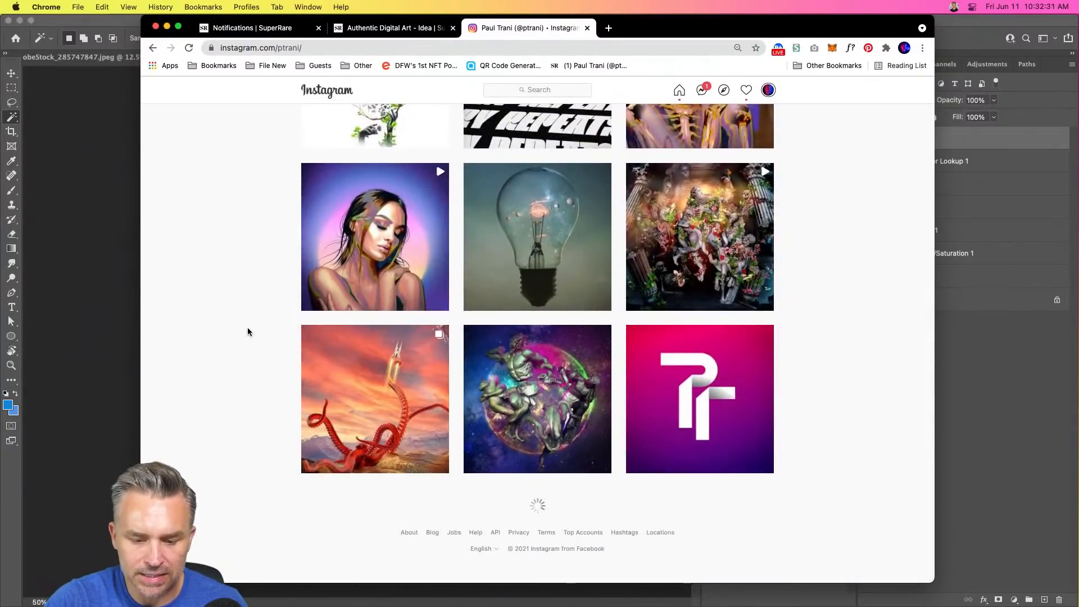
pyautogui.click(515, 190)
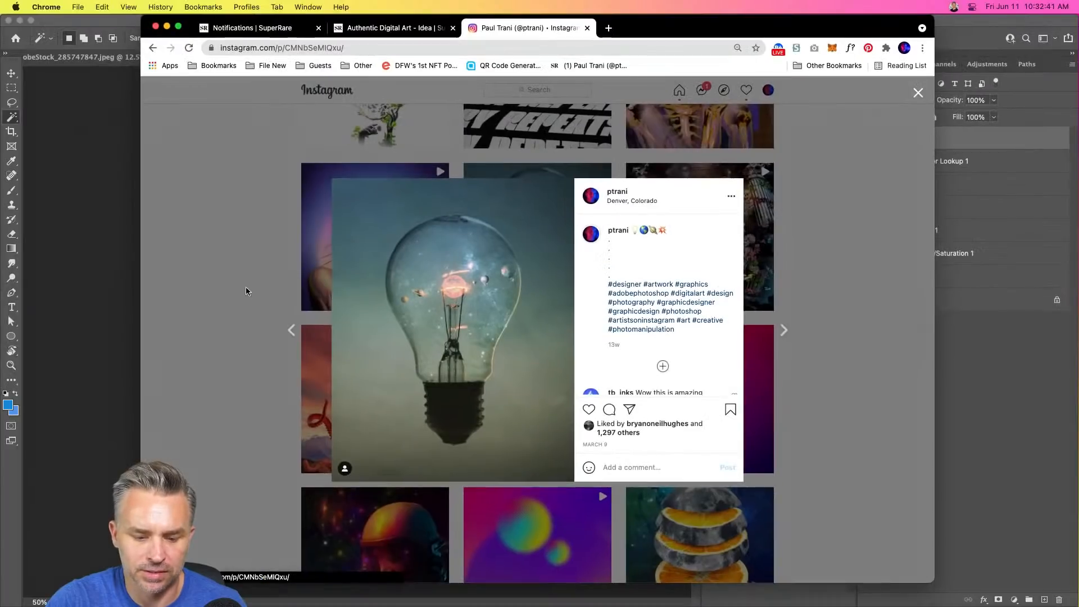
pyautogui.click(245, 291)
# Find the older line-drawing animation of a woman beside the pink rocket poster, view it and close the post.
pyautogui.scroll(-10, 247, 292)
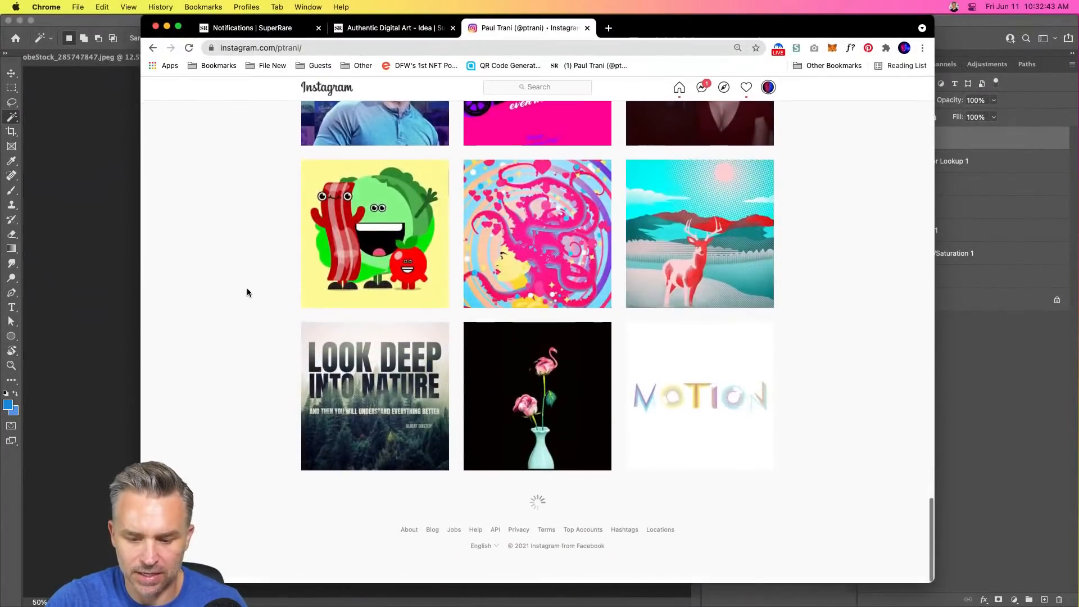
pyautogui.scroll(-10, 248, 290)
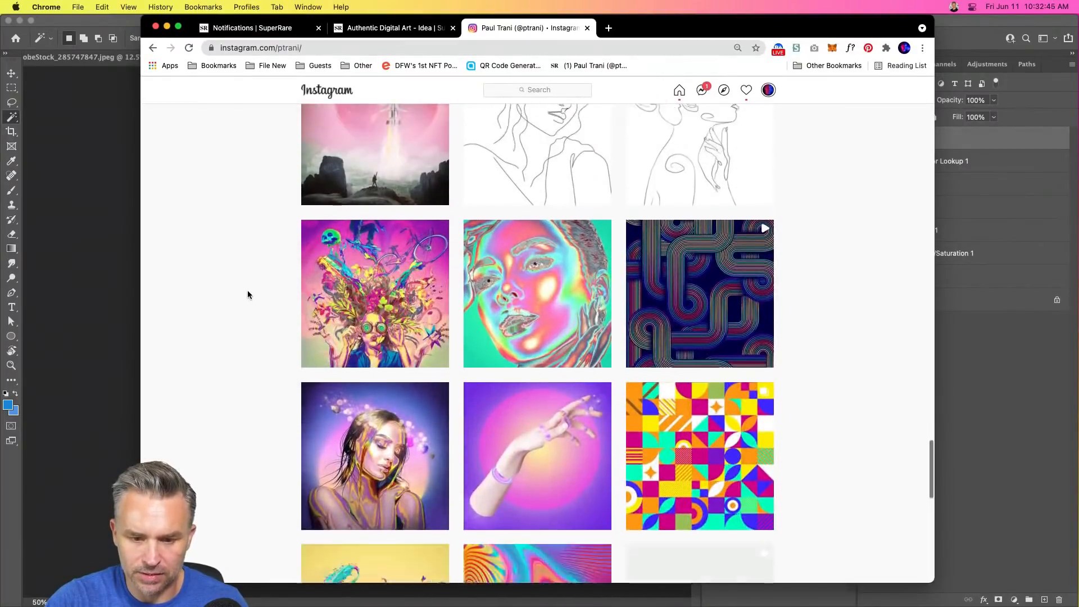
pyautogui.scroll(3, 247, 290)
pyautogui.scroll(-2, 544, 284)
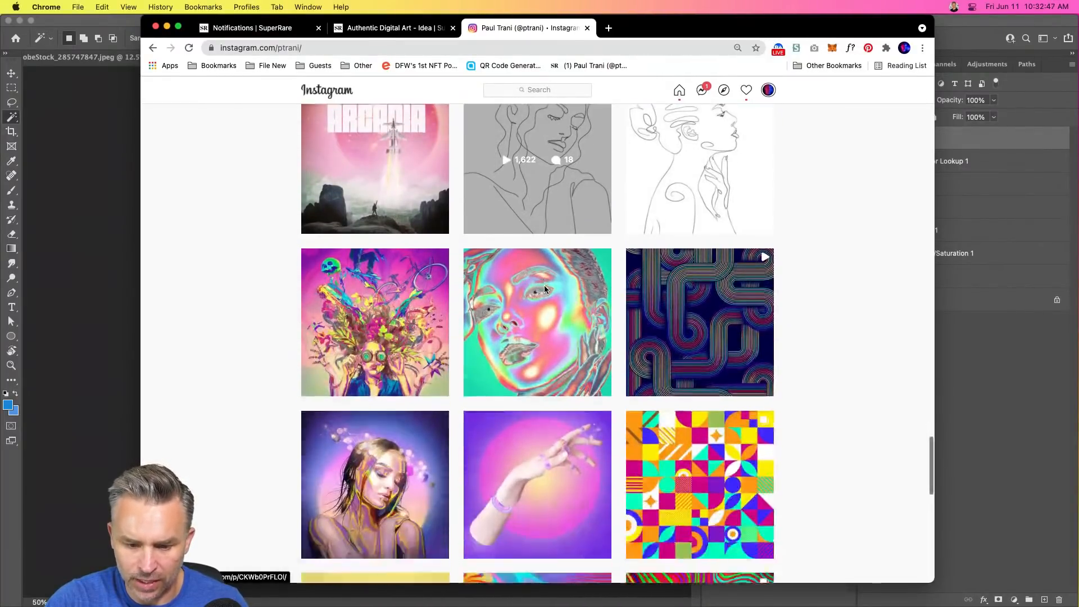
pyautogui.scroll(2, 540, 281)
pyautogui.click(518, 259)
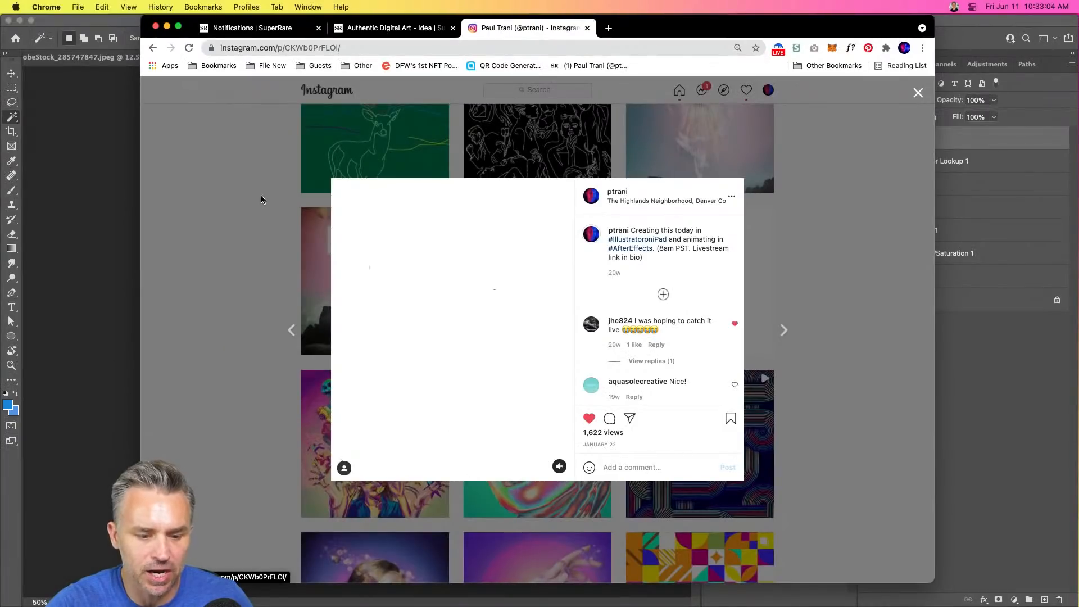
pyautogui.click(261, 194)
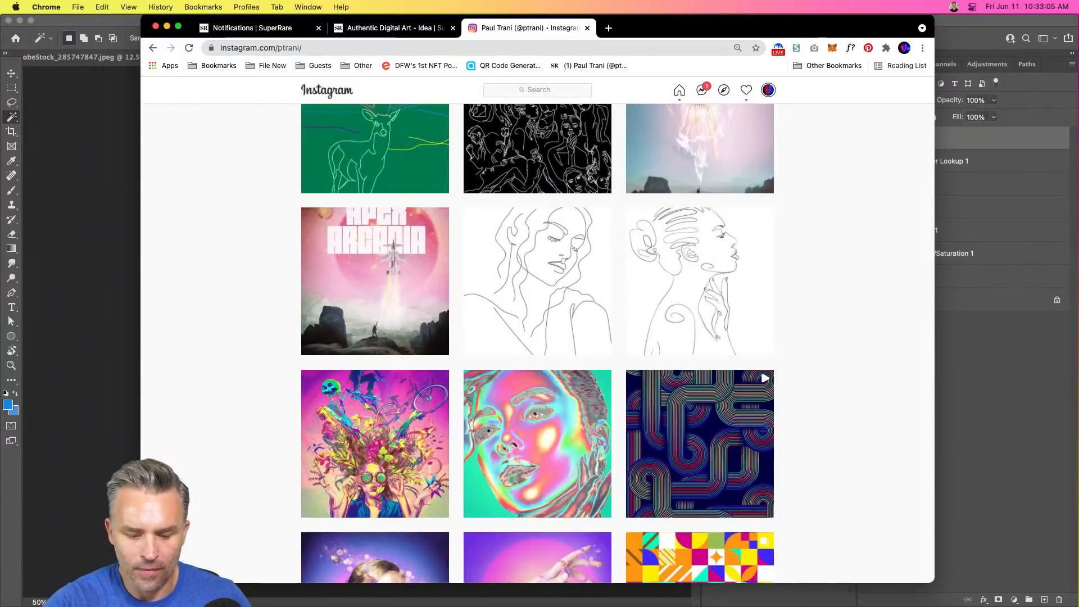
# Switch to Finder, preview the PSD files in the NFT project's Fish folder and open Paul_Print.psd in Photoshop.
pyautogui.click(139, 592)
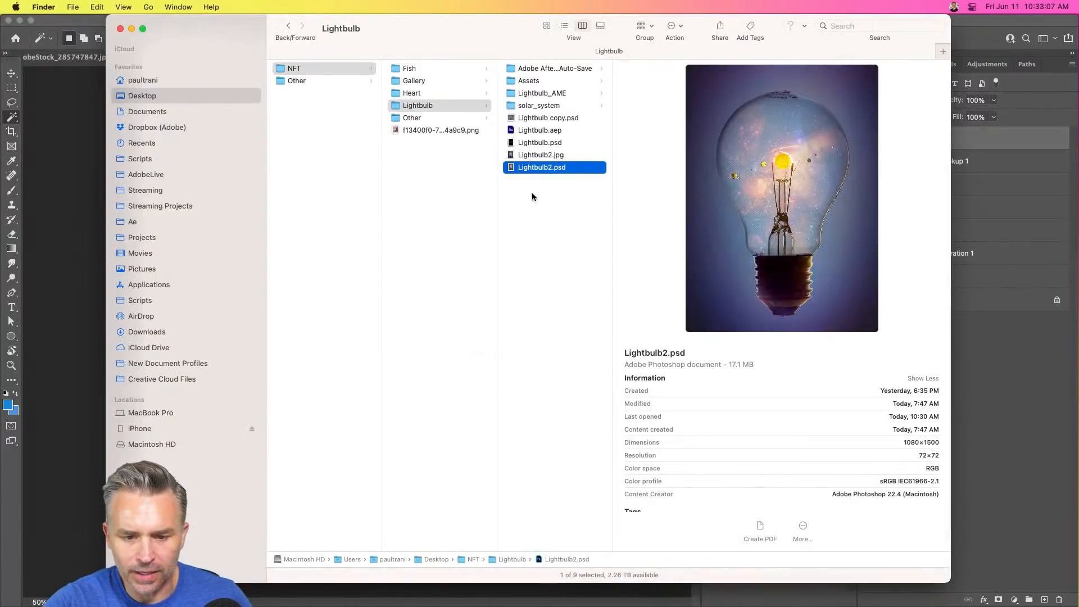
pyautogui.click(416, 68)
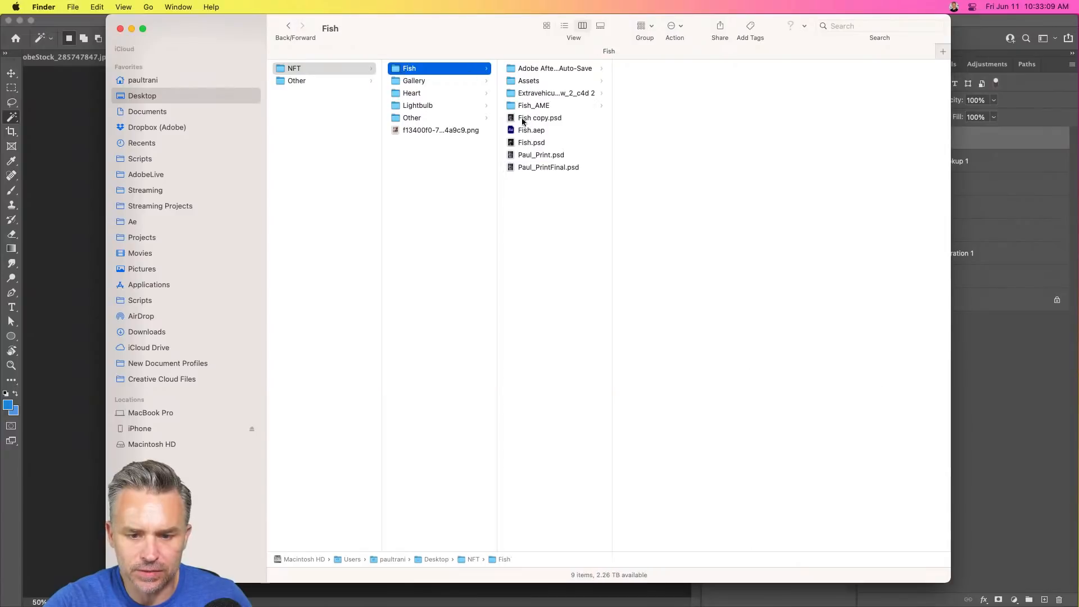
pyautogui.click(592, 119)
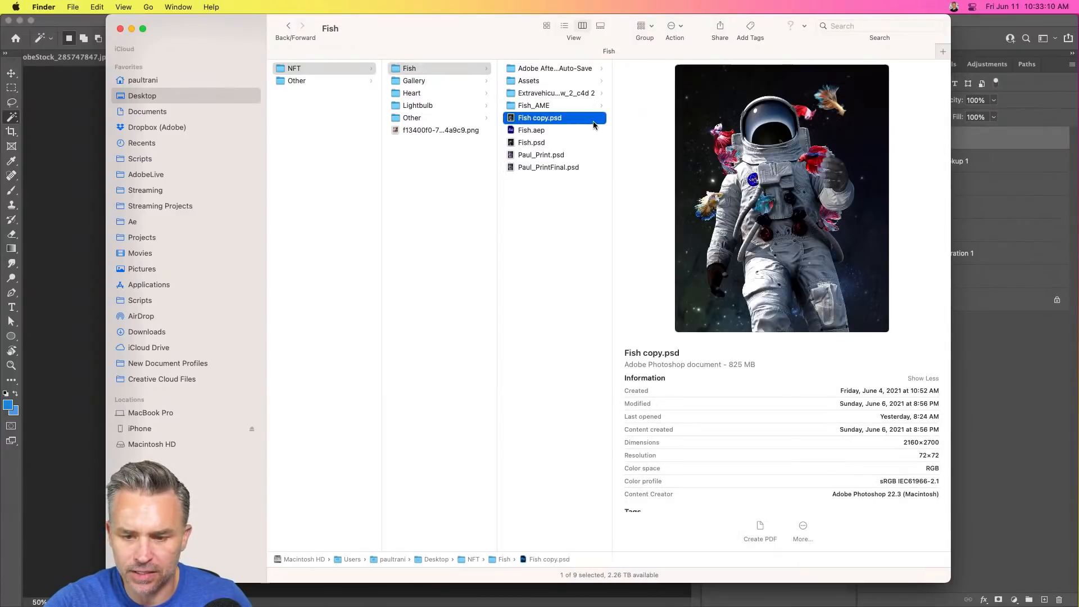
pyautogui.click(515, 144)
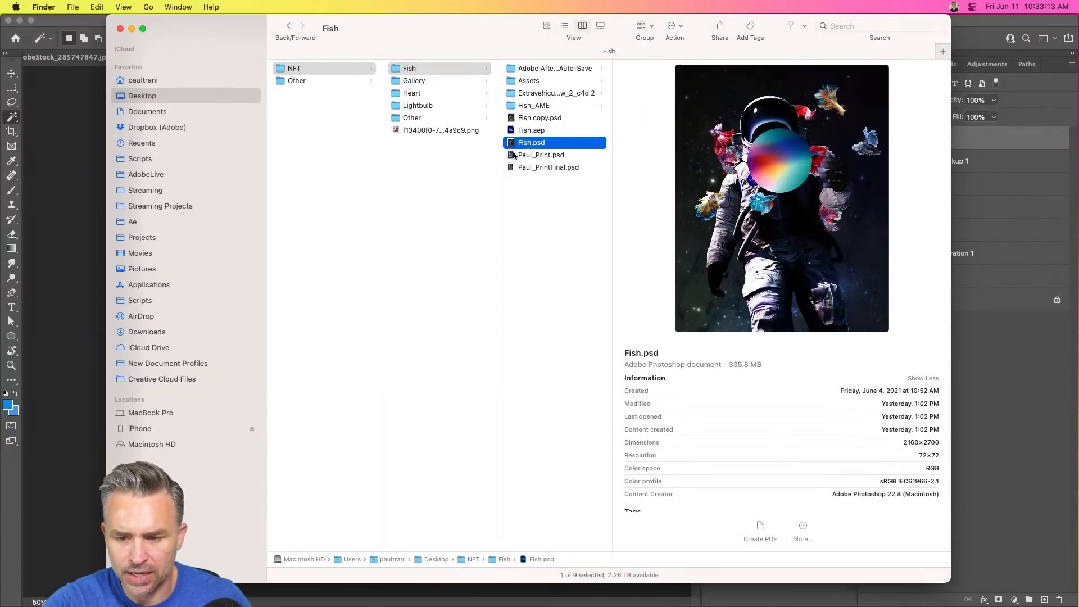
pyautogui.click(514, 157)
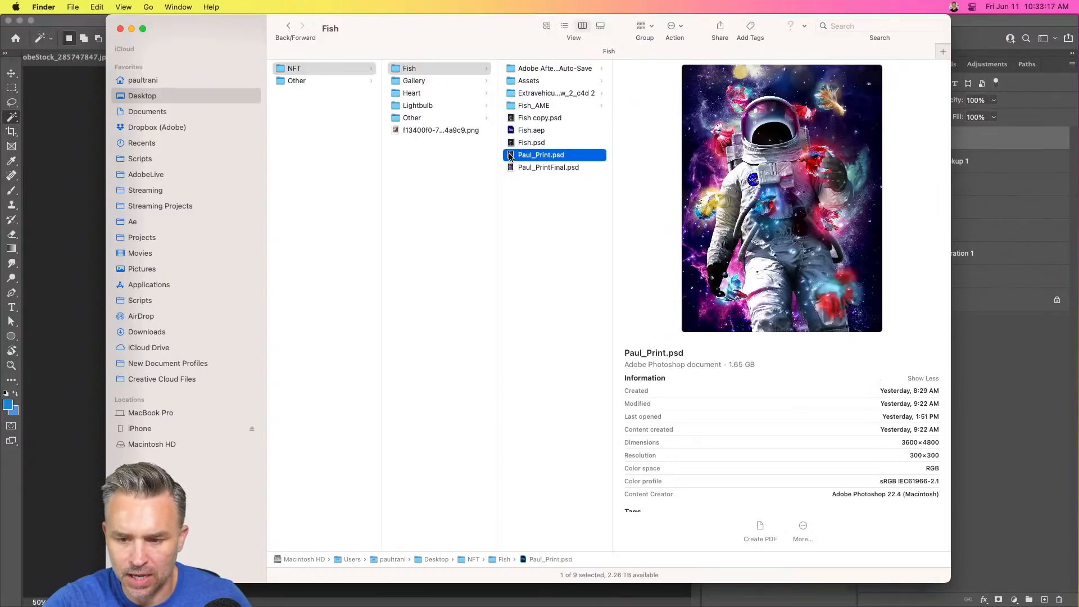
pyautogui.doubleClick(511, 156)
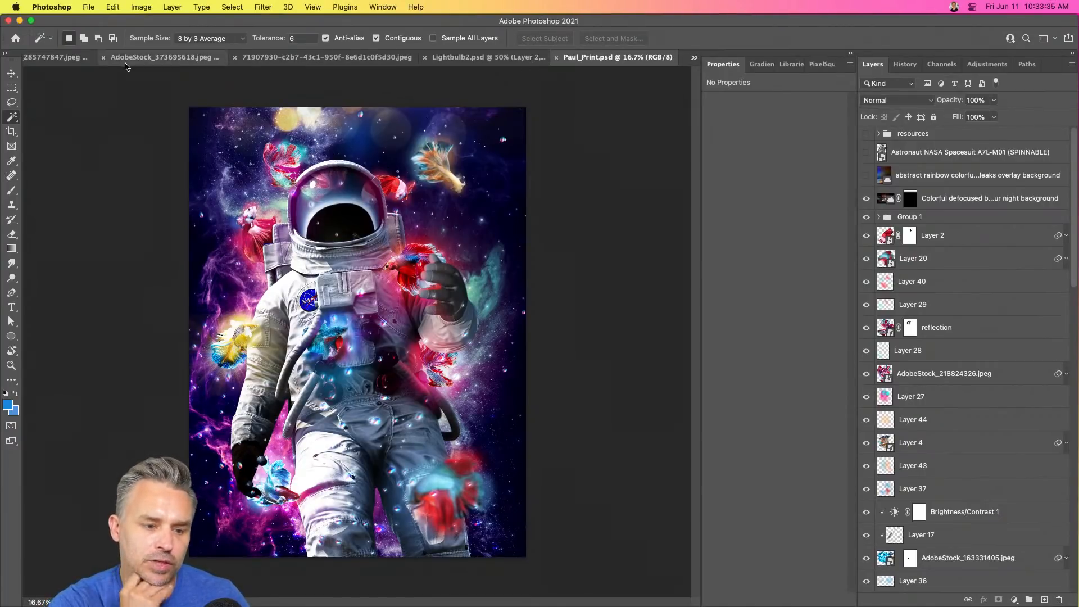
# View the open hands and woman-with-glasses images, activate the Rectangular Marquee tool and collapse the Properties panel to enlarge the canvas area.
pyautogui.click(354, 58)
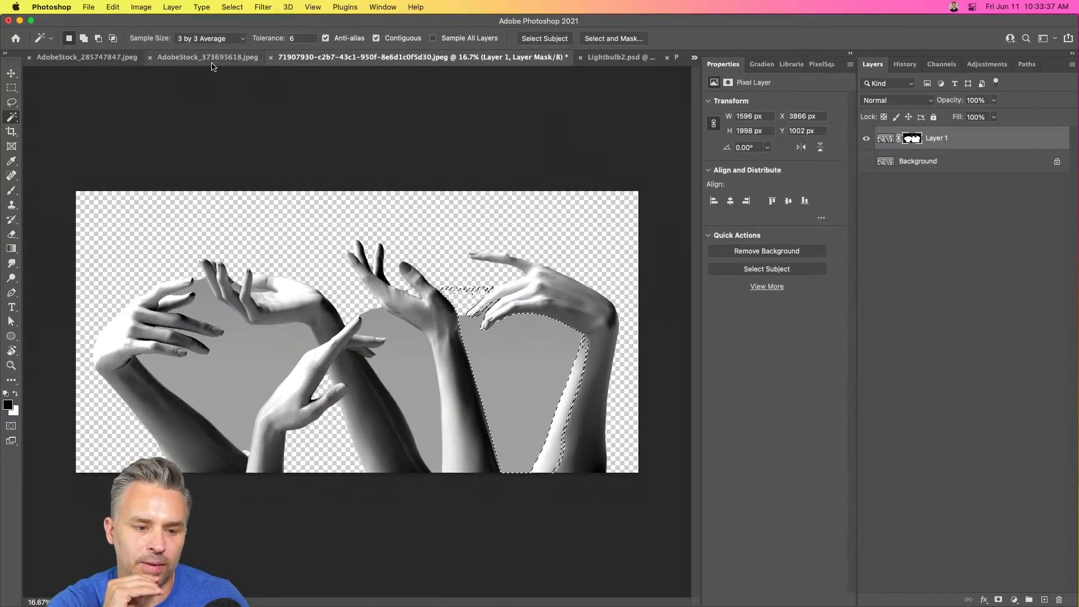
pyautogui.click(212, 62)
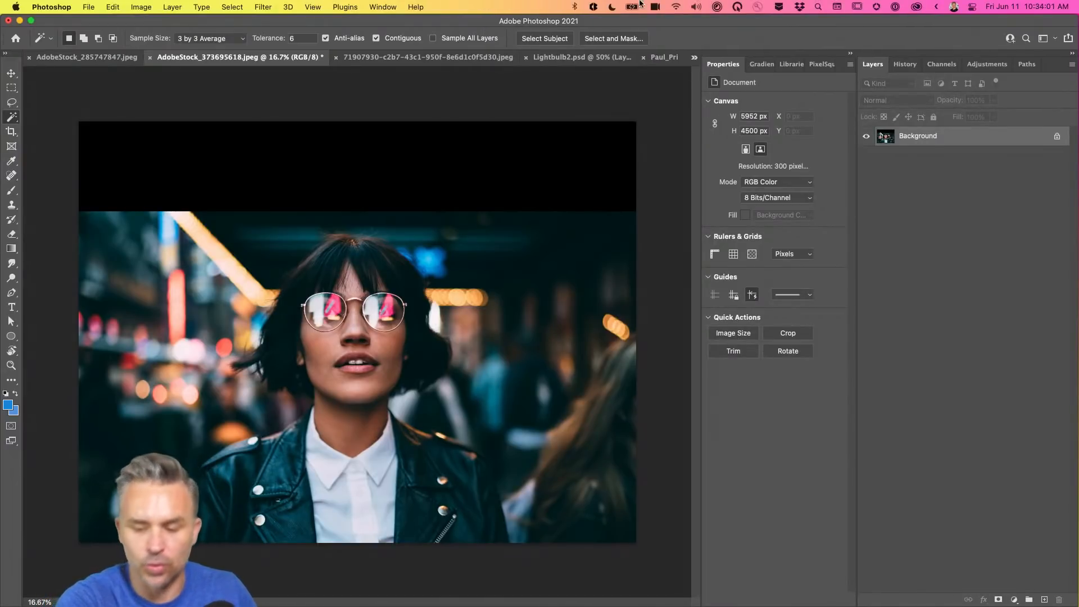
pyautogui.click(10, 88)
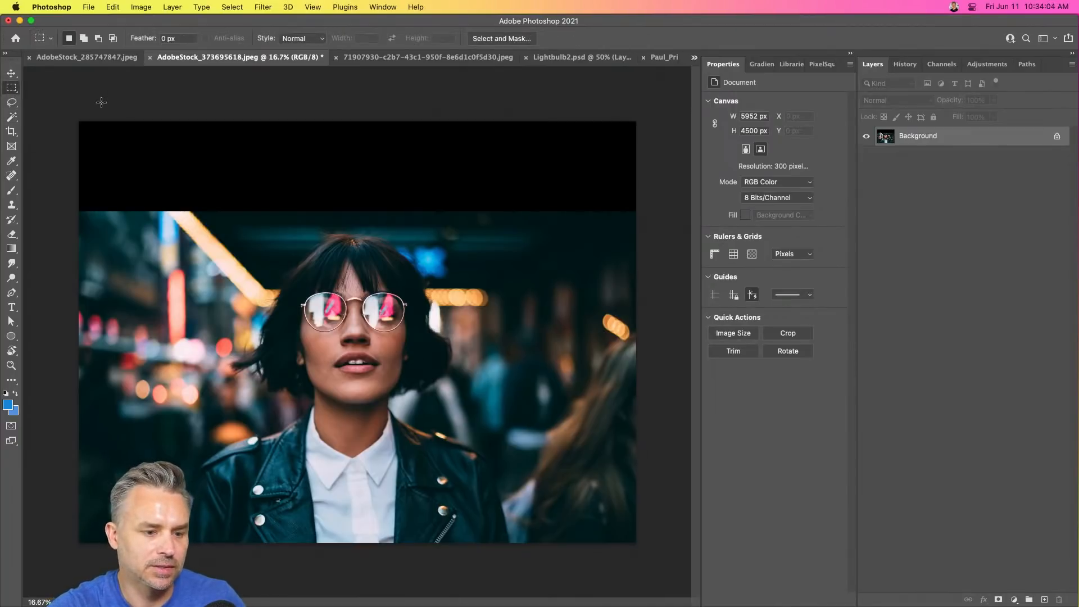
pyautogui.click(849, 55)
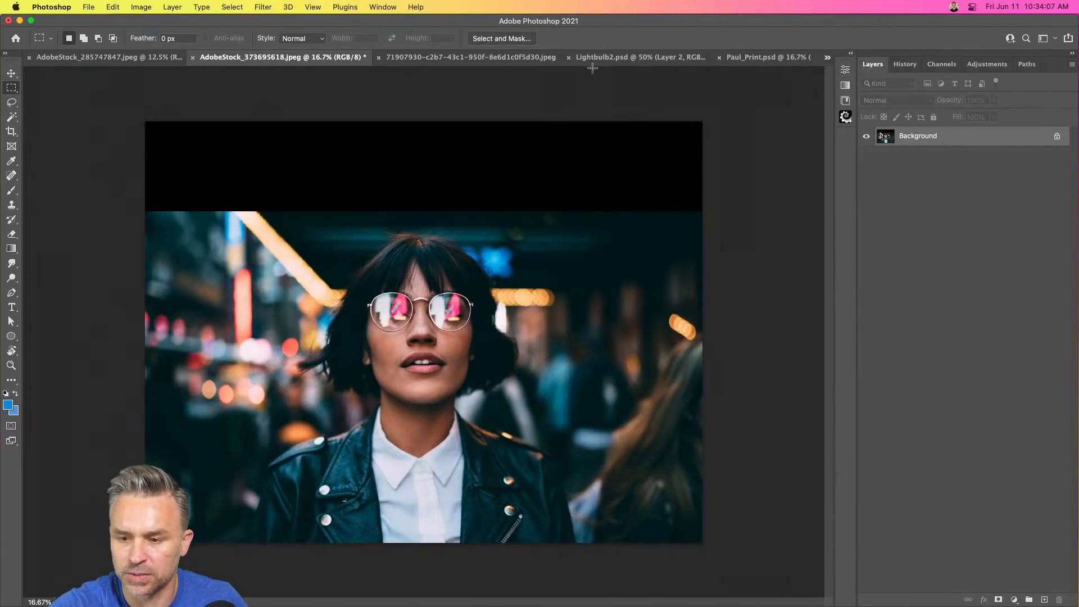
# Return to the astronaut document Paul_Print.psd, select the layer group Group 1 and magnify the artwork to 50%.
pyautogui.click(760, 62)
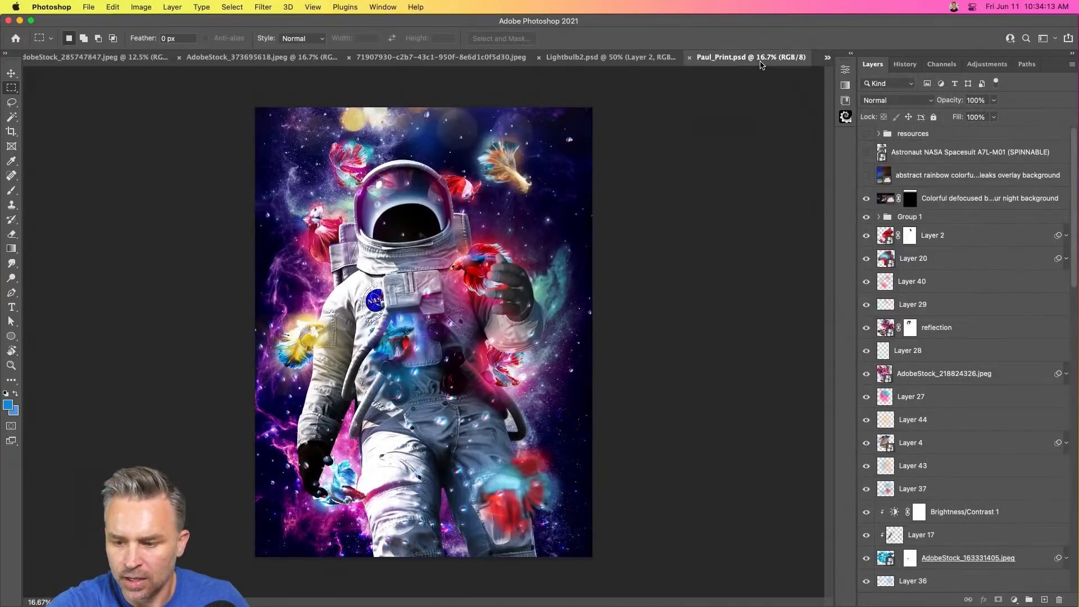
pyautogui.click(904, 219)
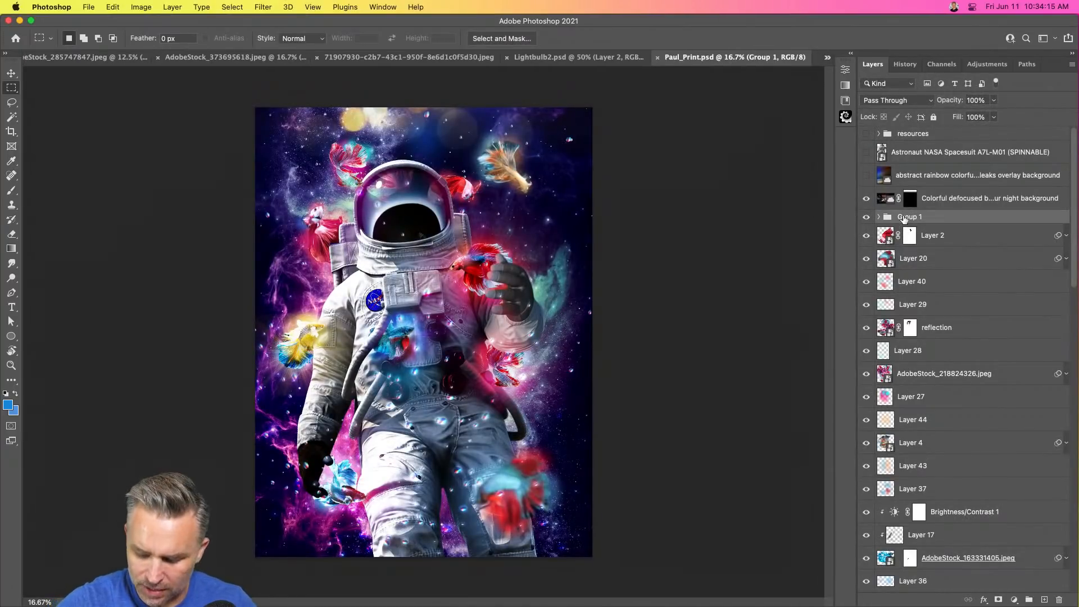
pyautogui.press('super+plus')
pyautogui.press('super+plus')
pyautogui.press('super+plus')
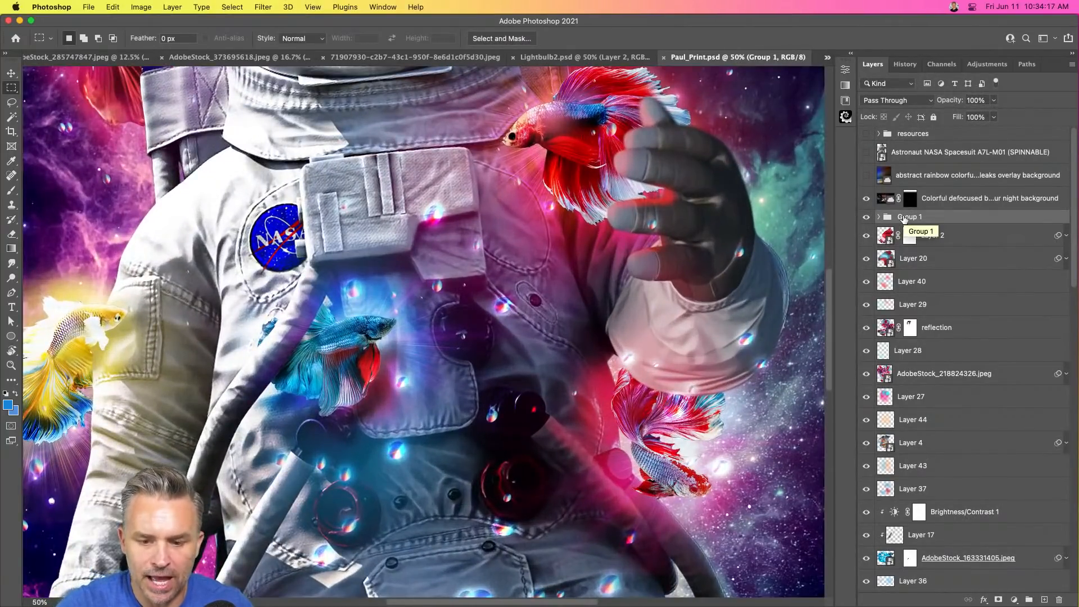
# Zoom out to 33.3%, select Layer 20 and move it above the Colorful defocused background layer in the layer stack.
pyautogui.press('super+minus')
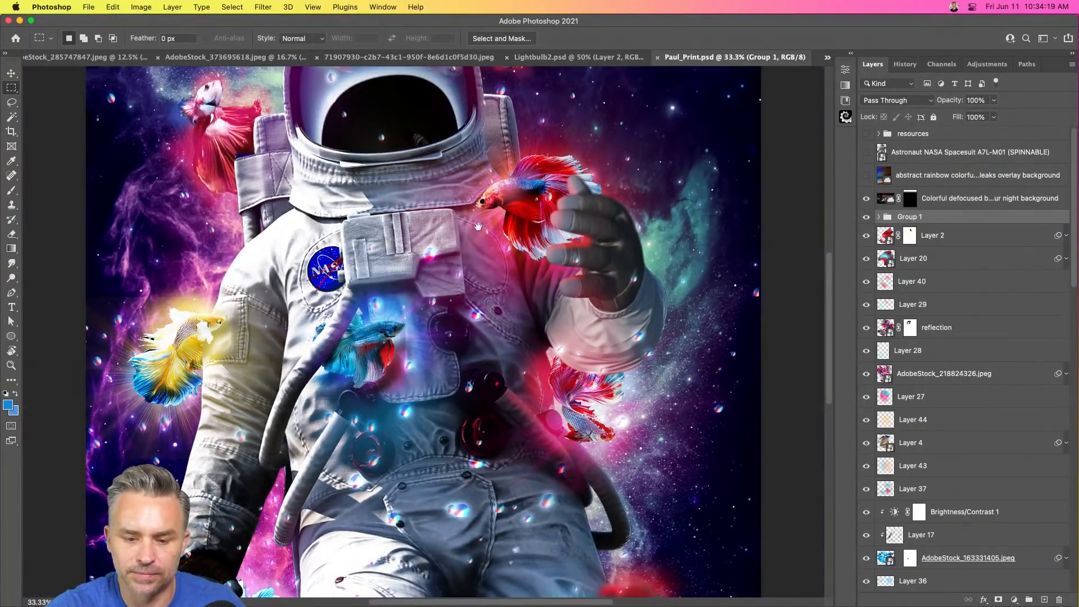
pyautogui.scroll(5, 478, 226)
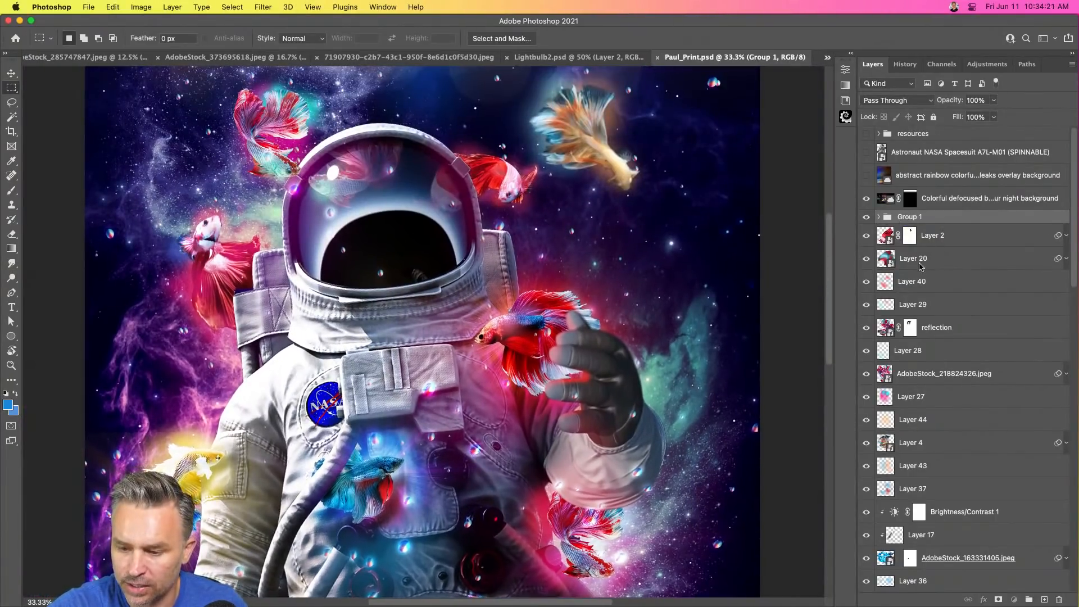
pyautogui.click(920, 263)
pyautogui.moveTo(480, 426); pyautogui.dragTo(574, 114)
pyautogui.moveTo(602, 183); pyautogui.dragTo(578, 162)
pyautogui.click(13, 73)
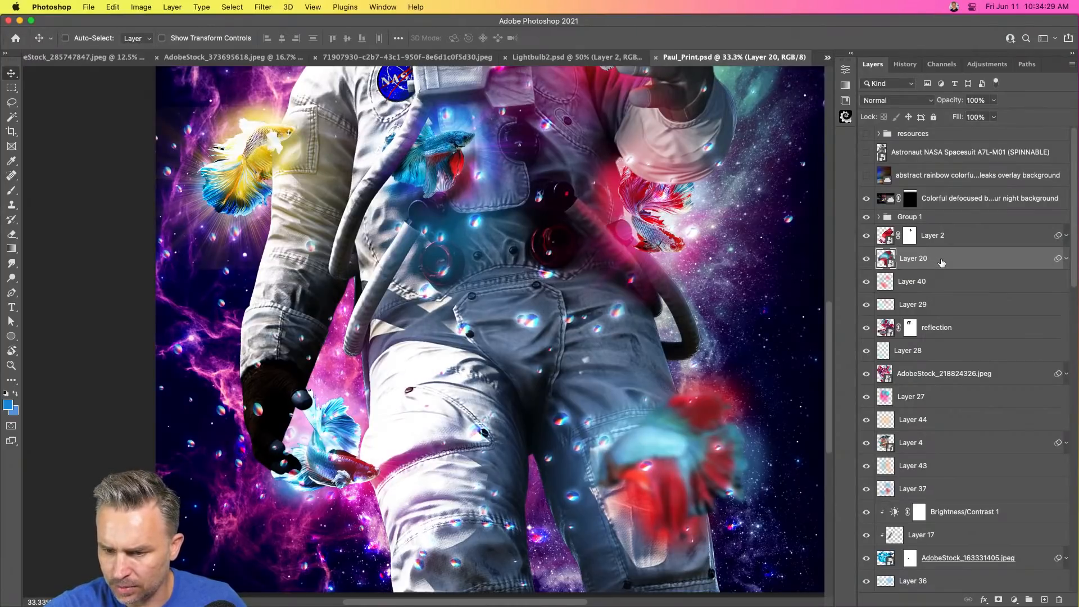
pyautogui.moveTo(941, 262); pyautogui.dragTo(936, 188)
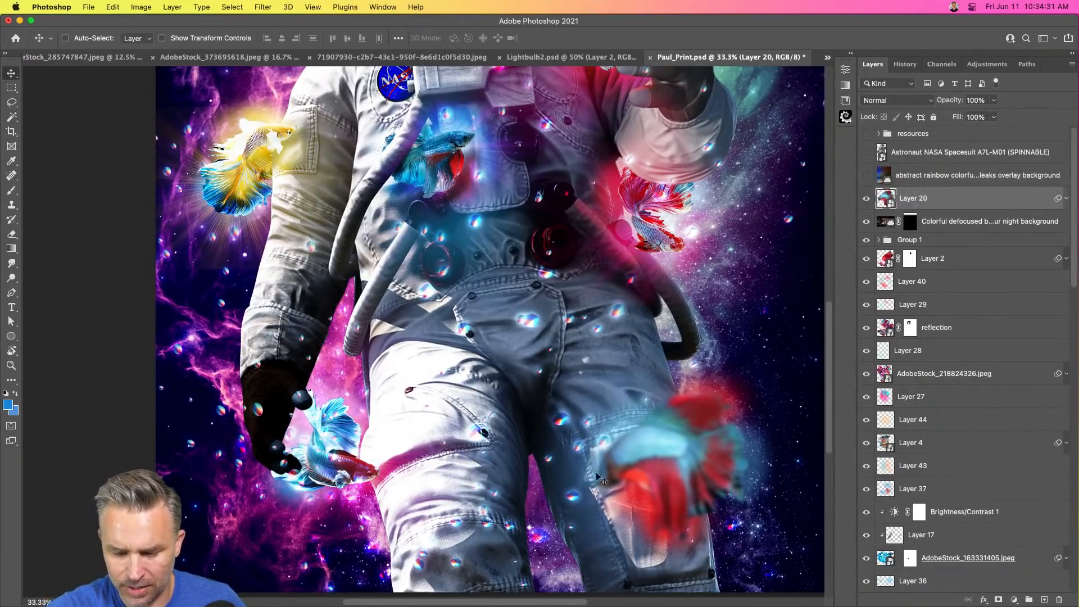
pyautogui.moveTo(600, 473); pyautogui.dragTo(641, 492)
pyautogui.moveTo(496, 262); pyautogui.dragTo(471, 414)
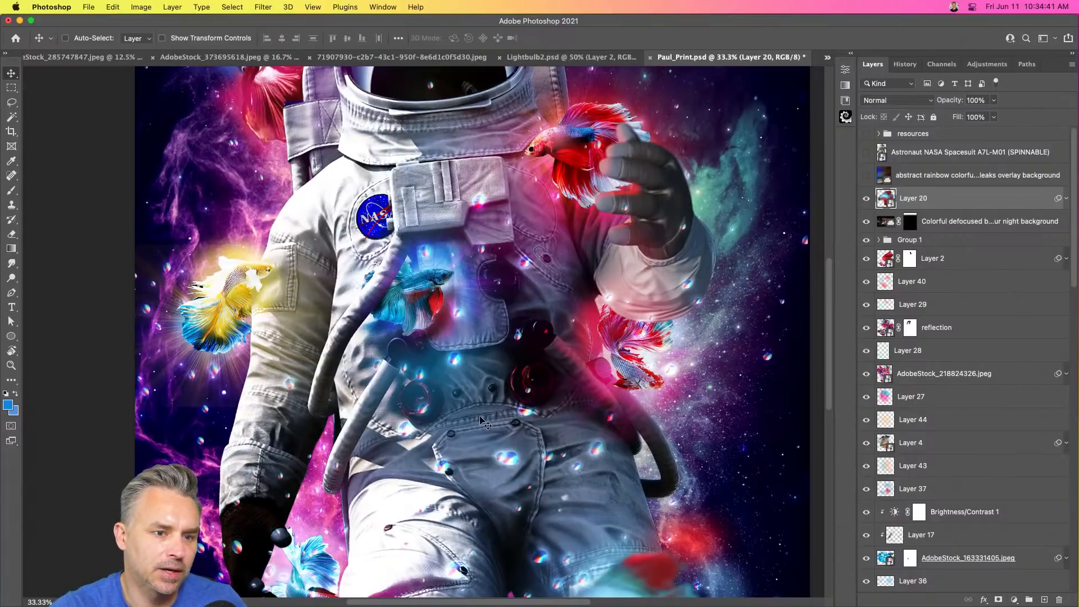
pyautogui.moveTo(557, 605)
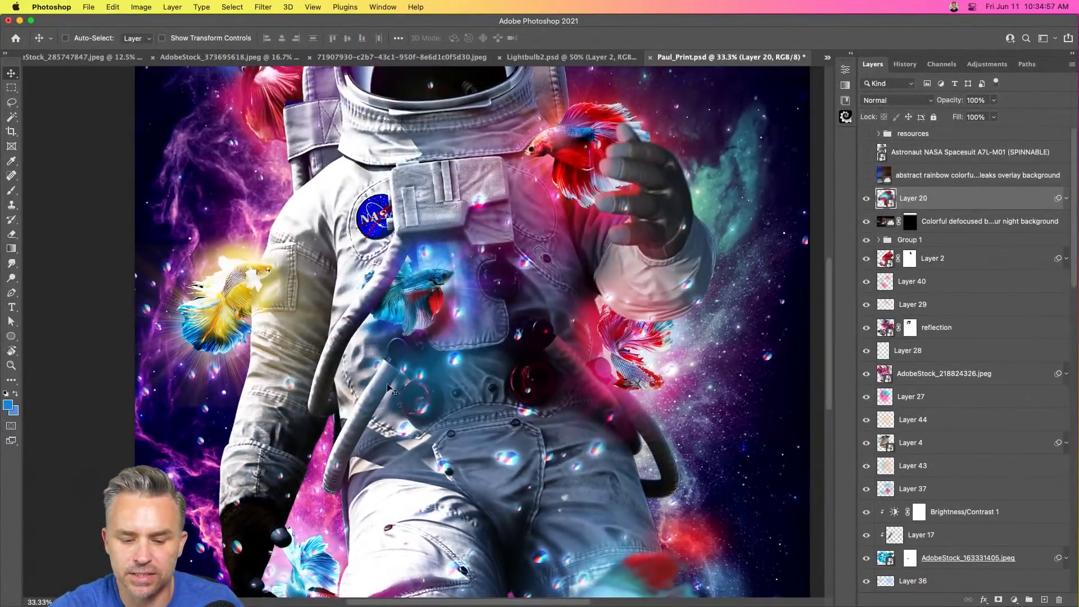
pyautogui.scroll(5, 393, 394)
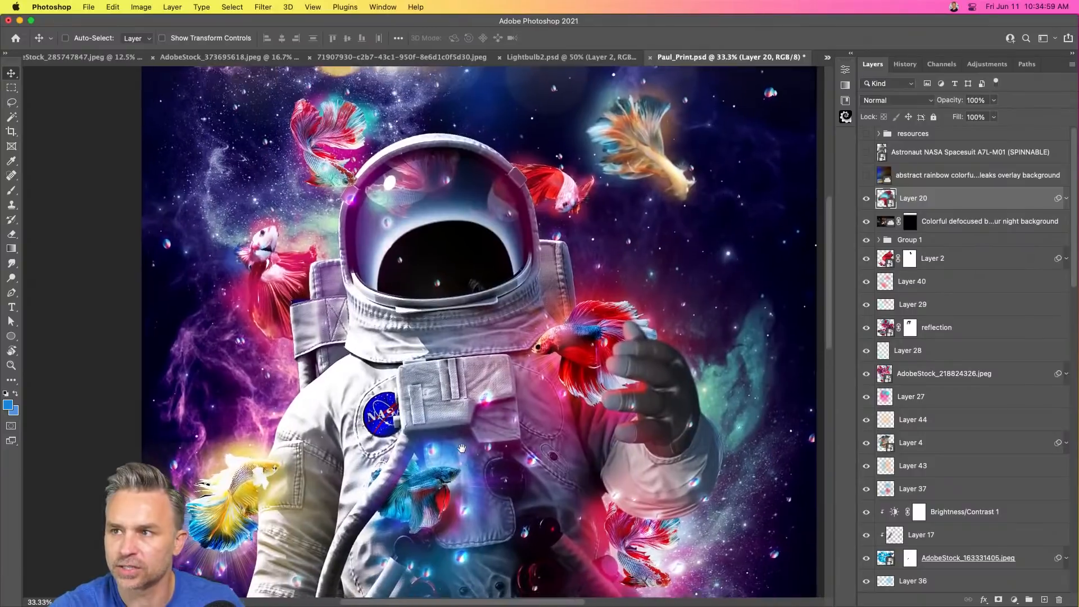
pyautogui.scroll(-2, 462, 448)
# Switch to After Effects and close the currently open ForWeb.aep project.
pyautogui.moveTo(278, 598)
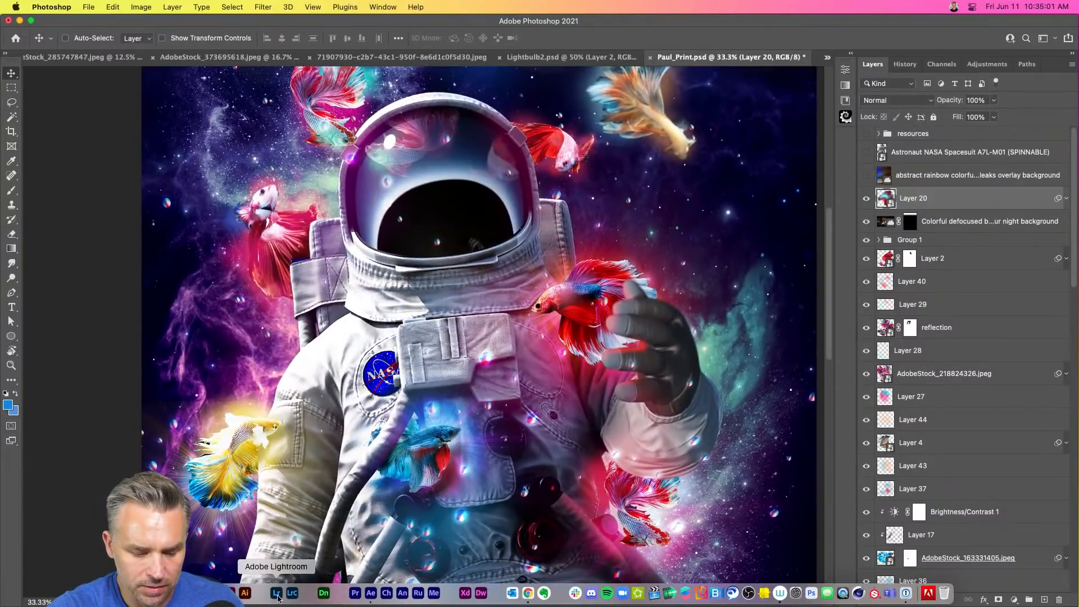
pyautogui.click(371, 594)
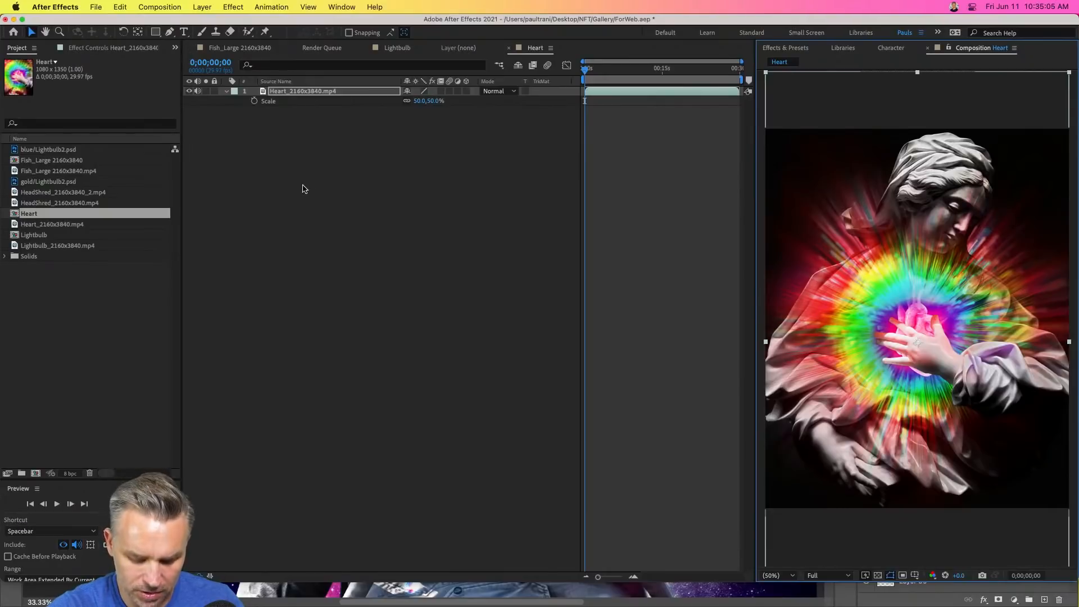
pyautogui.click(33, 304)
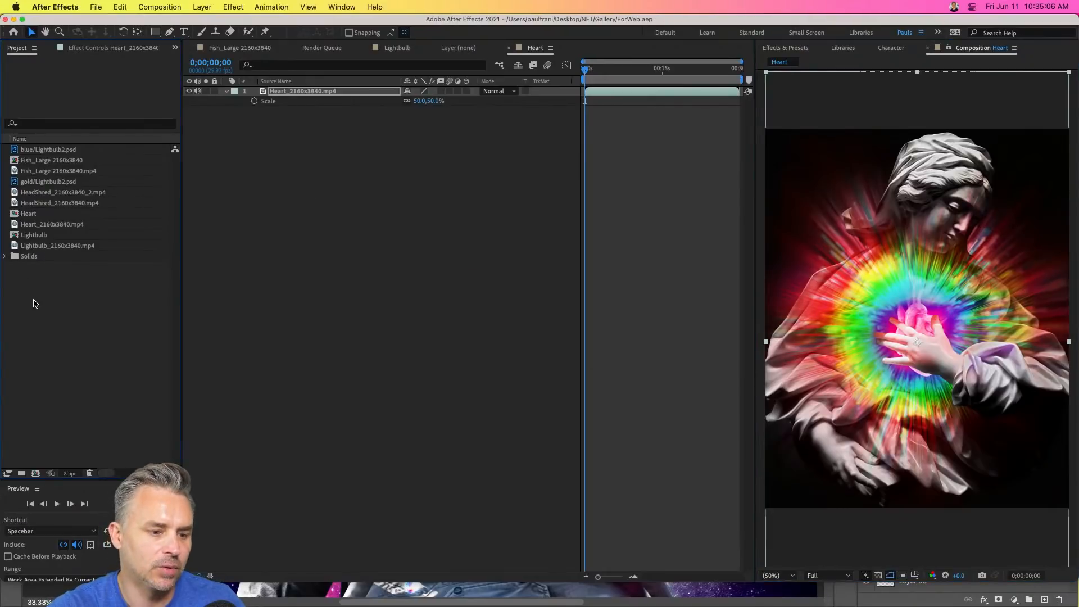
pyautogui.click(94, 7)
pyautogui.click(117, 105)
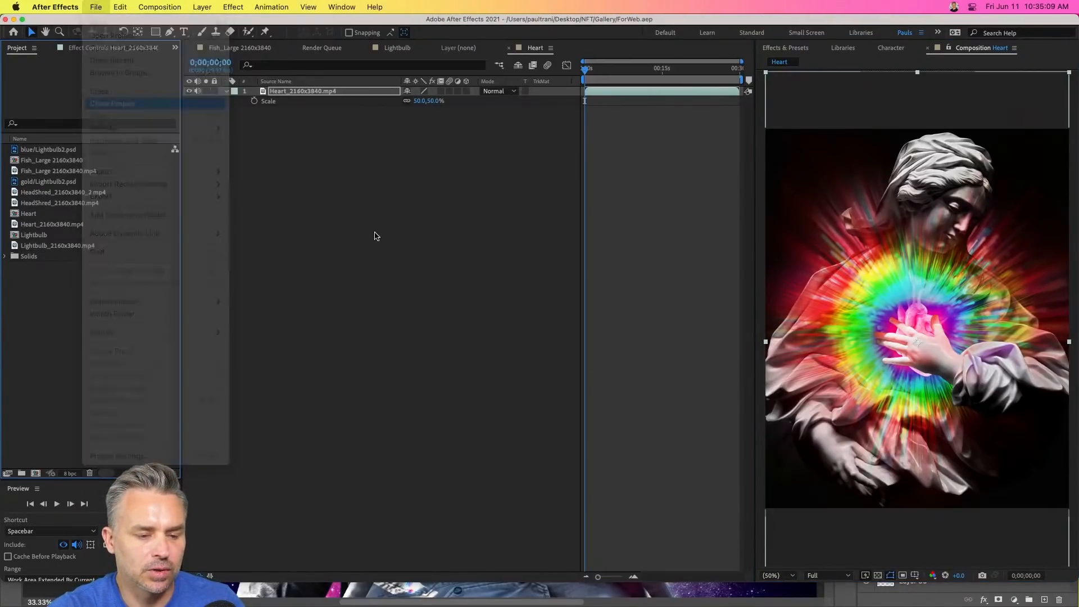
# Switch to Finder and open Fish.aep from the NFT project's Fish folder in After Effects.
pyautogui.click(136, 593)
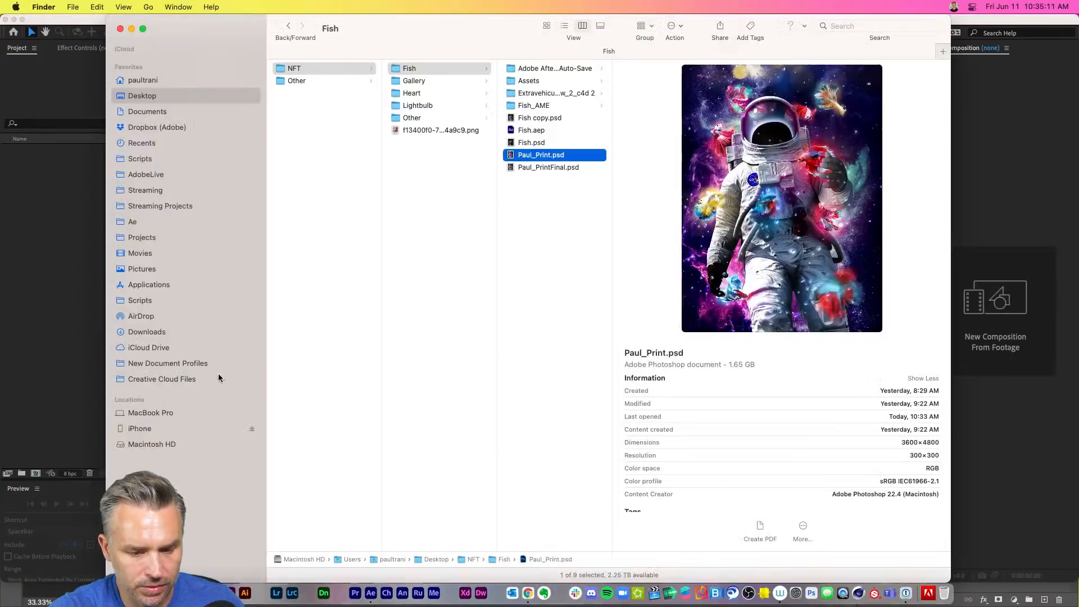
pyautogui.click(487, 225)
pyautogui.click(409, 68)
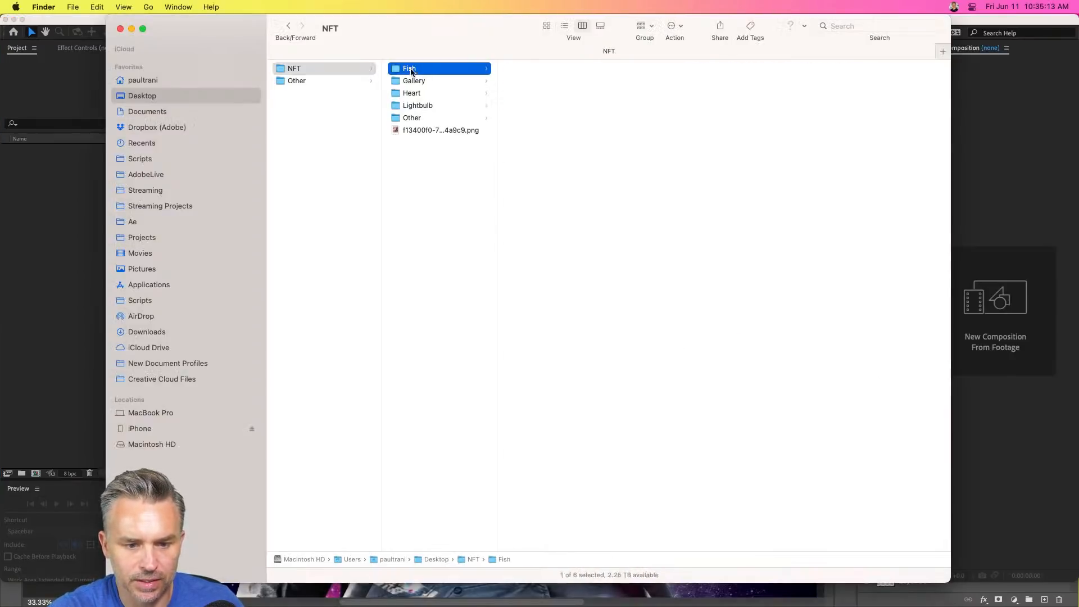
pyautogui.click(506, 131)
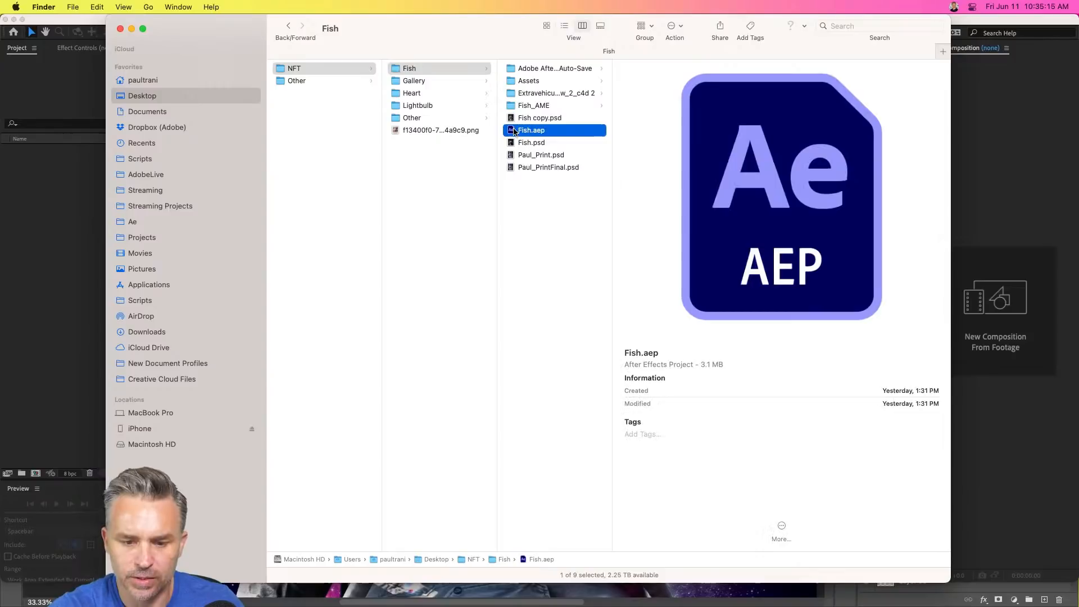
pyautogui.doubleClick(515, 131)
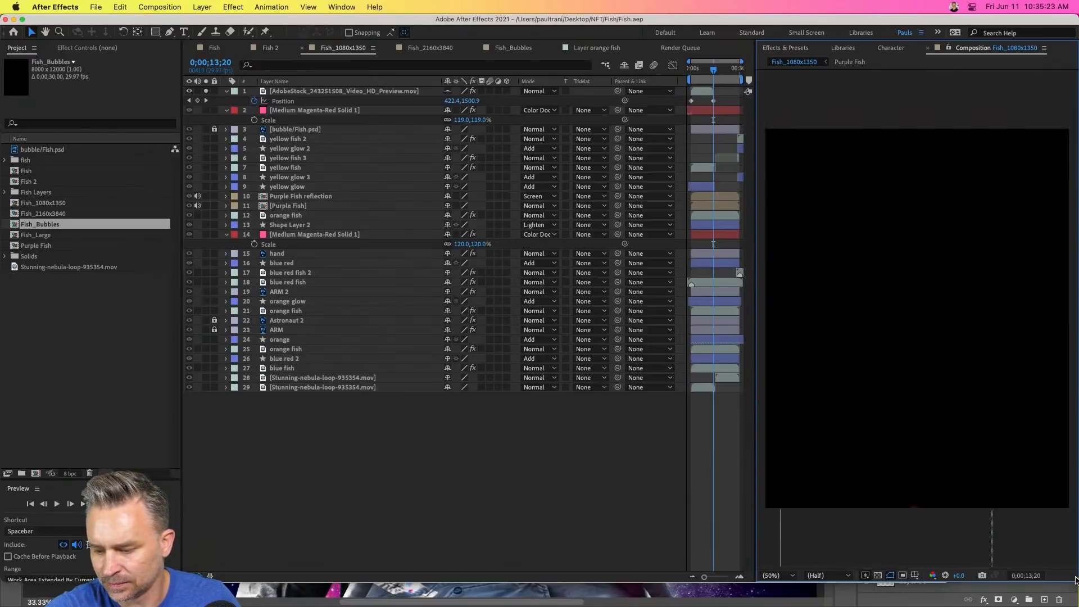
# Extend the After Effects window and mute the audio of the Purple Fish reflection and Purple Fish layers.
pyautogui.moveTo(1075, 580); pyautogui.dragTo(1075, 605)
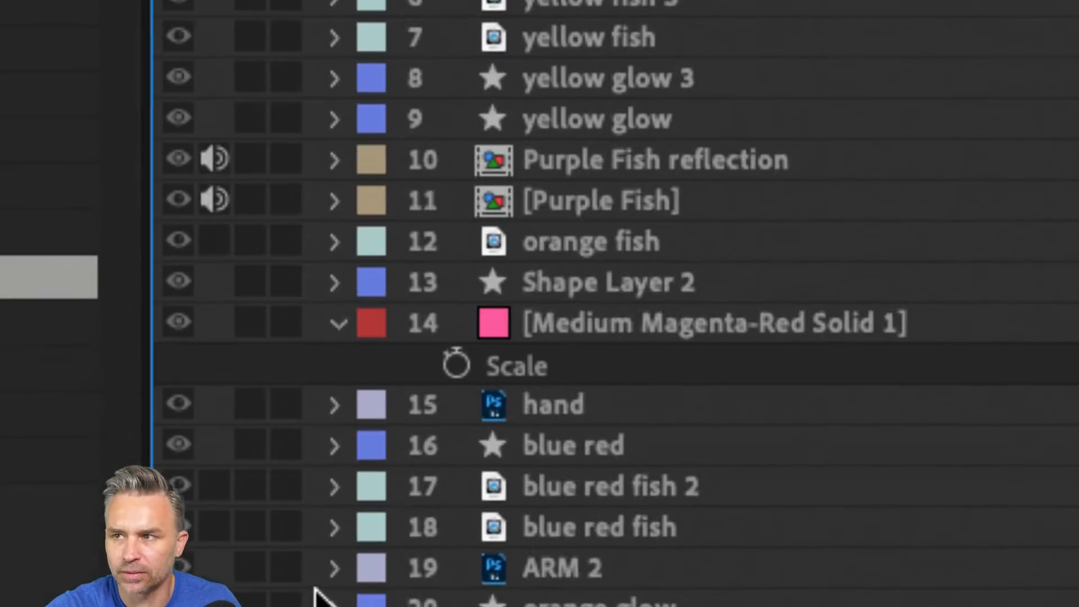
pyautogui.click(214, 160)
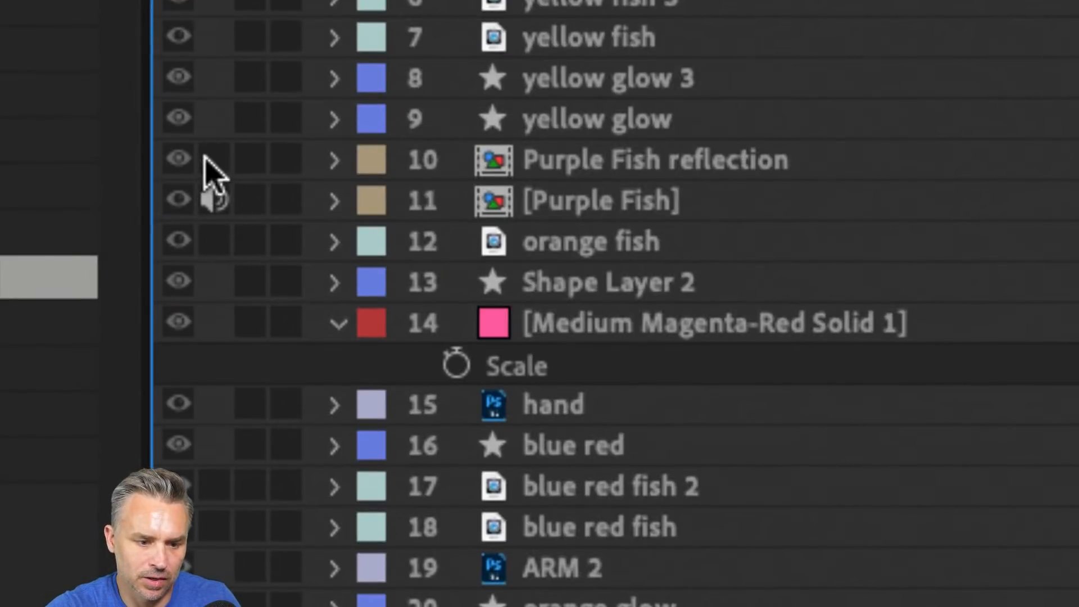
pyautogui.click(214, 200)
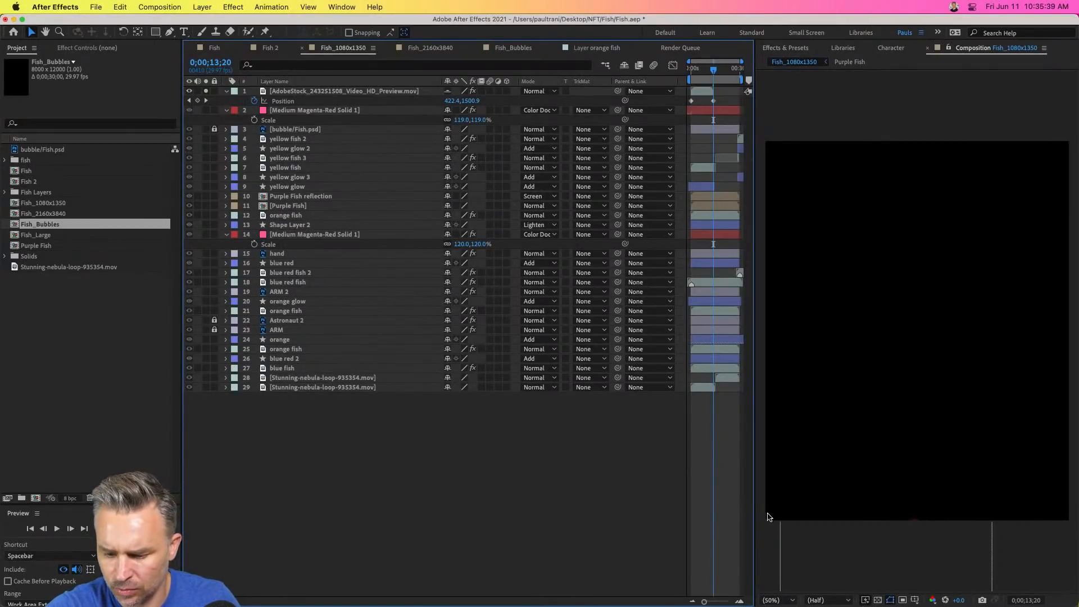
# Set the preview resolution of the Fish_1080x1350 composition to Quarter, leaving its magnification at Fit.
pyautogui.click(846, 601)
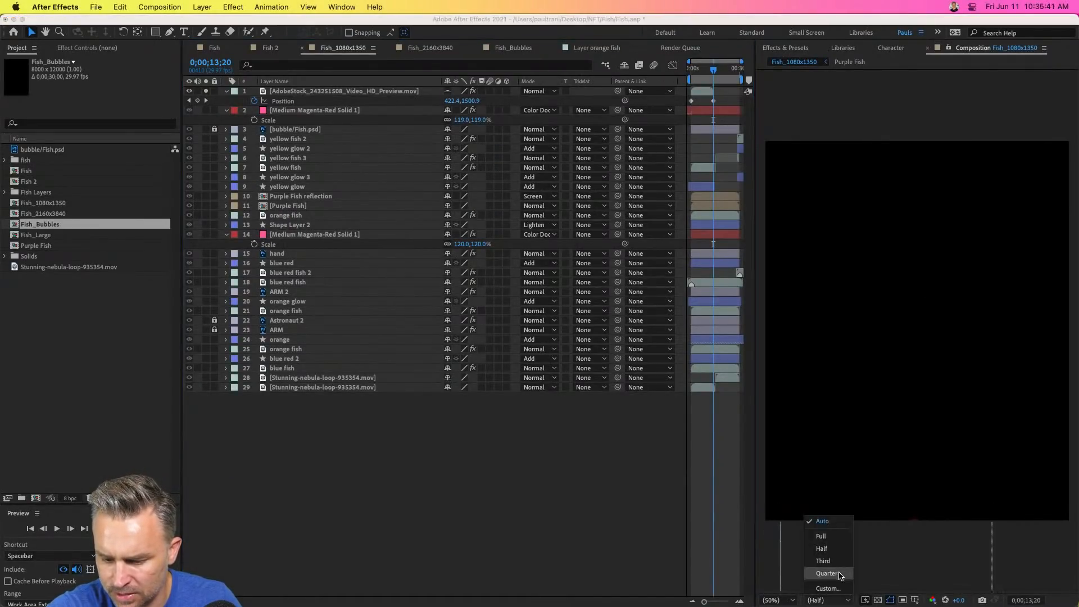
pyautogui.click(840, 574)
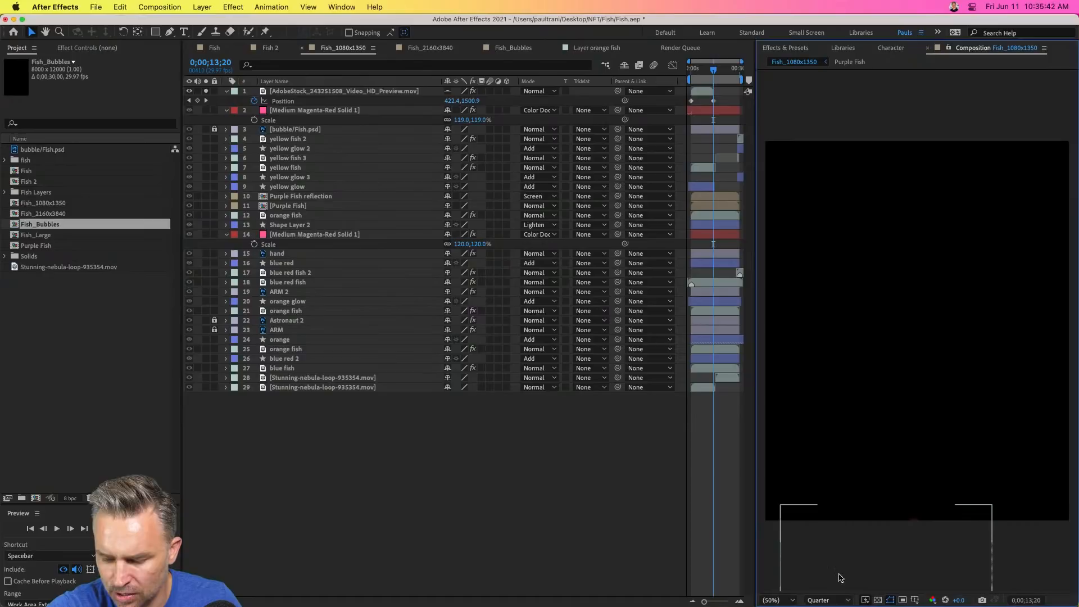
pyautogui.click(792, 600)
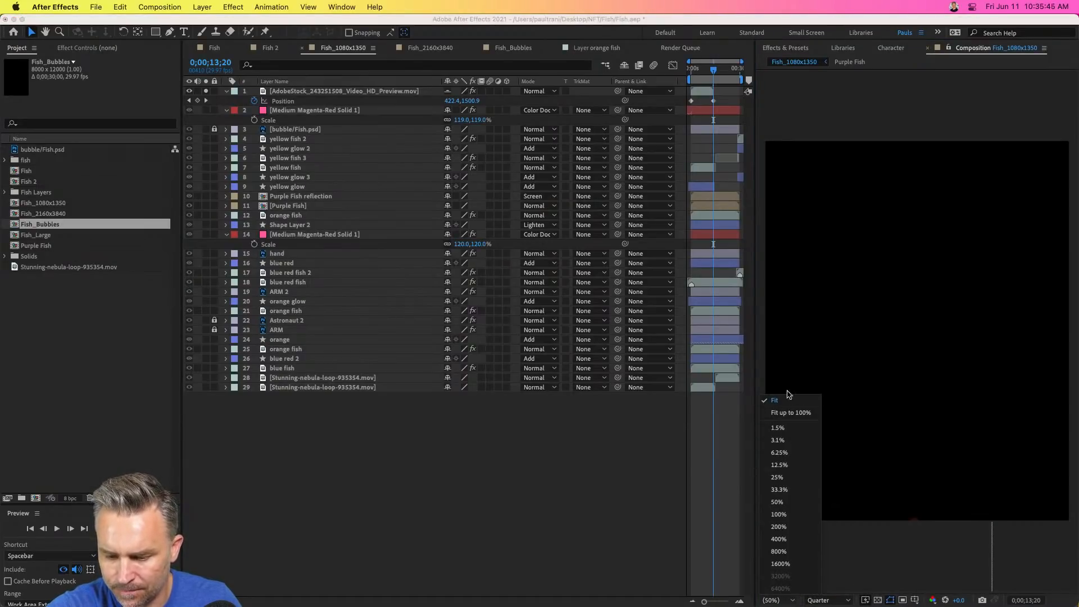
pyautogui.click(866, 549)
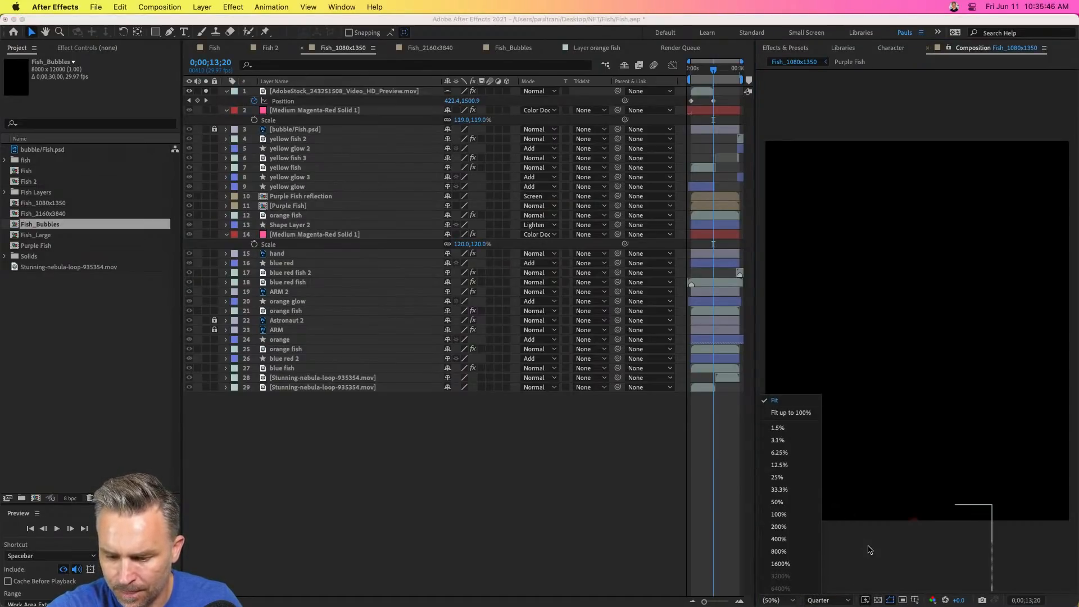
pyautogui.click(842, 100)
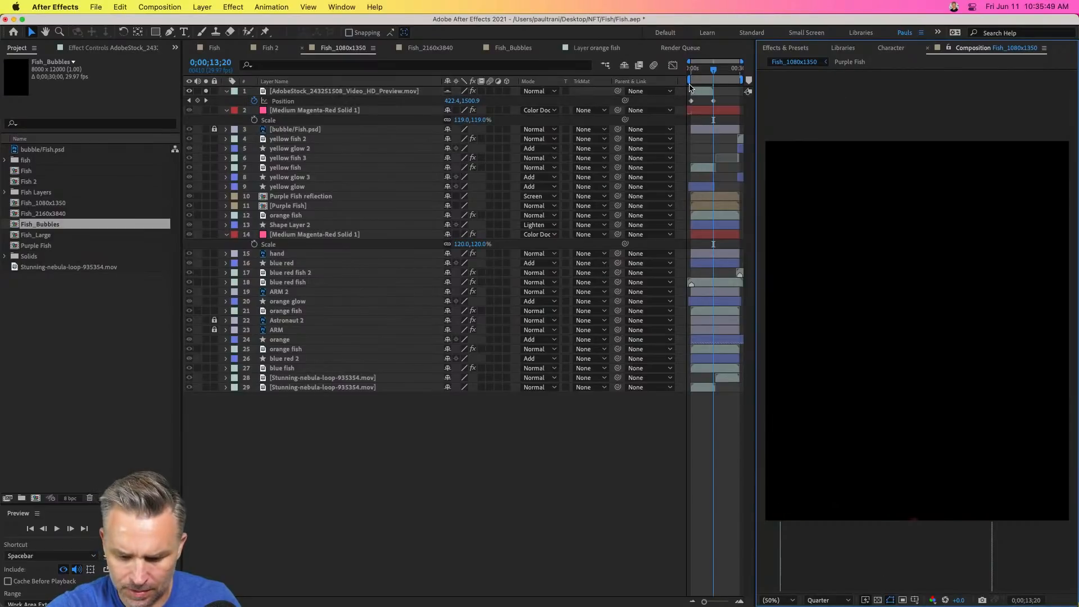
# Move the playhead to 0;00;08;19, enlarge the composition view and play the astronaut animation.
pyautogui.click(707, 70)
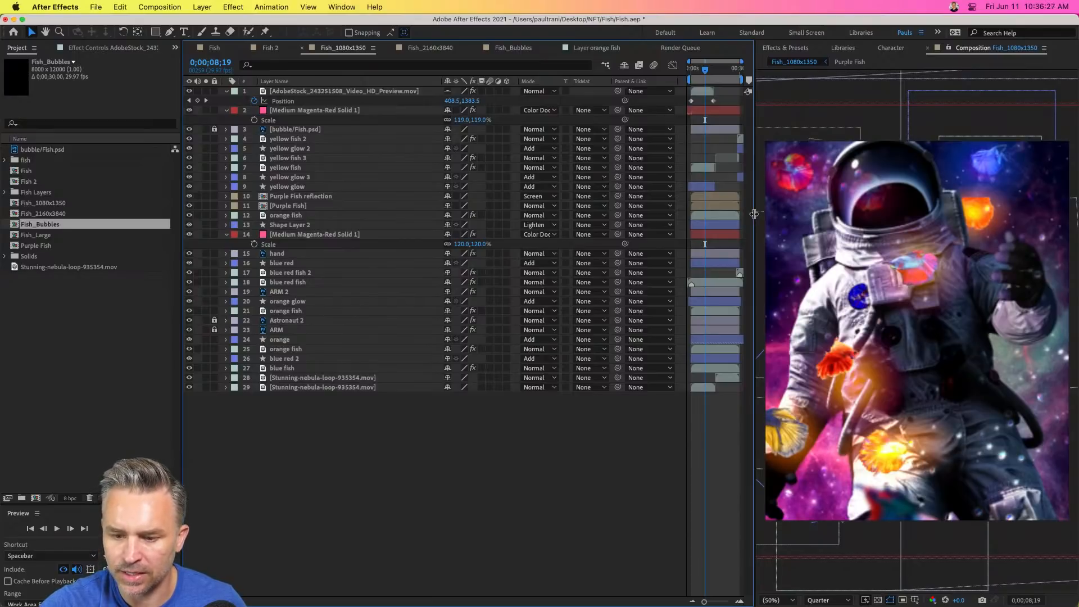
pyautogui.moveTo(755, 214); pyautogui.dragTo(661, 209)
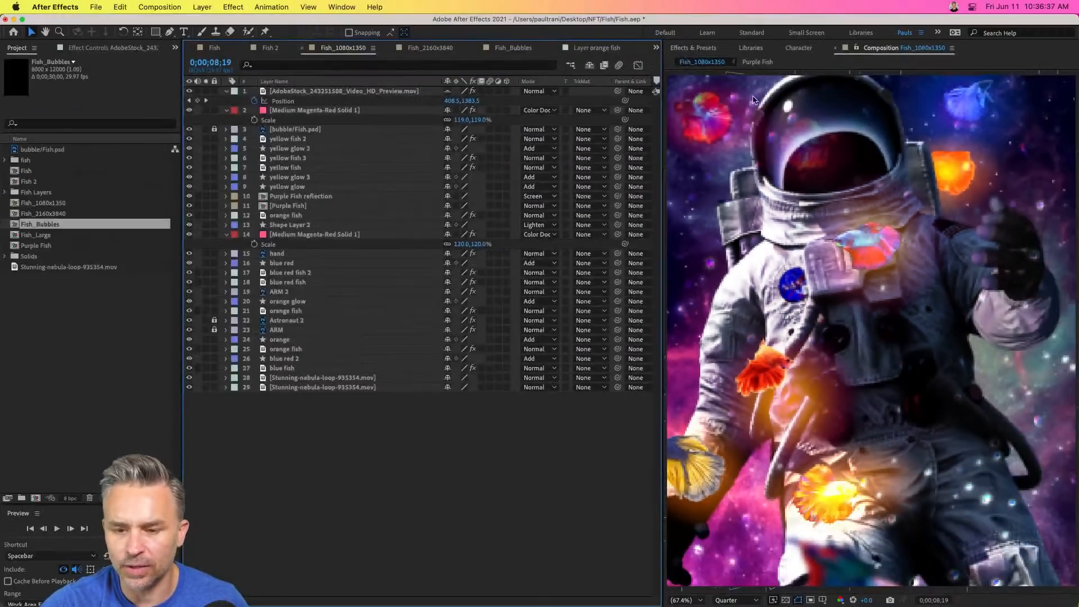
pyautogui.press('space')
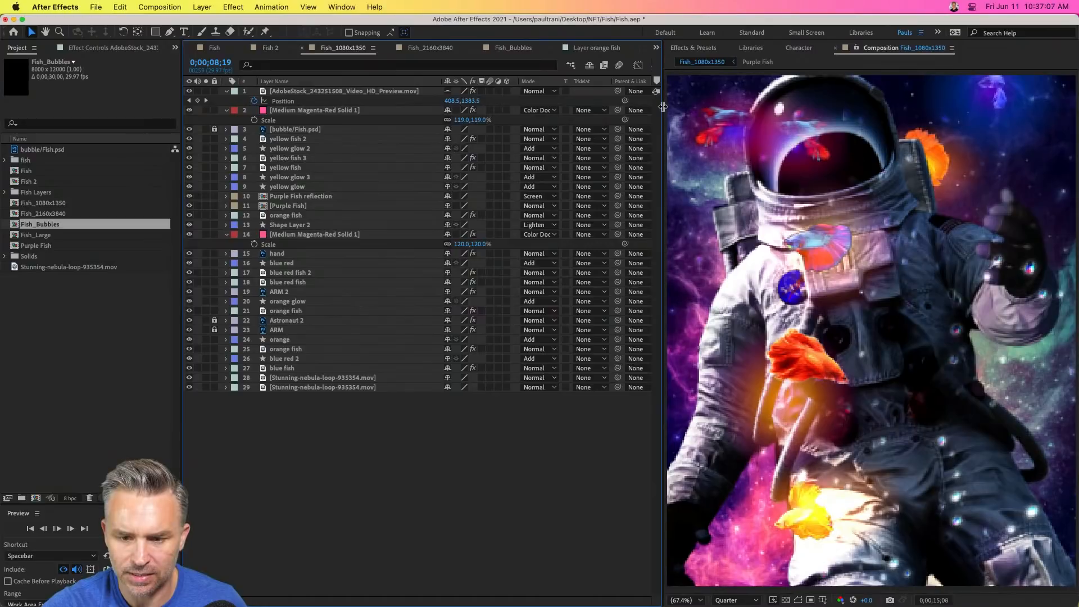
# Widen the timeline area, replay the fish animation from the playhead and stop the preview.
pyautogui.moveTo(663, 110); pyautogui.dragTo(848, 111)
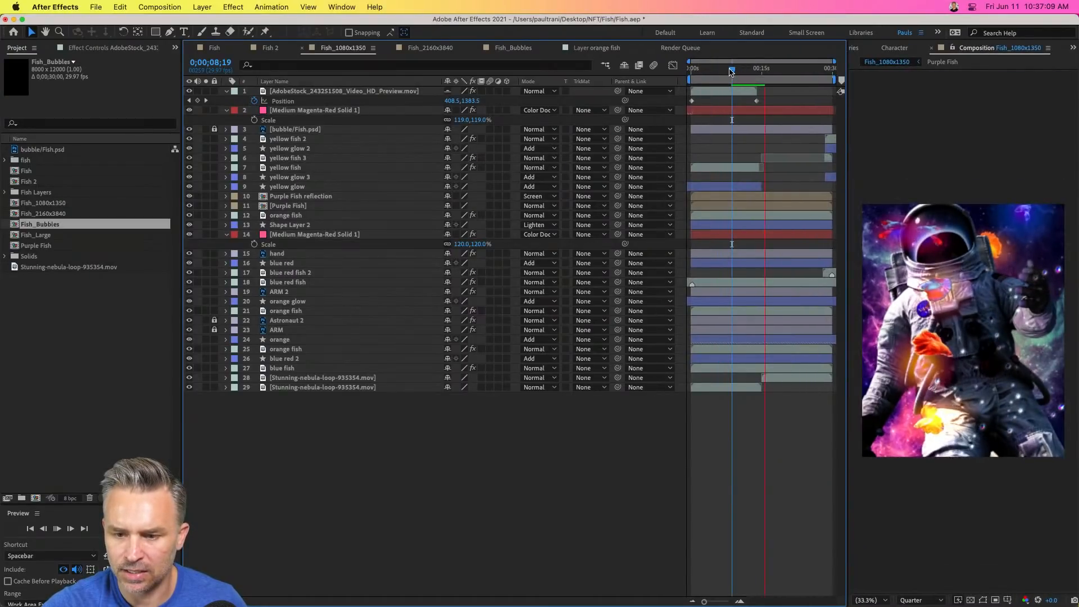
pyautogui.press('space')
pyautogui.press('space')
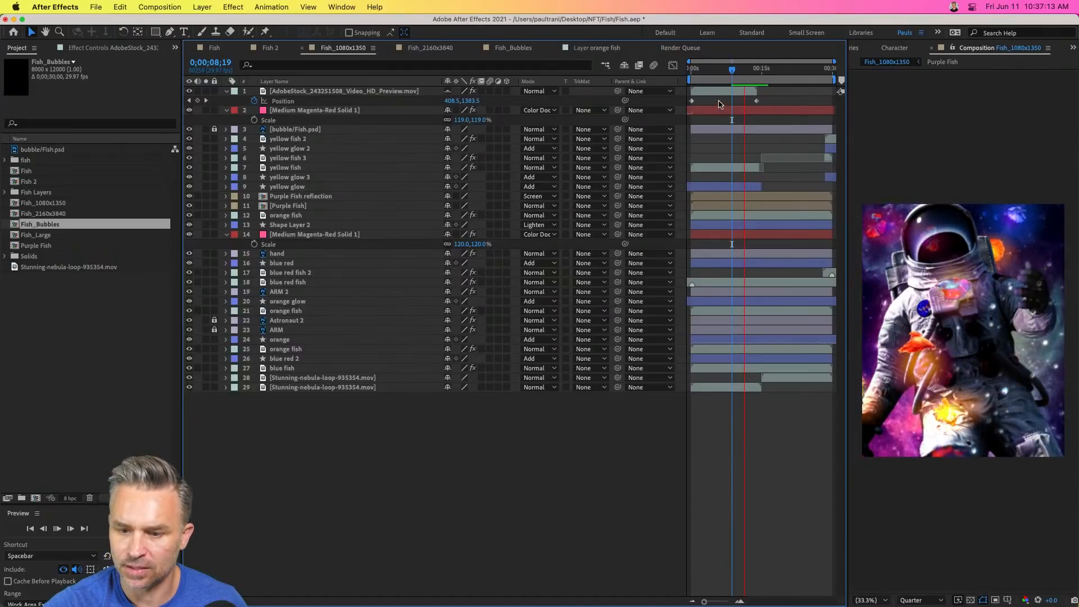
pyautogui.press('space')
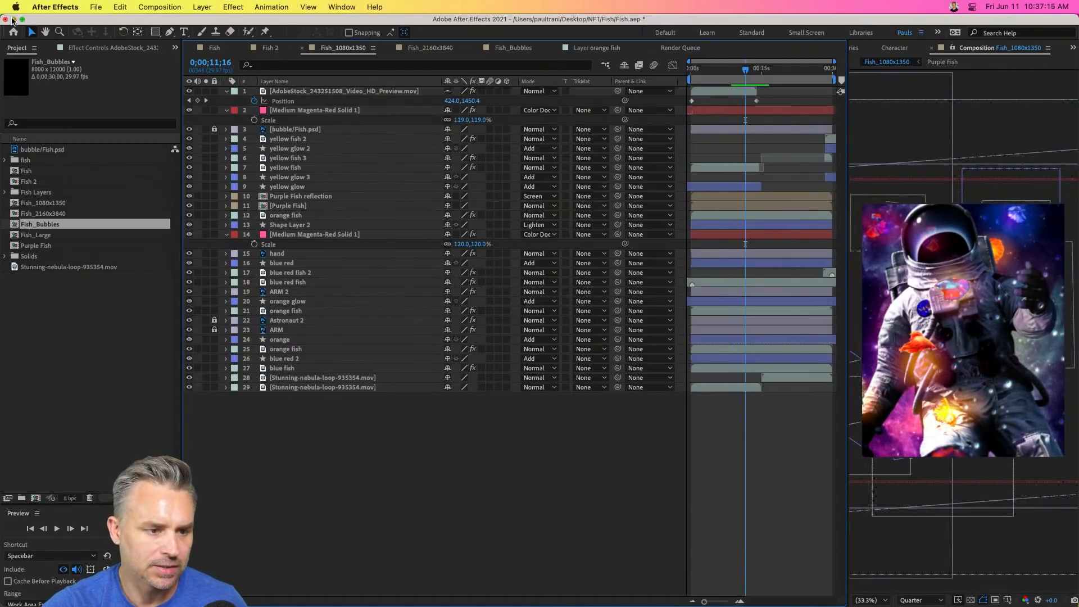
# Minimize After Effects, return to Photoshop and close Paul_Print.psd without saving.
pyautogui.click(13, 20)
pyautogui.click(60, 166)
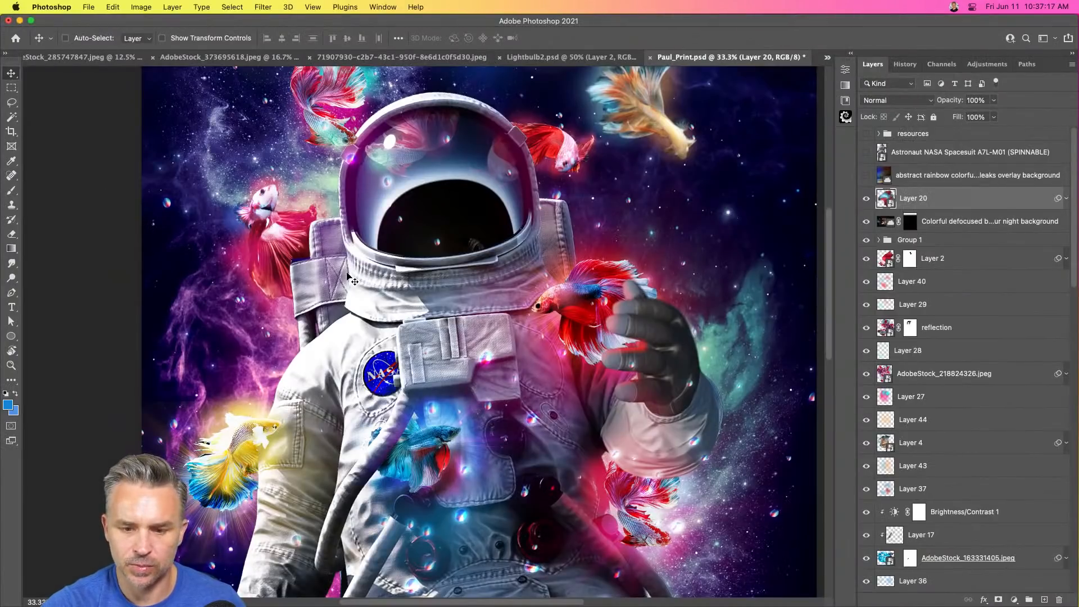
pyautogui.press('super+w')
pyautogui.press('super+d')
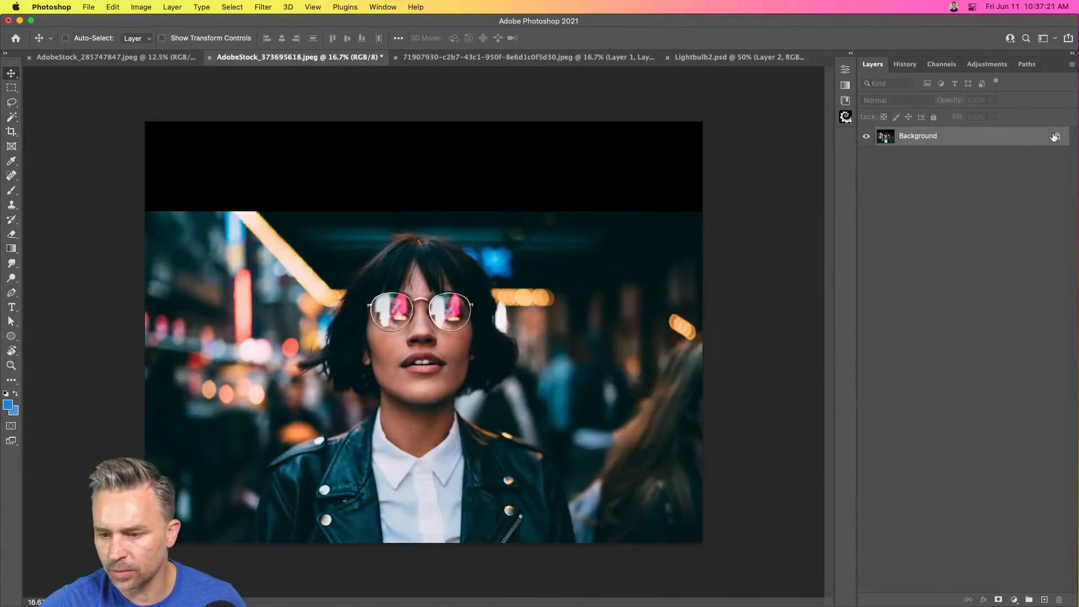
# Undo the layer deletion in AdobeStock_373695618.jpeg, select the Background layer and redo the deletion.
pyautogui.press('super+z')
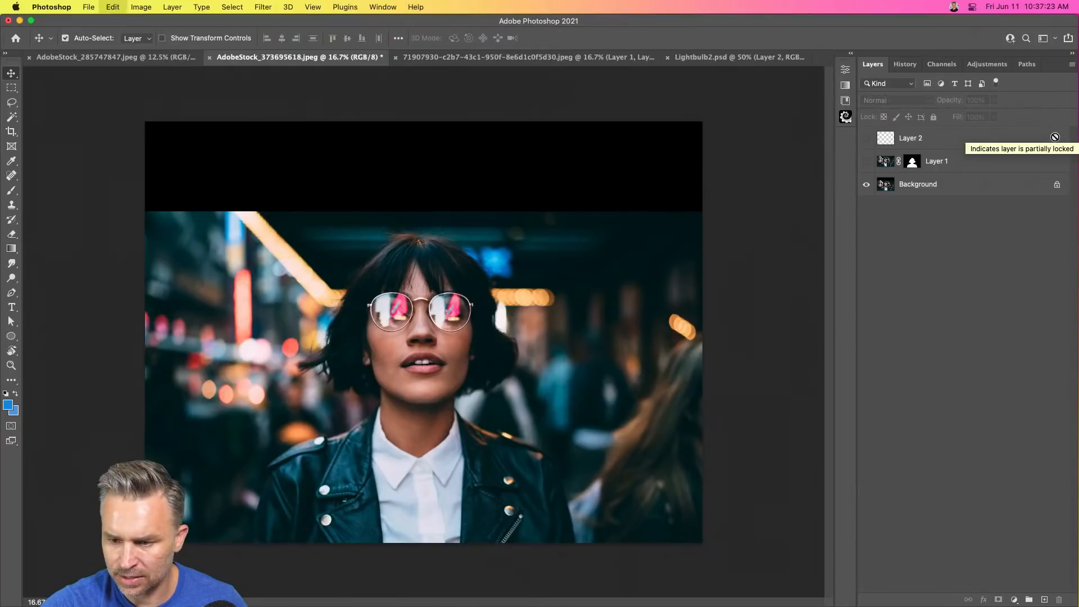
pyautogui.click(955, 186)
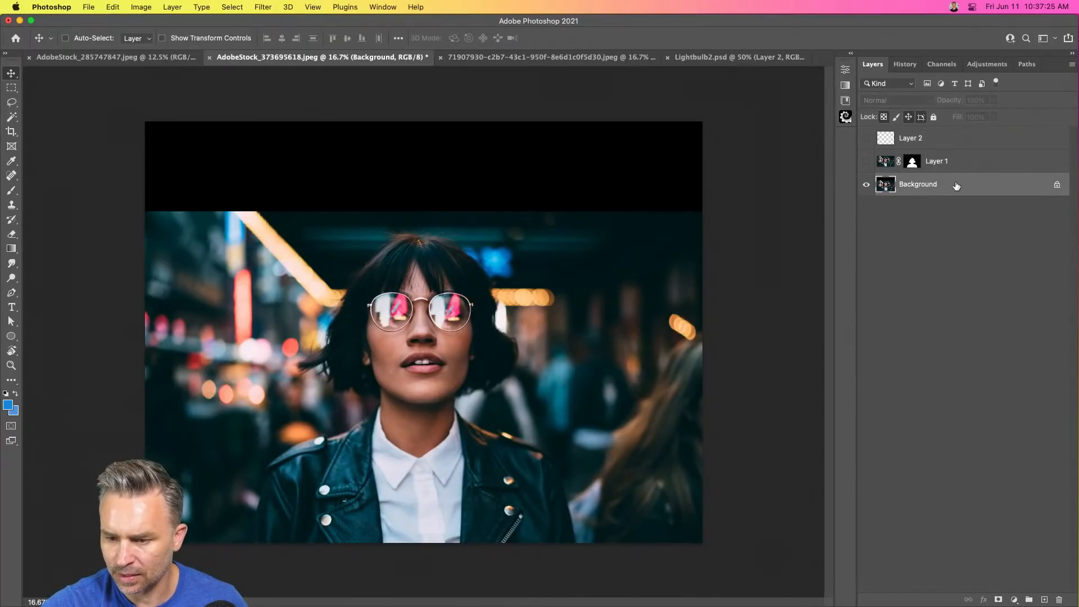
pyautogui.click(112, 7)
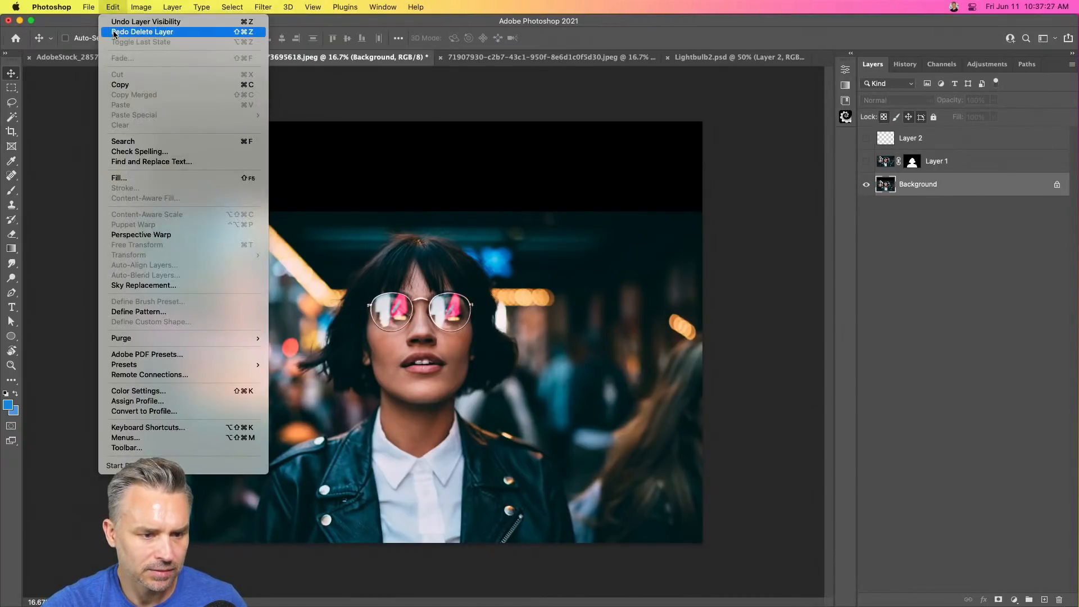
pyautogui.click(113, 32)
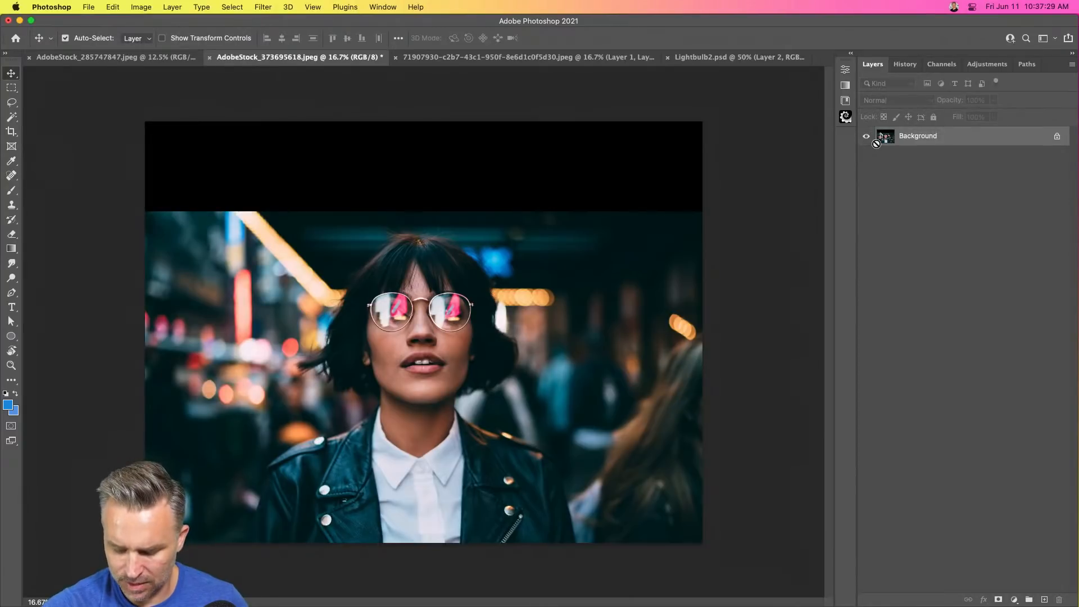
# Duplicate the Background layer and remove the background from the copy, leaving only the woman.
pyautogui.press('super+j')
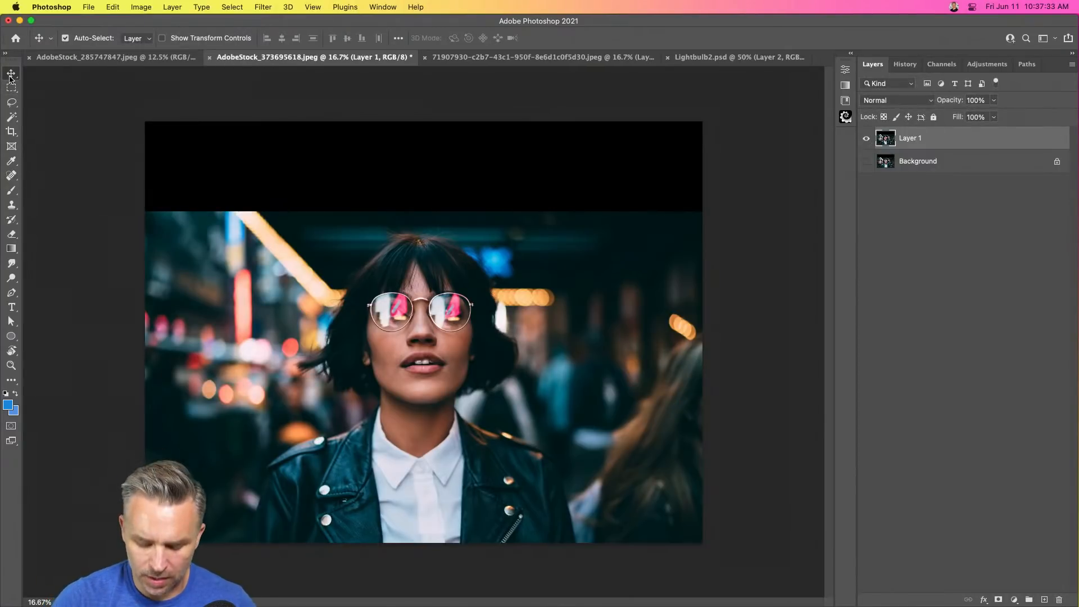
pyautogui.press('super+plus')
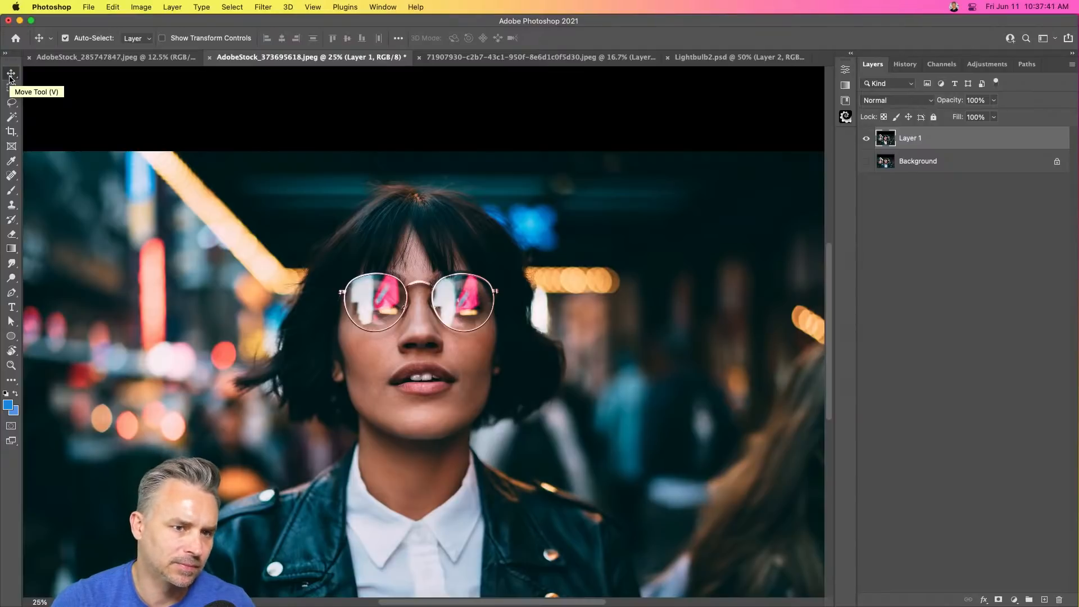
pyautogui.press('super+minus')
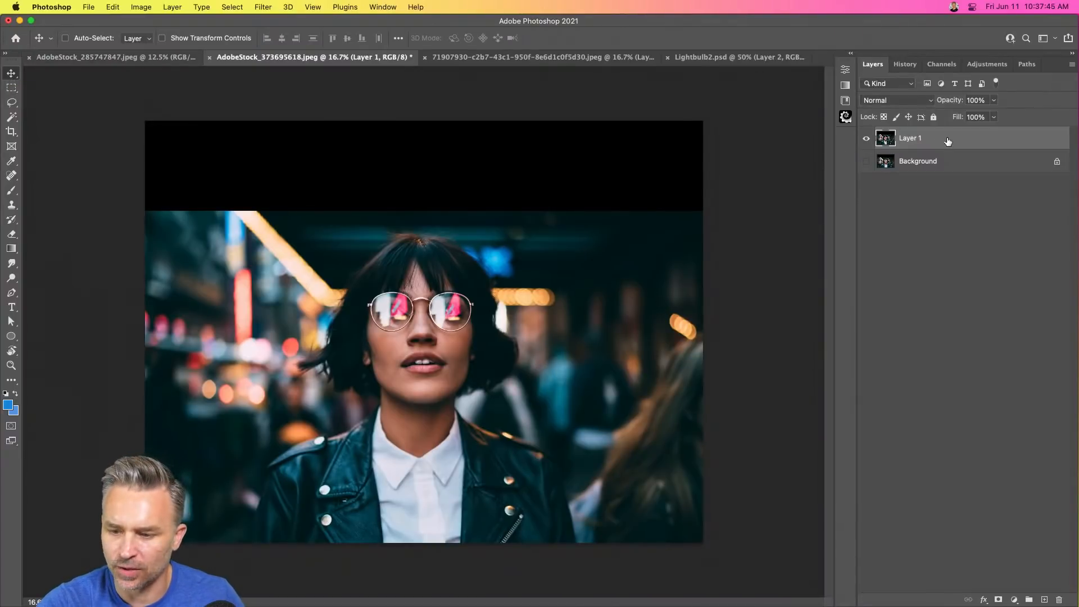
pyautogui.click(851, 56)
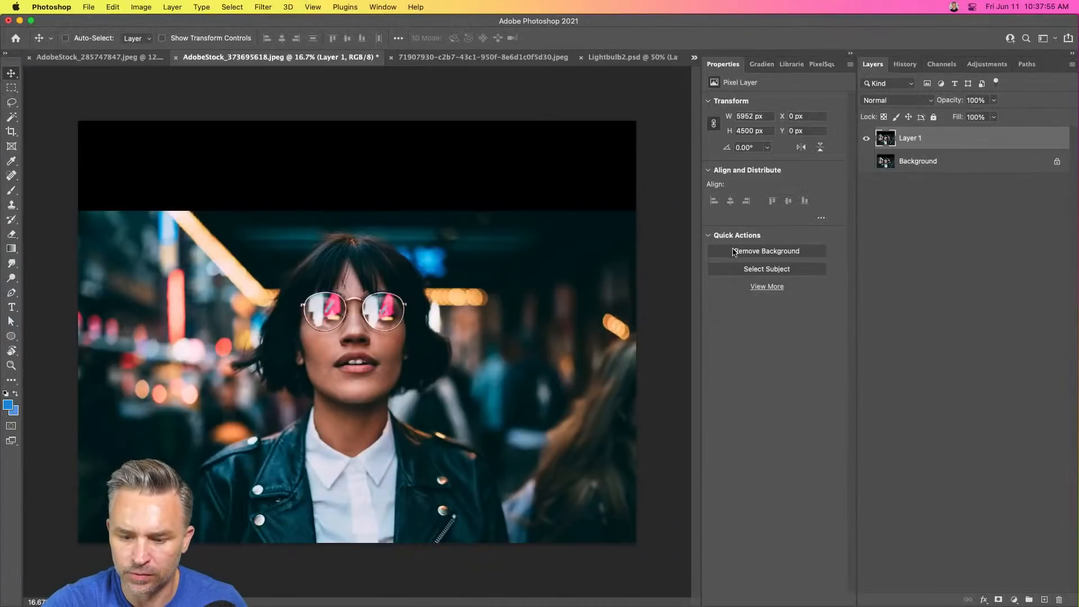
pyautogui.click(733, 251)
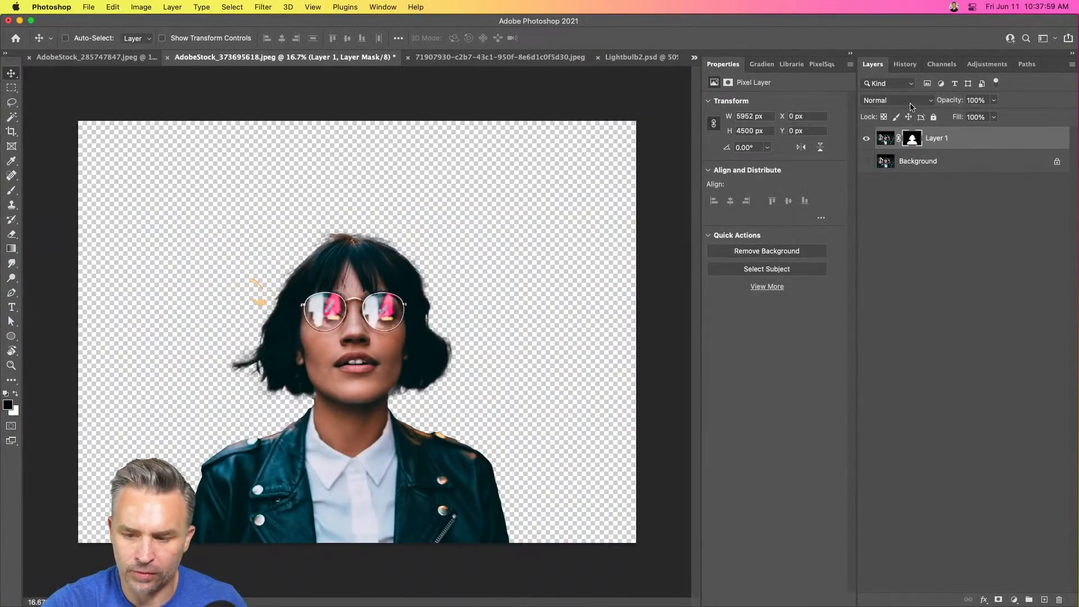
# Lasso the stray orange patches beside the woman's hair and fill that area black on Layer 1's mask, clearing the selection.
pyautogui.click(915, 142)
pyautogui.click(10, 365)
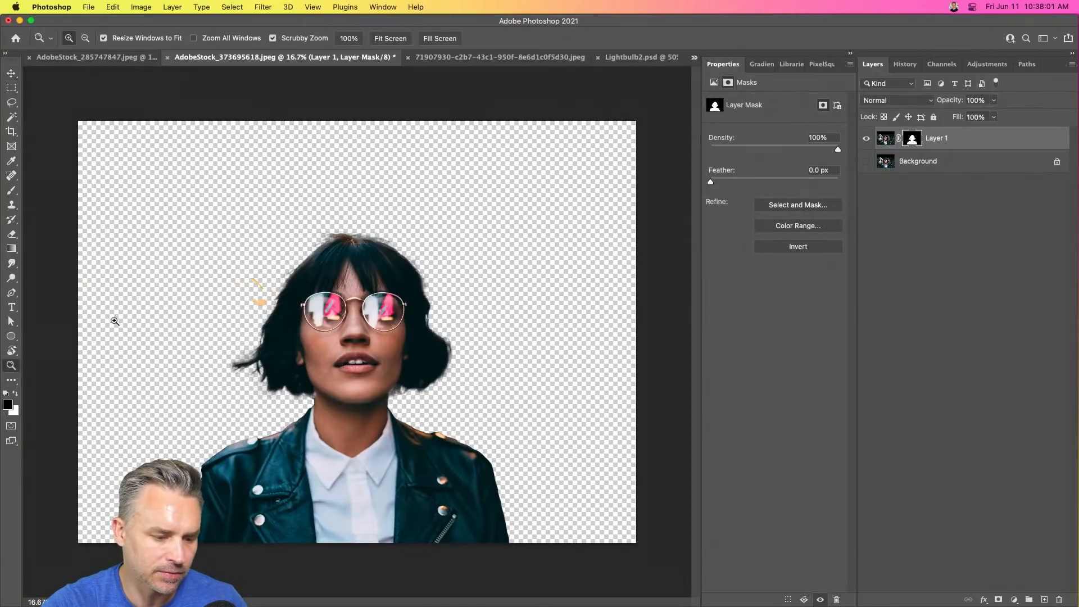
pyautogui.scroll(3, 208, 269)
pyautogui.scroll(3, 241, 297)
pyautogui.press('l')
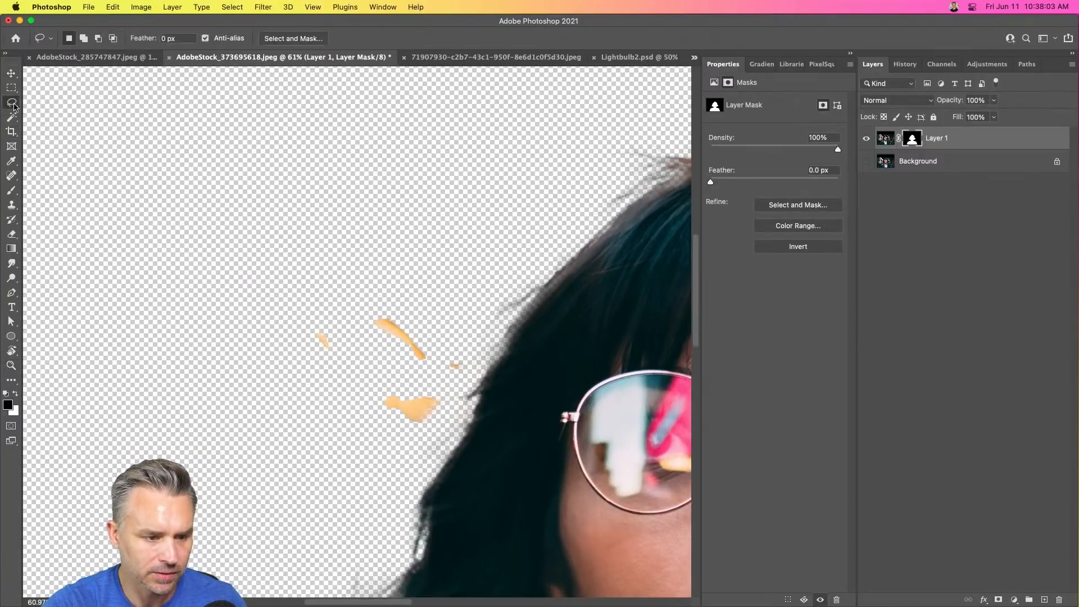
pyautogui.moveTo(321, 300)
pyautogui.mouseDown()
pyautogui.moveTo(452, 337)
pyautogui.moveTo(475, 374)
pyautogui.moveTo(403, 472)
pyautogui.moveTo(245, 360)
pyautogui.mouseUp()
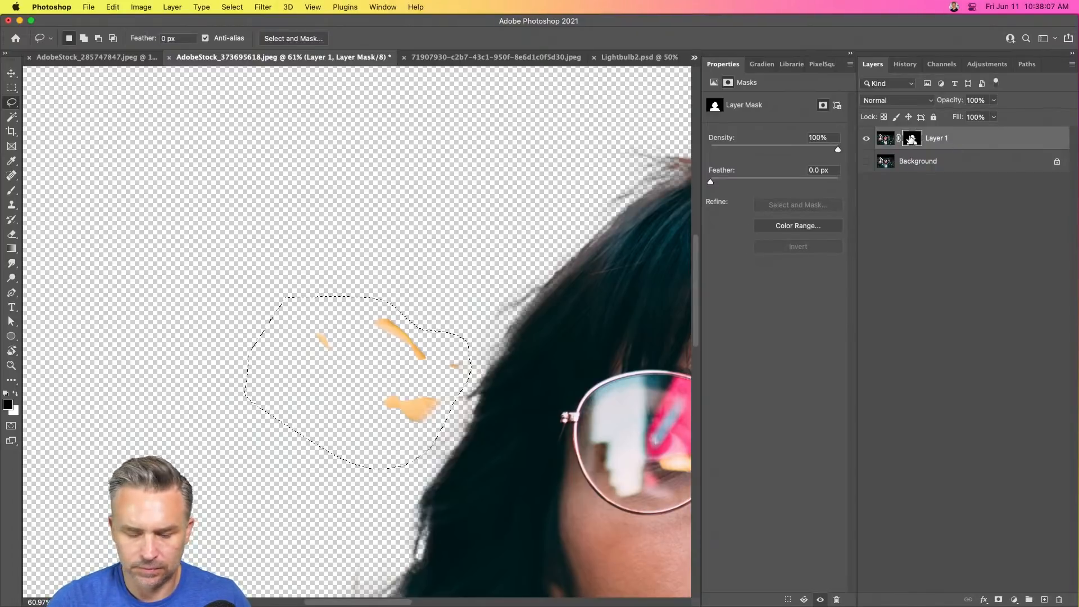
pyautogui.hotkey('shift', 'BackSpace')
pyautogui.press('Return')
pyautogui.press('super+d')
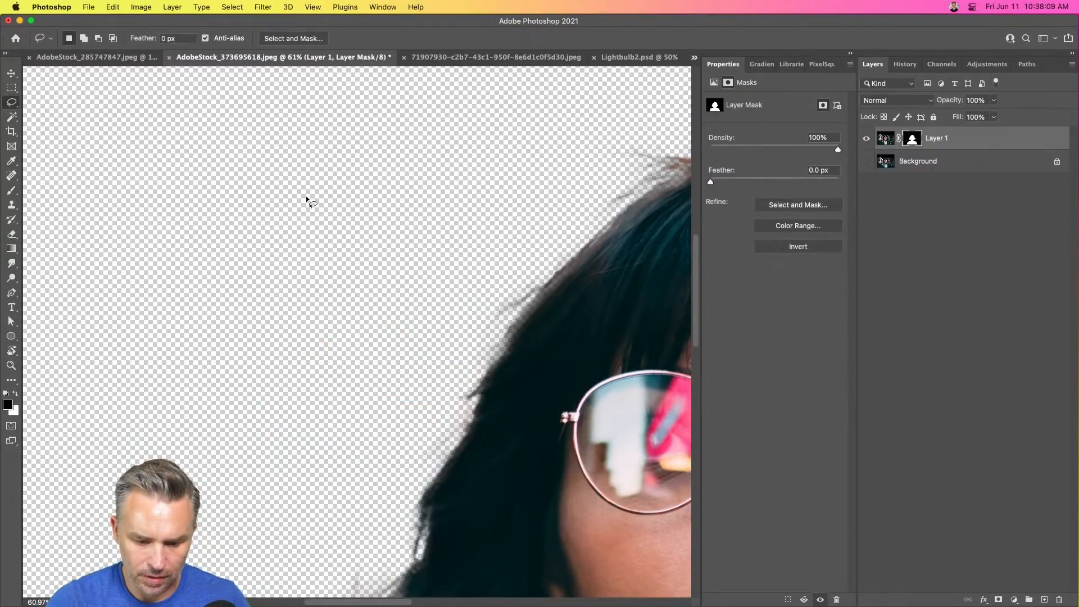
pyautogui.press('super+0')
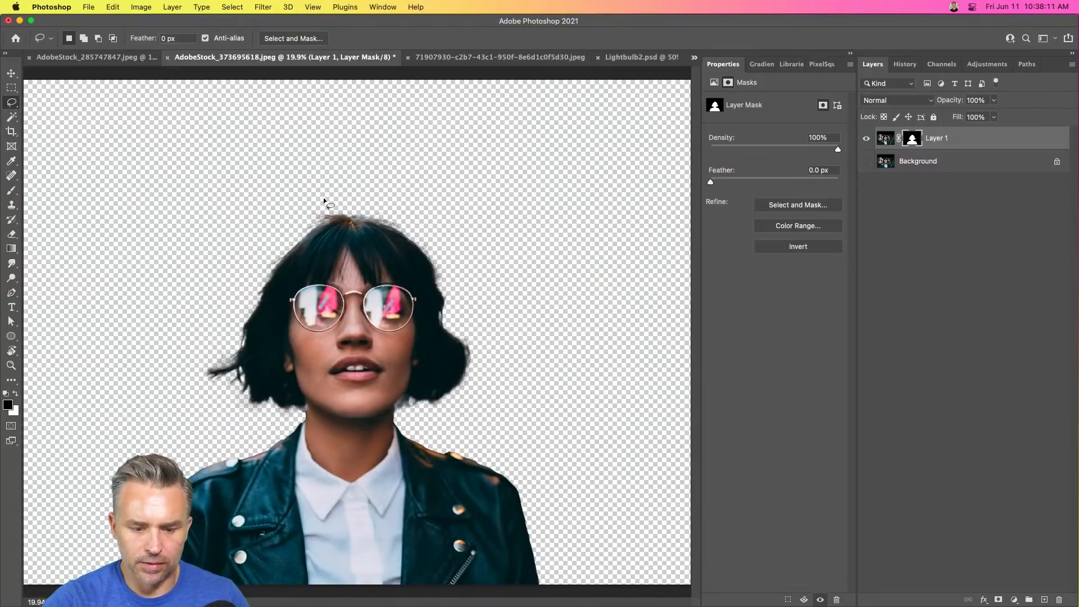
pyautogui.press('super+minus')
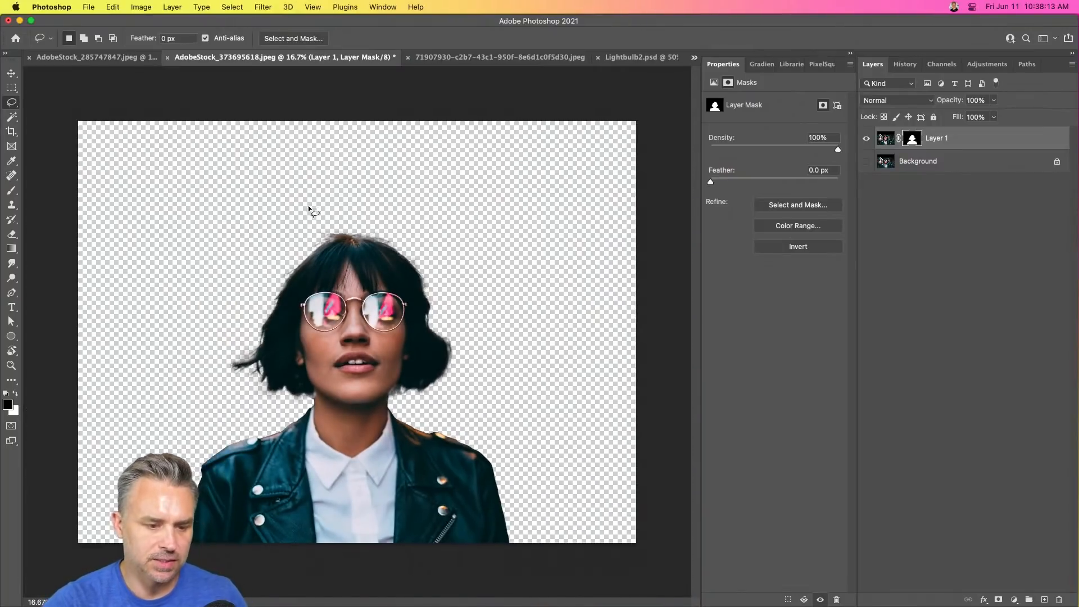
# Add a new layer directly above Background and apply the muted red-to-purple gradient preset to it.
pyautogui.press('v')
pyautogui.click(946, 141)
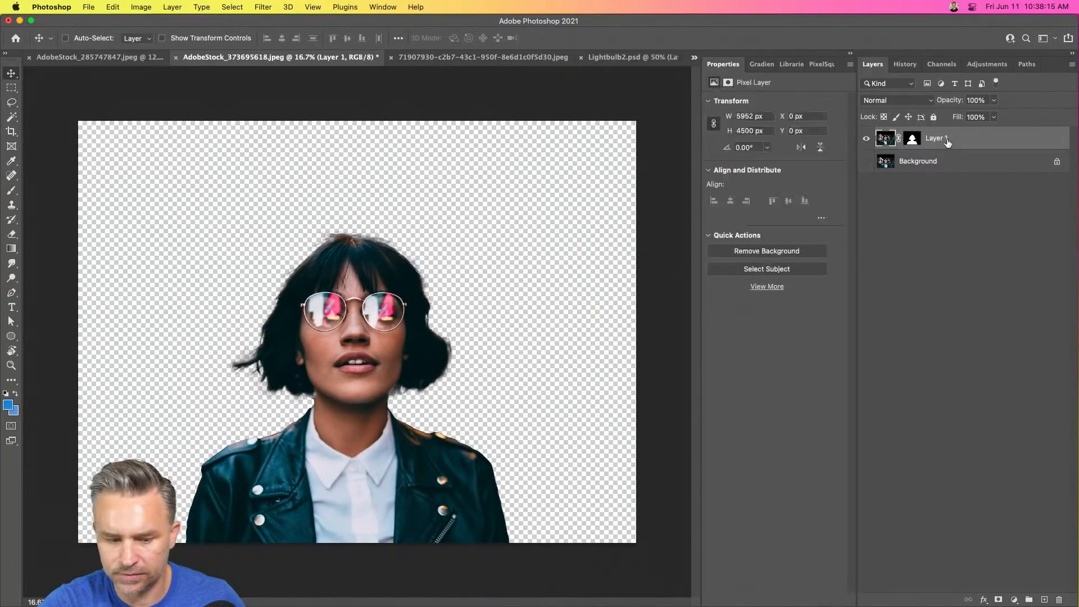
pyautogui.click(915, 163)
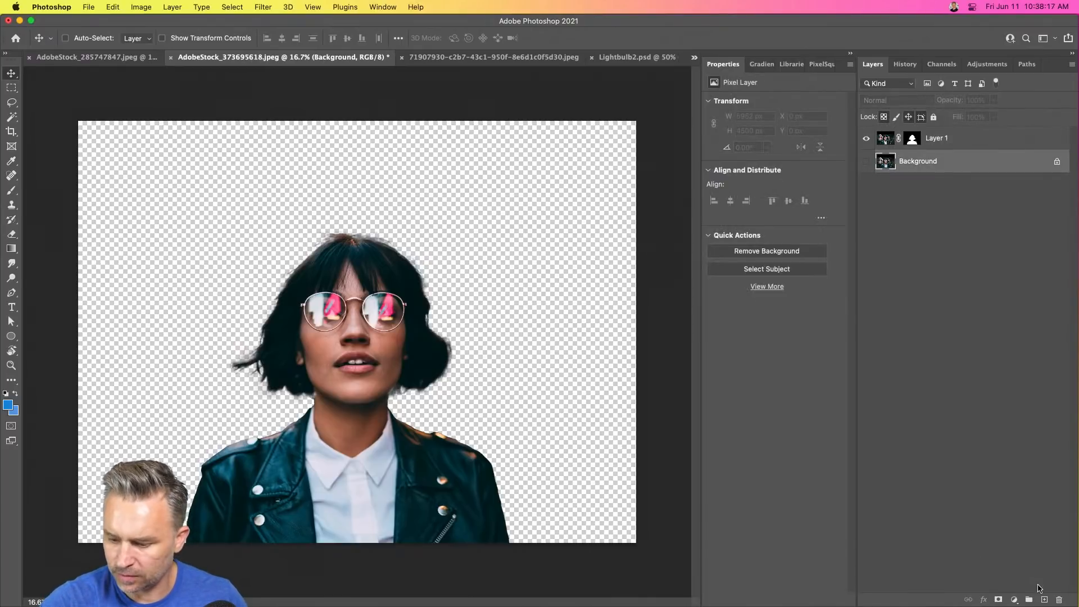
pyautogui.click(1044, 600)
pyautogui.click(750, 64)
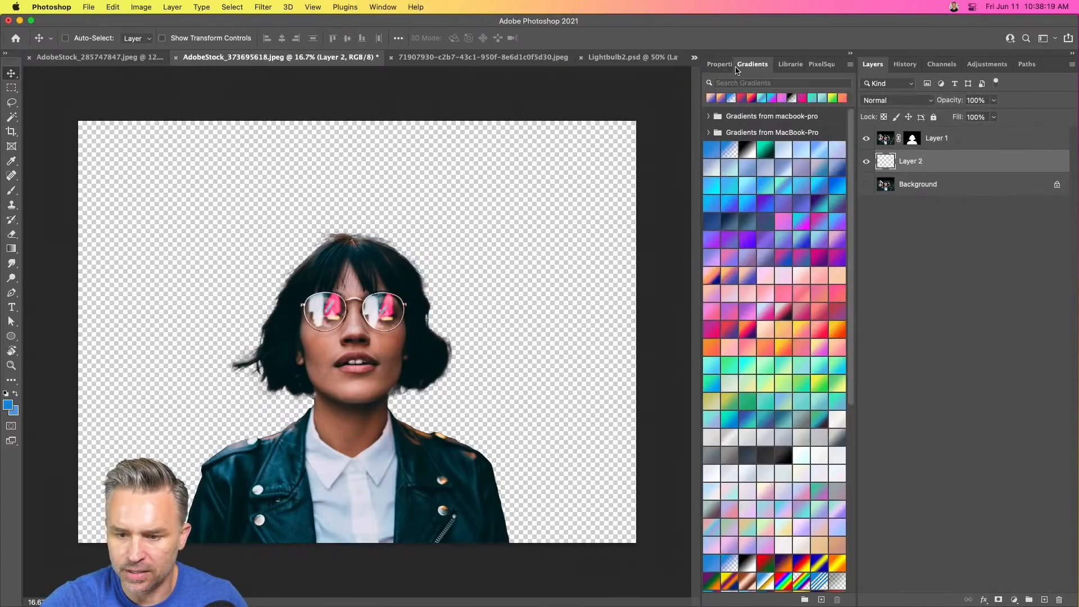
pyautogui.click(738, 331)
pyautogui.click(746, 333)
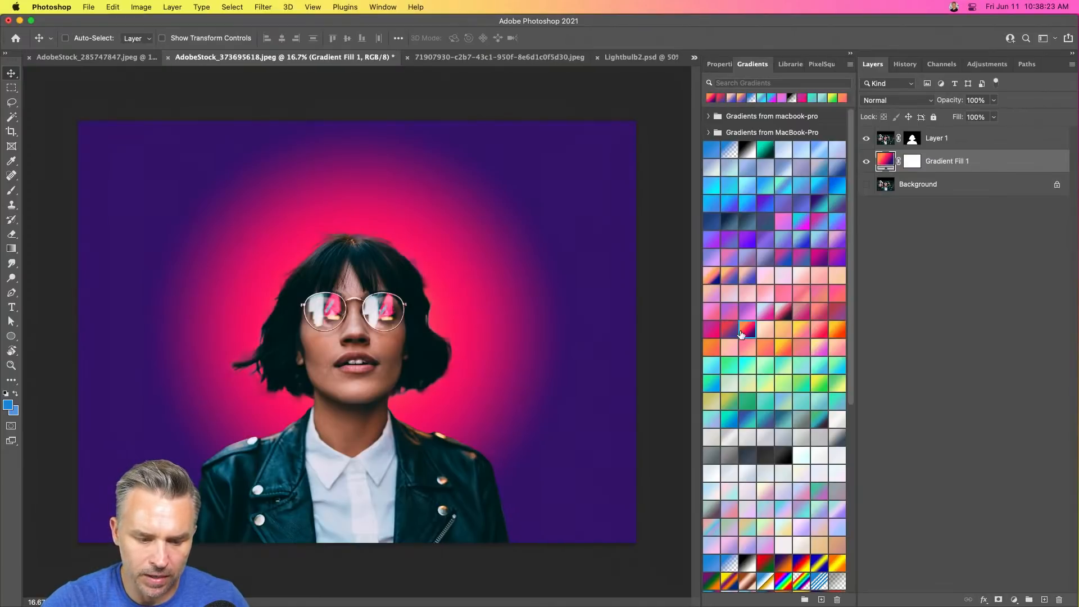
pyautogui.click(736, 333)
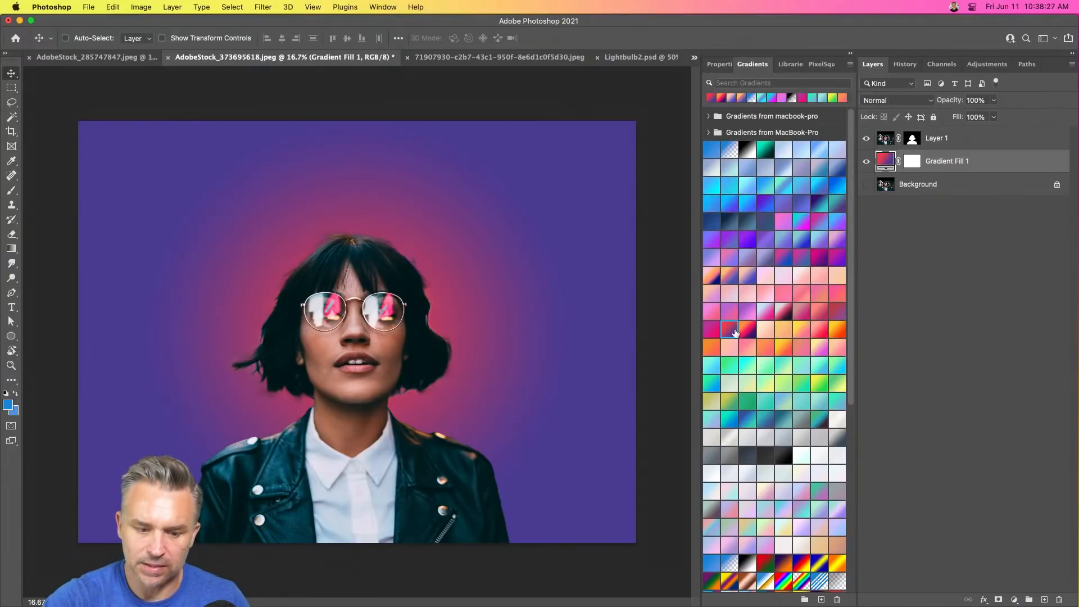
# Add a new layer above Layer 1 and draw a circle about 873 px wide beside the woman's head.
pyautogui.click(946, 148)
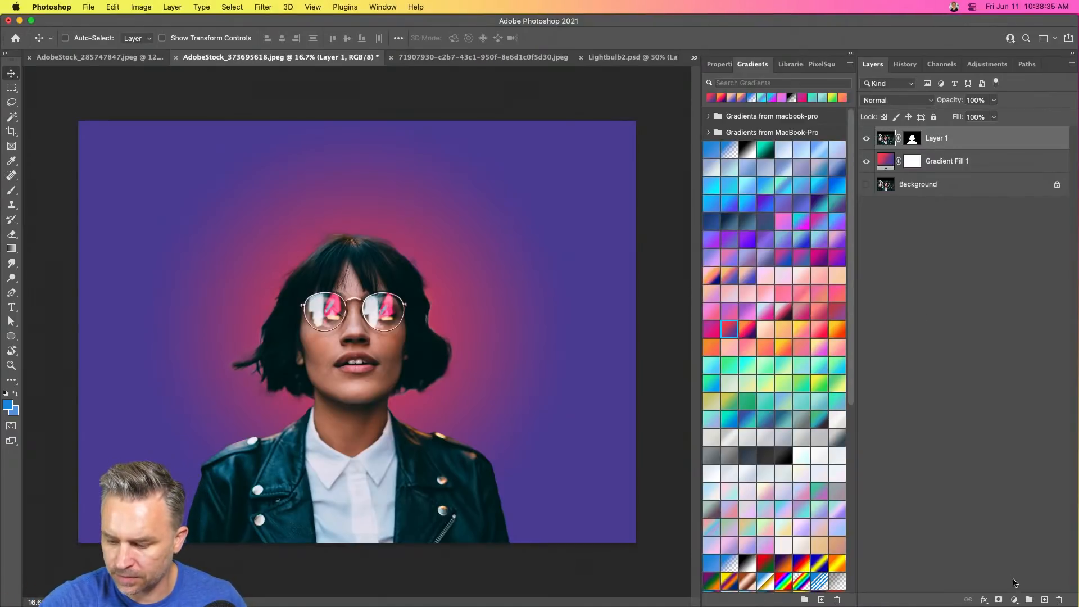
pyautogui.click(1044, 600)
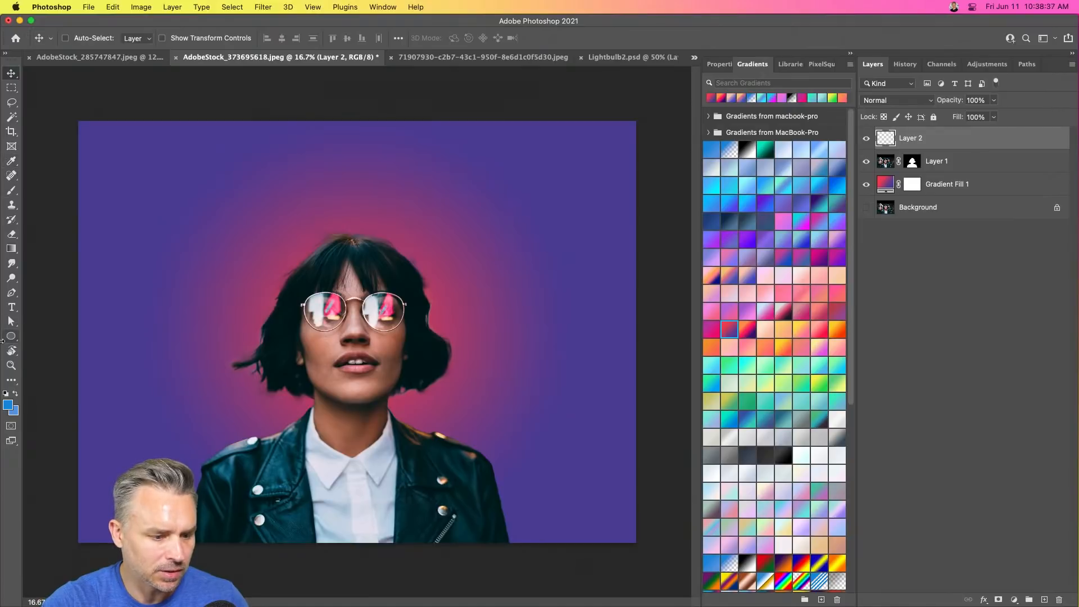
pyautogui.click(4, 337)
pyautogui.moveTo(414, 239); pyautogui.dragTo(505, 323)
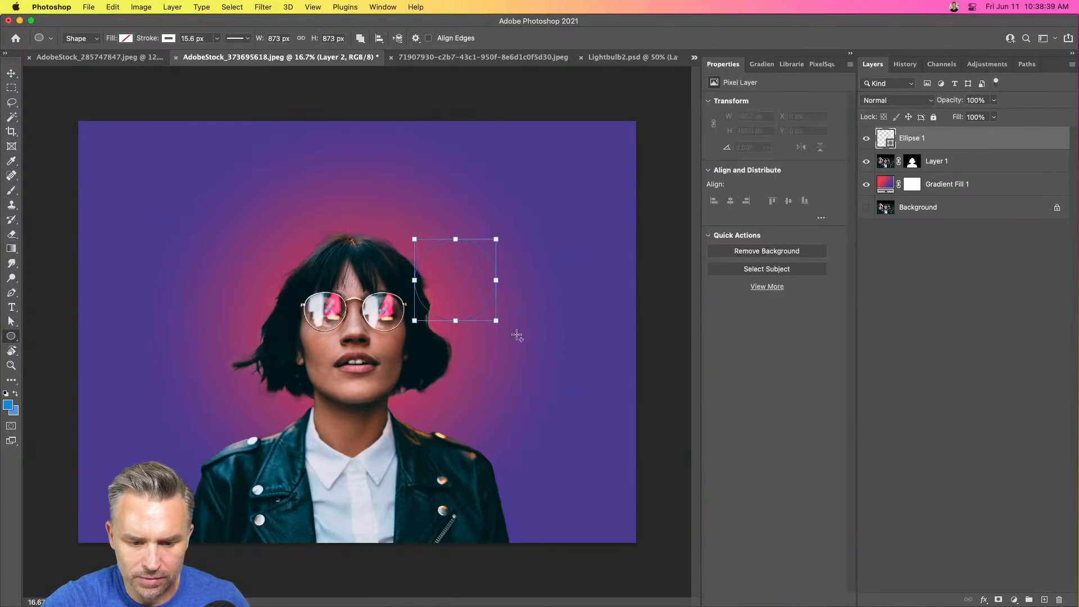
# Fill the circle with the orange, pink and purple gradient preset and set the gradient style to Radial.
pyautogui.click(126, 40)
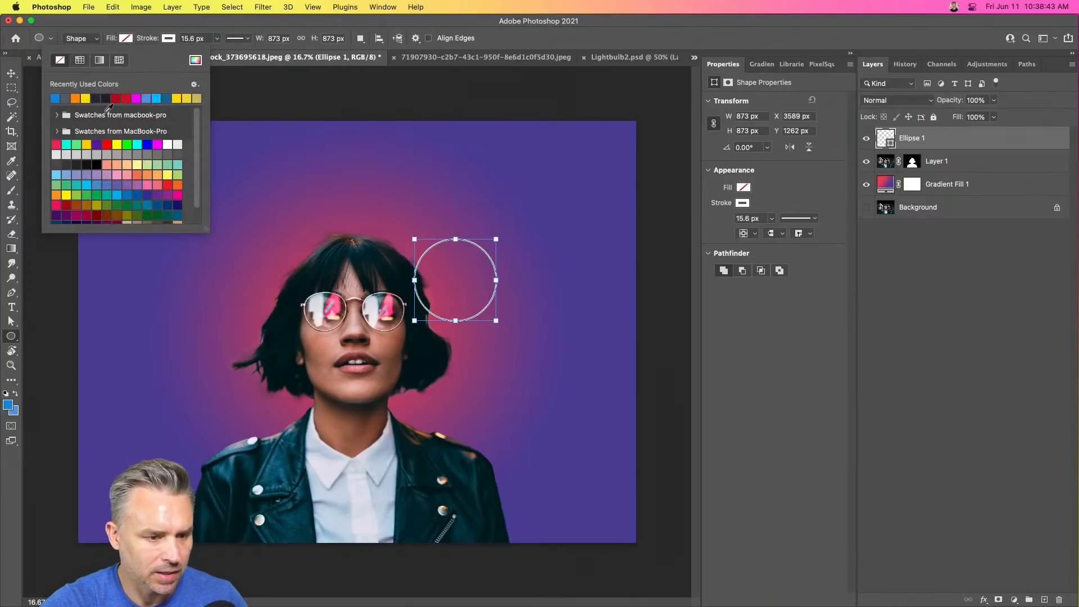
pyautogui.click(99, 61)
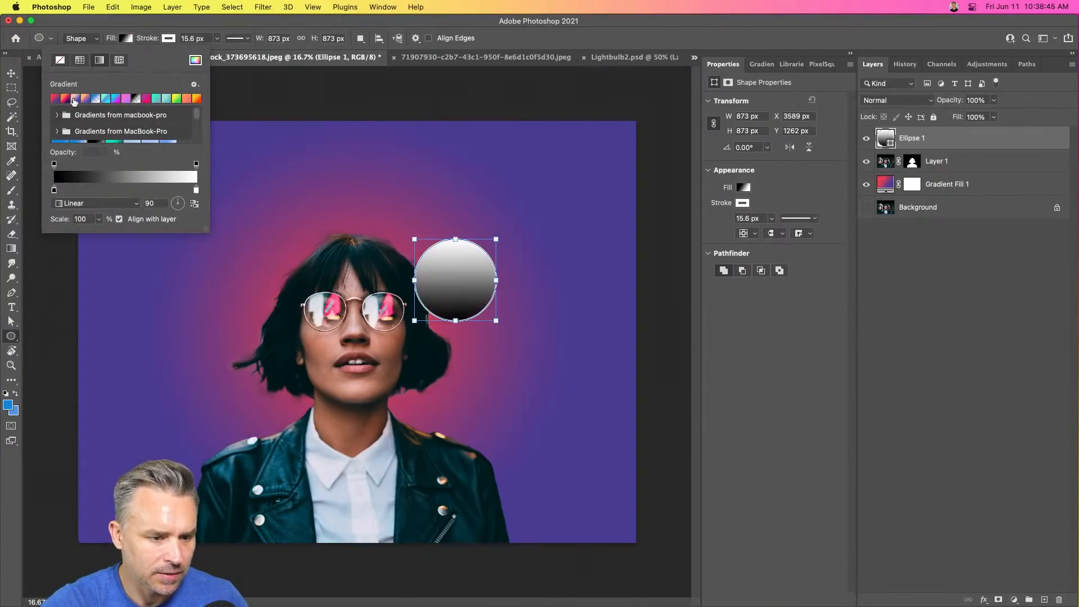
pyautogui.click(65, 99)
pyautogui.click(136, 29)
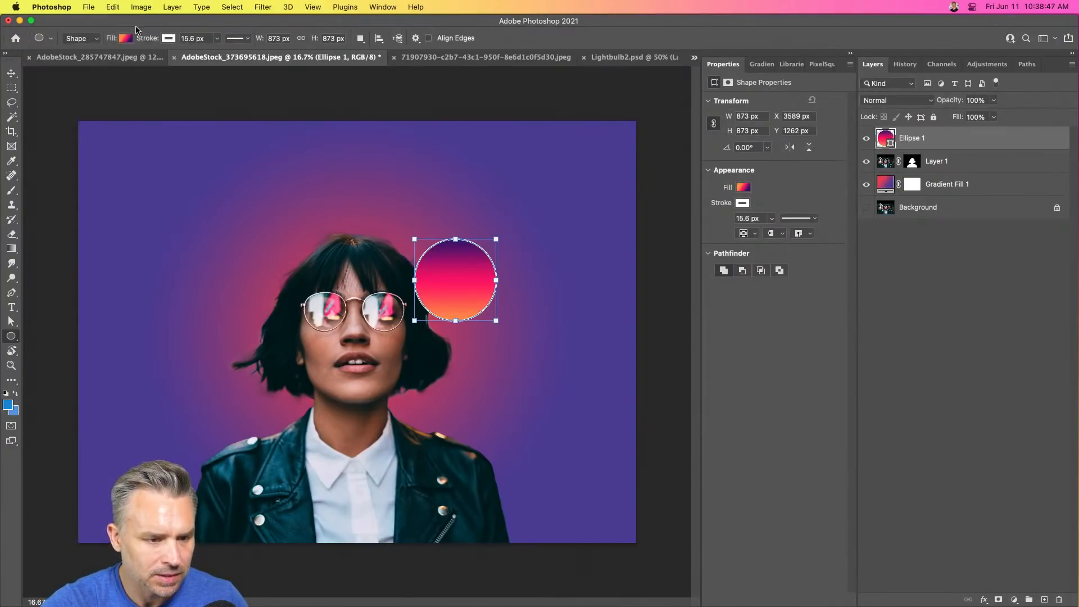
pyautogui.click(123, 38)
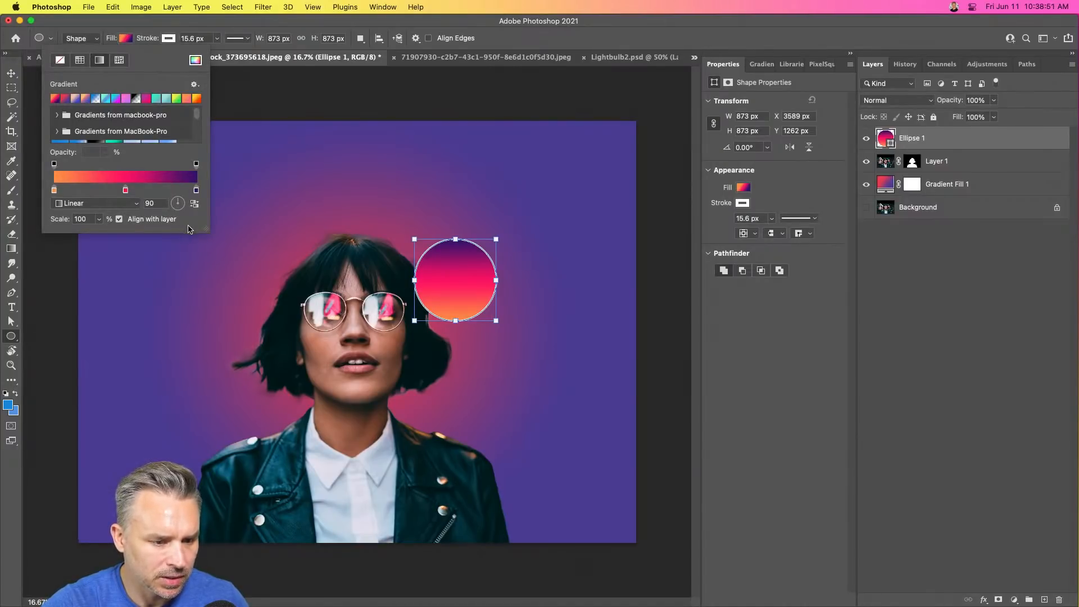
pyautogui.click(100, 207)
pyautogui.click(92, 211)
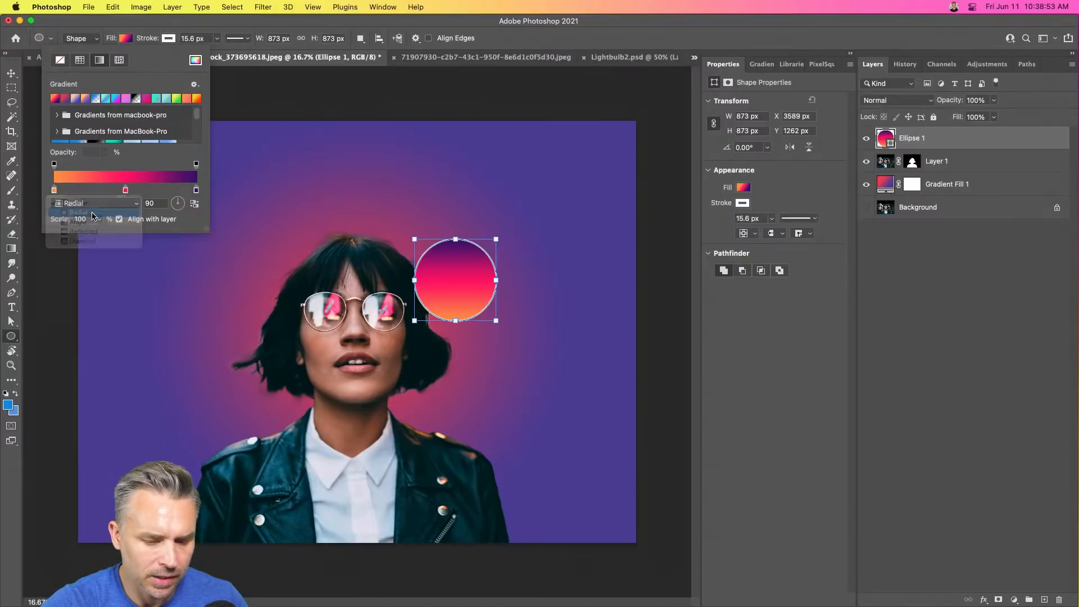
pyautogui.click(346, 22)
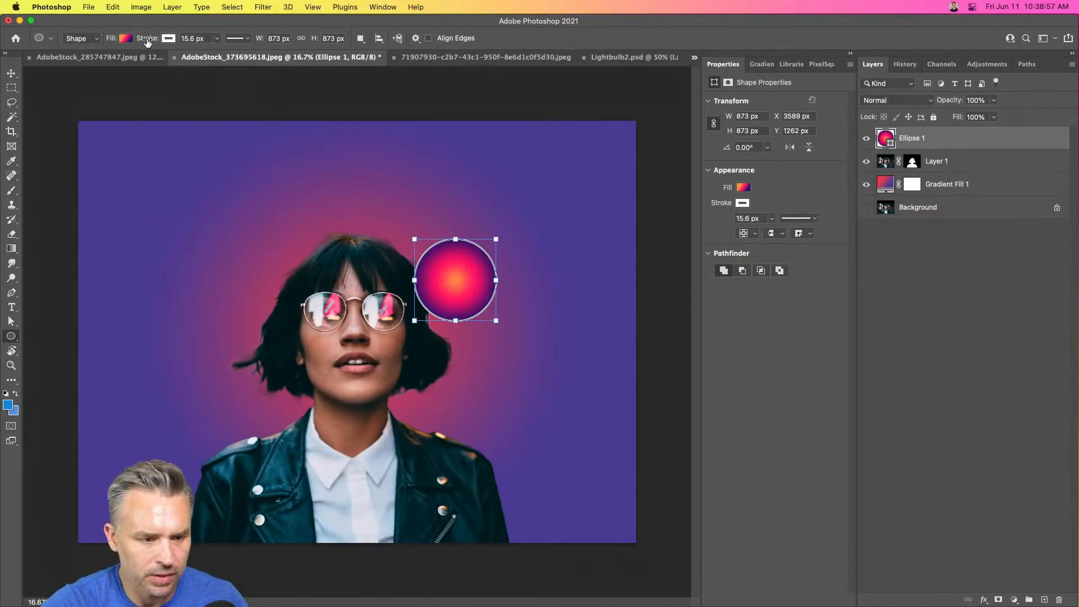
# Remove the circle's stroke and enlarge it proportionally to about 1015 px across.
pyautogui.click(168, 38)
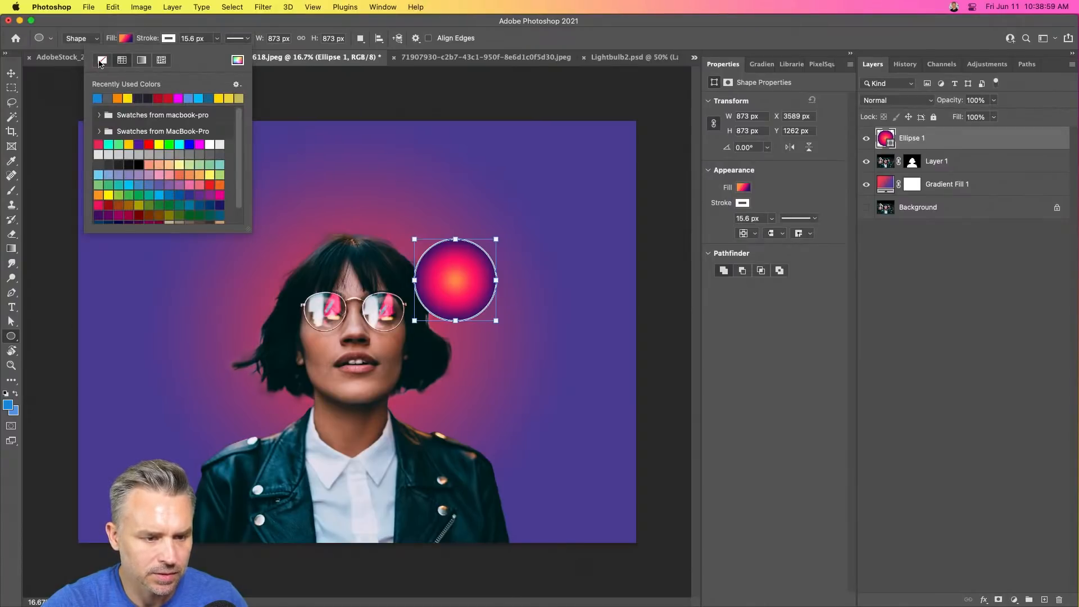
pyautogui.click(101, 61)
pyautogui.click(253, 28)
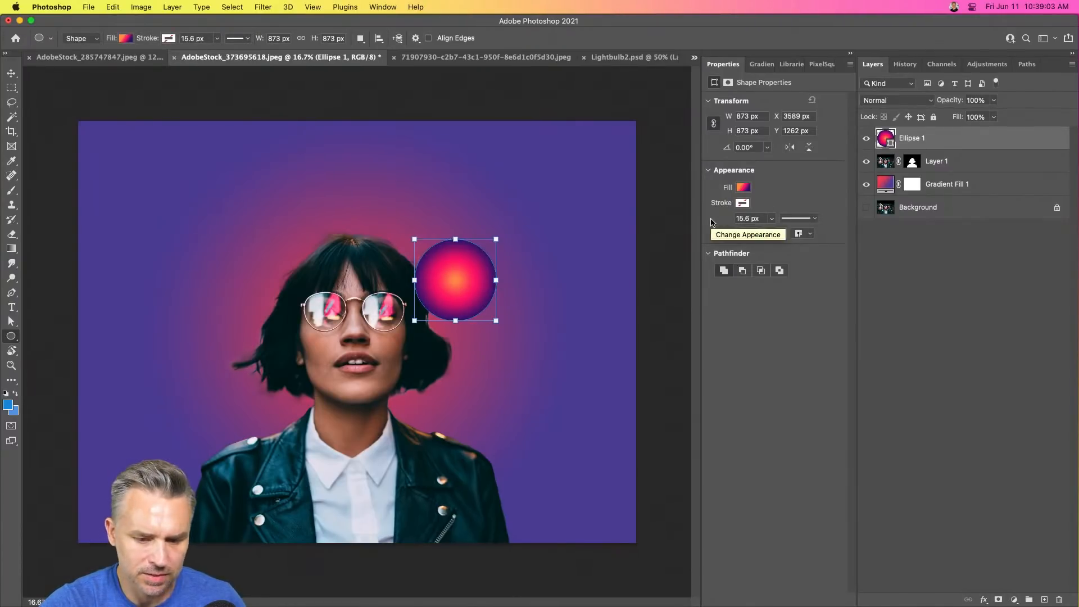
pyautogui.moveTo(414, 239); pyautogui.dragTo(401, 225)
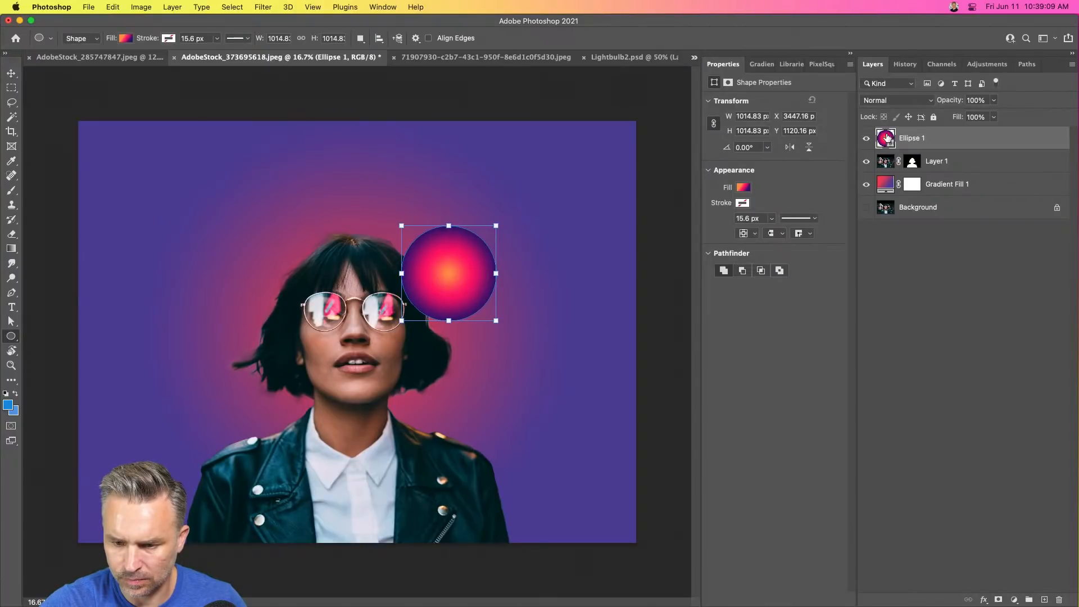
# Apply the yellow-to-pink gradient preset to the circle and move it clear of the woman's hair, to the right of her head.
pyautogui.click(11, 248)
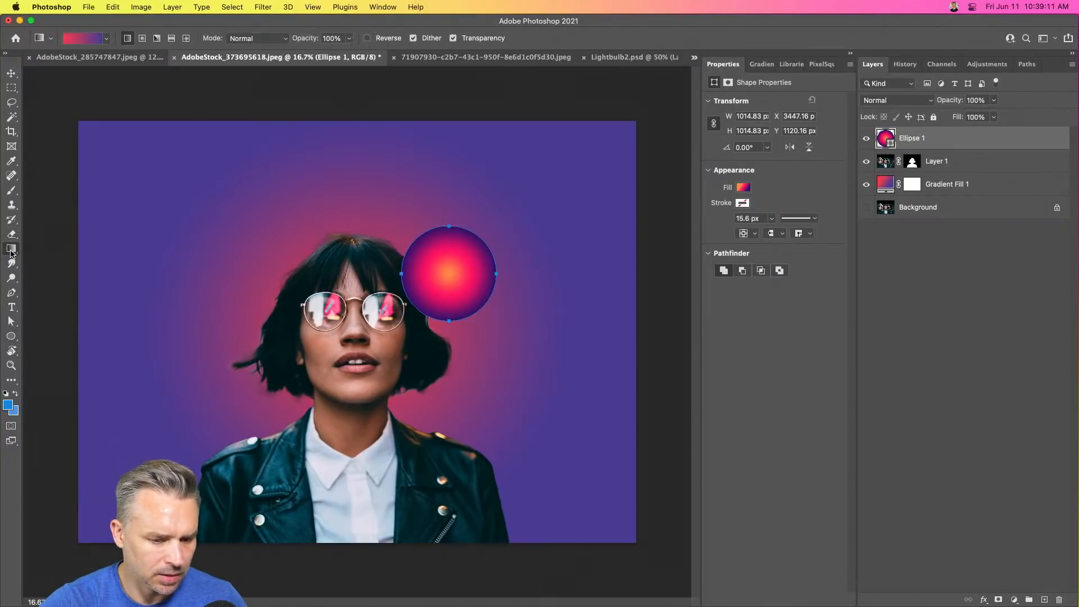
pyautogui.click(11, 72)
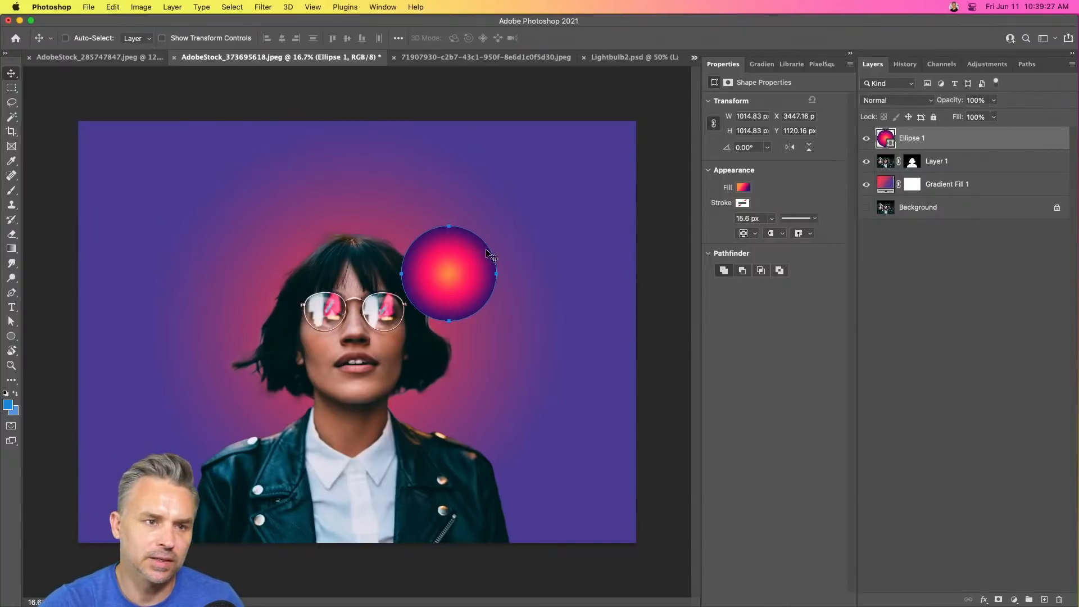
pyautogui.moveTo(458, 277)
pyautogui.mouseDown()
pyautogui.moveTo(484, 290)
pyautogui.moveTo(451, 272)
pyautogui.moveTo(445, 293)
pyautogui.mouseUp()
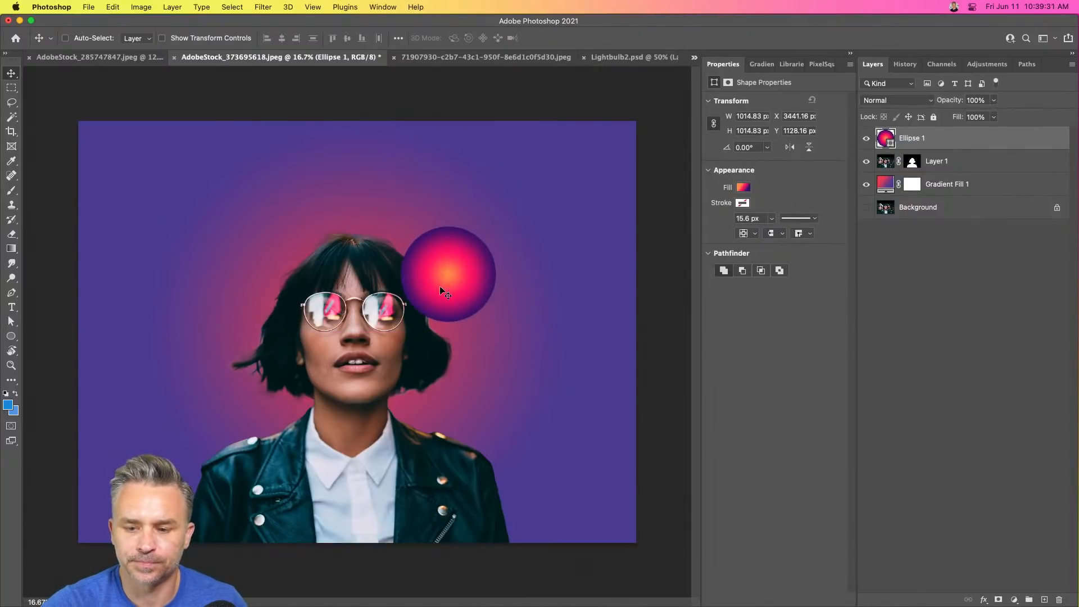
pyautogui.click(761, 64)
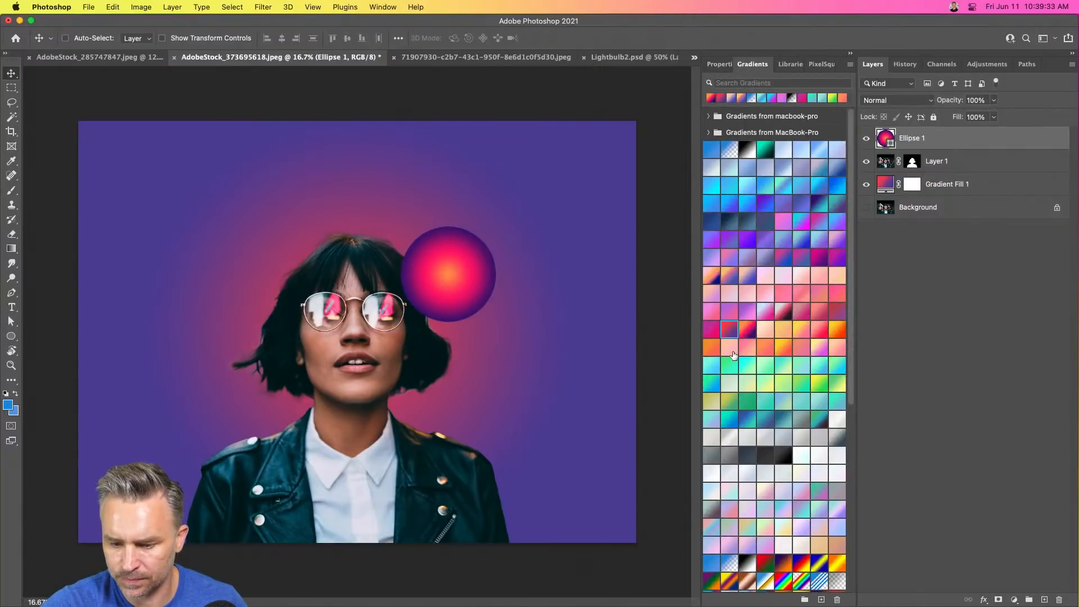
pyautogui.click(802, 330)
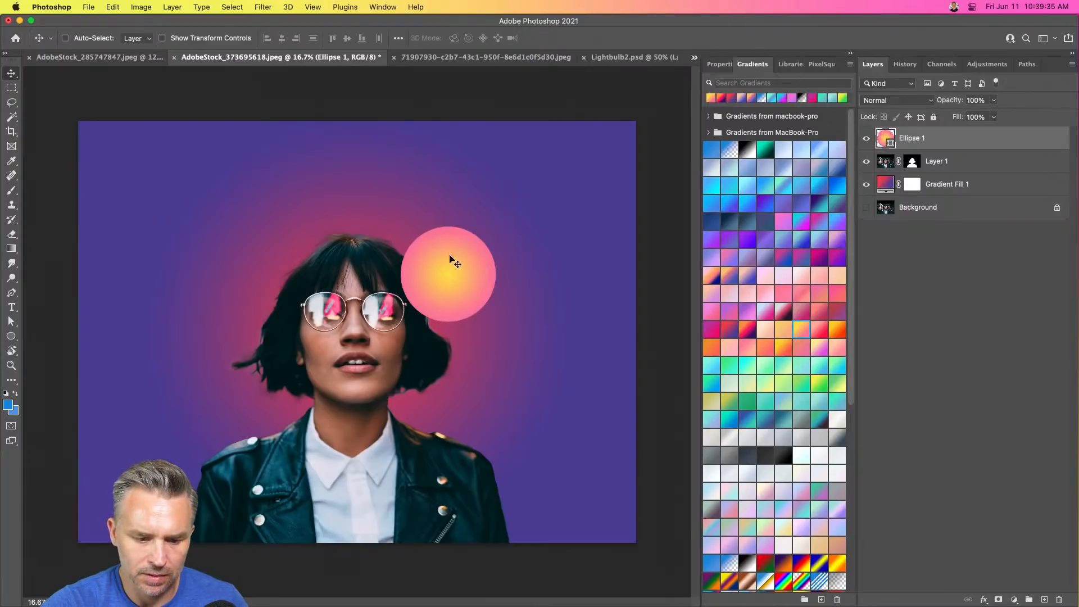
pyautogui.moveTo(450, 259); pyautogui.dragTo(488, 298)
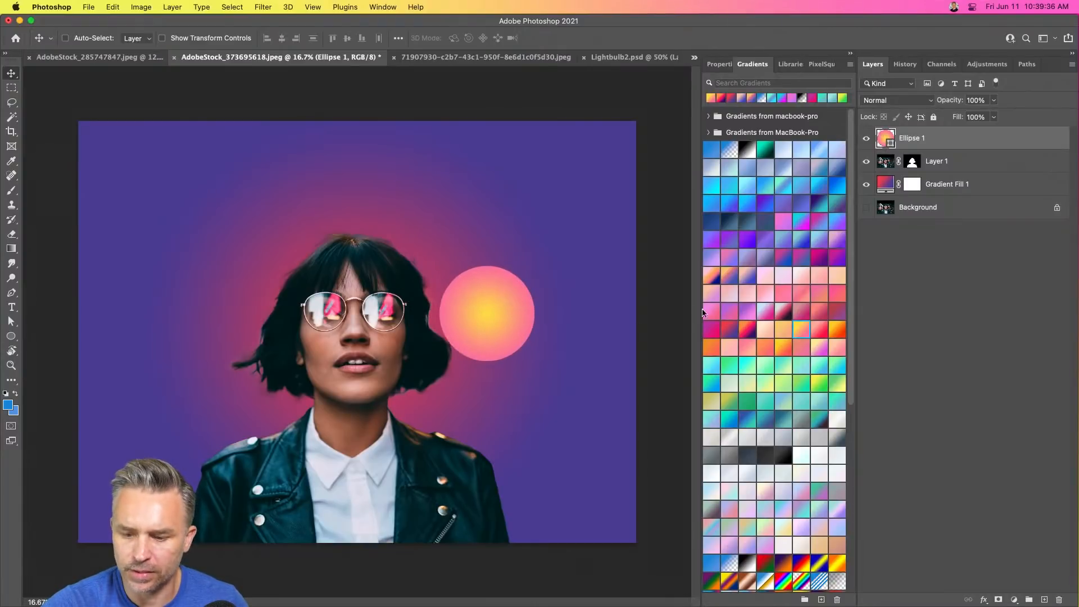
pyautogui.click(849, 67)
pyautogui.click(895, 216)
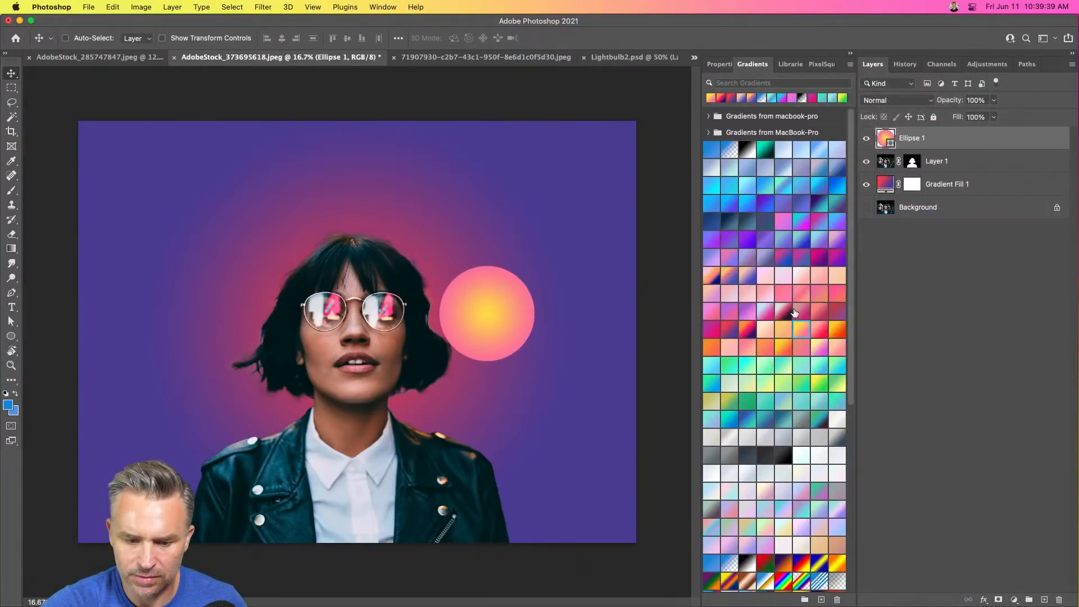
# Reapply the yellow-to-pink preset to the circle as a linear gradient and move it up to the upper right of the woman's head.
pyautogui.click(804, 331)
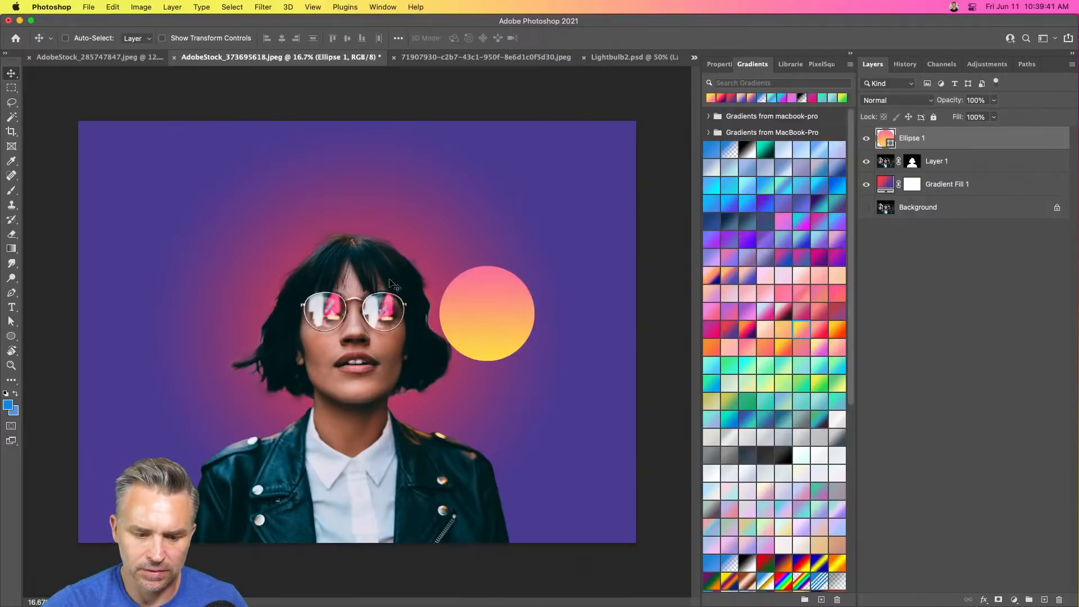
pyautogui.moveTo(484, 312); pyautogui.dragTo(483, 257)
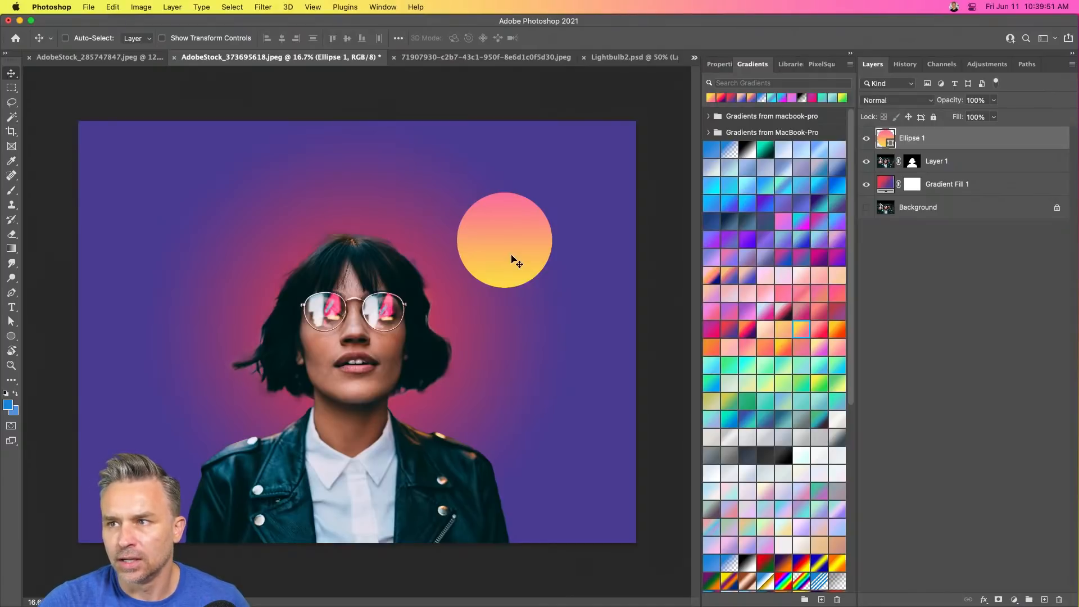
# Add a new layer directly above Layer 1 and sample the circle's yellow as the Brush colour.
pyautogui.click(999, 157)
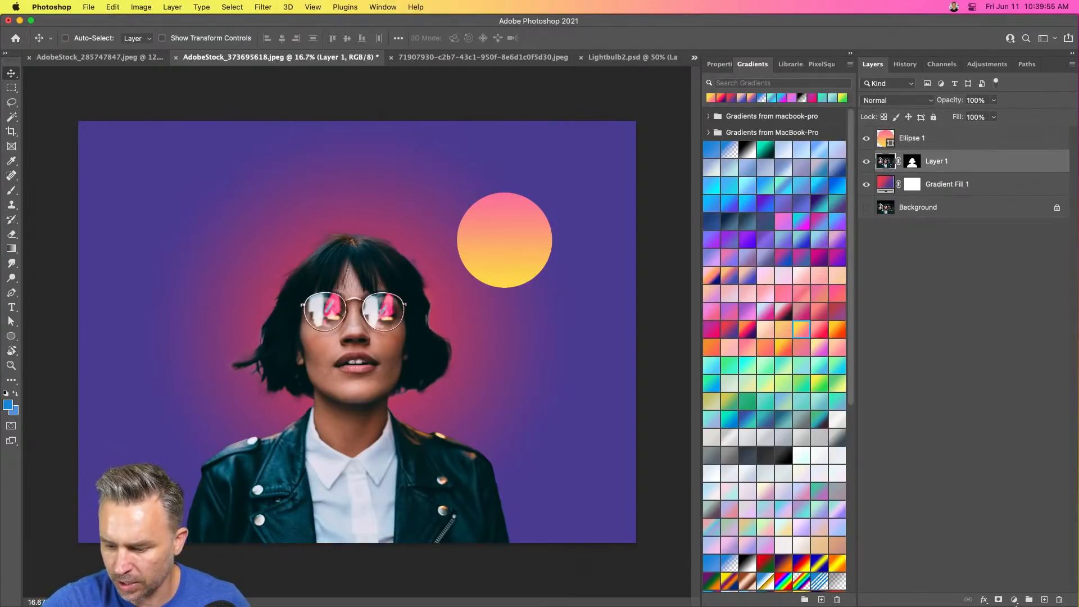
pyautogui.click(1044, 600)
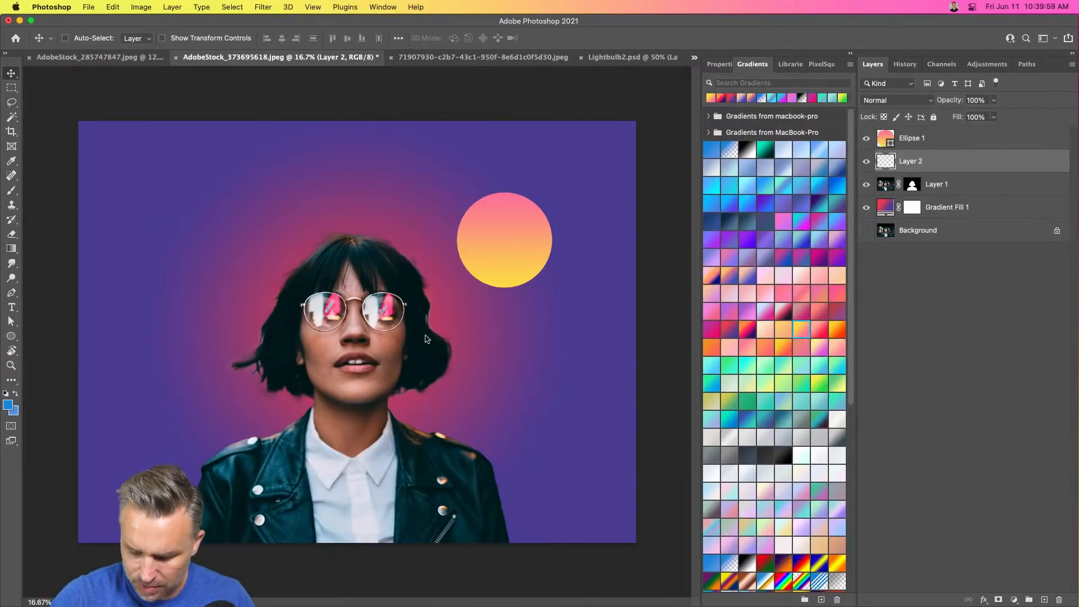
pyautogui.press('i')
pyautogui.click(495, 278)
pyautogui.press('b')
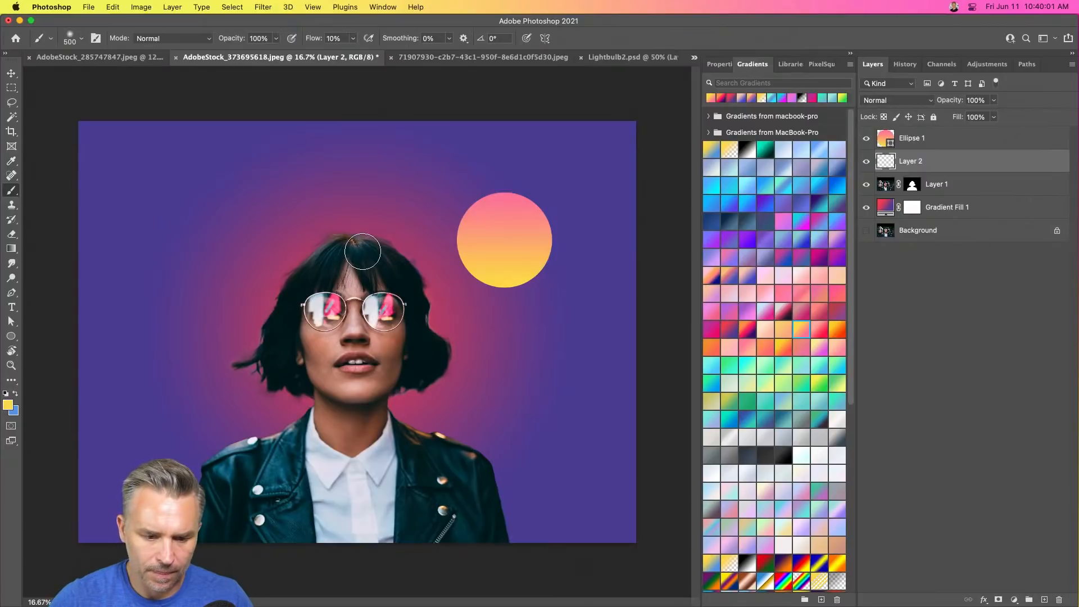
# Clip Layer 2 to Layer 1 and paint yellow over the circle-facing side of her hair and face with an 1100 px brush.
pyautogui.press(']')
pyautogui.press(']')
pyautogui.press(']')
pyautogui.press(']')
pyautogui.press(']')
pyautogui.press(']')
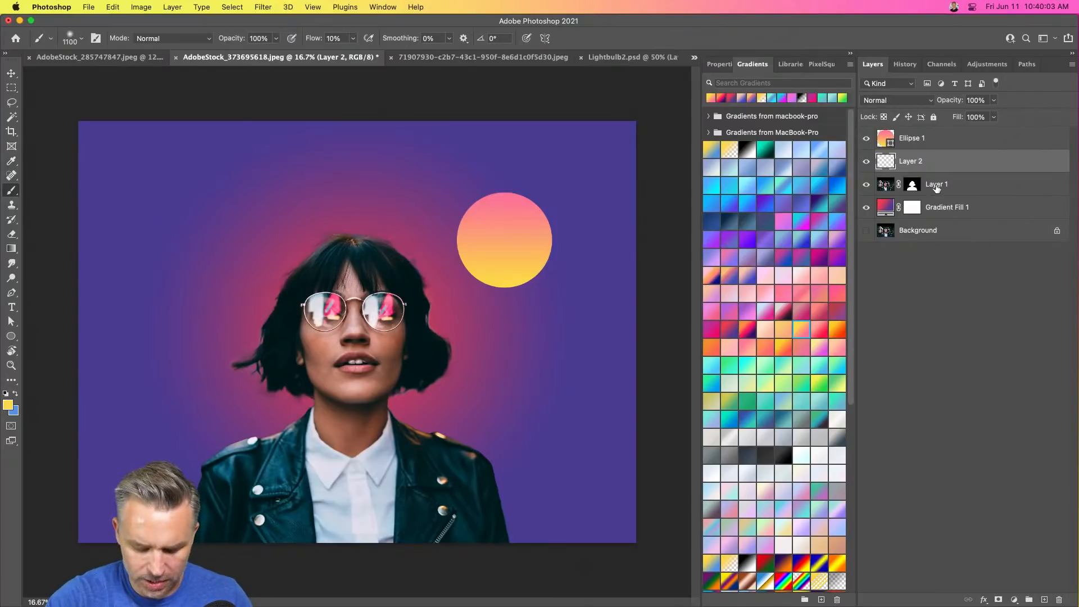
pyautogui.keyDown('alt'); pyautogui.click(936, 172); pyautogui.keyUp('alt')
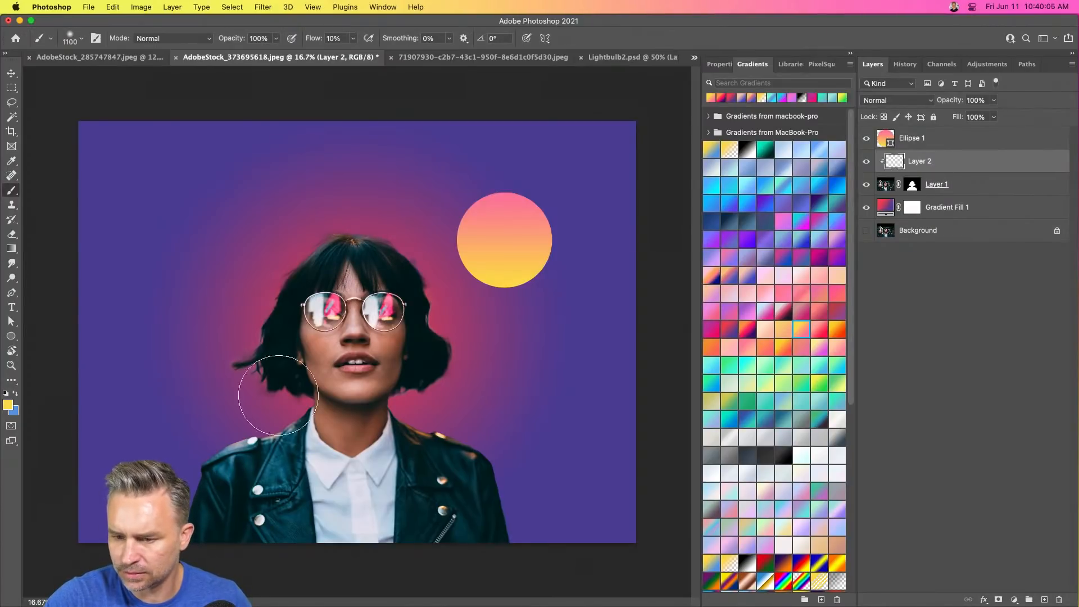
pyautogui.moveTo(371, 274)
pyautogui.mouseDown()
pyautogui.moveTo(416, 336)
pyautogui.moveTo(392, 229)
pyautogui.moveTo(436, 363)
pyautogui.moveTo(361, 262)
pyautogui.moveTo(392, 268)
pyautogui.moveTo(403, 327)
pyautogui.mouseUp()
# Reduce the brush size to 250 px.
pyautogui.press('super+equal')
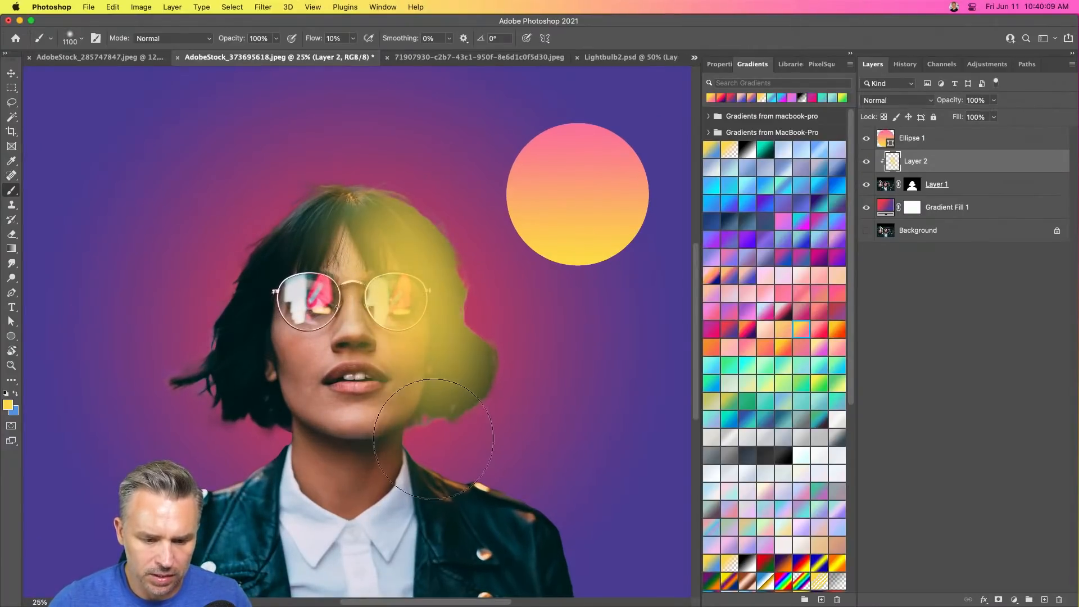
pyautogui.press('[')
pyautogui.press('[')
pyautogui.press('[')
pyautogui.press('[')
pyautogui.press('[')
pyautogui.press('[')
pyautogui.press('[')
pyautogui.press('[')
pyautogui.press('[')
pyautogui.press('[')
pyautogui.press('[')
pyautogui.press('[')
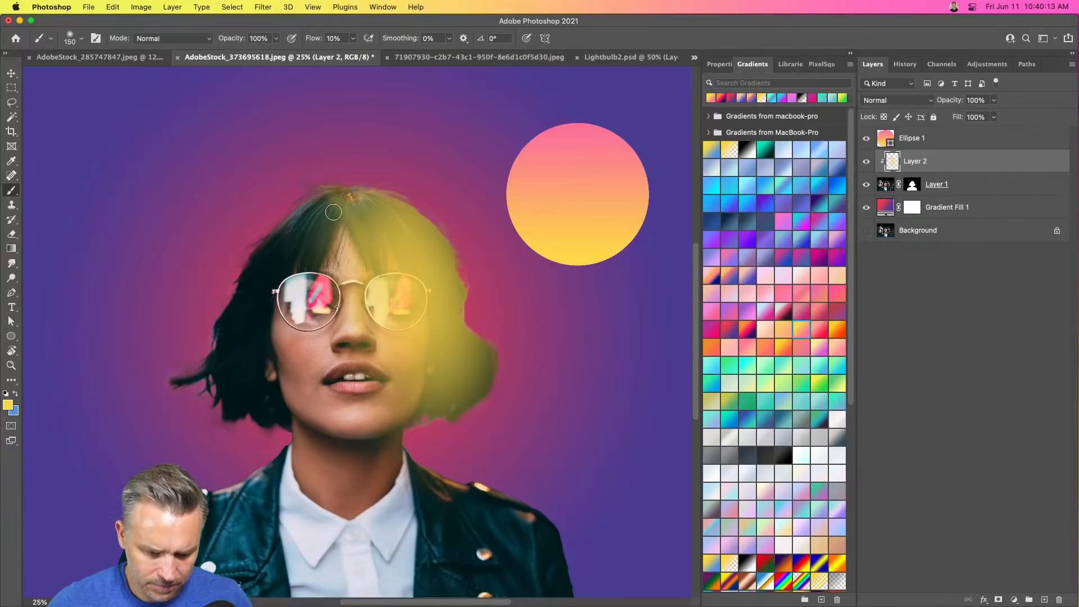
pyautogui.press(']')
pyautogui.press(']')
pyautogui.press(']')
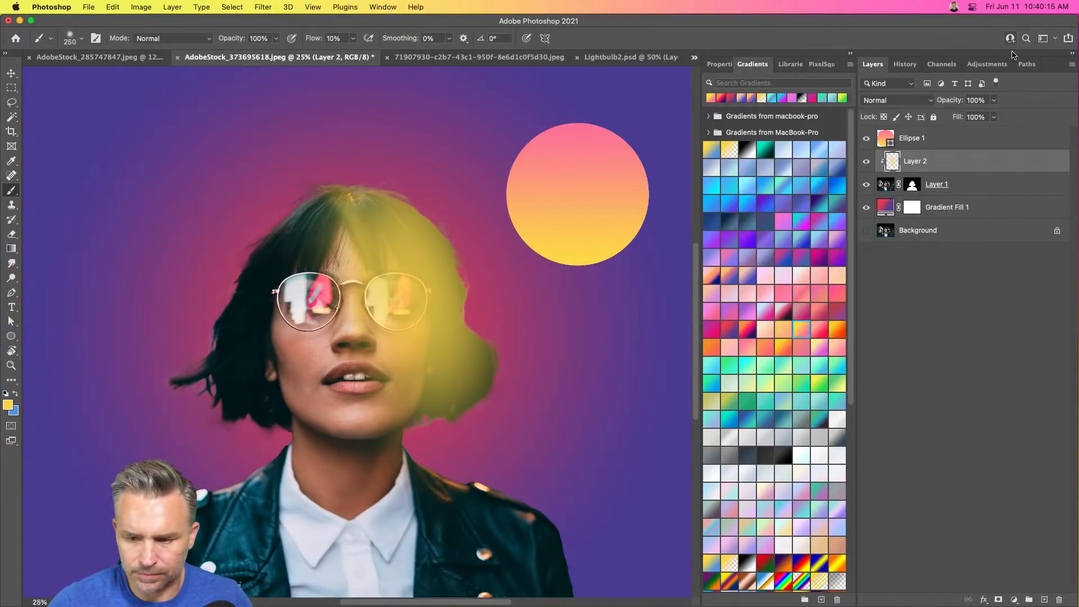
# Set Layer 2's blend mode to Overlay and extend the yellow light onto the shirt collar and jacket with a 600 px brush.
pyautogui.click(896, 99)
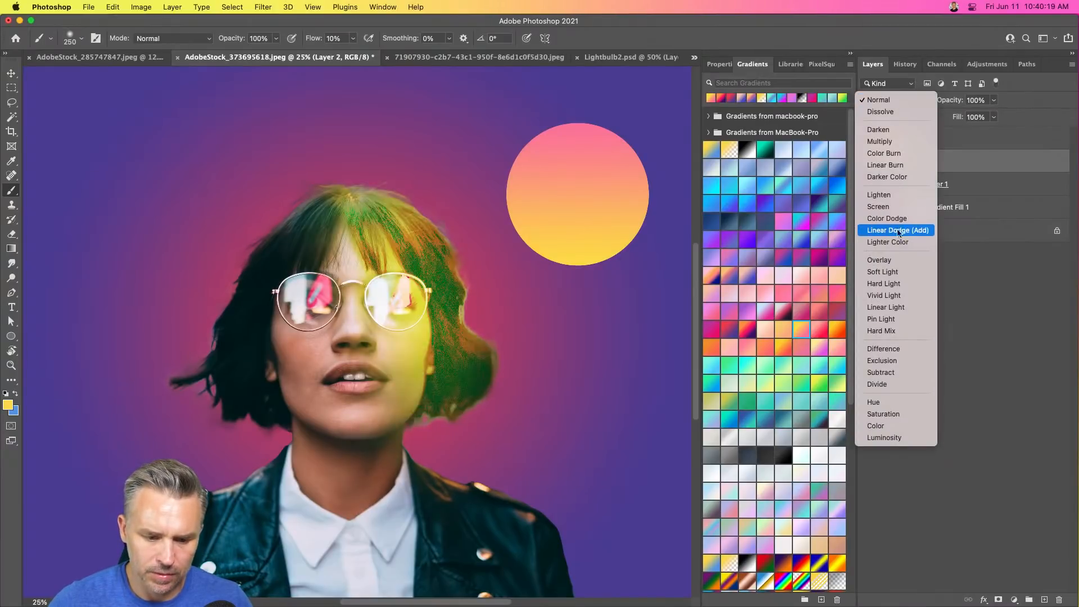
pyautogui.click(898, 259)
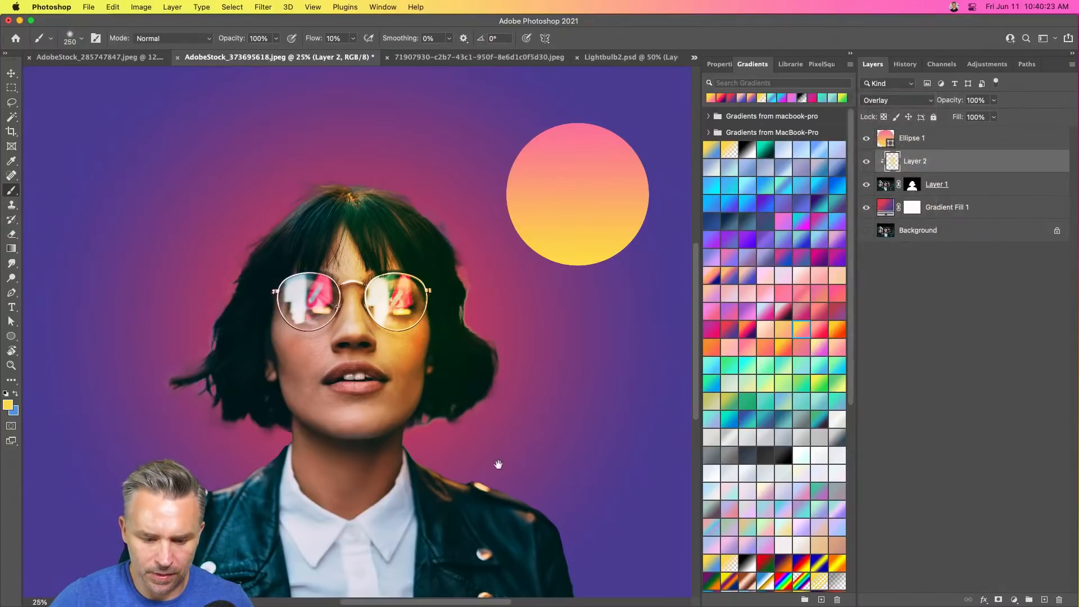
pyautogui.moveTo(496, 463); pyautogui.dragTo(474, 315)
pyautogui.press(']')
pyautogui.press(']')
pyautogui.press(']')
pyautogui.press(']')
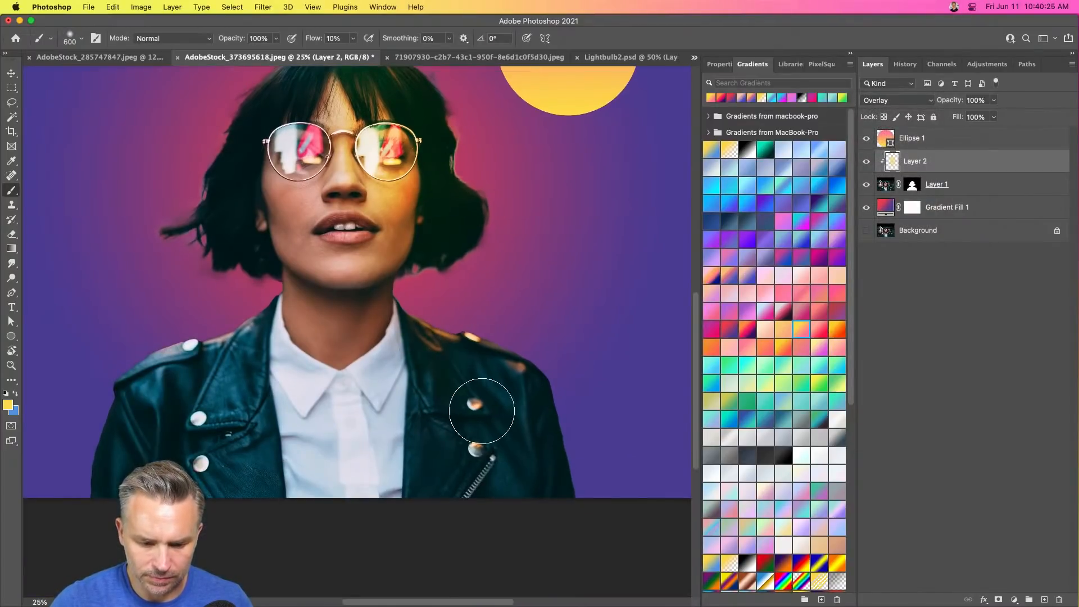
pyautogui.moveTo(368, 341)
pyautogui.mouseDown()
pyautogui.moveTo(368, 387)
pyautogui.moveTo(396, 362)
pyautogui.moveTo(424, 378)
pyautogui.mouseUp()
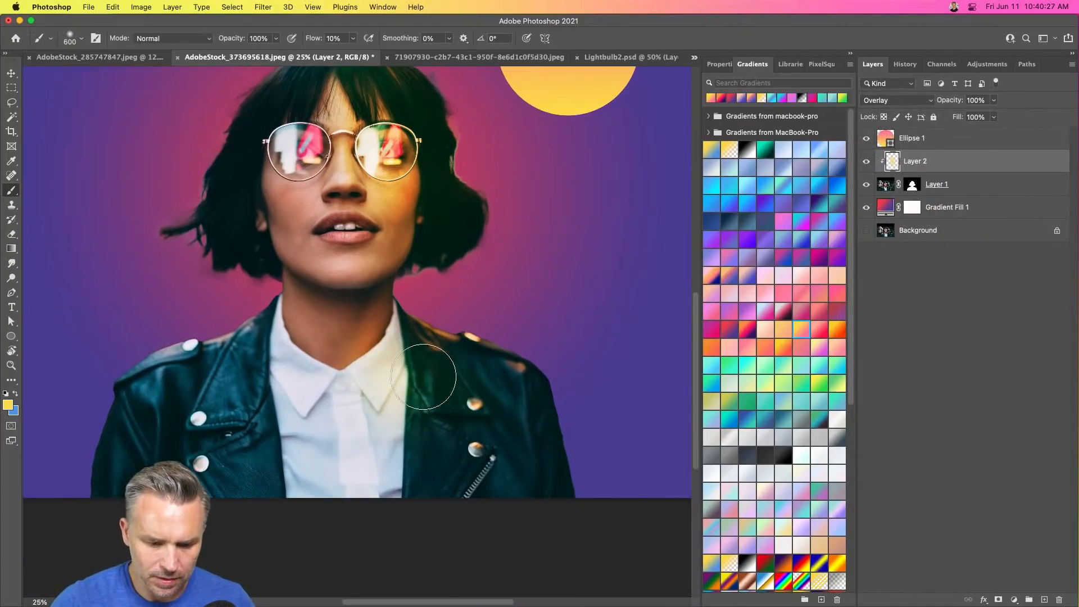
pyautogui.moveTo(402, 195); pyautogui.dragTo(378, 285)
pyautogui.moveTo(342, 171)
pyautogui.mouseDown()
pyautogui.moveTo(392, 284)
pyautogui.moveTo(403, 274)
pyautogui.mouseUp()
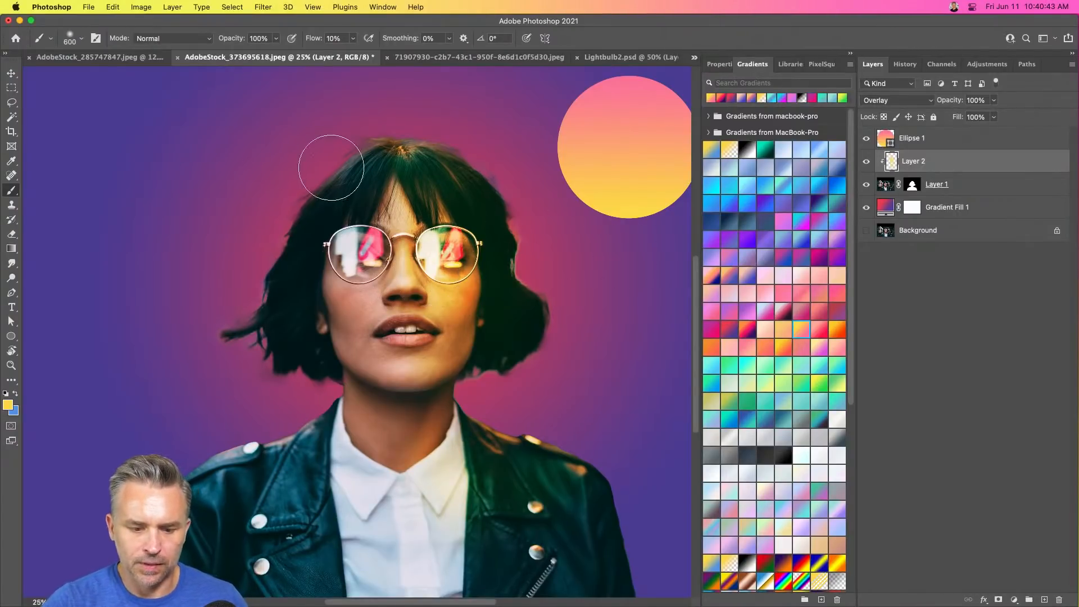
# Add a new layer above the circle, then duplicate the circle and move the copy to the left of the woman's head.
pyautogui.click(969, 149)
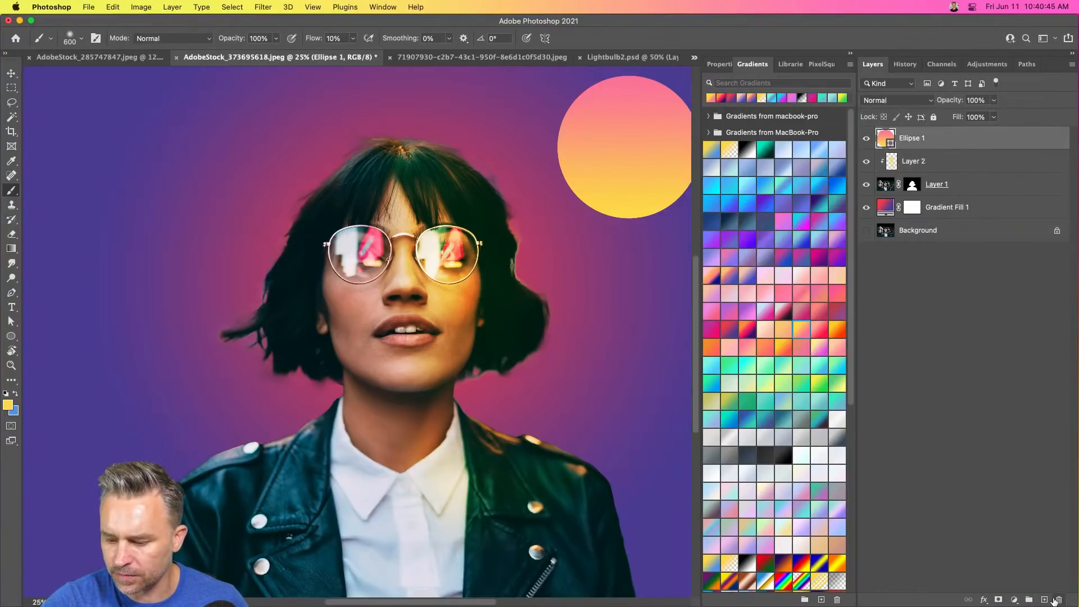
pyautogui.click(1045, 599)
pyautogui.click(924, 169)
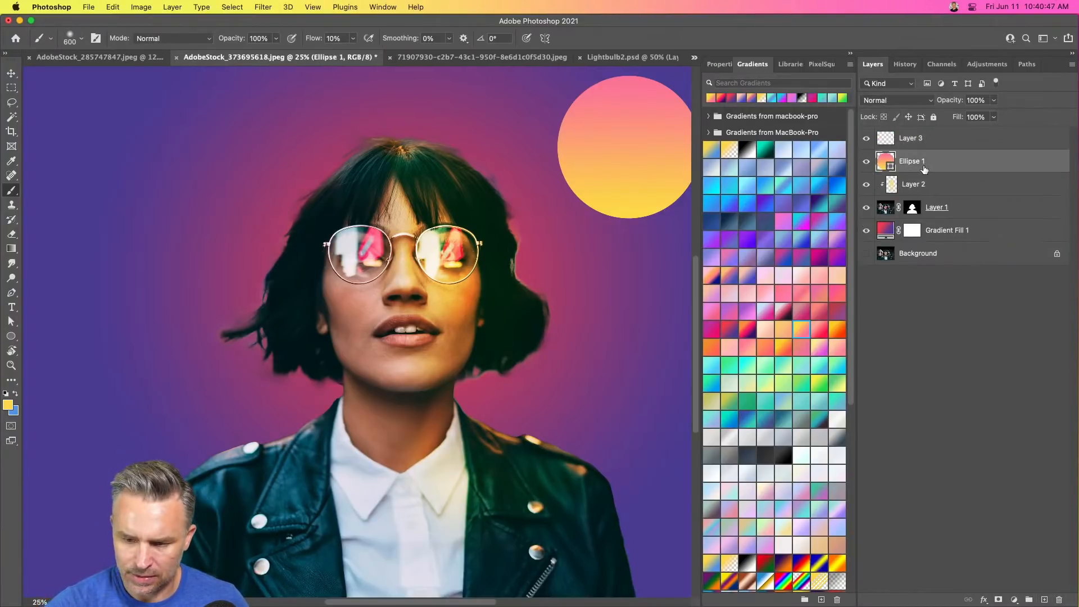
pyautogui.hotkey('ctrl', 'j')
pyautogui.press('v')
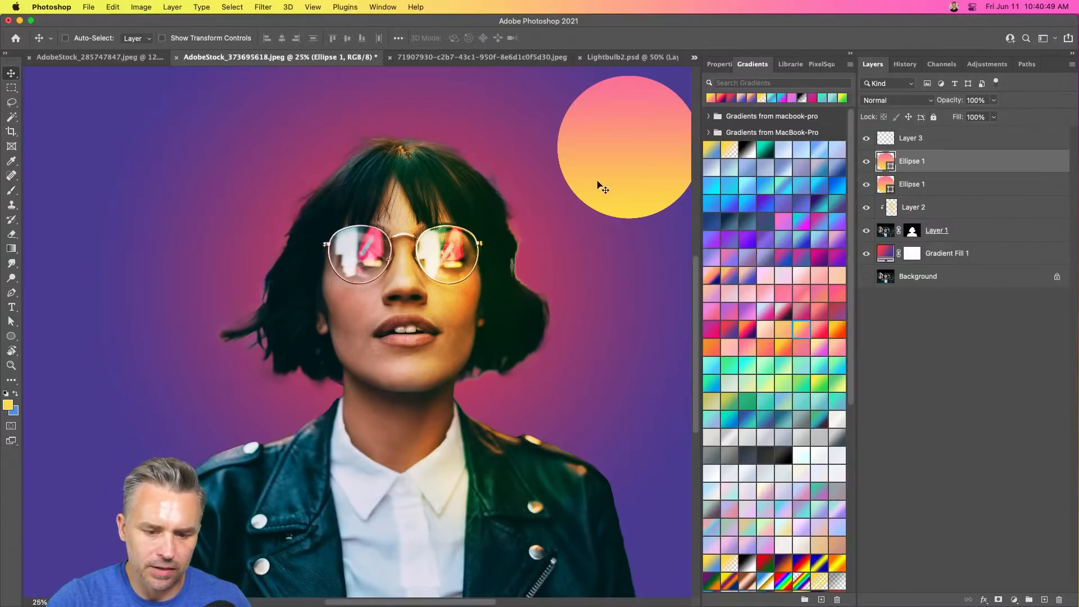
pyautogui.moveTo(598, 184); pyautogui.dragTo(90, 326)
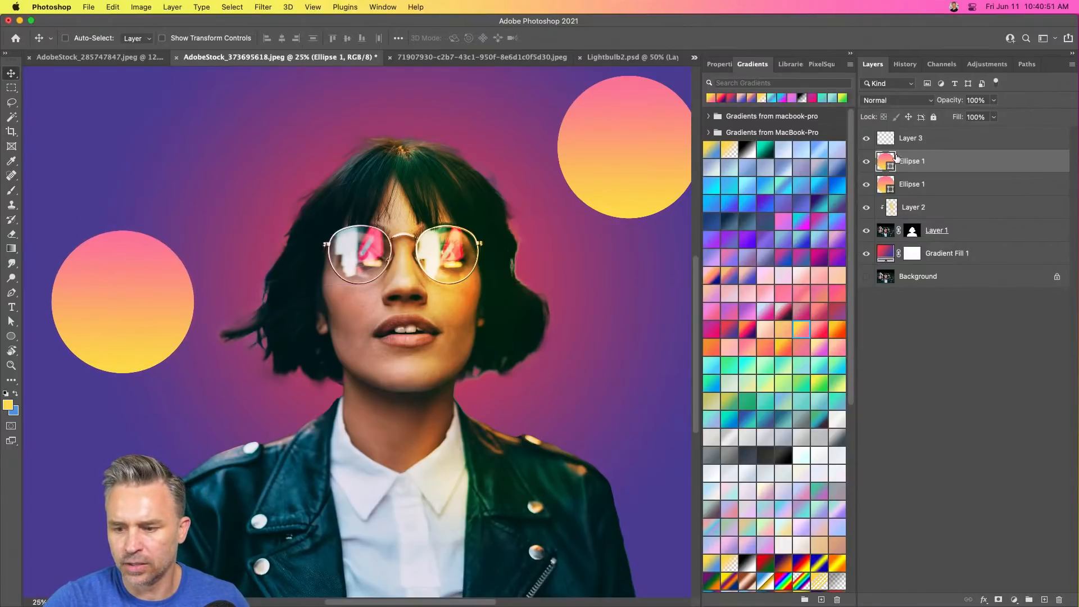
# Apply the pink-to-magenta gradient preset to the copied circle and move it closer to the woman's hair.
pyautogui.click(712, 329)
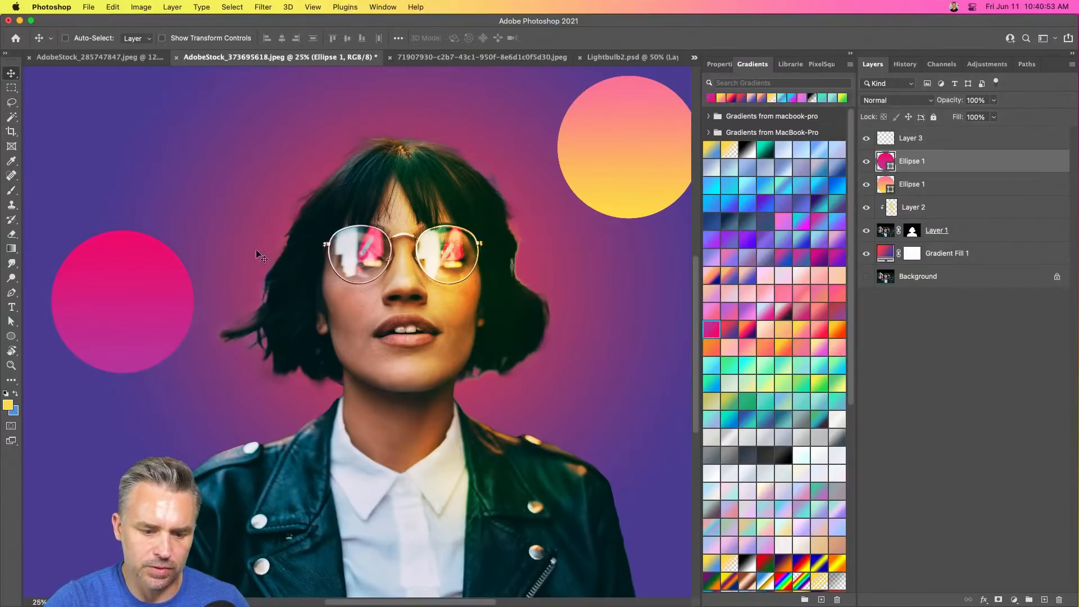
pyautogui.hotkey('ctrl', '-')
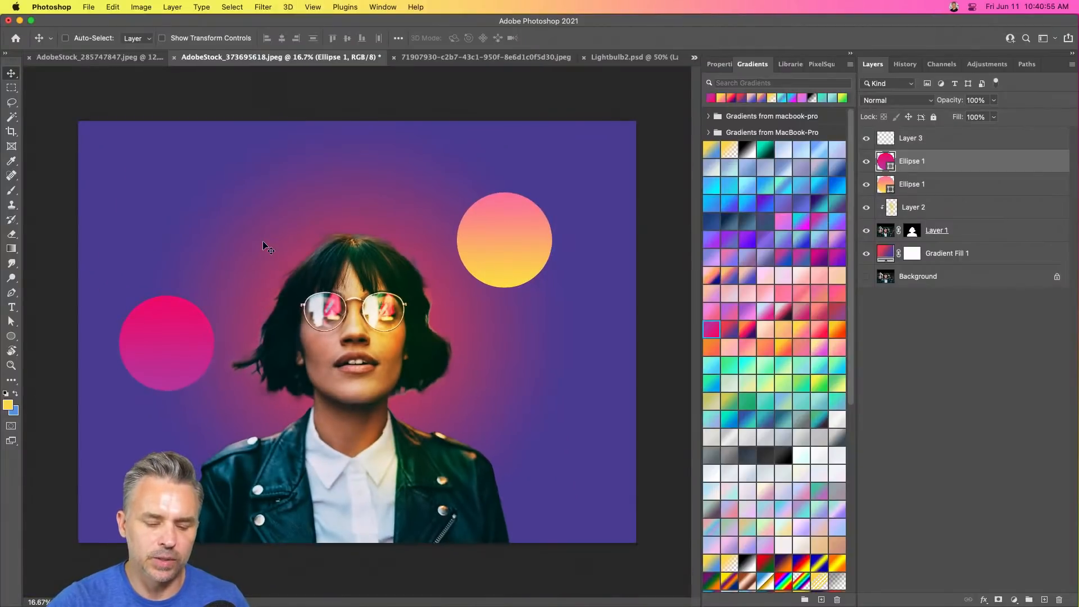
pyautogui.moveTo(188, 337); pyautogui.dragTo(359, 309)
# Add a new clipped layer above Layer 2 and set the foreground colour to the magenta sampled from the copied circle's lower part.
pyautogui.hotkey('ctrl', '+')
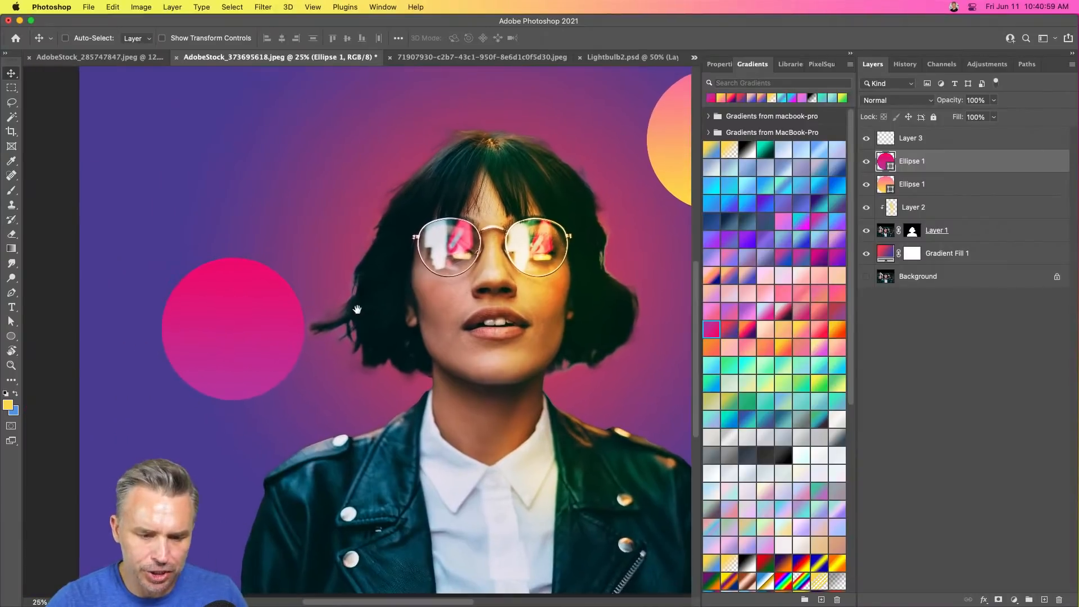
pyautogui.click(927, 188)
pyautogui.click(937, 211)
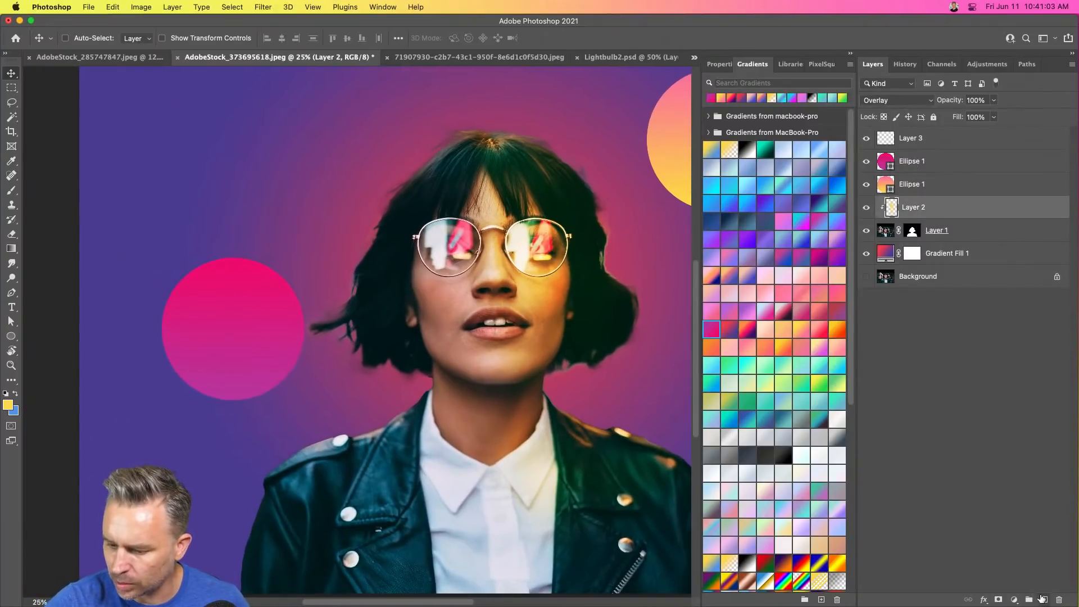
pyautogui.click(1044, 600)
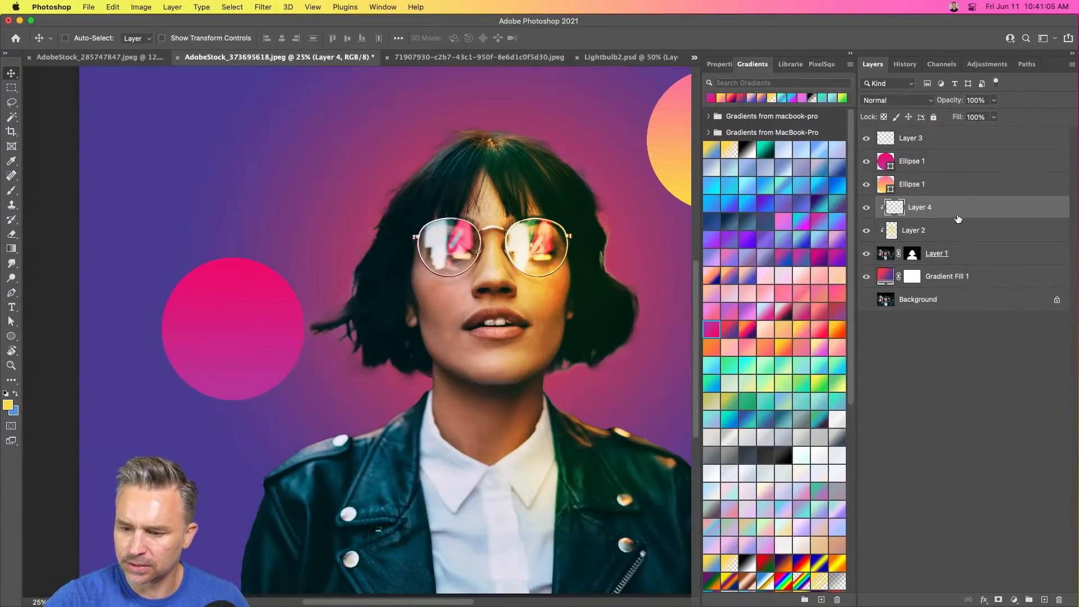
pyautogui.press('i')
pyautogui.click(7, 404)
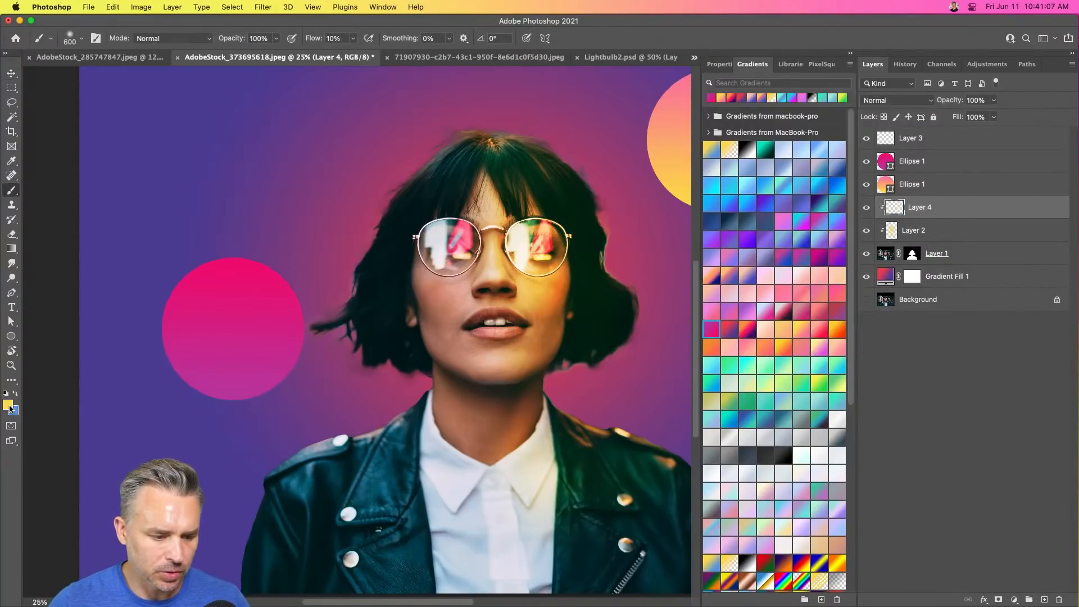
pyautogui.click(238, 383)
pyautogui.press('Return')
pyautogui.press('b')
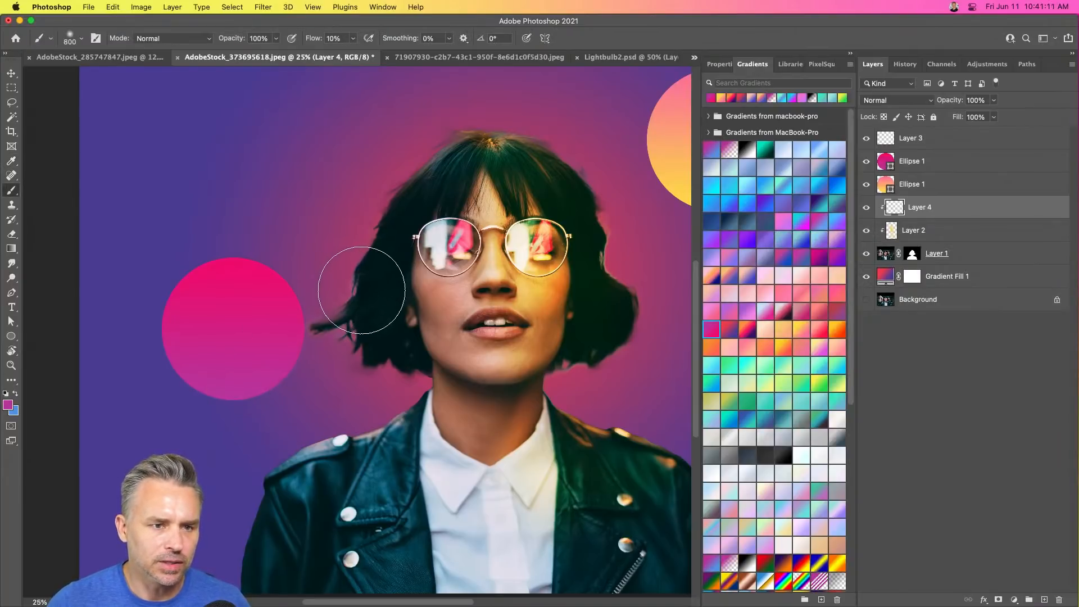
# Paint magenta on Layer 4 over the hair, neck and jacket on the pink circle's side with a 1200 px brush.
pyautogui.press(']')
pyautogui.press(']')
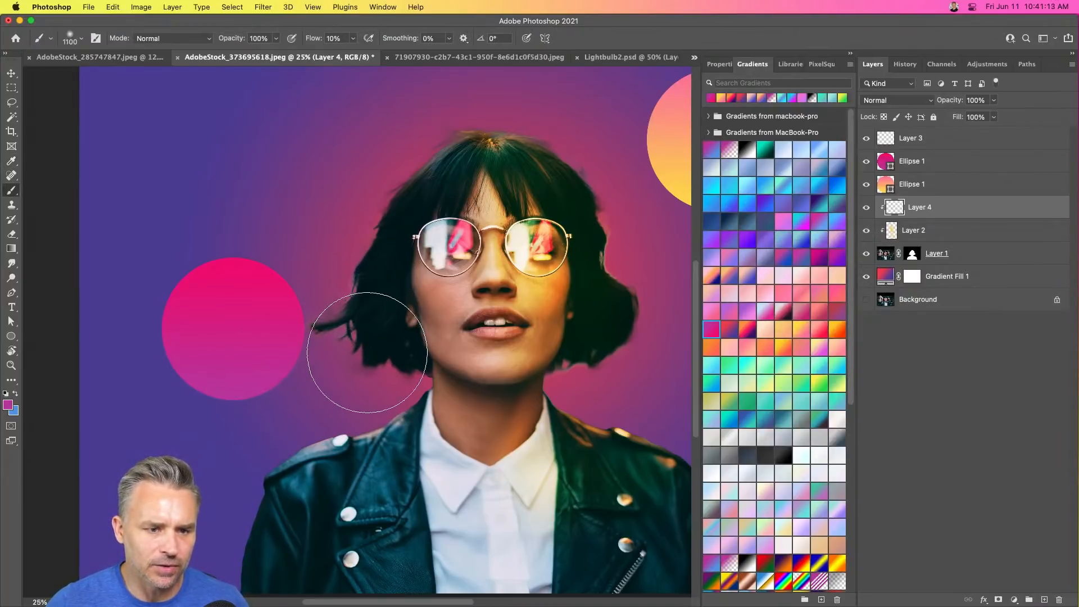
pyautogui.press(']')
pyautogui.press(']')
pyautogui.moveTo(386, 382)
pyautogui.mouseDown()
pyautogui.moveTo(342, 471)
pyautogui.moveTo(331, 459)
pyautogui.moveTo(336, 493)
pyautogui.moveTo(419, 435)
pyautogui.moveTo(249, 536)
pyautogui.moveTo(316, 487)
pyautogui.moveTo(376, 365)
pyautogui.moveTo(413, 373)
pyautogui.moveTo(400, 367)
pyautogui.moveTo(439, 451)
pyautogui.moveTo(383, 256)
pyautogui.moveTo(412, 337)
pyautogui.moveTo(413, 466)
pyautogui.mouseUp()
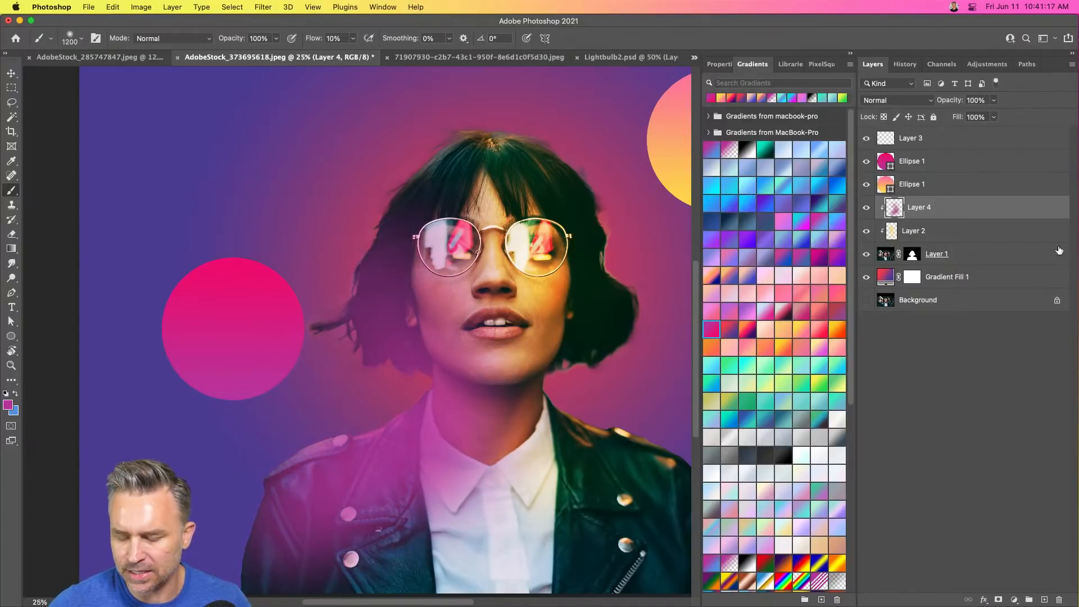
# Try Overlay on the magenta paint layer, then set its blend mode to Screen.
pyautogui.click(905, 102)
pyautogui.click(883, 259)
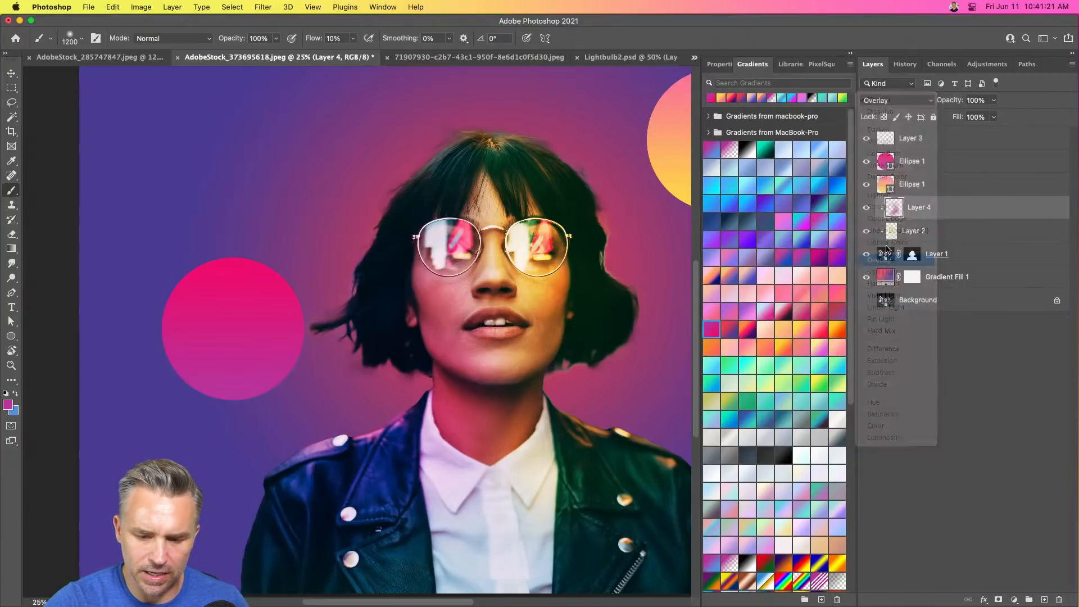
pyautogui.click(893, 100)
pyautogui.scroll(3, 880, 54)
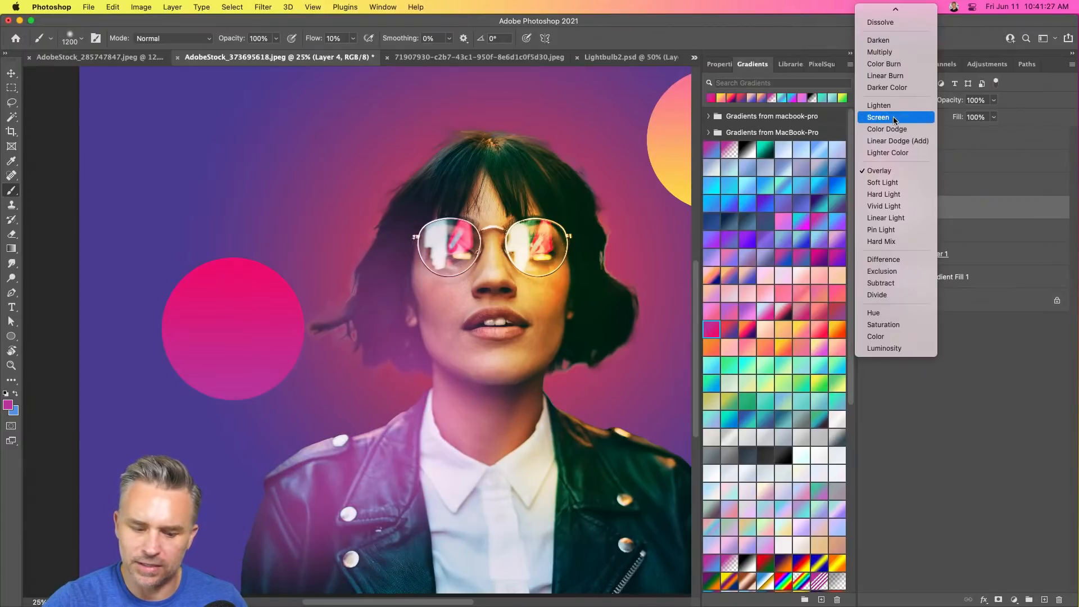
pyautogui.click(894, 120)
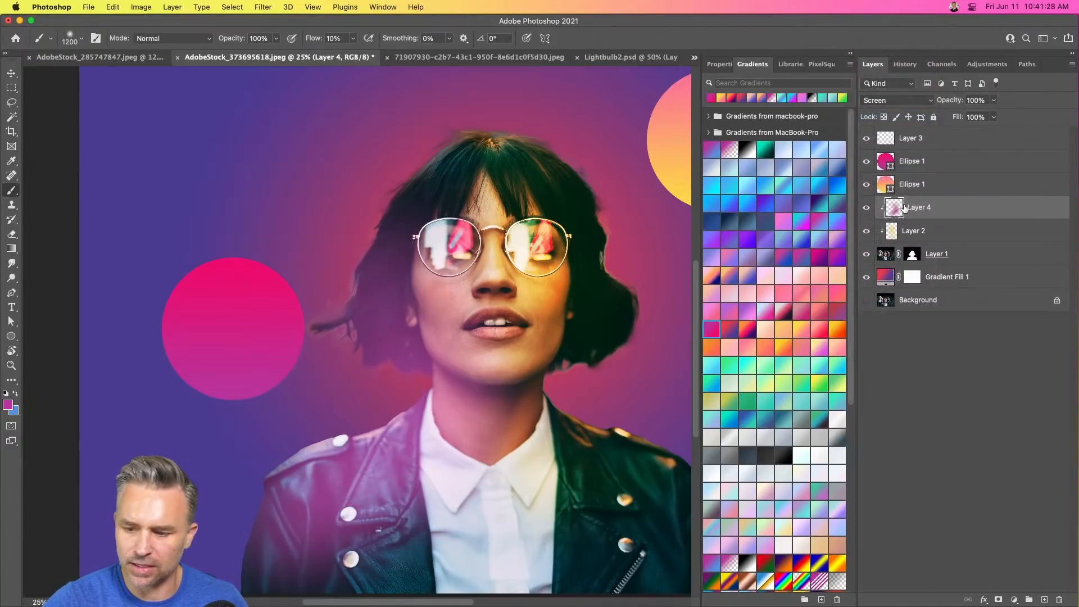
# Preview the Screen blend mode on Layer 2 and keep Overlay.
pyautogui.click(923, 232)
pyautogui.click(906, 101)
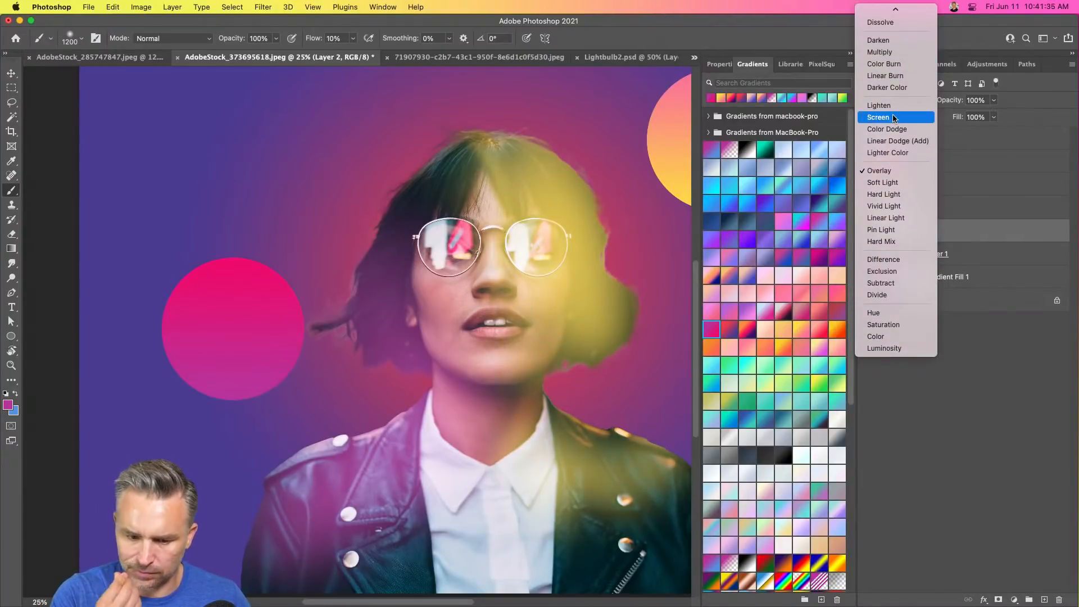
pyautogui.click(898, 171)
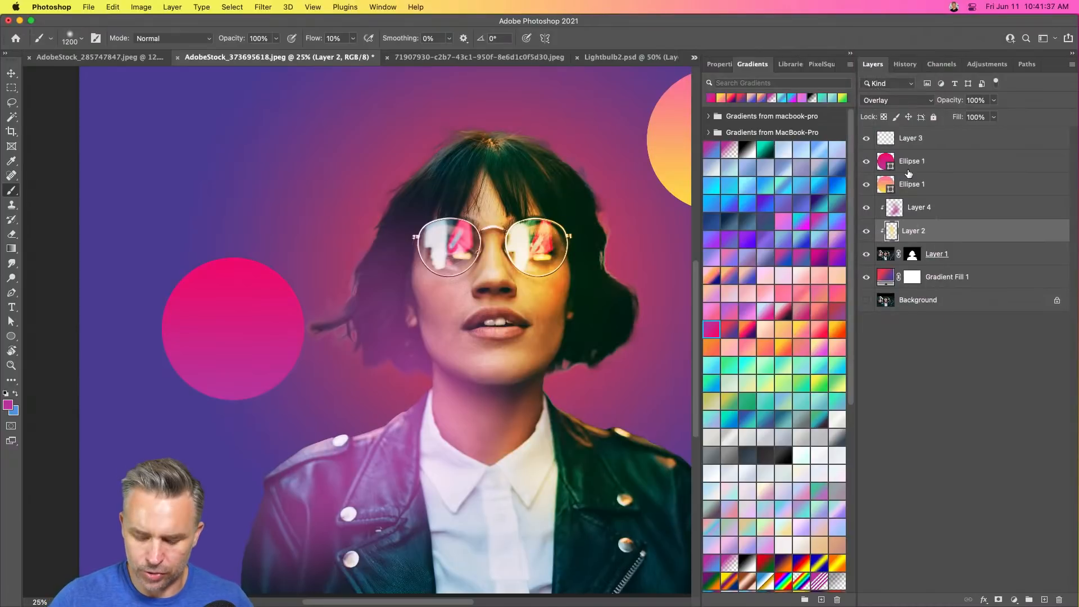
pyautogui.press('super+minus')
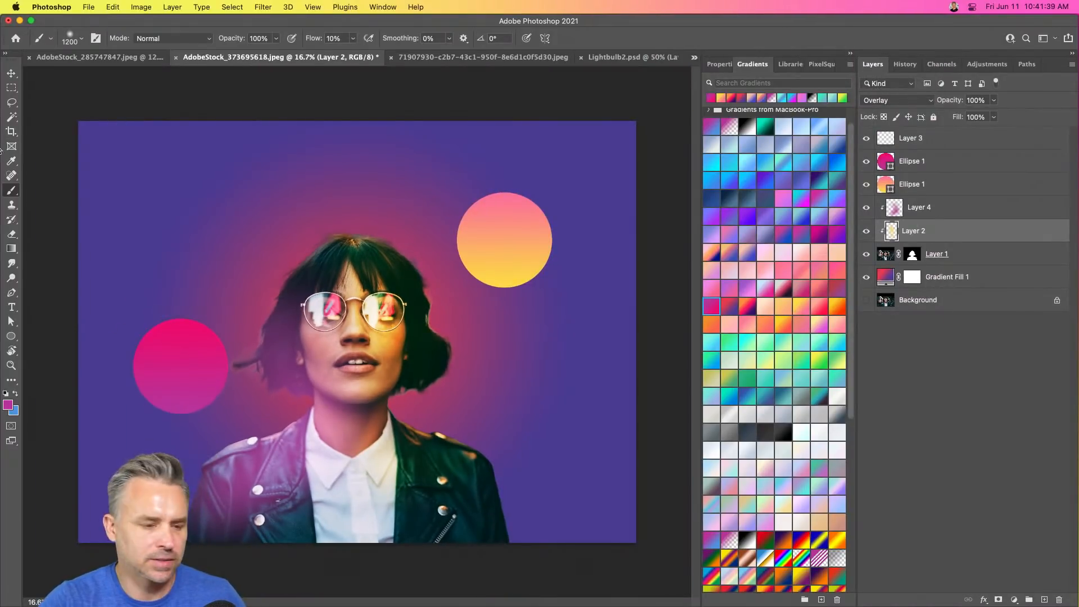
pyautogui.click(11, 71)
pyautogui.click(177, 357)
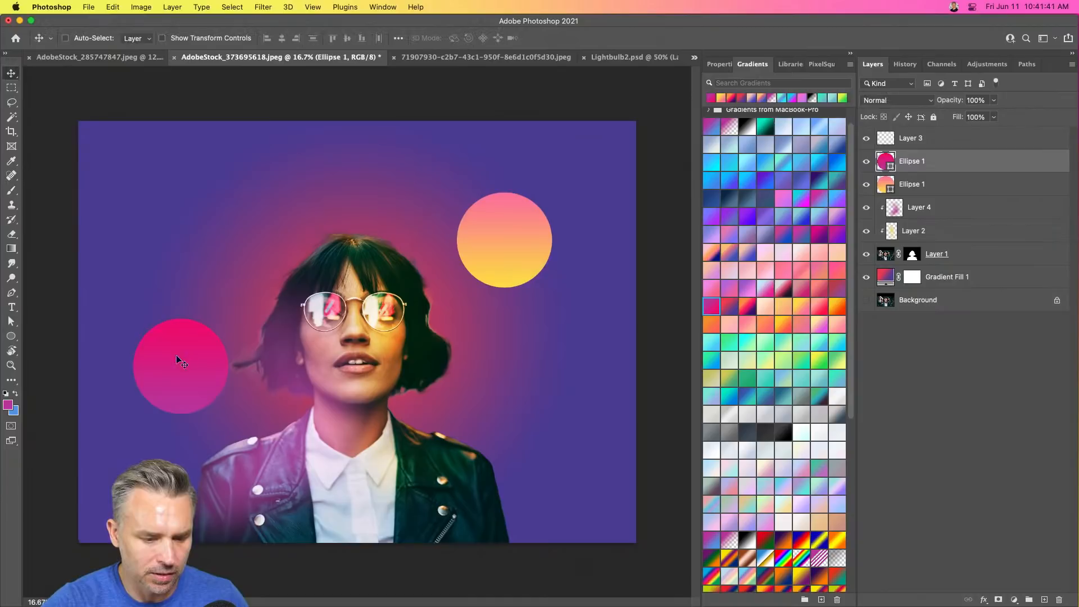
pyautogui.click(142, 7)
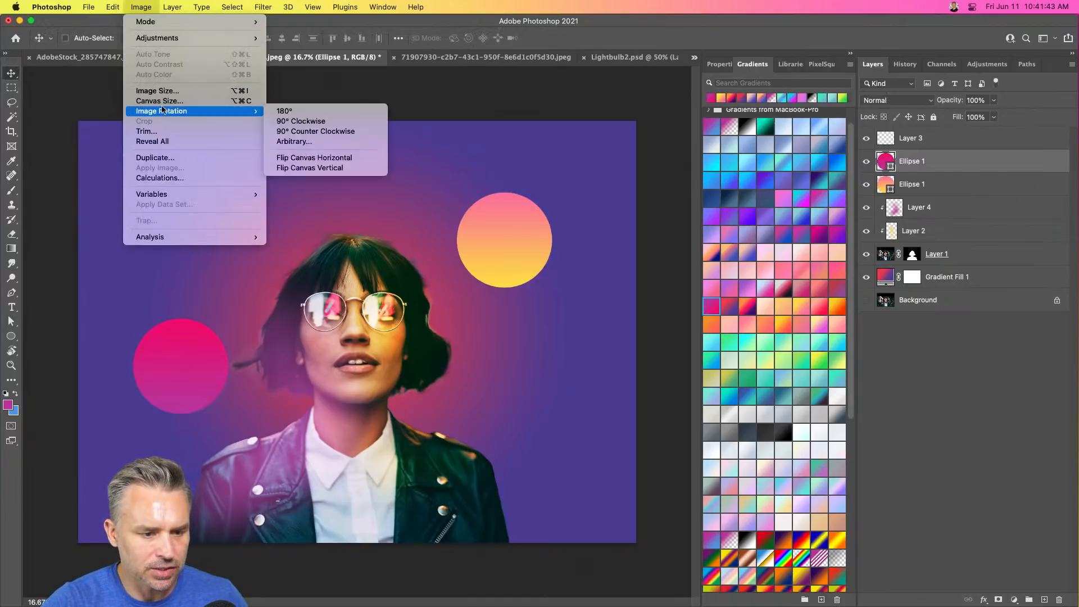
pyautogui.click(1011, 273)
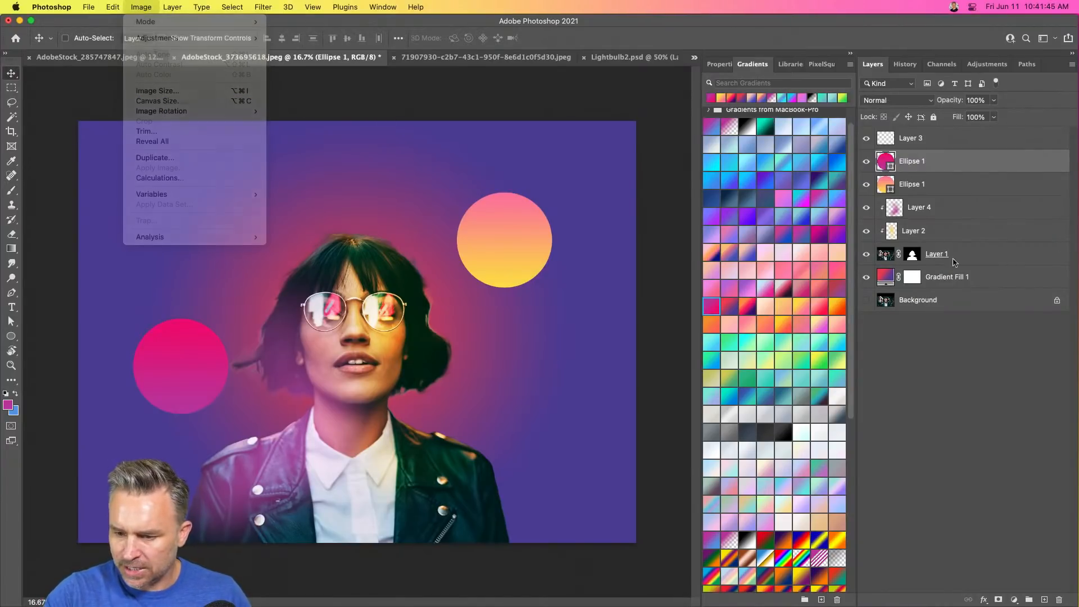
# Convert the masked Layer 1 to a smart object and rename it Woman.
pyautogui.click(956, 257)
pyautogui.press('ctrl+super+s')
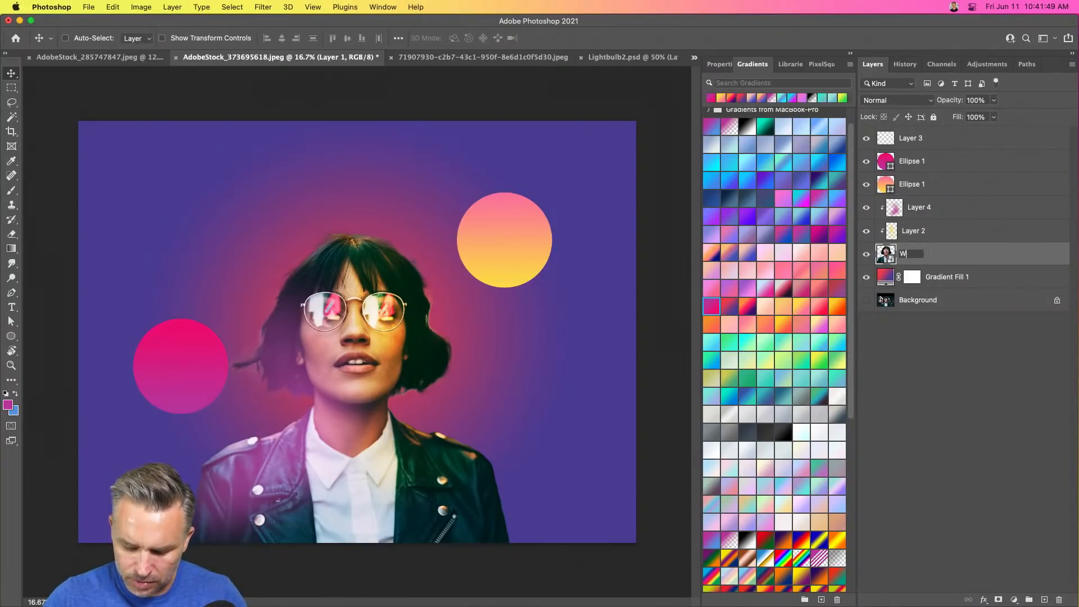
pyautogui.press('Return')
# Rename the Gradient Fill 1 layer as bkgd and delete the hidden Background layer.
pyautogui.click(949, 281)
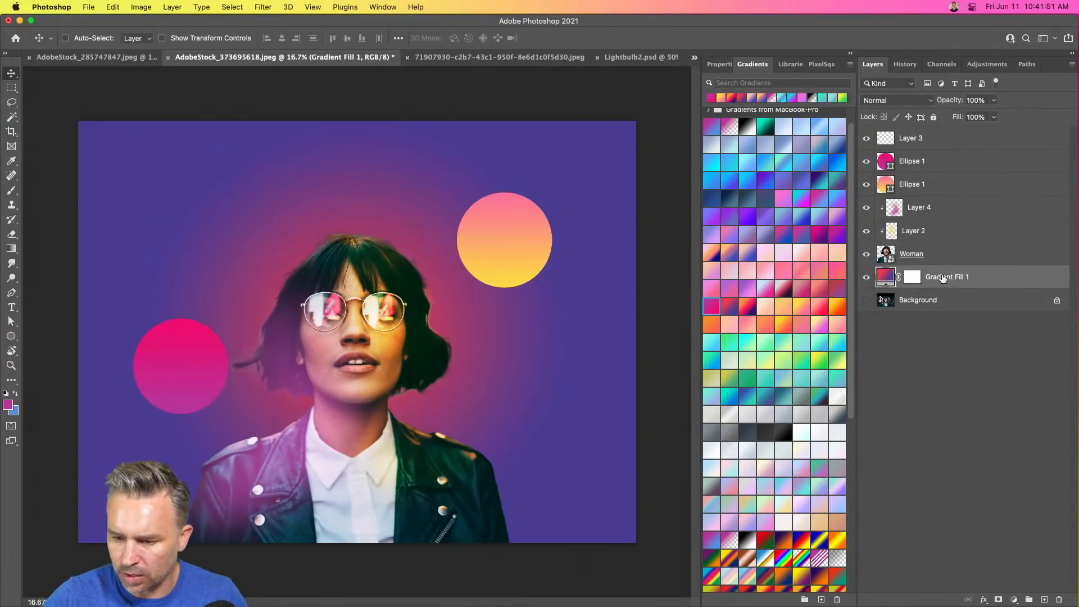
pyautogui.write('bkgd')
pyautogui.press('Return')
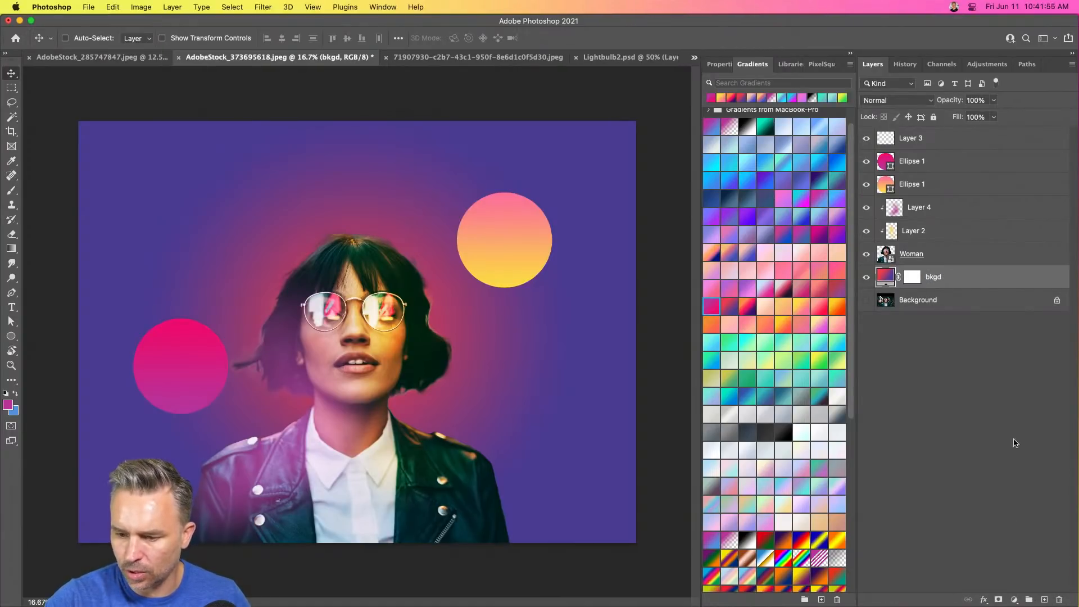
pyautogui.moveTo(938, 313); pyautogui.dragTo(1059, 600)
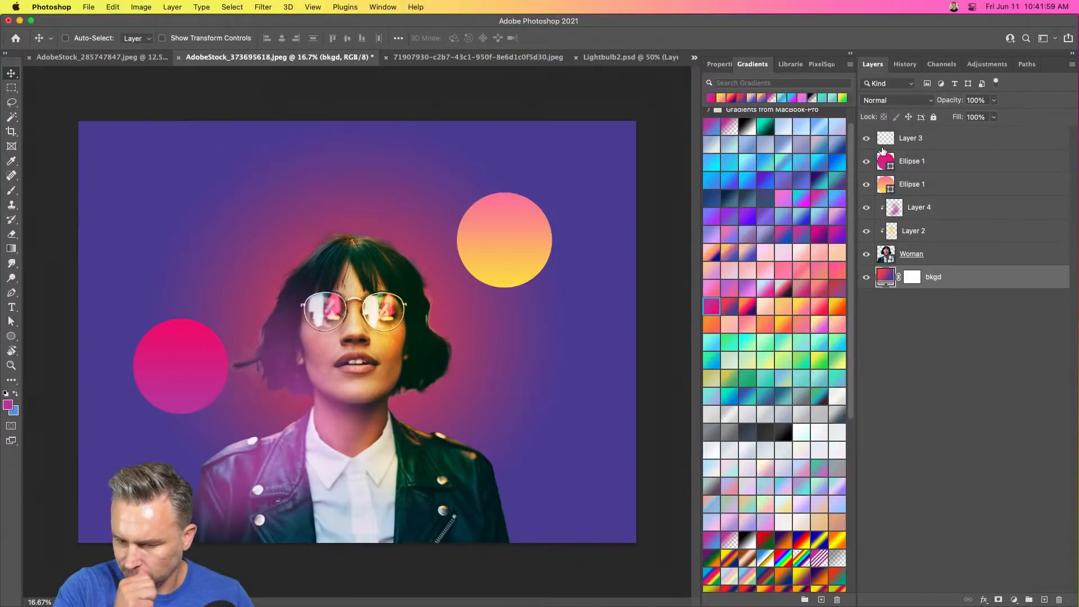
pyautogui.click(913, 144)
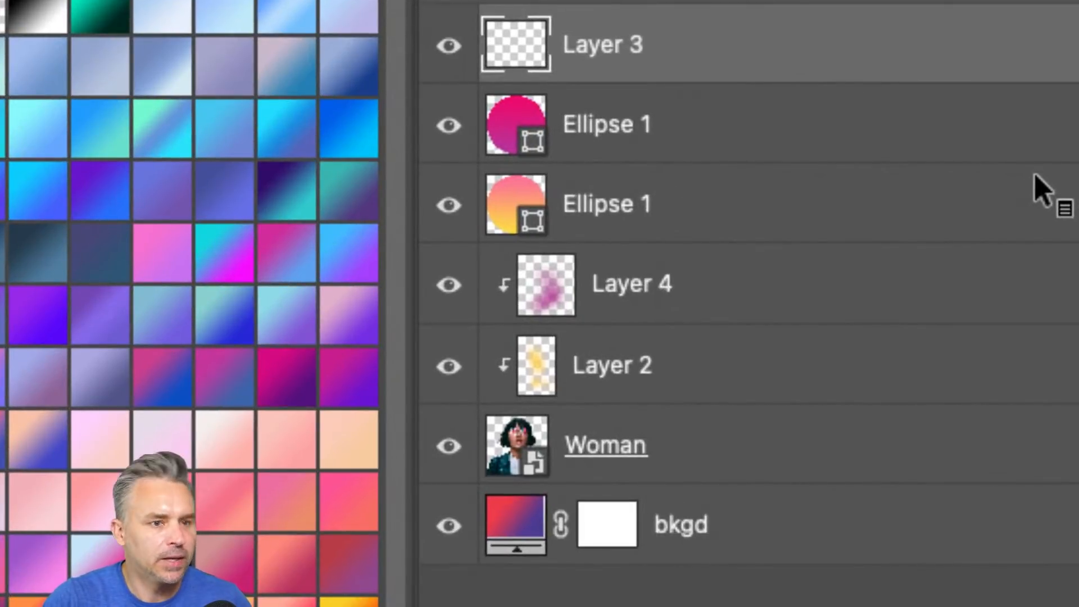
pyautogui.click(604, 209)
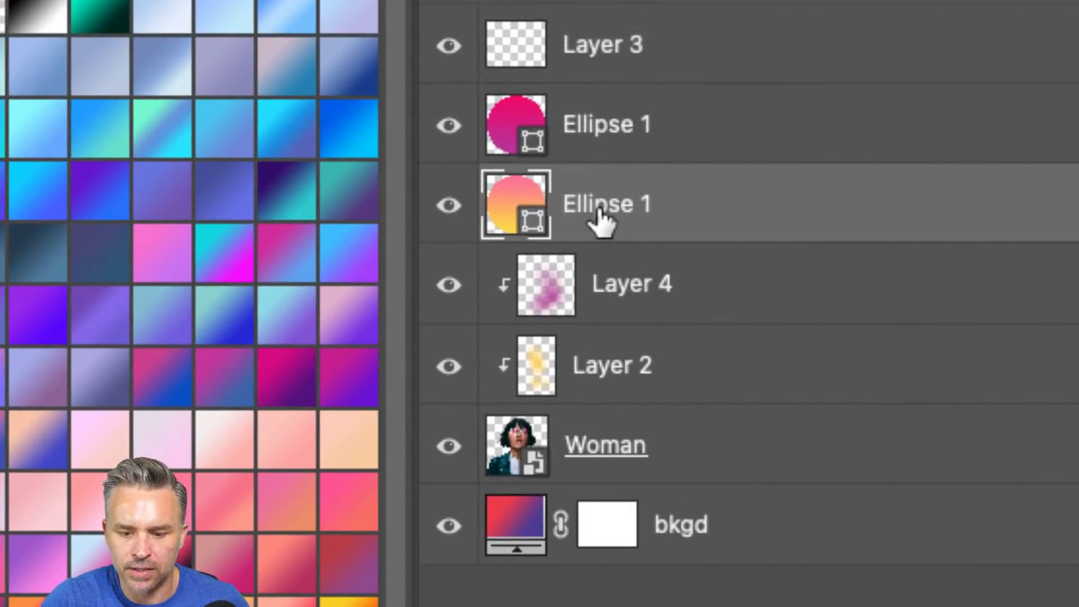
pyautogui.click(650, 310)
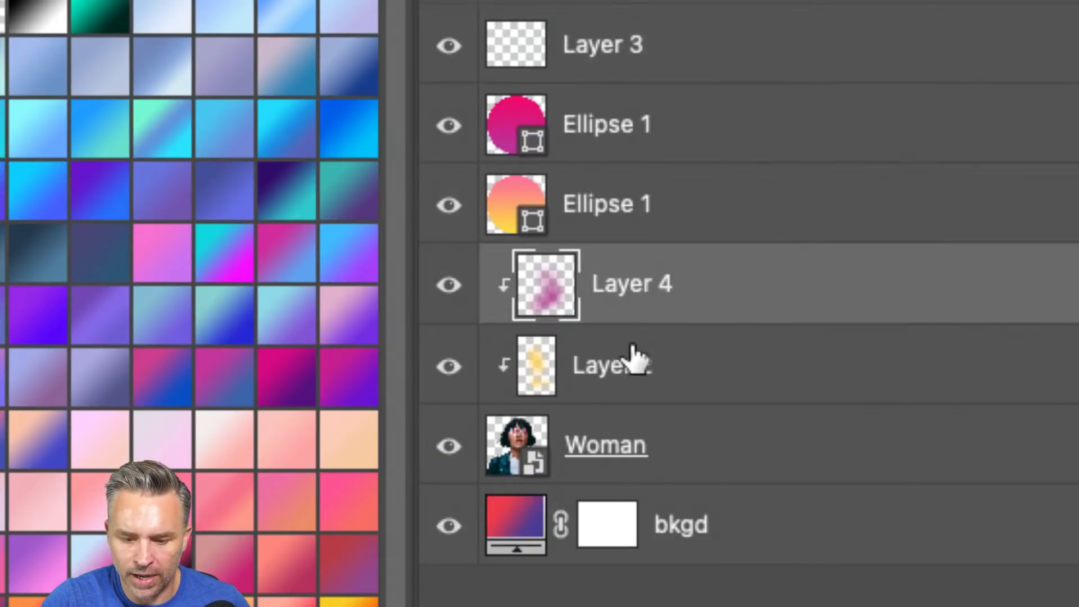
pyautogui.click(633, 358)
pyautogui.click(516, 449)
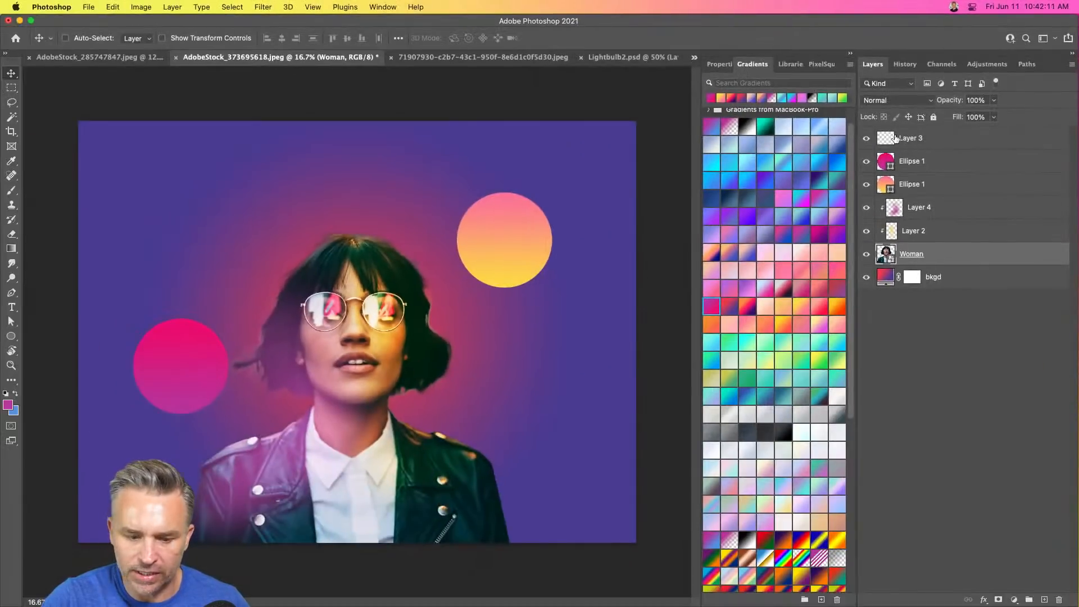
# Enter the text BELIEVE in magenta Helvetica Neue Bold above the woman, using the empty Layer 3.
pyautogui.click(598, 159)
pyautogui.click(11, 307)
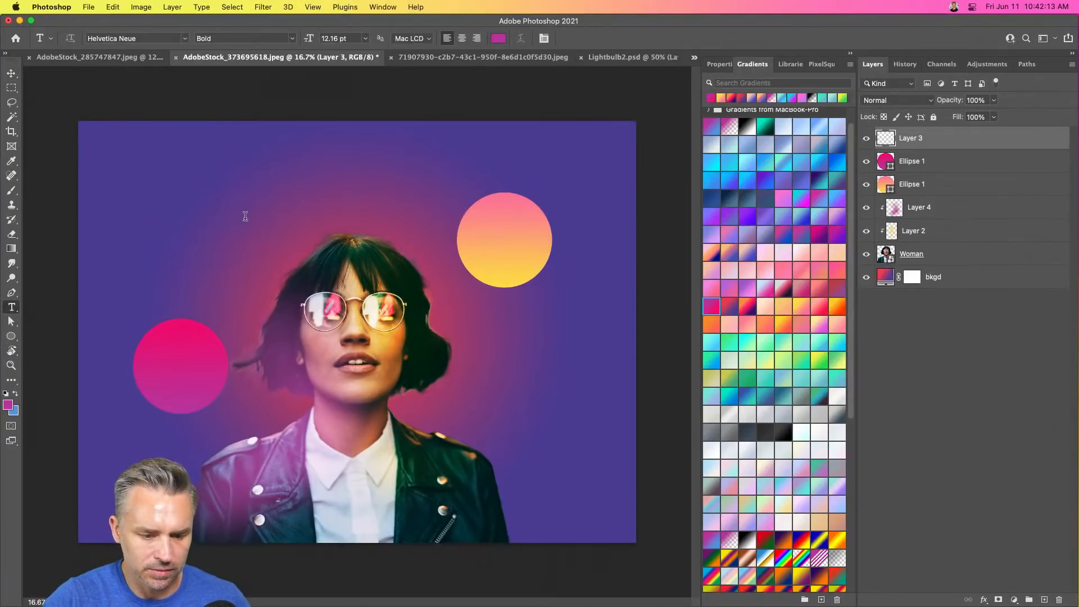
pyautogui.click(245, 217)
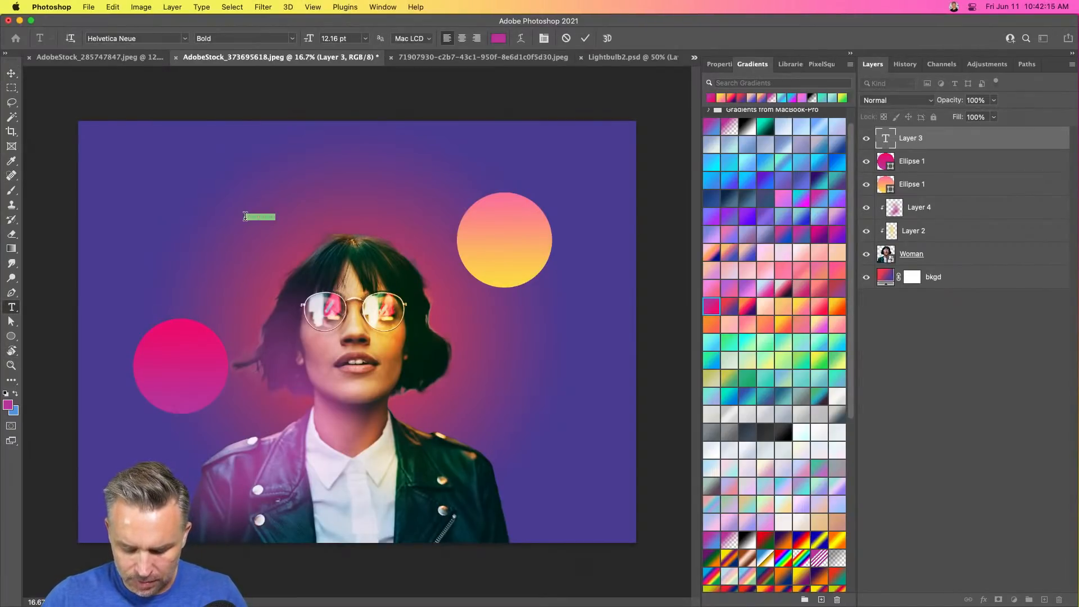
pyautogui.press('BackSpace')
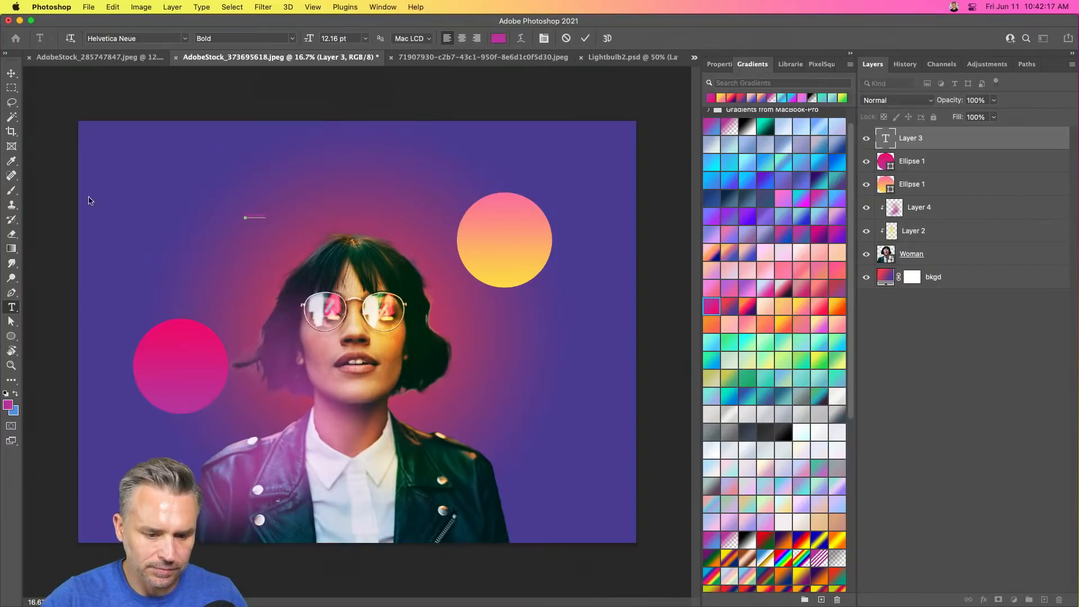
pyautogui.click(8, 76)
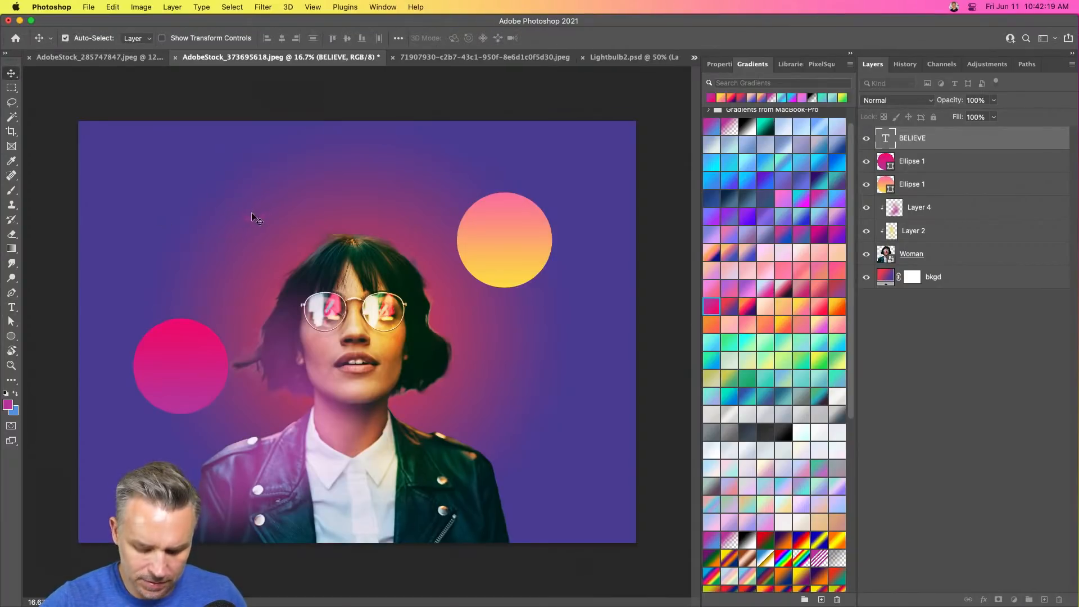
# Scale the BELIEVE text up to about 2183% and centre it across the woman's face.
pyautogui.press('super+t')
pyautogui.moveTo(268, 227); pyautogui.dragTo(677, 460)
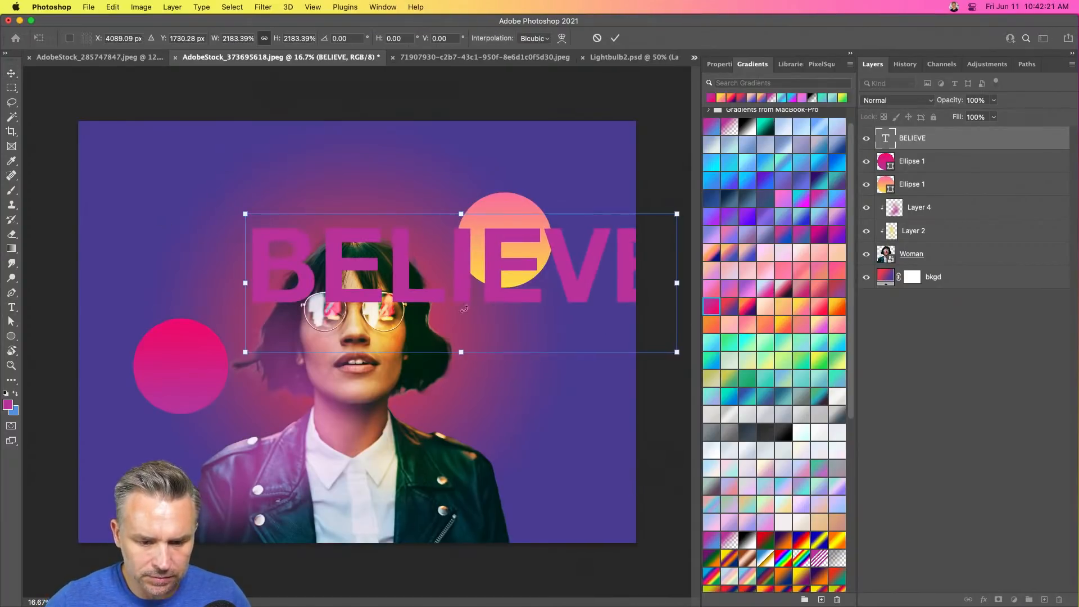
pyautogui.press('Return')
pyautogui.moveTo(427, 272); pyautogui.dragTo(326, 338)
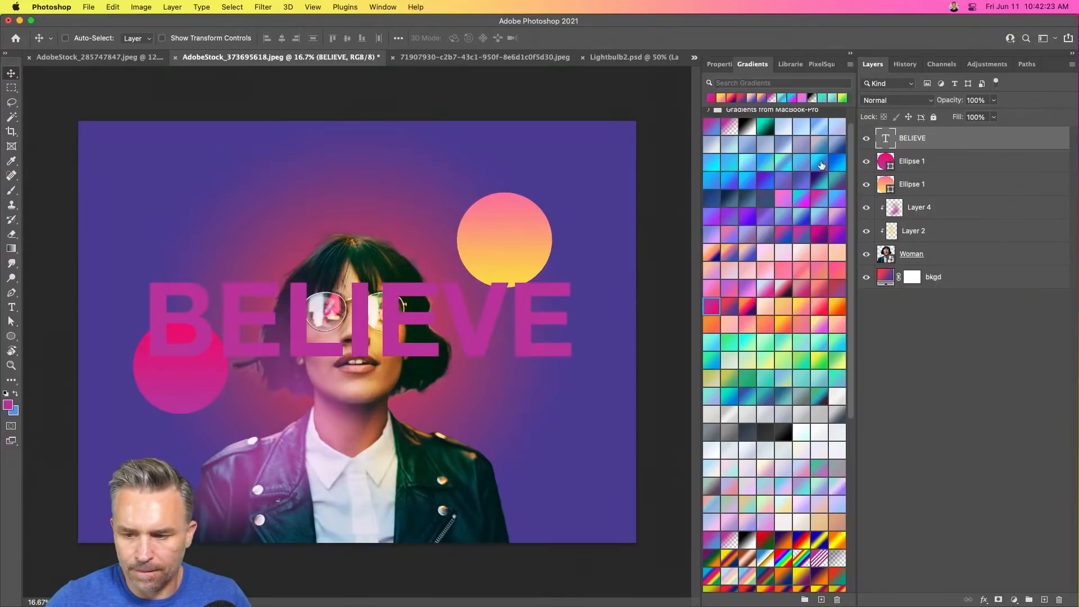
# Place the BELIEVE layer directly beneath the Woman layer and raise the text so it sits above her head.
pyautogui.moveTo(922, 148); pyautogui.dragTo(957, 271)
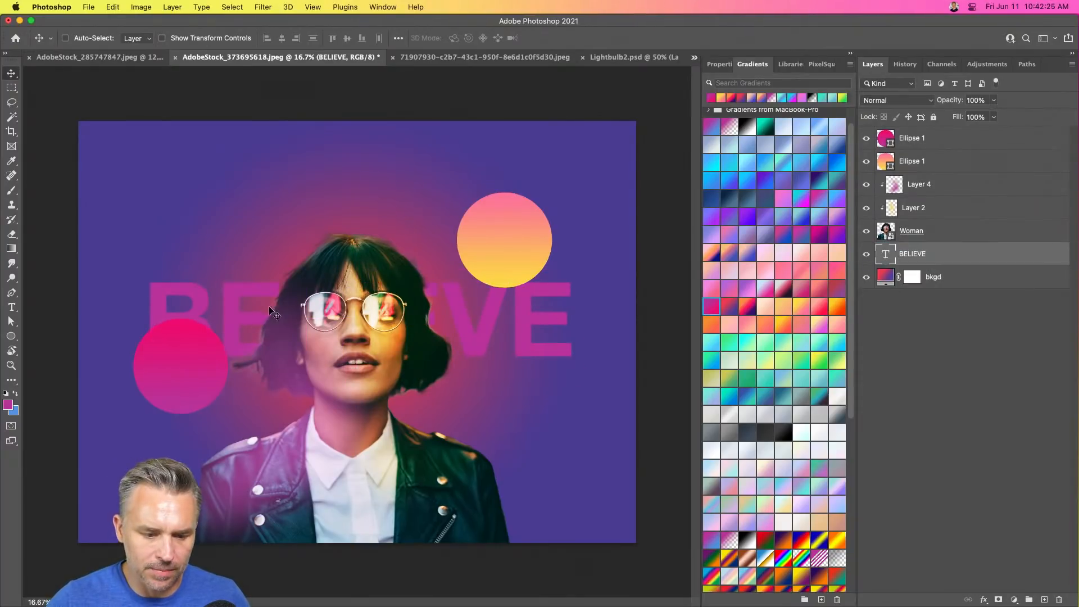
pyautogui.moveTo(240, 323); pyautogui.dragTo(237, 221)
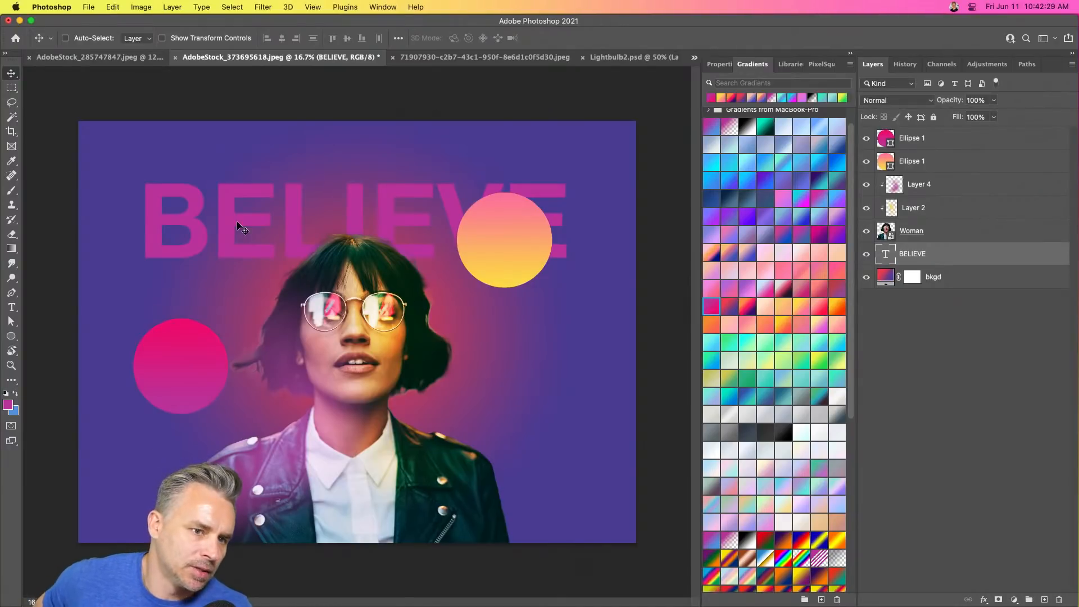
pyautogui.moveTo(237, 221); pyautogui.dragTo(248, 200)
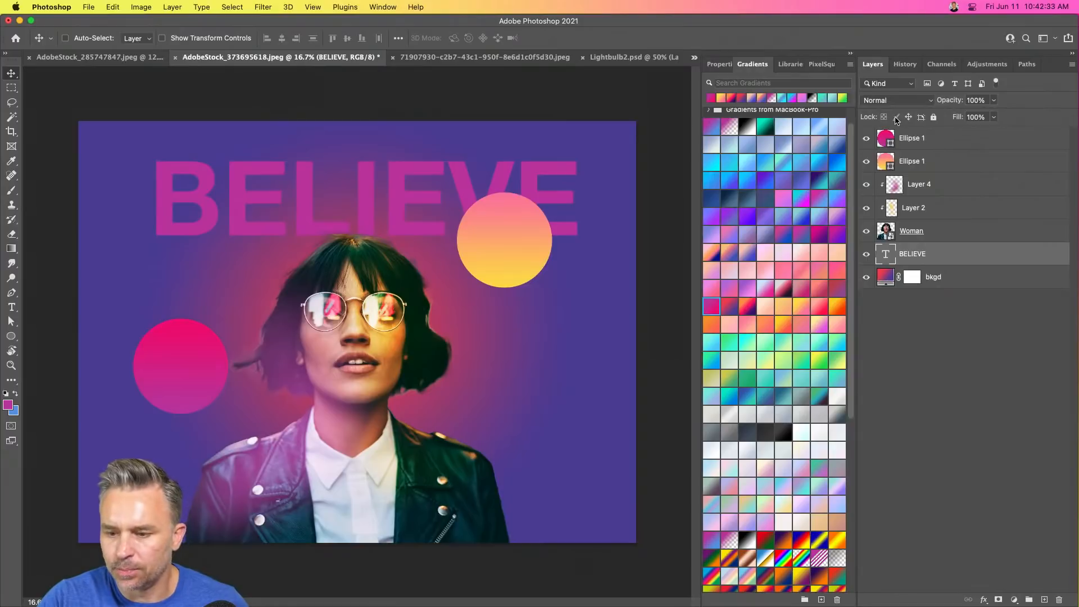
# Try HELLO as the headline wording and lower it slightly behind the woman's head.
pyautogui.click(713, 64)
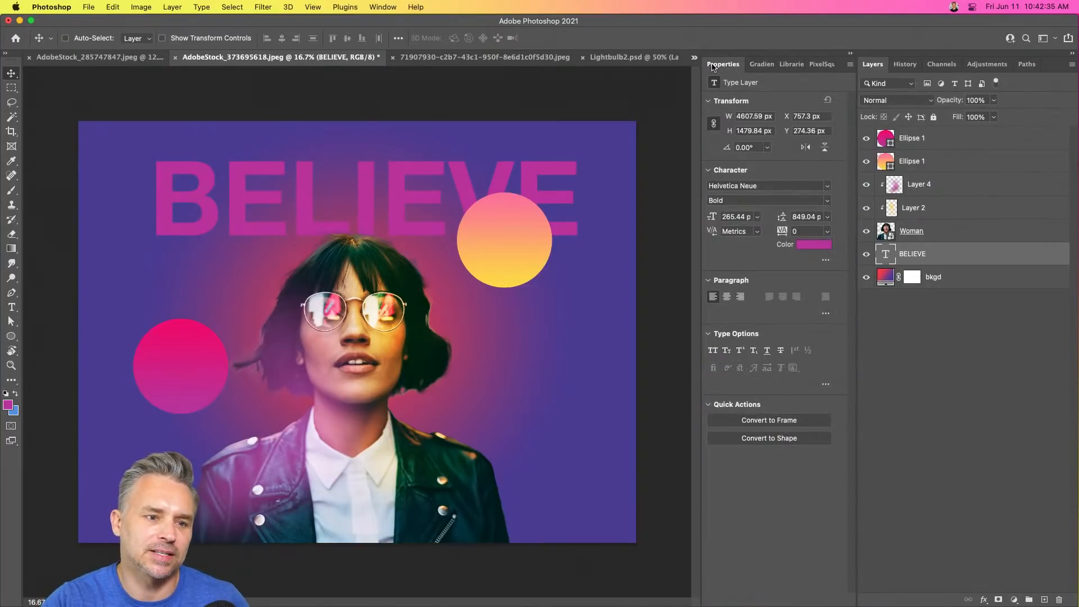
pyautogui.click(11, 306)
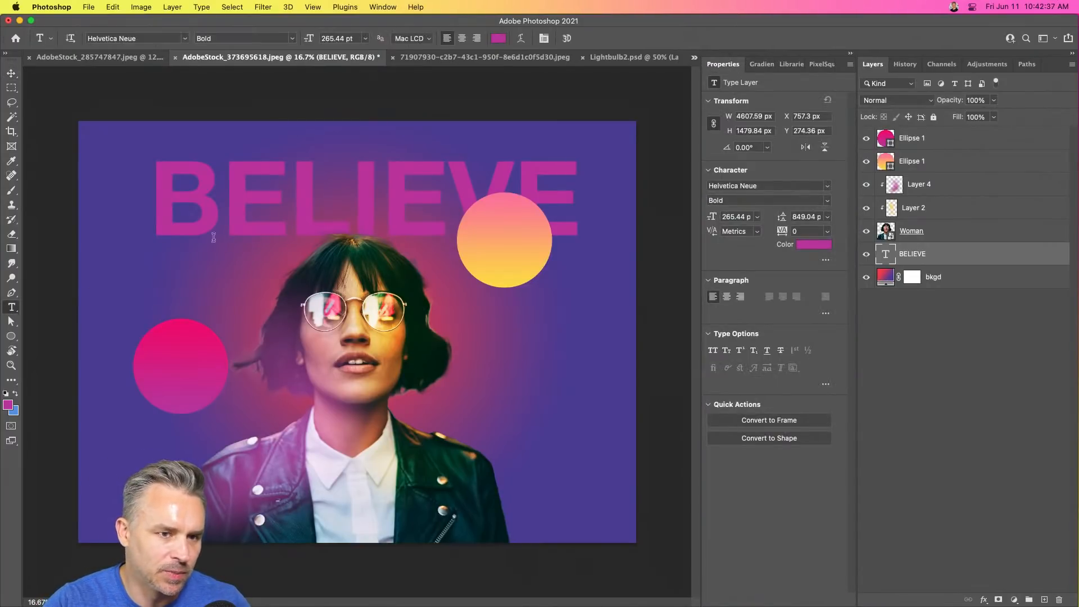
pyautogui.click(234, 193)
pyautogui.press('super+a')
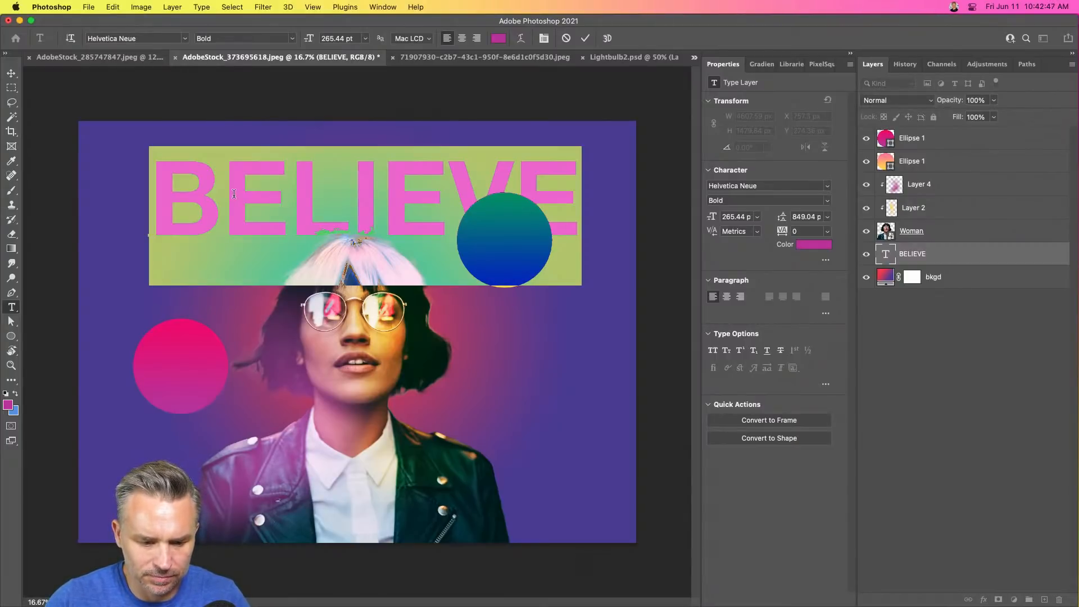
pyautogui.write('HELLO')
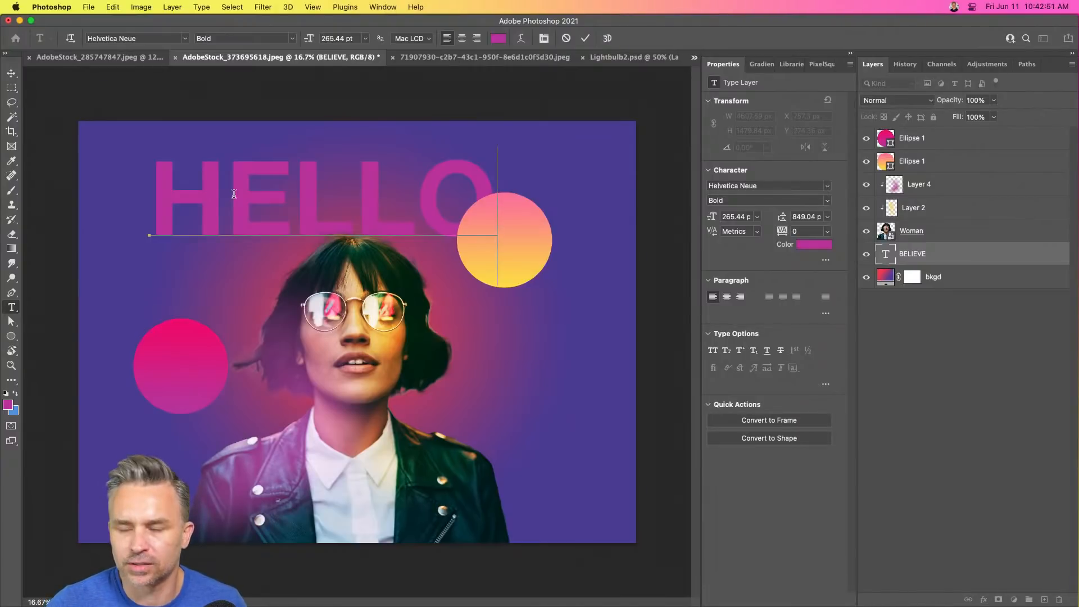
pyautogui.click(9, 78)
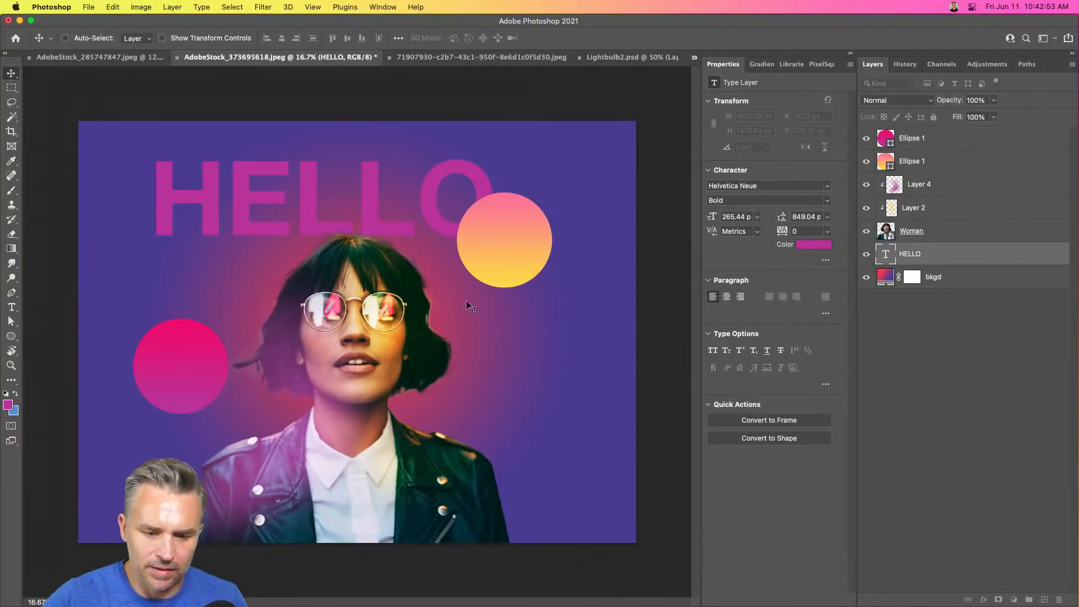
pyautogui.moveTo(303, 214); pyautogui.dragTo(288, 237)
# Replace the headline text behind the woman with RISE UP.
pyautogui.press('t')
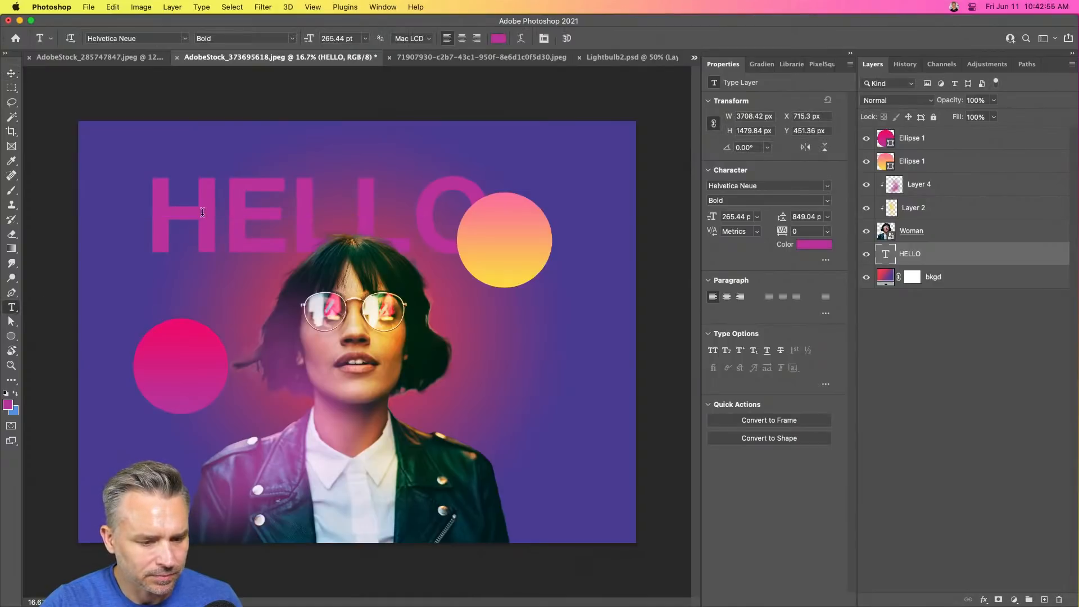
pyautogui.click(203, 211)
pyautogui.press('super+a')
pyautogui.write('R')
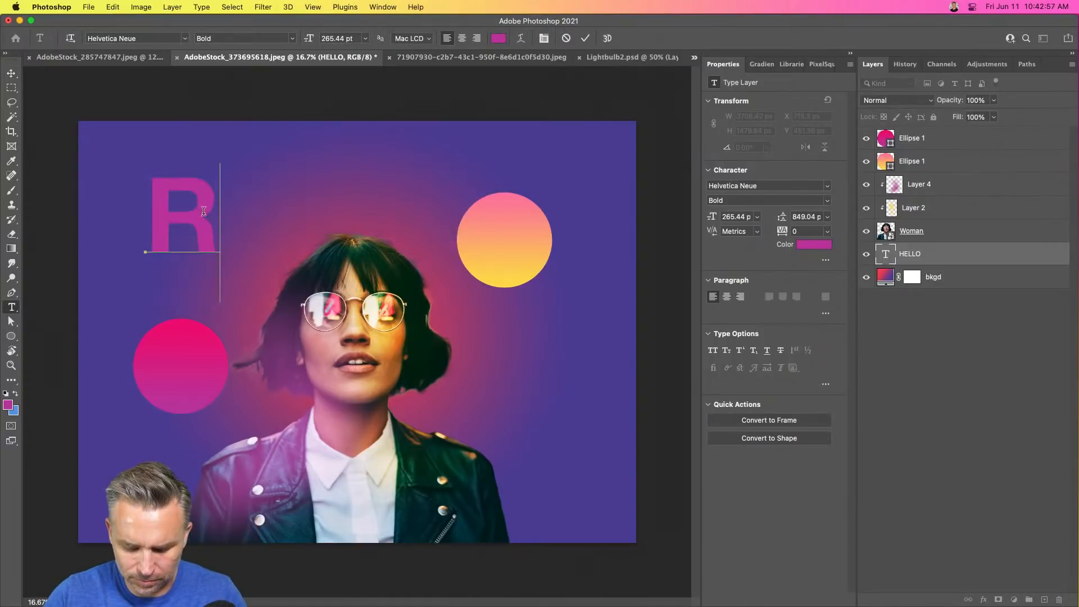
pyautogui.write('ISE UP')
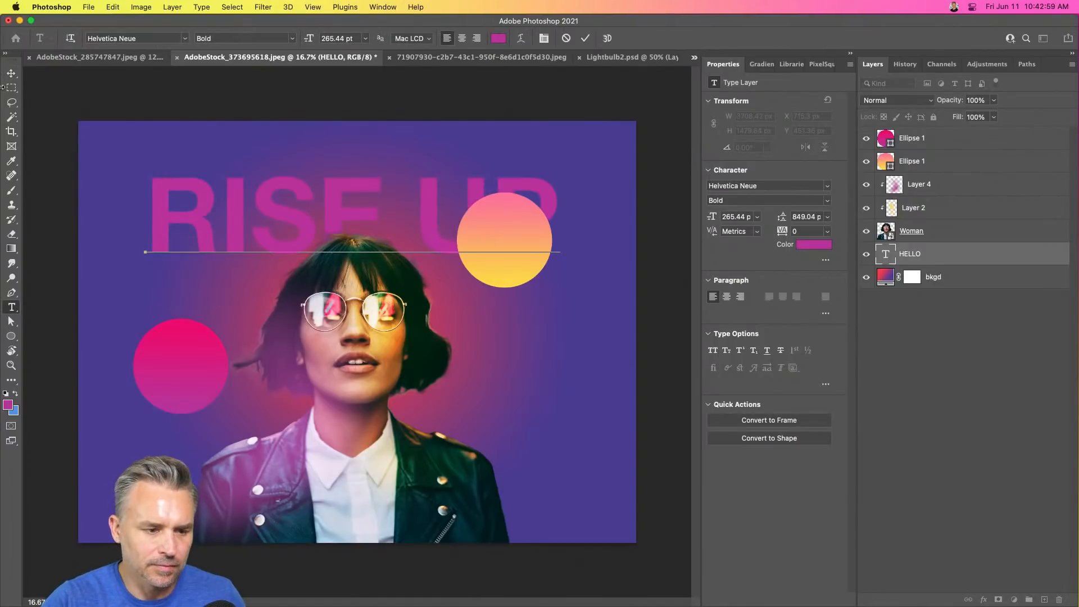
pyautogui.click(11, 74)
# Enlarge the RISE UP text to about 122% and position it across the canvas behind the woman's head.
pyautogui.moveTo(323, 256); pyautogui.dragTo(335, 223)
pyautogui.press('super+t')
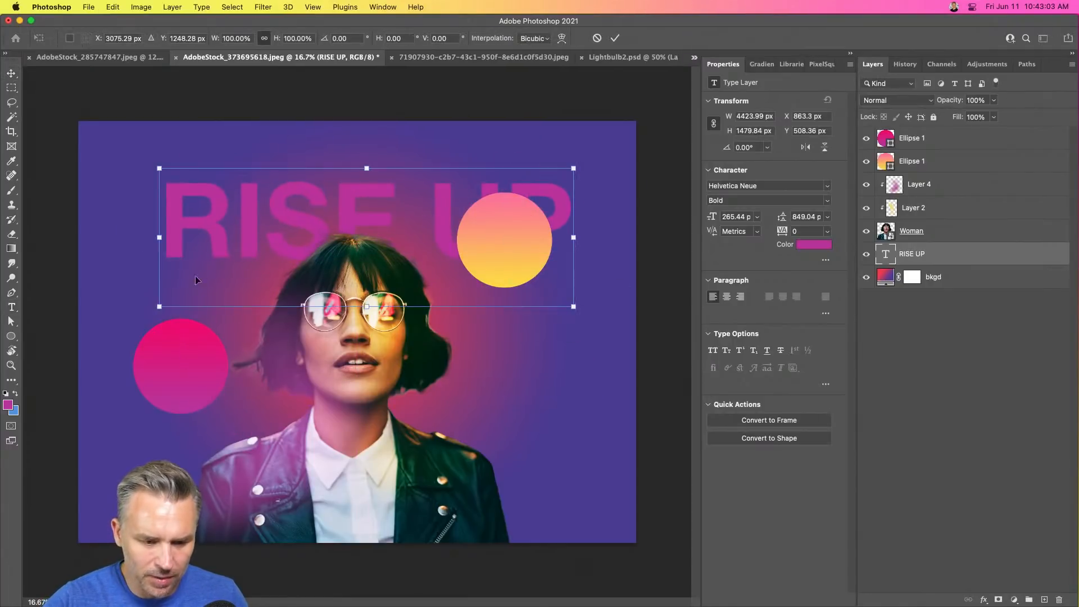
pyautogui.moveTo(161, 303); pyautogui.dragTo(70, 337)
pyautogui.press('Return')
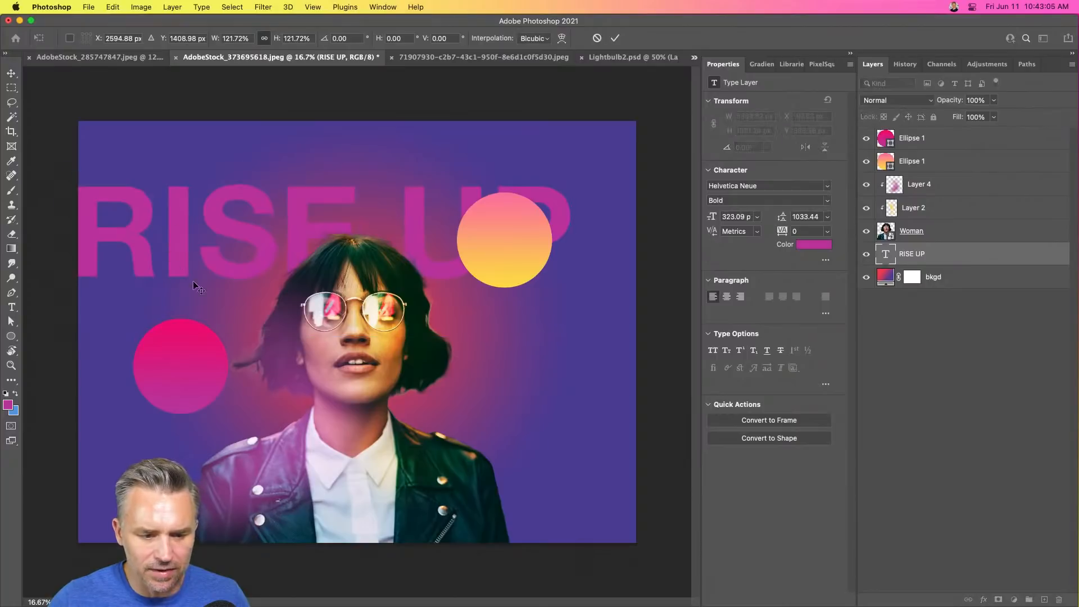
pyautogui.moveTo(193, 281); pyautogui.dragTo(213, 284)
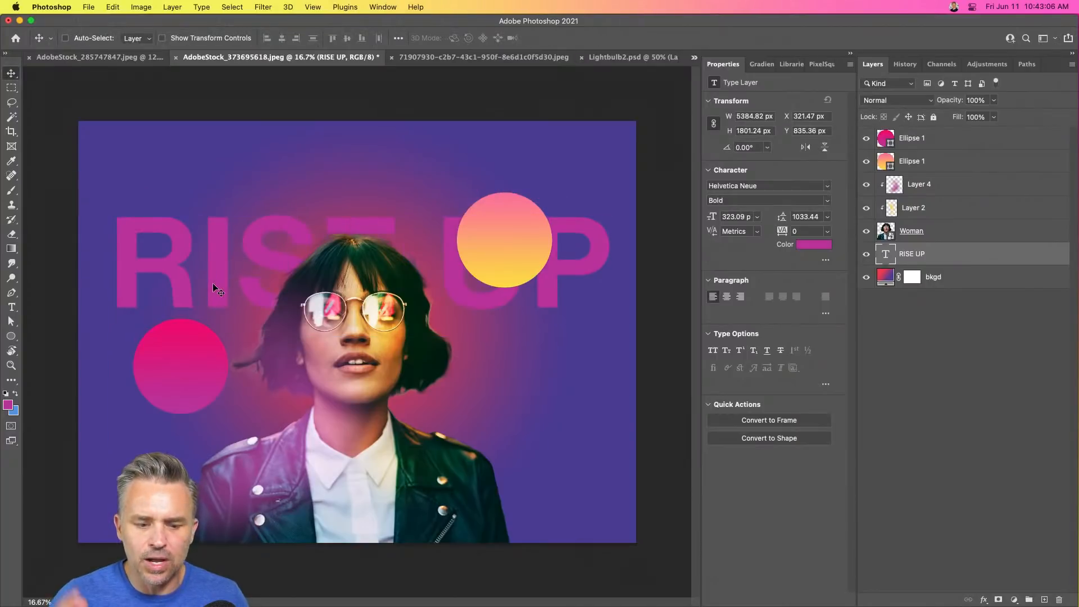
# Set the RISE UP layer's blend mode to Overlay and move the text up to the top of her head.
pyautogui.click(898, 97)
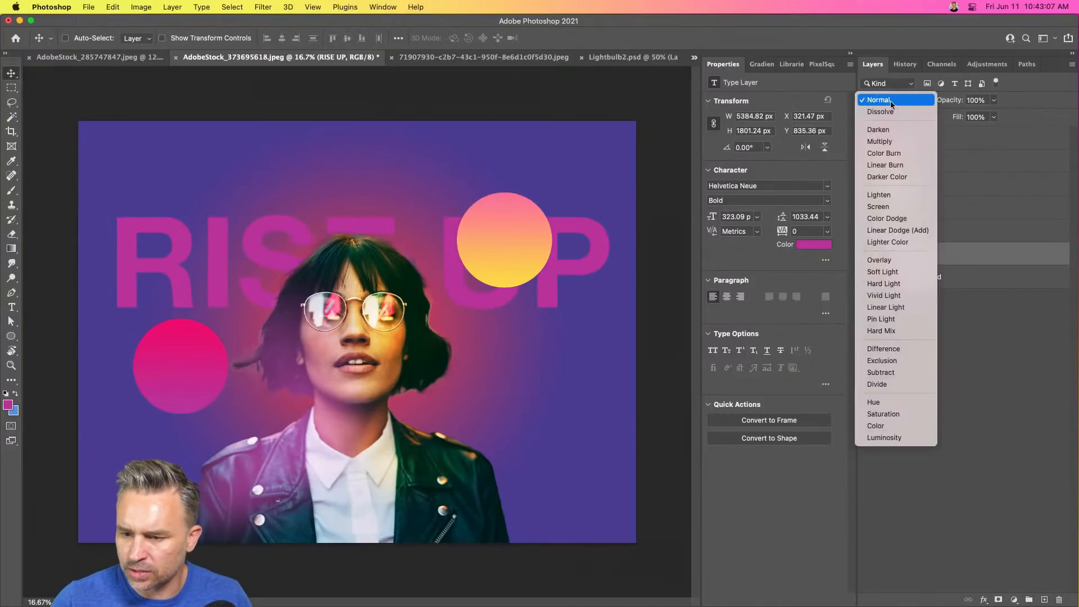
pyautogui.click(903, 261)
pyautogui.moveTo(198, 252); pyautogui.dragTo(205, 215)
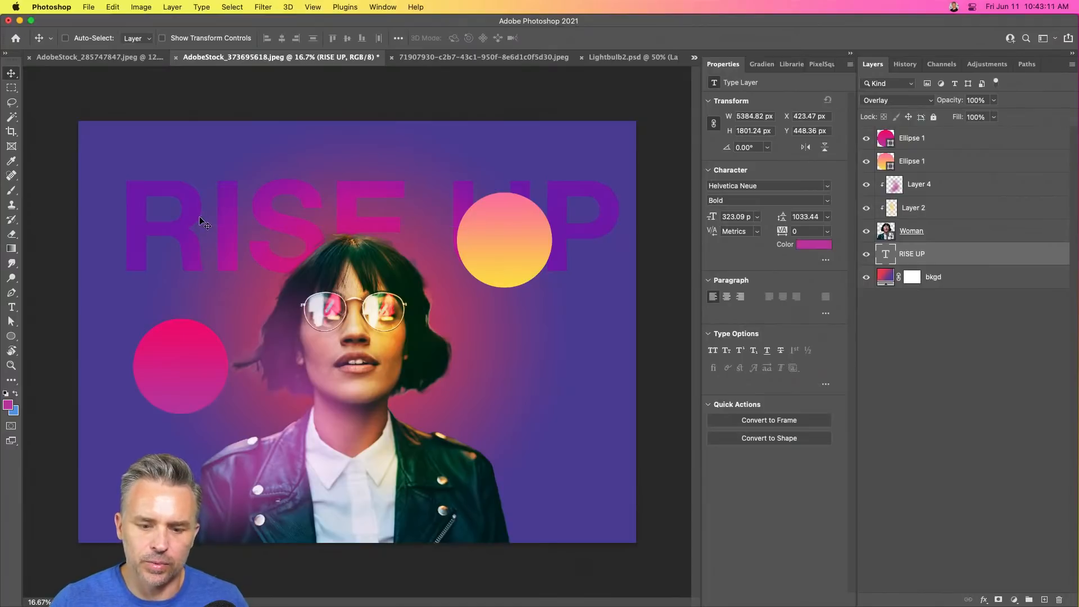
# Split the headline into two separate text layers, removing UP from the RISE layer and adding UP as its own text.
pyautogui.click(16, 308)
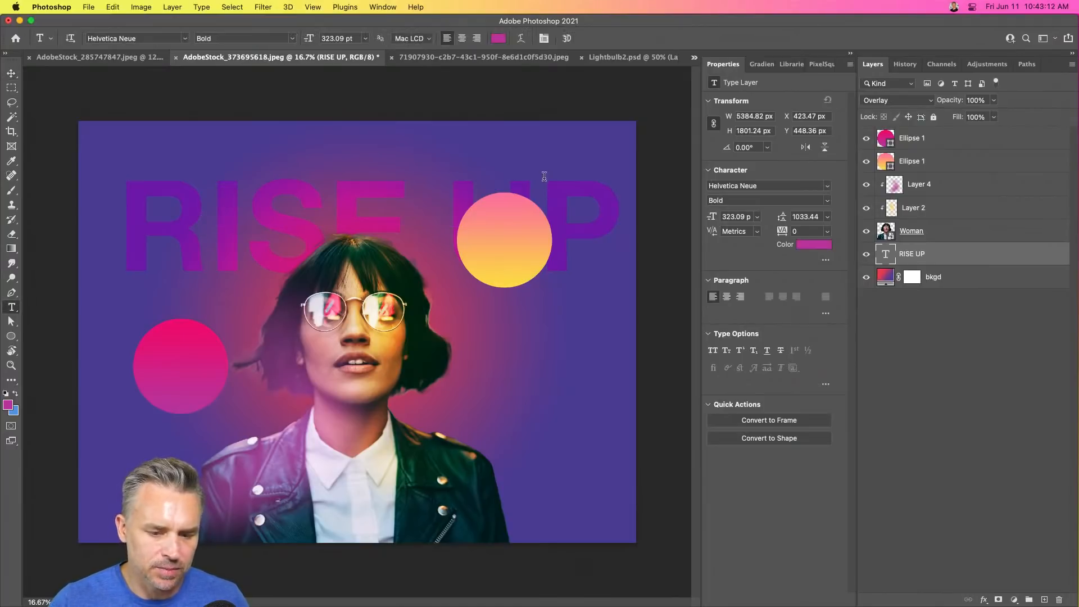
pyautogui.doubleClick(454, 199)
pyautogui.press('BackSpace')
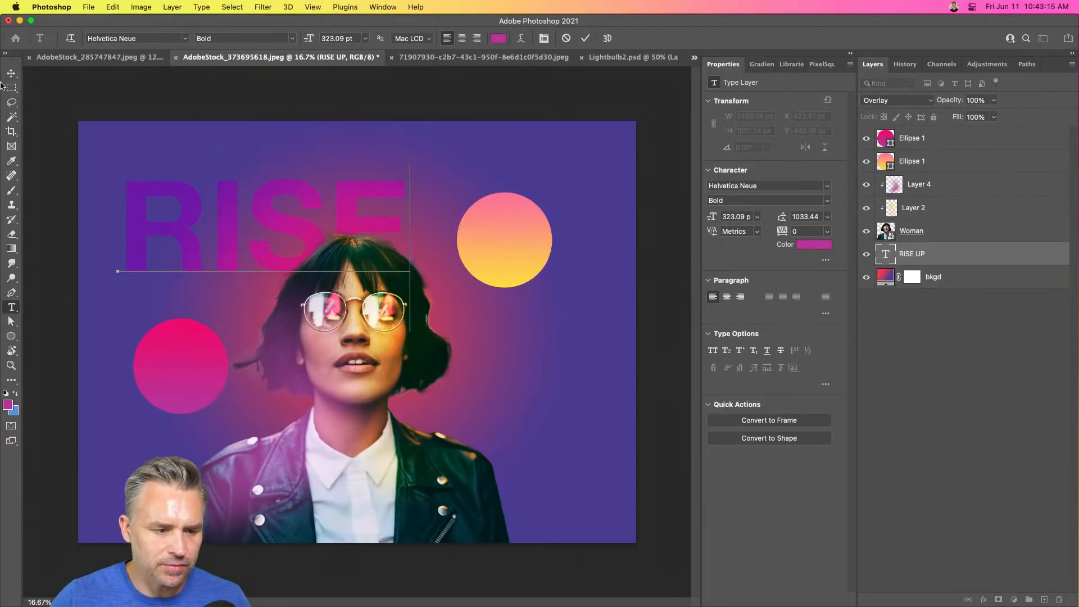
pyautogui.click(11, 74)
pyautogui.click(12, 307)
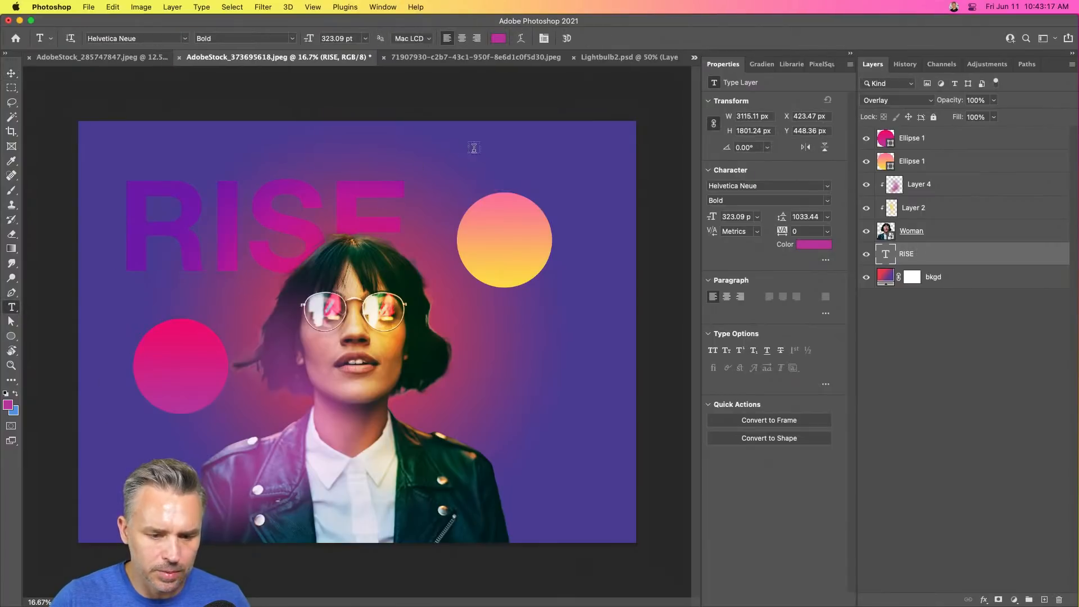
pyautogui.click(437, 173)
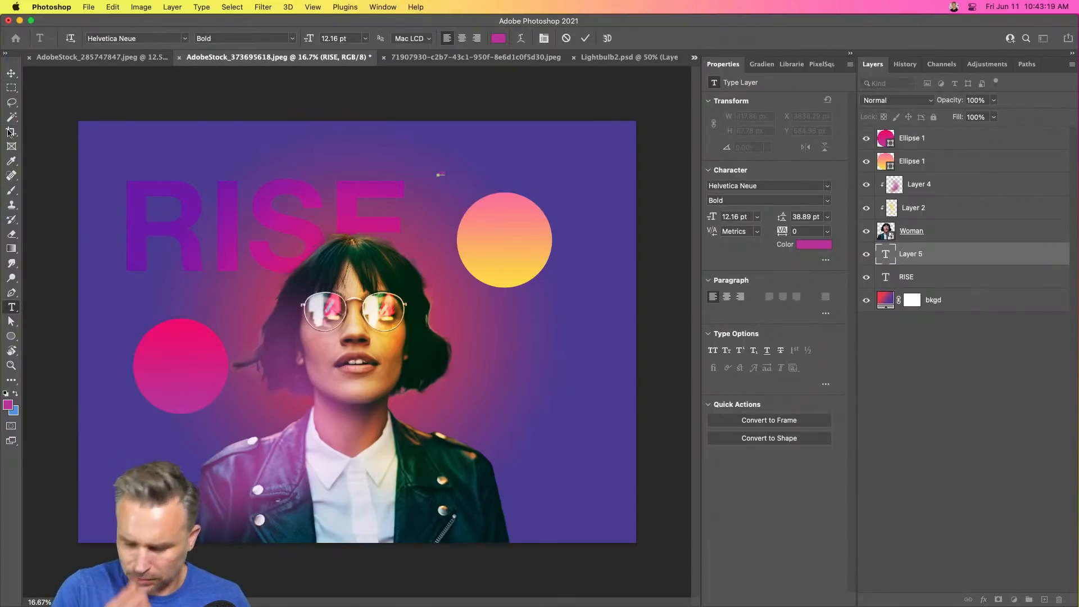
pyautogui.click(12, 74)
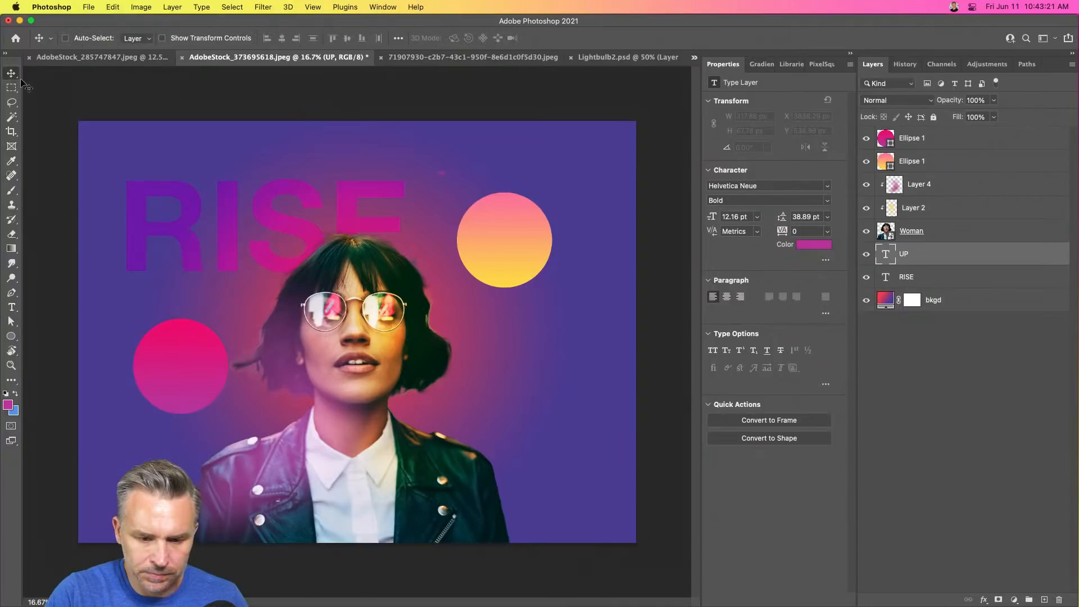
# Set the UP text's font size to 323.09 pt to match the RISE layer.
pyautogui.click(902, 278)
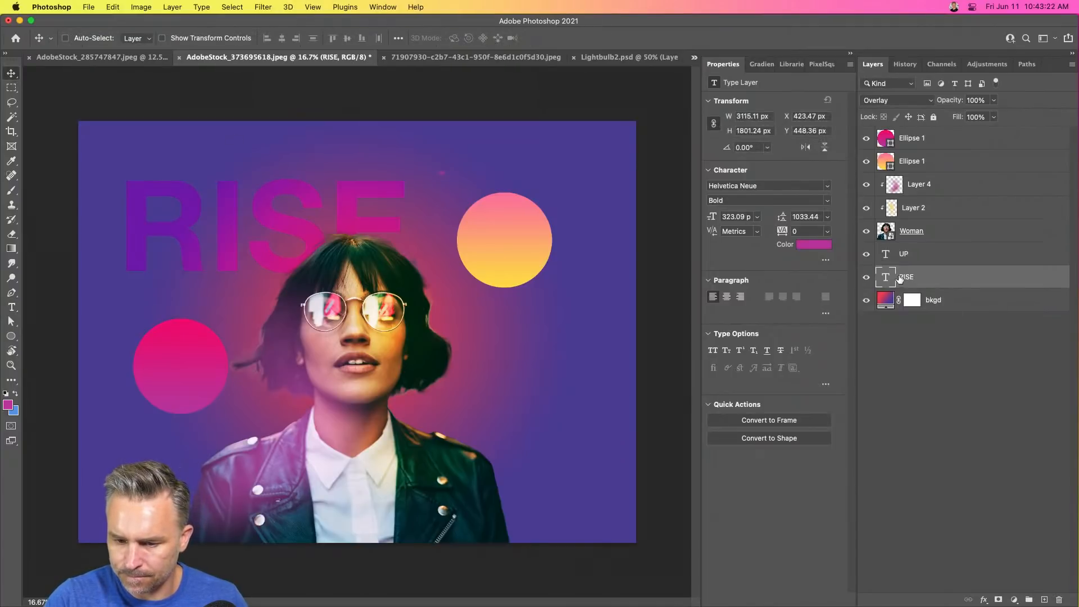
pyautogui.click(735, 218)
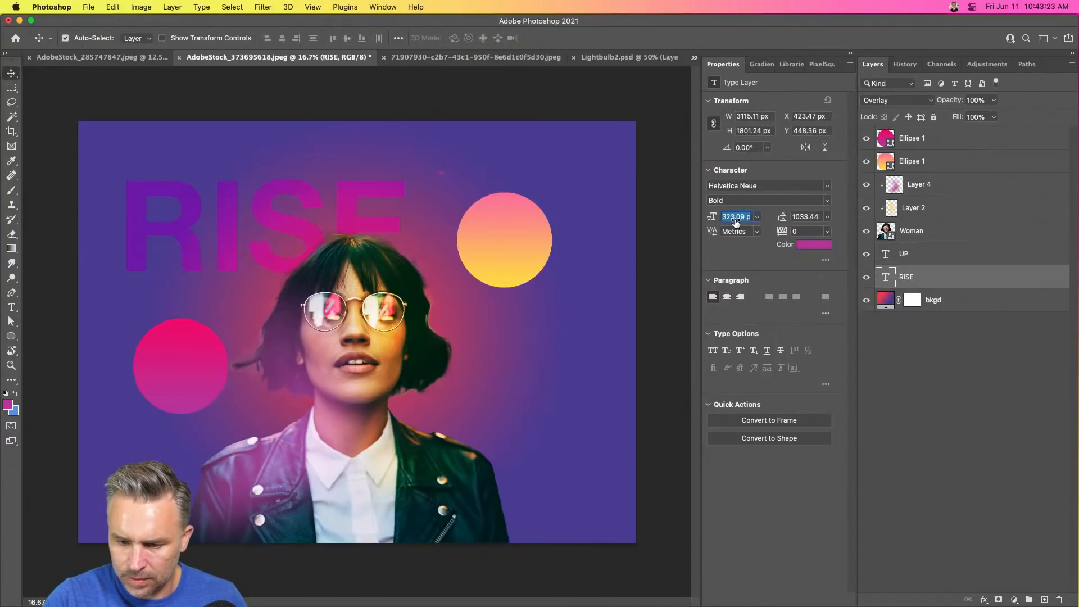
pyautogui.click(943, 258)
pyautogui.write('323.09 pt')
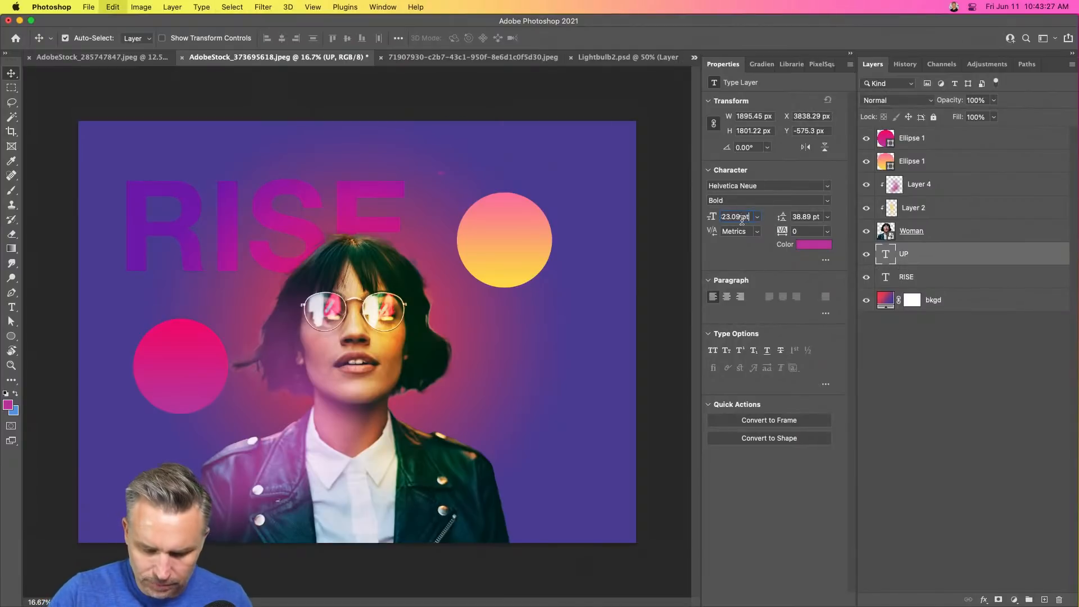
pyautogui.press('Return')
# Set the UP layer's blend mode to Overlay and position the word beside RISE.
pyautogui.moveTo(419, 169); pyautogui.dragTo(404, 230)
pyautogui.click(896, 100)
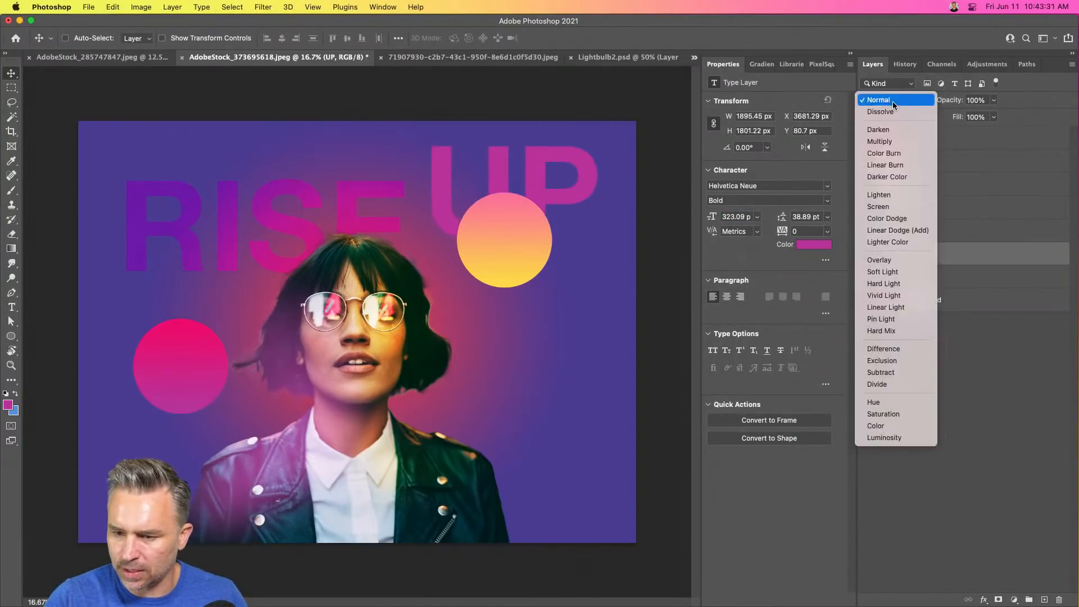
pyautogui.click(888, 260)
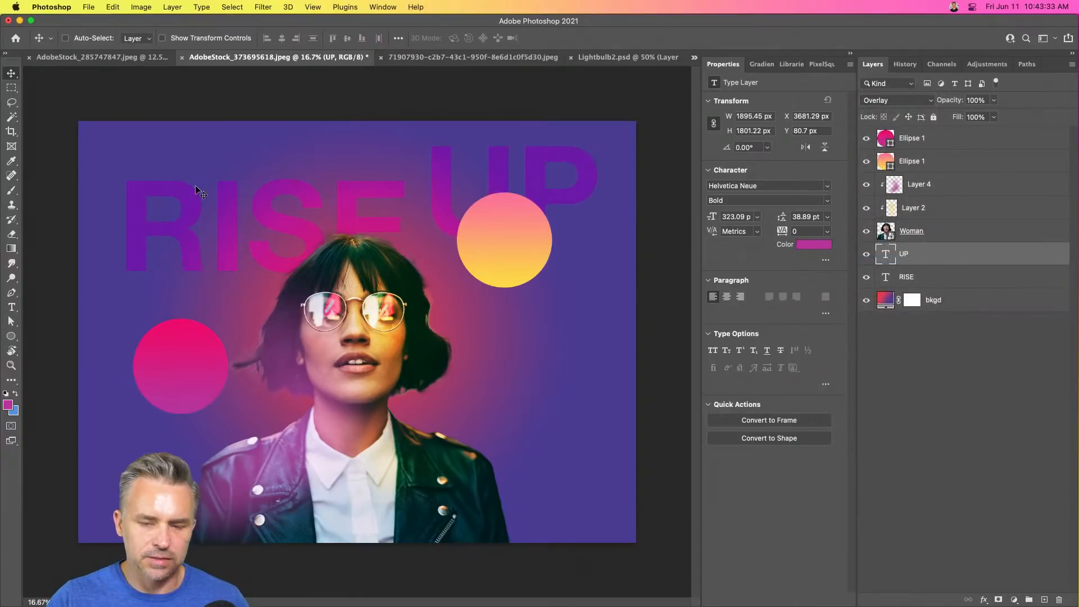
pyautogui.moveTo(232, 214)
pyautogui.mouseDown()
pyautogui.moveTo(229, 235)
pyautogui.moveTo(231, 207)
pyautogui.mouseUp()
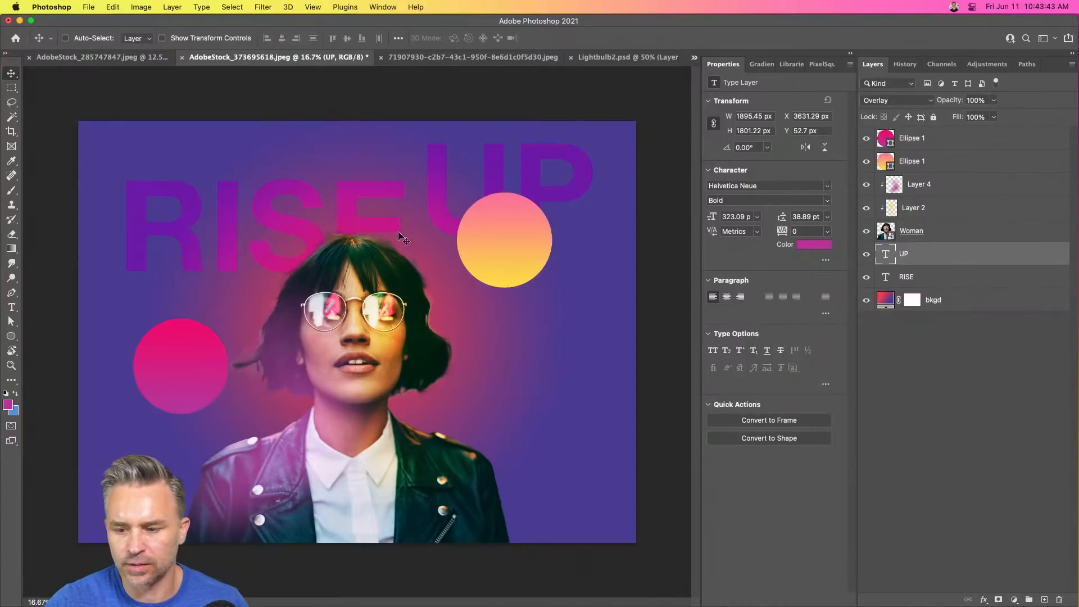
# Move the yellow circle down below the word UP and give it an Overlay outer glow in light yellow ffe993.
pyautogui.moveTo(449, 230); pyautogui.dragTo(477, 310)
pyautogui.click(904, 165)
pyautogui.doubleClick(993, 163)
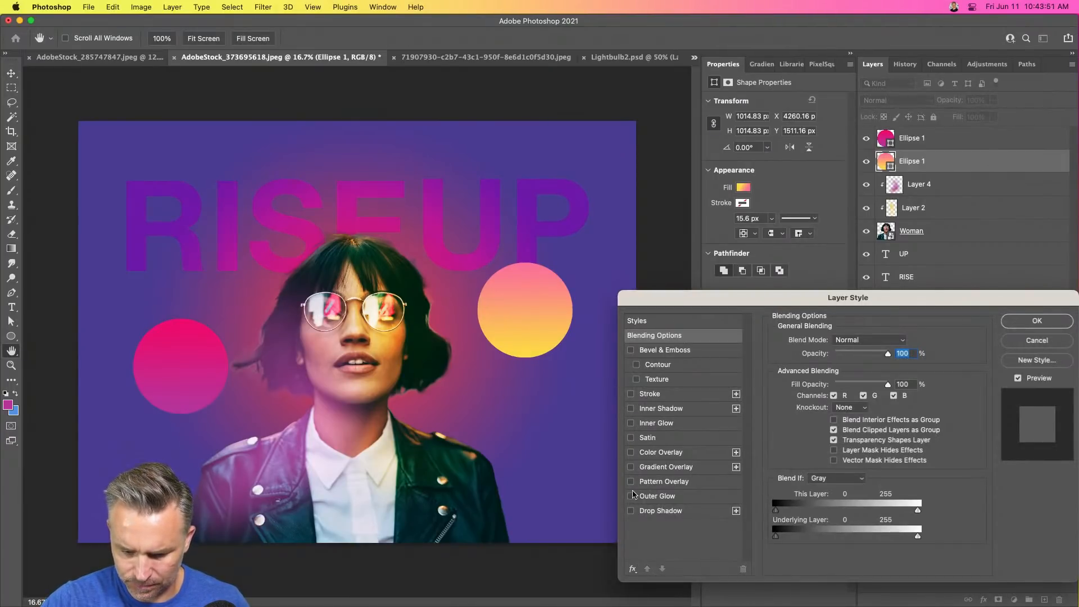
pyautogui.click(631, 495)
pyautogui.click(657, 496)
pyautogui.moveTo(757, 291); pyautogui.dragTo(718, 198)
pyautogui.click(763, 290)
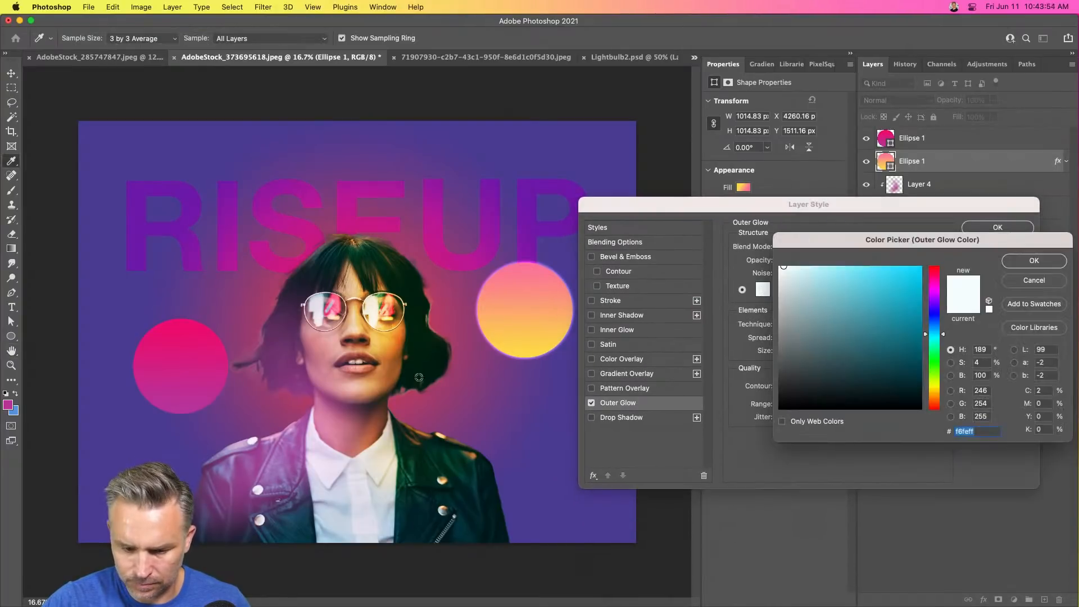
pyautogui.click(512, 353)
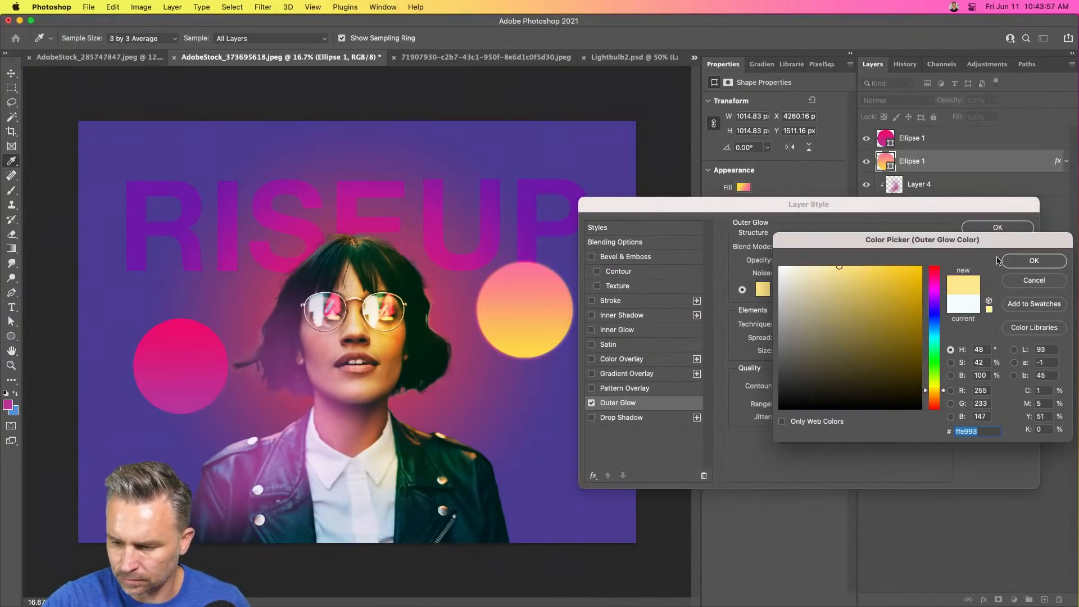
pyautogui.click(1035, 261)
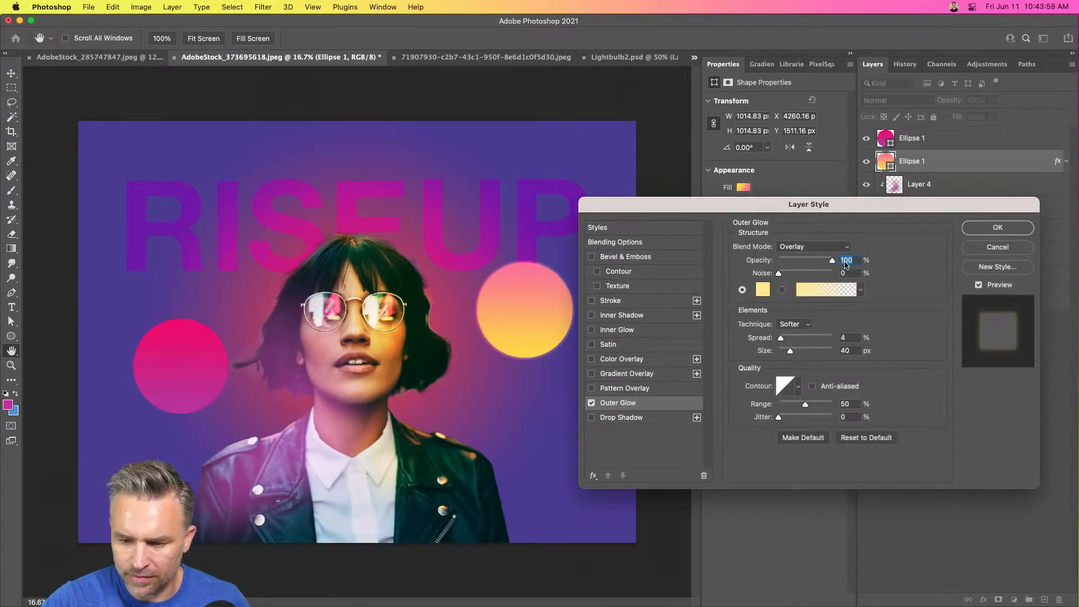
# Set the yellow circle's outer glow size to 250 px and move the circle back up over the letters of UP.
pyautogui.moveTo(798, 358); pyautogui.dragTo(825, 353)
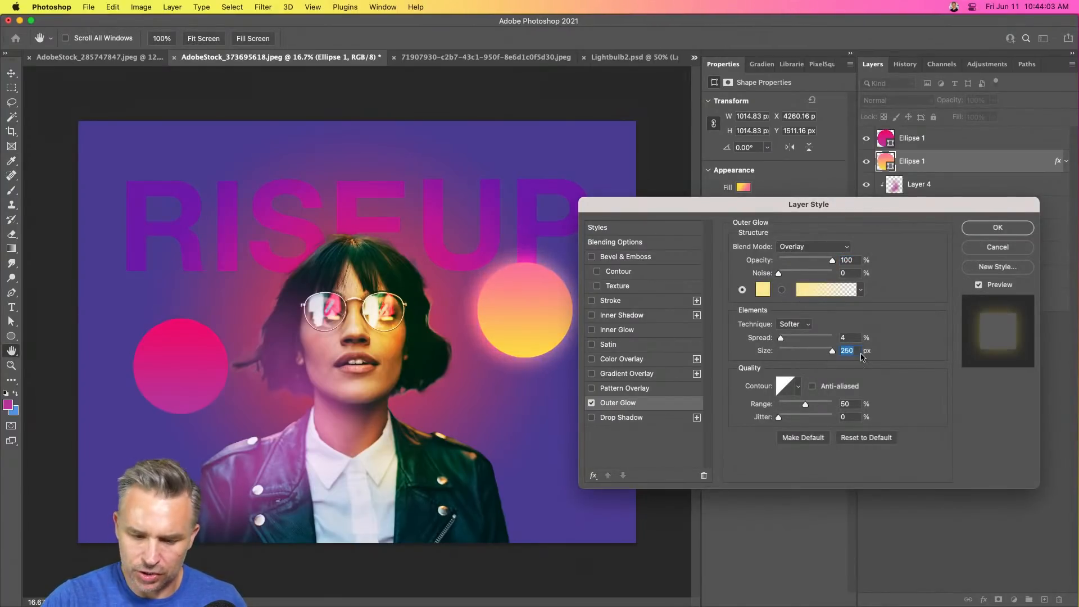
pyautogui.click(997, 228)
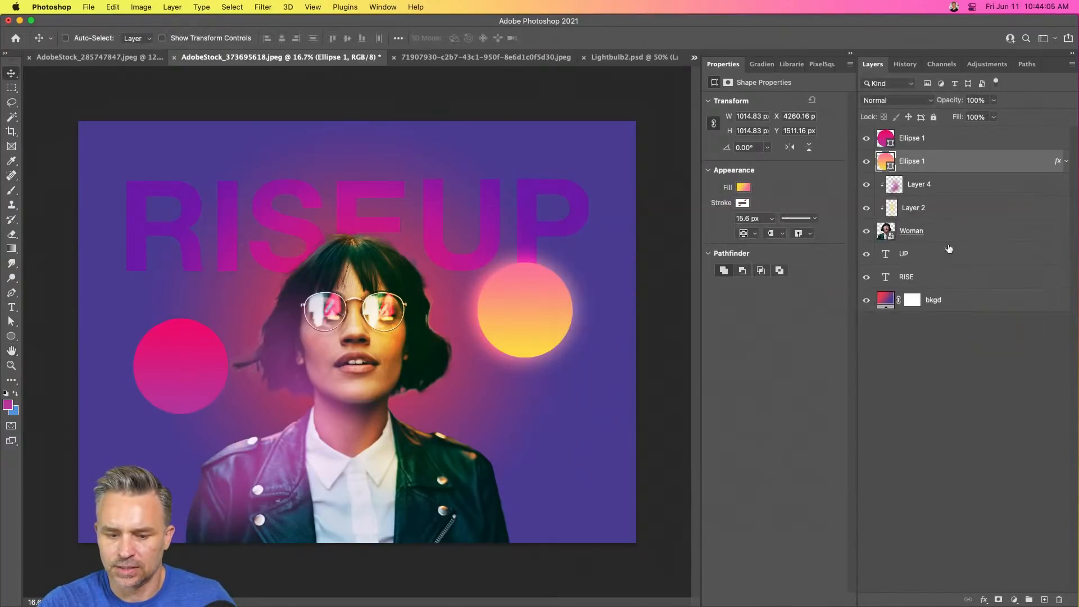
pyautogui.moveTo(517, 308); pyautogui.dragTo(503, 251)
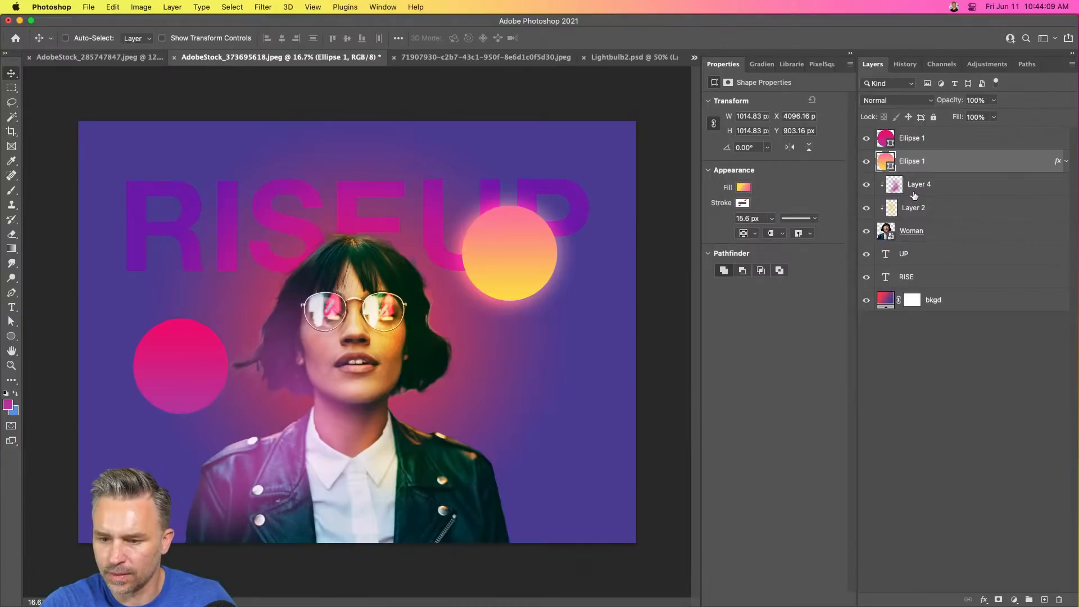
# Add an outer glow to the pink circle, using magenta c2188c sampled from the RISE lettering.
pyautogui.click(921, 144)
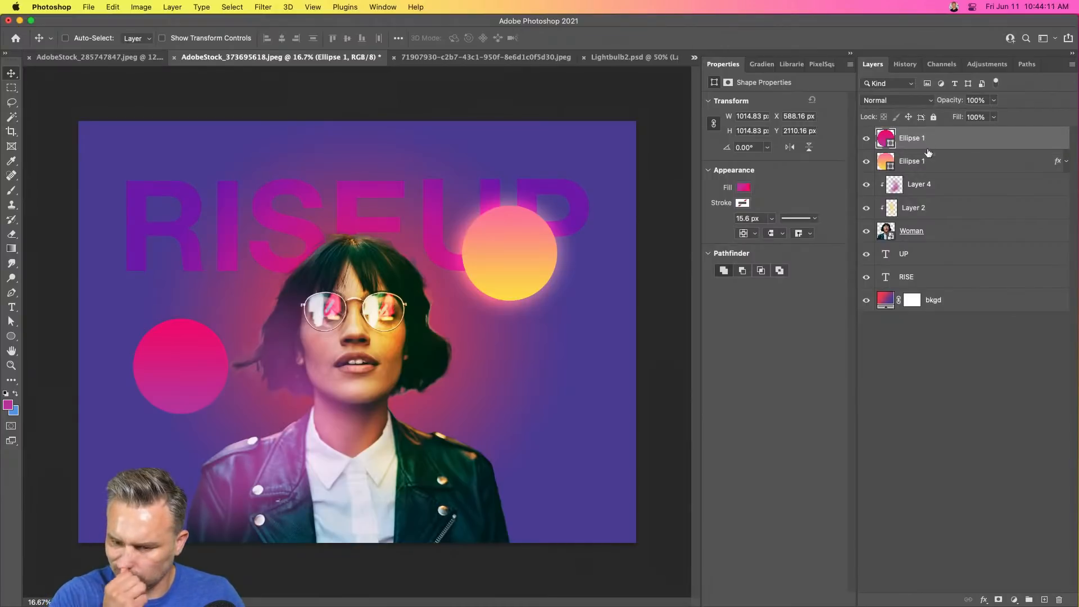
pyautogui.doubleClick(973, 142)
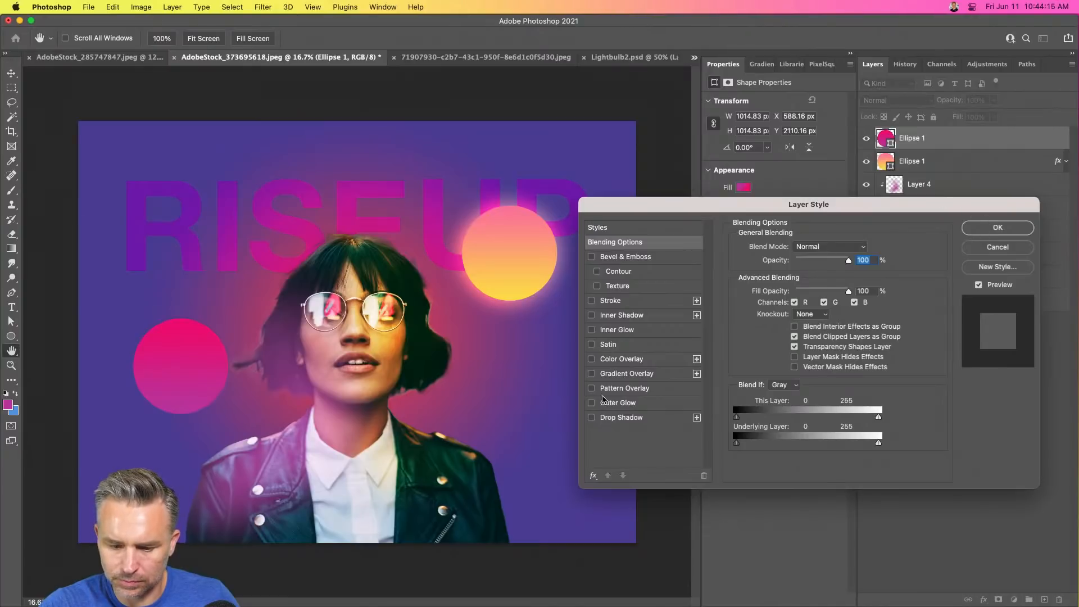
pyautogui.click(592, 403)
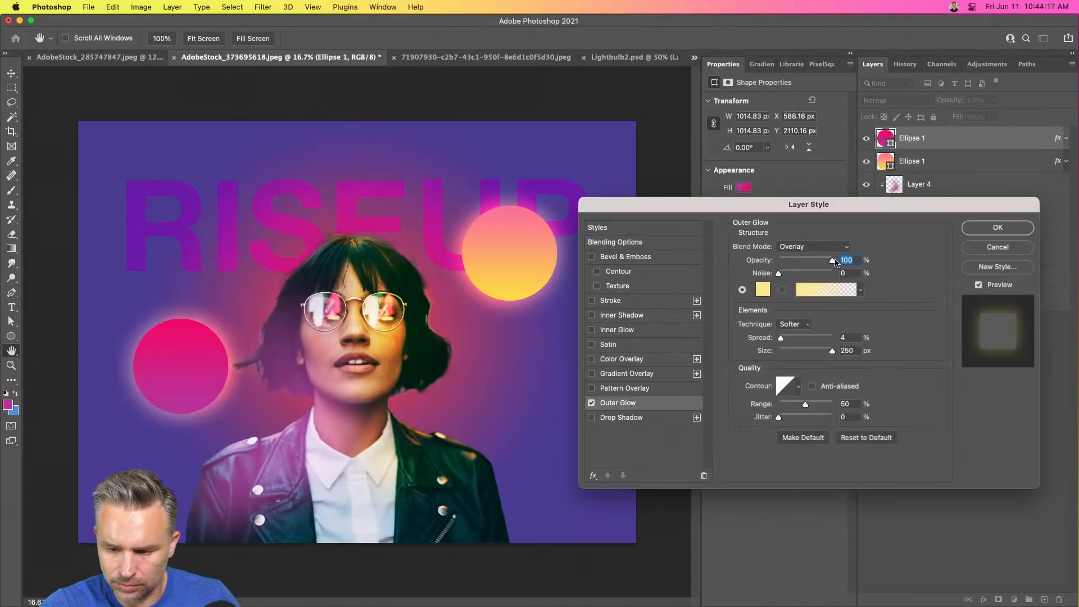
pyautogui.click(762, 290)
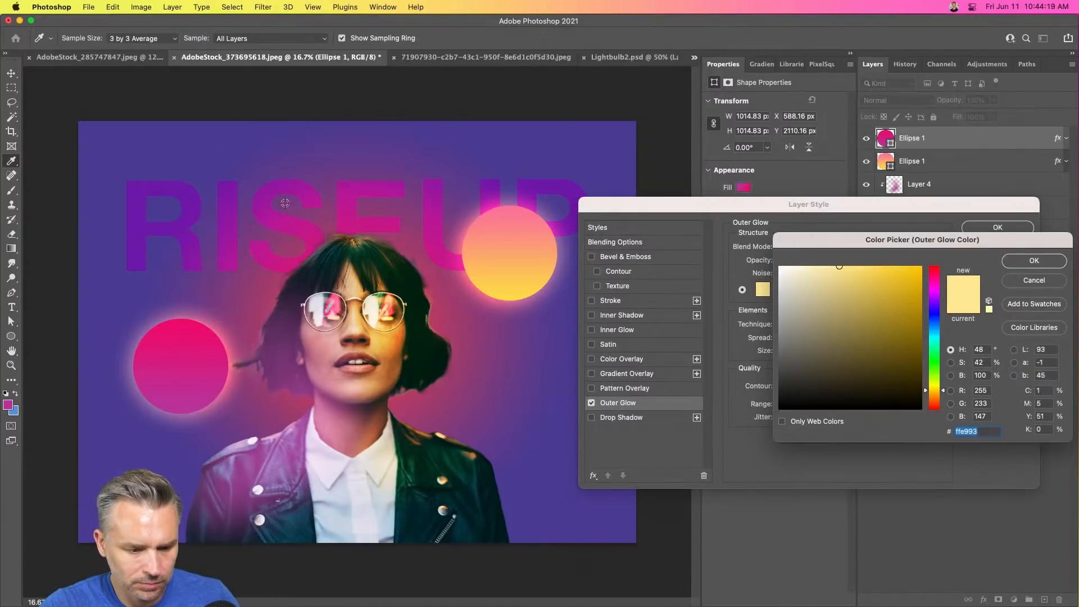
pyautogui.click(303, 226)
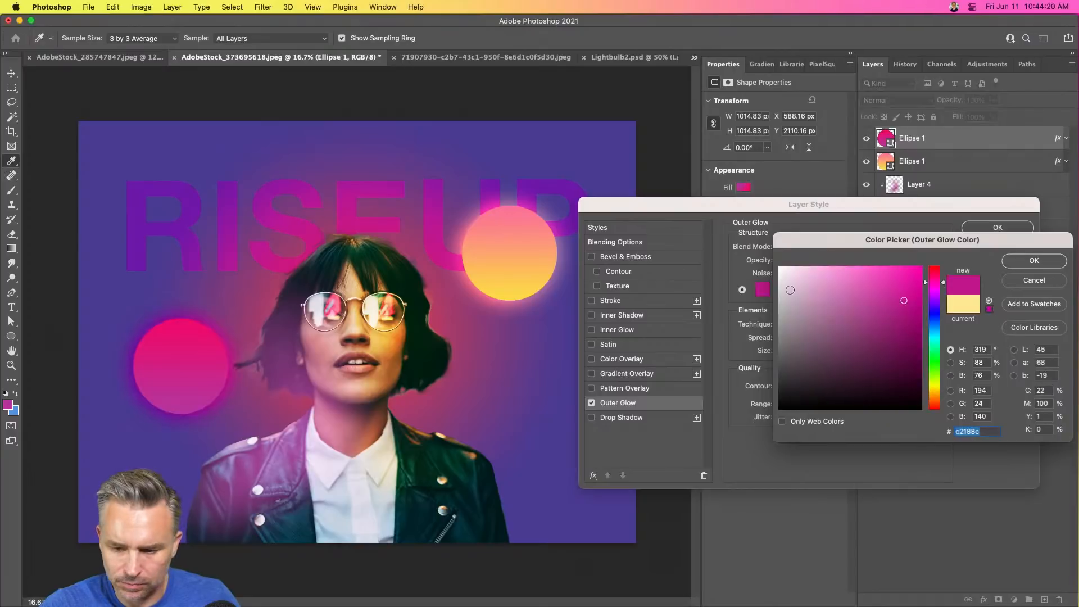
pyautogui.click(1016, 262)
pyautogui.click(998, 227)
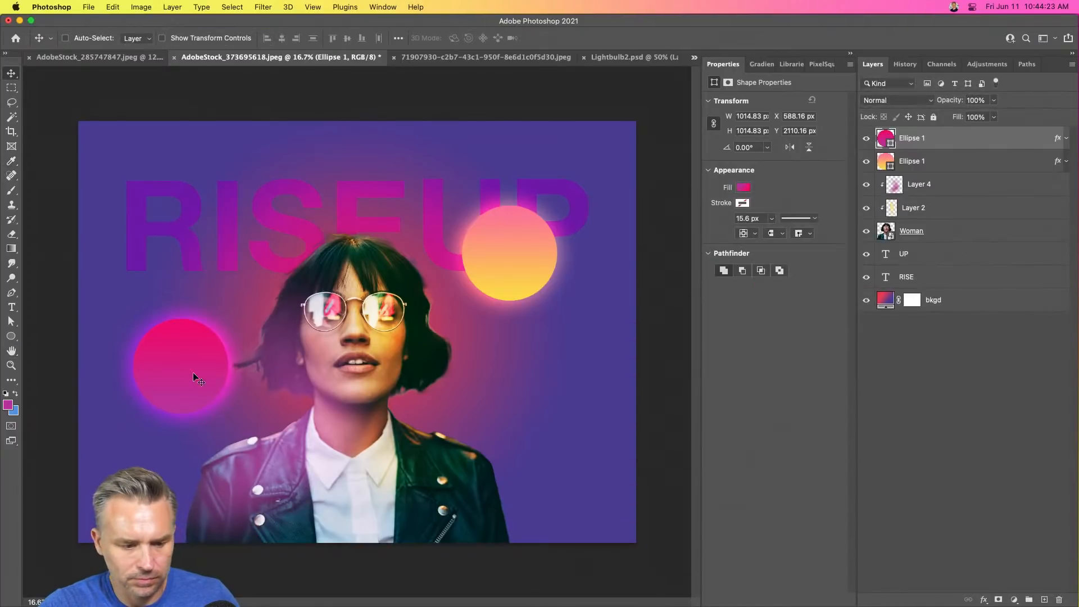
# Enlarge the pink circle to about 1485 px wide, lower it beside the woman's shoulder and place its layer beneath the Woman layer.
pyautogui.moveTo(174, 386); pyautogui.dragTo(180, 416)
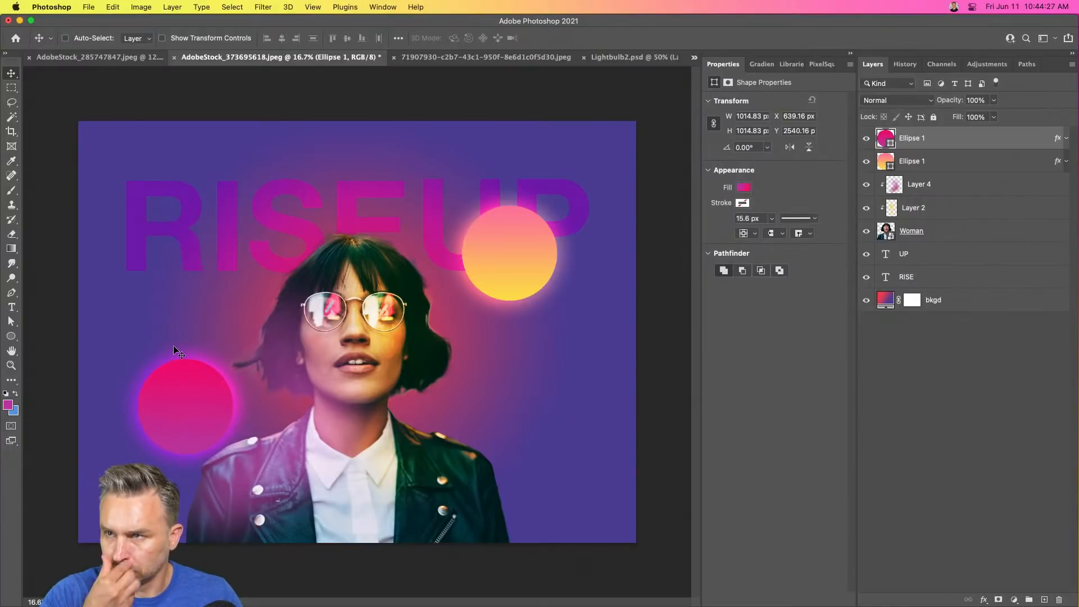
pyautogui.press('super+t')
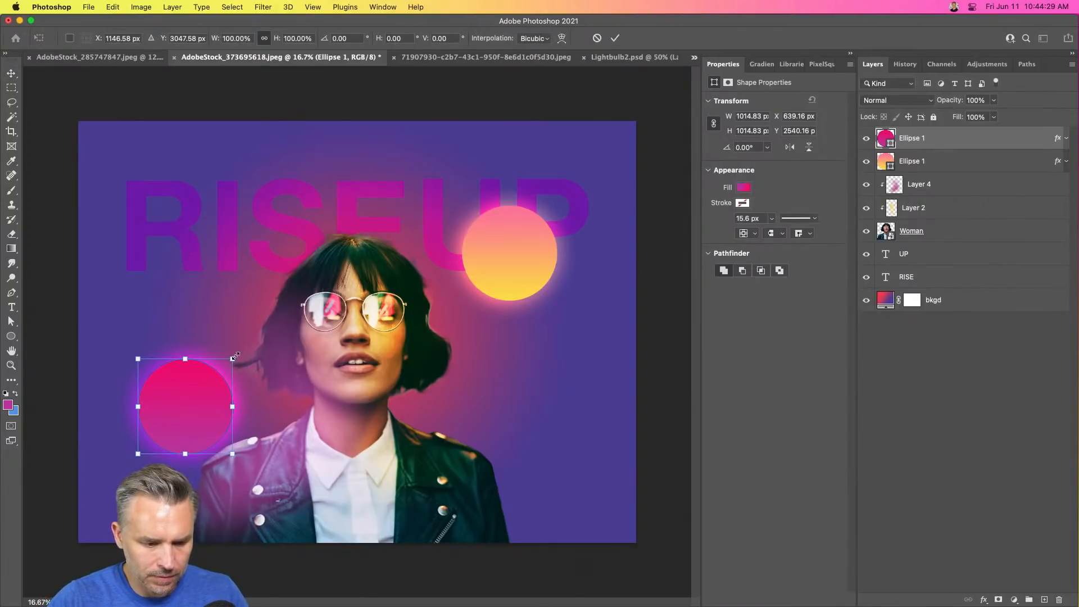
pyautogui.moveTo(235, 356); pyautogui.dragTo(277, 314)
pyautogui.moveTo(202, 391); pyautogui.dragTo(208, 419)
pyautogui.press('Return')
pyautogui.moveTo(998, 148); pyautogui.dragTo(980, 251)
pyautogui.moveTo(199, 377); pyautogui.dragTo(197, 383)
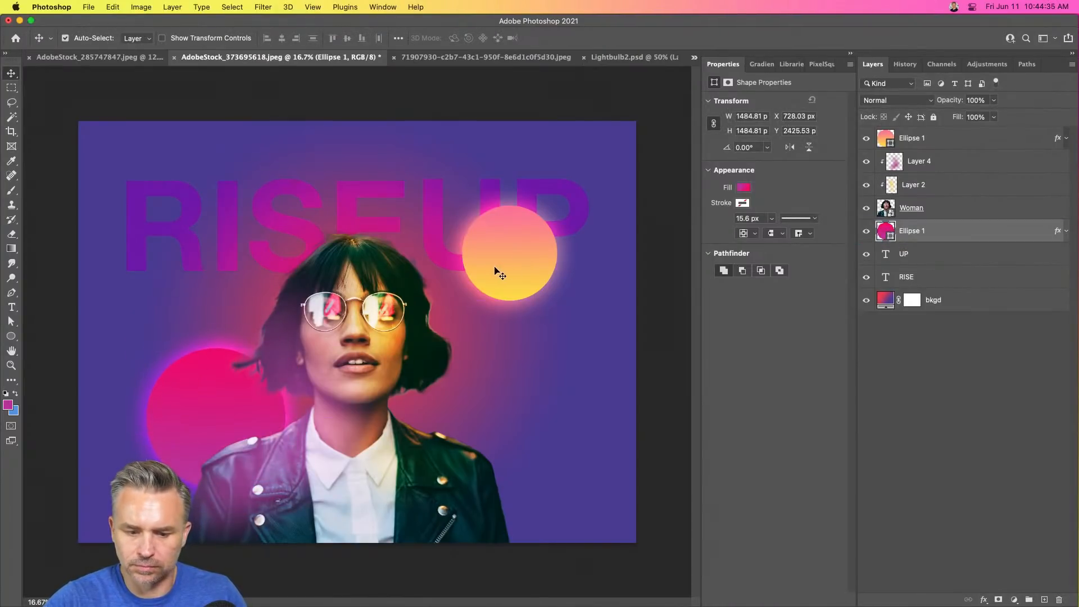
# Lower the yellow circle slightly, to a Y position of about 930 px.
pyautogui.keyDown('super'); pyautogui.click(489, 275); pyautogui.keyUp('super')
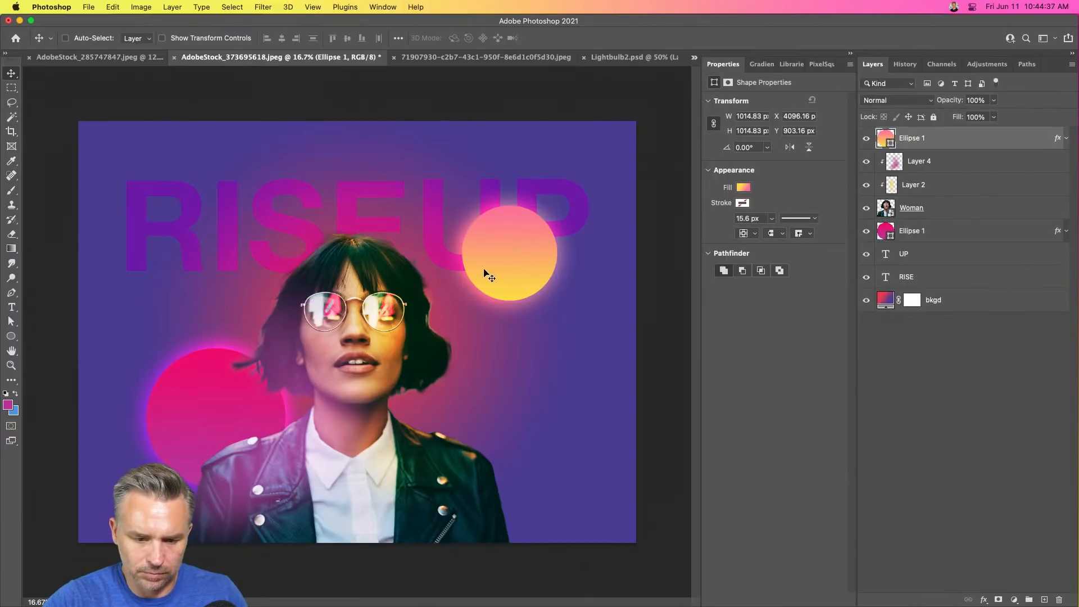
pyautogui.moveTo(489, 276)
pyautogui.mouseDown()
pyautogui.moveTo(506, 242)
pyautogui.moveTo(489, 284)
pyautogui.mouseUp()
pyautogui.moveTo(487, 275); pyautogui.dragTo(487, 275)
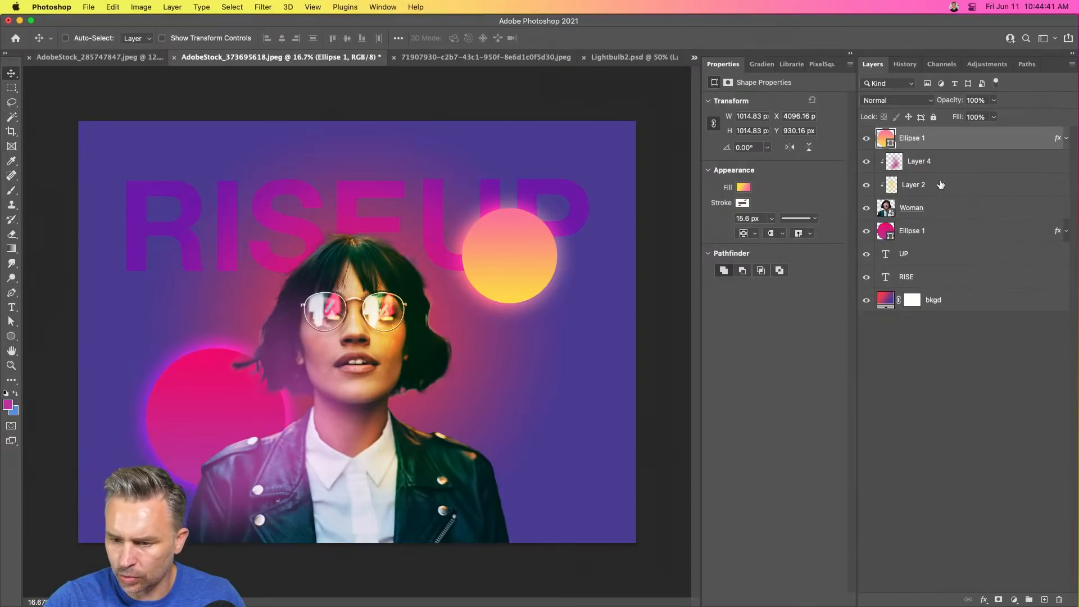
# Add a new layer above Layer 4 and clip it to the Woman layer for painting.
pyautogui.click(944, 166)
pyautogui.click(1044, 600)
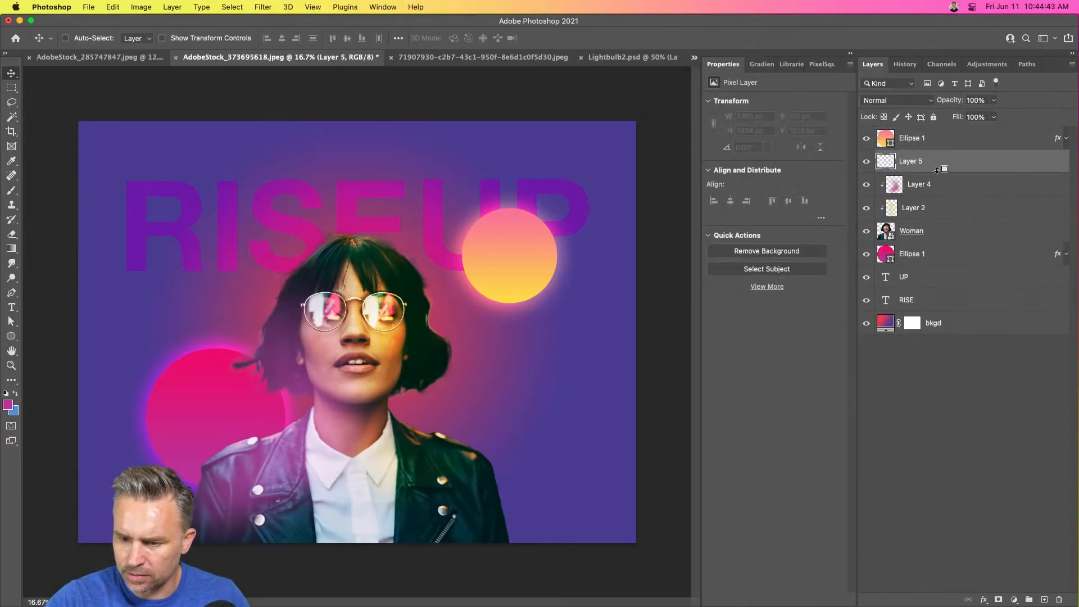
pyautogui.press('b')
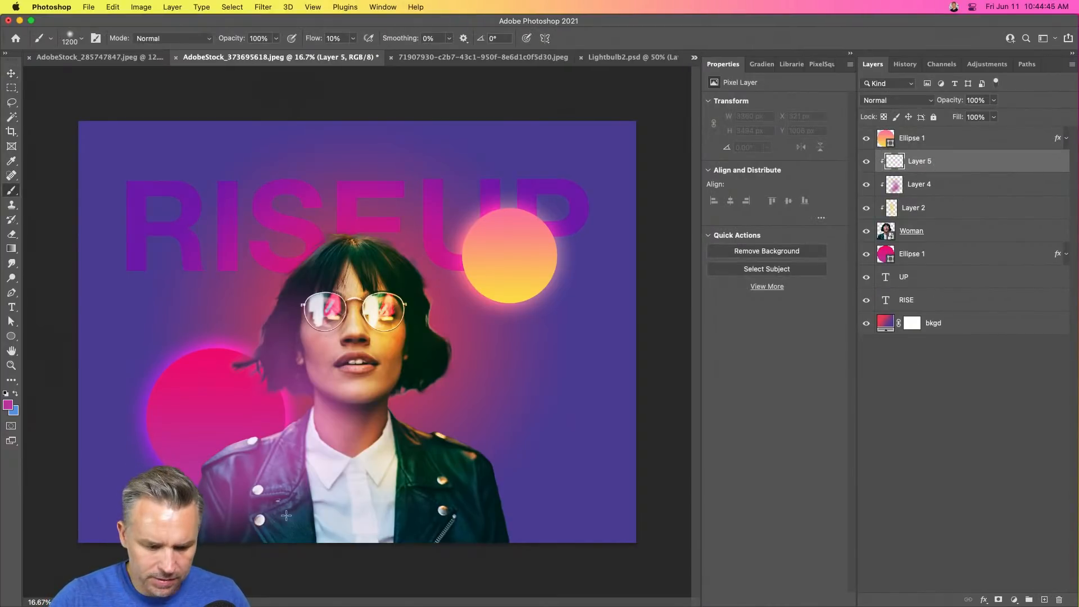
# Paint a soft dark fade over the lower jacket and shirt with a 1500 px brush, using a dark colour sampled from the jacket.
pyautogui.press('i')
pyautogui.click(481, 488)
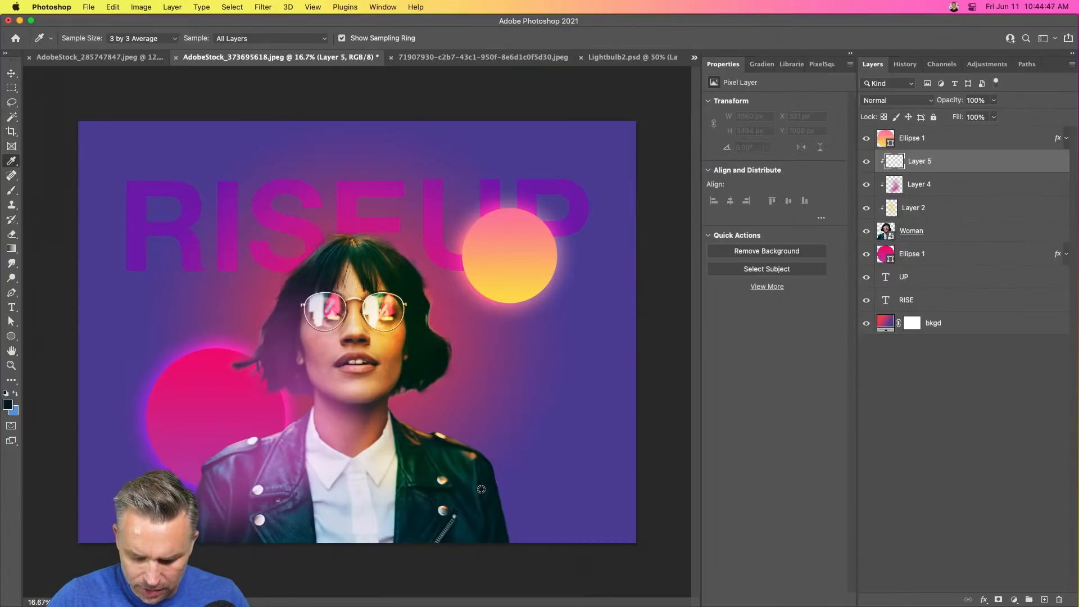
pyautogui.press('b')
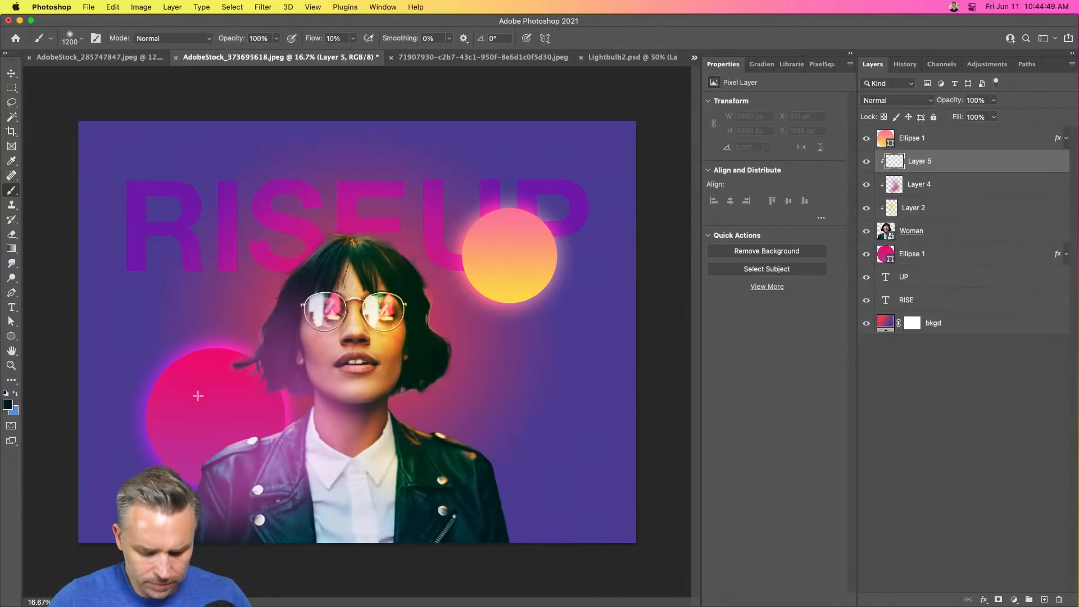
pyautogui.press(']')
pyautogui.press(']')
pyautogui.press(']')
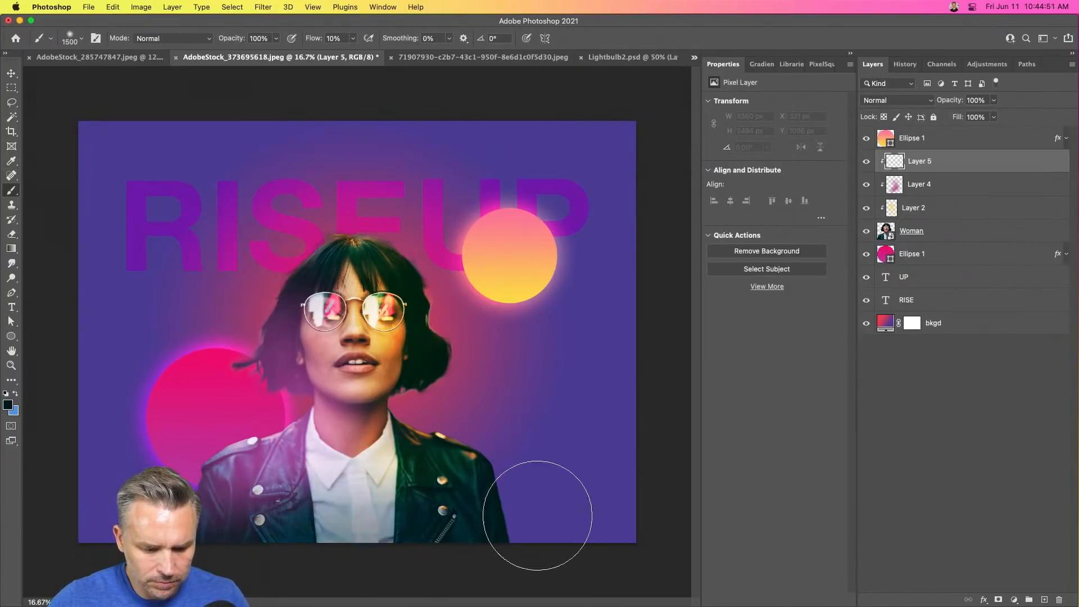
pyautogui.moveTo(538, 516)
pyautogui.mouseDown()
pyautogui.moveTo(740, 523)
pyautogui.moveTo(285, 554)
pyautogui.moveTo(479, 508)
pyautogui.mouseUp()
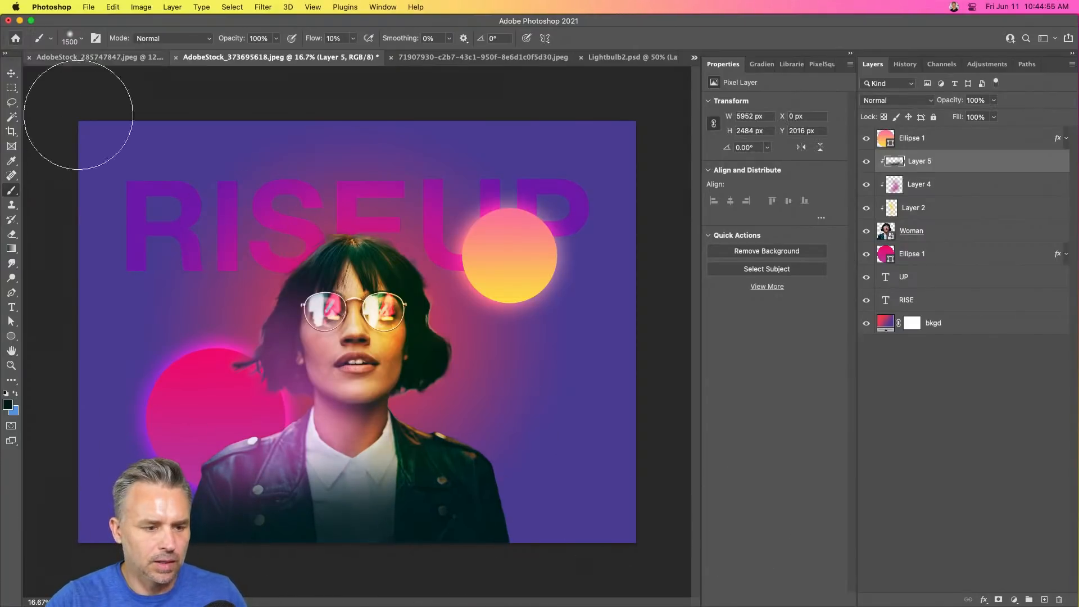
# Save the composition on the computer's Desktop as a Photoshop file named Rise.psd.
pyautogui.click(12, 88)
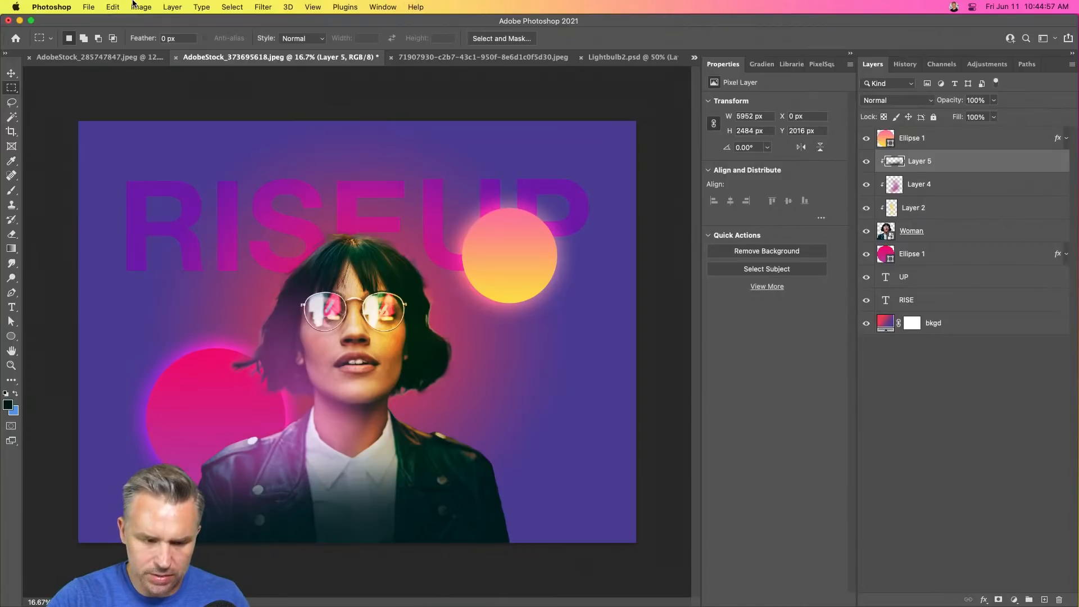
pyautogui.press('super+s')
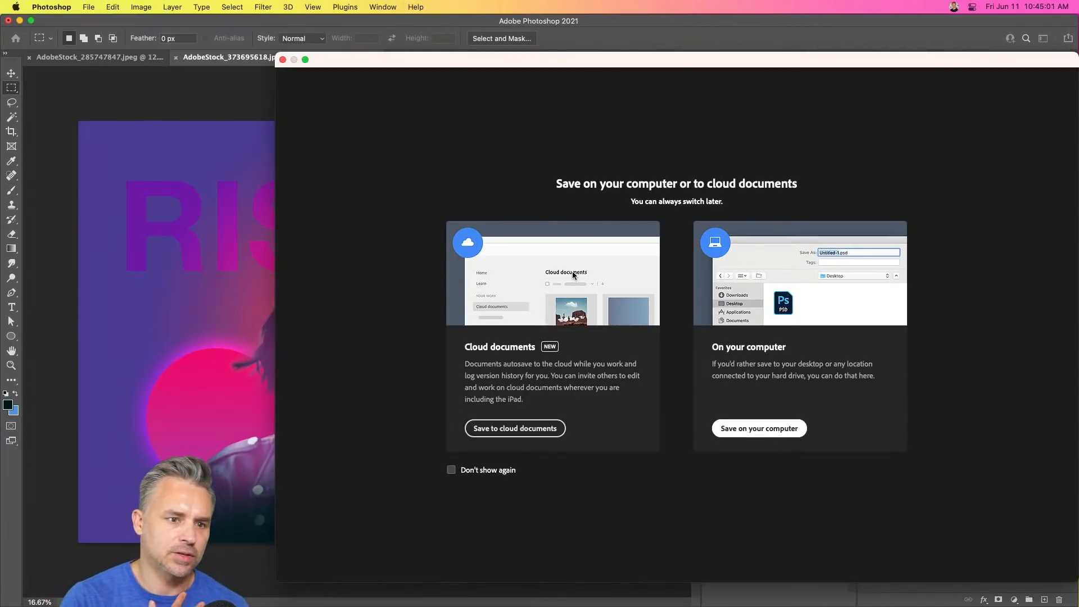
pyautogui.press('Return')
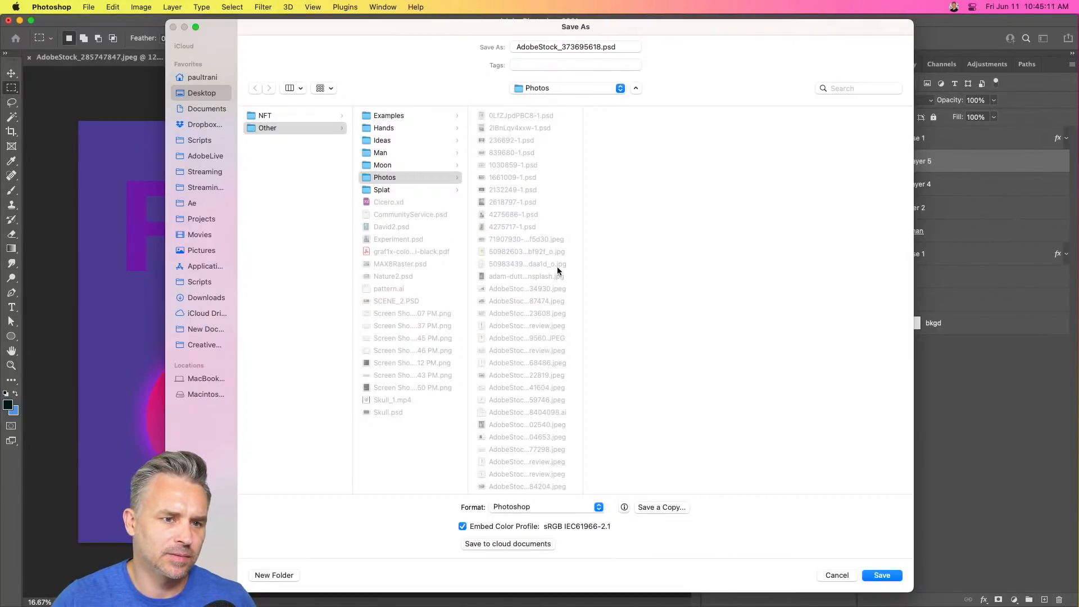
pyautogui.click(179, 94)
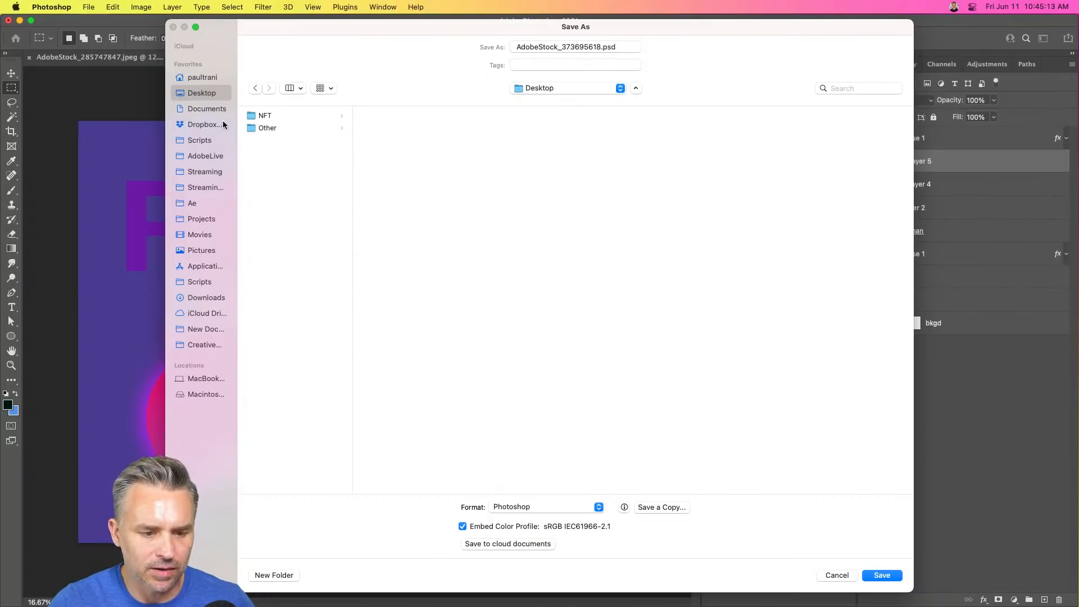
pyautogui.doubleClick(597, 47)
pyautogui.write('Rise')
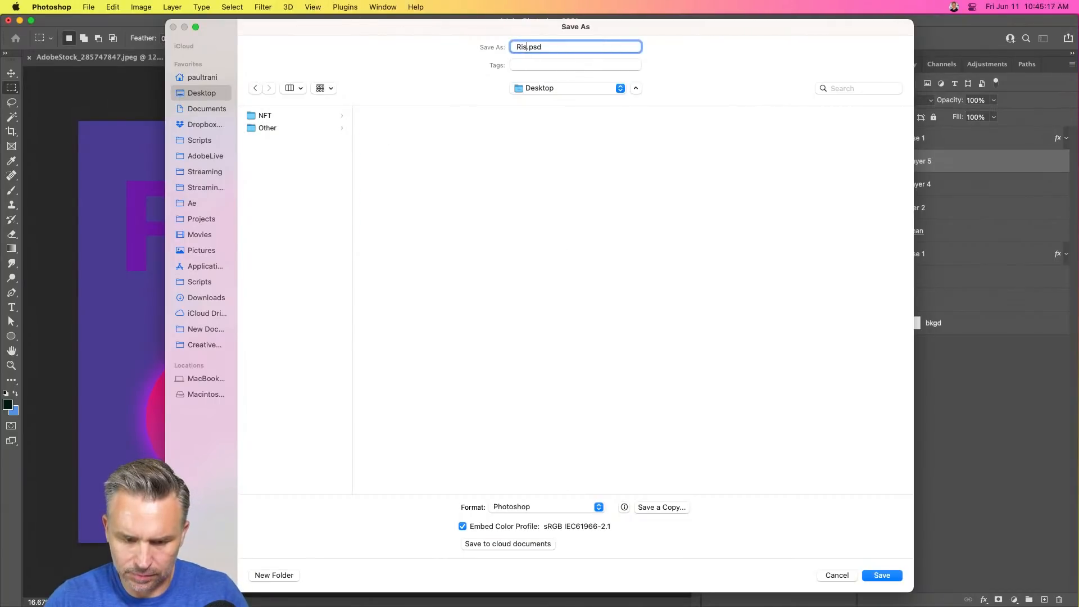
pyautogui.press('Return')
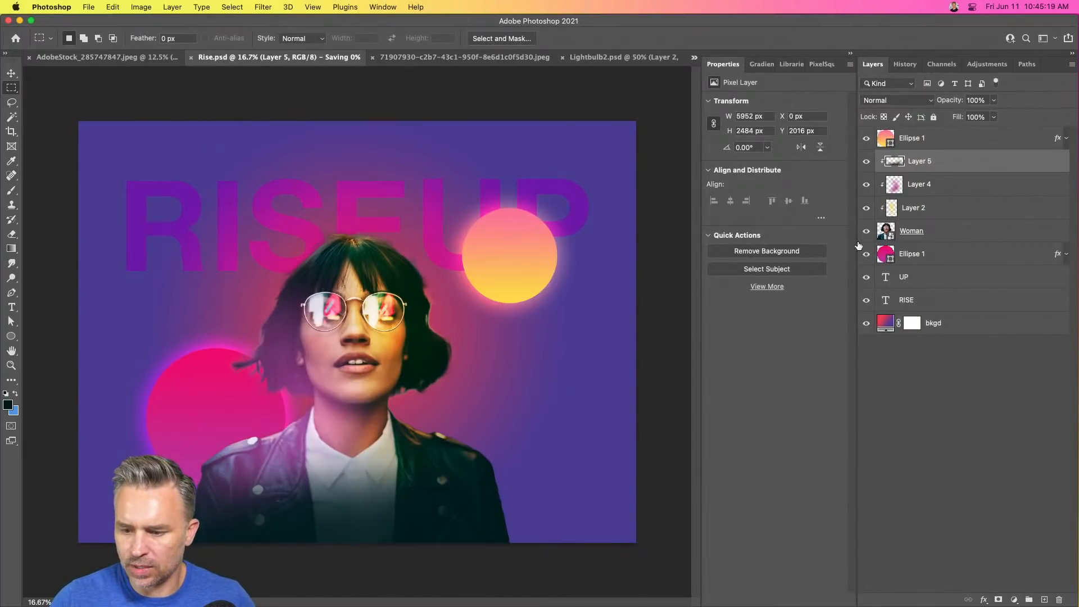
# Rename Layer 2, the clipped paint layer directly above the Woman layer, as gold.
pyautogui.click(916, 254)
pyautogui.click(940, 324)
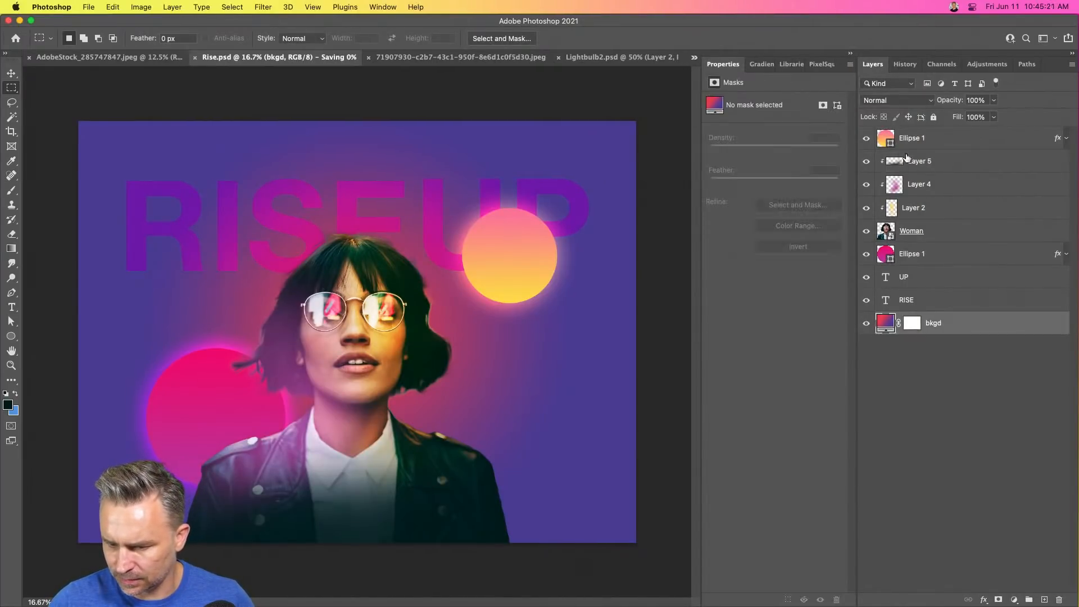
pyautogui.click(906, 159)
pyautogui.doubleClick(909, 208)
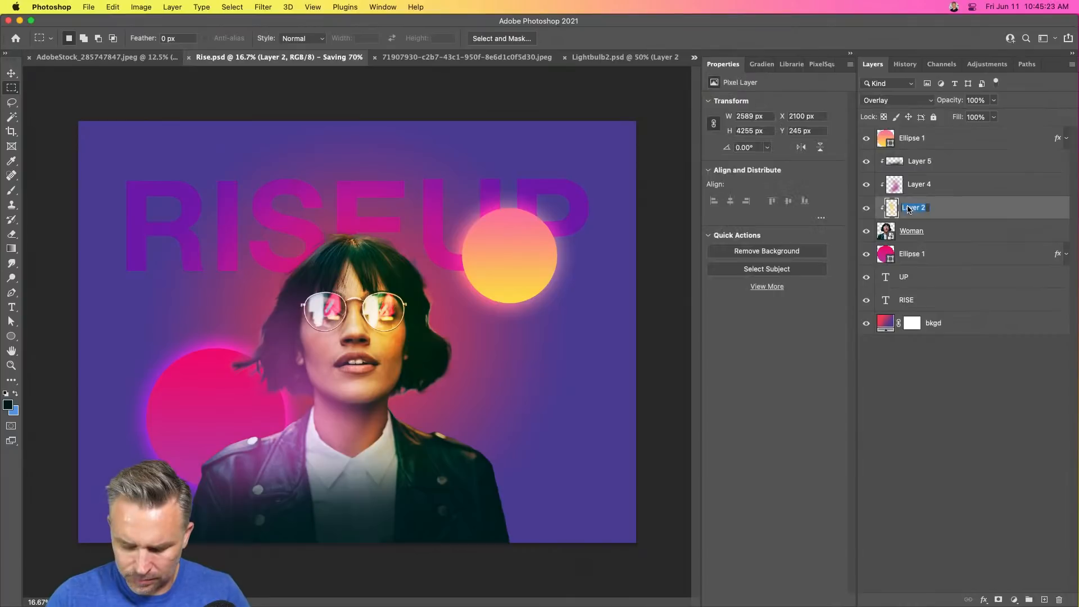
pyautogui.write('gold')
pyautogui.press('Return')
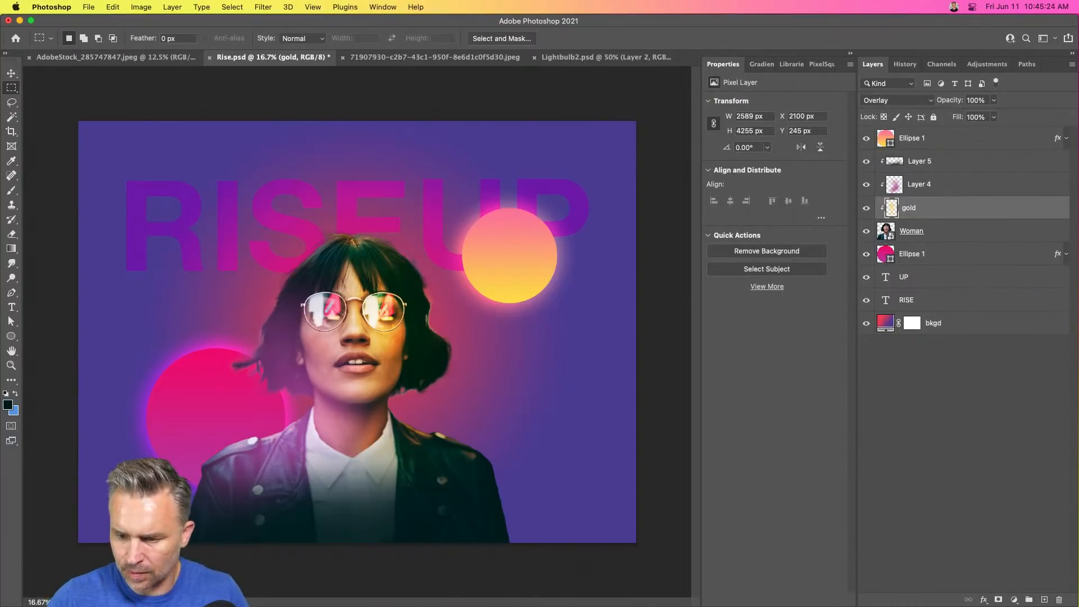
# Rename the other two clipped paint layers: Layer 4 as plum and Layer 5 as dark.
pyautogui.doubleClick(920, 185)
pyautogui.write('plum')
pyautogui.press('Return')
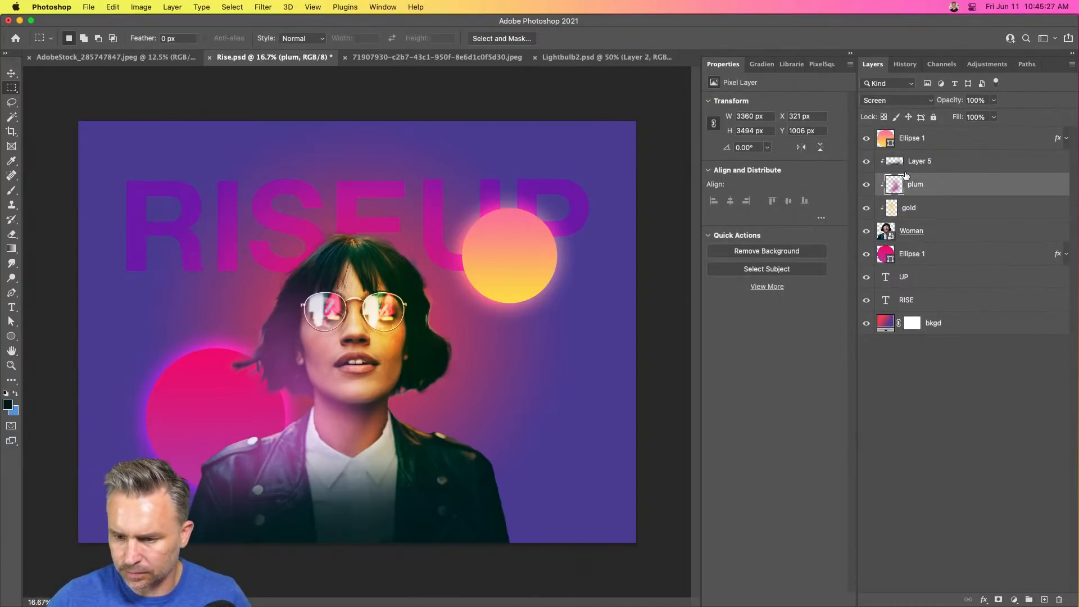
pyautogui.doubleClick(925, 161)
pyautogui.write('dark')
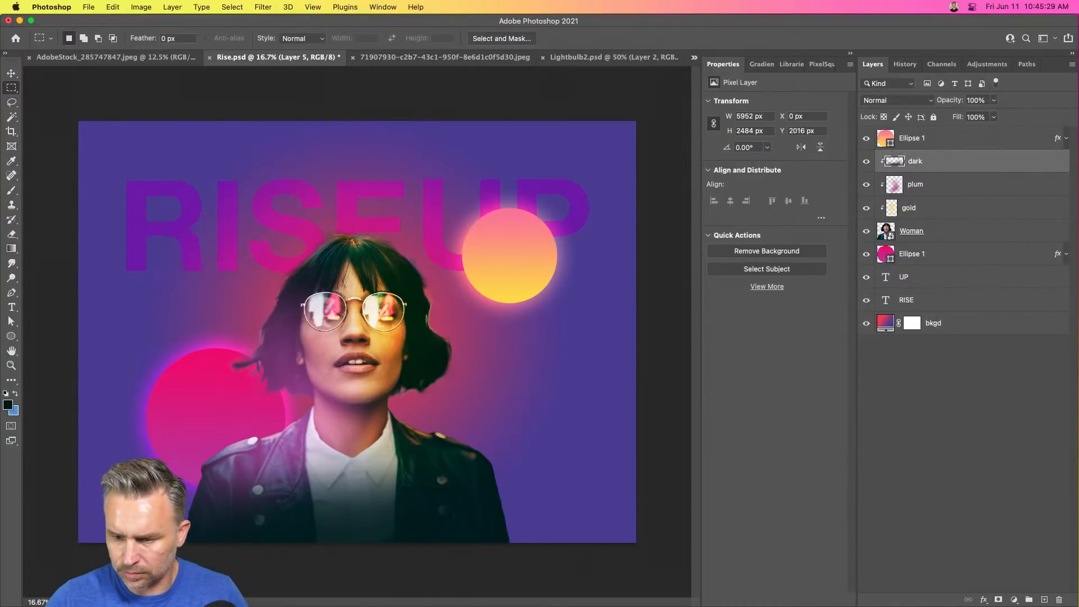
pyautogui.press('Return')
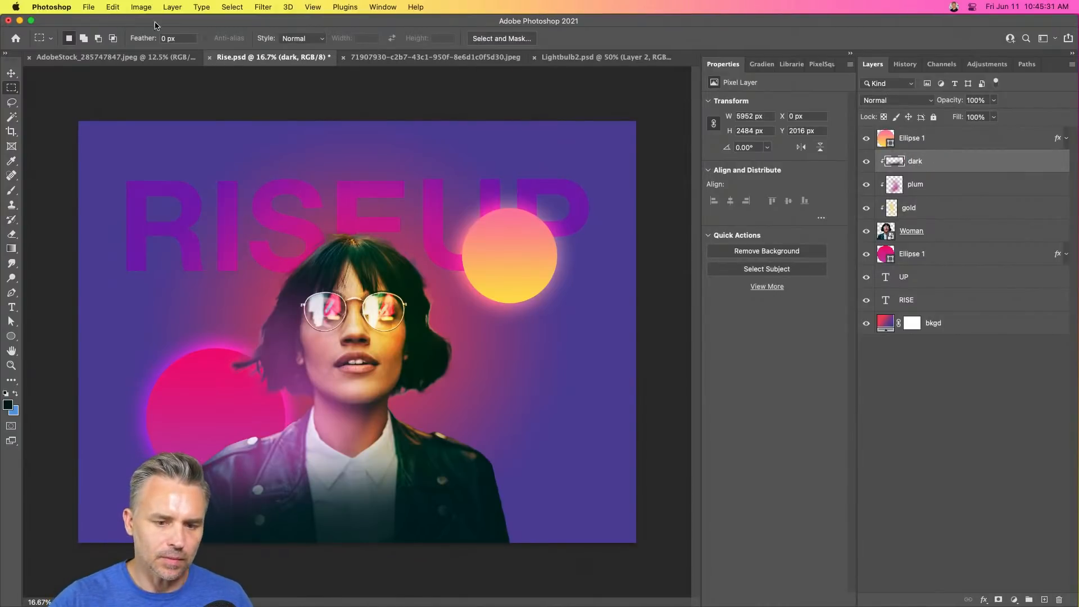
# In the image size settings, set the resolution to 72 pixels/inch and the dimension units to pixels.
pyautogui.click(173, 6)
pyautogui.moveTo(141, 7)
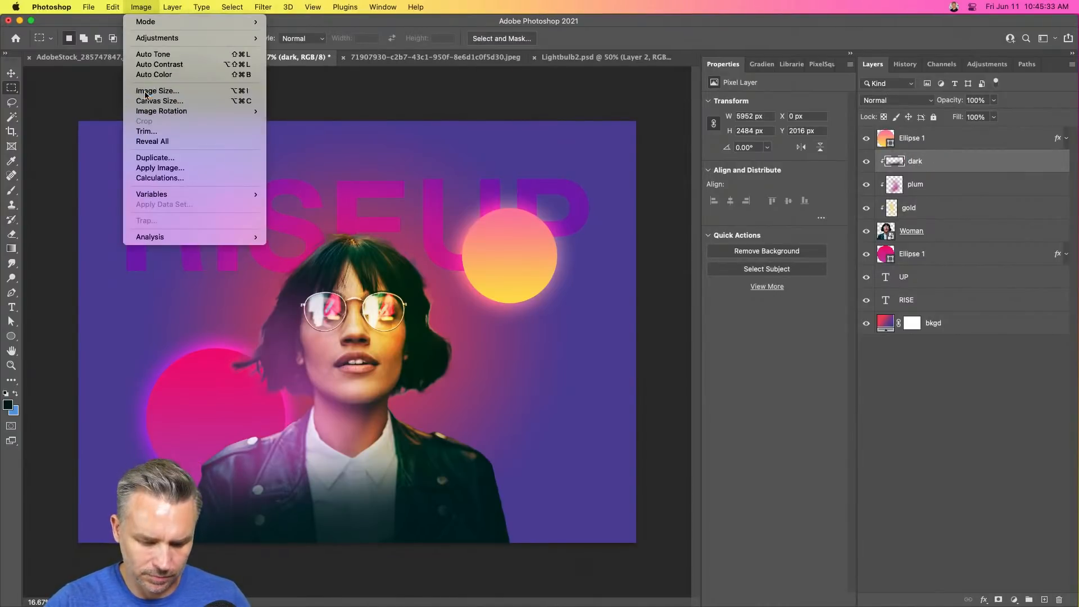
pyautogui.click(145, 91)
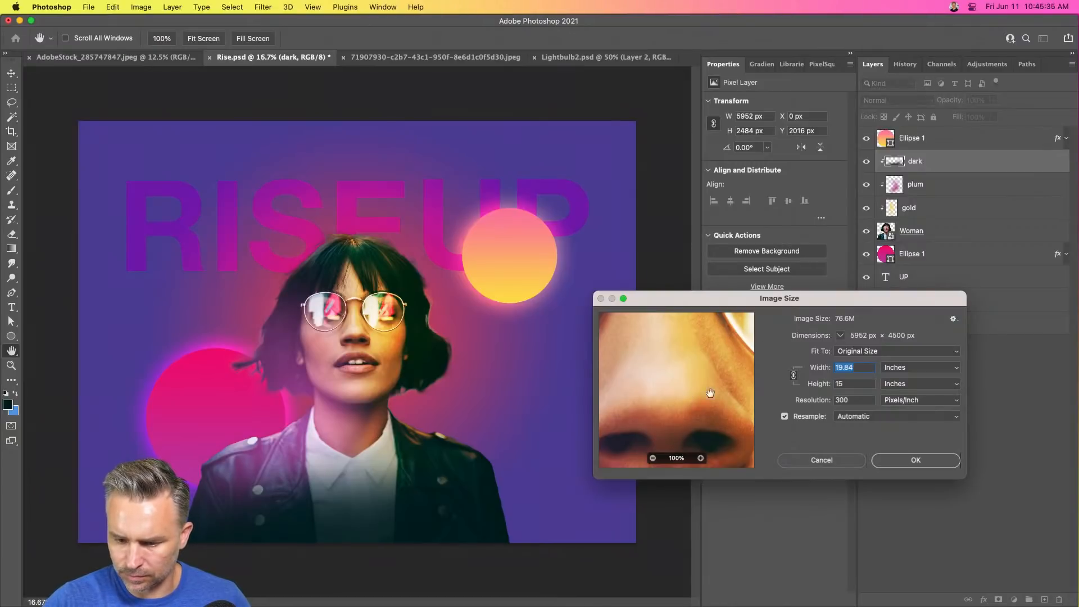
pyautogui.doubleClick(851, 400)
pyautogui.write('72')
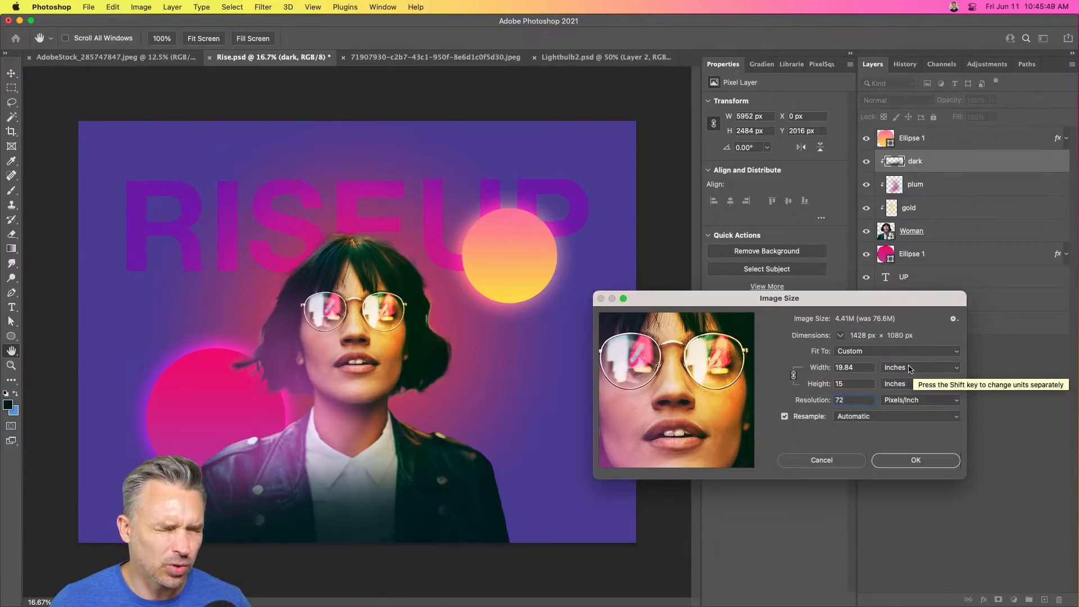
pyautogui.click(898, 375)
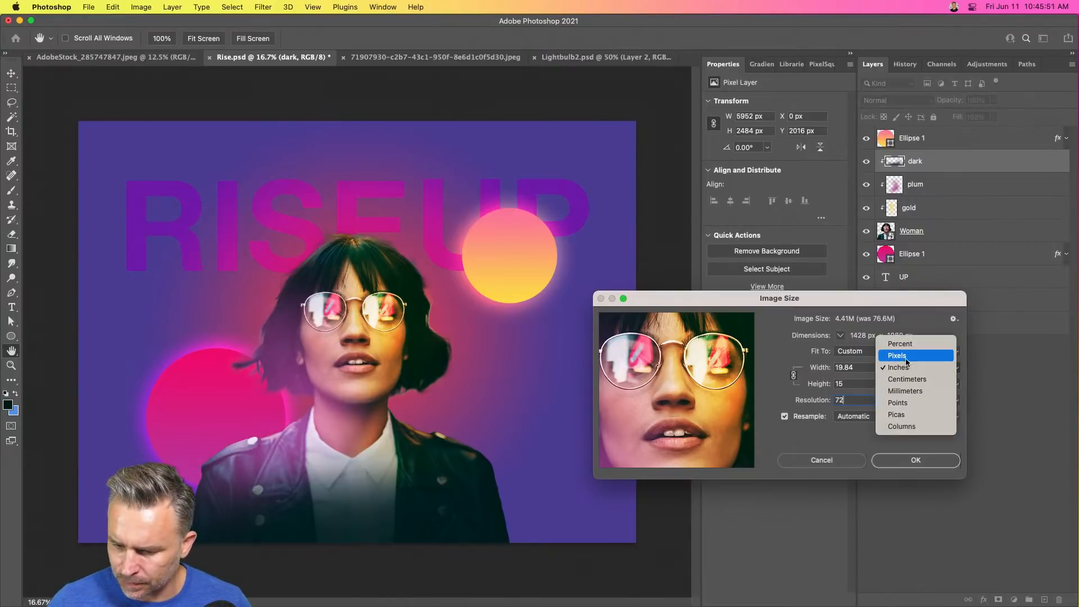
pyautogui.click(906, 357)
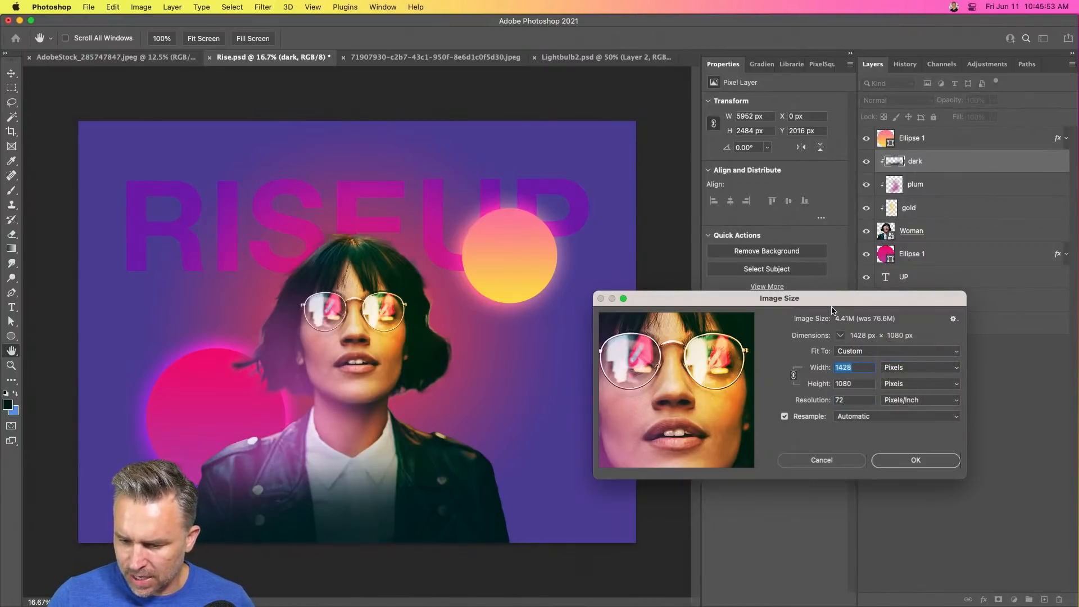
# Set the image height to 1350 px with proportions linked and resample the image.
pyautogui.moveTo(832, 309); pyautogui.dragTo(610, 209)
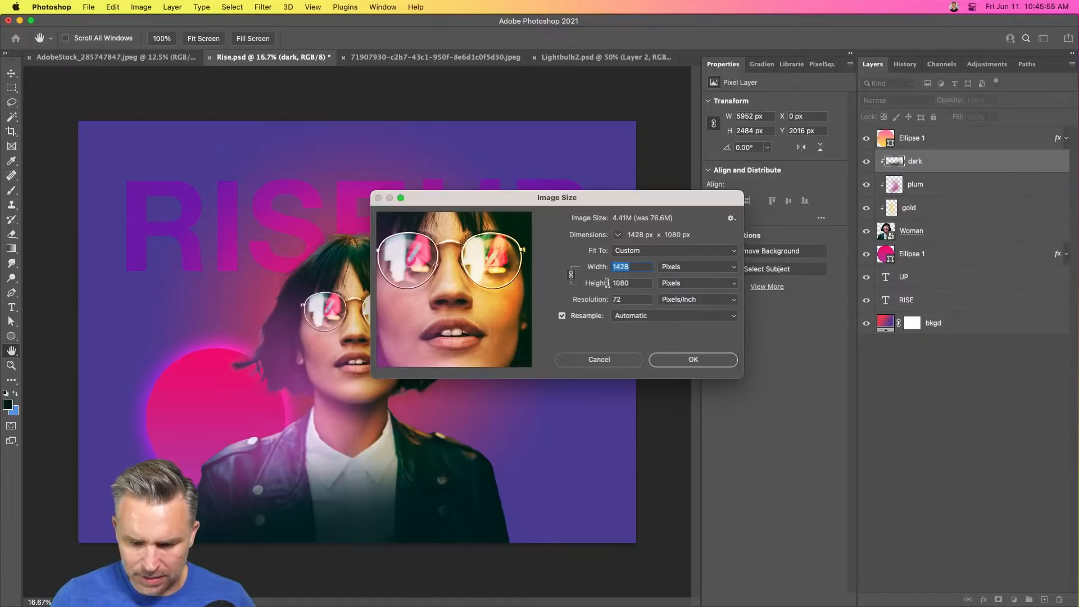
pyautogui.doubleClick(627, 284)
pyautogui.write('1')
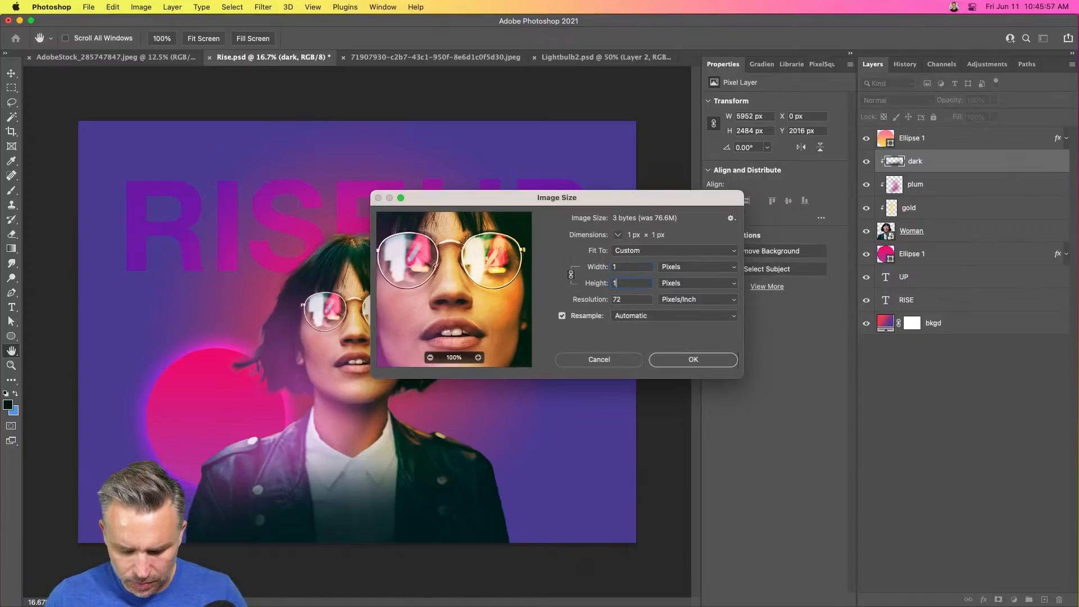
pyautogui.write('350')
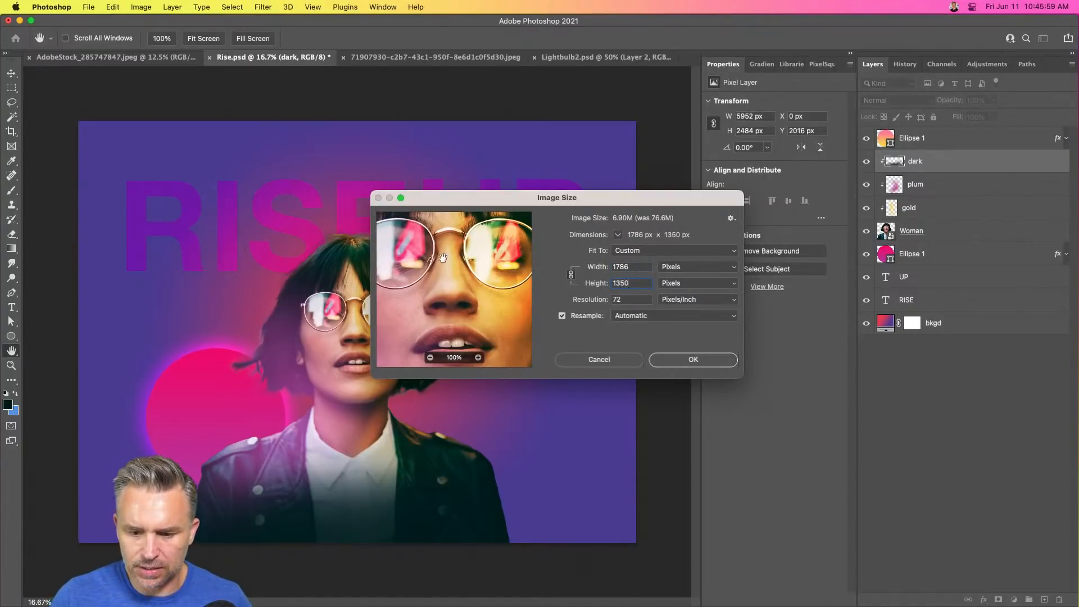
pyautogui.click(687, 363)
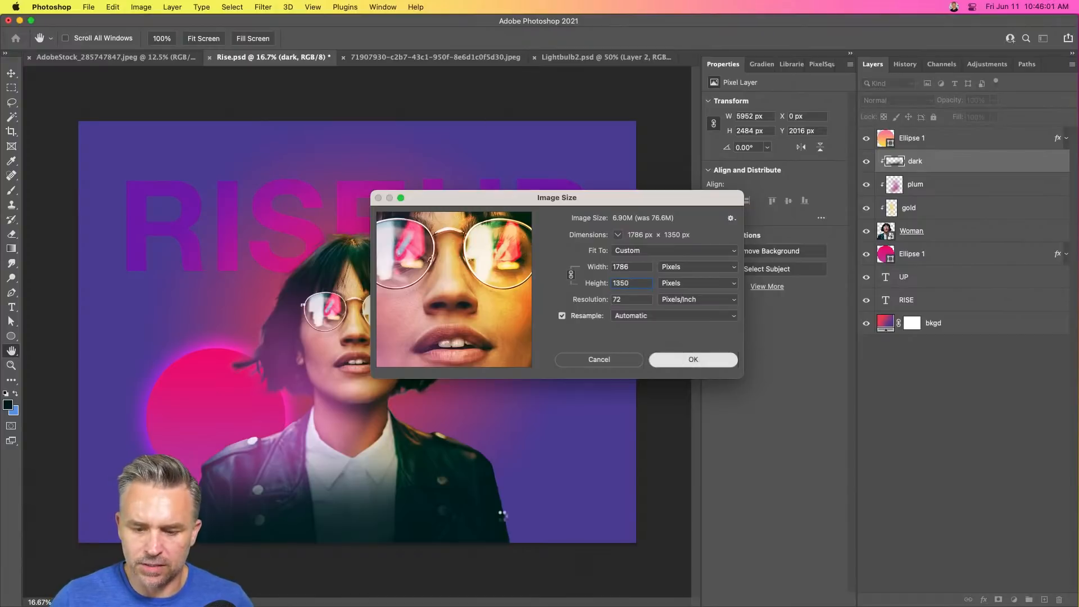
# Crop the canvas to a width of 1080 px, anchored at the bottom centre.
pyautogui.press('m')
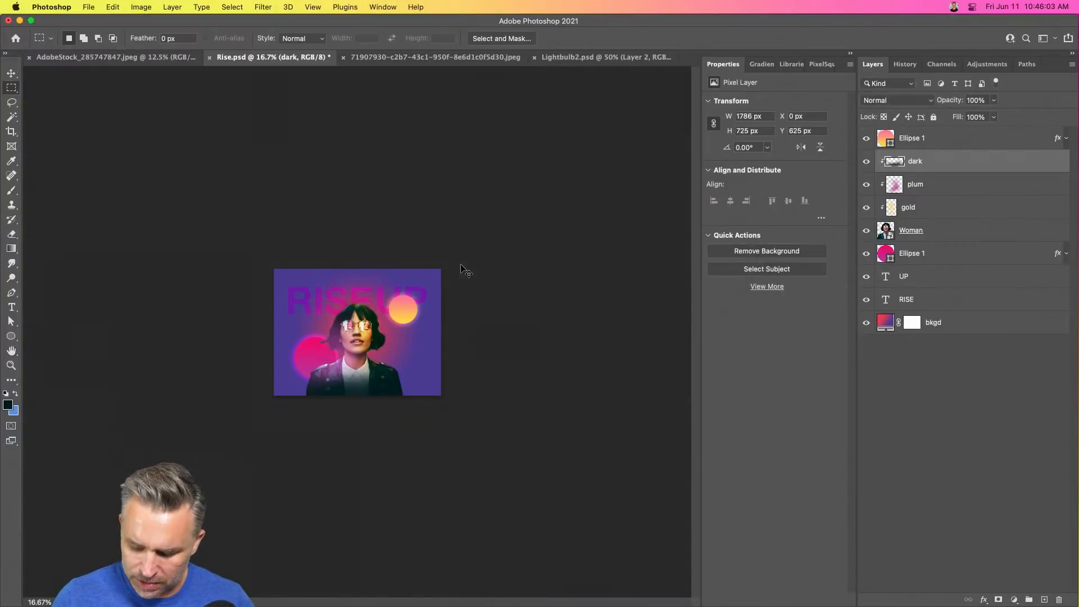
pyautogui.press('super+0')
pyautogui.click(134, 6)
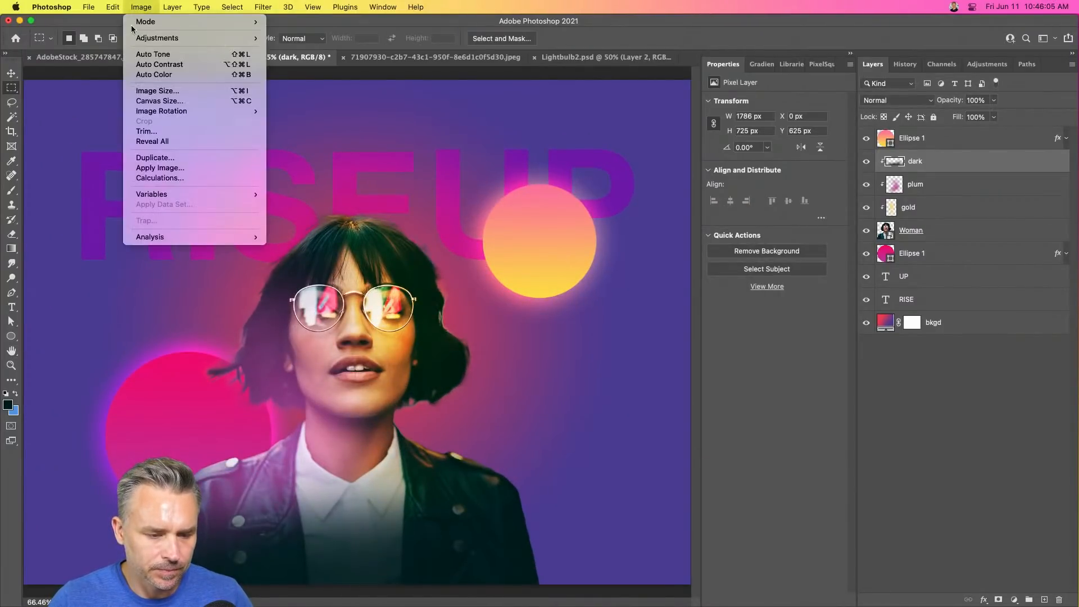
pyautogui.click(135, 101)
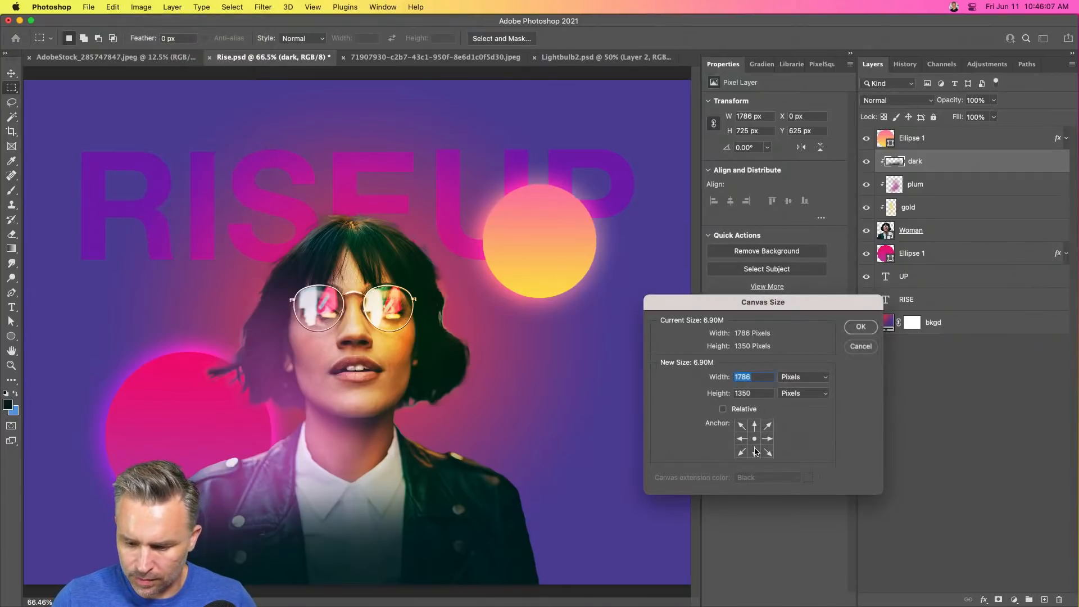
pyautogui.click(754, 451)
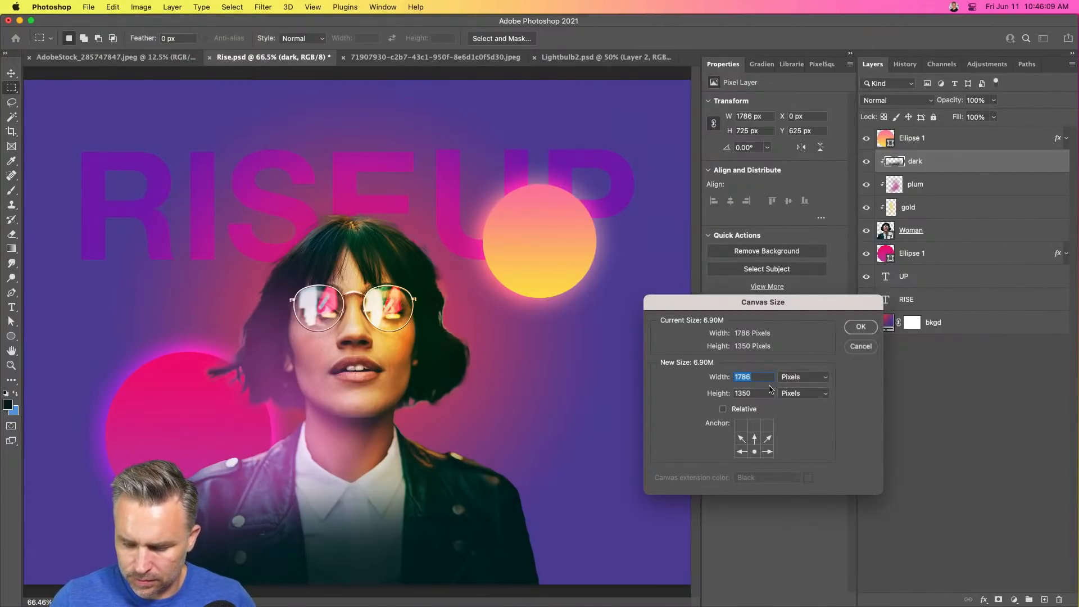
pyautogui.write('10')
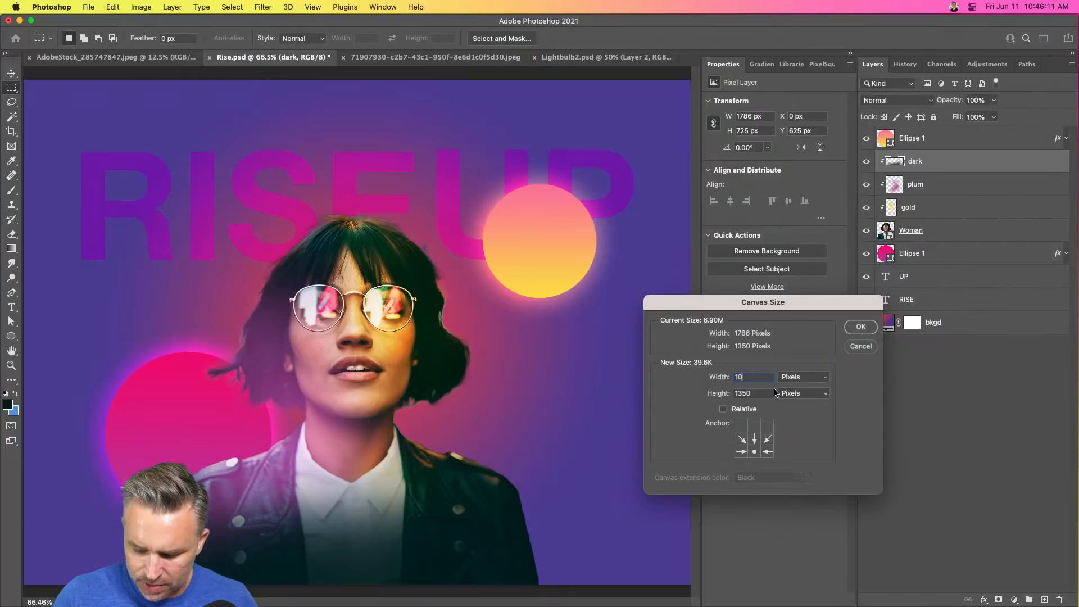
pyautogui.write('80')
pyautogui.click(854, 325)
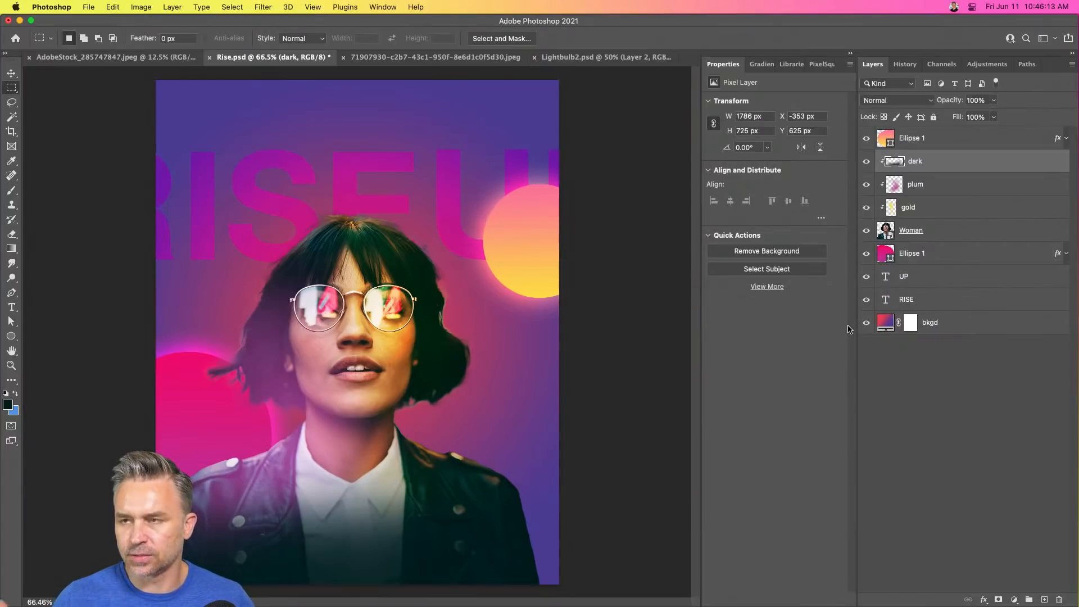
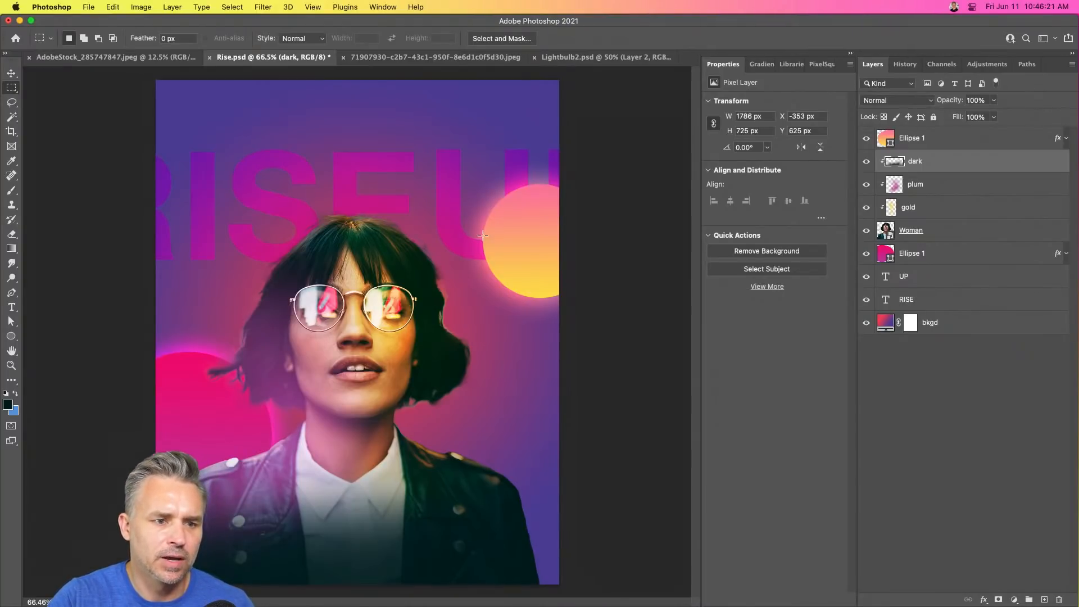
# Move the RISE text up and to the right, to about X -59 px, Y 38 px.
pyautogui.click(913, 298)
pyautogui.click(11, 72)
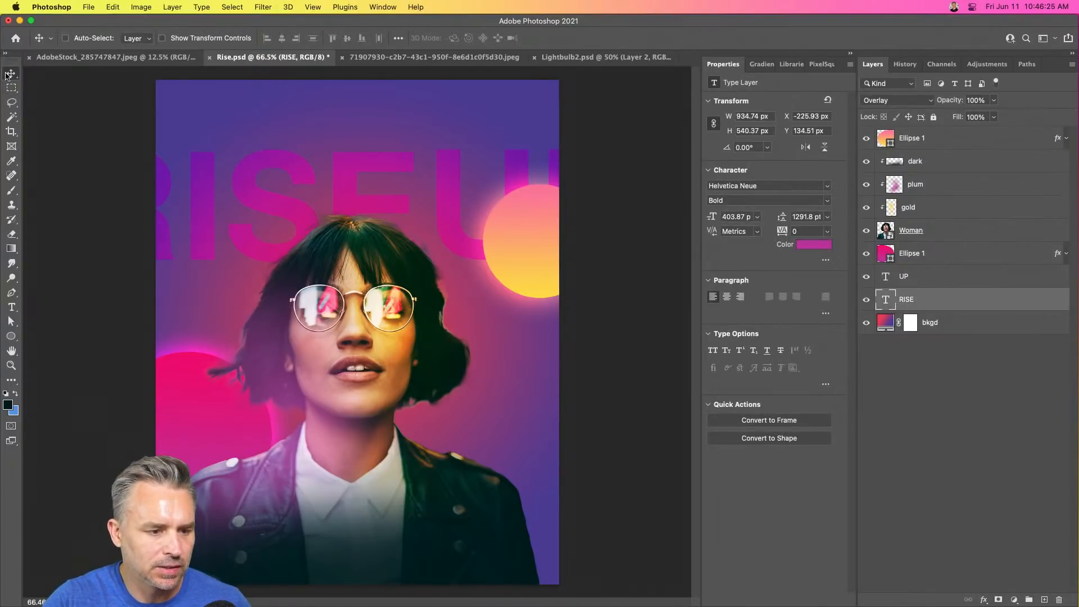
pyautogui.moveTo(187, 227); pyautogui.dragTo(247, 191)
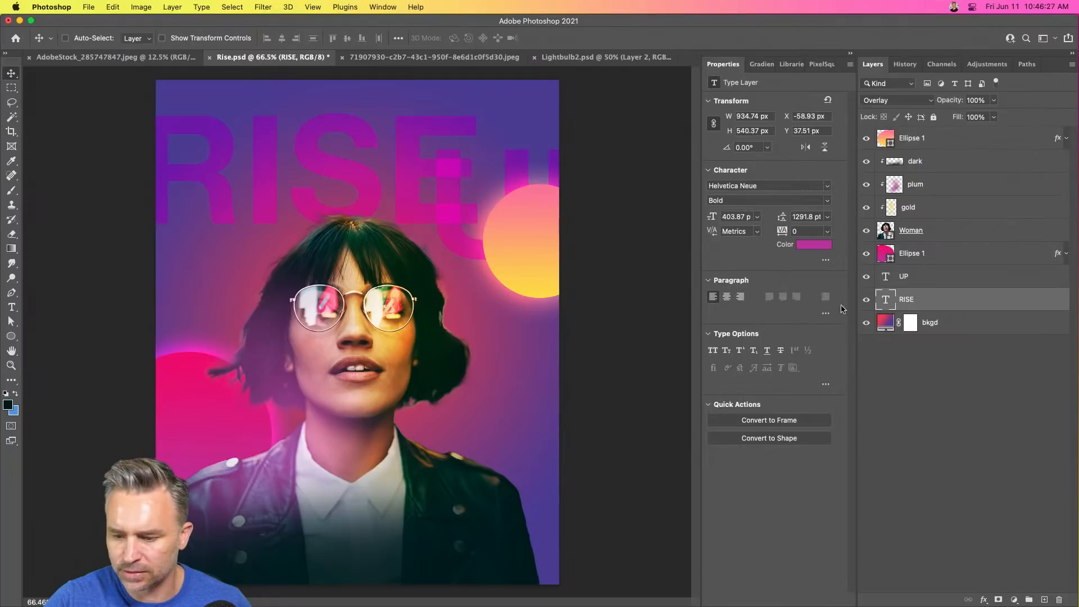
# Move the UP text below RISE behind the woman, and shift the yellow circle to about X 805 px, Y 349 px.
pyautogui.click(921, 276)
pyautogui.moveTo(494, 231); pyautogui.dragTo(412, 288)
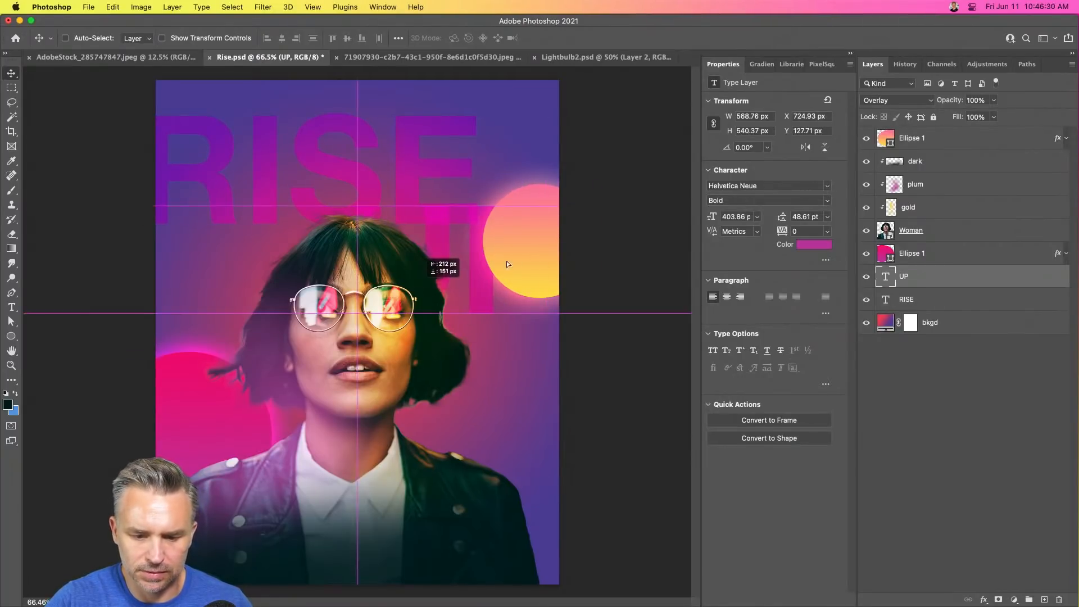
pyautogui.click(913, 139)
pyautogui.moveTo(532, 221); pyautogui.dragTo(451, 242)
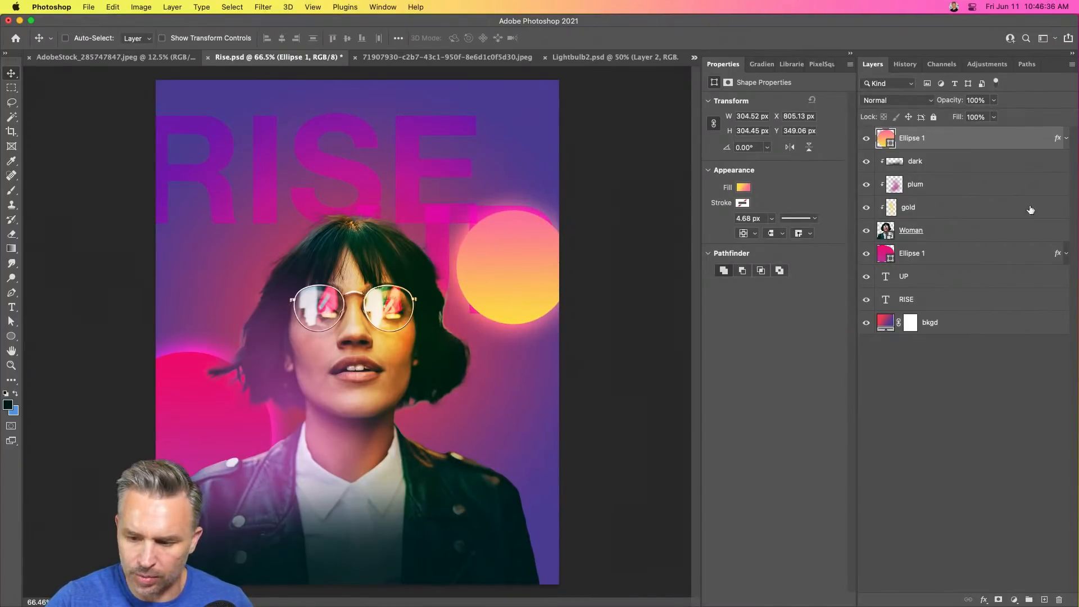
# Shift the woman slightly right and down to about X 10 px, Y 349 px, and make the dark layer active.
pyautogui.click(943, 233)
pyautogui.moveTo(257, 455); pyautogui.dragTo(306, 455)
pyautogui.press('super+z')
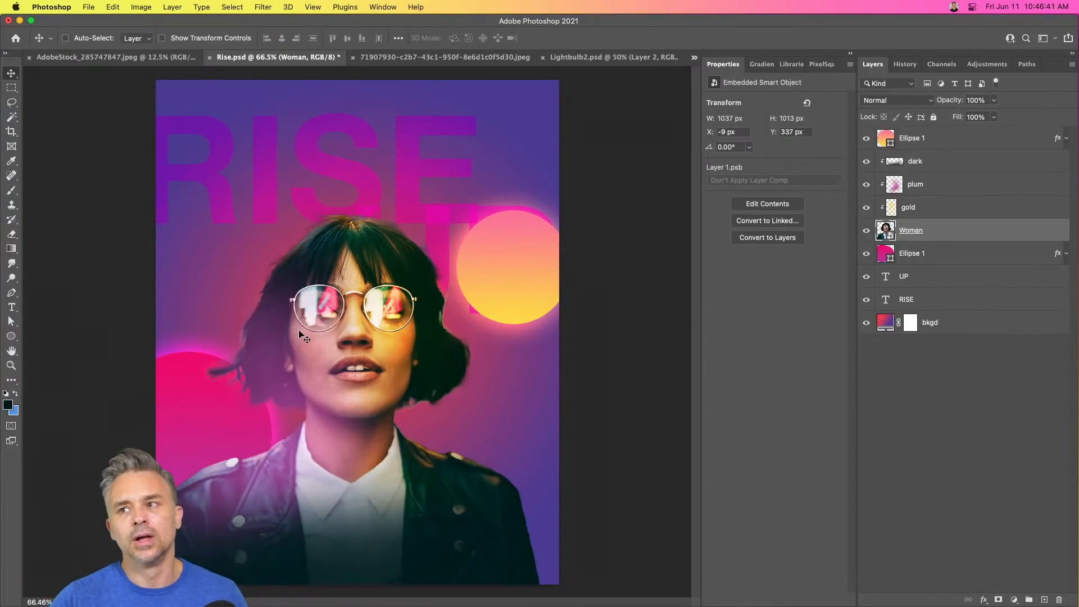
pyautogui.moveTo(332, 347)
pyautogui.mouseDown()
pyautogui.moveTo(344, 336)
pyautogui.moveTo(341, 348)
pyautogui.mouseUp()
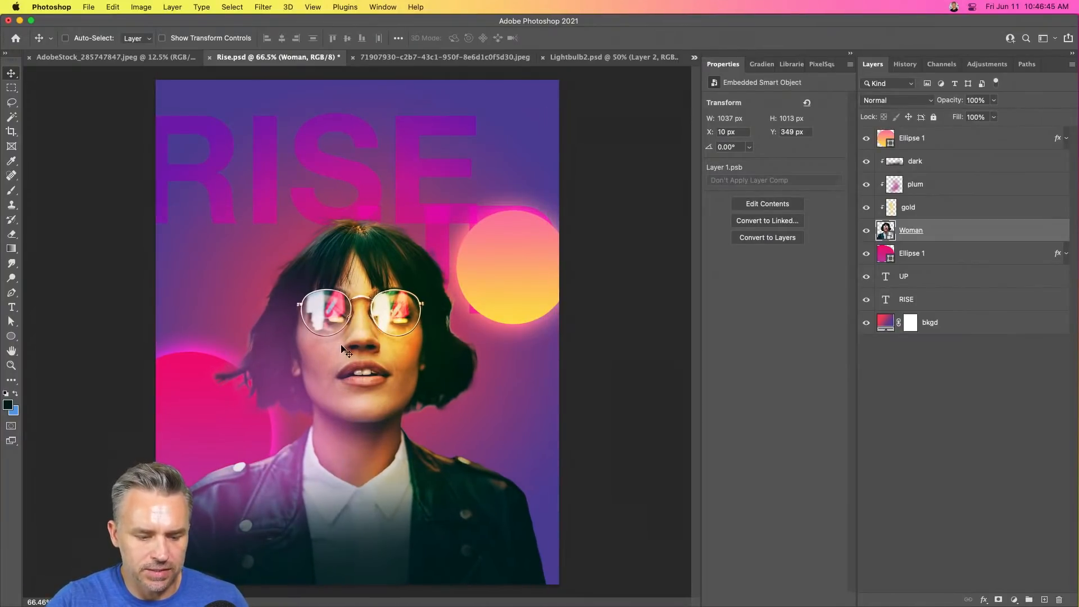
pyautogui.click(927, 163)
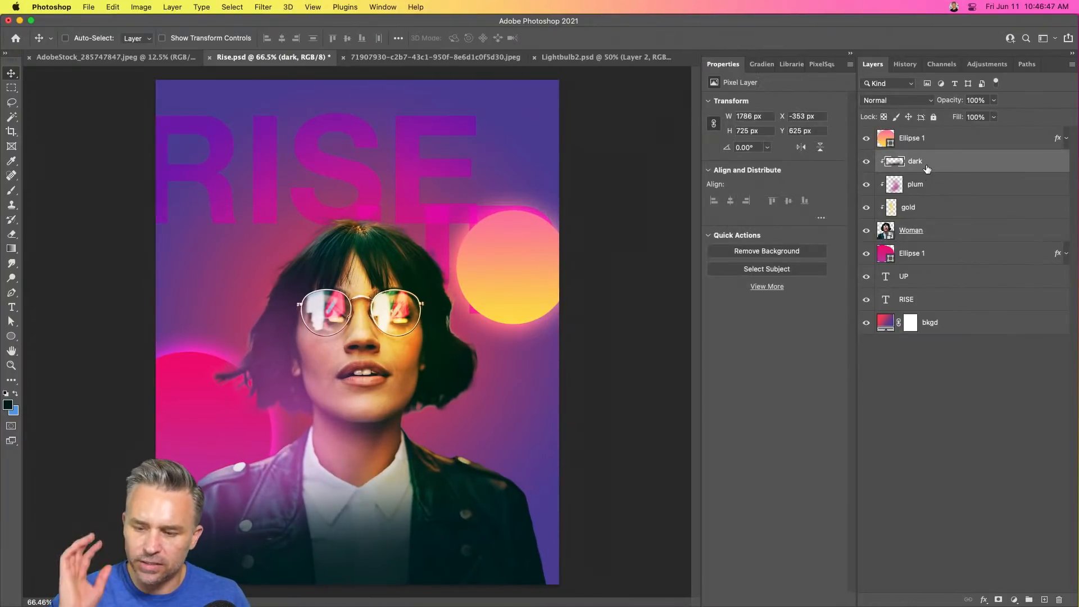
# Add a new empty layer above the dark layer and clip it to the Woman layer.
pyautogui.click(1044, 600)
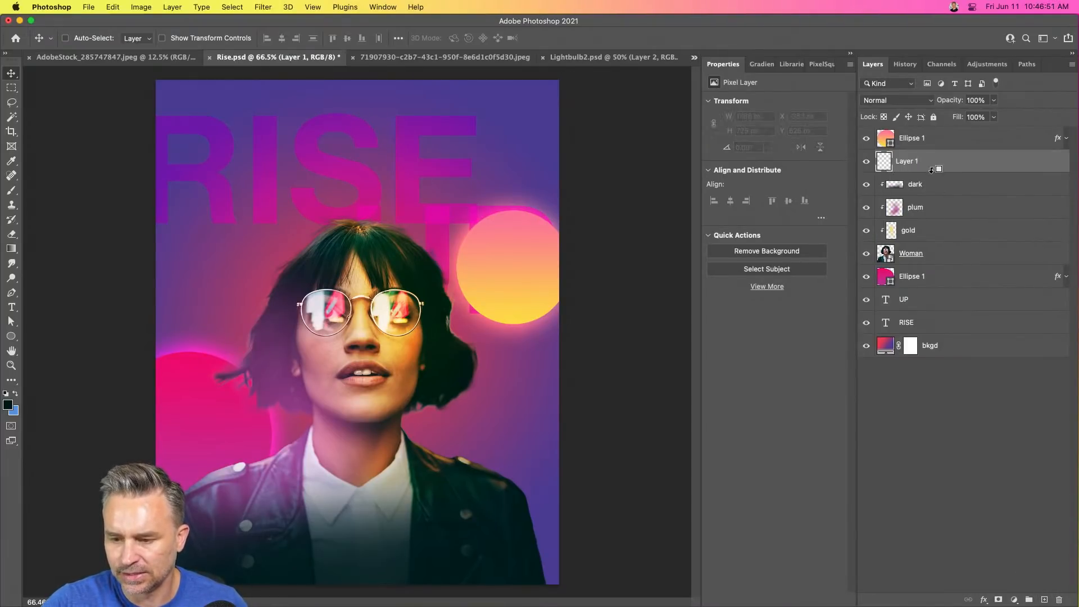
pyautogui.keyDown('alt'); pyautogui.click(934, 172); pyautogui.keyUp('alt')
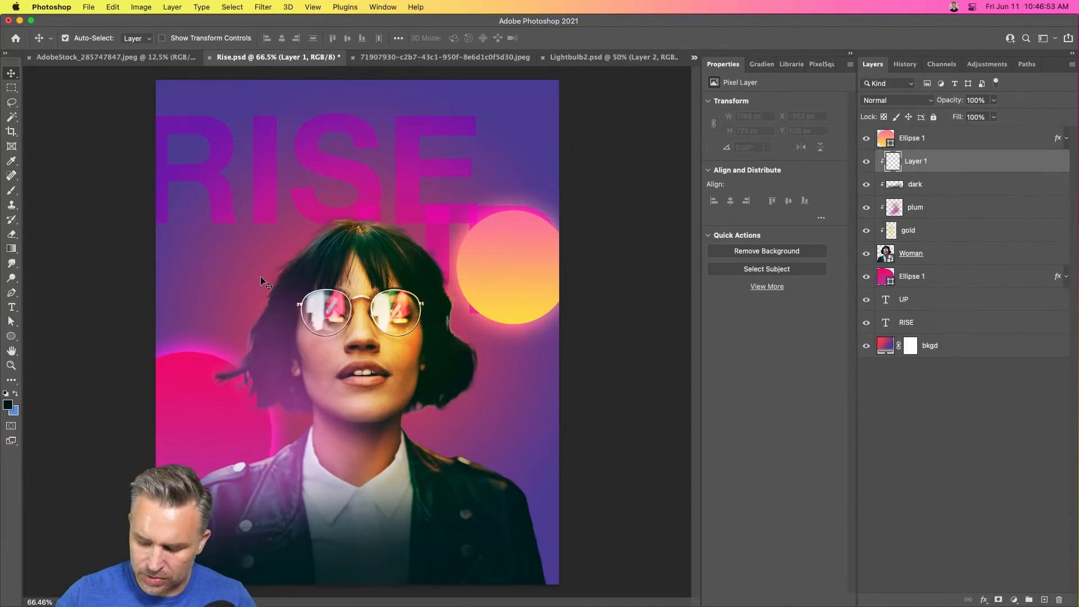
# On the Woman layer, select the glasses lens nearest the yellow circle with the Quick Selection tool.
pyautogui.press('super+equal')
pyautogui.press('super+equal')
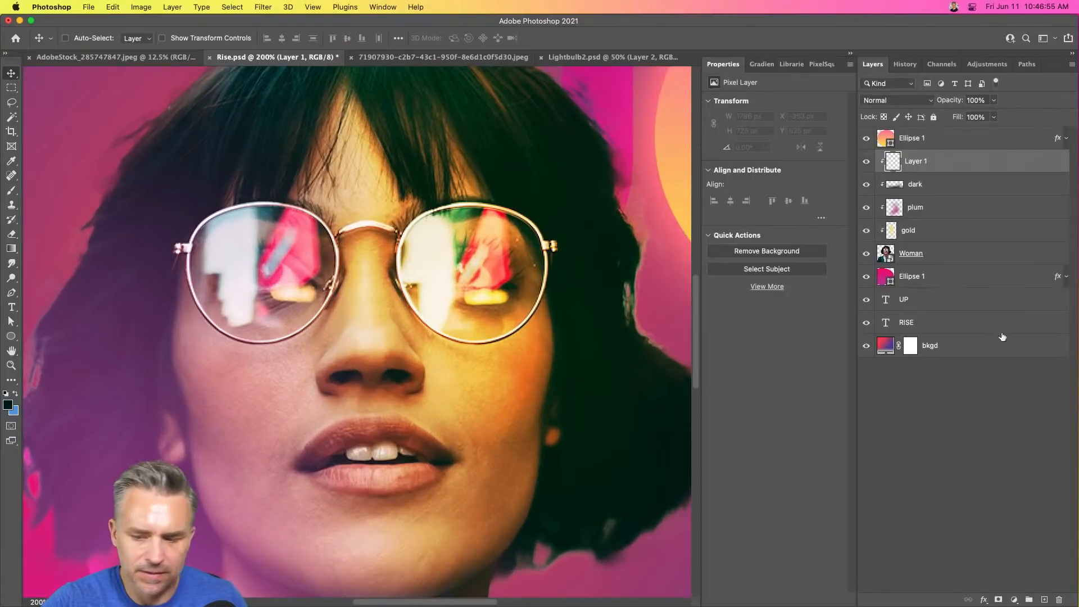
pyautogui.click(896, 253)
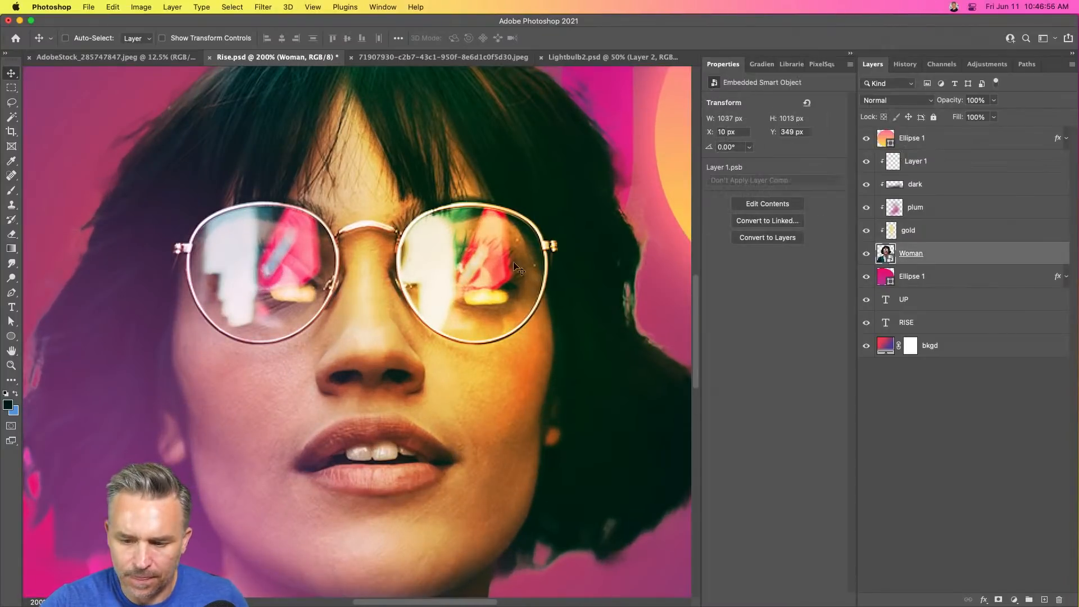
pyautogui.click(11, 116)
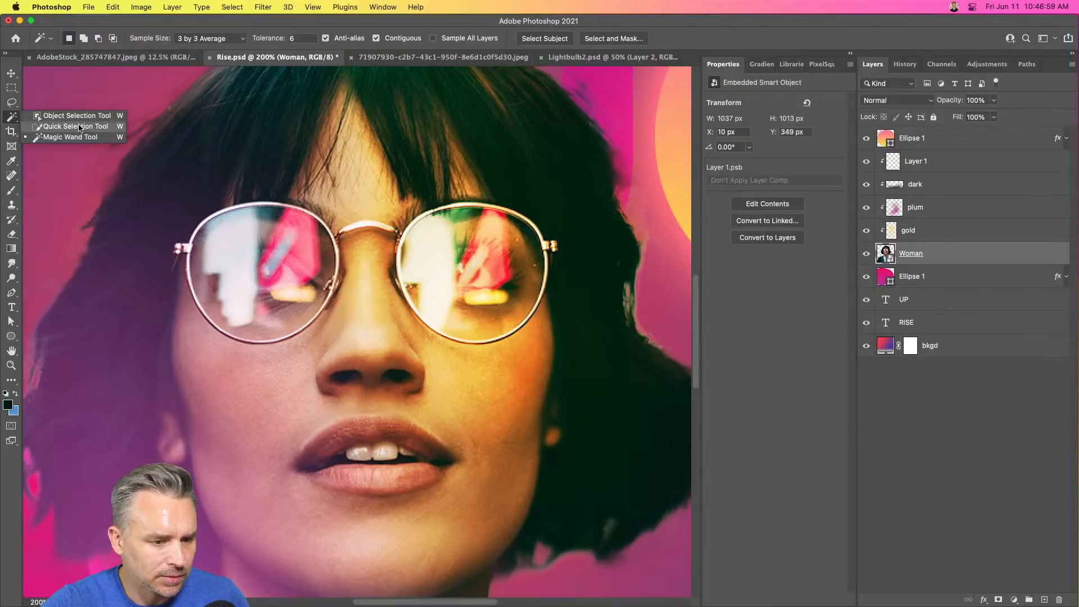
pyautogui.click(76, 126)
pyautogui.moveTo(424, 264)
pyautogui.mouseDown()
pyautogui.moveTo(454, 237)
pyautogui.moveTo(507, 262)
pyautogui.moveTo(502, 288)
pyautogui.moveTo(472, 304)
pyautogui.moveTo(458, 218)
pyautogui.mouseUp()
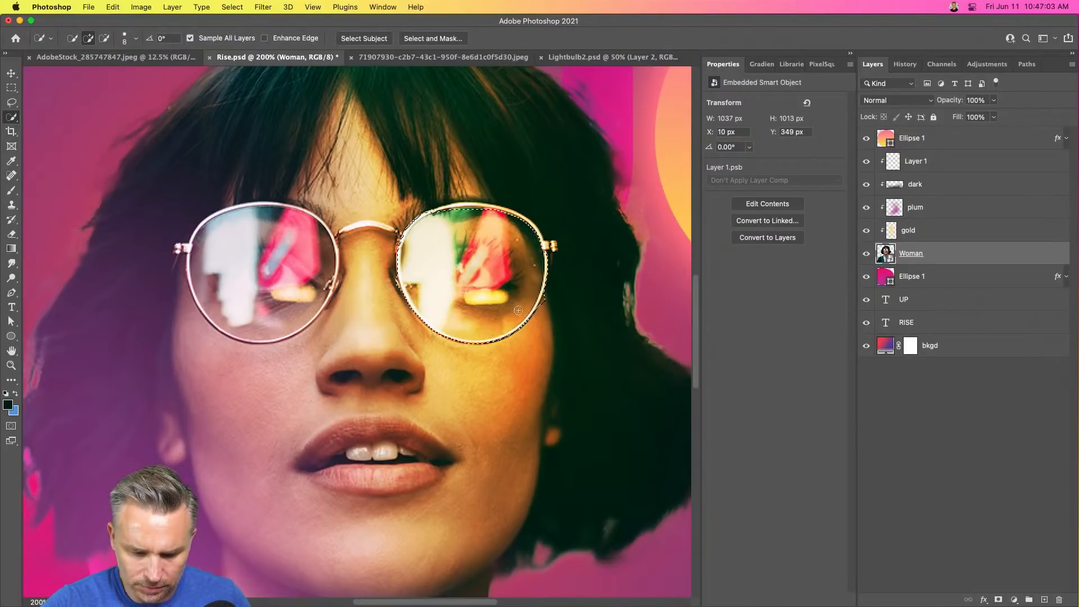
pyautogui.press('alt')
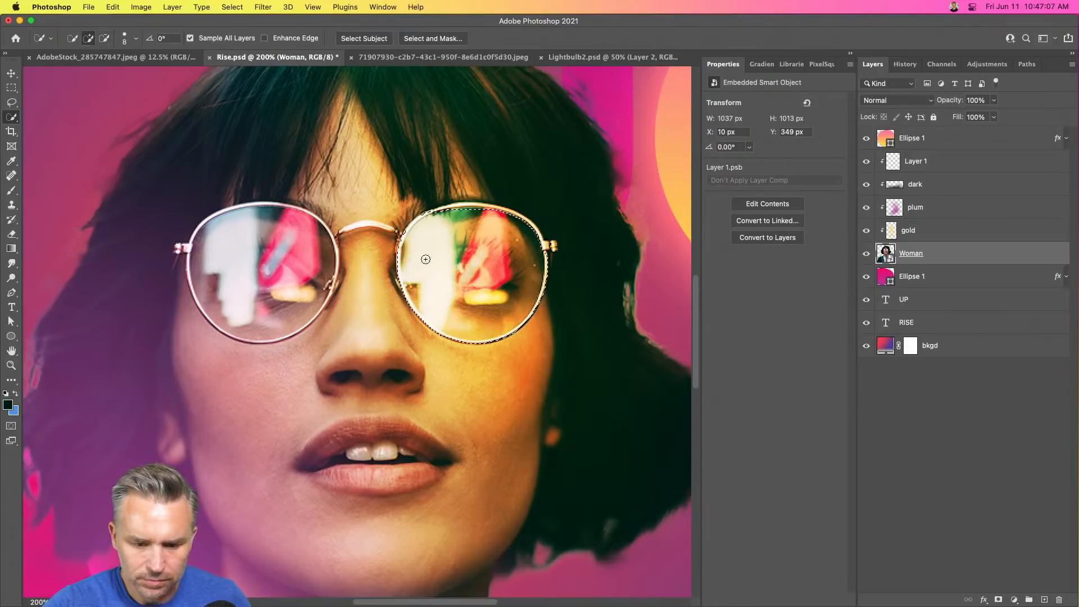
# Fill the selected lens on the new clipped layer with the foreground colour in Normal mode at 100% opacity.
pyautogui.click(933, 161)
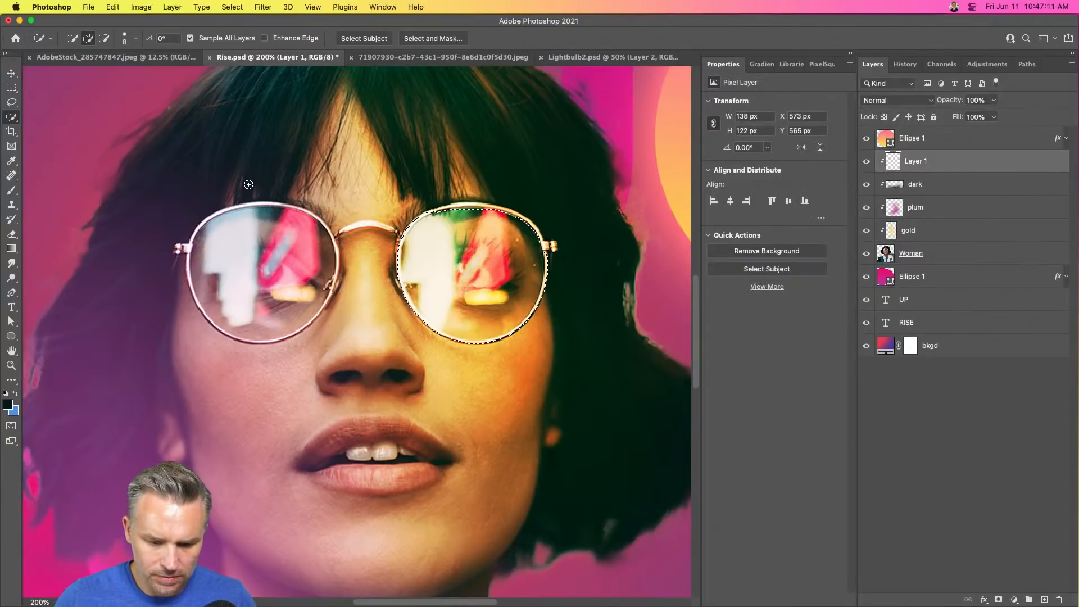
pyautogui.hotkey('shift', 'BackSpace')
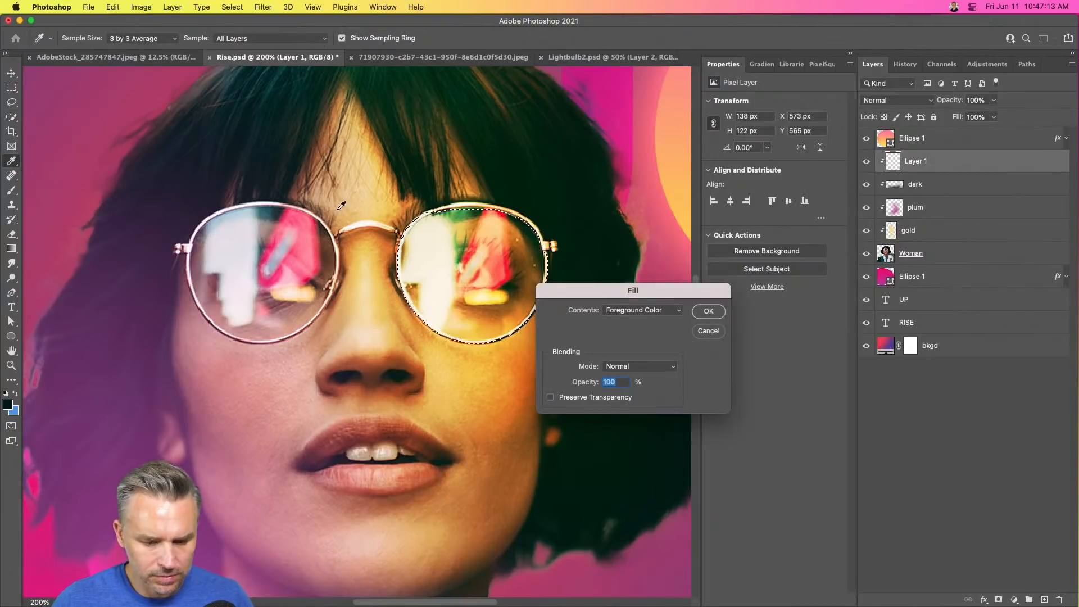
pyautogui.press('Return')
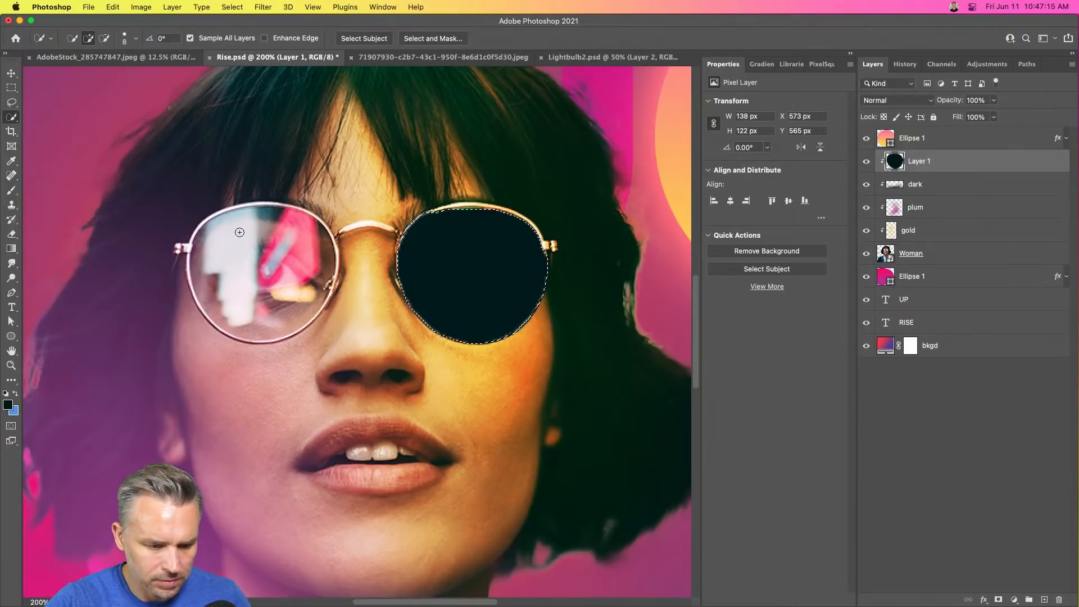
# Add the other lens to the selection, trim it to the frame, fill both with the foreground colour and deselect.
pyautogui.moveTo(239, 232)
pyautogui.mouseDown()
pyautogui.moveTo(294, 276)
pyautogui.moveTo(296, 294)
pyautogui.moveTo(251, 324)
pyautogui.moveTo(202, 279)
pyautogui.mouseUp()
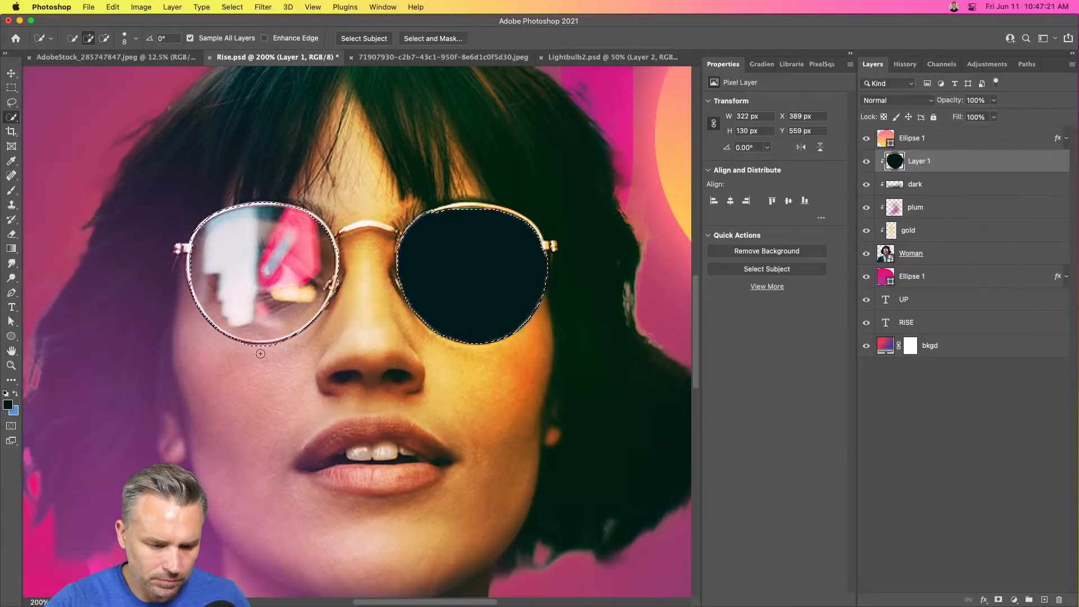
pyautogui.moveTo(268, 349)
pyautogui.mouseDown()
pyautogui.moveTo(281, 348)
pyautogui.moveTo(232, 349)
pyautogui.mouseUp()
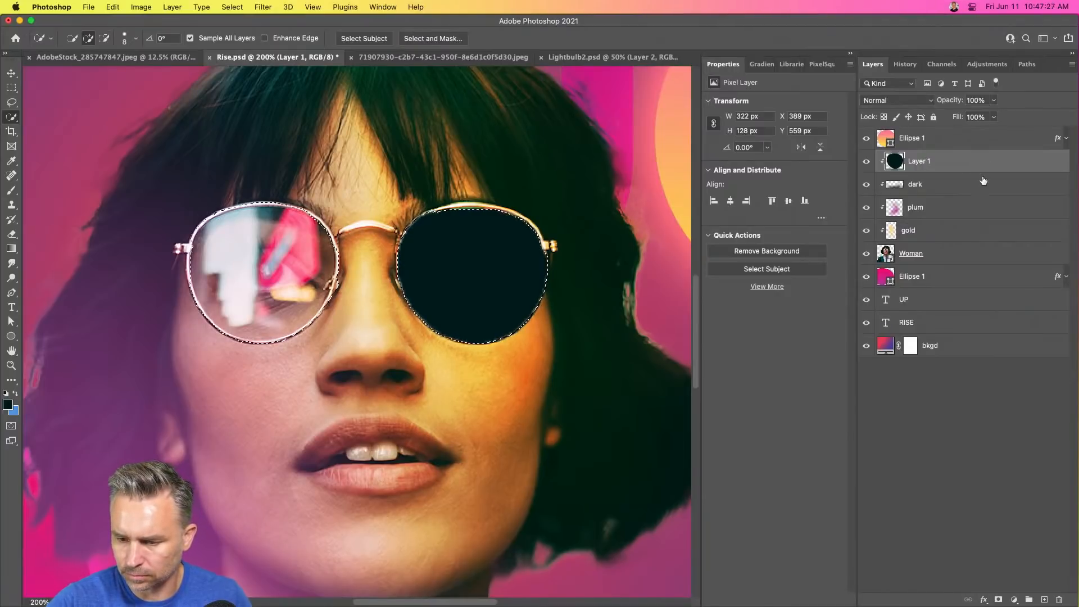
pyautogui.hotkey('shift', 'BackSpace')
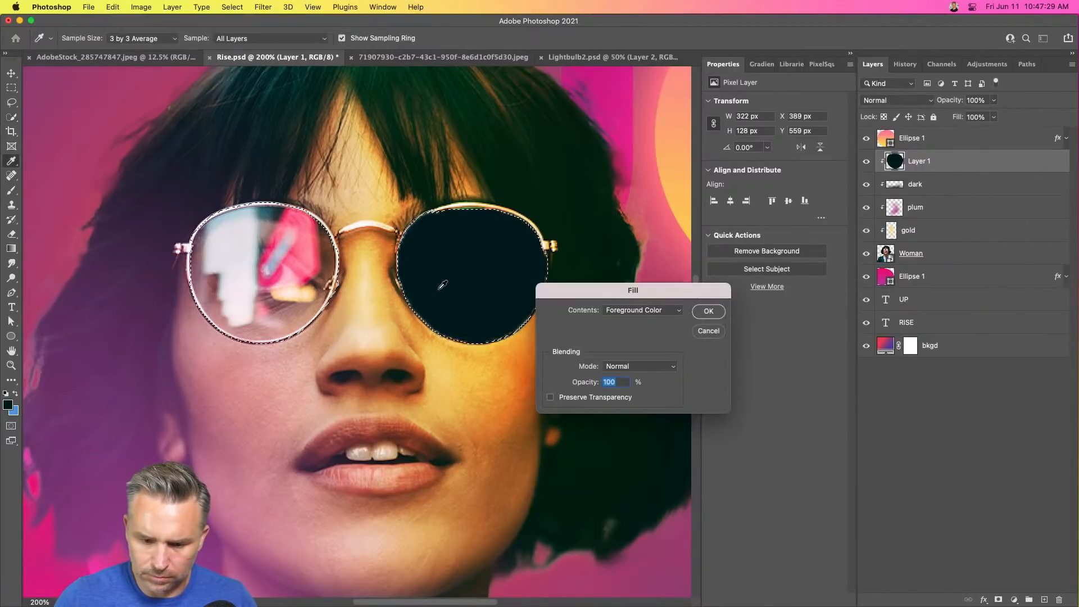
pyautogui.press('Return')
pyautogui.press('super+d')
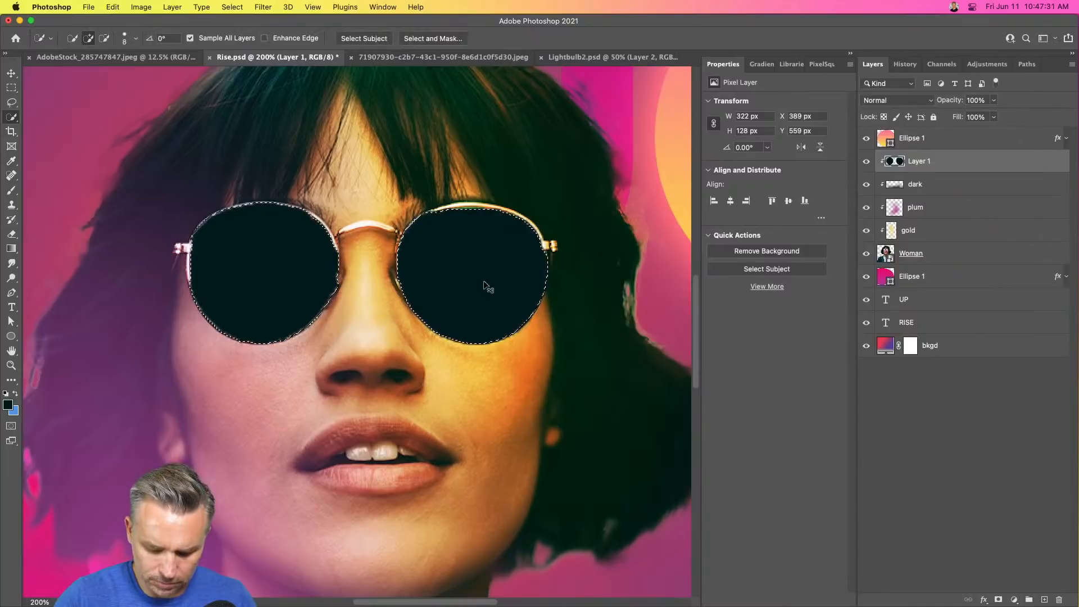
# Add a Gradient Overlay effect to the lens layer using the orange-to-pink-to-purple Red_07 preset.
pyautogui.doubleClick(990, 161)
pyautogui.scroll(-2, 548, 317)
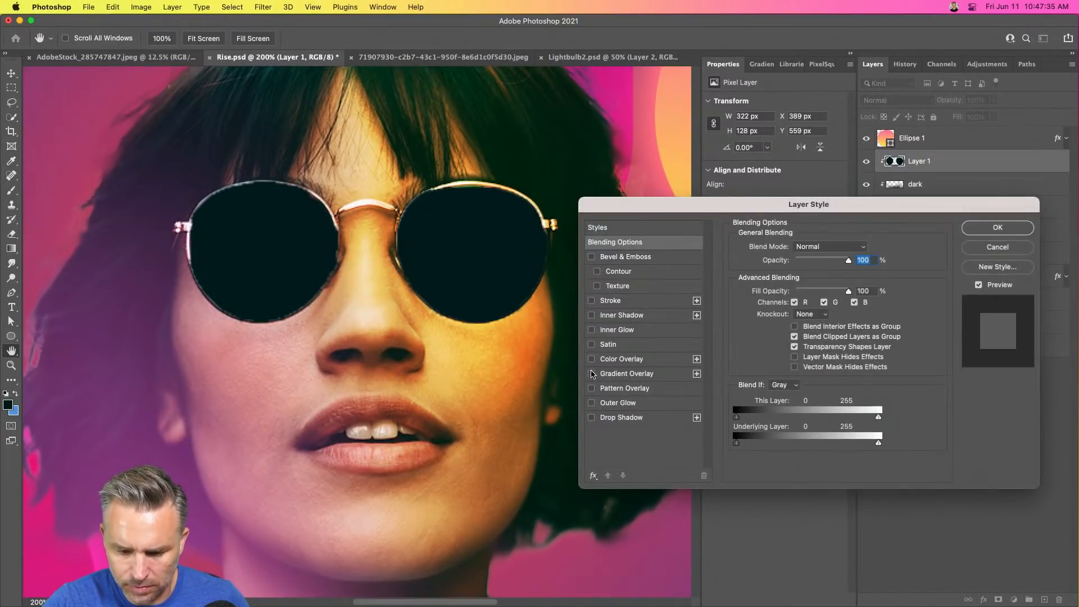
pyautogui.click(591, 374)
pyautogui.click(618, 374)
pyautogui.click(798, 272)
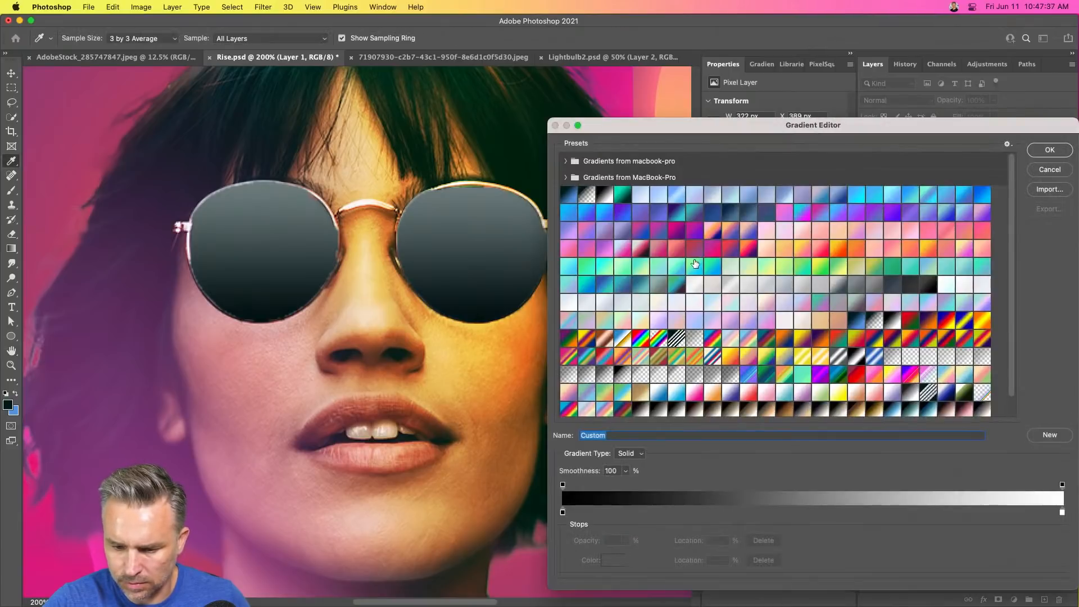
pyautogui.click(708, 232)
pyautogui.click(746, 251)
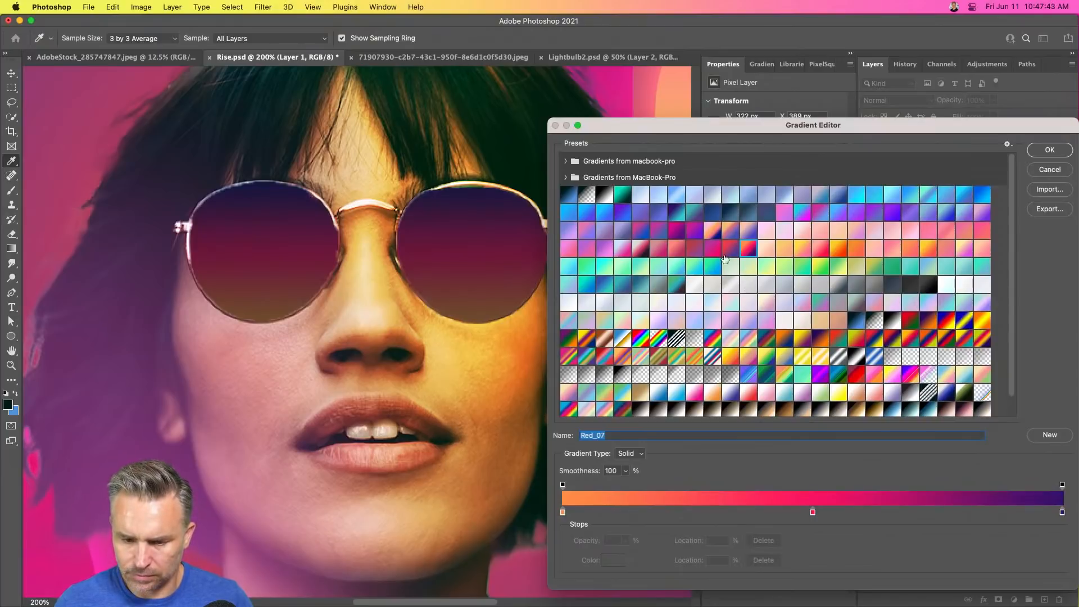
pyautogui.moveTo(782, 127); pyautogui.dragTo(682, 55)
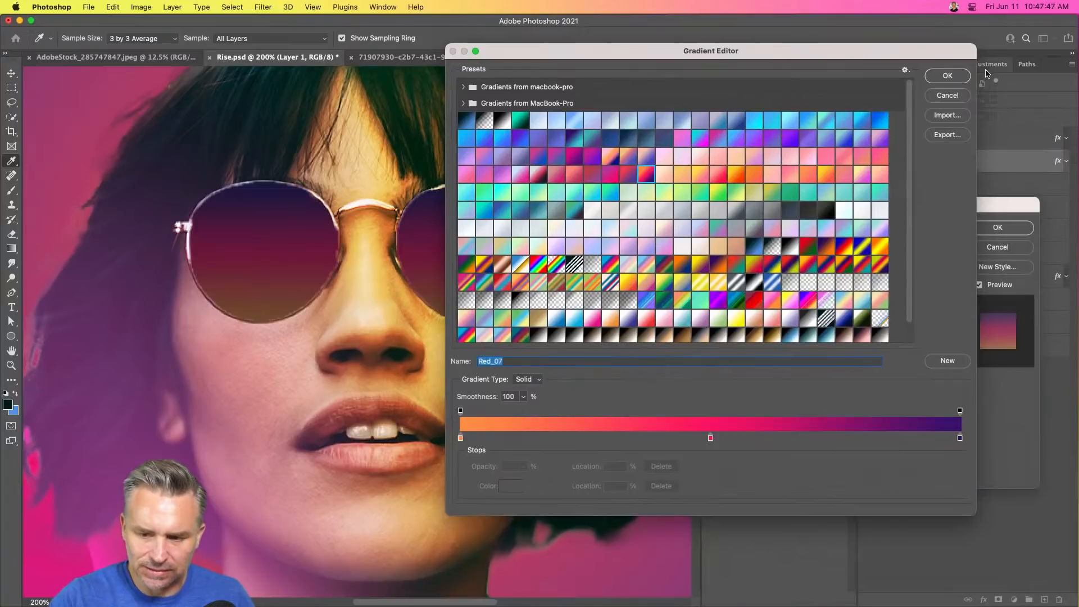
pyautogui.click(947, 75)
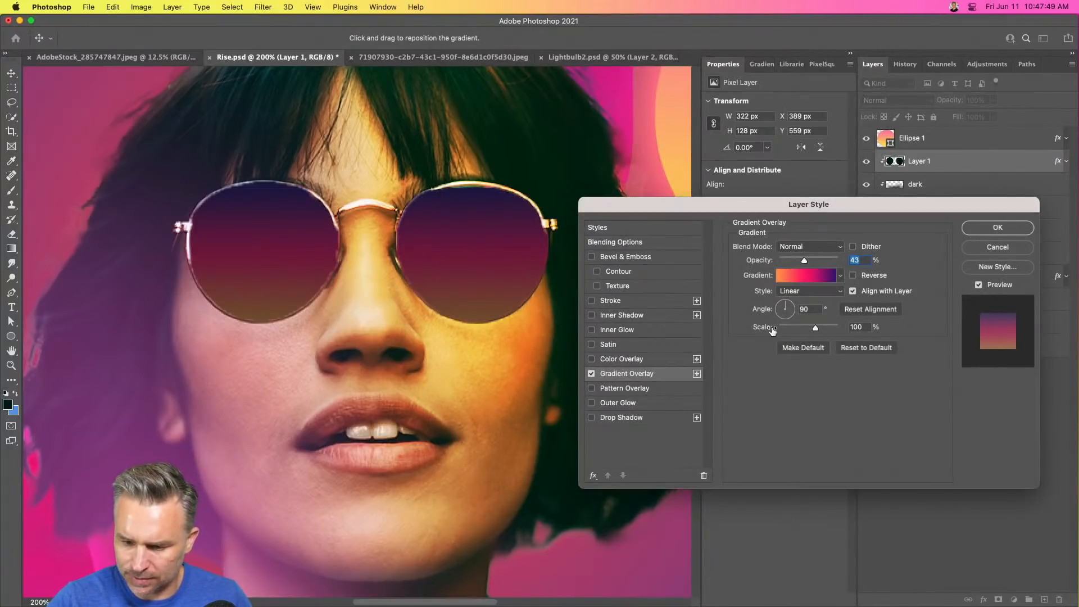
# Set the lens gradient overlay to a -180° angle, 100% opacity and 51% scale.
pyautogui.click(781, 309)
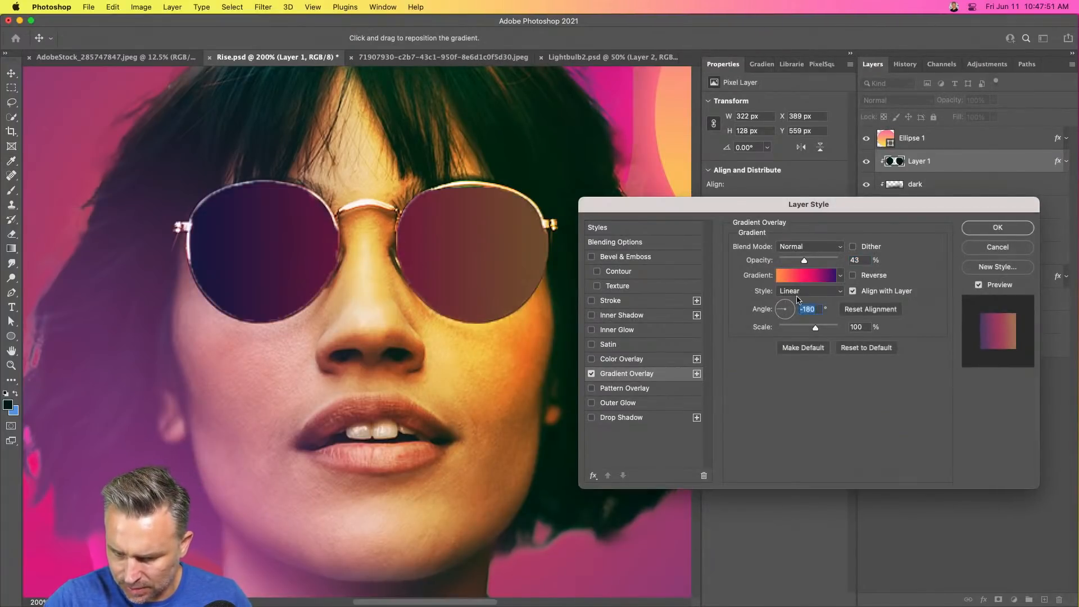
pyautogui.click(805, 292)
pyautogui.click(817, 402)
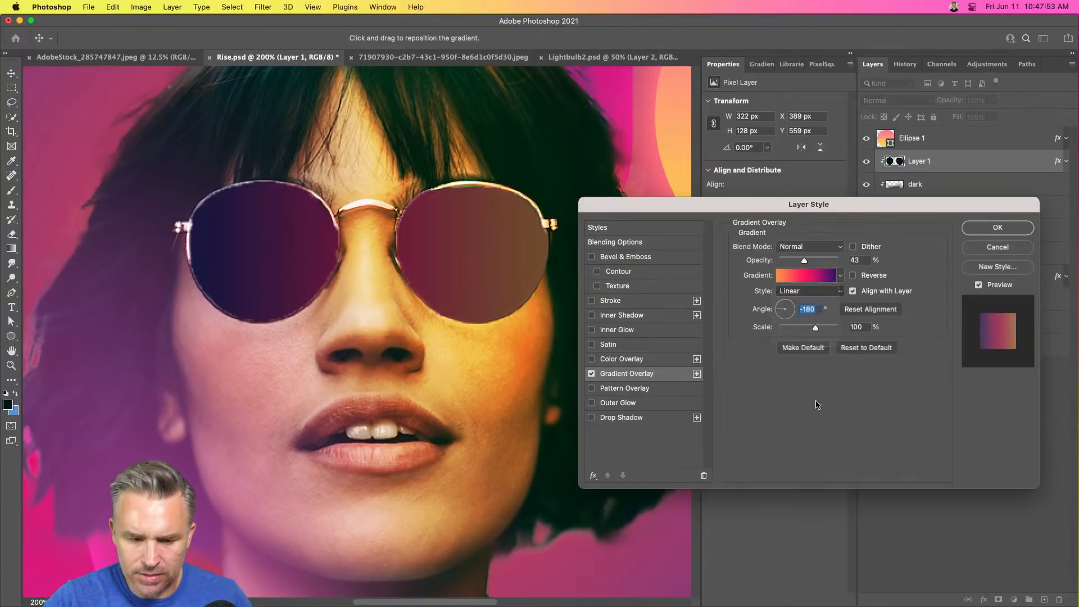
pyautogui.moveTo(631, 206); pyautogui.dragTo(553, 158)
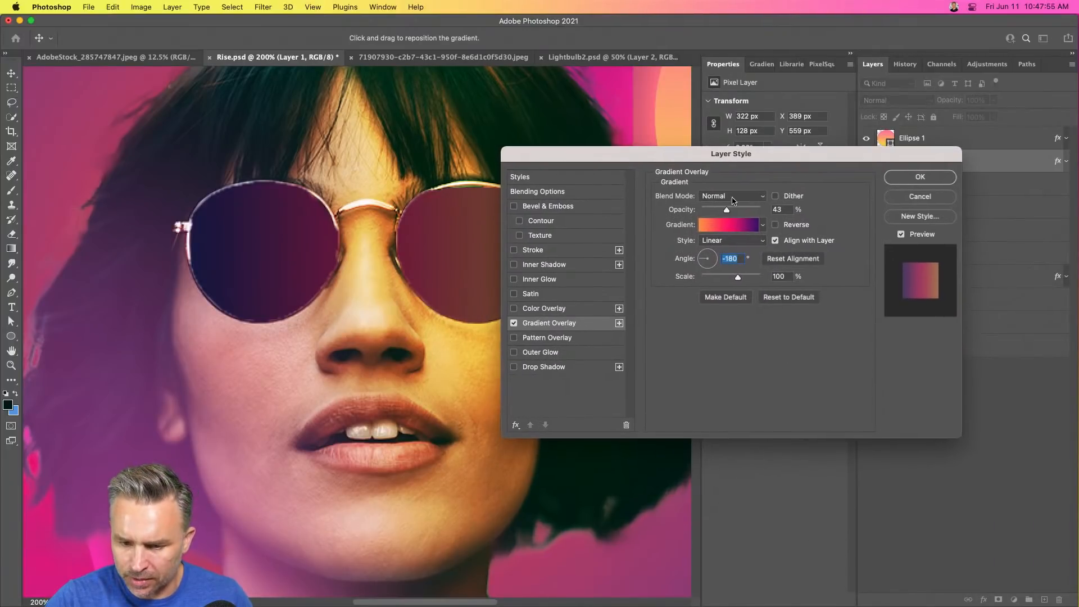
pyautogui.moveTo(731, 211); pyautogui.dragTo(764, 212)
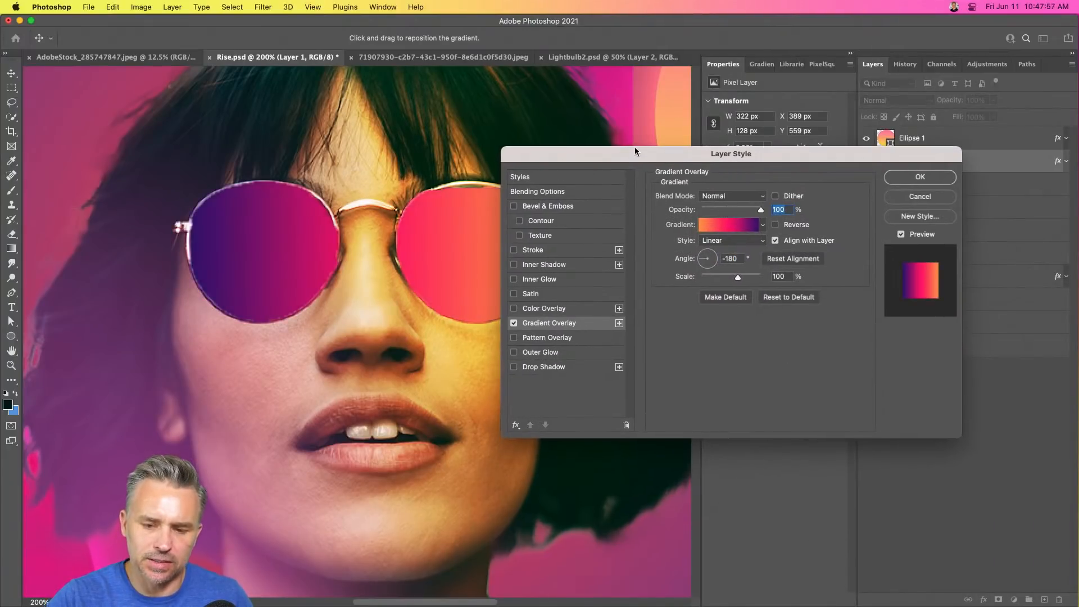
pyautogui.moveTo(635, 148); pyautogui.dragTo(695, 136)
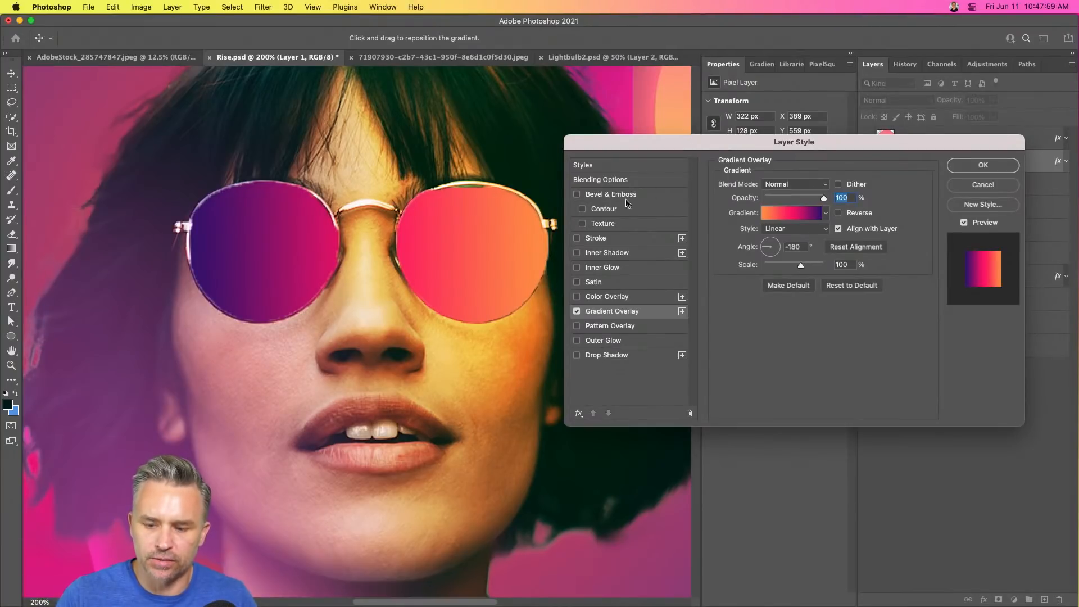
pyautogui.moveTo(801, 264); pyautogui.dragTo(779, 270)
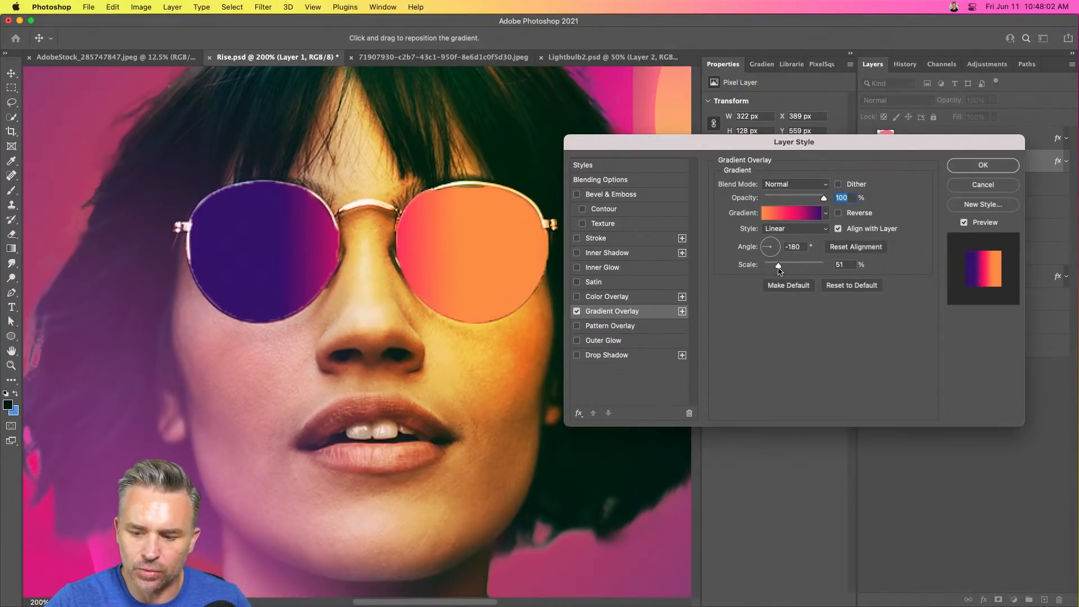
# Try the Reflected, Diamond and Angle styles on the lens gradient overlay.
pyautogui.click(777, 231)
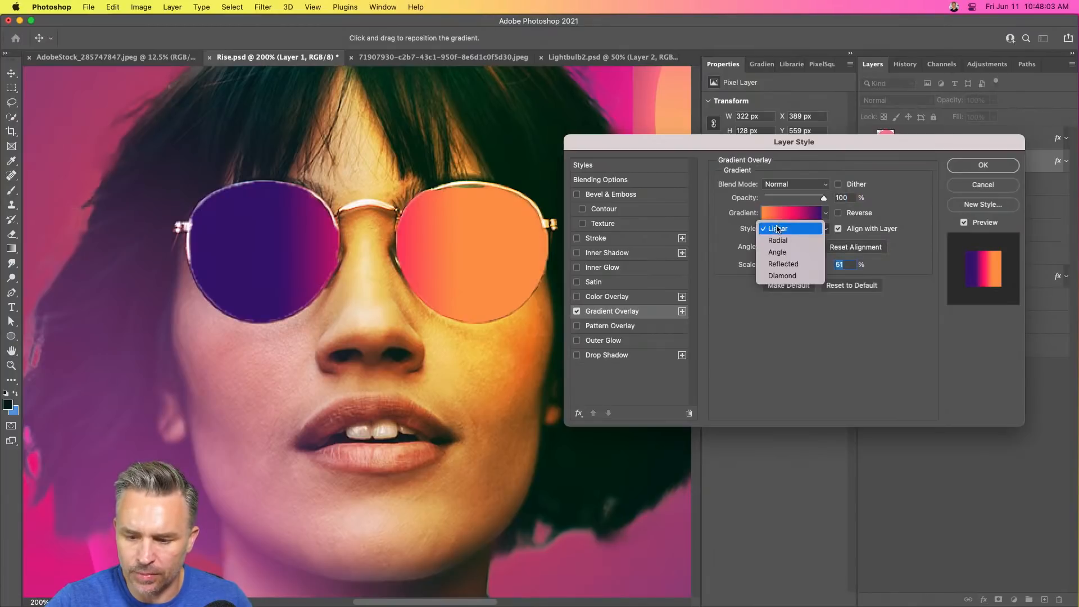
pyautogui.click(787, 263)
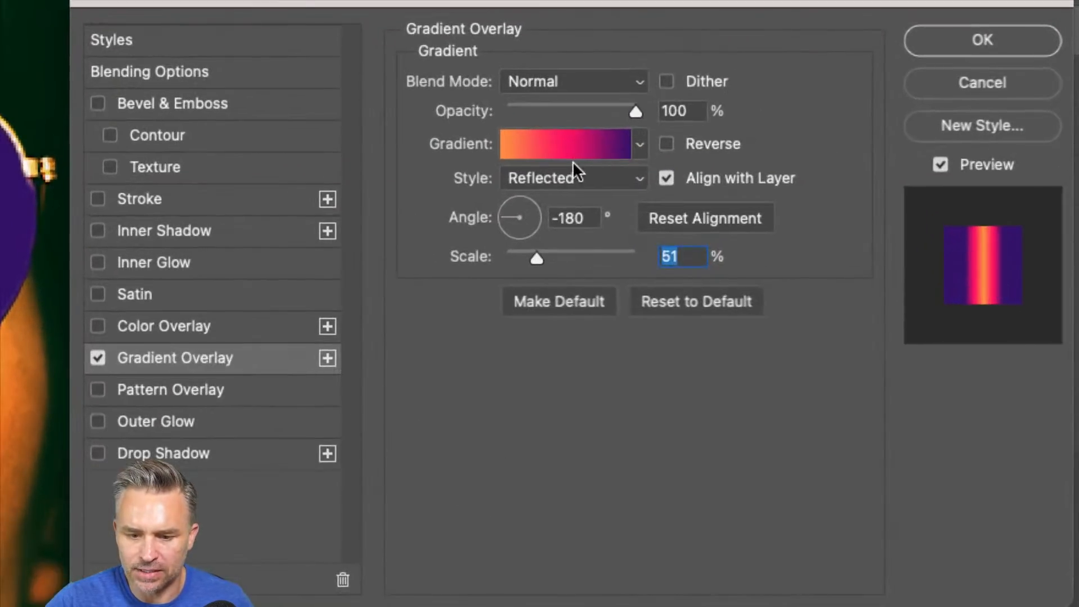
pyautogui.click(576, 171)
pyautogui.click(573, 207)
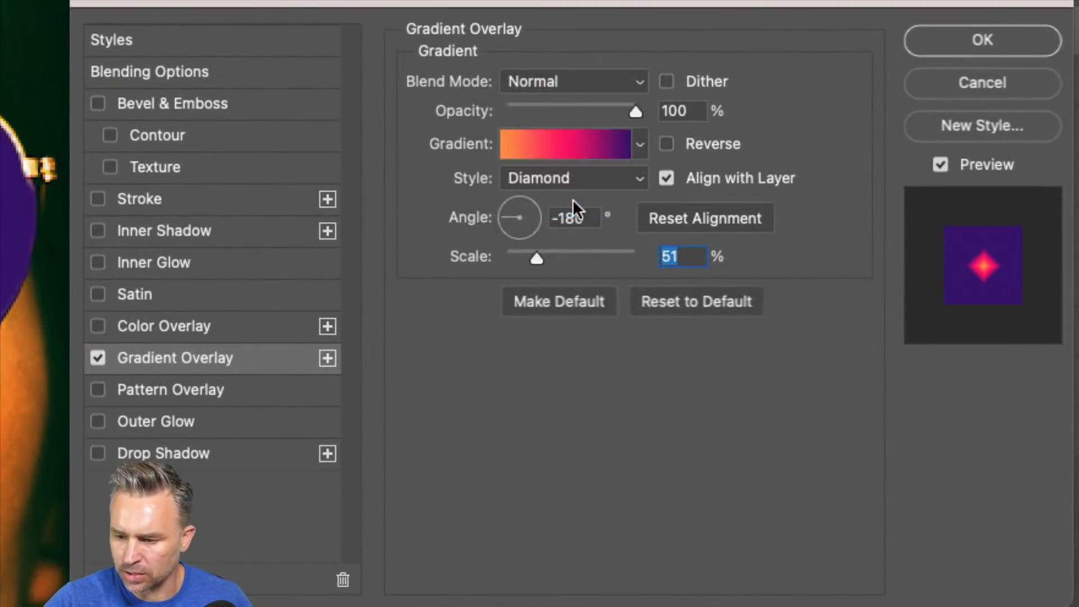
pyautogui.click(571, 181)
pyautogui.click(574, 130)
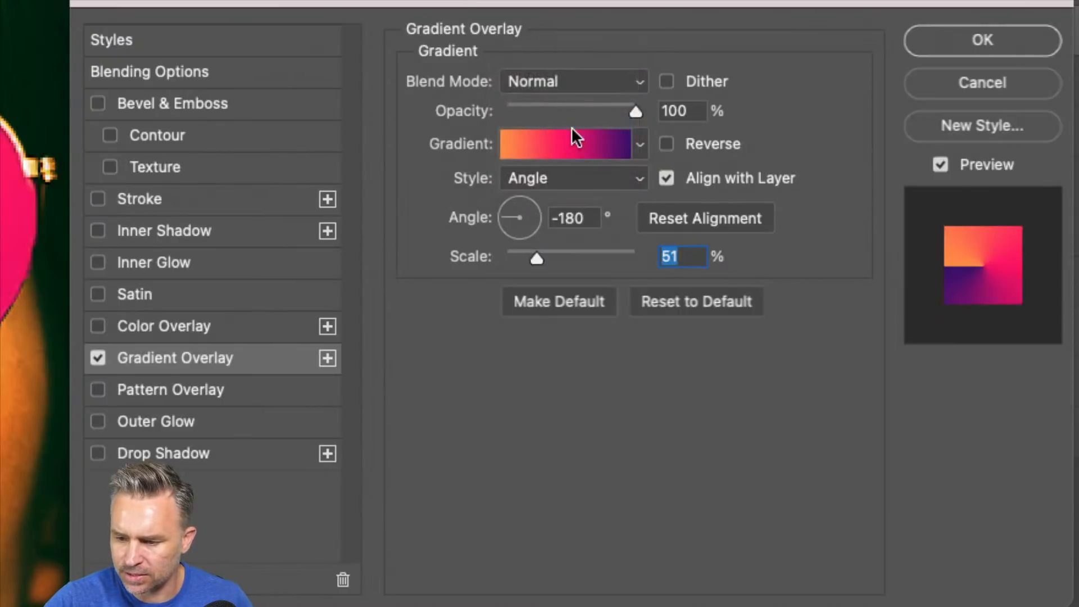
pyautogui.click(576, 181)
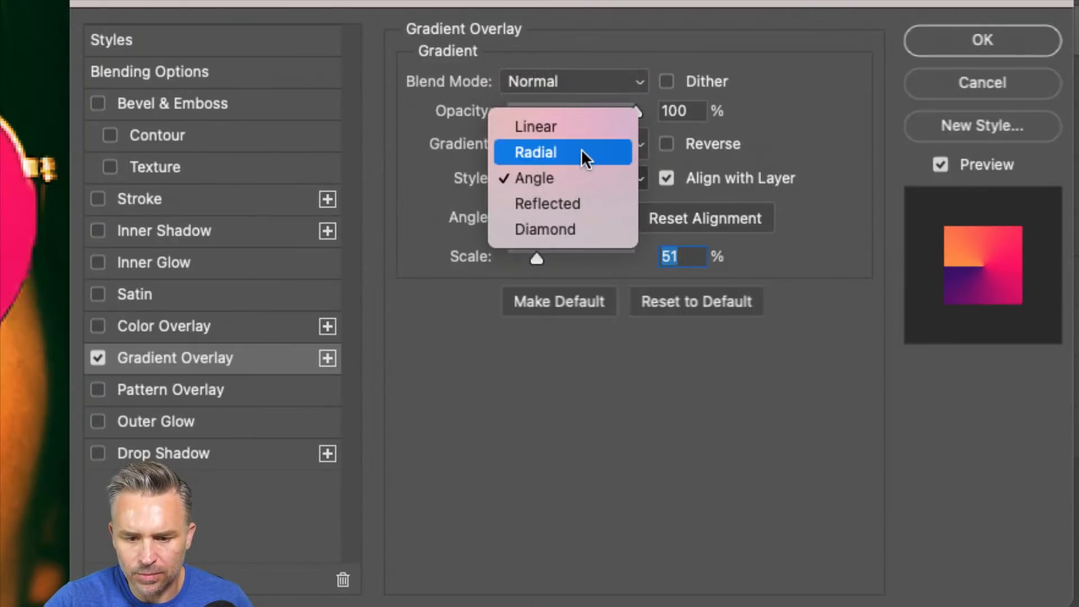
# Try the Reflected and Diamond gradient overlay styles on the lenses, then use Reflected at an angle of 141°.
pyautogui.click(584, 203)
pyautogui.click(591, 185)
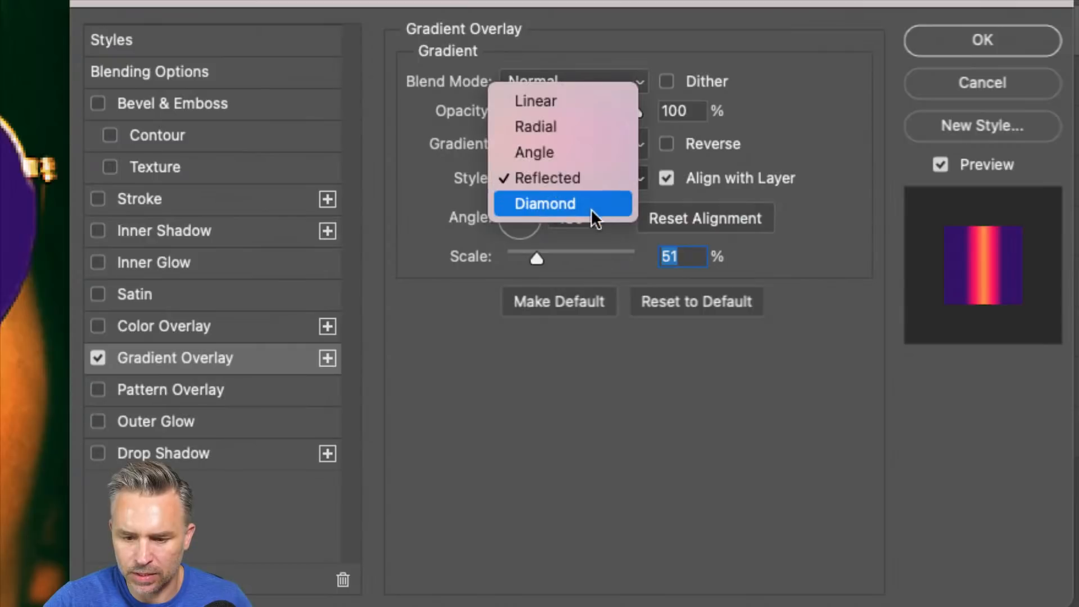
pyautogui.click(592, 205)
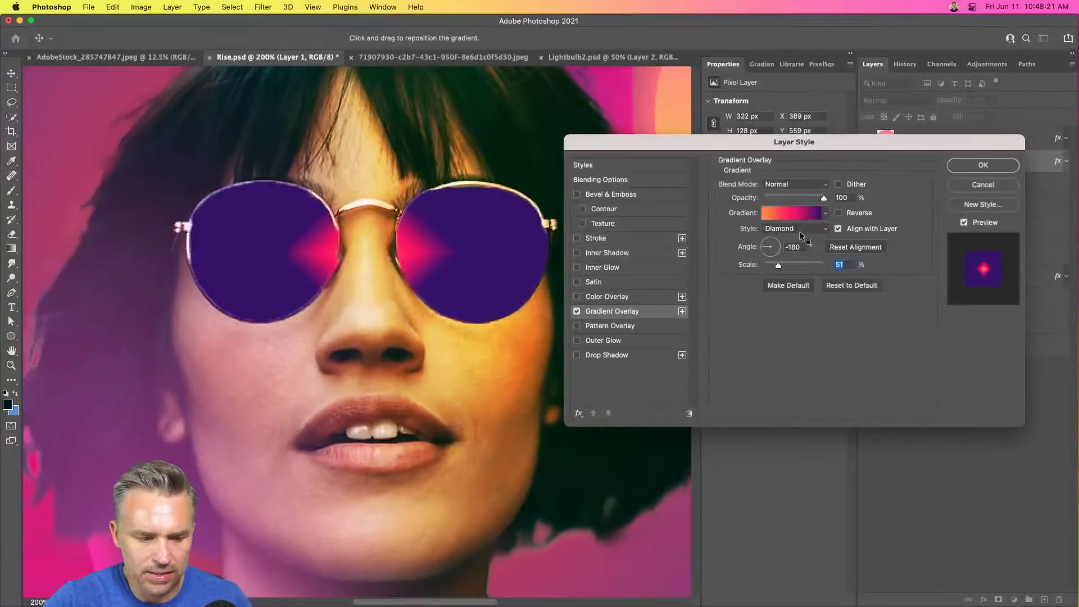
pyautogui.click(796, 230)
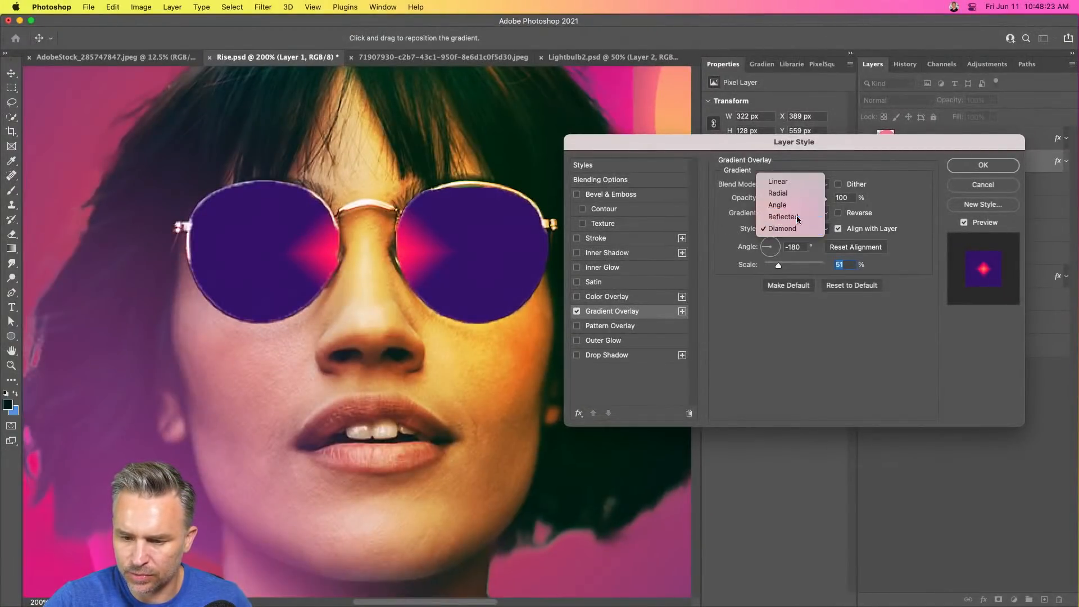
pyautogui.click(798, 220)
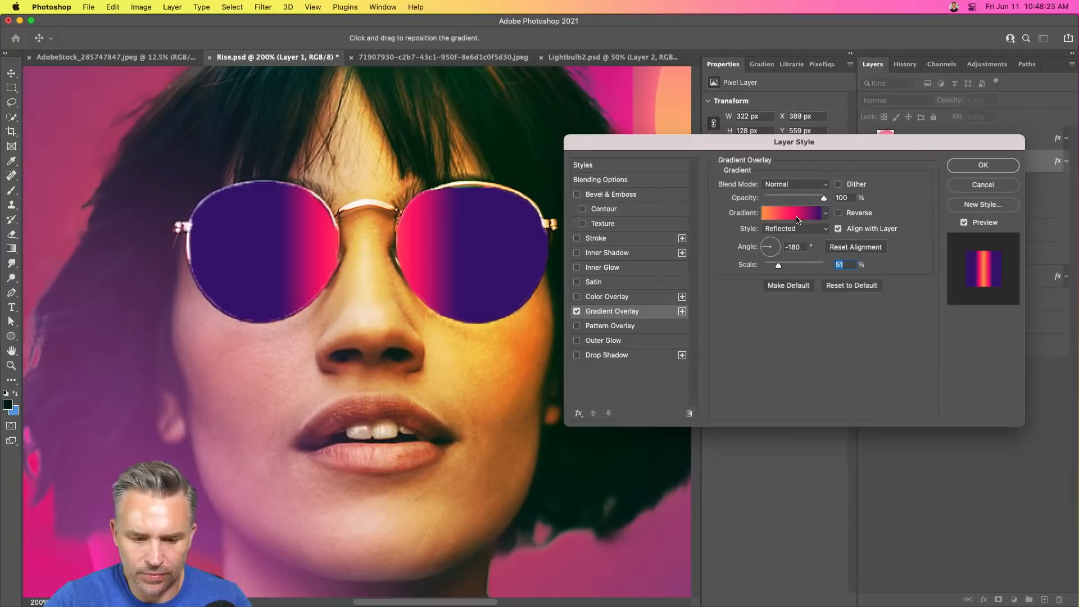
pyautogui.click(767, 246)
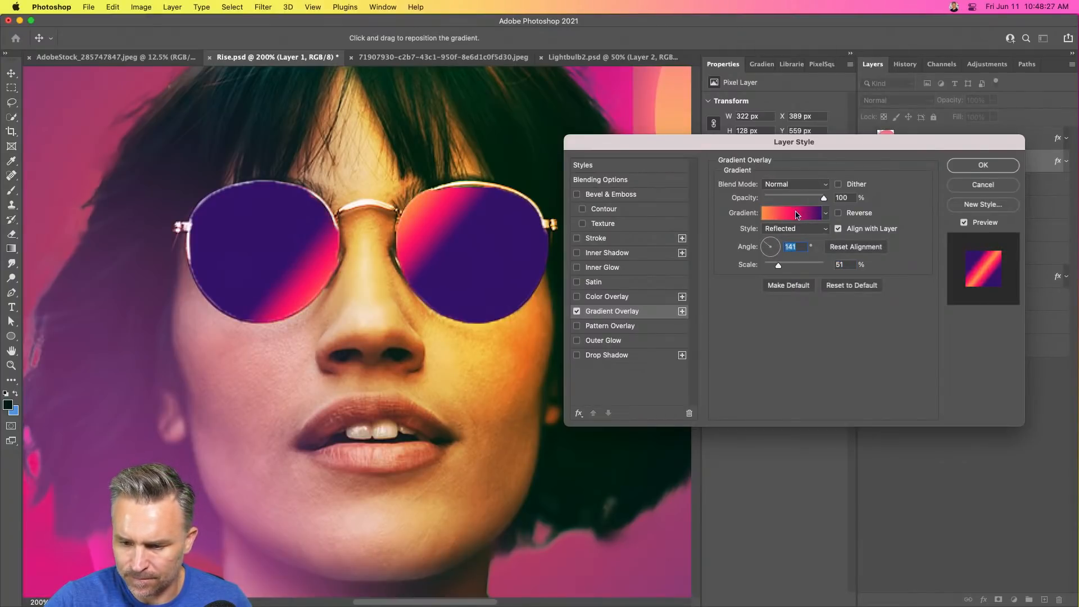
# Add a bright yellow colour stop at 77% to the lens overlay gradient and move the pink stop to 22%.
pyautogui.click(798, 212)
pyautogui.click(844, 443)
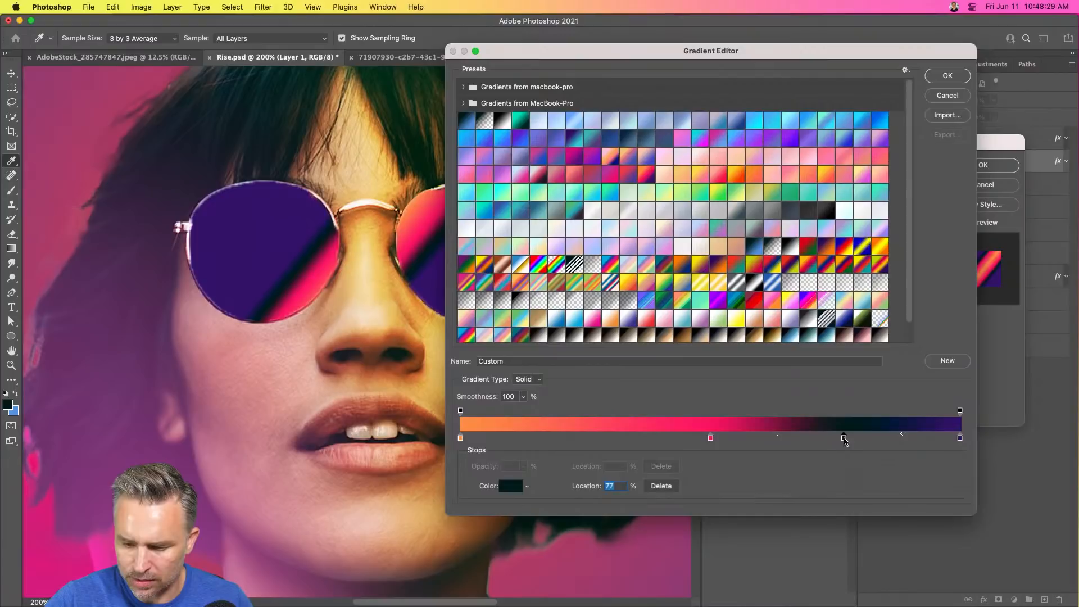
pyautogui.doubleClick(844, 439)
pyautogui.moveTo(932, 382); pyautogui.dragTo(933, 388)
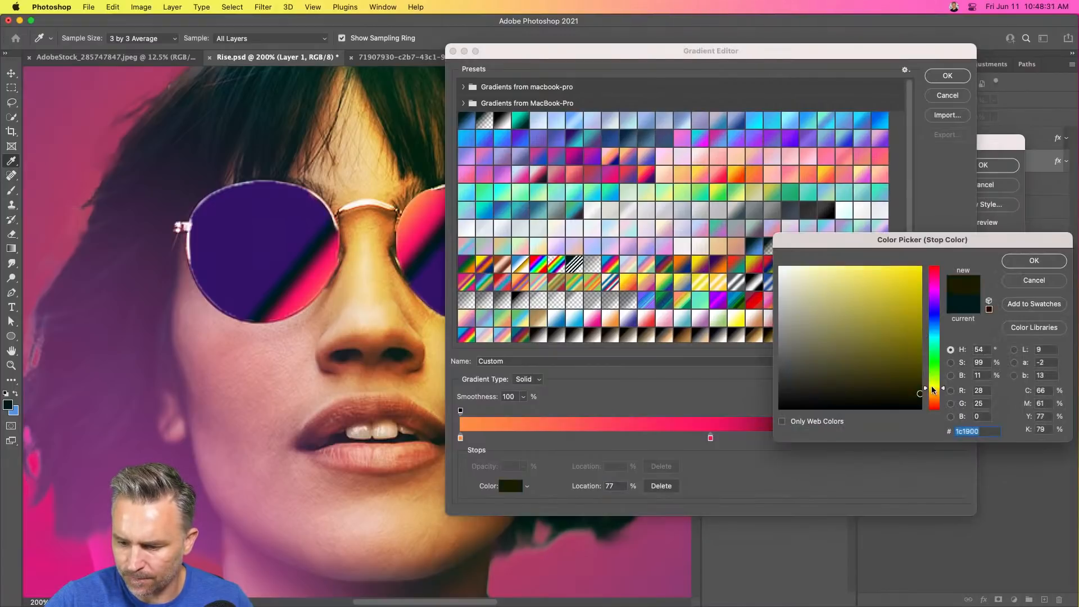
pyautogui.moveTo(905, 289); pyautogui.dragTo(962, 237)
pyautogui.press('Return')
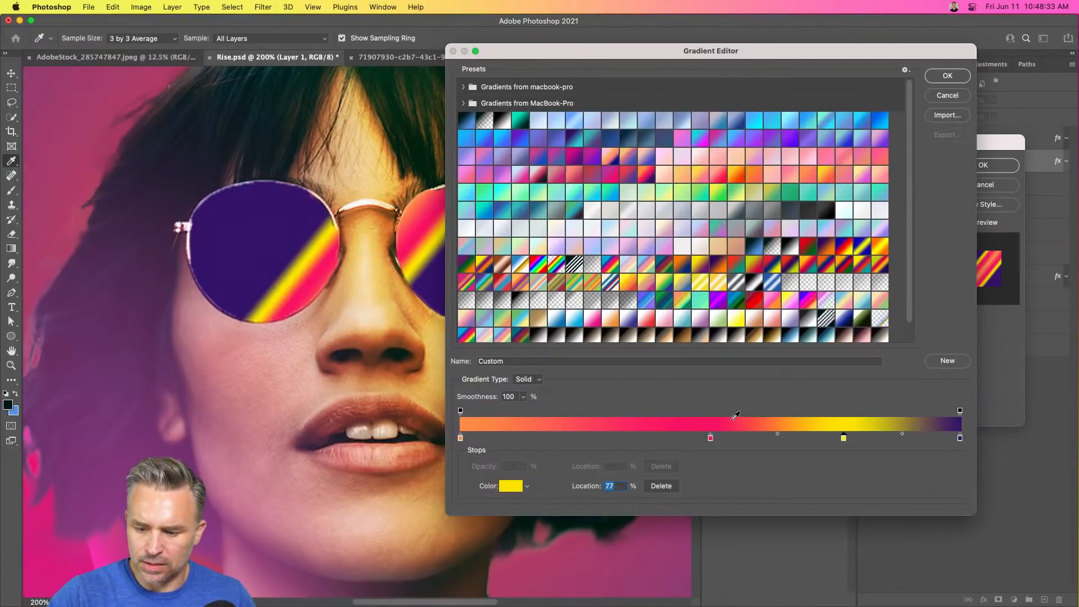
pyautogui.moveTo(711, 439); pyautogui.dragTo(572, 439)
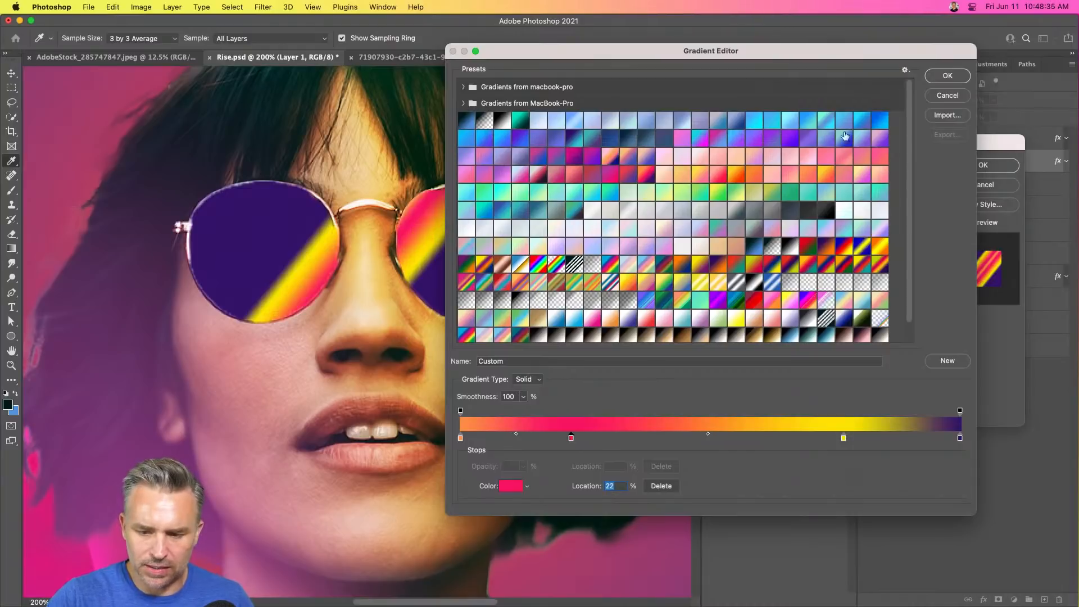
pyautogui.click(947, 76)
# Set the gradient overlay's scale to 133%, apply the layer style and save Rise.psd.
pyautogui.moveTo(772, 275); pyautogui.dragTo(817, 269)
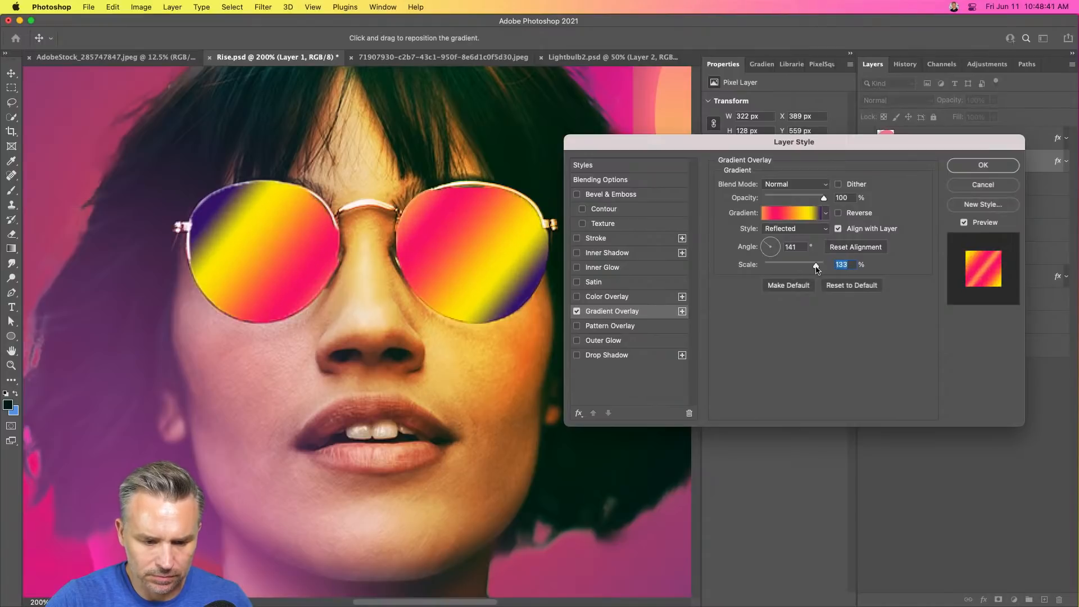
pyautogui.click(982, 166)
pyautogui.press('super+minus')
pyautogui.press('super+minus')
pyautogui.press('super+minus')
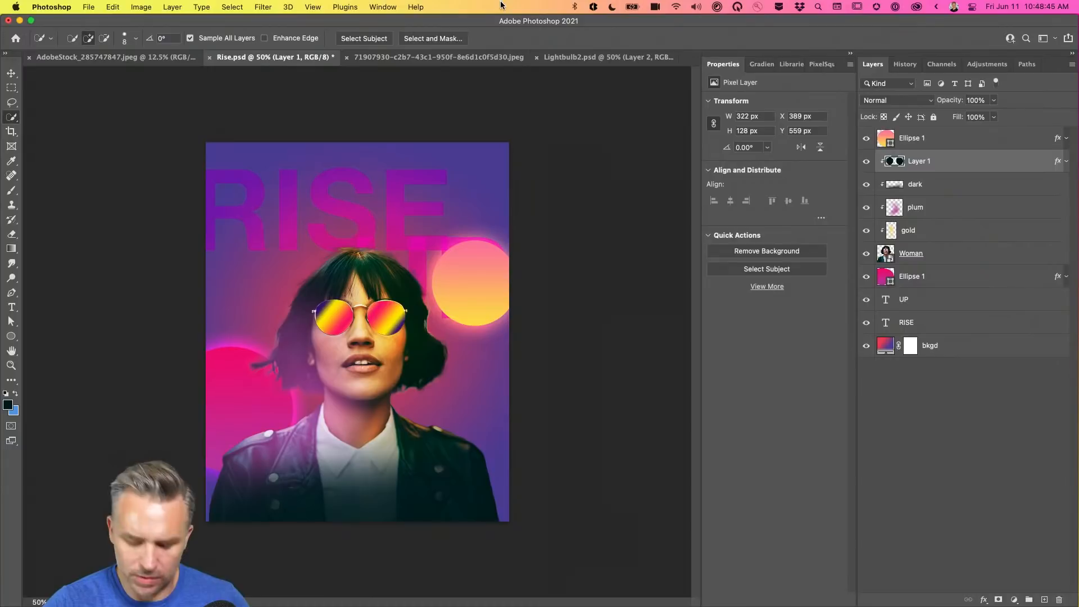
pyautogui.press('super+s')
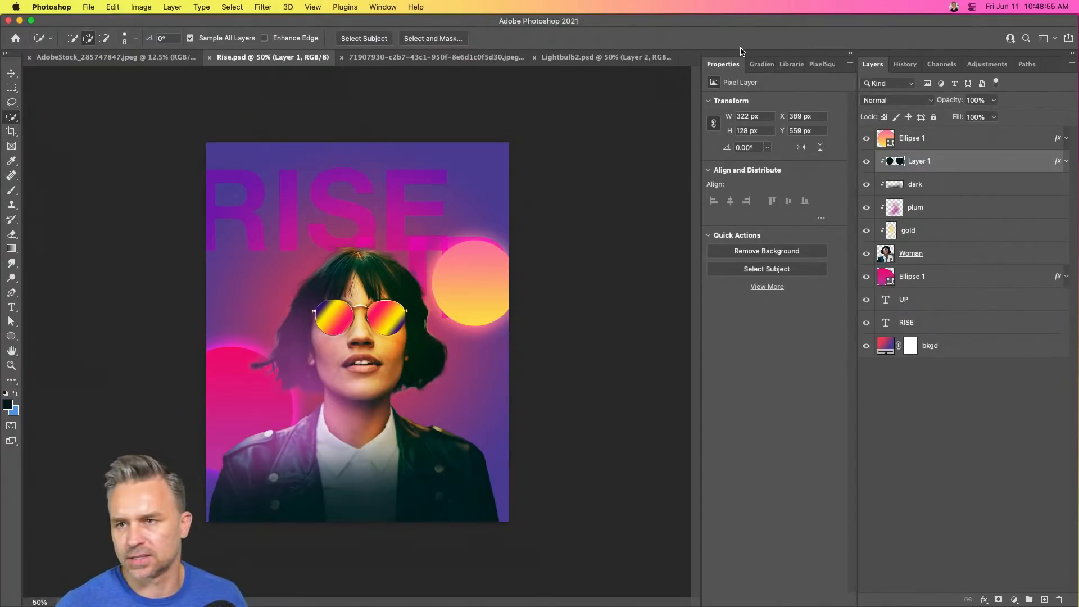
# Switch to After Effects and close the open Fish.aep project without saving its changes.
pyautogui.click(11, 88)
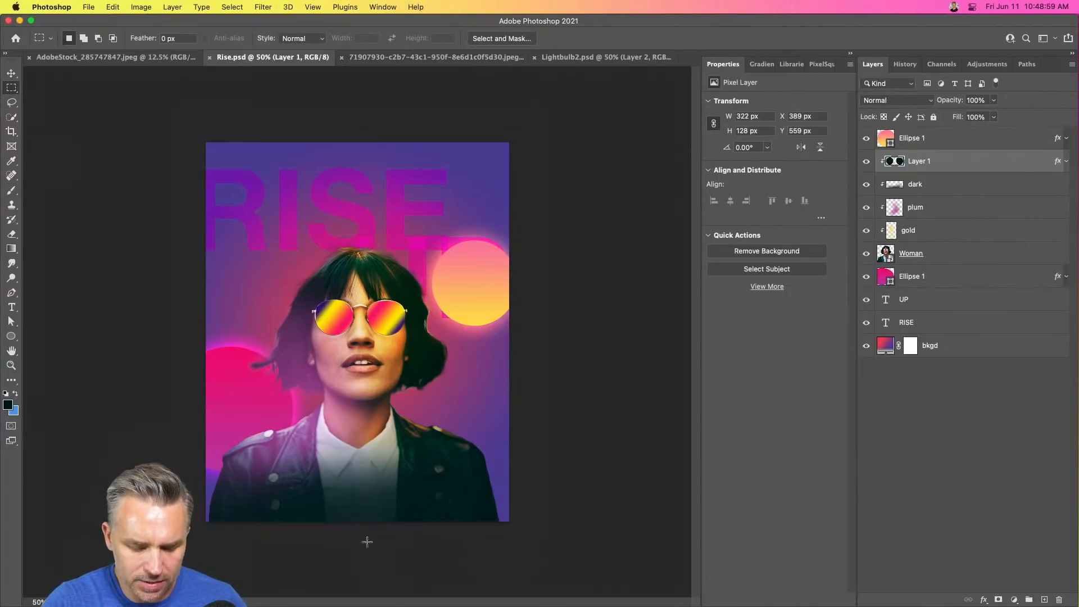
pyautogui.moveTo(478, 597)
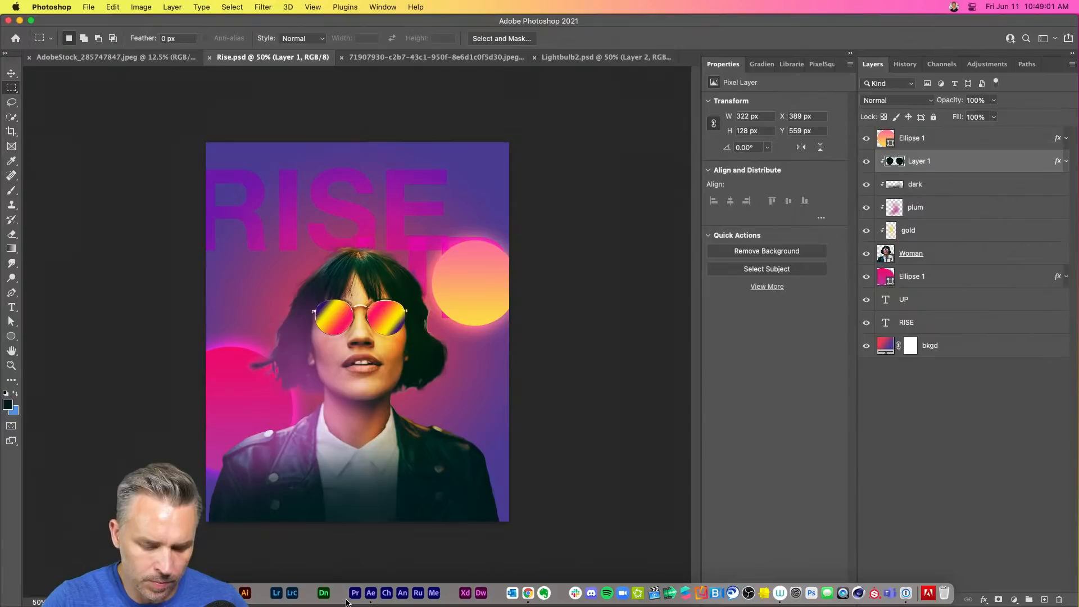
pyautogui.click(370, 593)
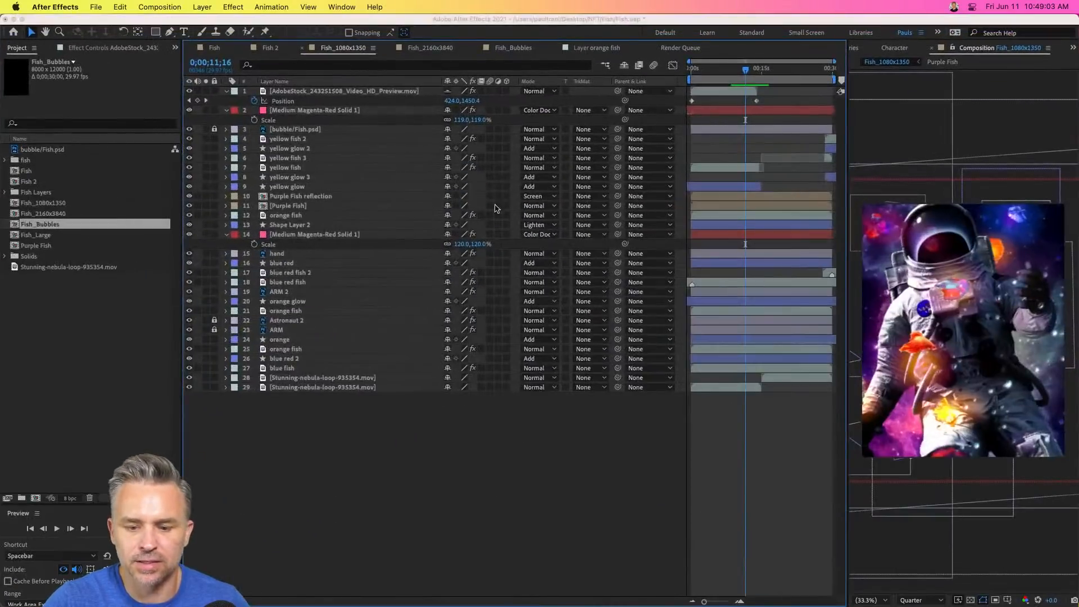
pyautogui.click(96, 7)
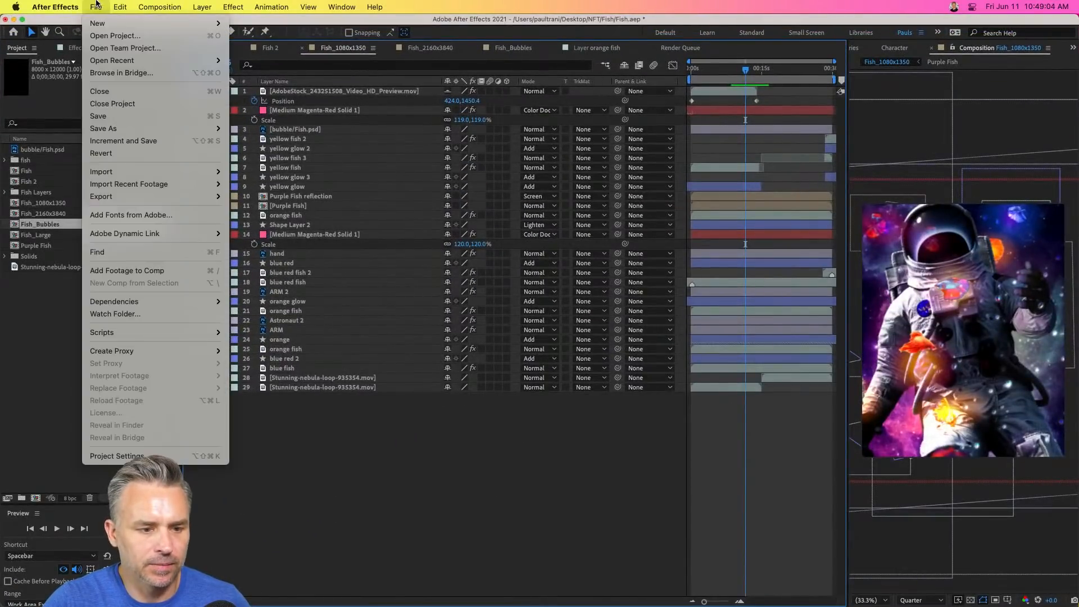
pyautogui.click(157, 105)
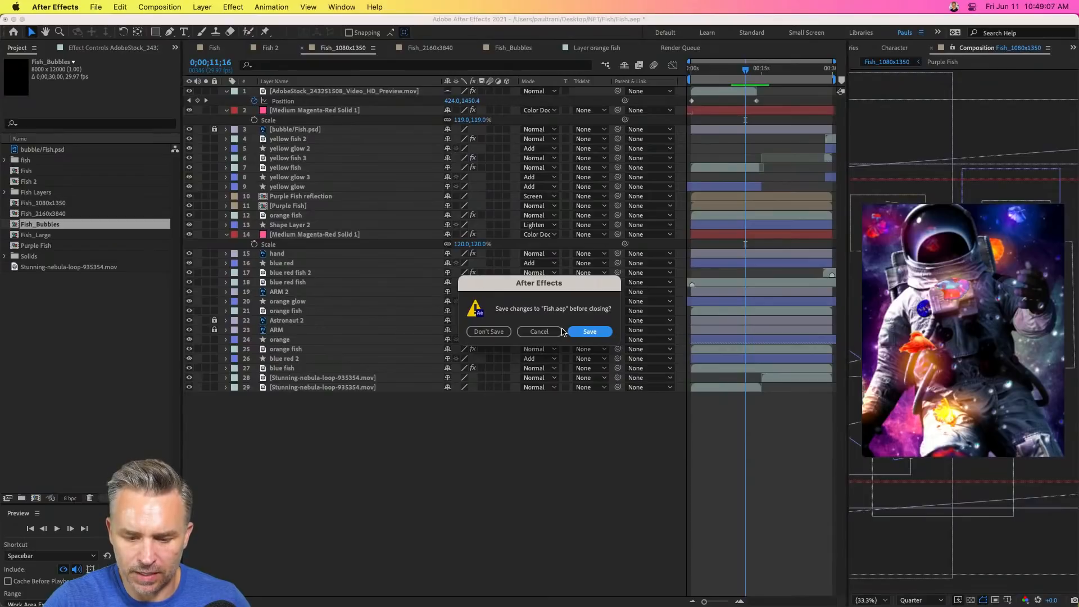
pyautogui.click(489, 332)
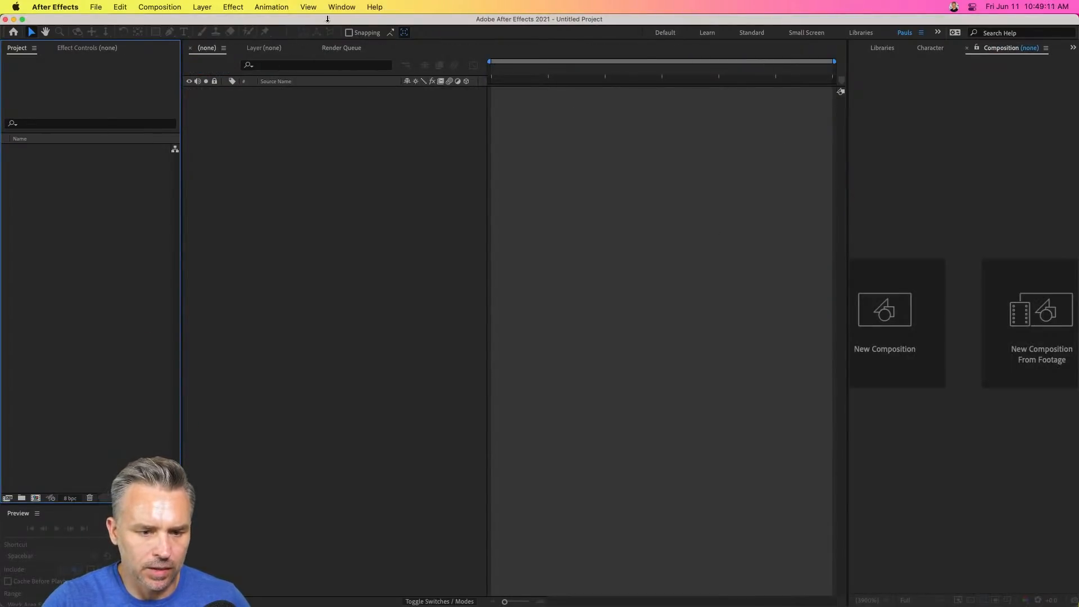
# Change the After Effects workspace to Default.
pyautogui.click(348, 7)
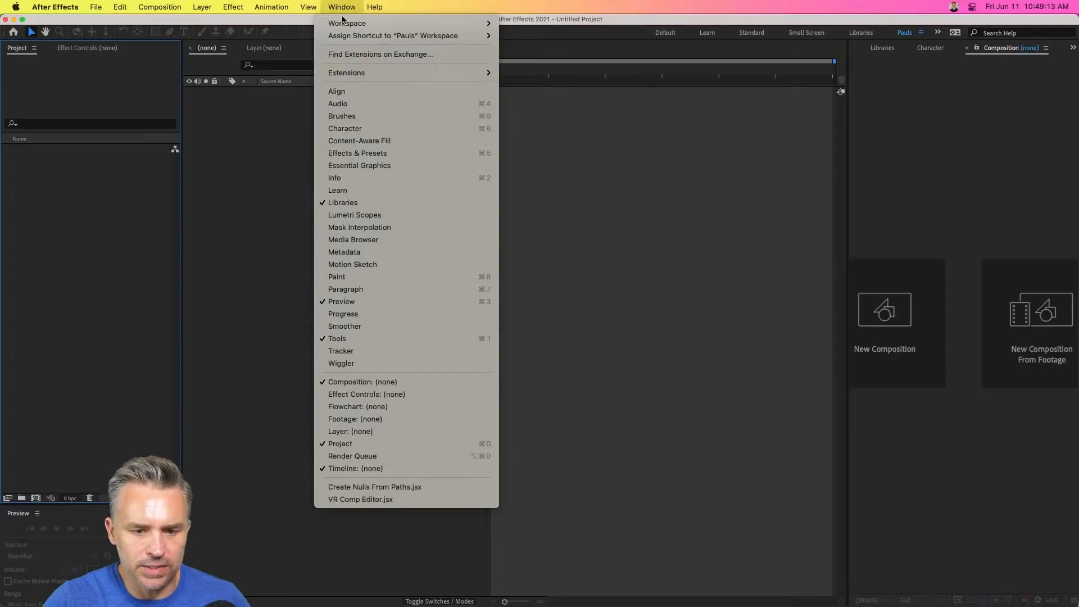
pyautogui.moveTo(345, 23)
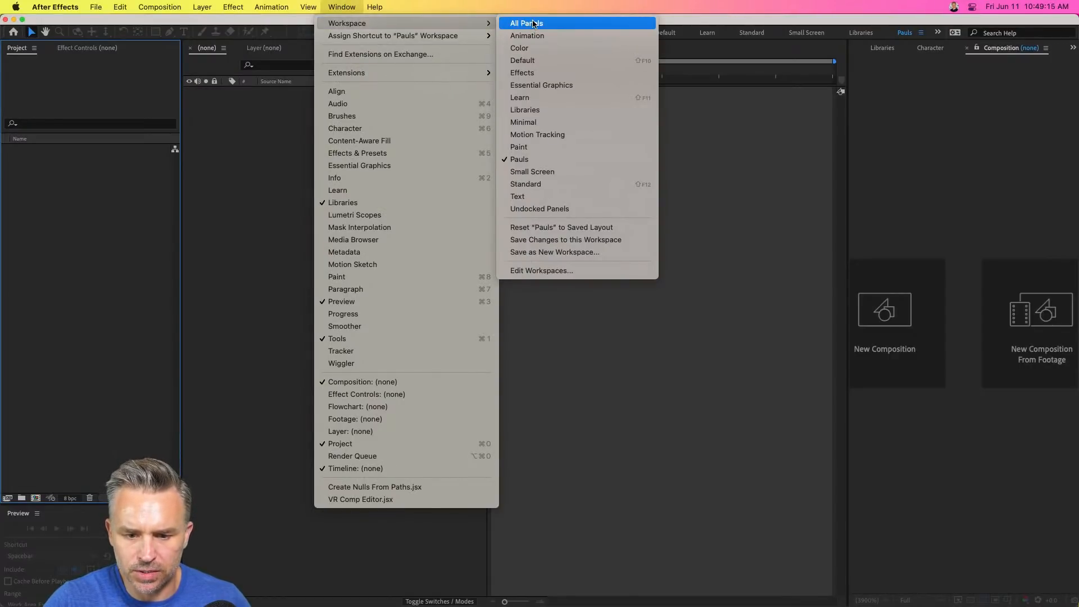
pyautogui.click(561, 62)
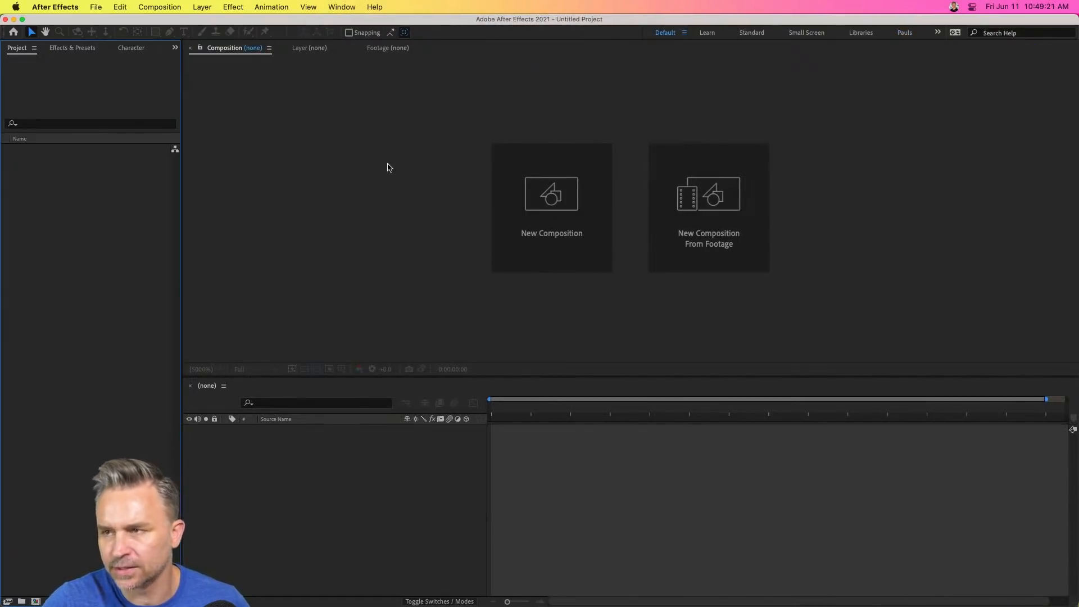
pyautogui.click(395, 243)
pyautogui.click(35, 257)
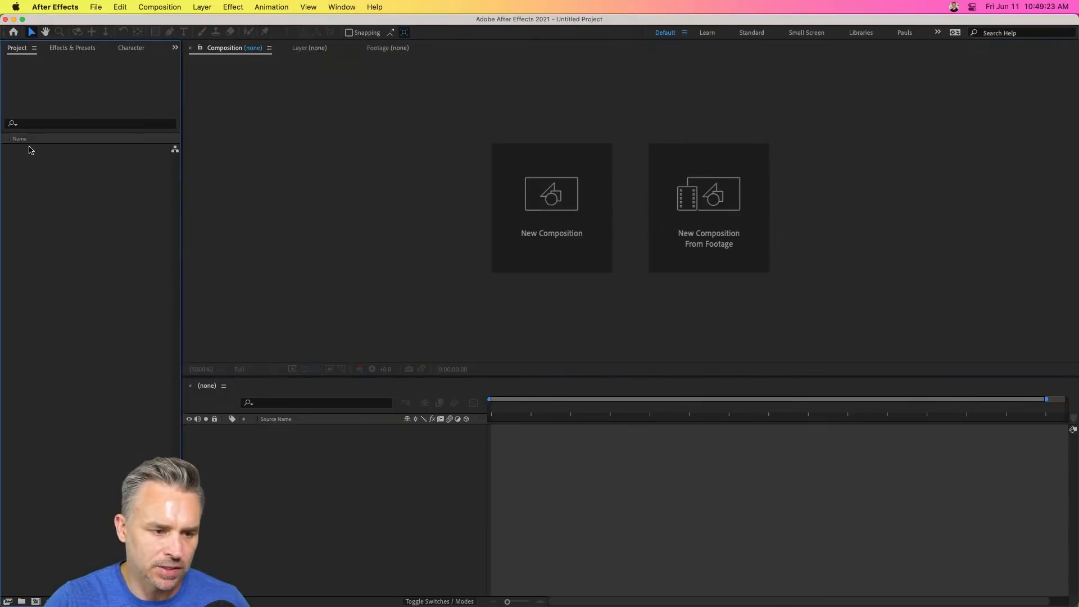
pyautogui.click(299, 504)
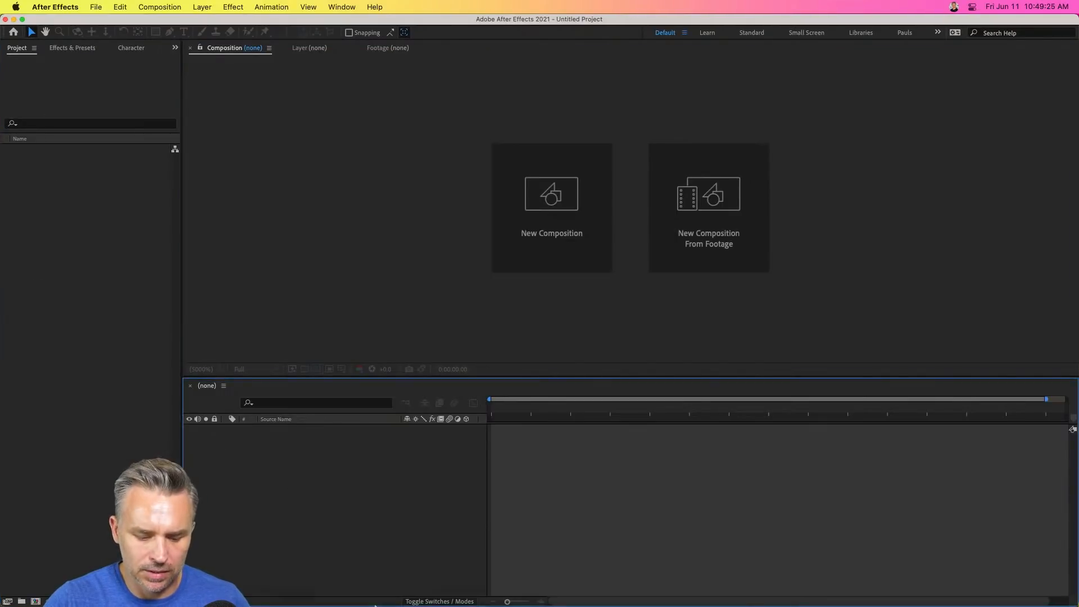
pyautogui.moveTo(373, 605)
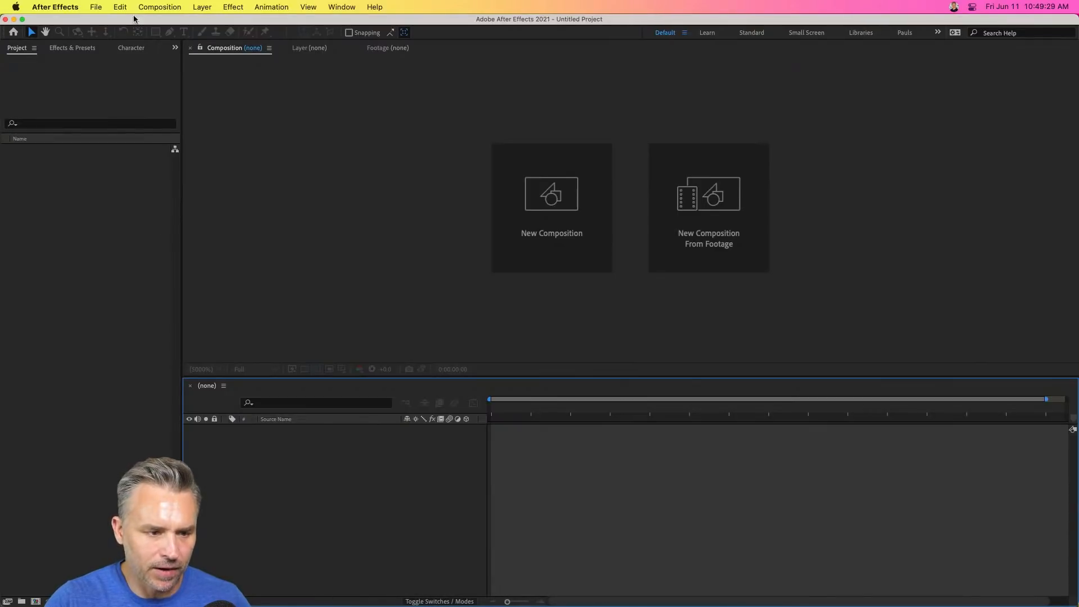
# Narrow the After Effects window and minimize the Photoshop window to uncover Rise.psd on the desktop.
pyautogui.moveTo(1078, 19); pyautogui.dragTo(937, 14)
pyautogui.click(1010, 240)
pyautogui.click(19, 20)
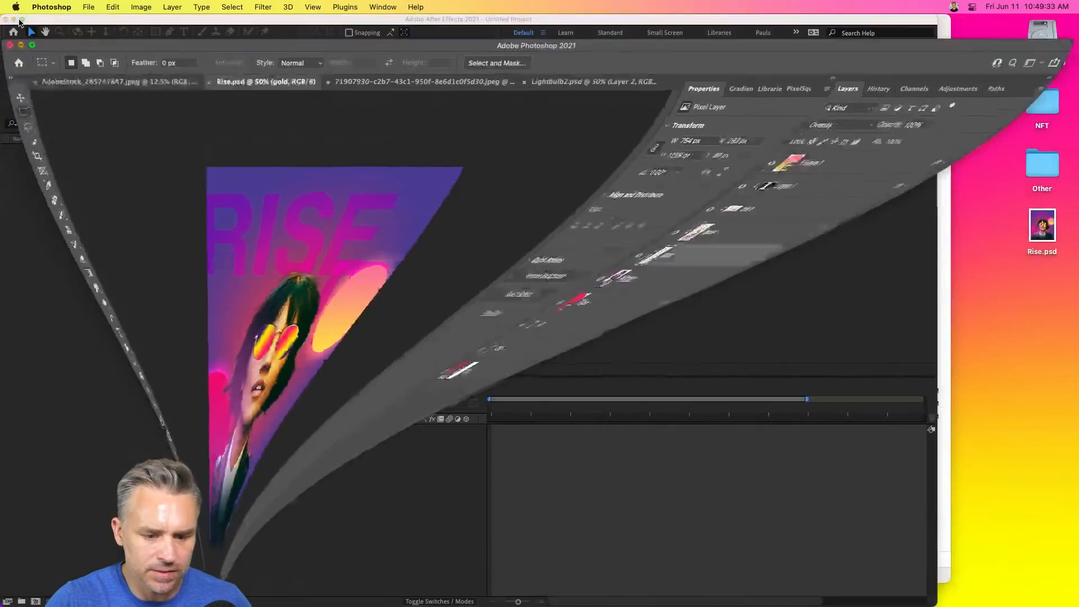
# Import Rise.psd from the desktop as footage with merged layers, and widen the After Effects window again.
pyautogui.moveTo(1040, 227); pyautogui.dragTo(107, 183)
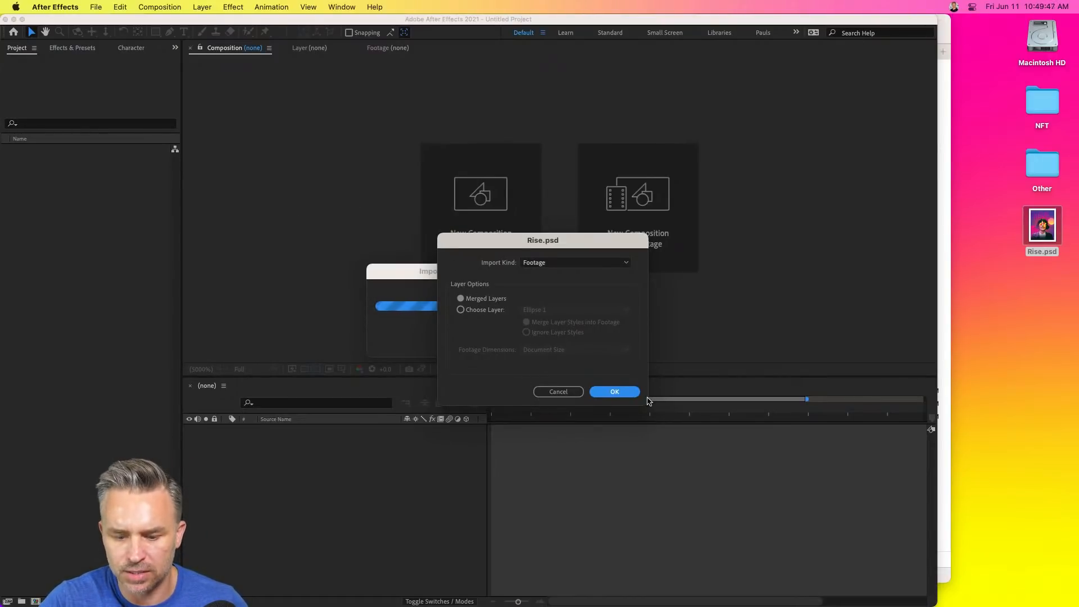
pyautogui.click(615, 392)
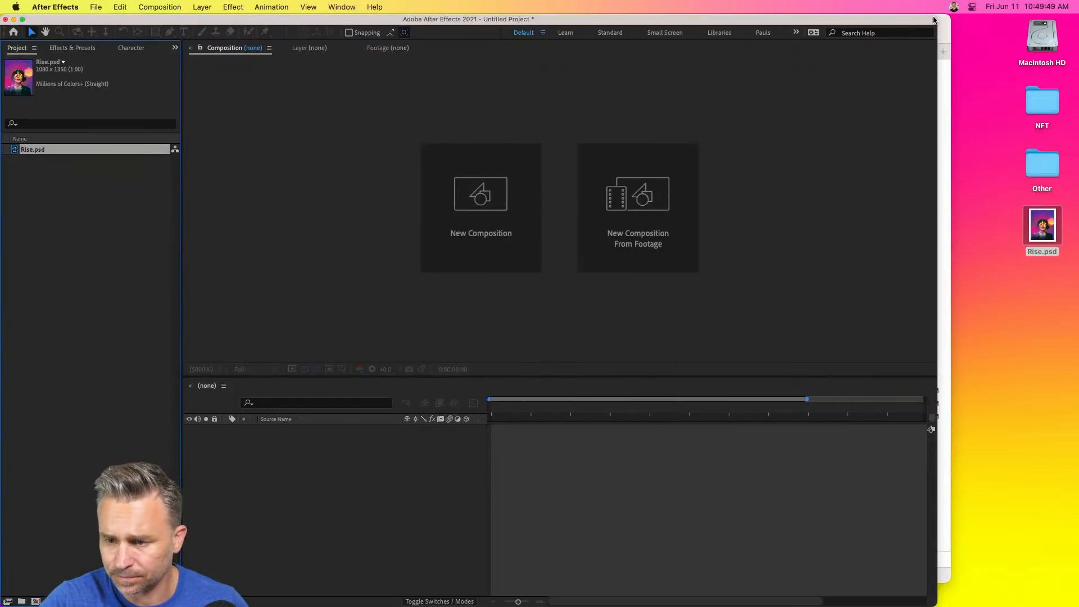
pyautogui.moveTo(936, 20); pyautogui.dragTo(1077, 20)
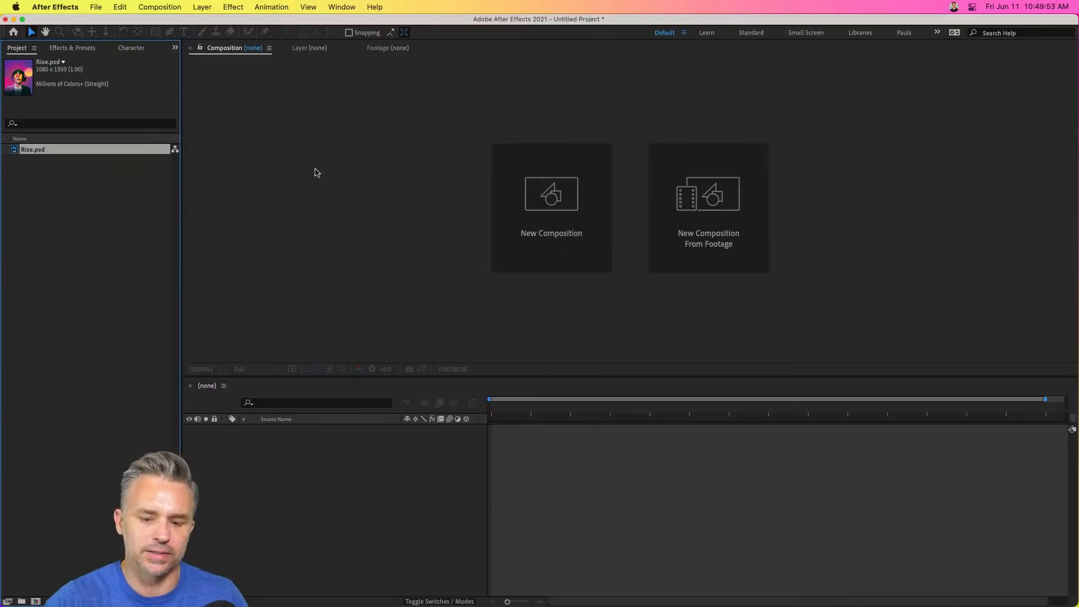
# Delete the merged Rise.psd footage from the project and narrow the window to reach the desktop file.
pyautogui.click(16, 176)
pyautogui.click(18, 151)
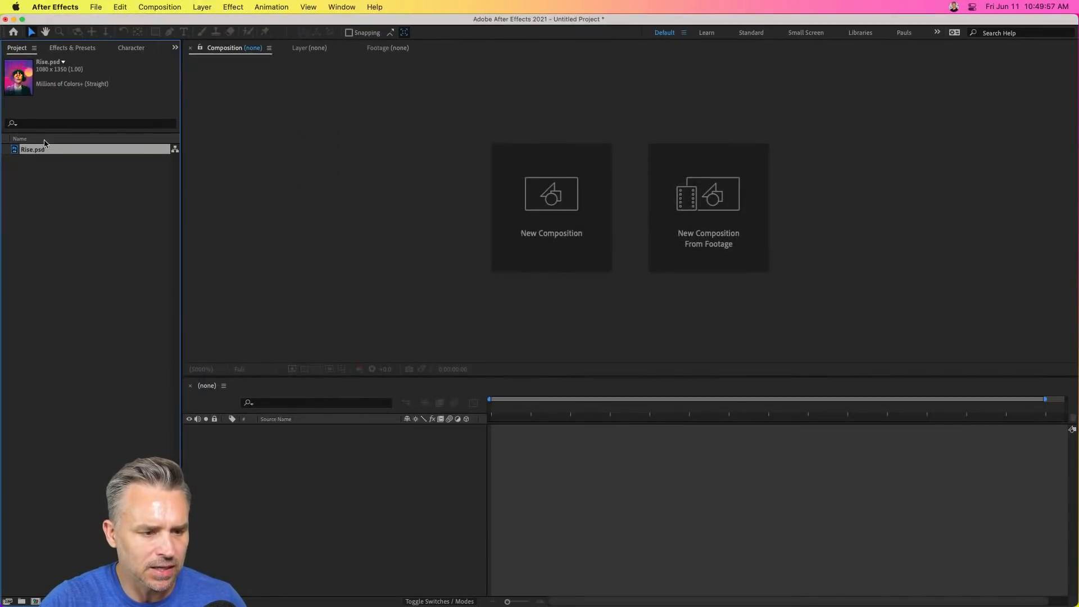
pyautogui.moveTo(1074, 20); pyautogui.dragTo(813, 20)
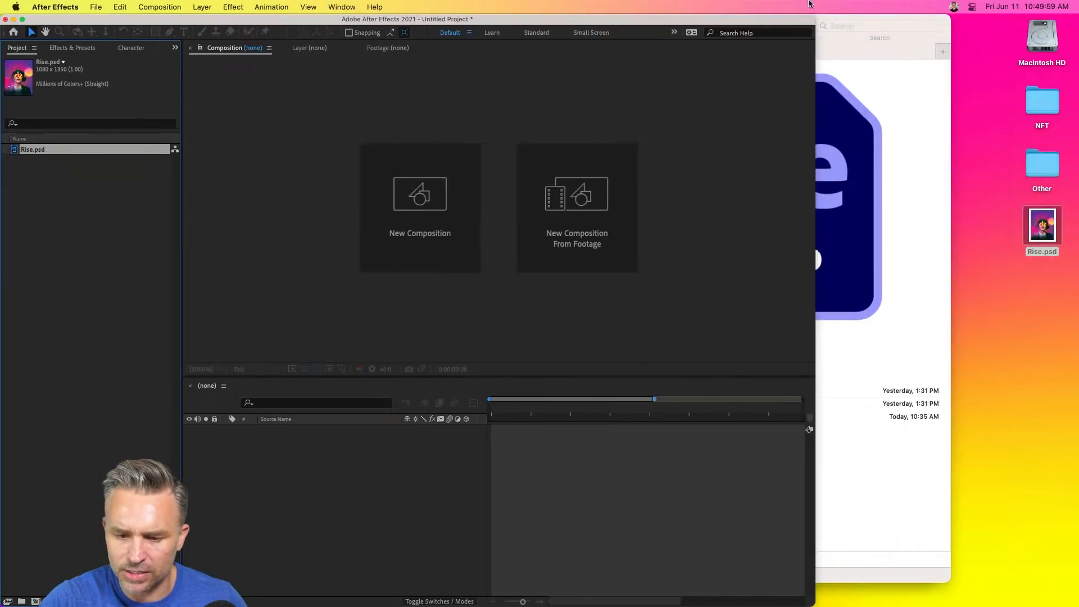
pyautogui.press('Delete')
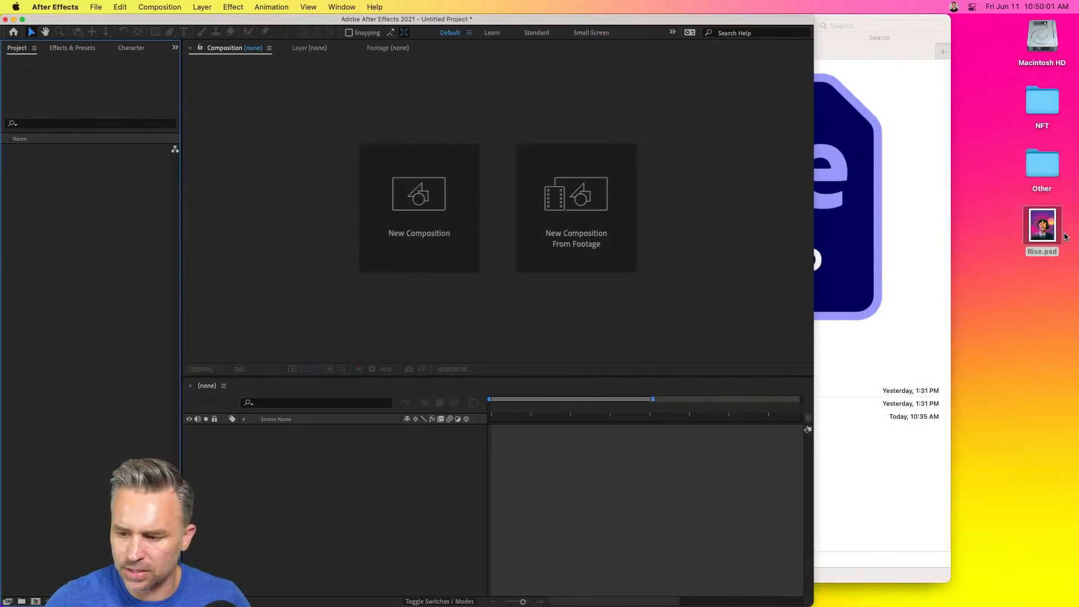
# Import Rise.psd from the desktop as Composition - Retain Layer Sizes with editable layer styles.
pyautogui.moveTo(1032, 235); pyautogui.dragTo(124, 236)
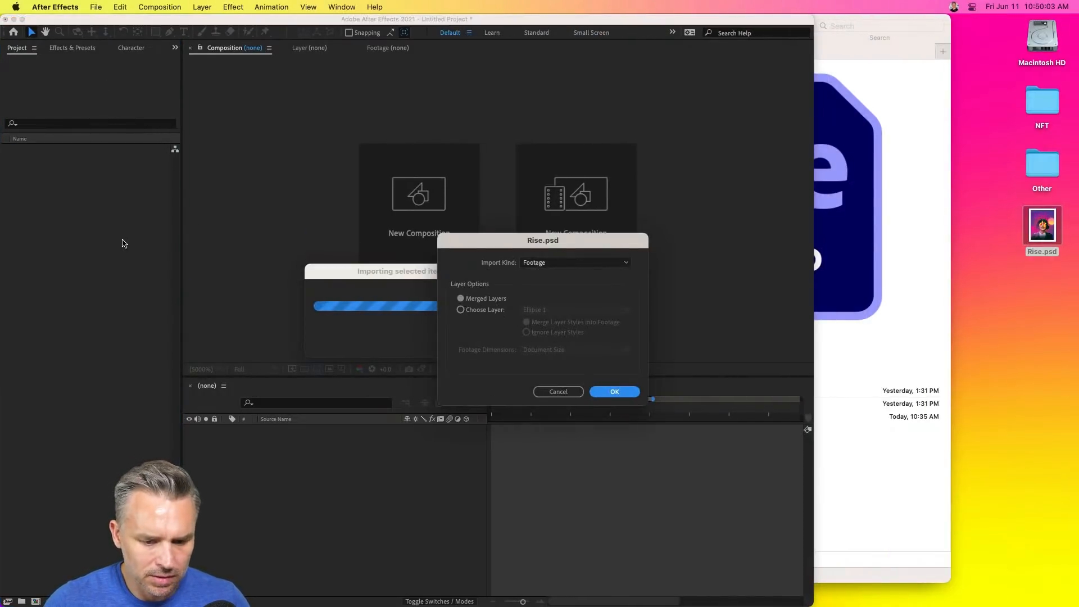
pyautogui.moveTo(553, 237); pyautogui.dragTo(415, 229)
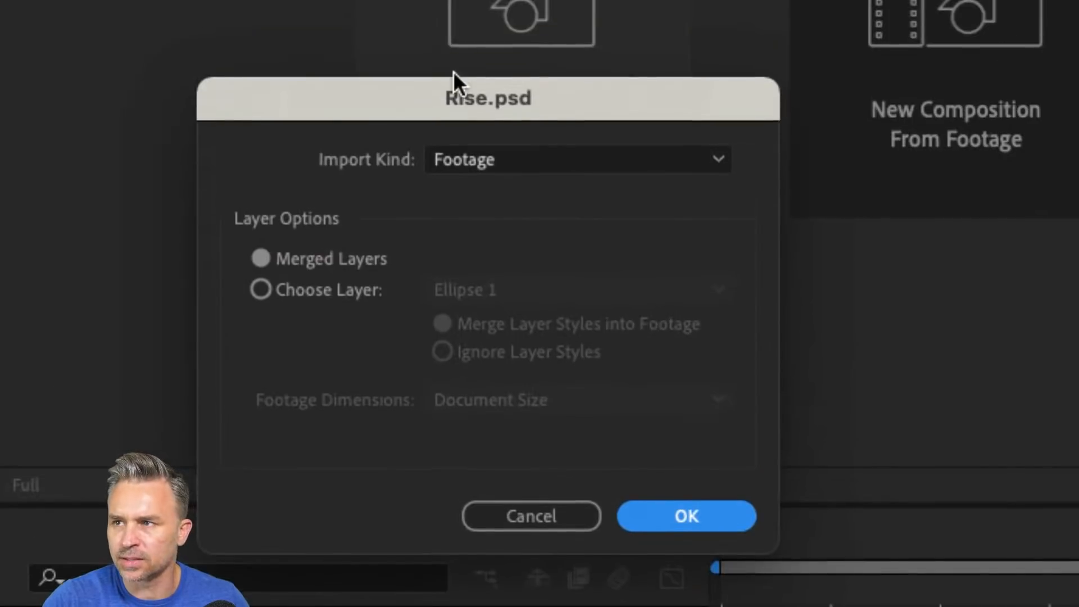
pyautogui.moveTo(434, 115); pyautogui.dragTo(443, 86)
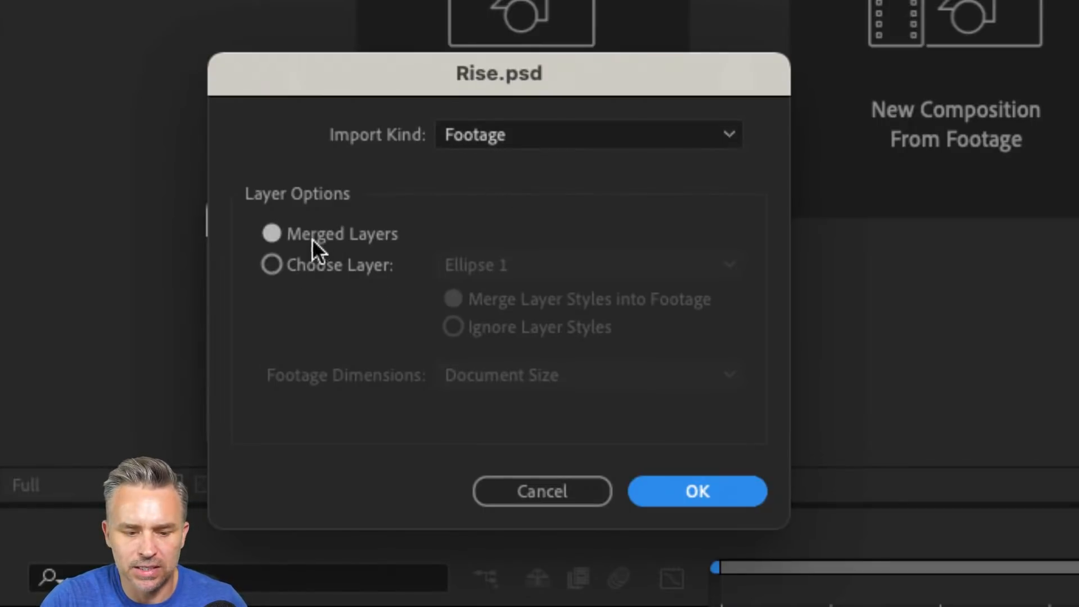
pyautogui.click(471, 125)
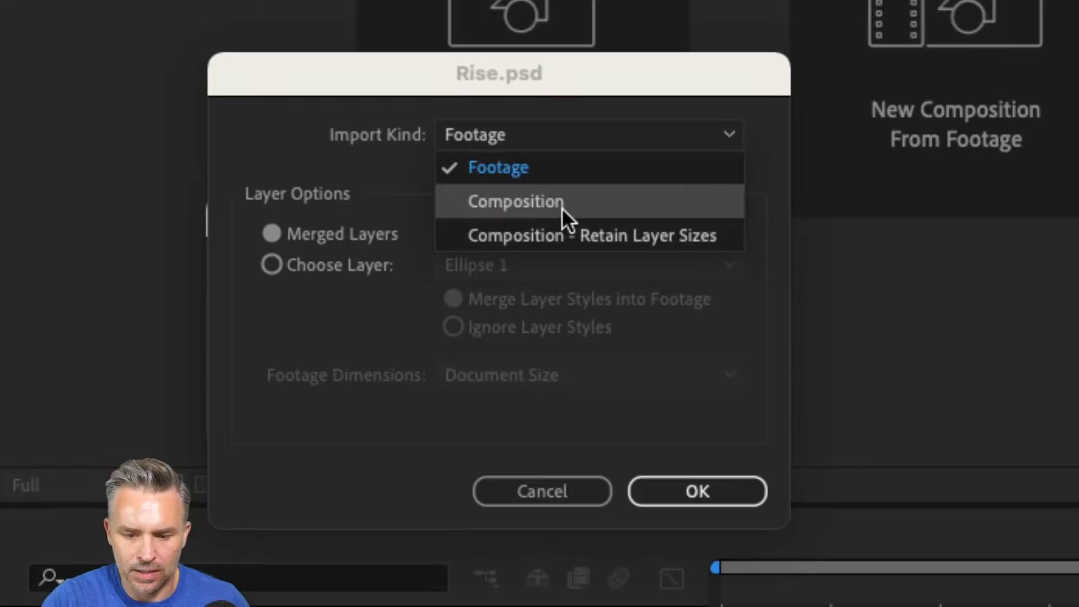
pyautogui.click(517, 236)
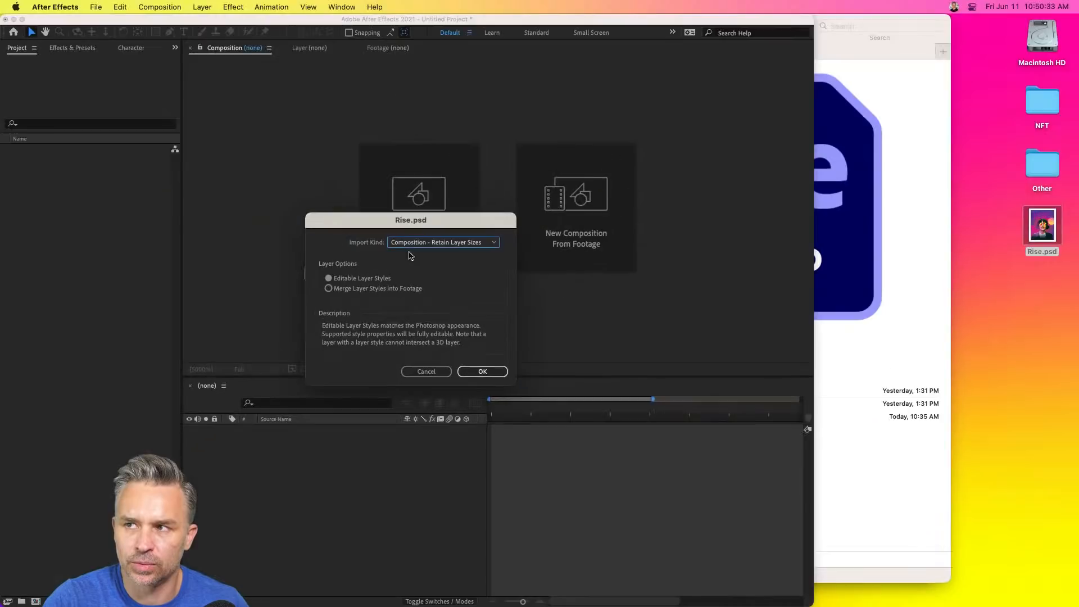
pyautogui.click(482, 371)
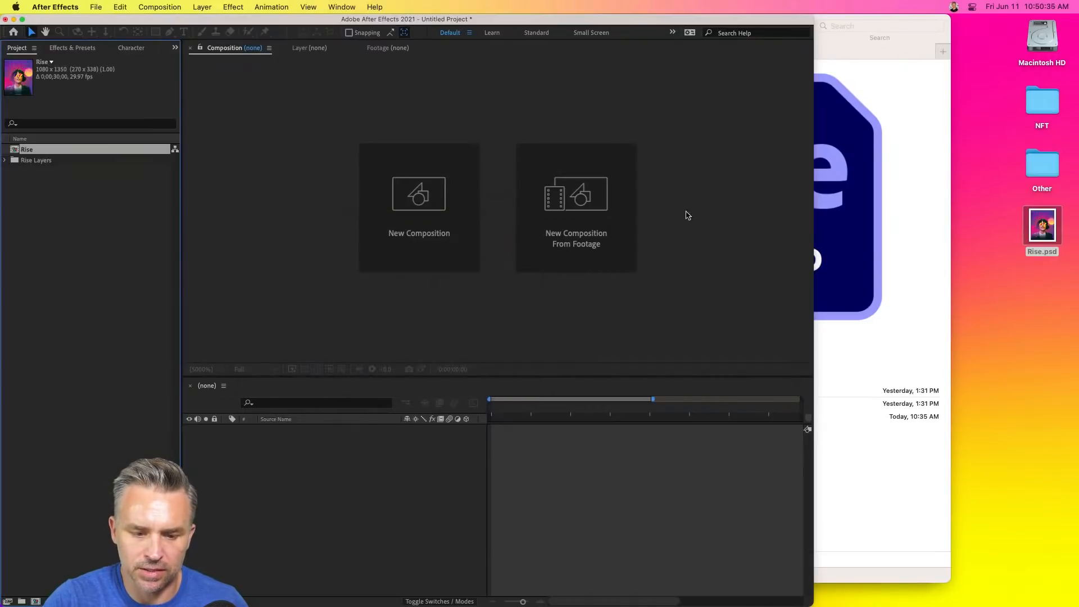
# Open the Rise composition, widen the After Effects window to full screen width, and enlarge the composition viewer above the timeline.
pyautogui.doubleClick(17, 151)
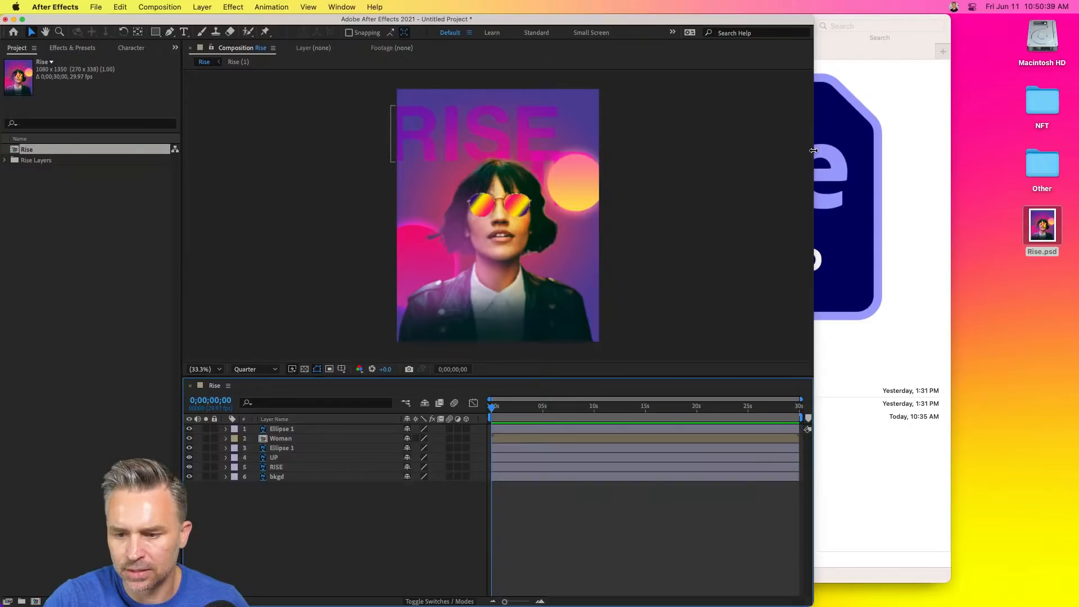
pyautogui.moveTo(813, 151); pyautogui.dragTo(1077, 162)
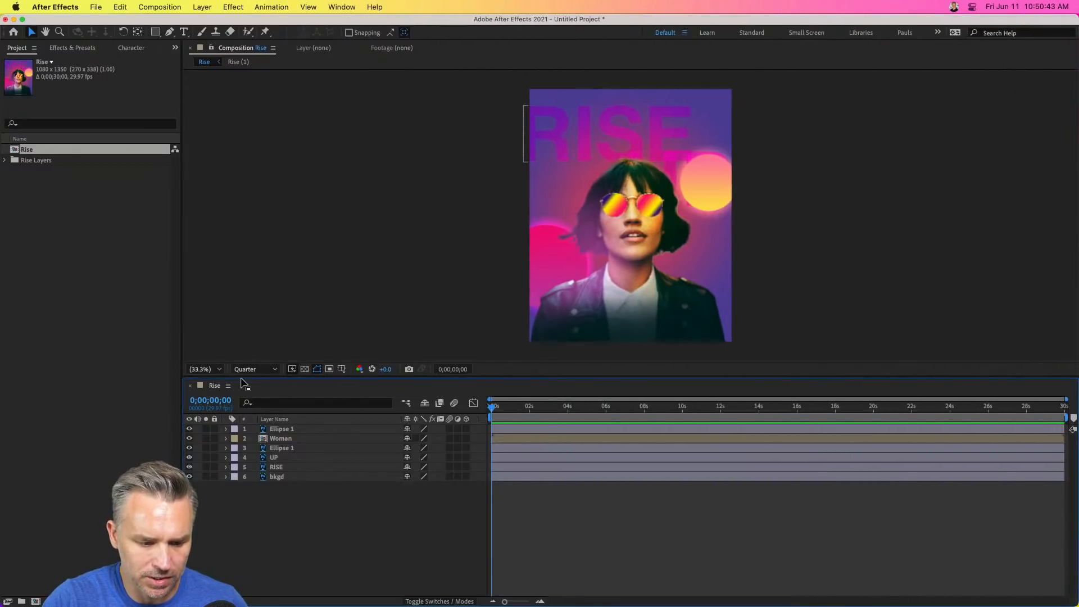
pyautogui.moveTo(241, 377); pyautogui.dragTo(239, 441)
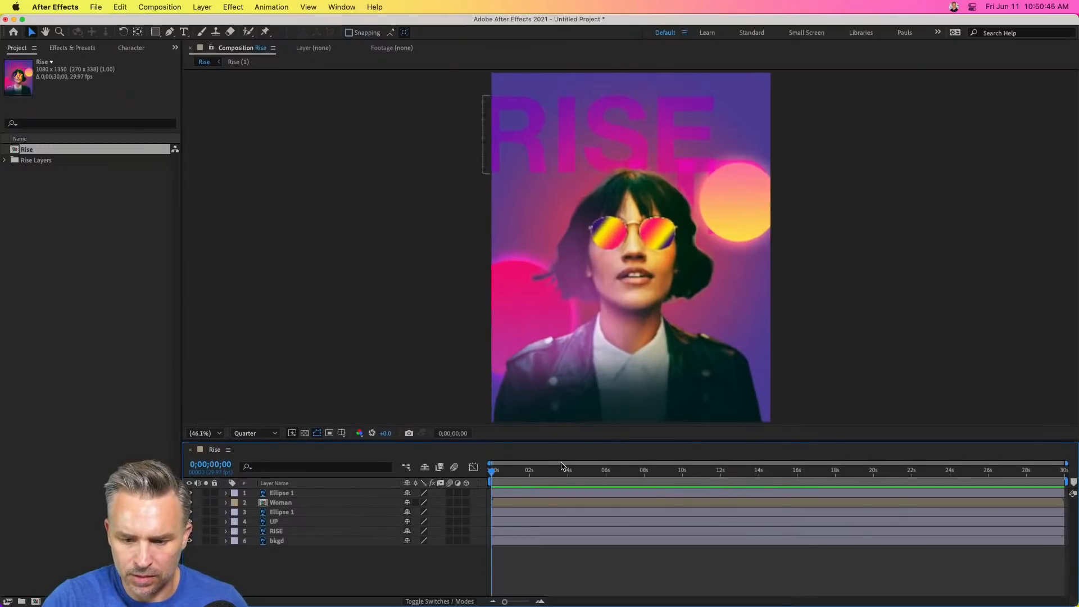
# Set the composition viewer's magnification to Fit and make the viewer shorter so the poster rescales.
pyautogui.click(254, 433)
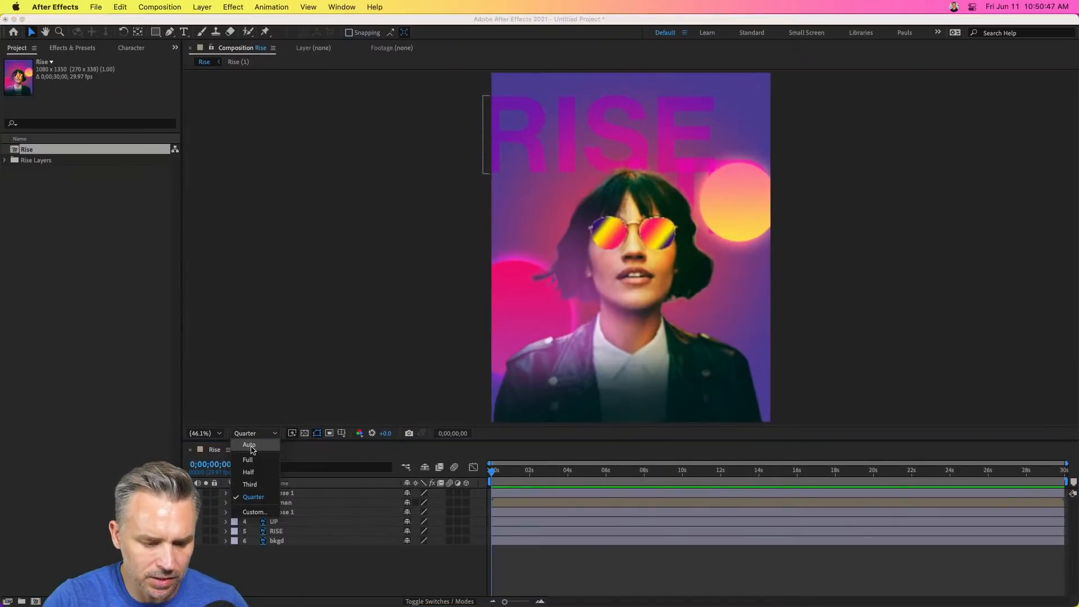
pyautogui.click(227, 399)
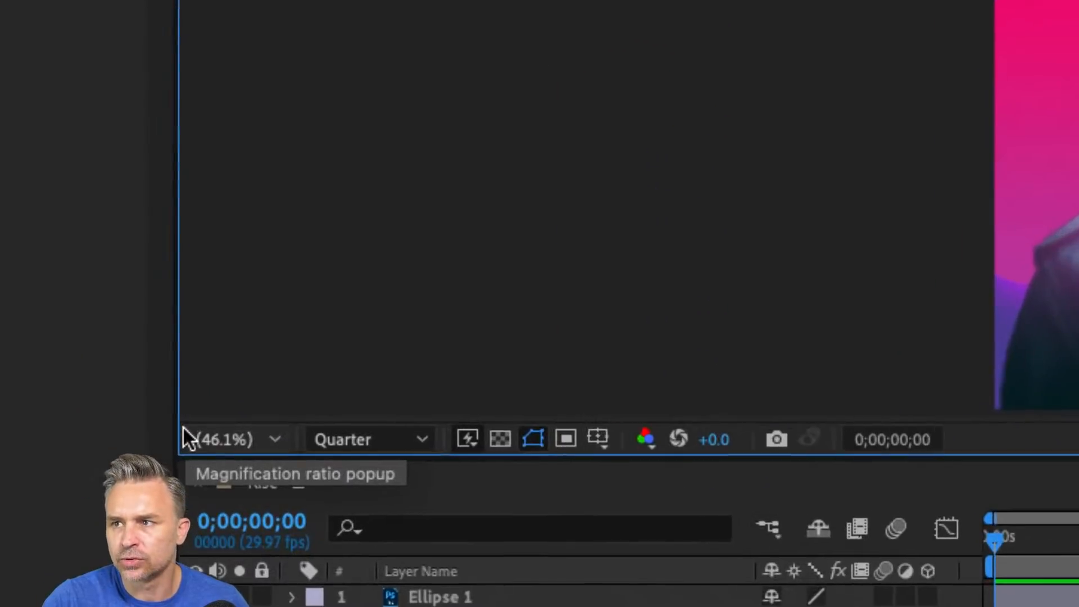
pyautogui.click(271, 442)
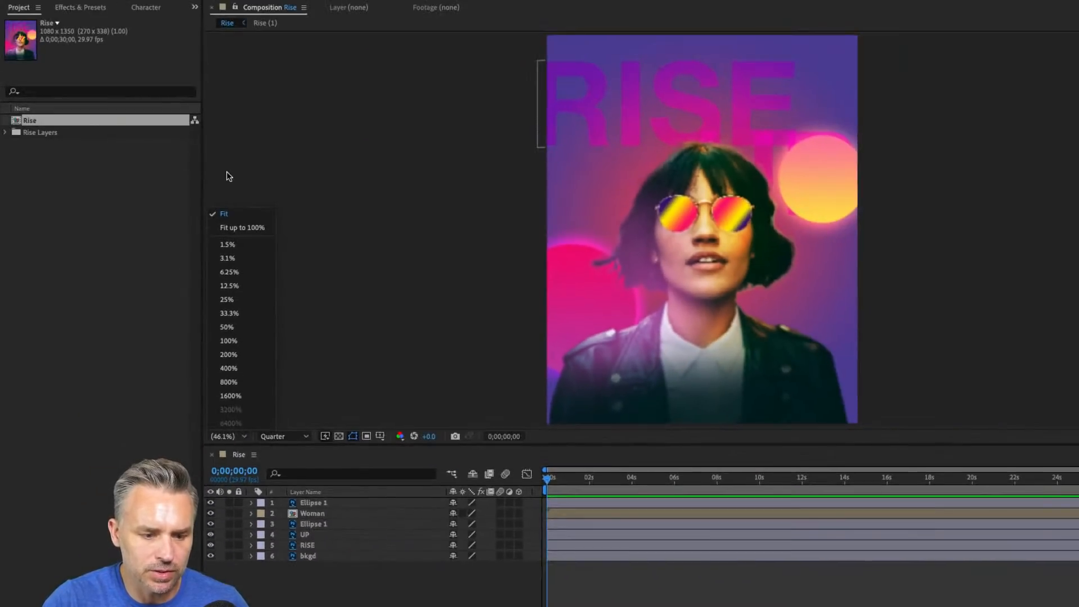
pyautogui.click(233, 215)
pyautogui.moveTo(574, 444); pyautogui.dragTo(593, 368)
# Try the Auto preview resolution, settle on Full, and make the composition viewer slightly taller.
pyautogui.click(276, 363)
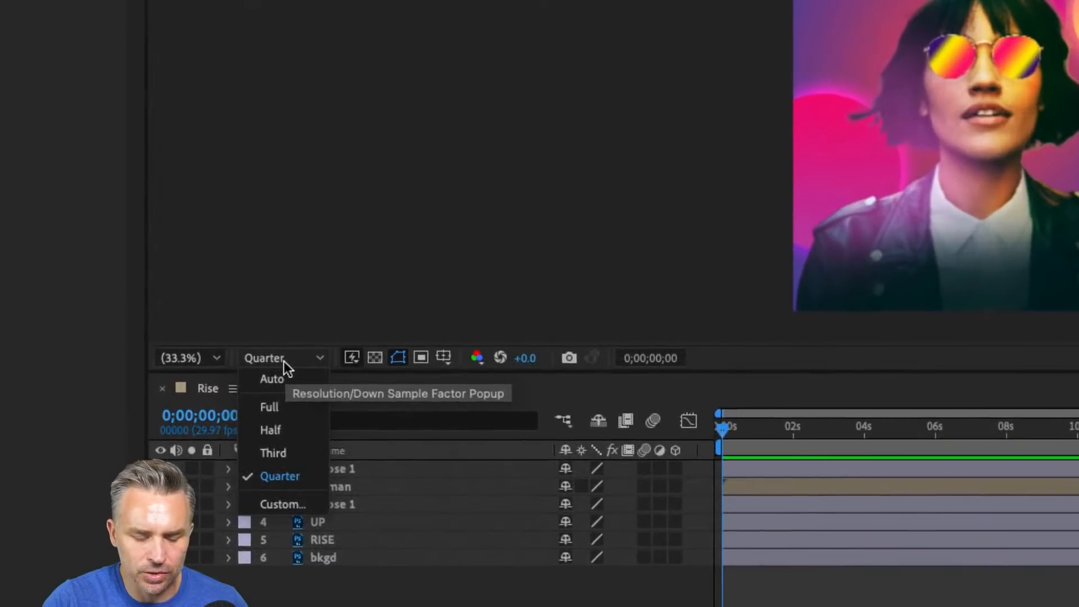
pyautogui.click(283, 387)
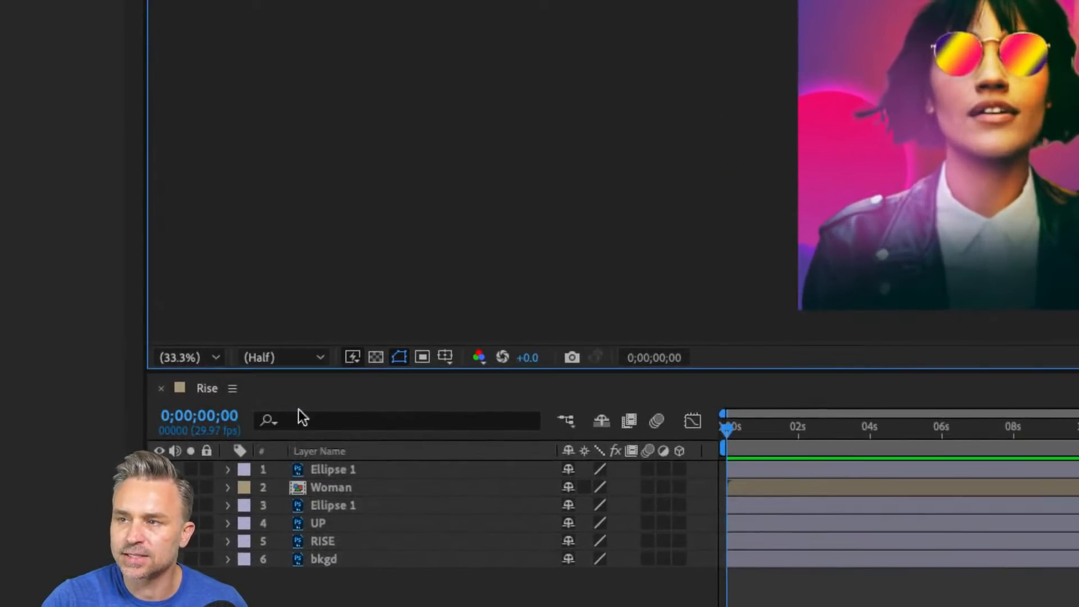
pyautogui.click(258, 357)
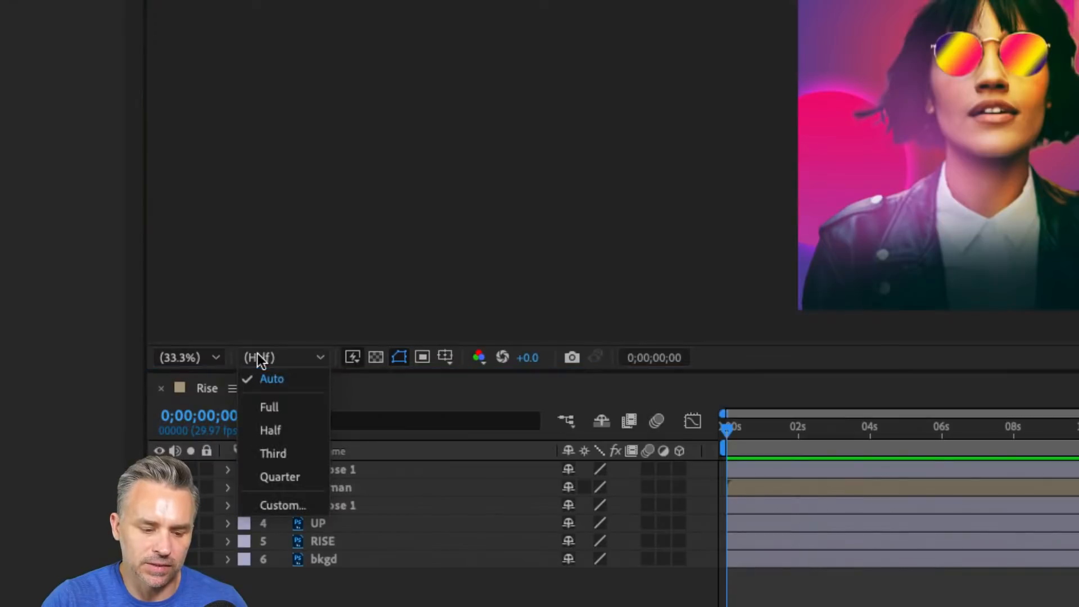
pyautogui.click(276, 407)
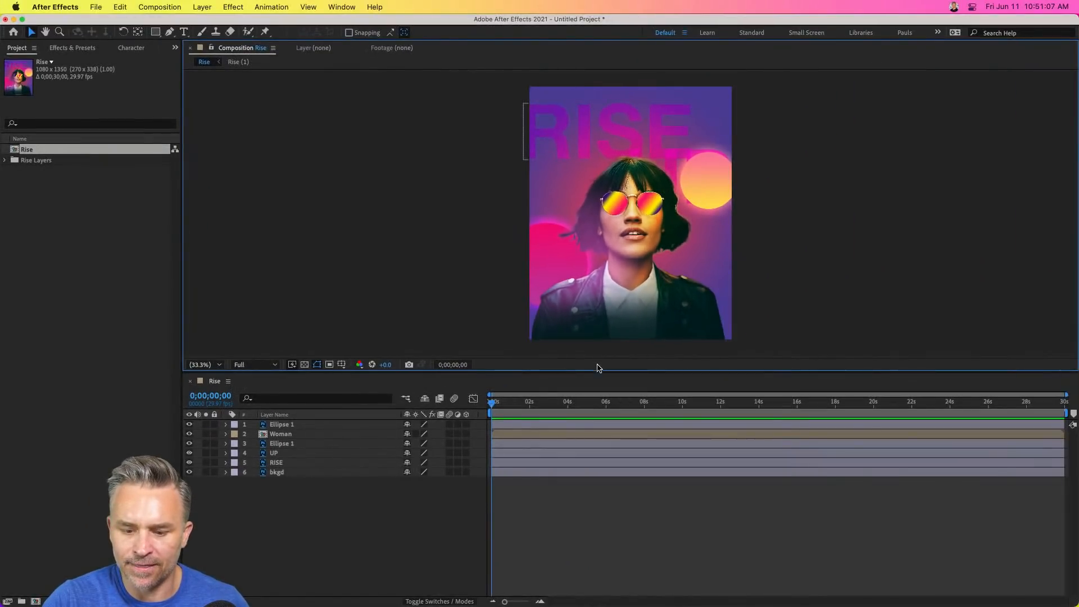
pyautogui.moveTo(600, 372); pyautogui.dragTo(630, 379)
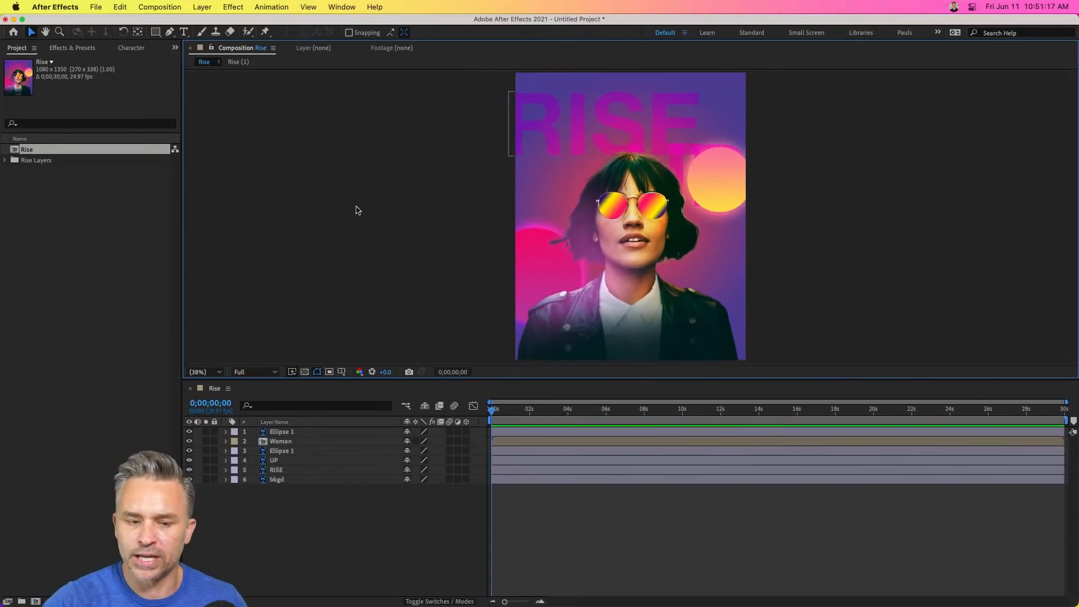
# Dock the Composition panel beside the timeline and close the empty Footage and Layer panels.
pyautogui.moveTo(231, 52); pyautogui.dragTo(1050, 459)
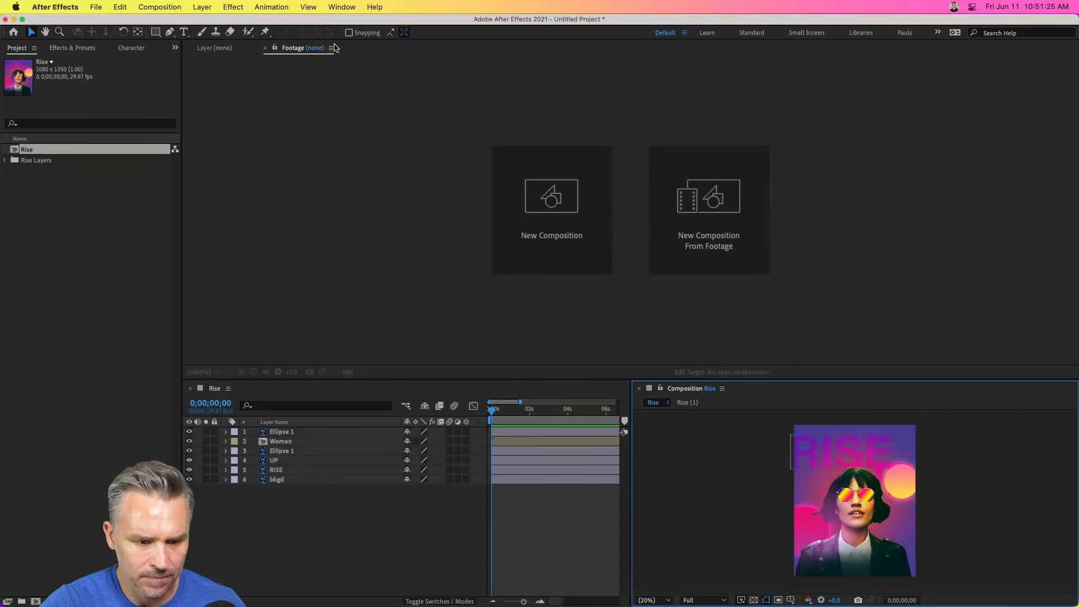
pyautogui.click(330, 48)
pyautogui.click(339, 60)
pyautogui.click(249, 48)
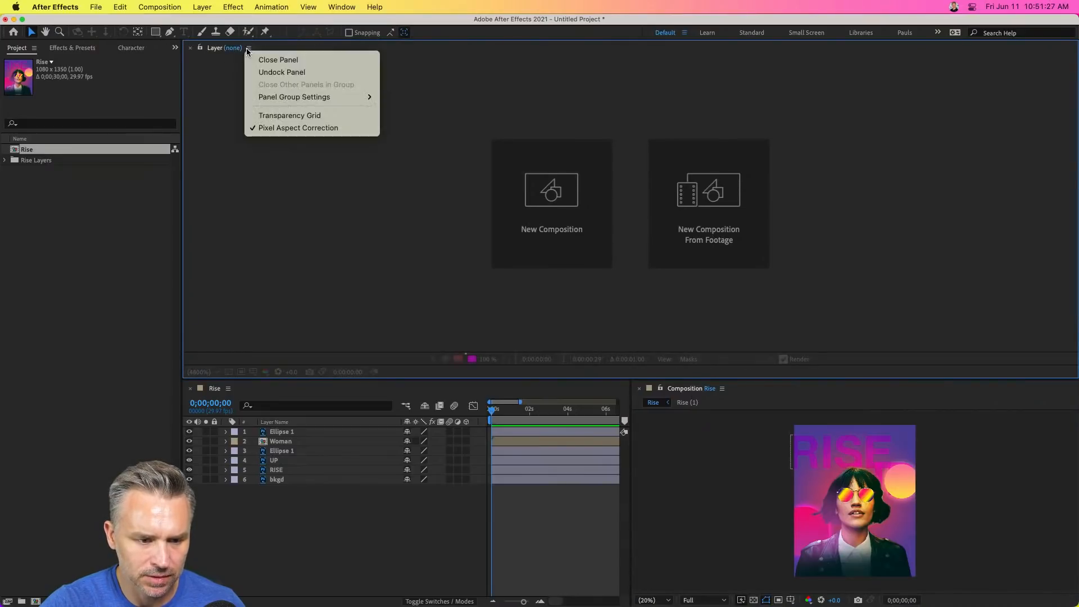
pyautogui.click(265, 61)
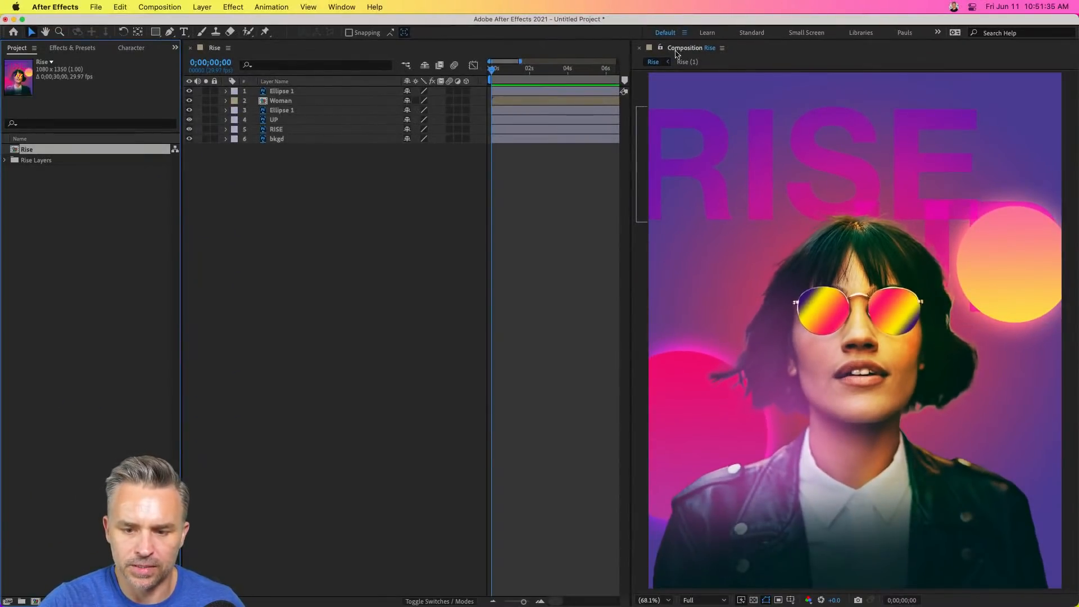
# Group the Composition panel with the Timeline, redock the Timeline below it, and adjust the divider between them.
pyautogui.moveTo(686, 50); pyautogui.dragTo(298, 53)
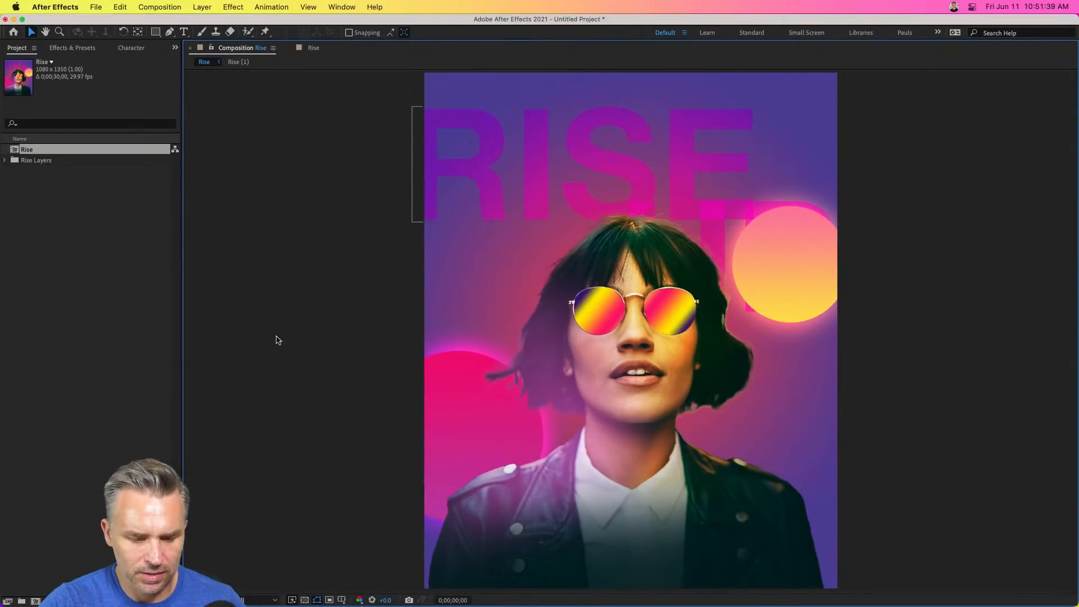
pyautogui.click(312, 49)
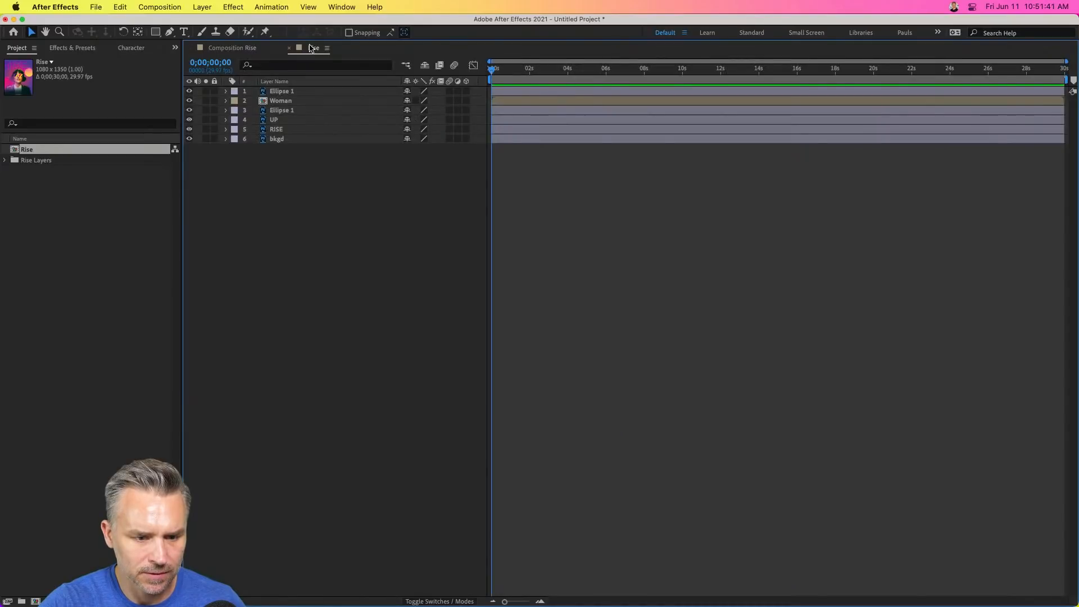
pyautogui.moveTo(313, 50); pyautogui.dragTo(277, 596)
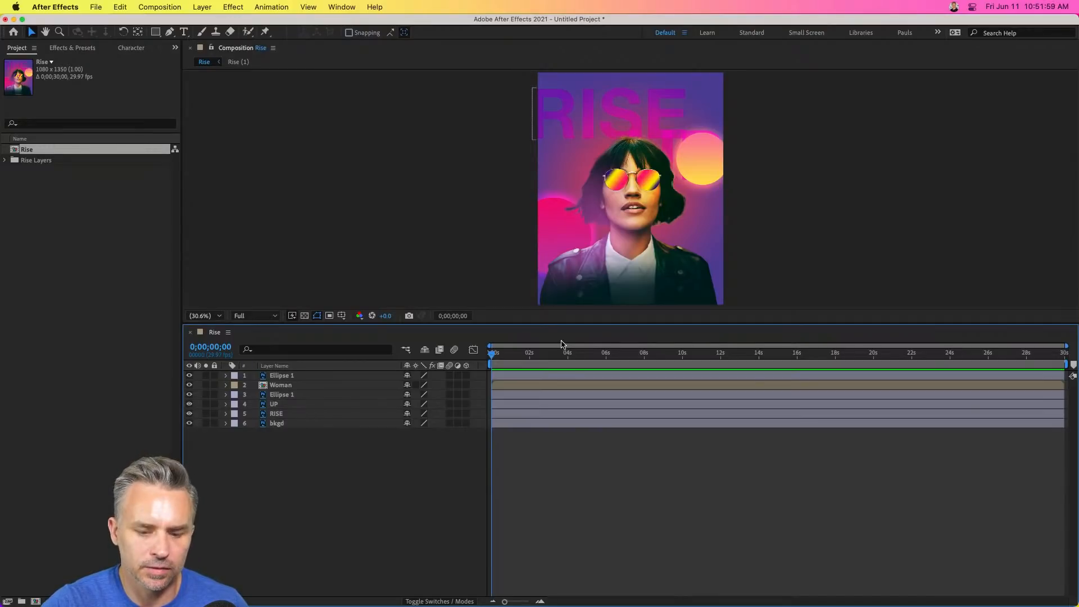
pyautogui.moveTo(548, 324); pyautogui.dragTo(540, 448)
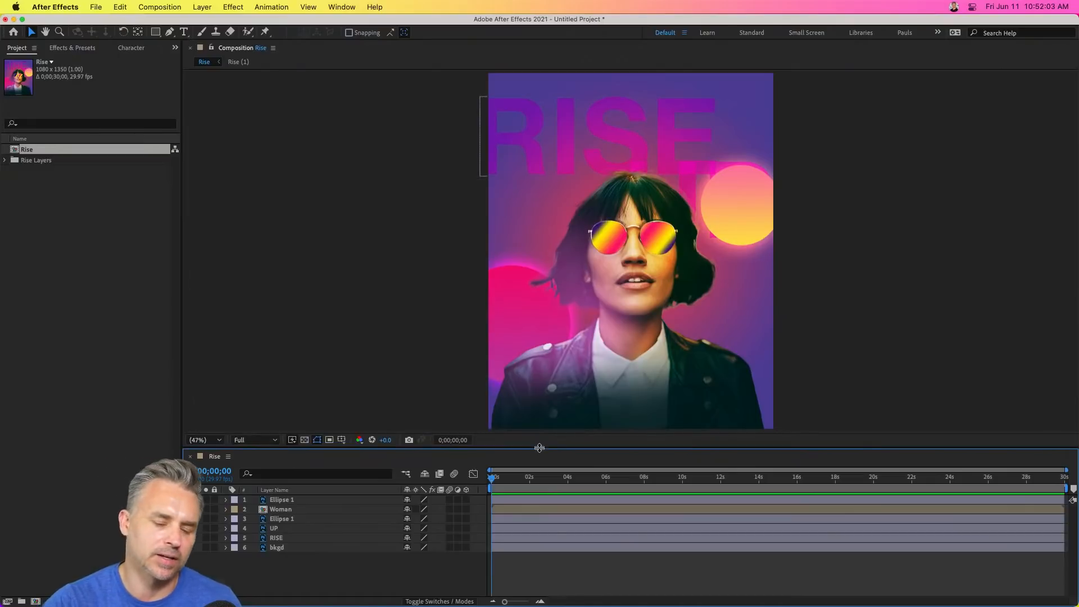
pyautogui.moveTo(540, 448); pyautogui.dragTo(516, 411)
# Play a short preview of the Rise composition, stop it, and return the playhead to the start.
pyautogui.moveTo(502, 447); pyautogui.dragTo(340, 445)
pyautogui.press('space')
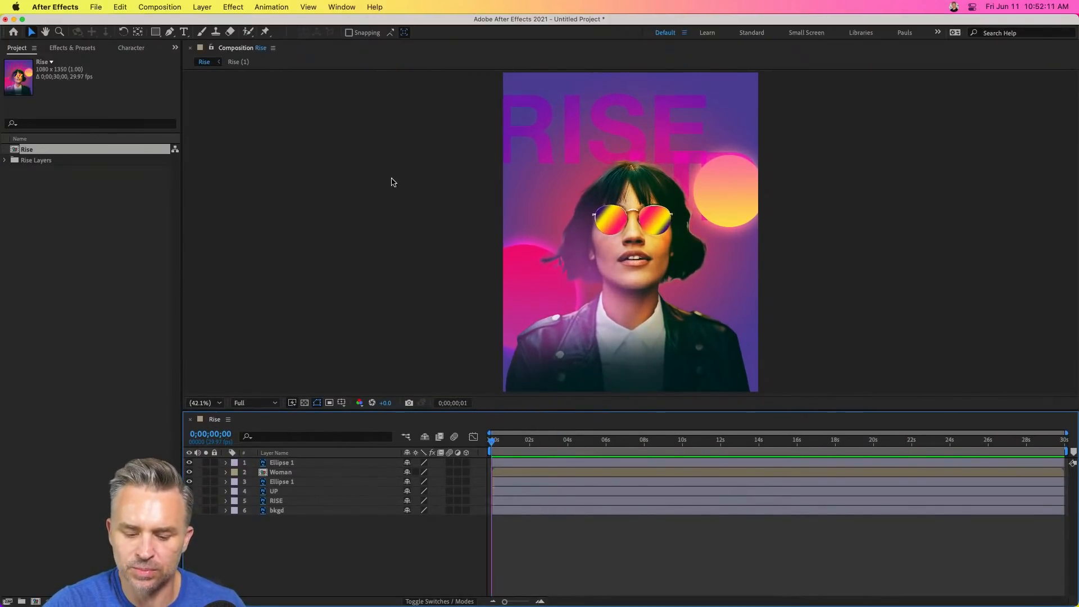
pyautogui.press('space')
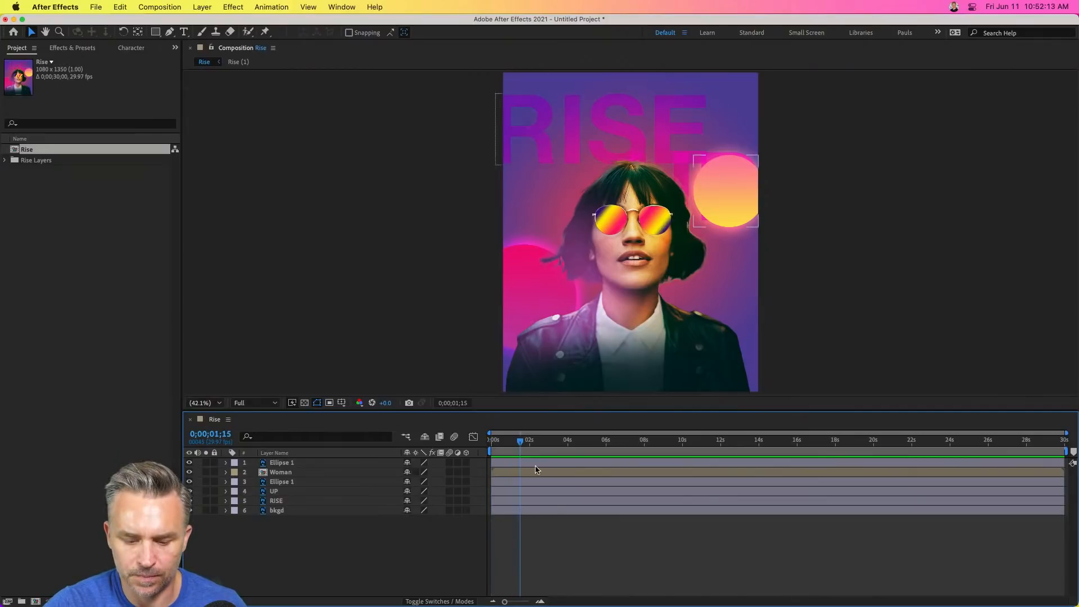
pyautogui.moveTo(522, 445); pyautogui.dragTo(363, 441)
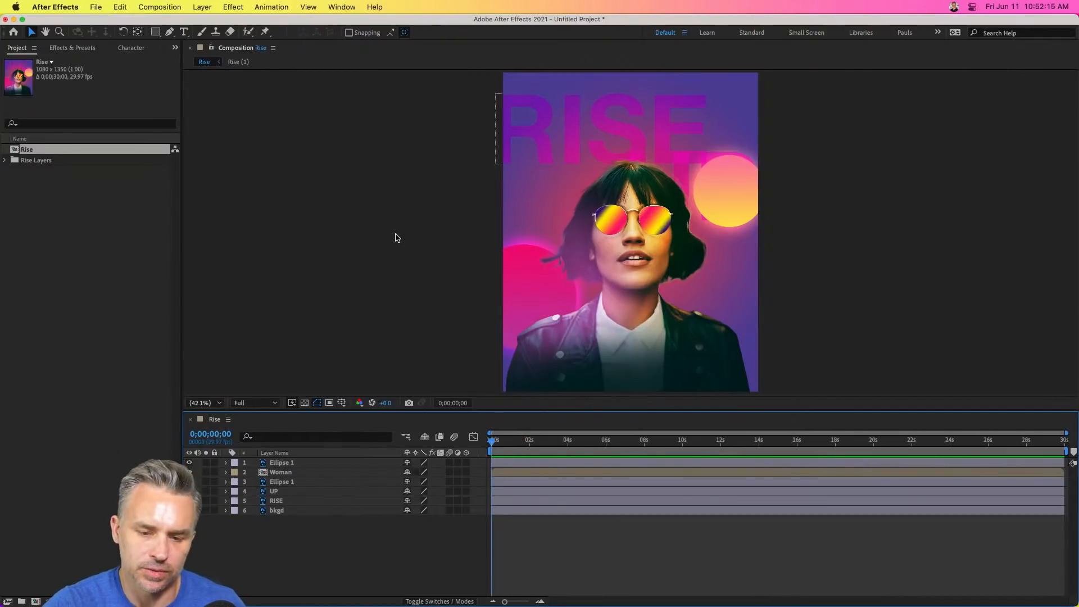
# Move the orange circle sideways over the edge of the woman's hair and select its Ellipse 1 layer in the timeline.
pyautogui.moveTo(715, 190)
pyautogui.mouseDown()
pyautogui.moveTo(713, 292)
pyautogui.moveTo(703, 177)
pyautogui.moveTo(693, 158)
pyautogui.moveTo(714, 214)
pyautogui.moveTo(664, 178)
pyautogui.moveTo(673, 161)
pyautogui.moveTo(694, 185)
pyautogui.mouseUp()
pyautogui.click(271, 463)
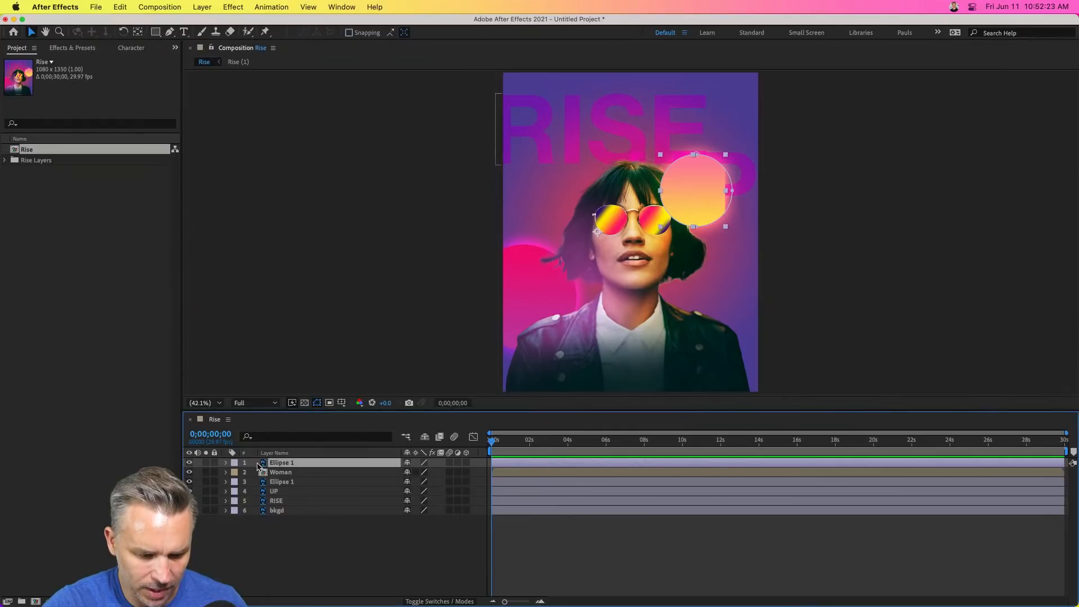
# Open the top Ellipse 1 layer in its Layer panel, group that panel with the Composition panel, and enlarge the viewer.
pyautogui.doubleClick(263, 466)
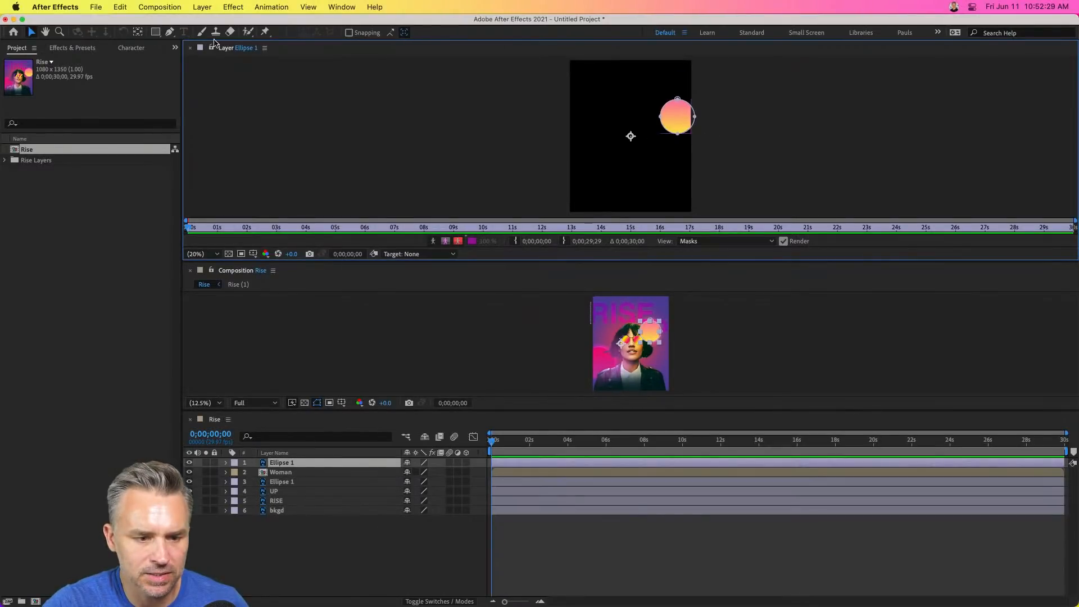
pyautogui.moveTo(220, 48); pyautogui.dragTo(343, 354)
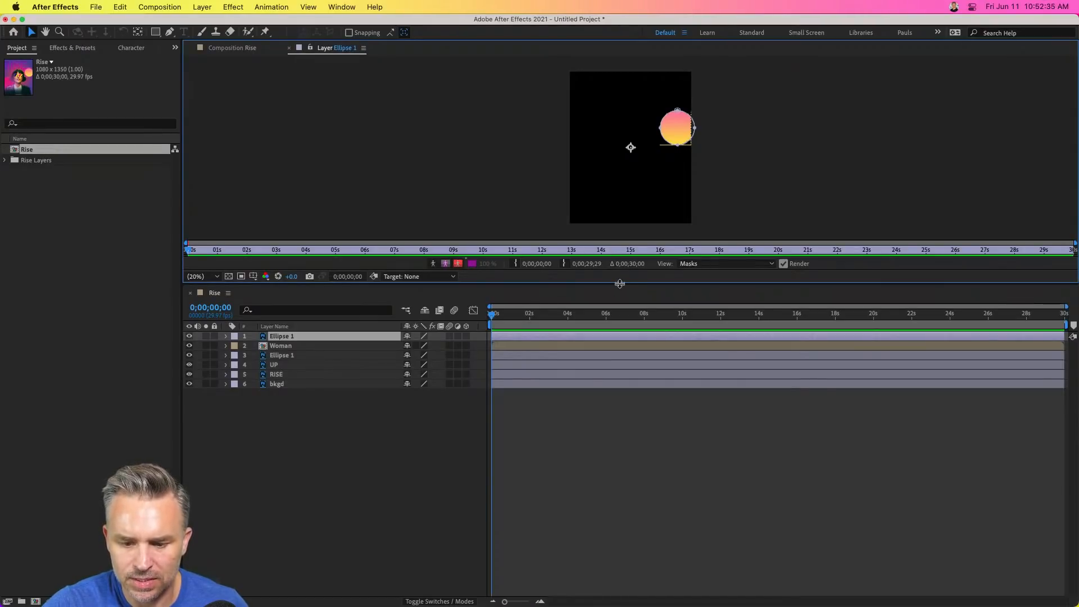
pyautogui.moveTo(621, 283); pyautogui.dragTo(635, 419)
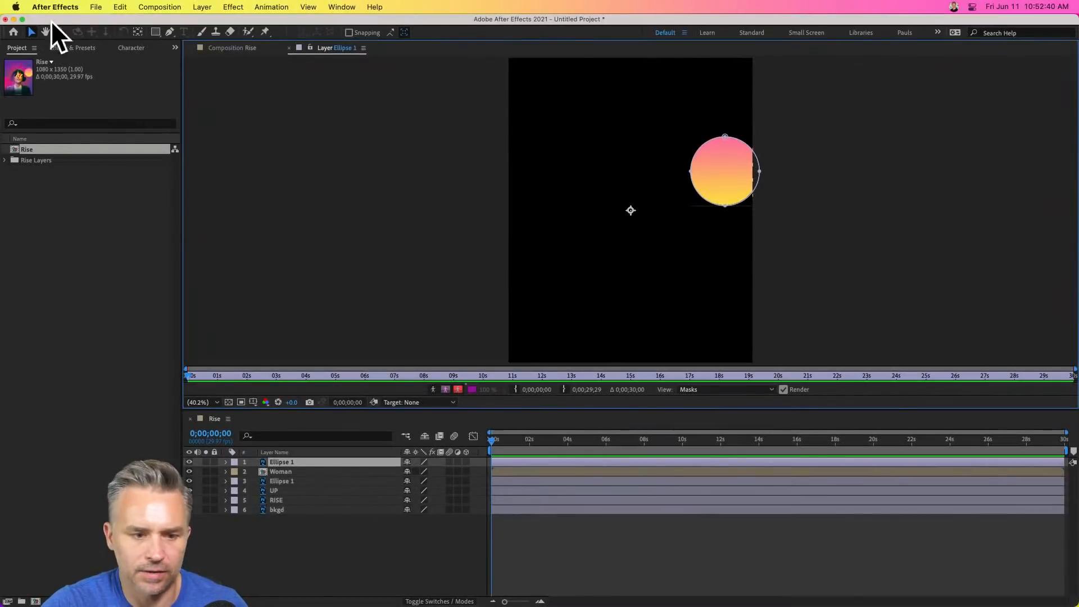
# Return to the Rise composition and reposition the orange circle below the UP text, beside the woman's neck.
pyautogui.click(228, 48)
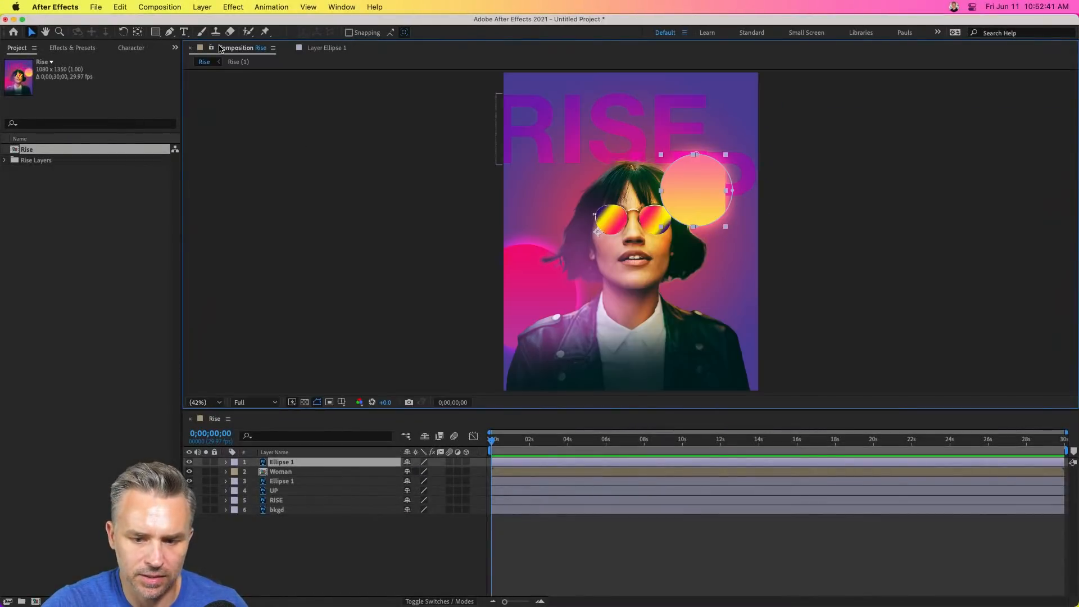
pyautogui.moveTo(693, 178); pyautogui.dragTo(692, 127)
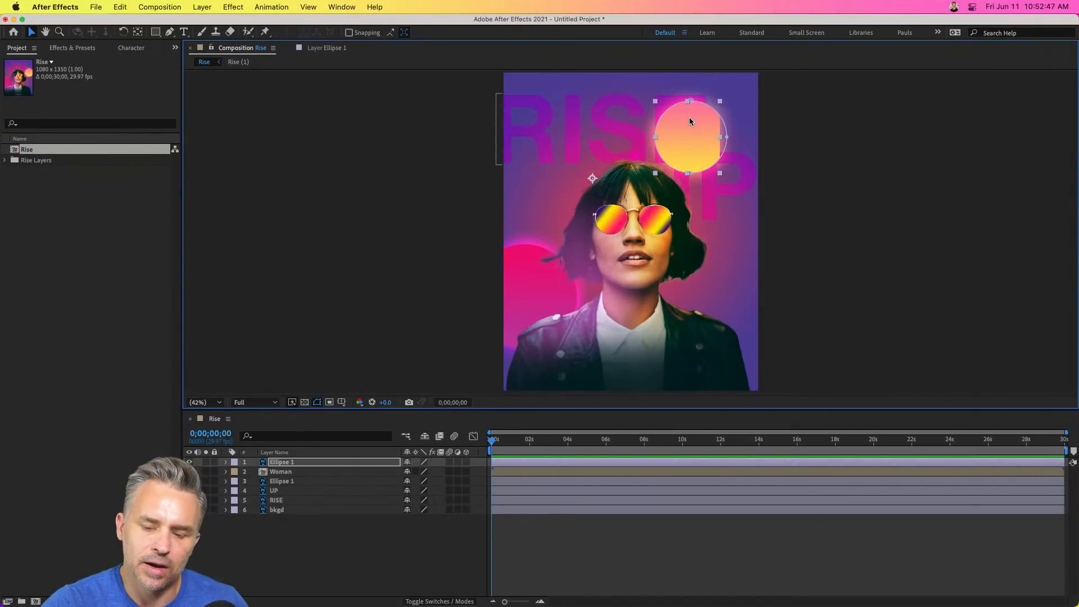
pyautogui.moveTo(689, 122); pyautogui.dragTo(701, 248)
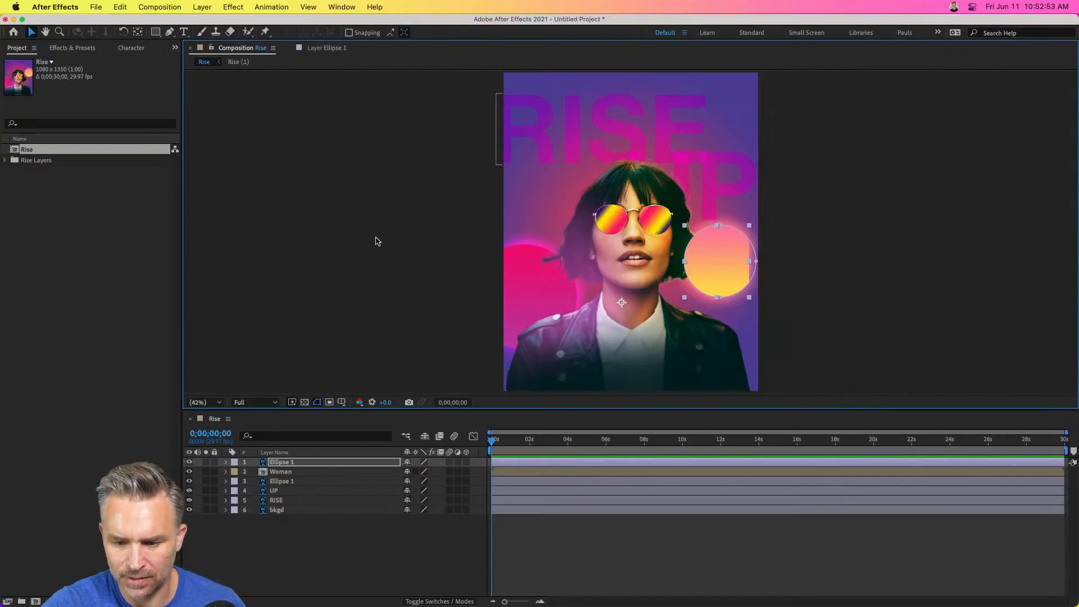
# Open the nested Woman composition and toggle the visibility of its Layer 1, dark and plum layers to see what each contributes.
pyautogui.click(259, 472)
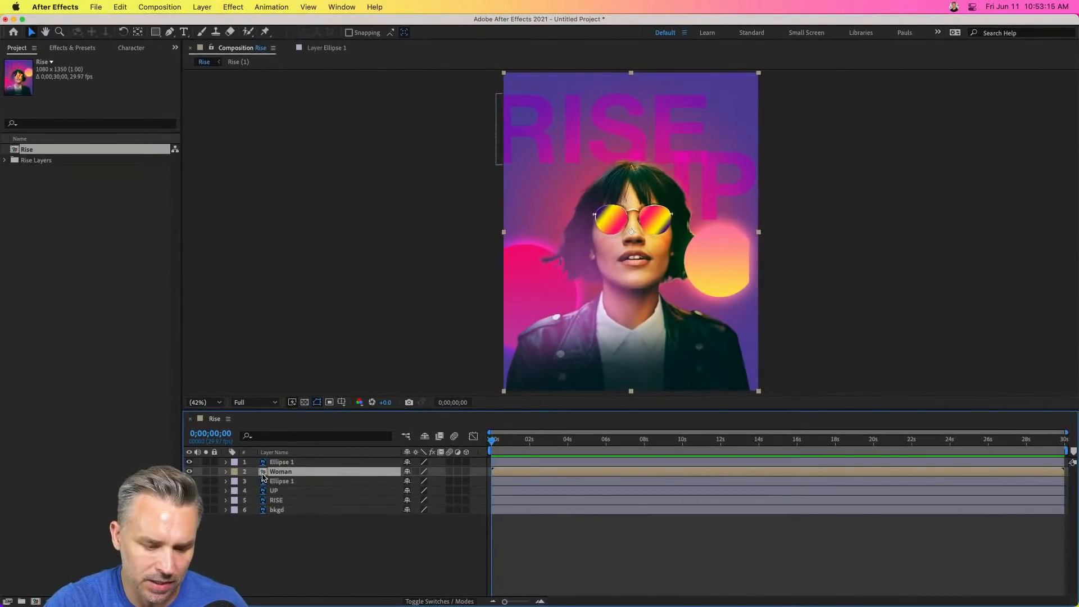
pyautogui.doubleClick(262, 477)
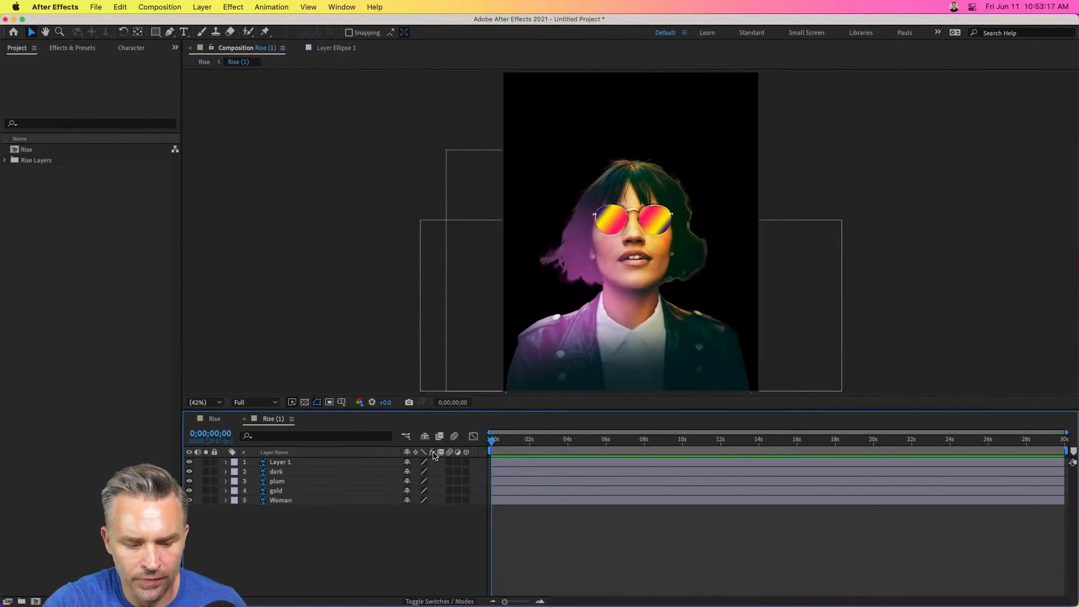
pyautogui.click(191, 464)
pyautogui.click(190, 464)
pyautogui.click(190, 472)
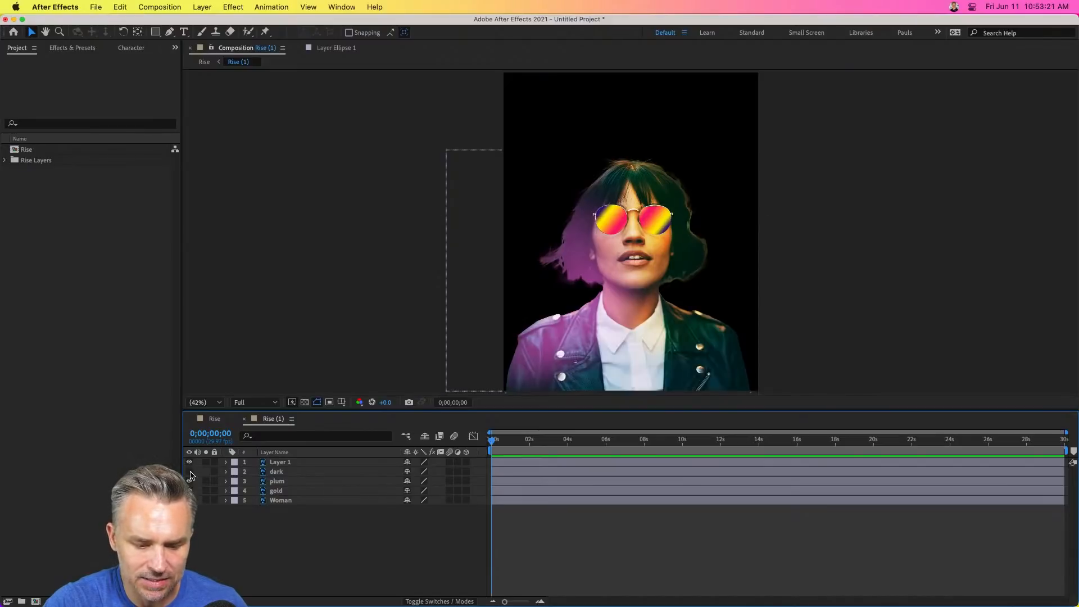
pyautogui.click(191, 473)
pyautogui.click(189, 481)
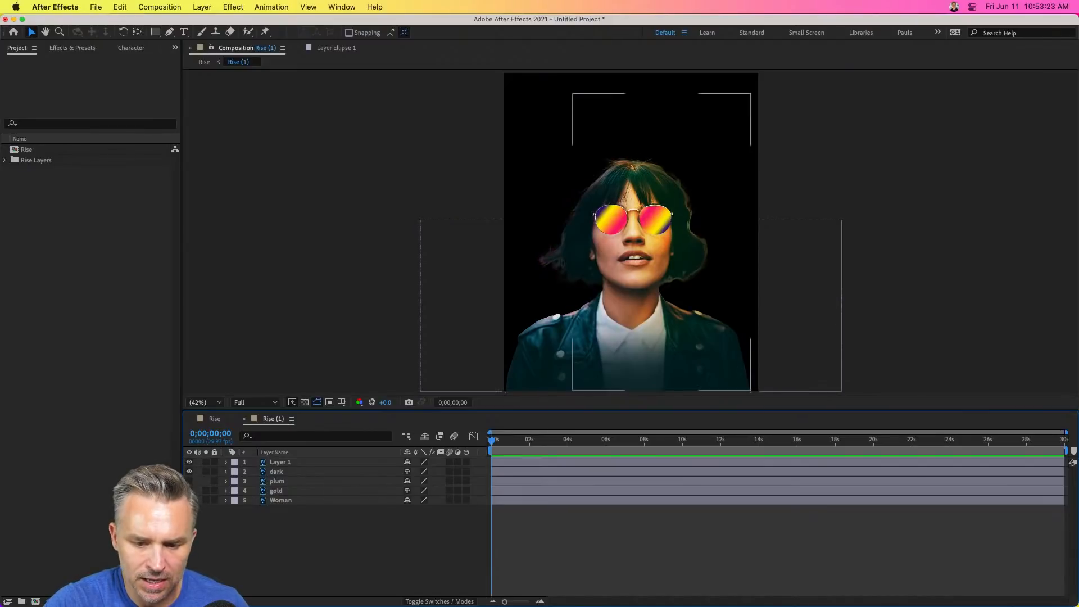
pyautogui.click(190, 481)
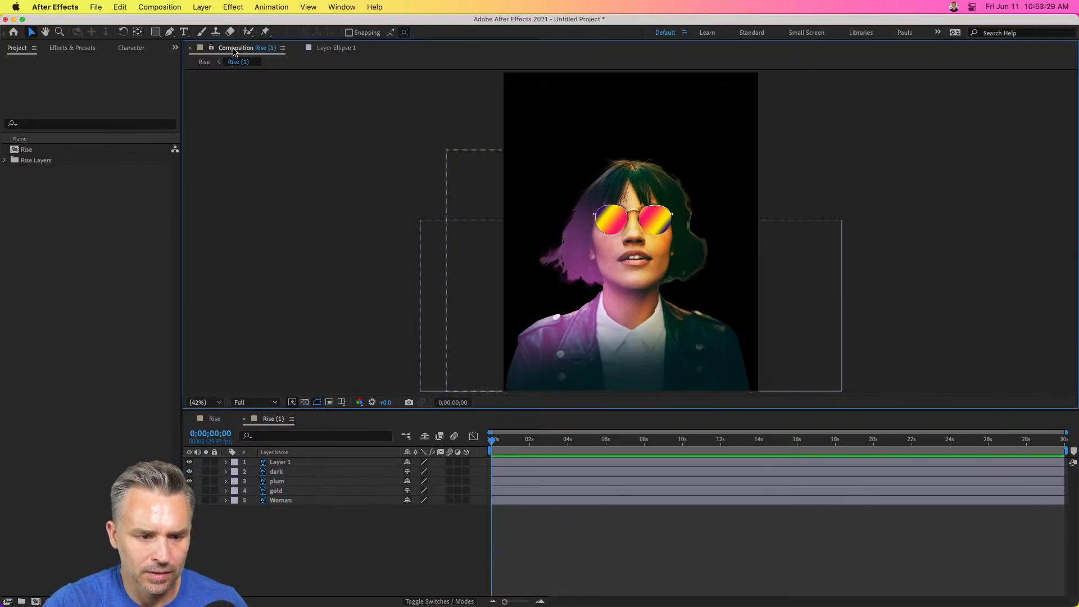
# Check the Ellipse 1 Layer panel, return to the Rise composition, and give the timeline more height beneath the viewer.
pyautogui.click(338, 48)
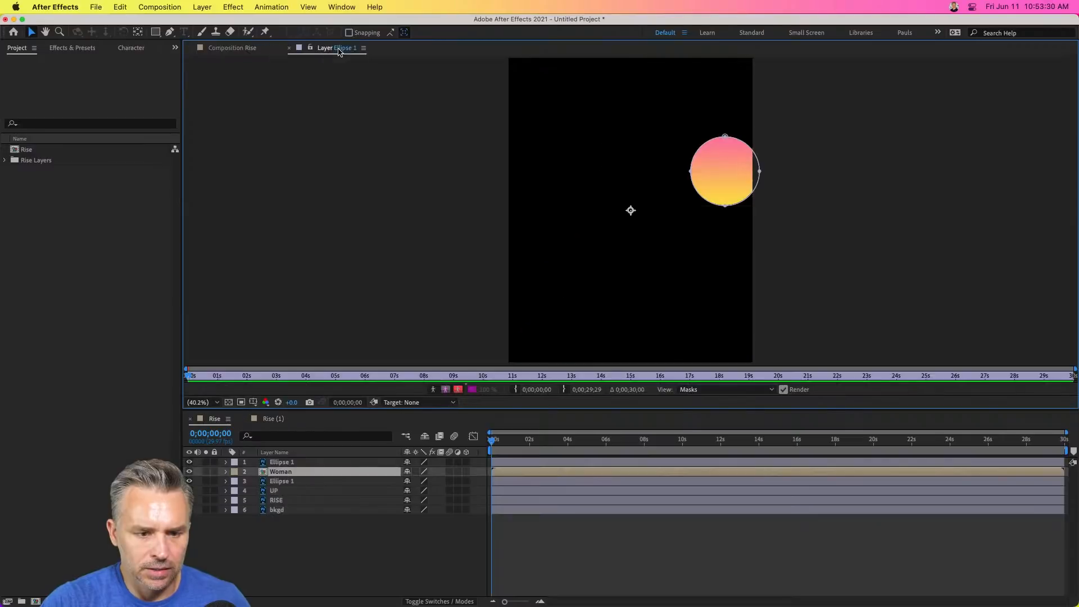
pyautogui.click(247, 48)
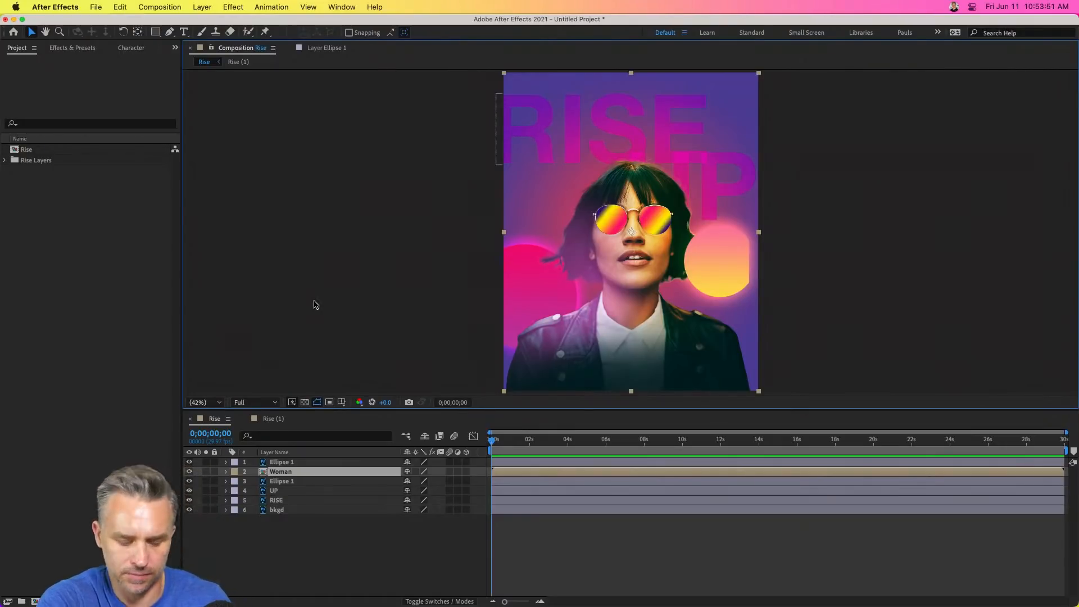
pyautogui.moveTo(811, 3)
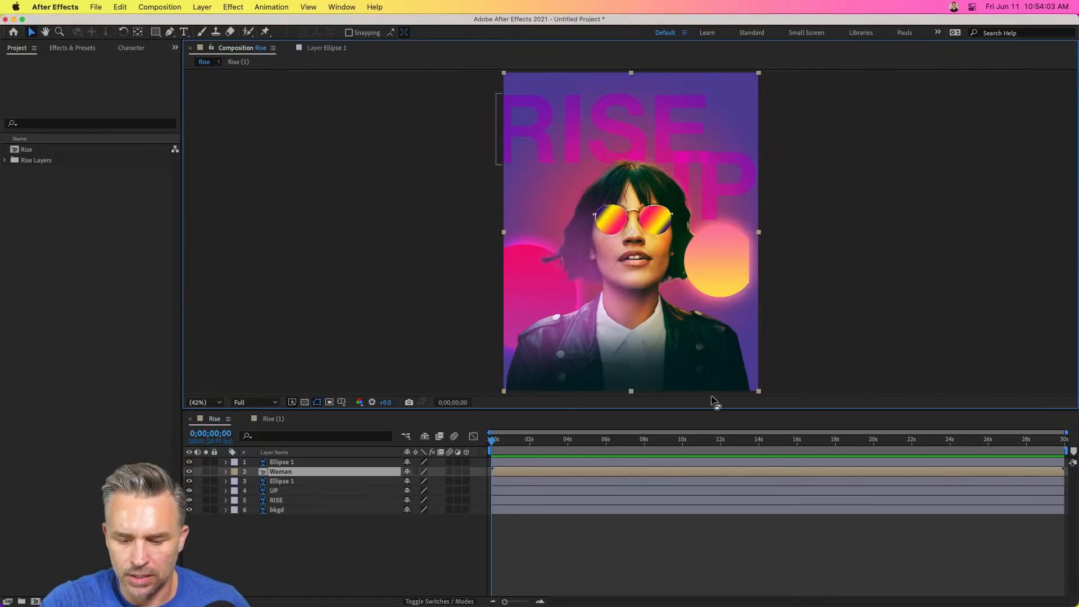
pyautogui.moveTo(581, 410); pyautogui.dragTo(585, 463)
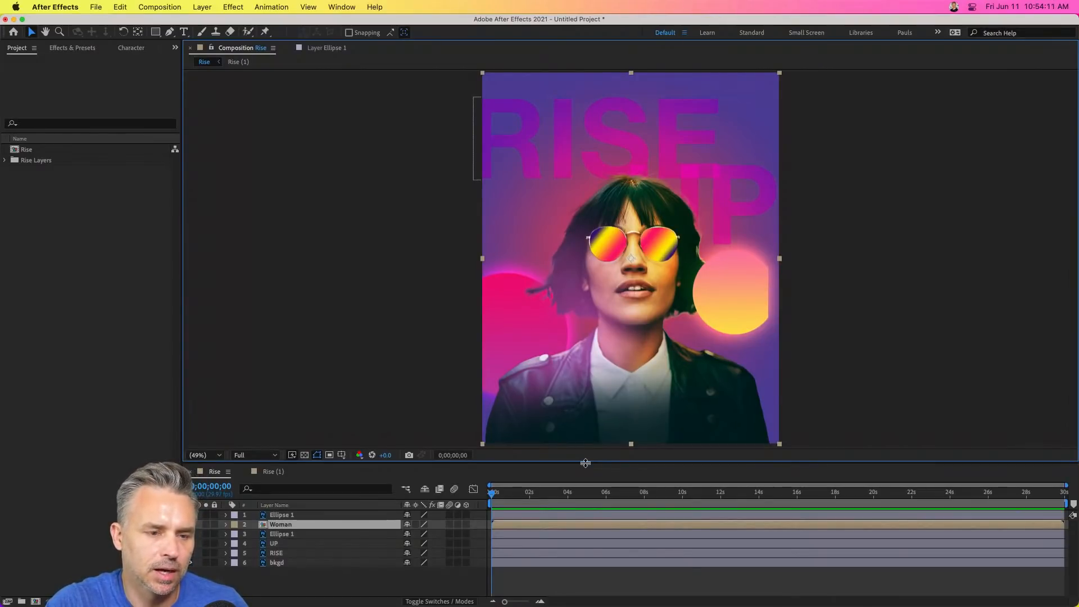
pyautogui.moveTo(586, 463); pyautogui.dragTo(590, 374)
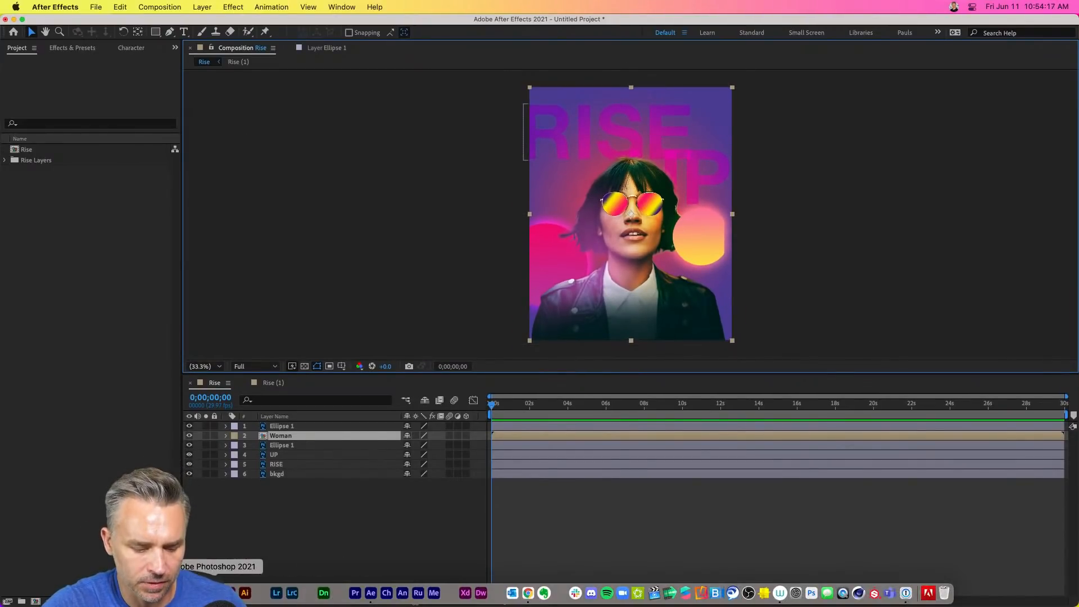
# Switch to Photoshop, duplicate the top Ellipse 1 layer in Rise.psd, and move the copy above the woman's head.
pyautogui.click(229, 593)
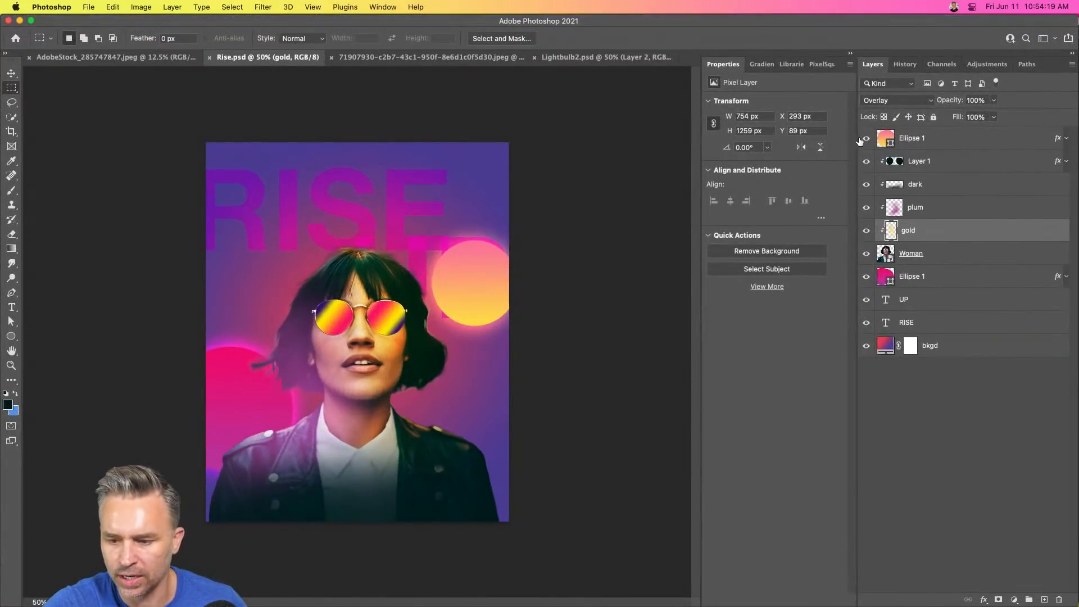
pyautogui.click(936, 146)
pyautogui.press('super+j')
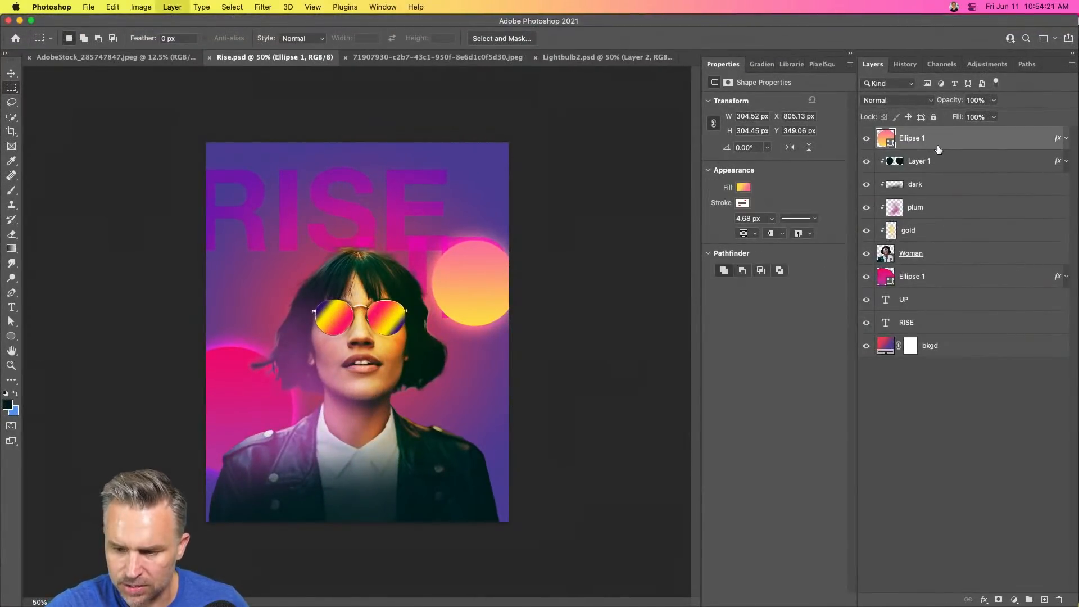
pyautogui.press('v')
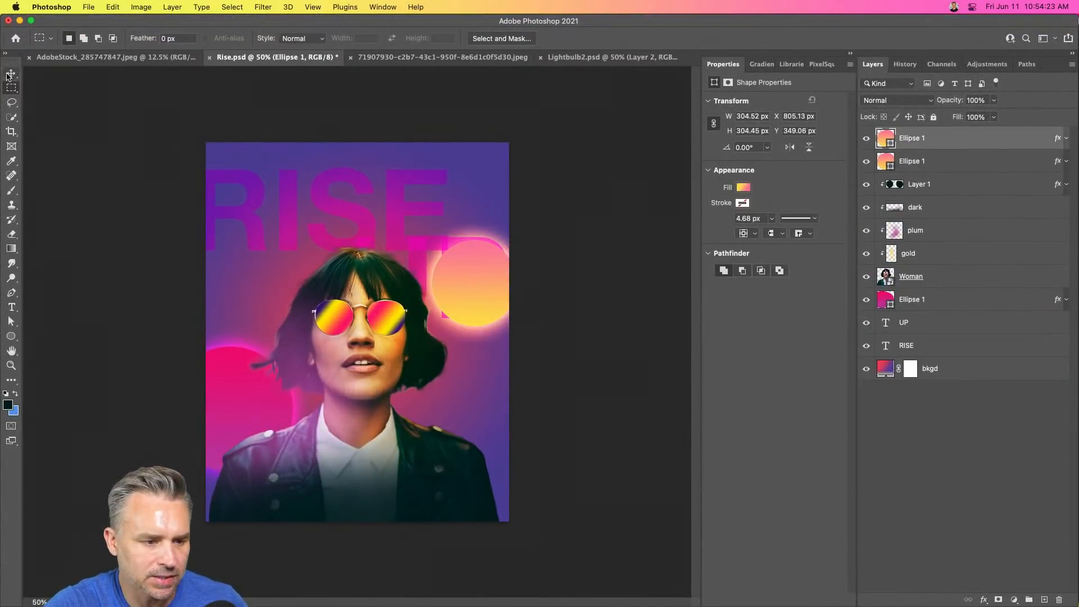
pyautogui.moveTo(443, 284); pyautogui.dragTo(344, 232)
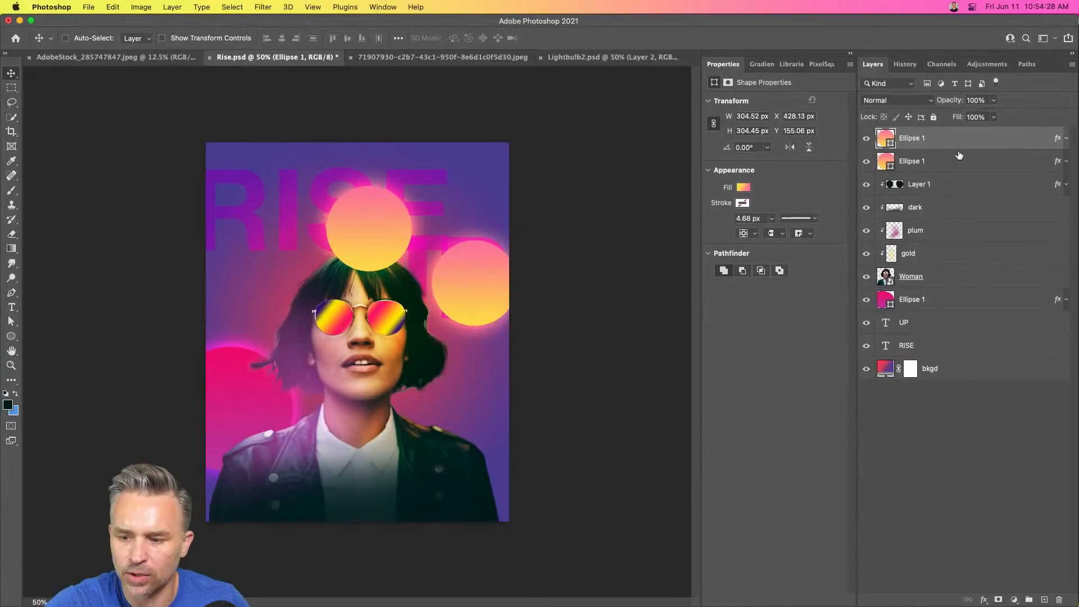
# Convert the duplicated Ellipse 1 layer to a smart object and rename it Smart Object.
pyautogui.rightClick(950, 144)
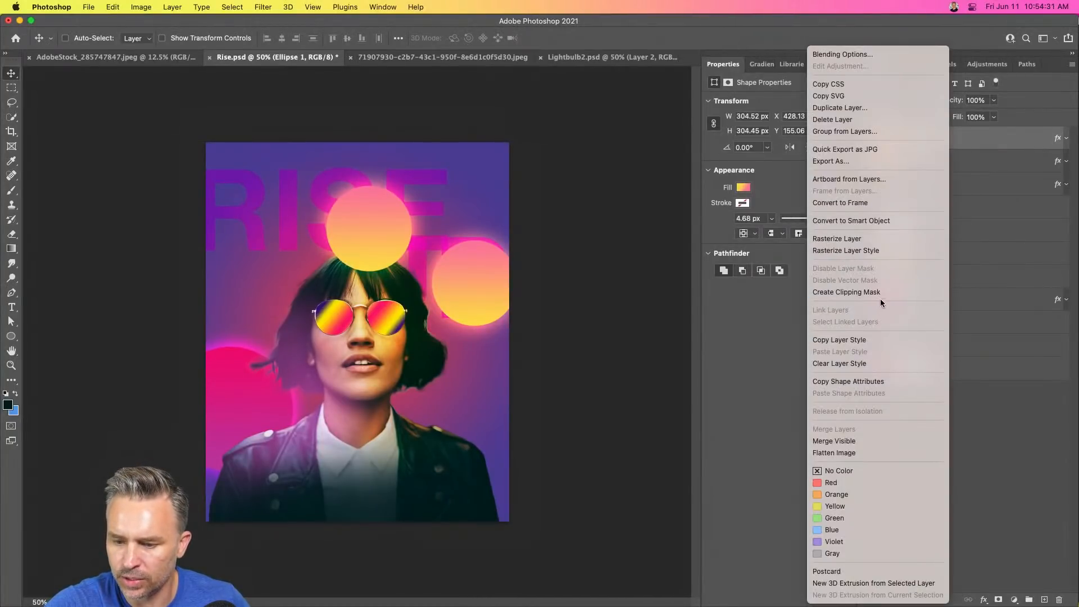
pyautogui.click(859, 221)
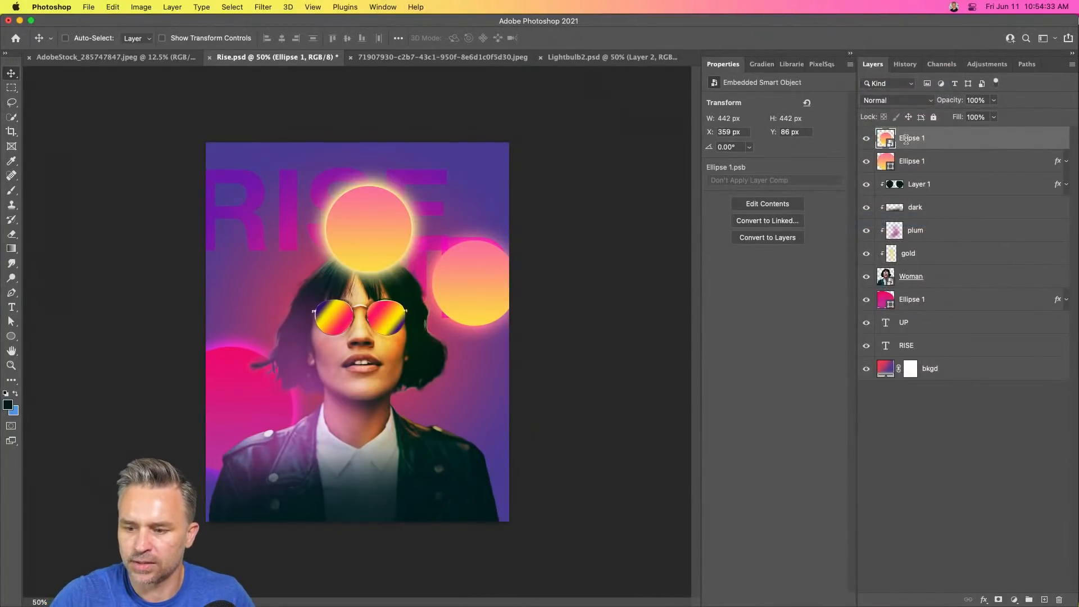
pyautogui.doubleClick(907, 139)
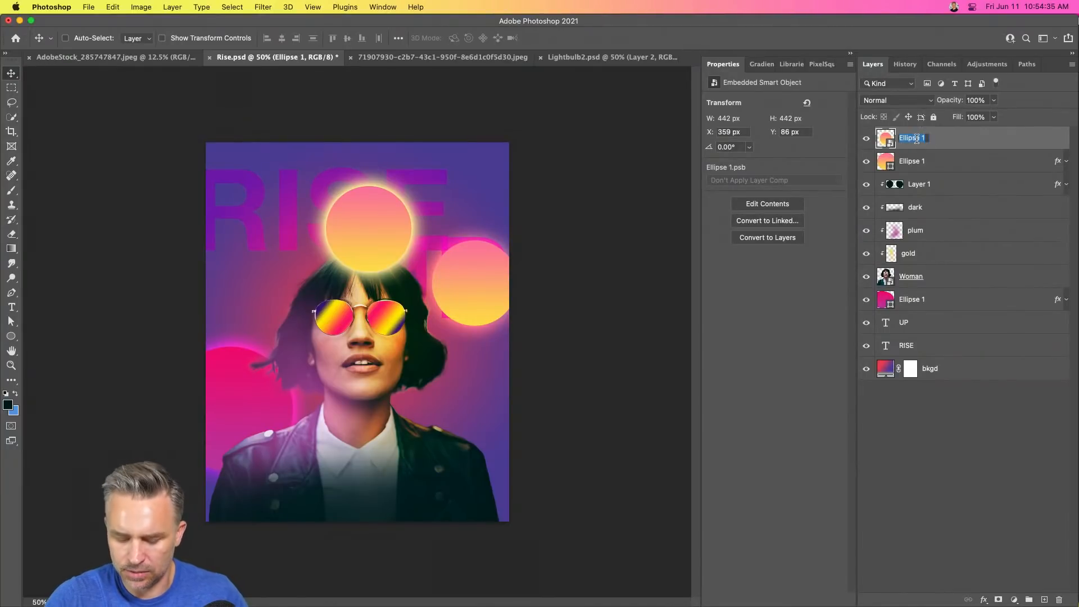
pyautogui.write('C')
pyautogui.write('mart O')
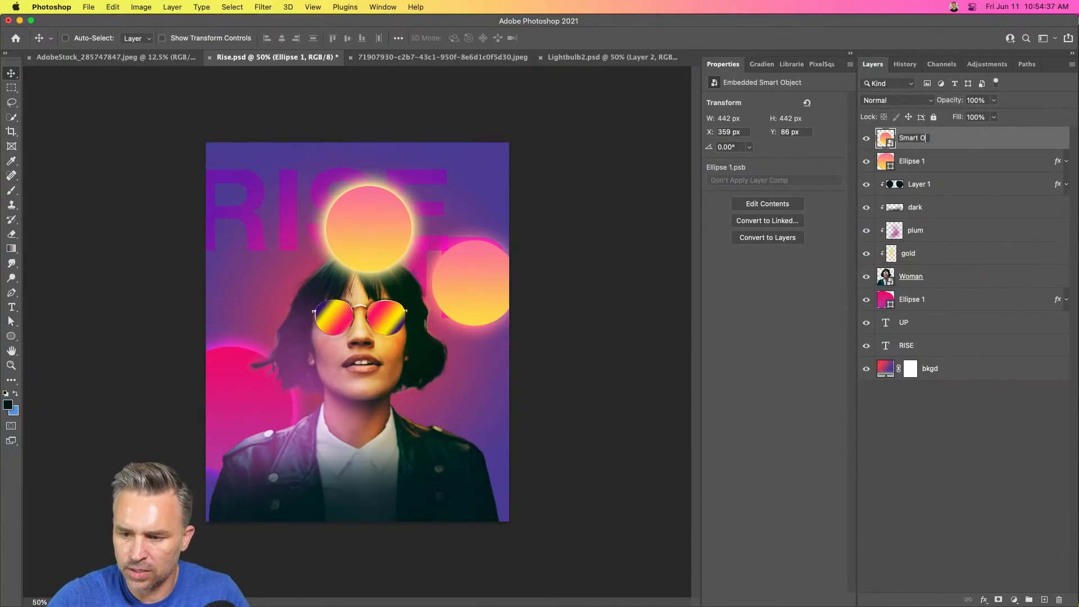
pyautogui.write('bject')
pyautogui.press('Return')
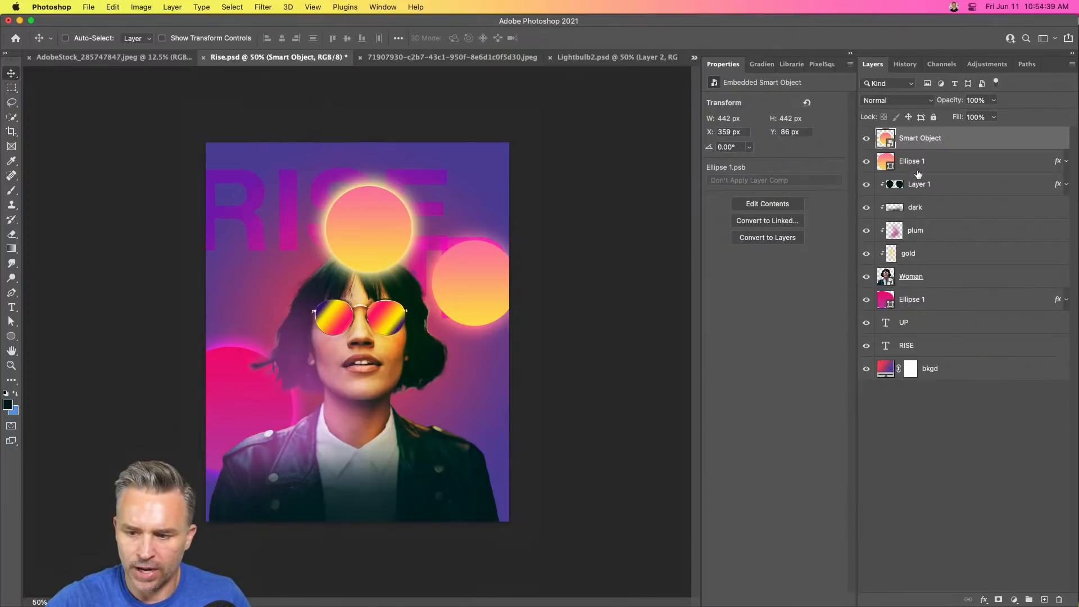
# Move the Smart Object circle to the poster's upper-right corner, then save Rise.psd and return to After Effects.
pyautogui.moveTo(368, 231); pyautogui.dragTo(473, 209)
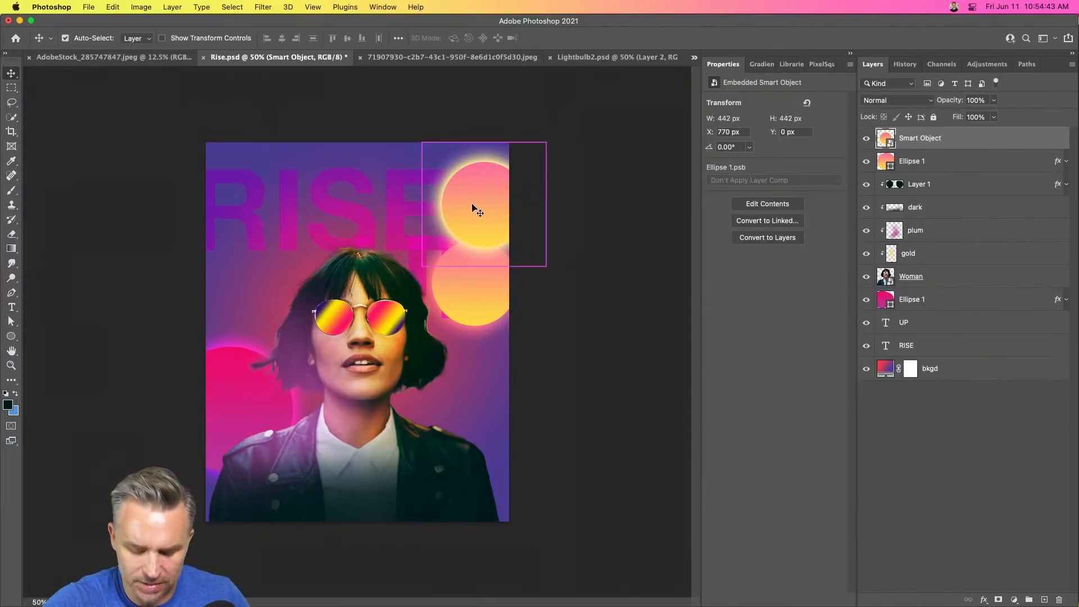
pyautogui.press('super+s')
pyautogui.click(19, 21)
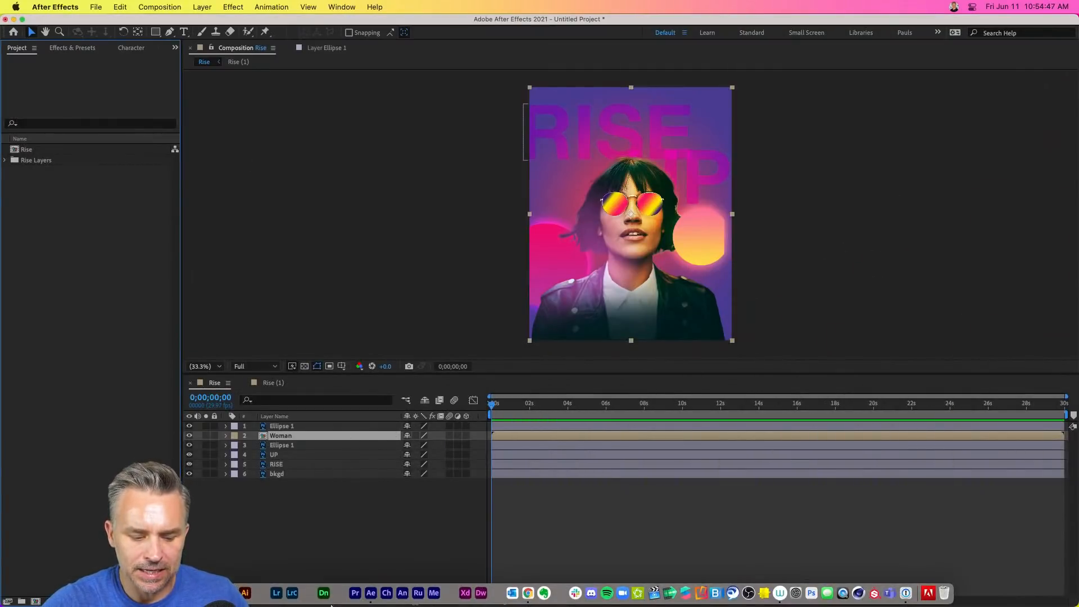
# Back in Photoshop, set the gradient fill angle of the orange Ellipse 1 layer to -105°.
pyautogui.click(224, 594)
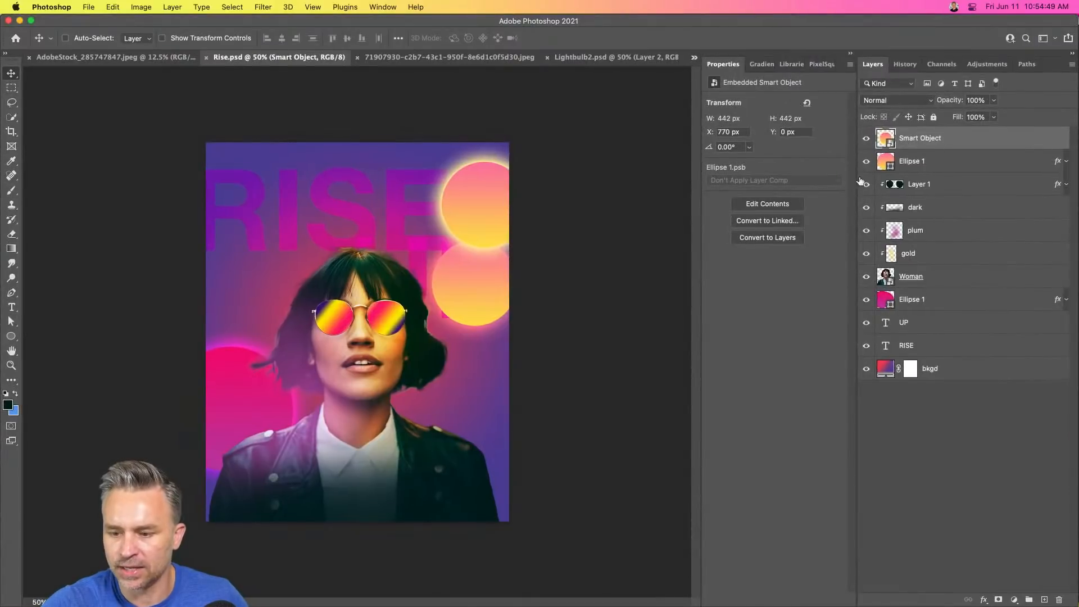
pyautogui.click(884, 164)
pyautogui.doubleClick(885, 163)
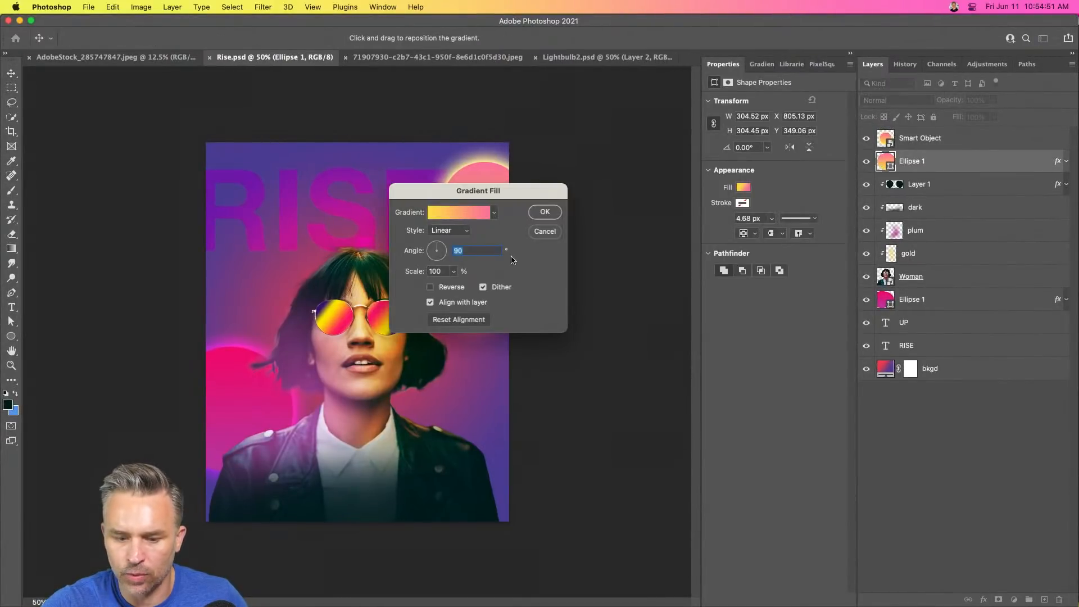
pyautogui.moveTo(428, 257)
pyautogui.mouseDown()
pyautogui.moveTo(440, 266)
pyautogui.moveTo(431, 268)
pyautogui.mouseUp()
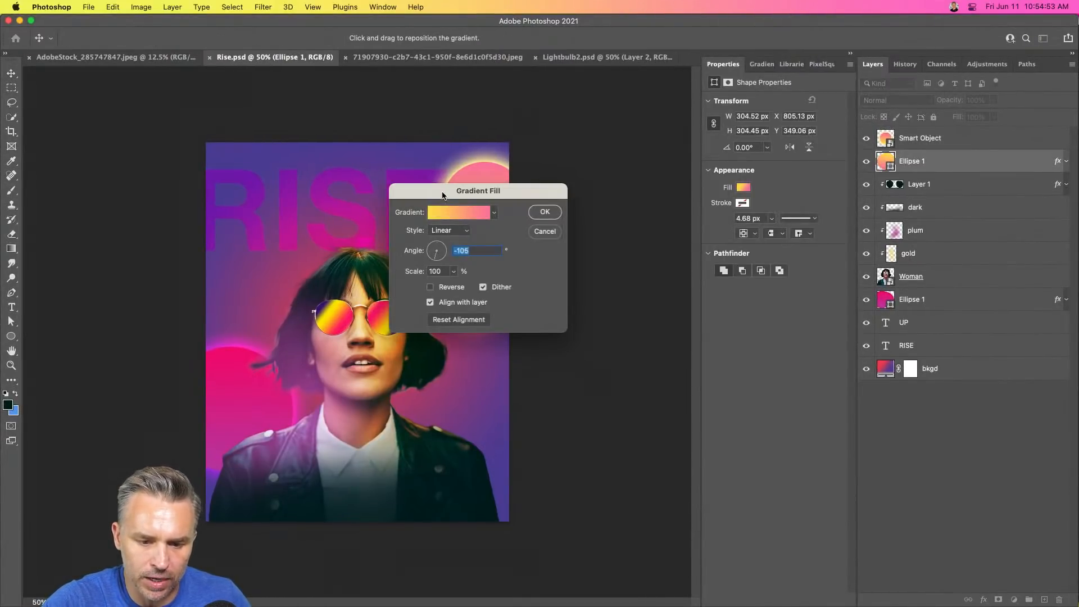
pyautogui.moveTo(433, 193); pyautogui.dragTo(292, 207)
pyautogui.click(404, 218)
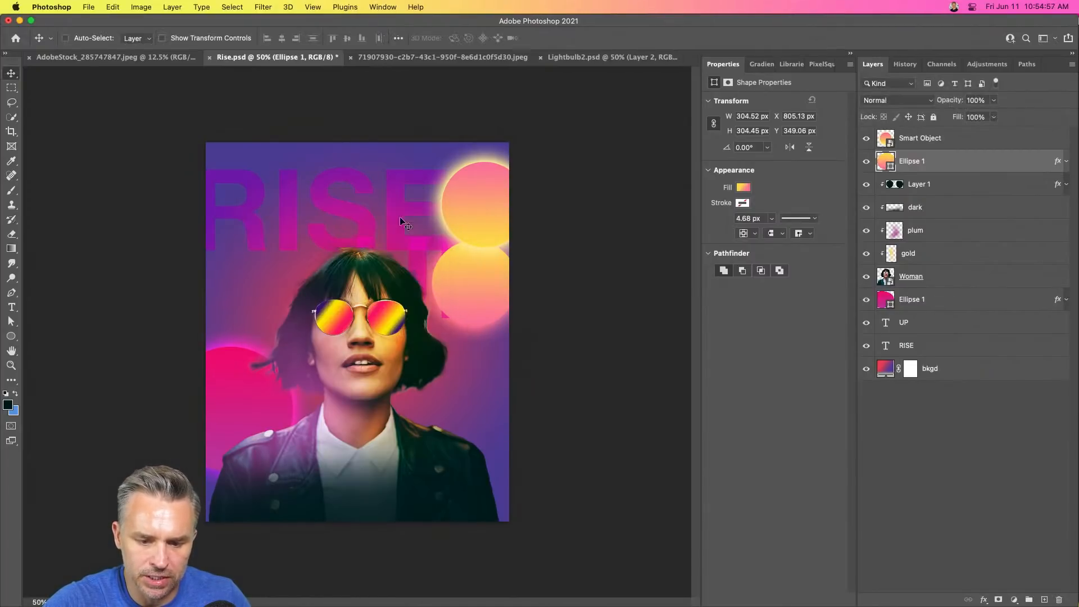
# Hide the Smart Object layer, check the Ellipse 1 layer's visibility and effects, and save Rise.psd with the Woman layer selected.
pyautogui.click(867, 138)
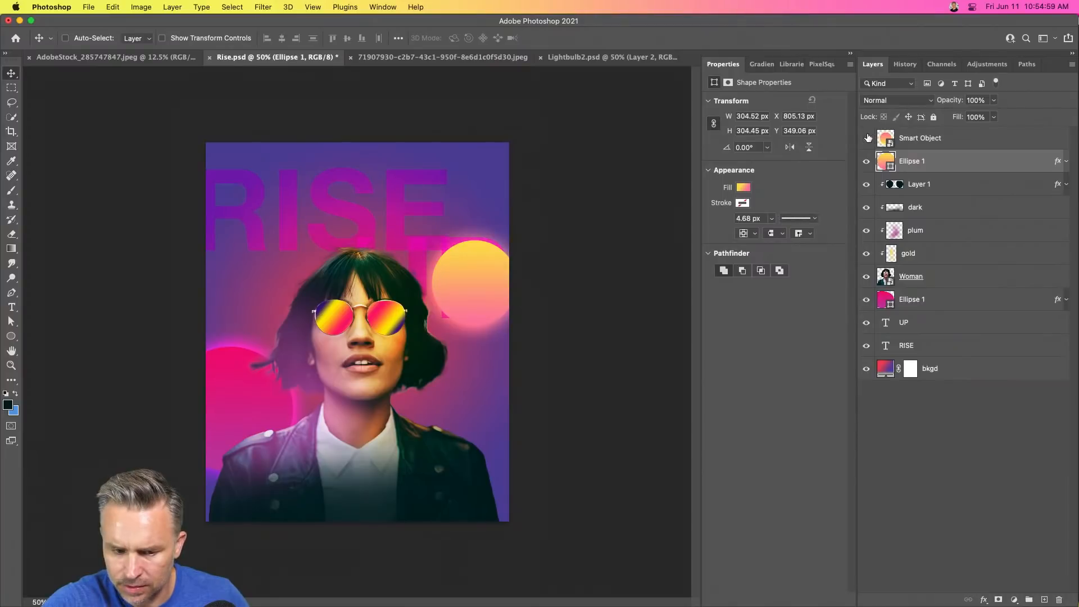
pyautogui.click(866, 161)
pyautogui.click(866, 163)
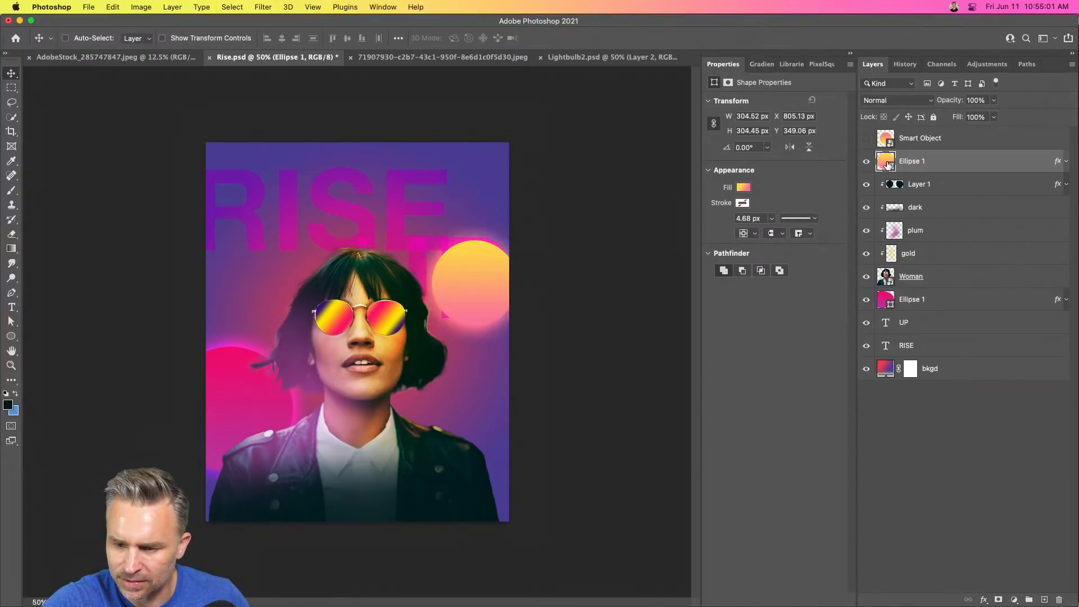
pyautogui.click(1066, 162)
pyautogui.click(1066, 163)
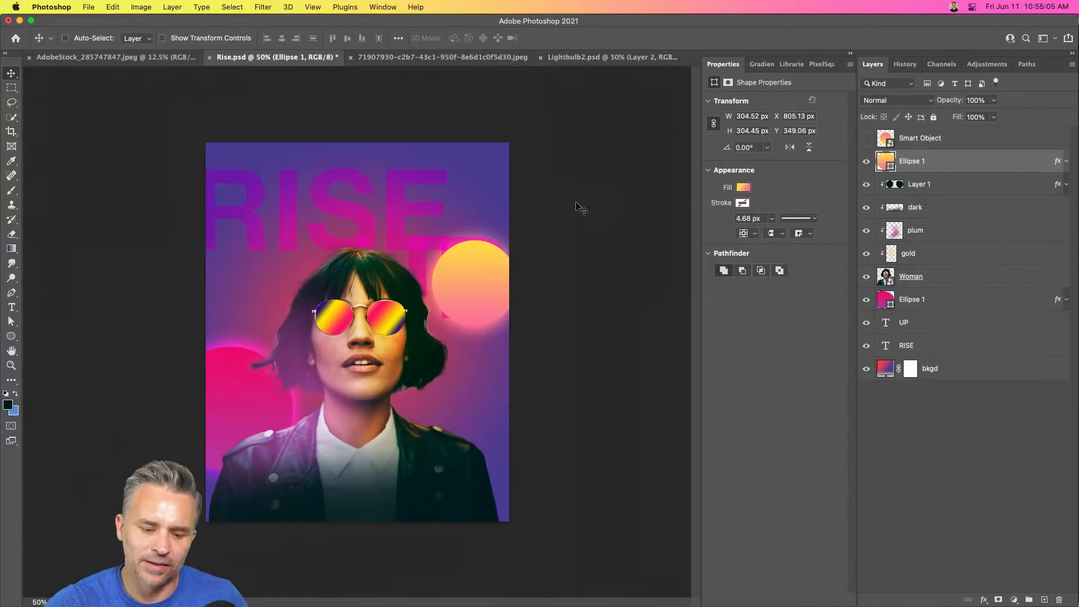
pyautogui.click(948, 280)
pyautogui.press('super+s')
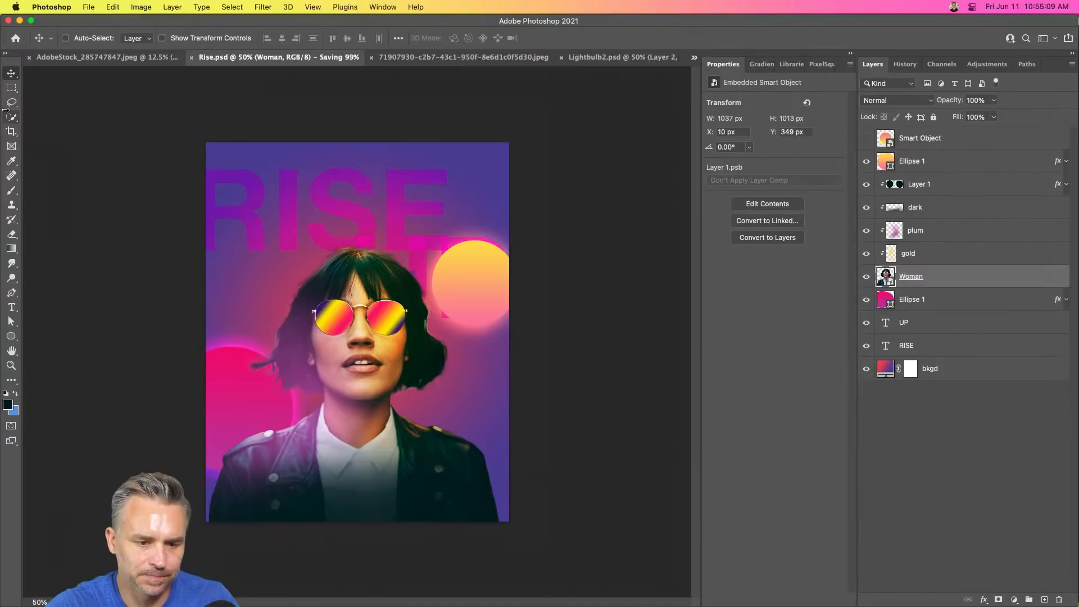
# Try several gradient presets on the upper Ellipse 1 layer, settle on the pink-to-peach one, then save Rise.psd and return to After Effects.
pyautogui.click(906, 161)
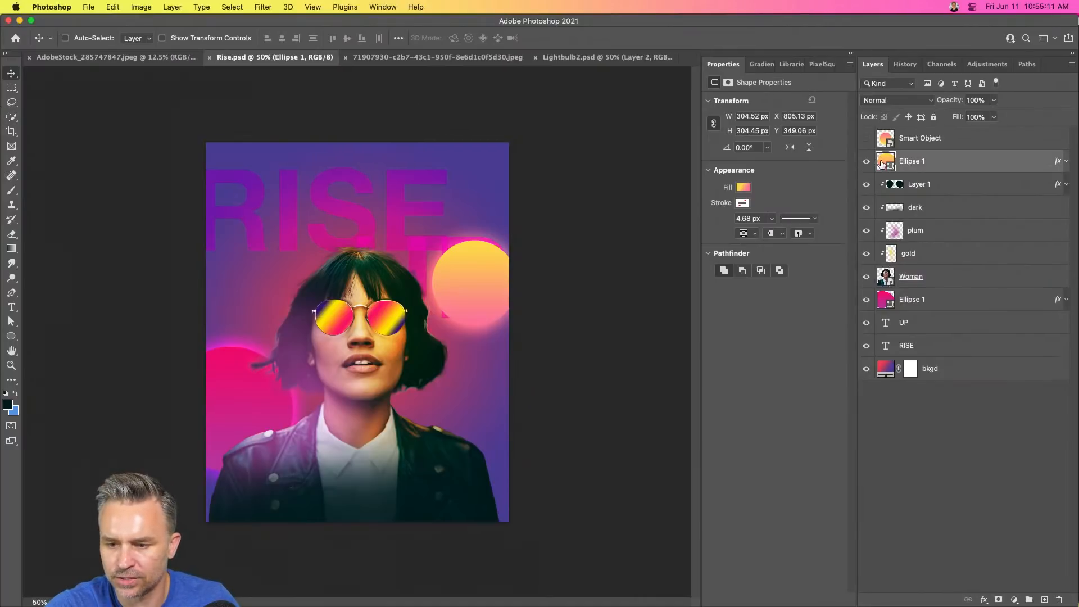
pyautogui.click(767, 65)
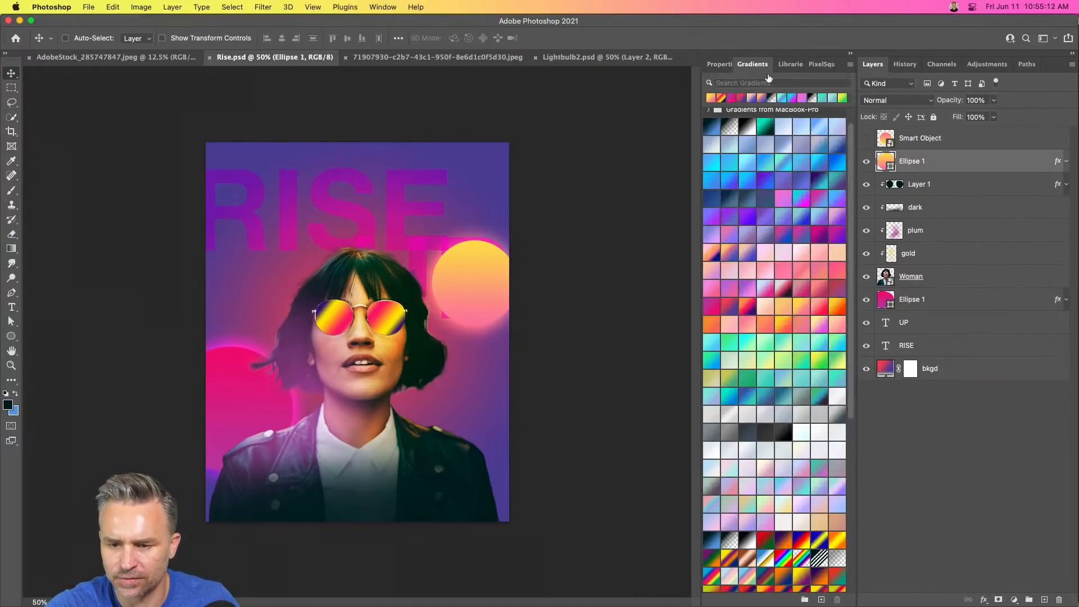
pyautogui.click(747, 309)
pyautogui.click(783, 326)
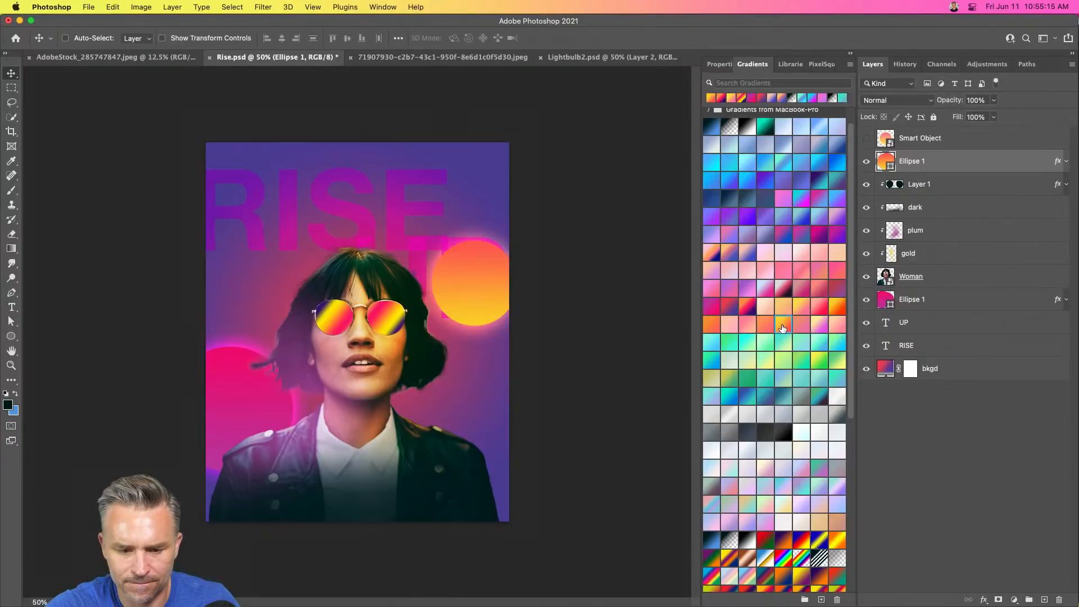
pyautogui.click(836, 307)
pyautogui.click(837, 327)
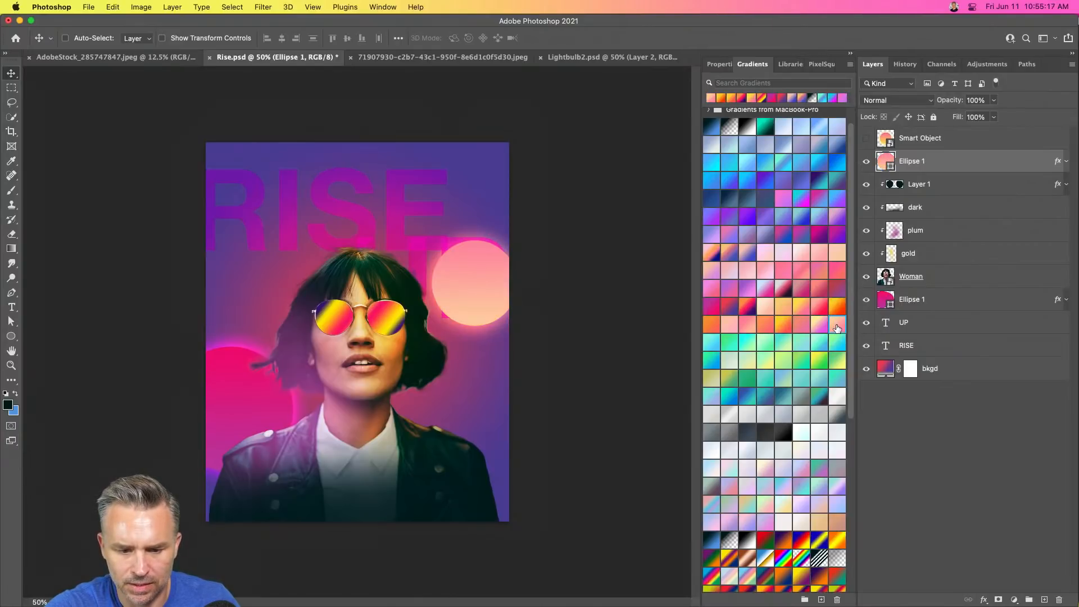
pyautogui.press('super+s')
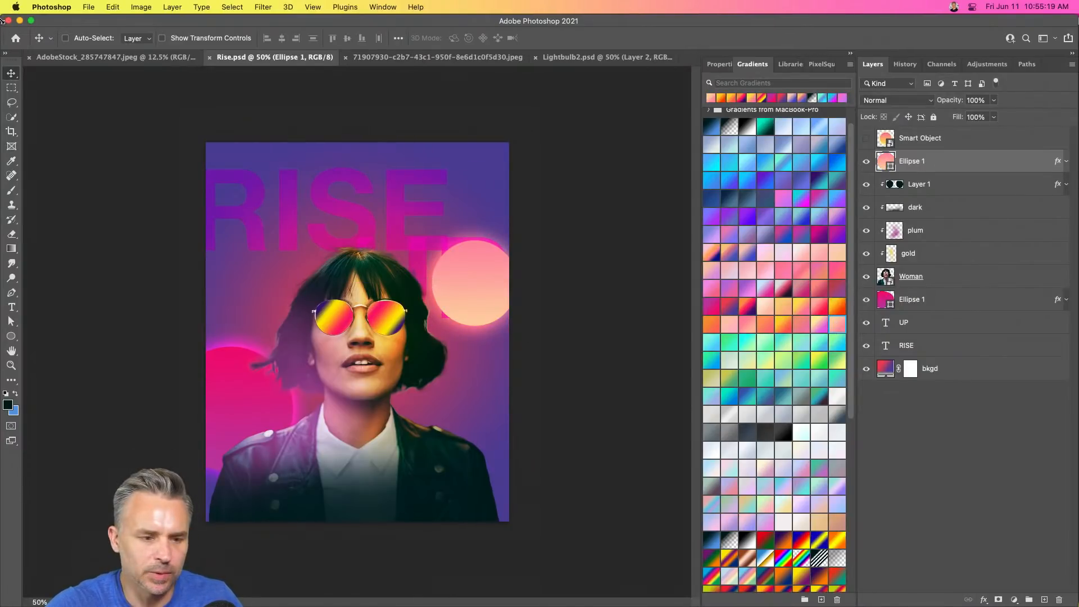
pyautogui.click(19, 20)
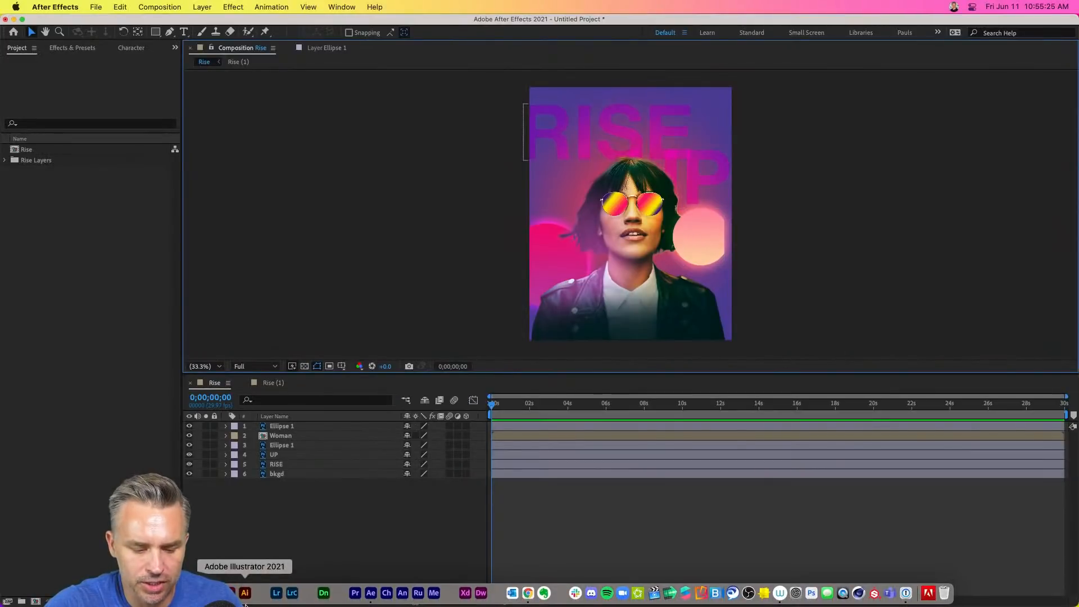
# Switch to Photoshop, apply the dark-to-teal gradient preset to the upper Ellipse 1 layer, then save Rise.psd and return to After Effects.
pyautogui.click(254, 593)
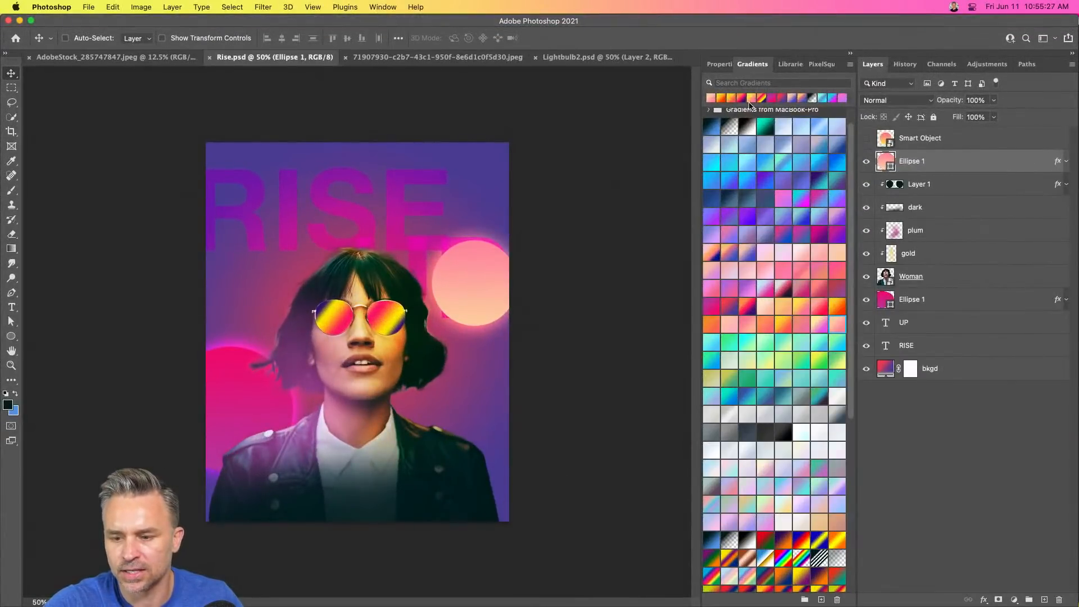
pyautogui.click(764, 132)
pyautogui.press('super+s')
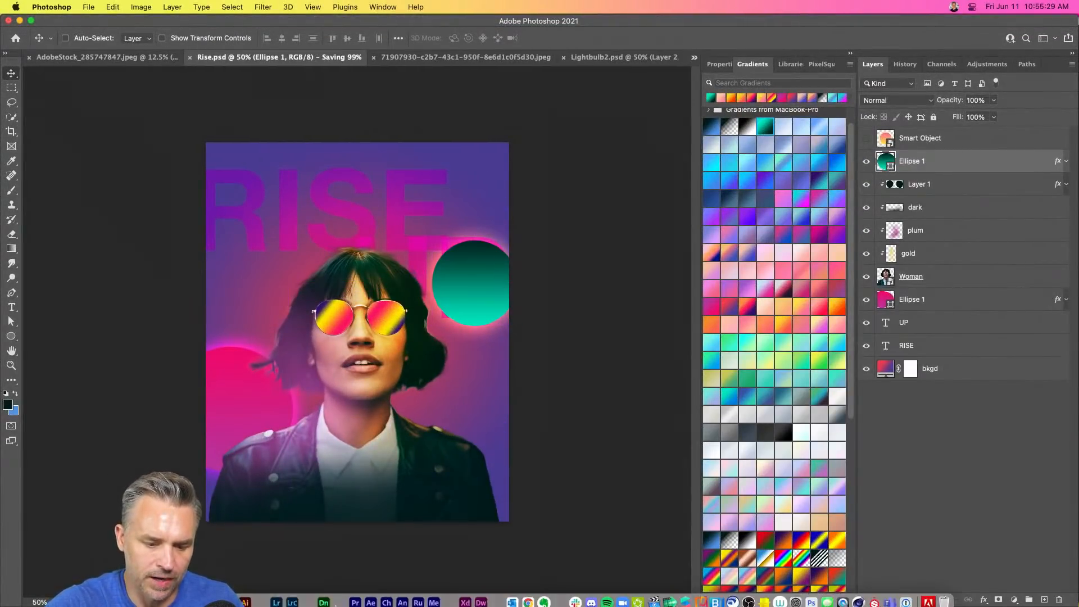
pyautogui.click(370, 593)
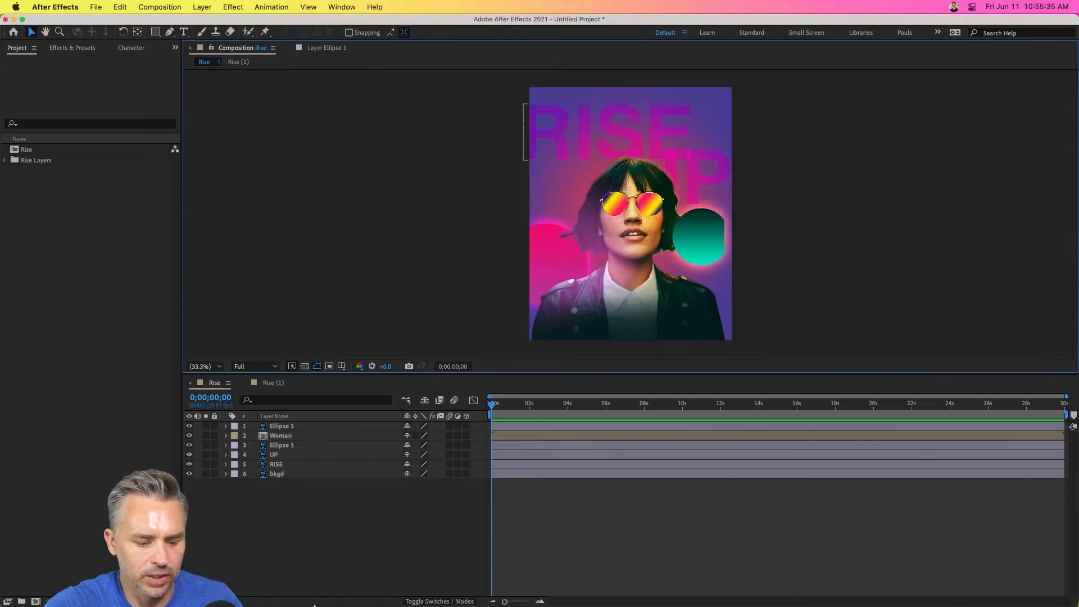
# Switch to Finder, move its window clear of the After Effects project items, and select Rise.psd in the Desktop folder.
pyautogui.click(137, 593)
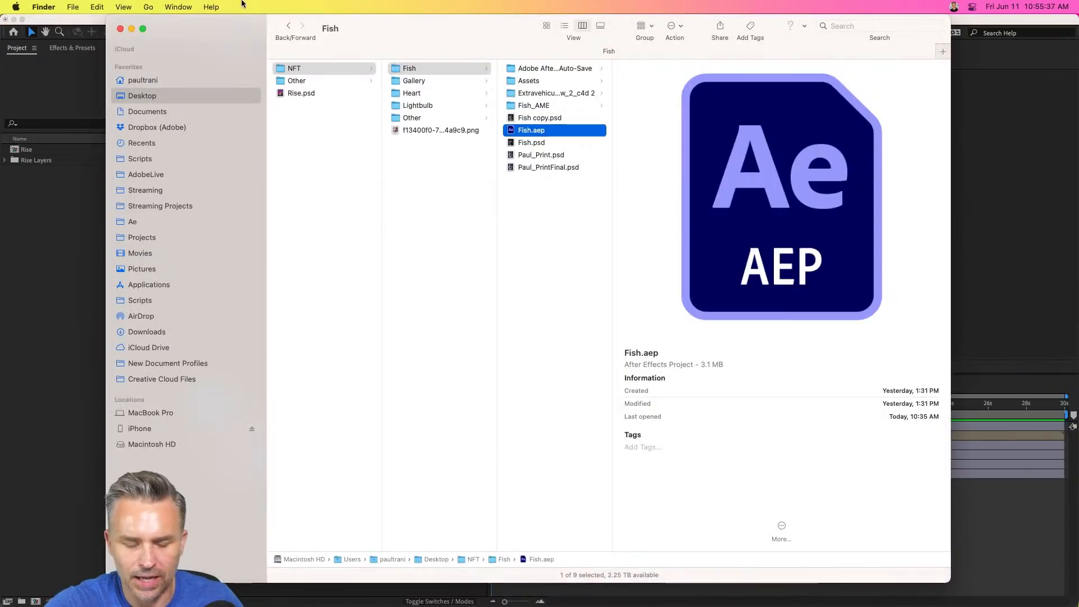
pyautogui.click(167, 84)
pyautogui.moveTo(171, 28); pyautogui.dragTo(497, 32)
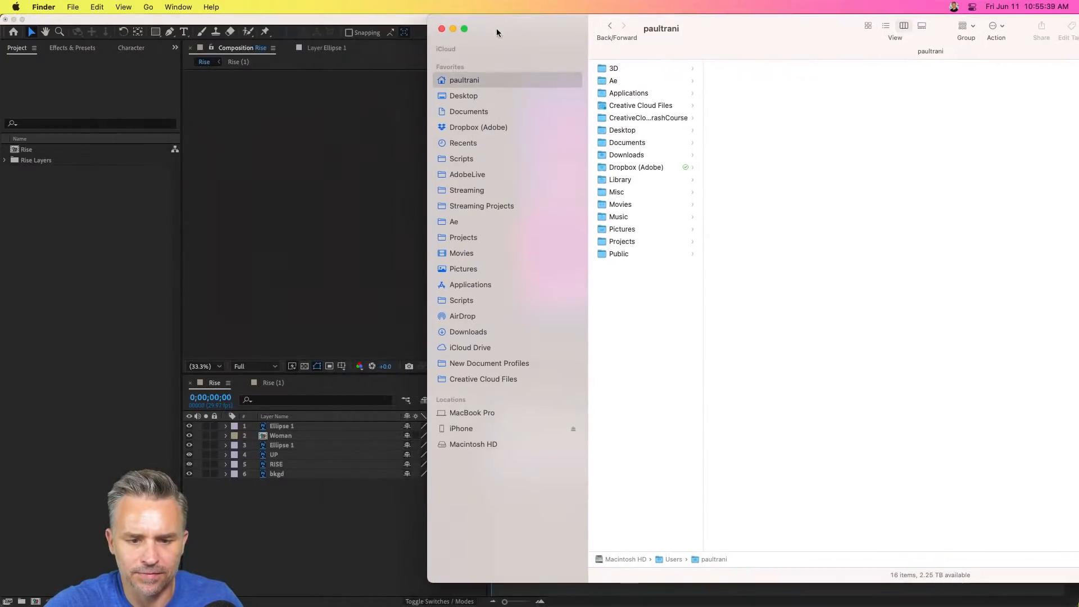
pyautogui.click(474, 96)
pyautogui.click(612, 93)
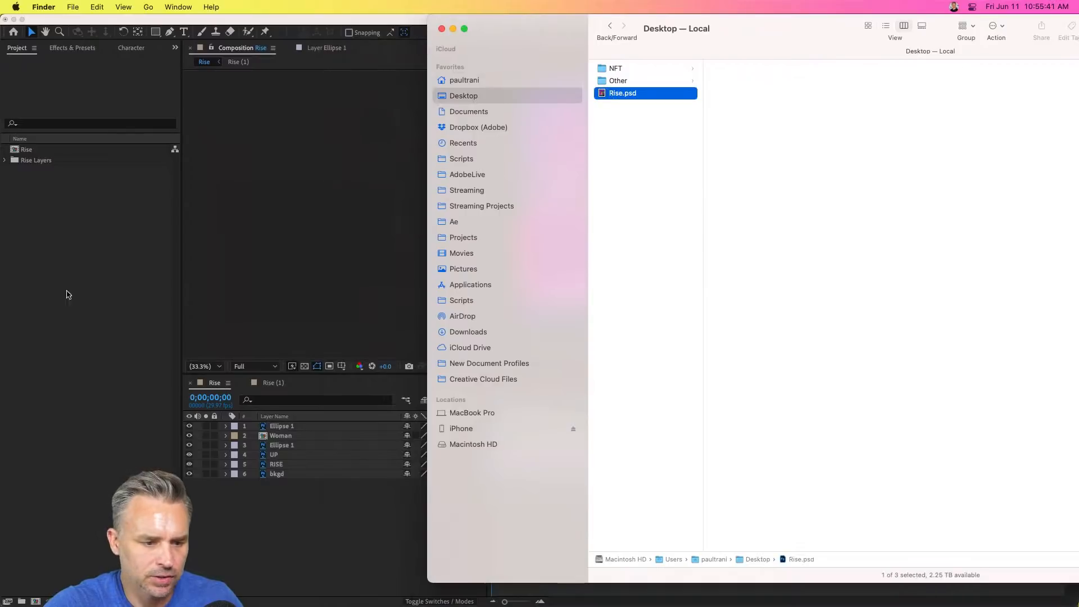
pyautogui.moveTo(605, 95); pyautogui.dragTo(646, 113)
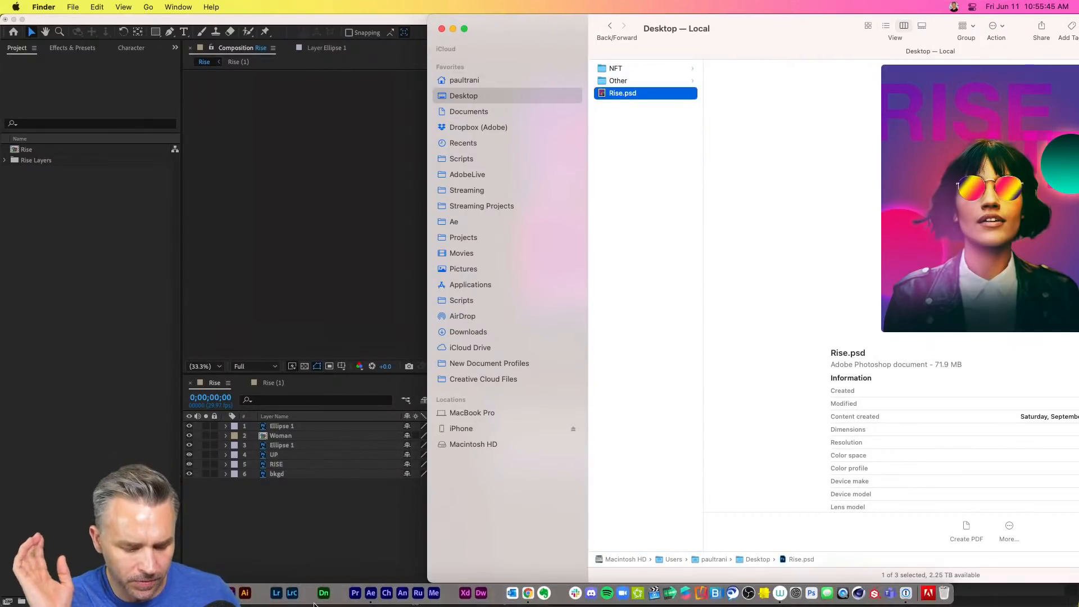
# Switch to Photoshop, show the Smart Object layer, and move its circle above the woman's head.
pyautogui.click(252, 590)
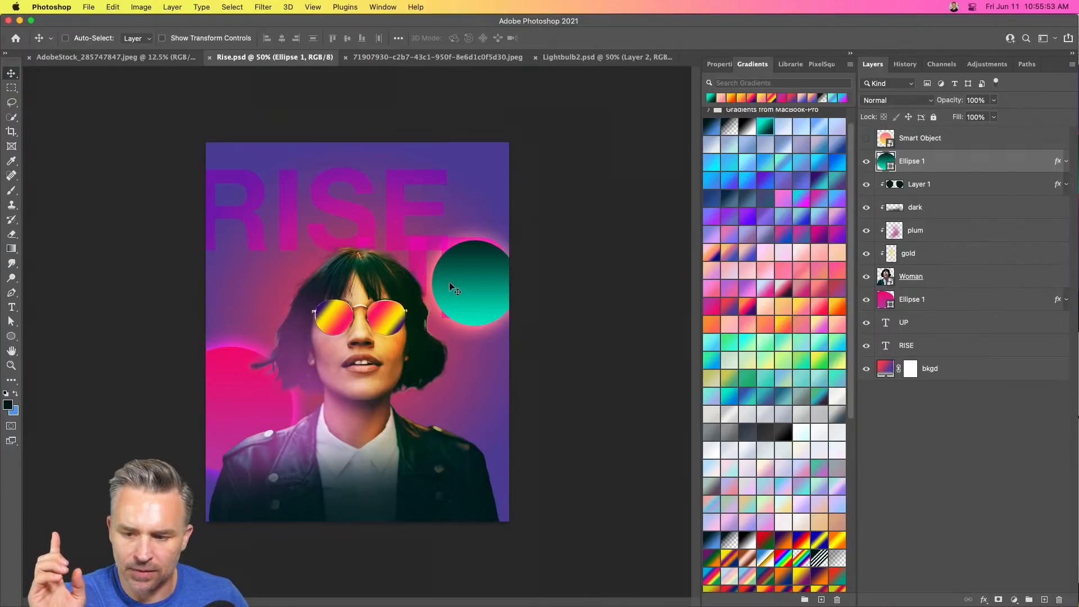
pyautogui.click(867, 140)
pyautogui.click(916, 143)
pyautogui.moveTo(462, 228); pyautogui.dragTo(339, 277)
# Draw a five-sided polygon about 449 × 427 px over the woman's chin and chest, save Rise.psd, and return to After Effects.
pyautogui.click(11, 335)
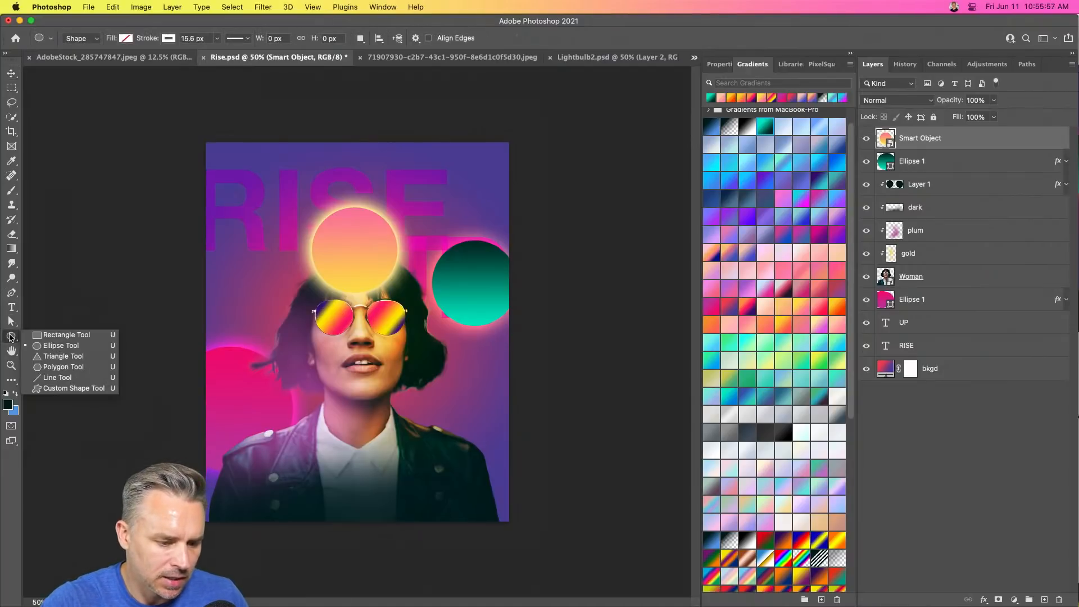
pyautogui.moveTo(342, 339); pyautogui.dragTo(469, 496)
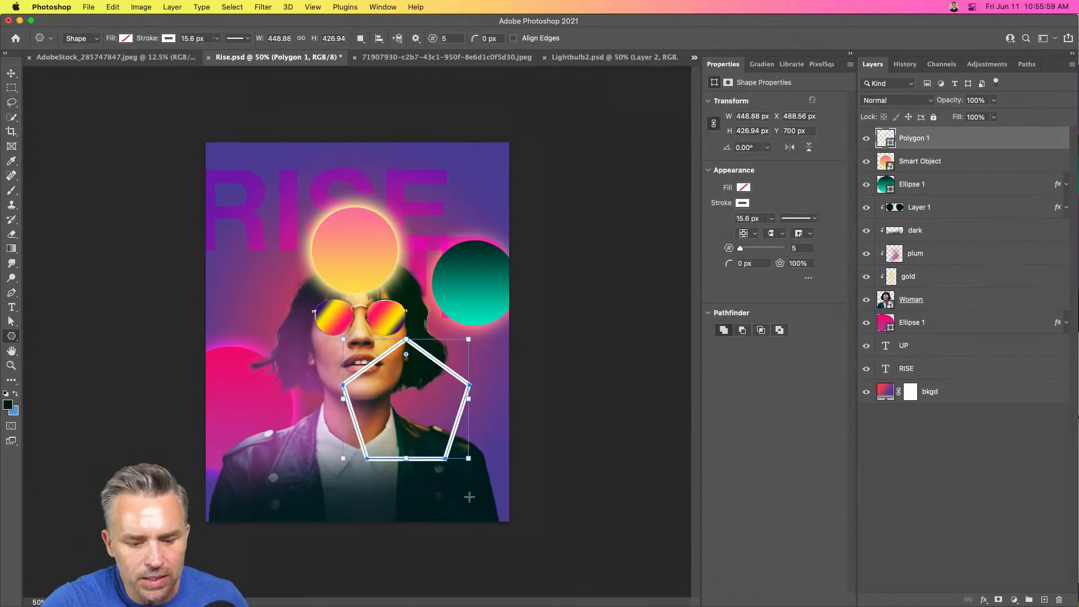
pyautogui.click(11, 73)
pyautogui.press('super+s')
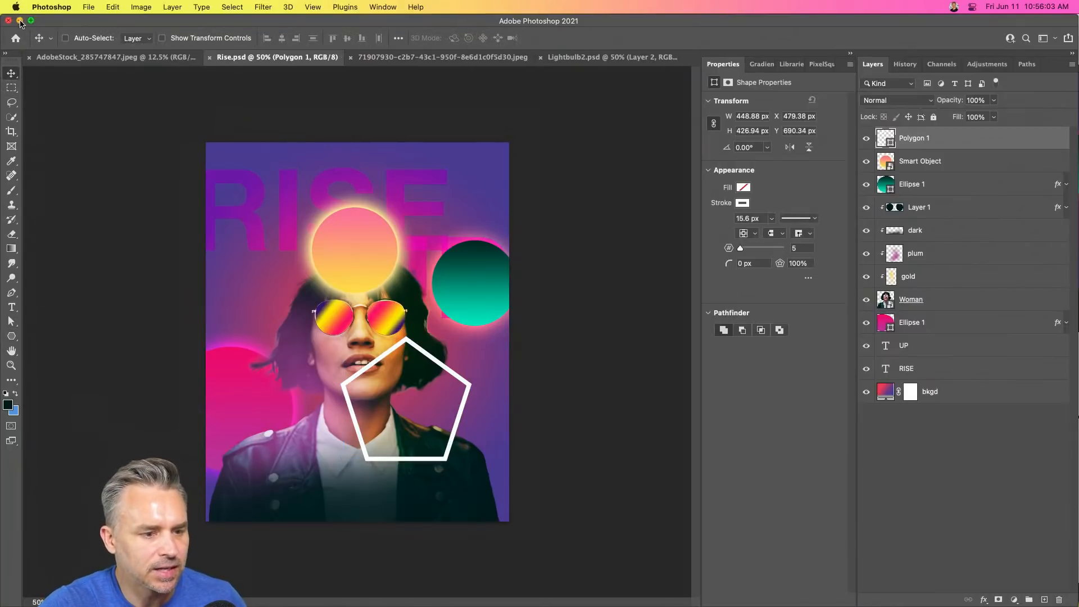
pyautogui.click(19, 20)
pyautogui.click(119, 301)
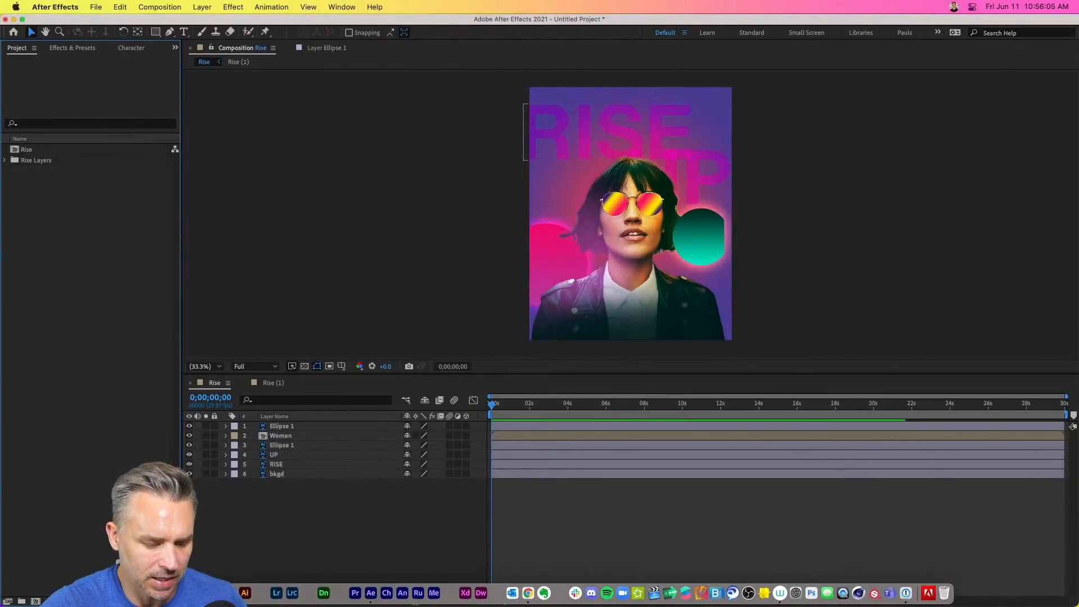
# Start importing Rise.psd from the Desktop into the project, and check the available import kinds and layer style options.
pyautogui.click(137, 592)
pyautogui.moveTo(607, 91); pyautogui.dragTo(78, 260)
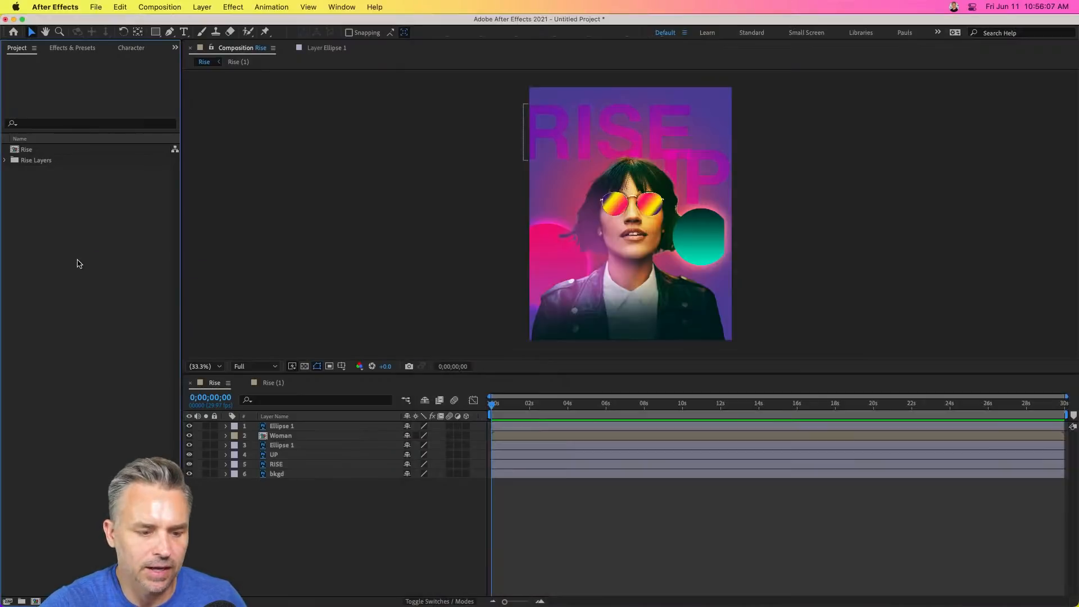
pyautogui.moveTo(423, 212); pyautogui.dragTo(538, 203)
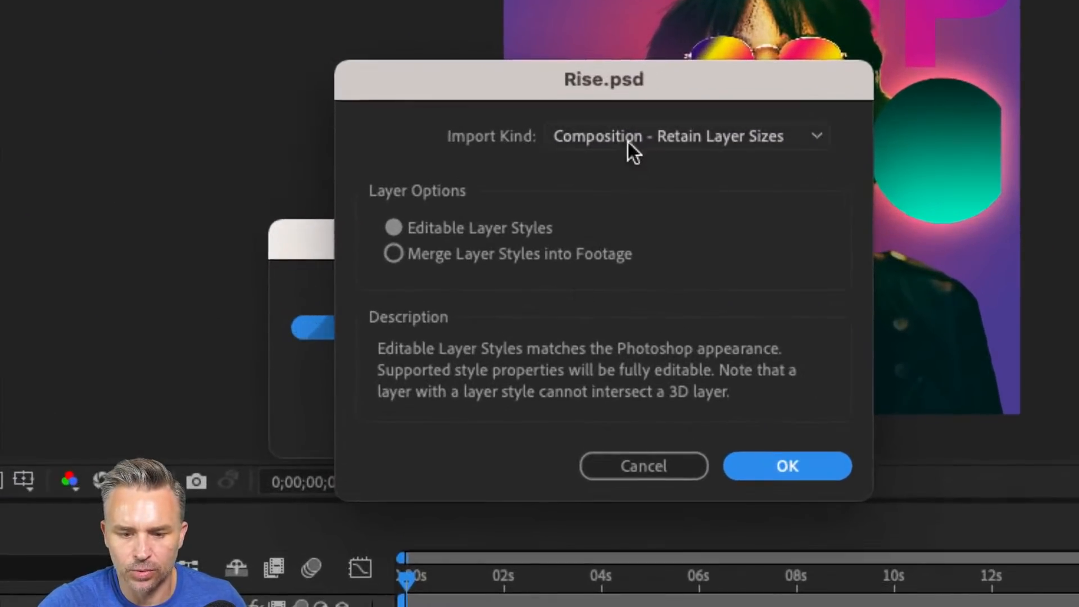
pyautogui.click(601, 201)
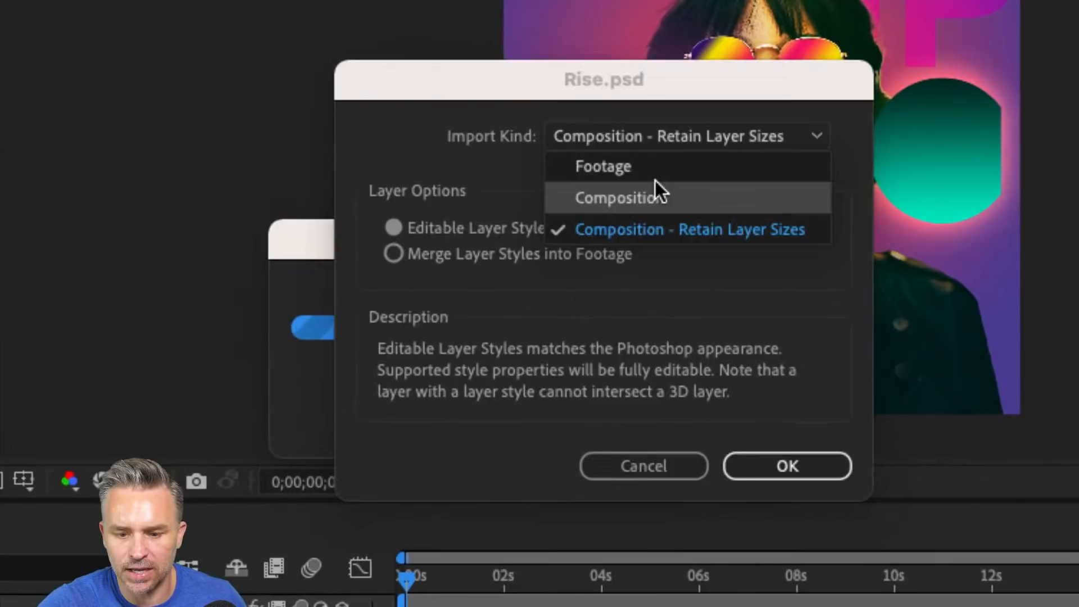
pyautogui.click(341, 163)
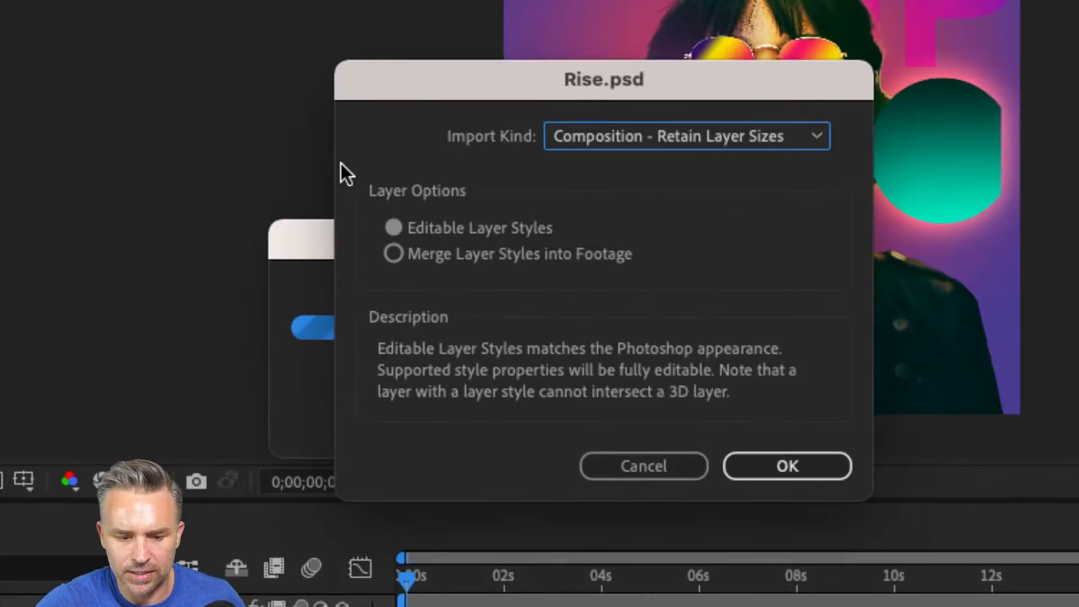
pyautogui.click(394, 254)
pyautogui.click(392, 227)
# Set the import kind to Footage and choose the single layer Smart Object.
pyautogui.click(621, 148)
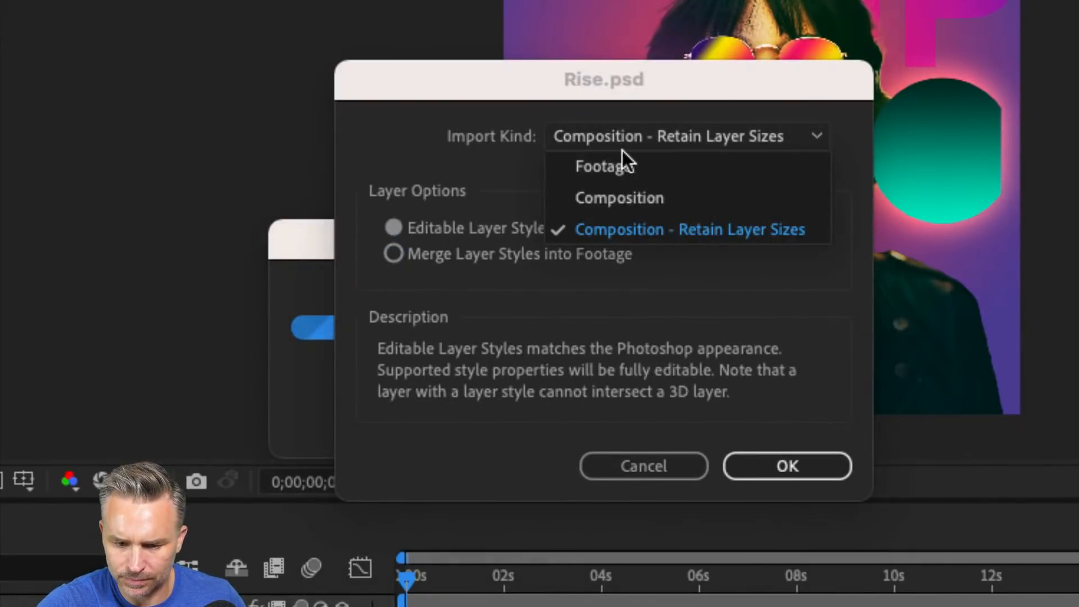
pyautogui.click(623, 160)
pyautogui.click(392, 256)
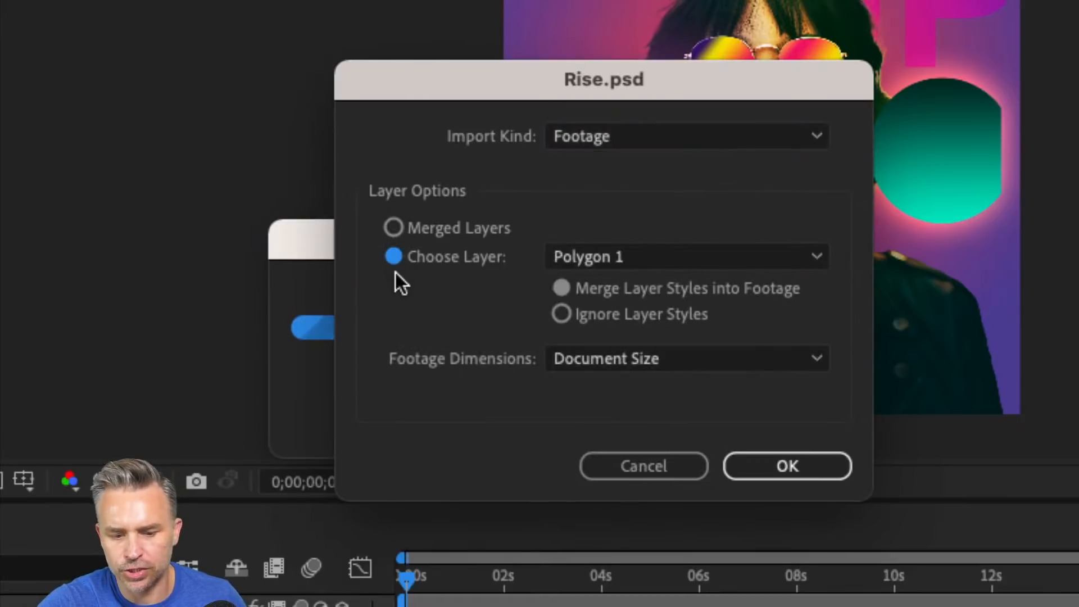
pyautogui.moveTo(597, 89); pyautogui.dragTo(559, 89)
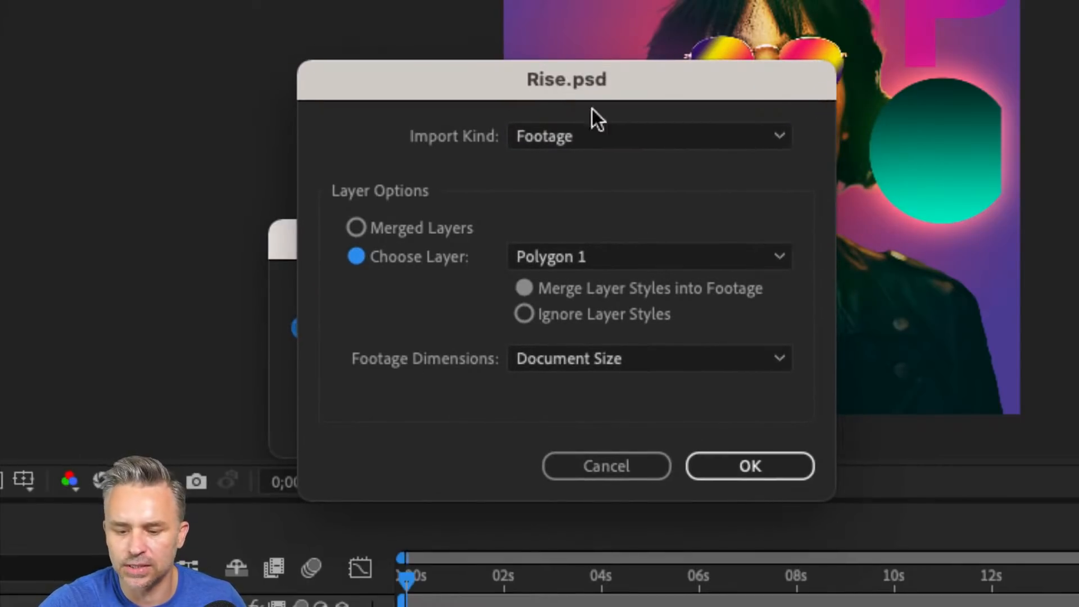
pyautogui.click(668, 256)
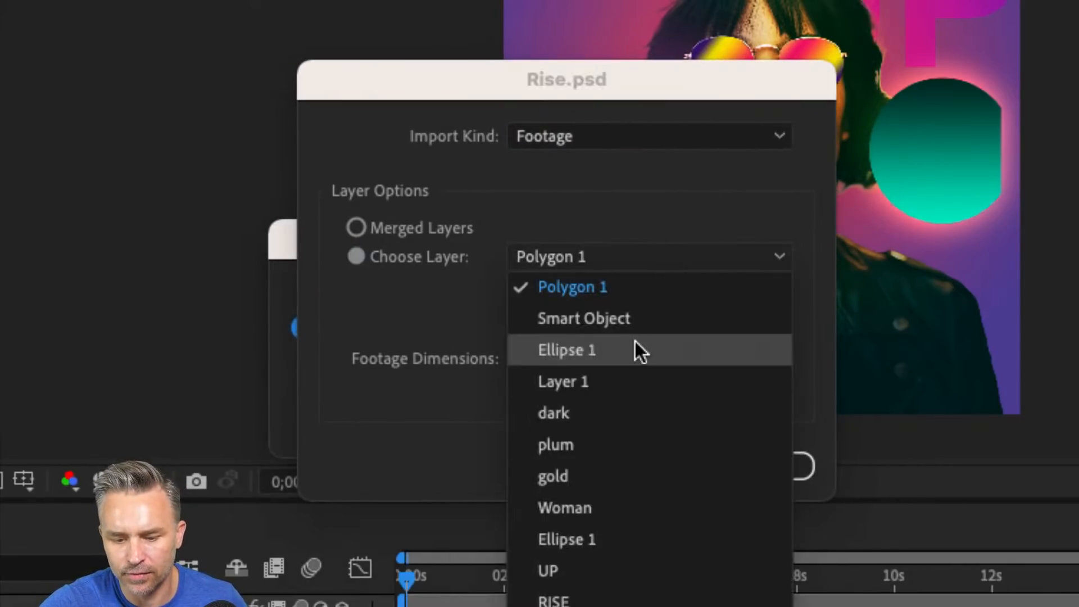
pyautogui.click(592, 321)
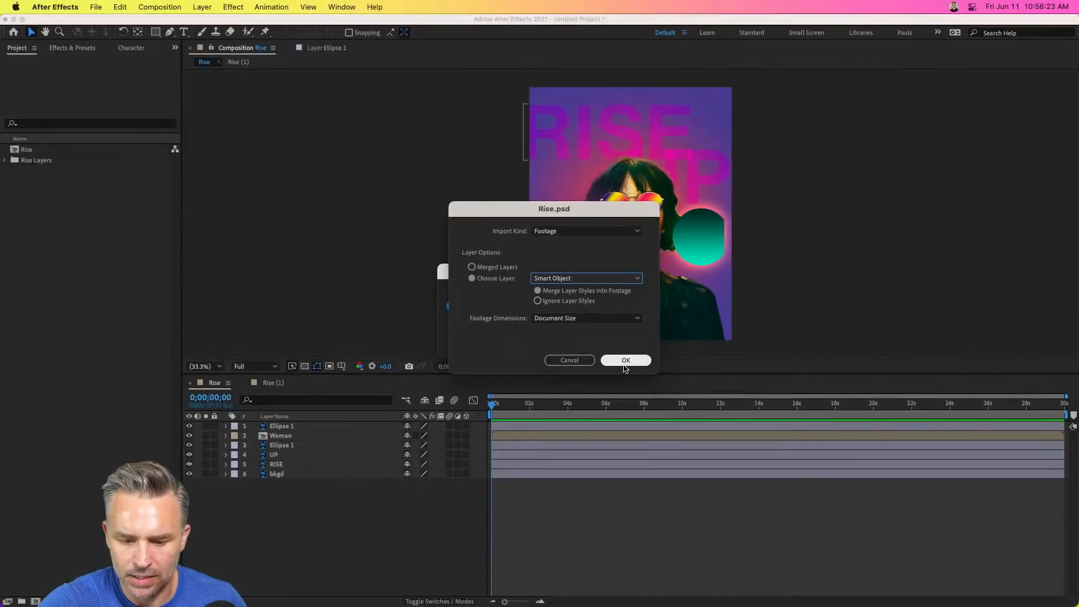
# Import the Smart Object footage at Layer Size and place it in the poster's upper-right area of the Rise composition.
pyautogui.click(541, 319)
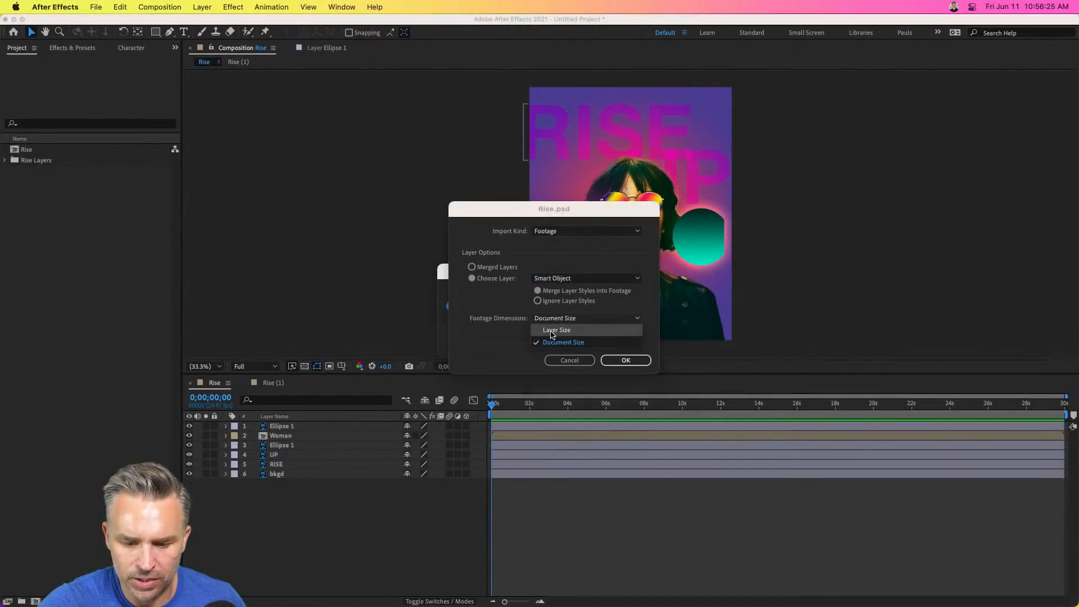
pyautogui.click(549, 335)
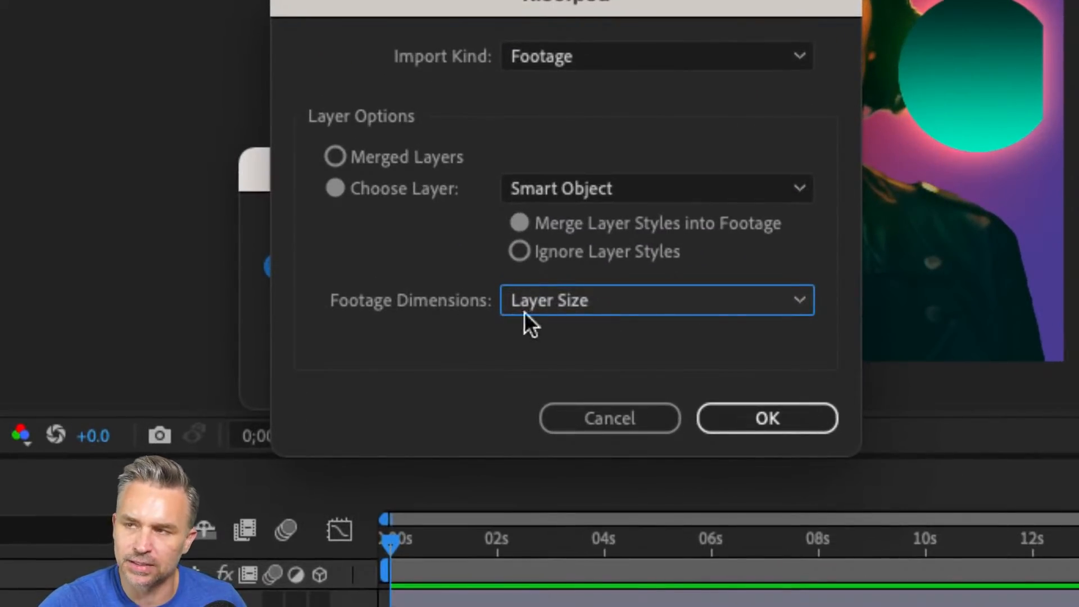
pyautogui.click(744, 419)
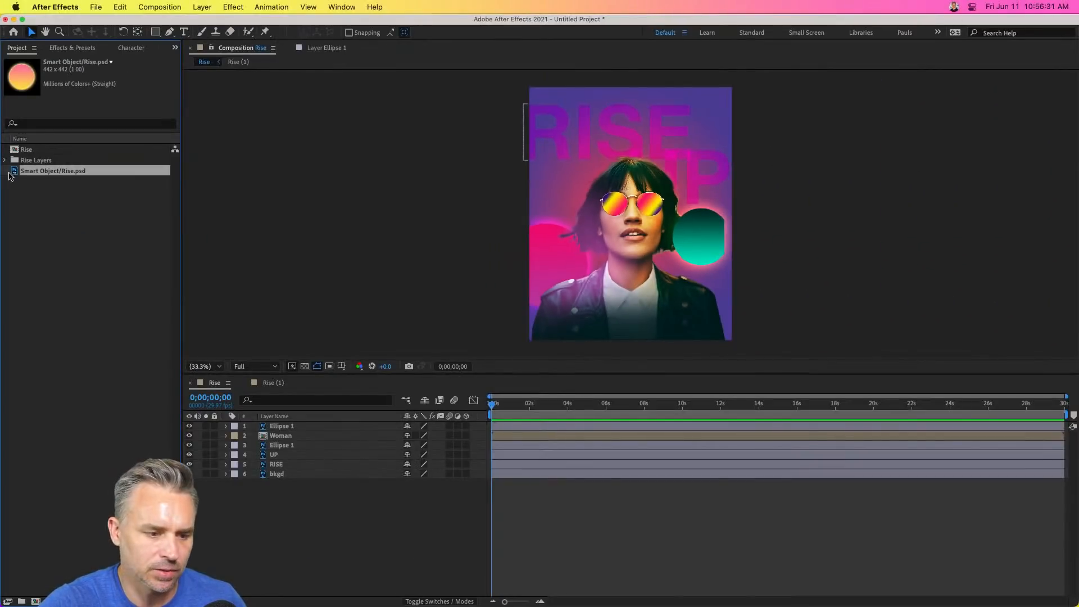
pyautogui.moveTo(17, 175); pyautogui.dragTo(678, 157)
# Delete the teal Ellipse 1 circle from the composition, undo the deletion, and nudge the circle slightly down and left.
pyautogui.click(690, 250)
pyautogui.press('Delete')
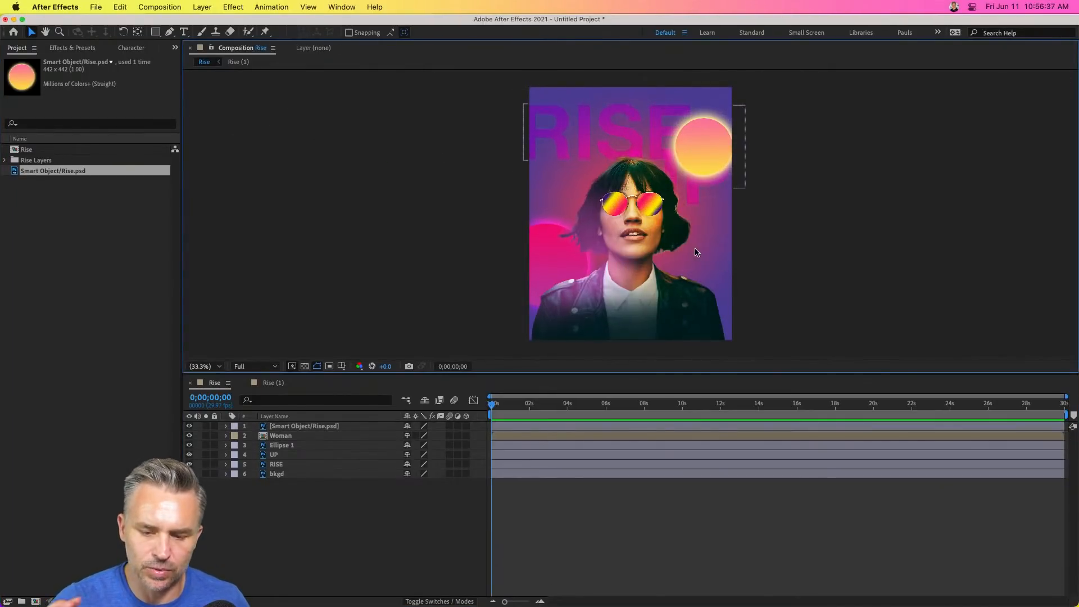
pyautogui.press('super+z')
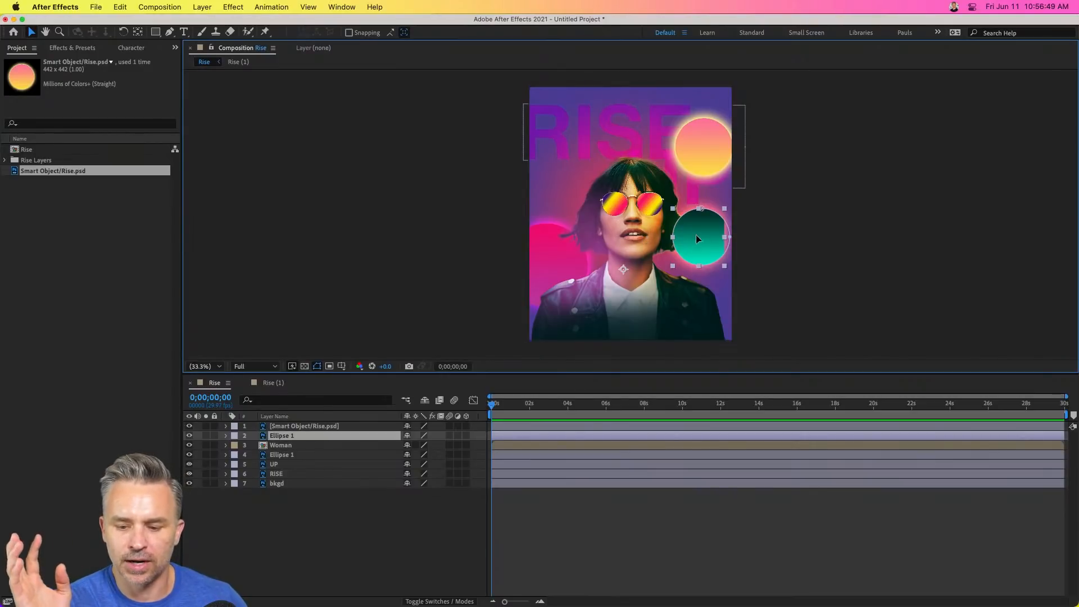
pyautogui.moveTo(695, 234)
pyautogui.mouseDown()
pyautogui.moveTo(601, 234)
pyautogui.moveTo(702, 232)
pyautogui.moveTo(689, 237)
pyautogui.mouseUp()
# Expand the Rise Layers folder and try to remove the project's unused footage.
pyautogui.click(6, 160)
pyautogui.click(6, 160)
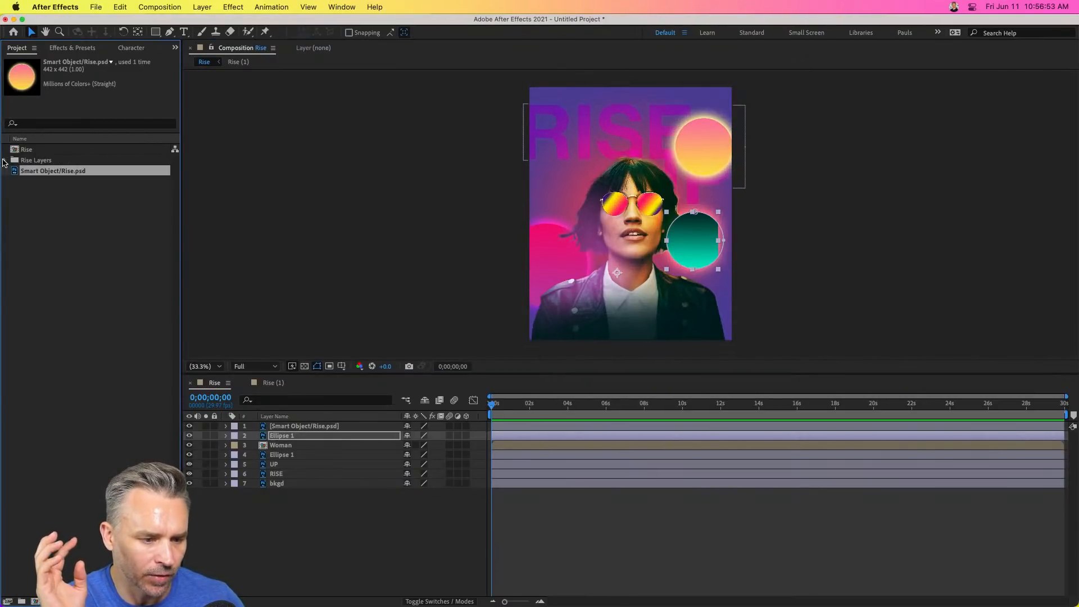
pyautogui.click(6, 160)
pyautogui.click(22, 398)
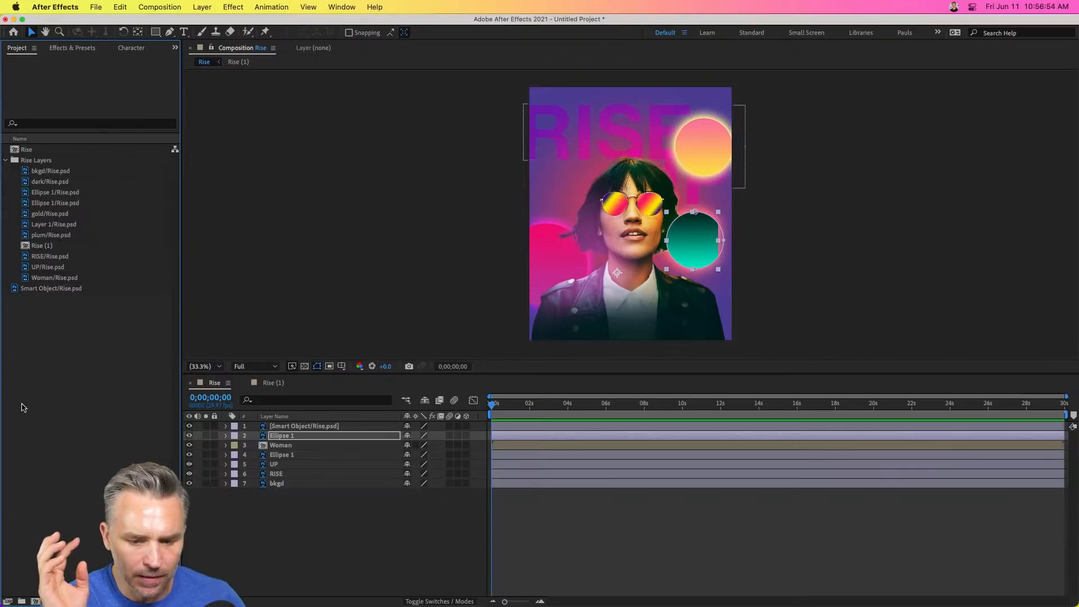
pyautogui.click(96, 5)
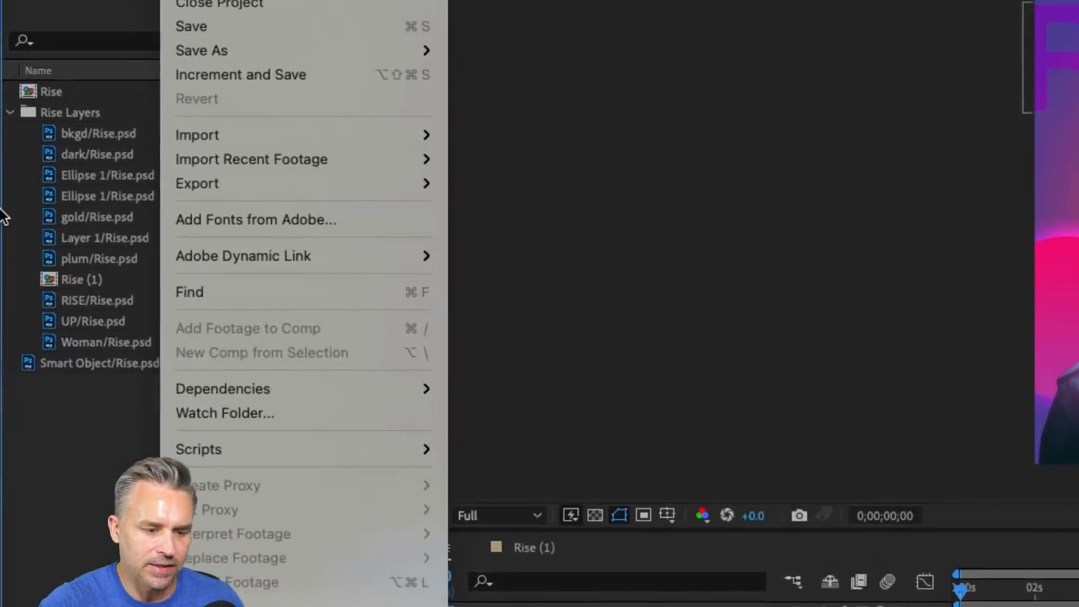
pyautogui.moveTo(208, 385)
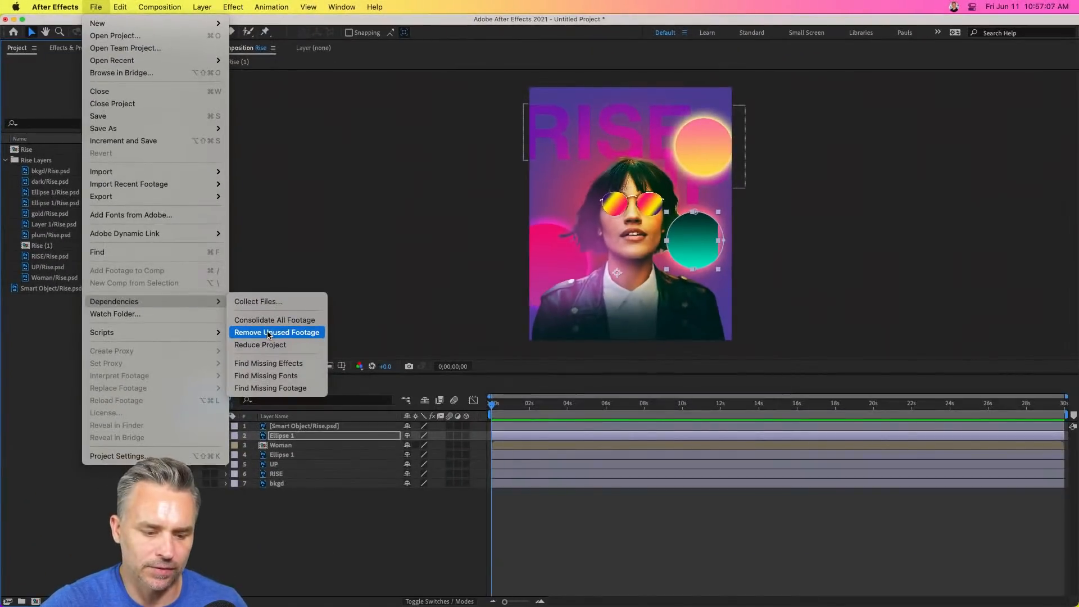
pyautogui.click(268, 333)
pyautogui.click(598, 331)
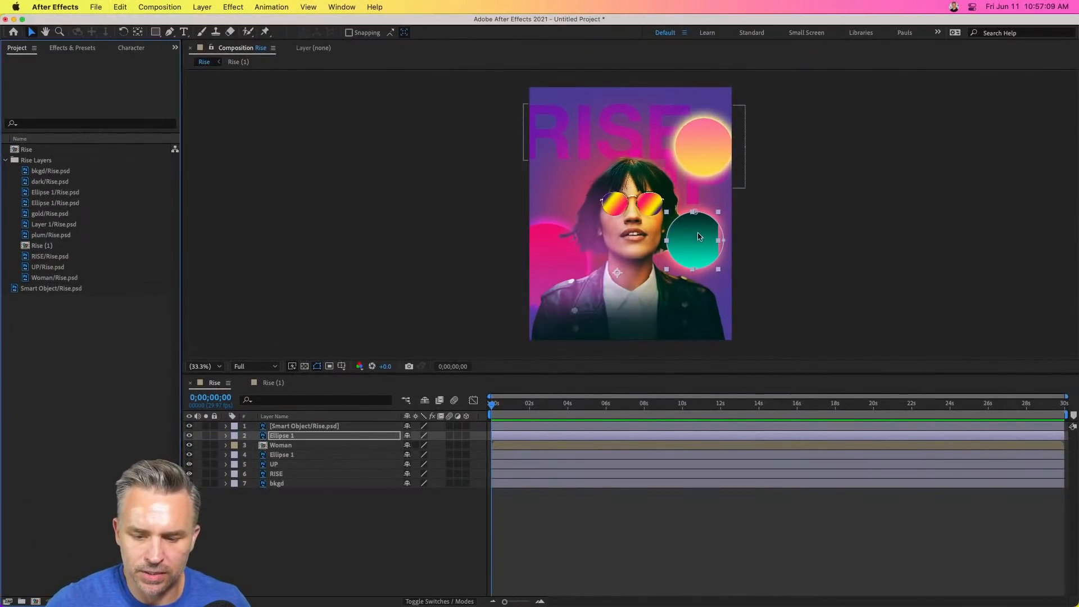
# Delete the teal Ellipse 1 layer from the Rise composition and remove unused footage from the project.
pyautogui.press('Delete')
pyautogui.click(90, 6)
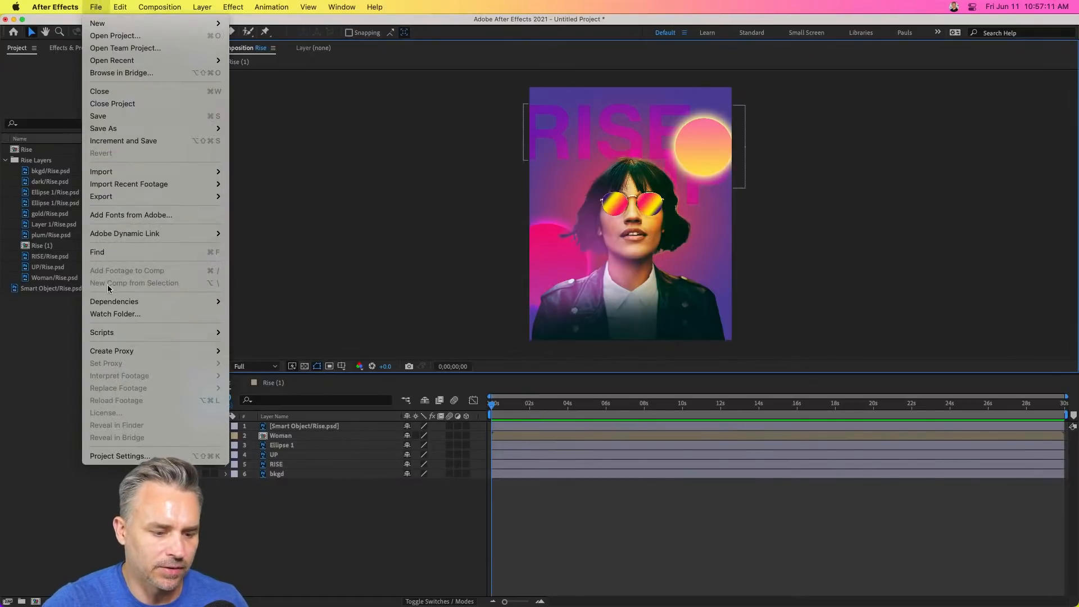
pyautogui.moveTo(112, 301)
pyautogui.click(277, 332)
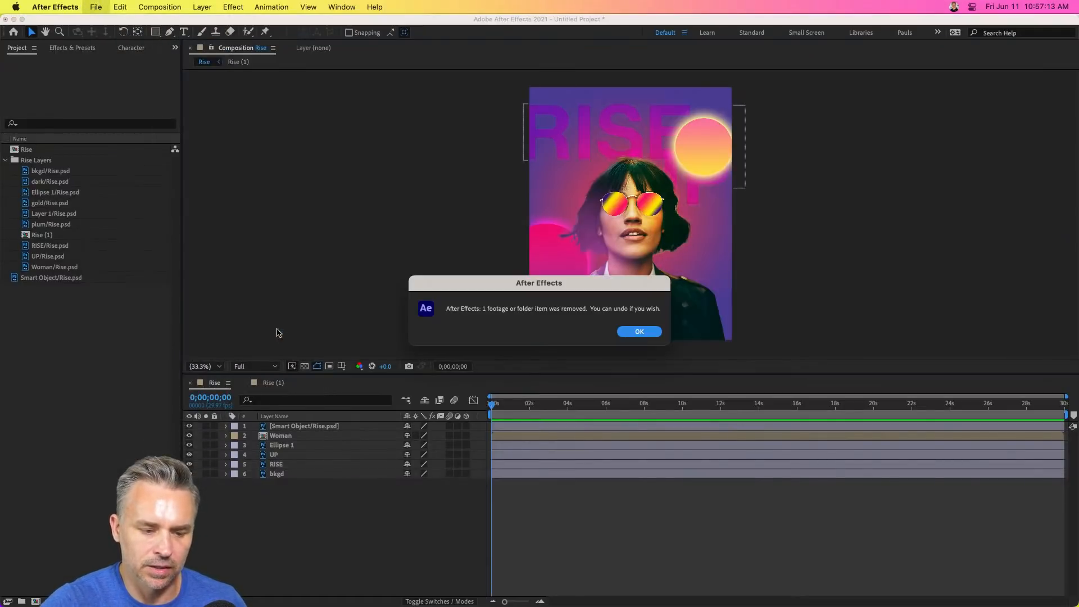
pyautogui.click(640, 332)
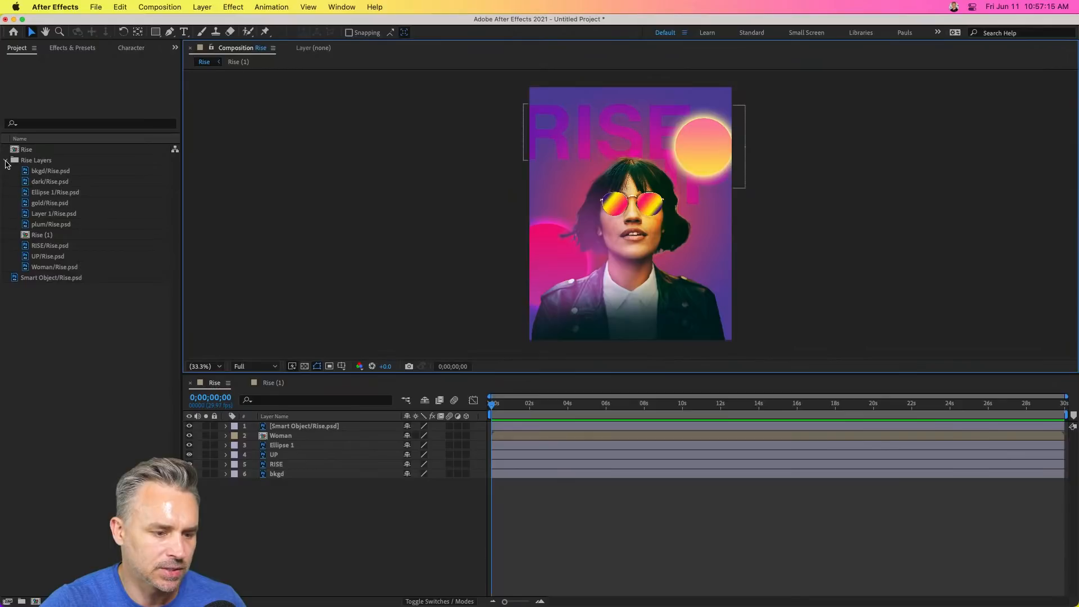
# Move Smart Object/Rise.psd into the Rise Layers folder and collapse the folder.
pyautogui.moveTo(22, 277); pyautogui.dragTo(35, 161)
pyautogui.click(5, 161)
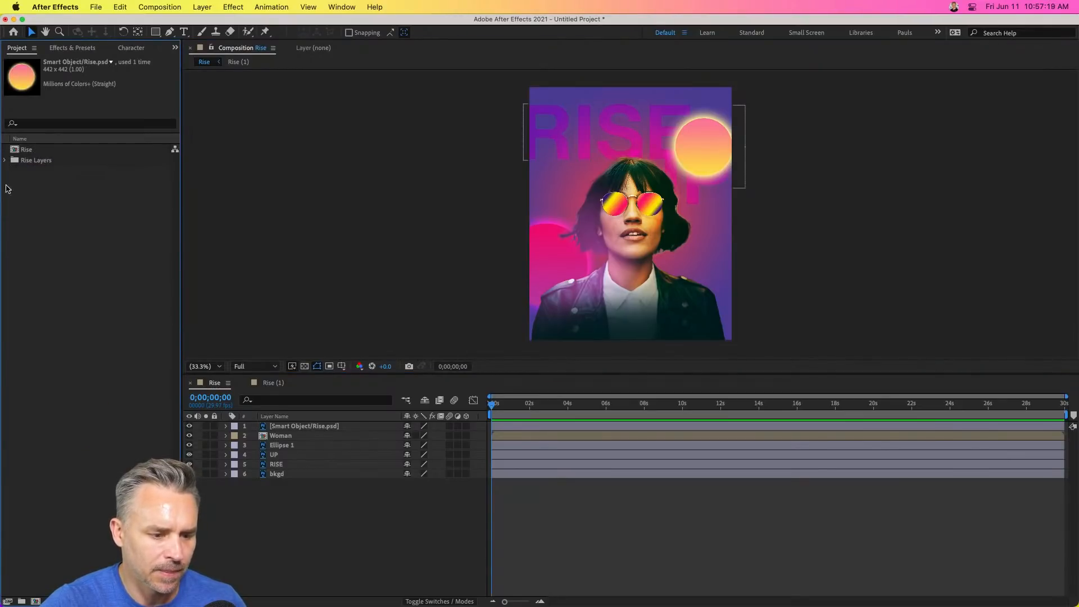
# Move the glowing sun circle slightly down and to the left, and bring its selected layer into view at 100% zoom.
pyautogui.moveTo(691, 130)
pyautogui.mouseDown()
pyautogui.moveTo(632, 119)
pyautogui.moveTo(671, 146)
pyautogui.moveTo(688, 143)
pyautogui.mouseUp()
pyautogui.click(417, 253)
pyautogui.click(283, 427)
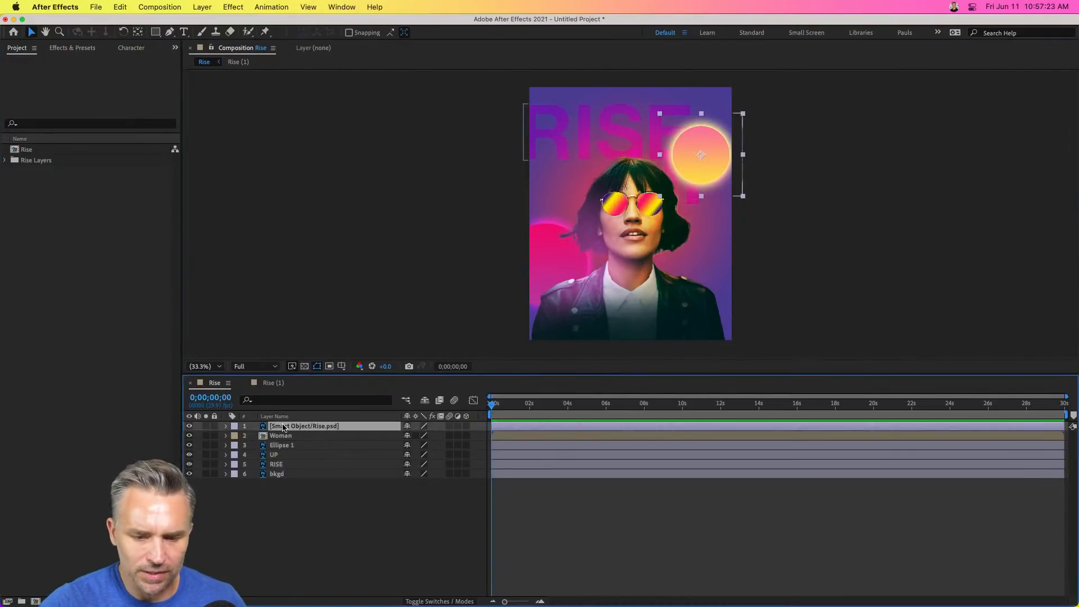
pyautogui.press('/')
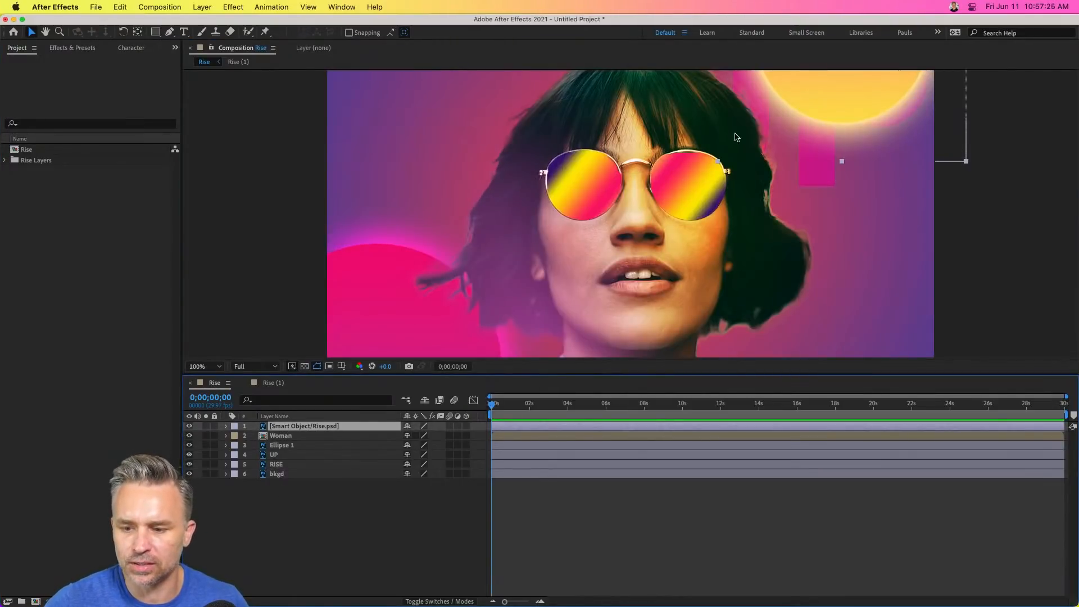
pyautogui.moveTo(735, 135); pyautogui.dragTo(724, 305)
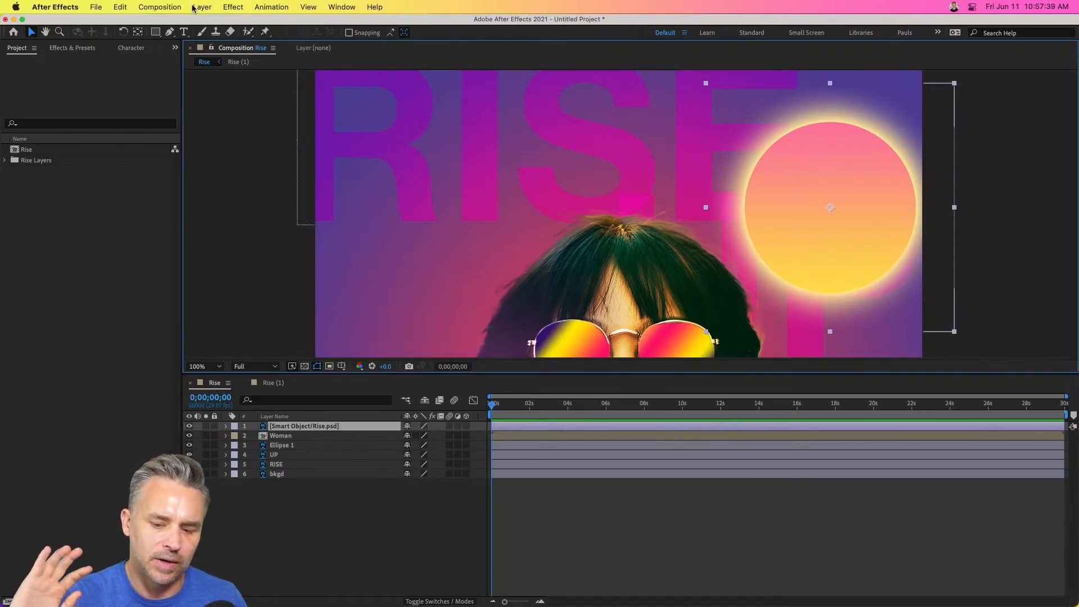
# Switch to Finder, duplicate Rise.psd on the Desktop as Rise2.psd, and delete that duplicate again.
pyautogui.moveTo(194, 592)
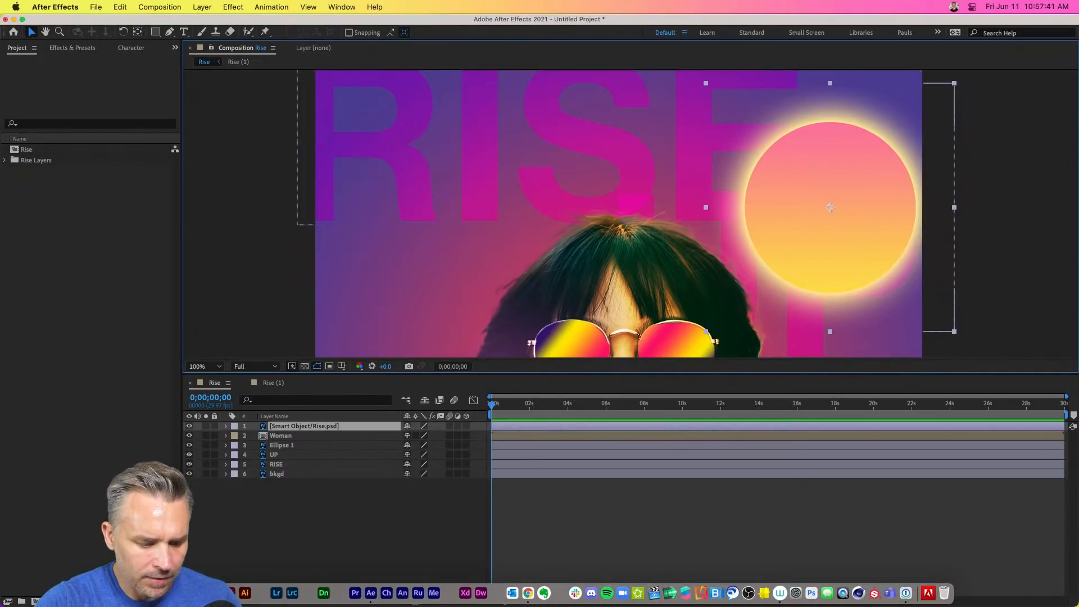
pyautogui.click(135, 593)
pyautogui.press('super+d')
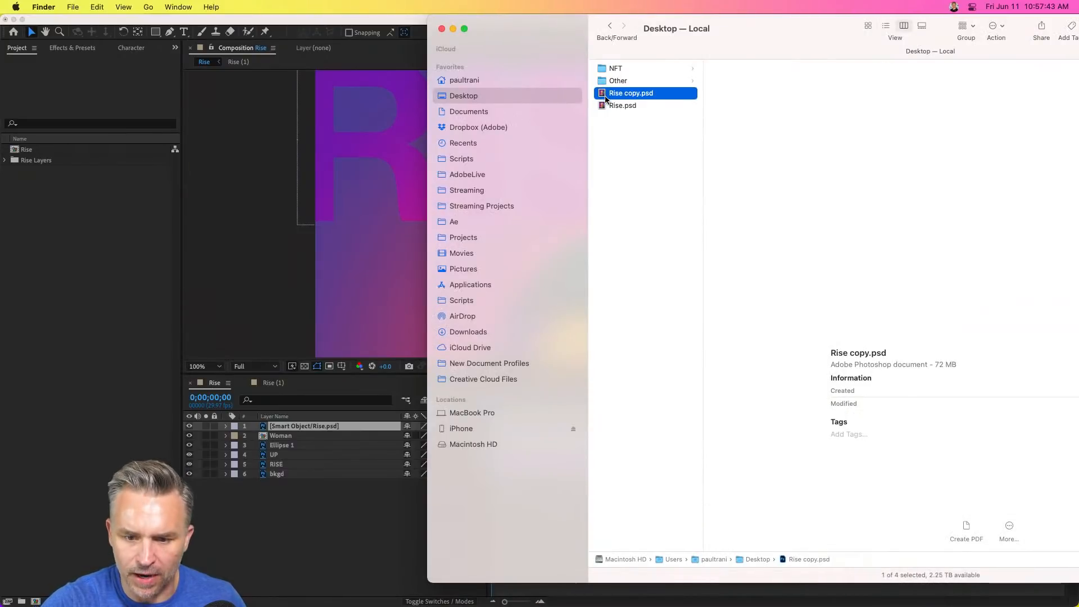
pyautogui.press('Return')
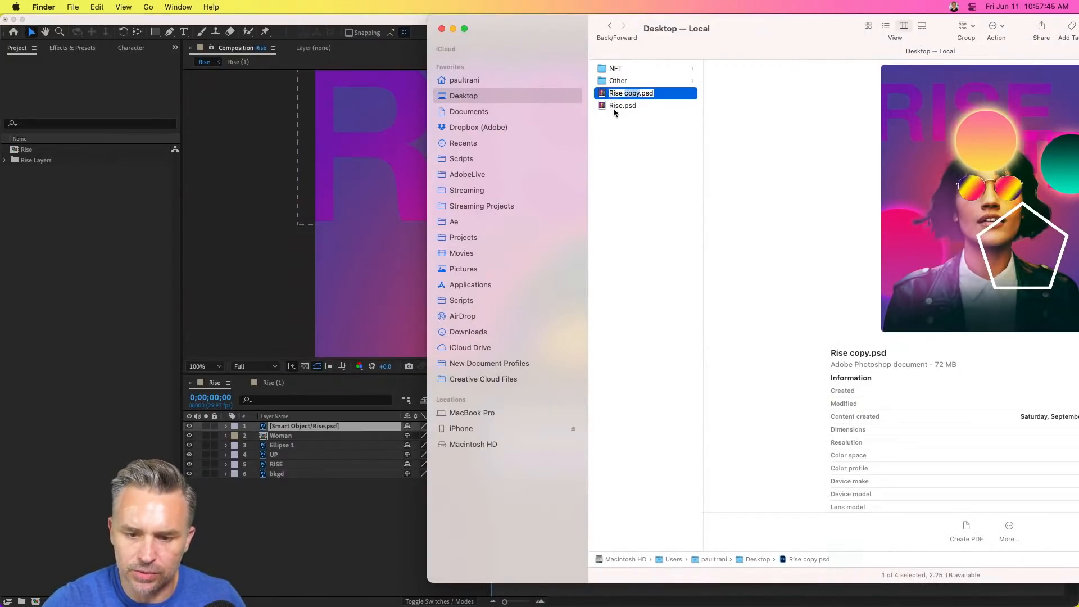
pyautogui.write('Rise')
pyautogui.press('Return')
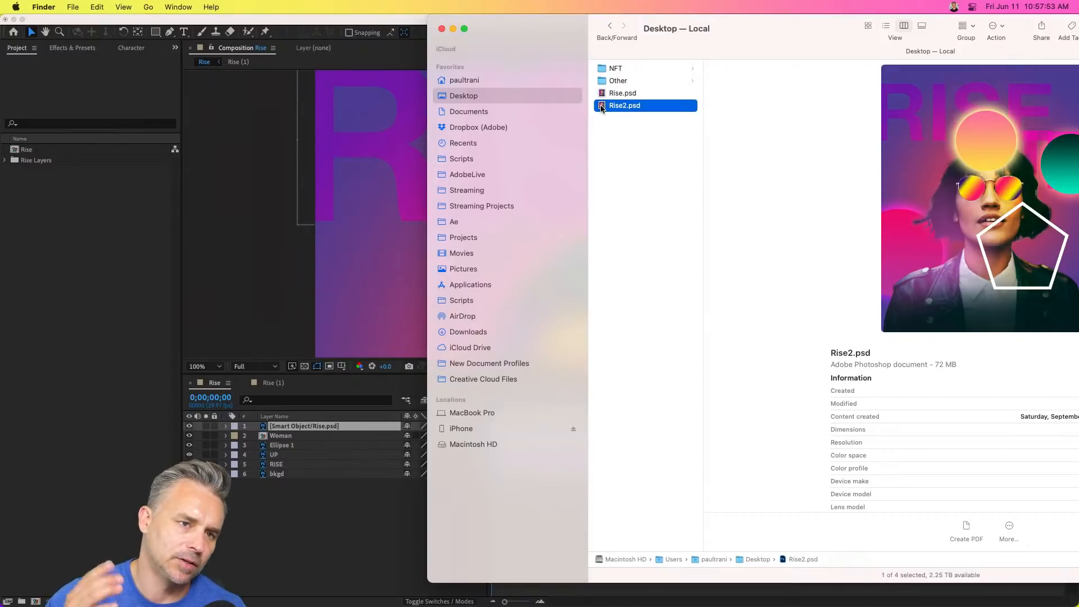
pyautogui.press('super+BackSpace')
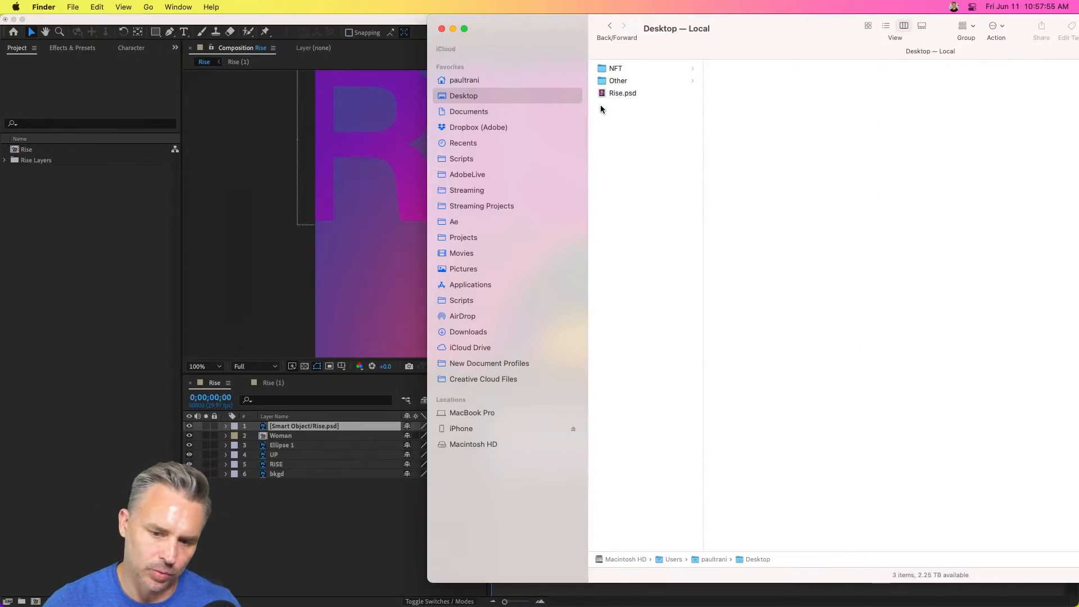
# Return to After Effects and toggle the Smart Object/Rise.psd layer's visibility off and back on.
pyautogui.click(207, 162)
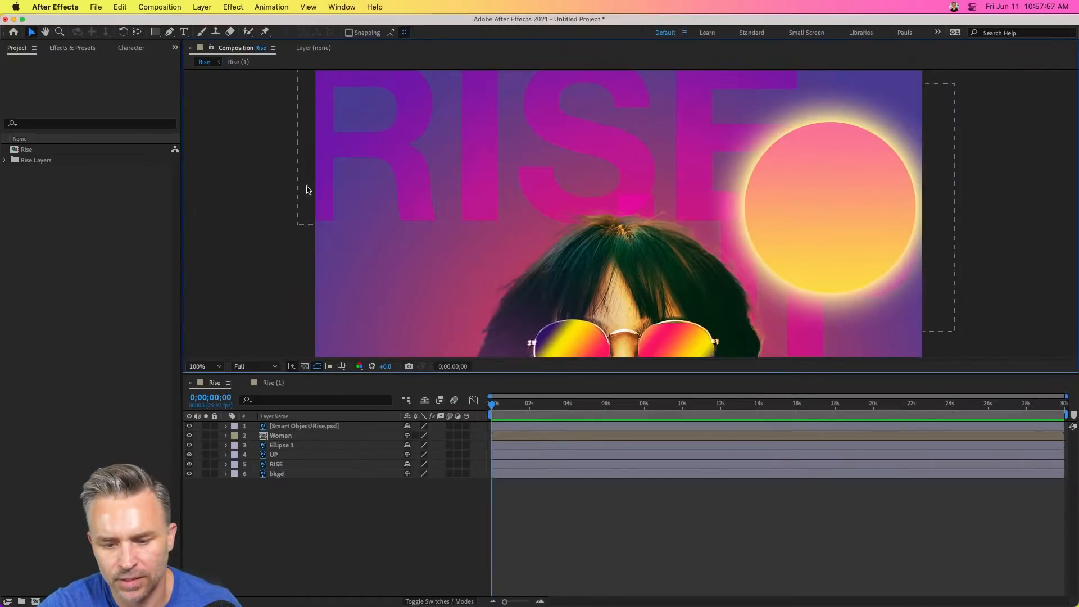
pyautogui.click(289, 429)
pyautogui.click(189, 426)
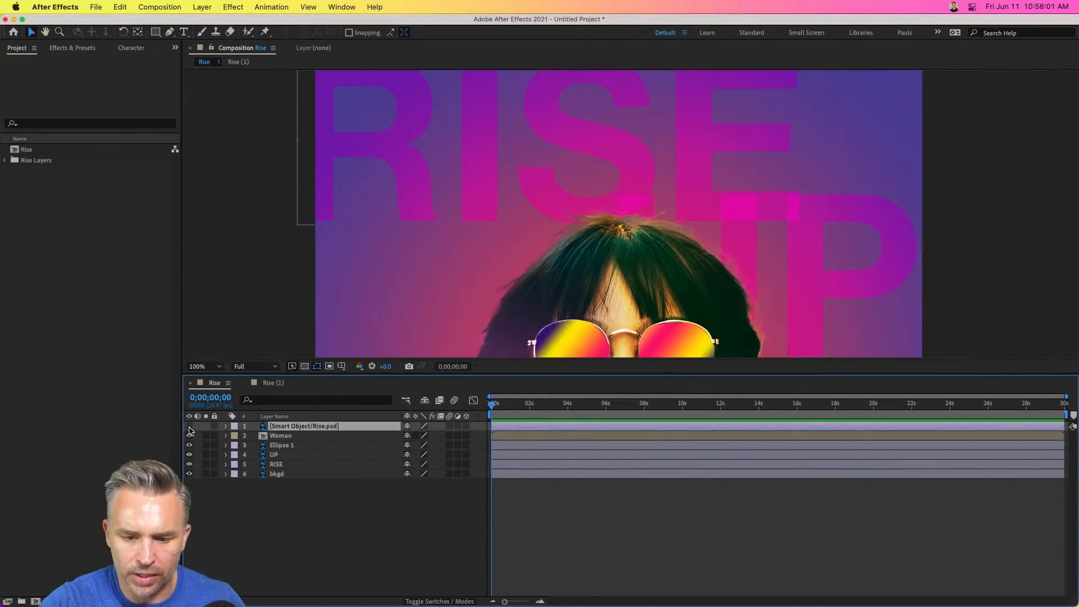
pyautogui.click(189, 426)
# Add a new shape layer to the Rise composition and draw a large circle with the Ellipse tool over the RISE lettering.
pyautogui.click(206, 9)
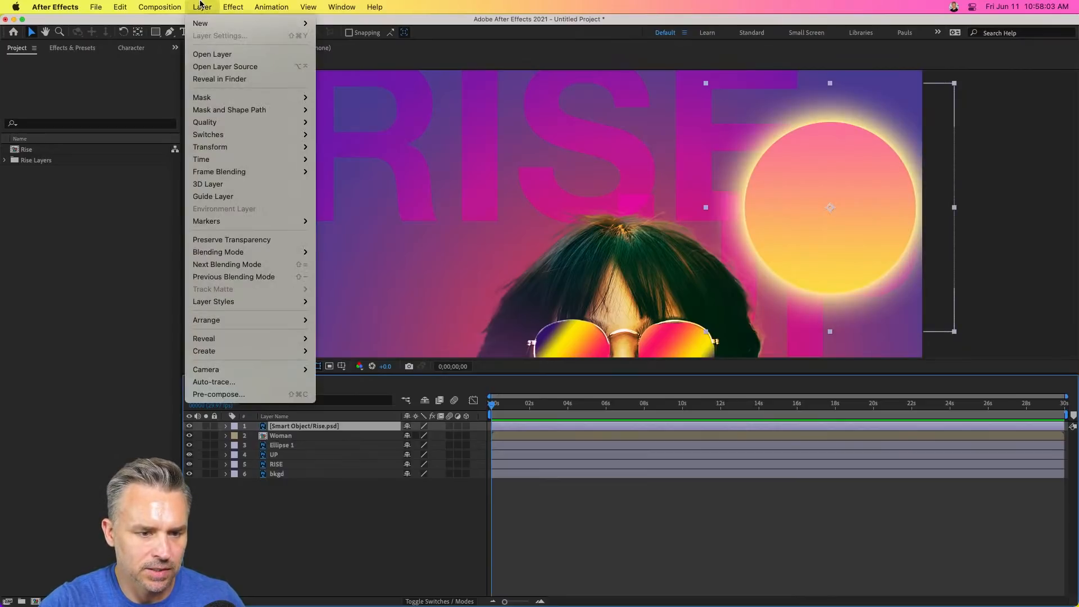
pyautogui.moveTo(203, 26)
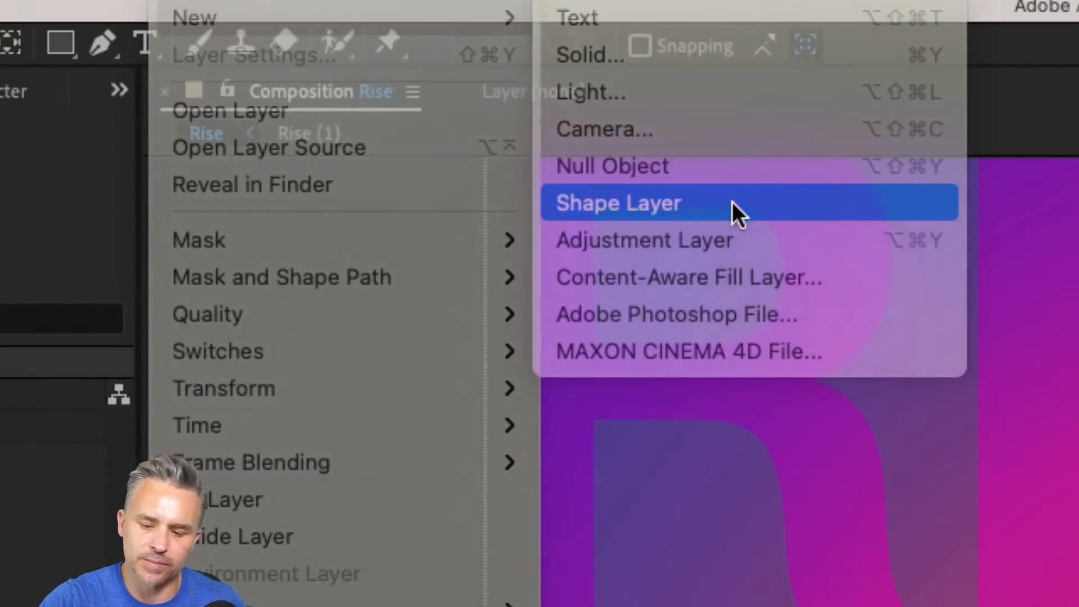
pyautogui.click(733, 201)
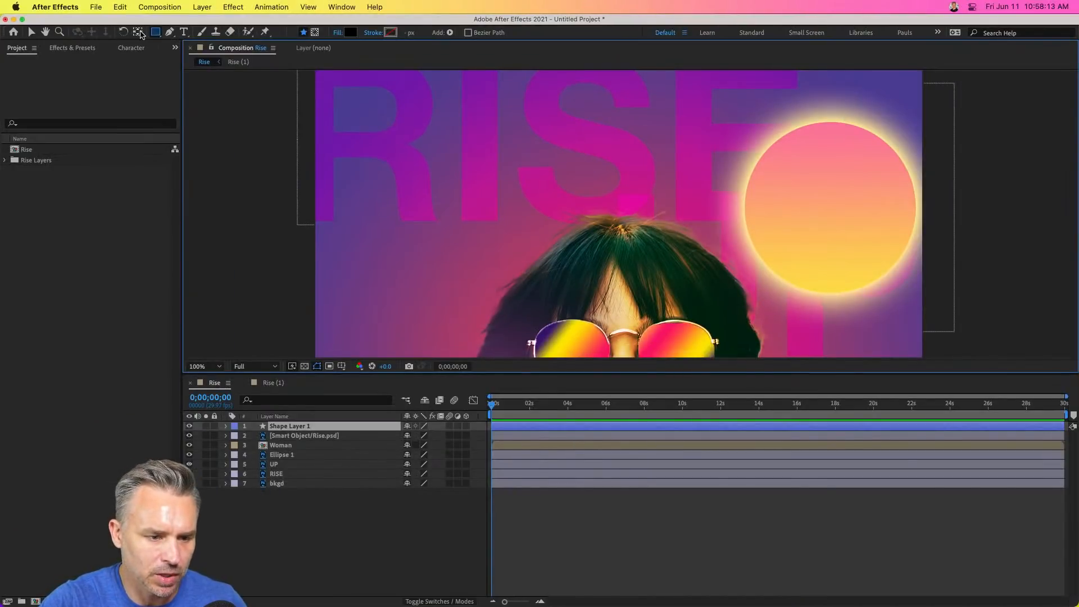
pyautogui.moveTo(156, 35); pyautogui.dragTo(187, 59)
pyautogui.moveTo(381, 114); pyautogui.dragTo(590, 324)
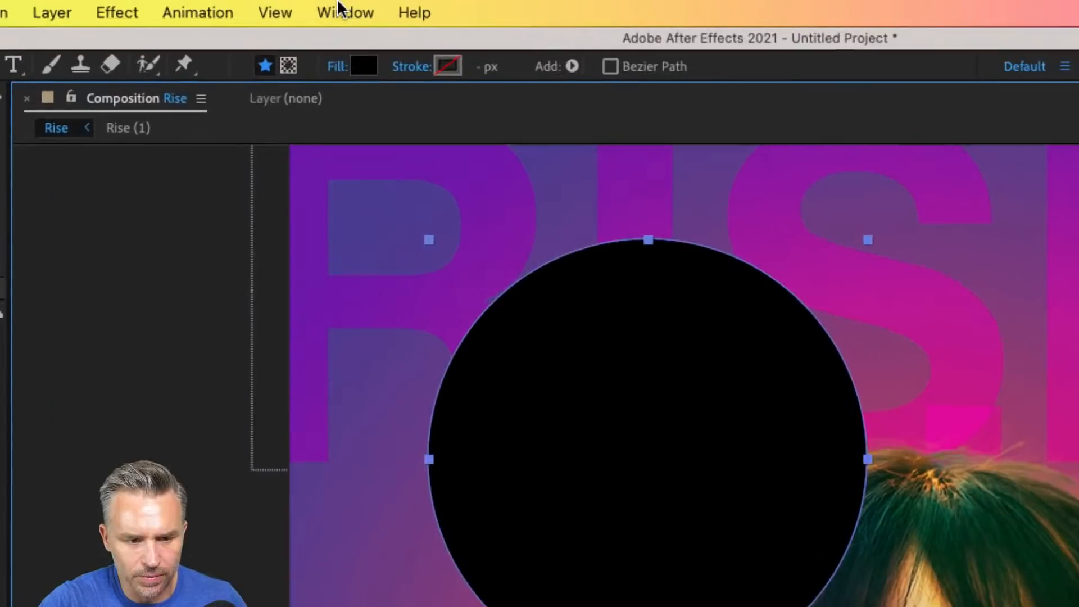
# Change the new circle's fill from a solid color to a Linear Gradient.
pyautogui.click(339, 70)
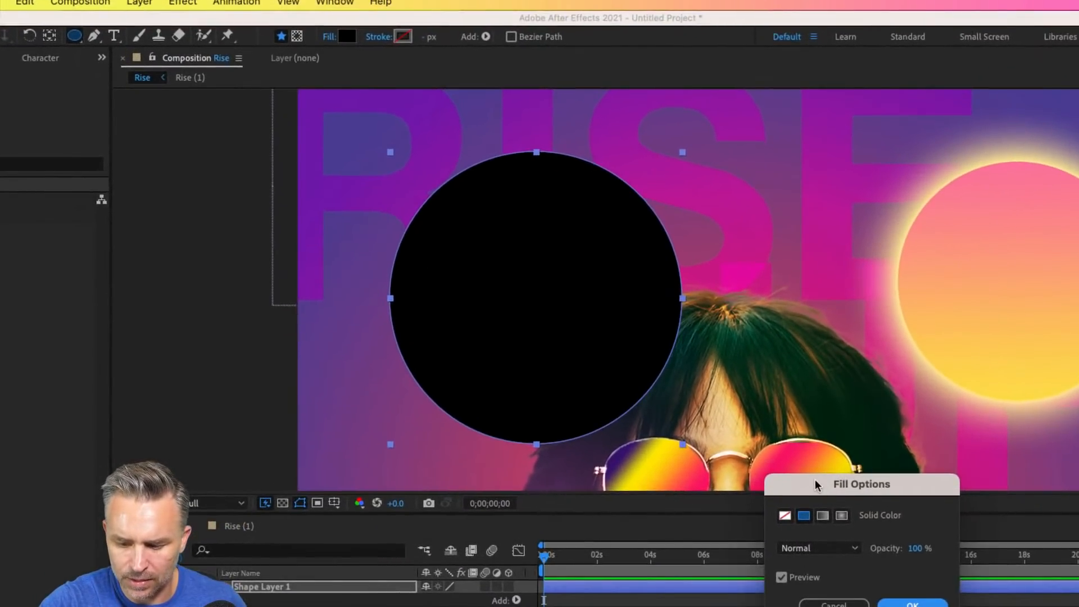
pyautogui.moveTo(815, 484); pyautogui.dragTo(697, 224)
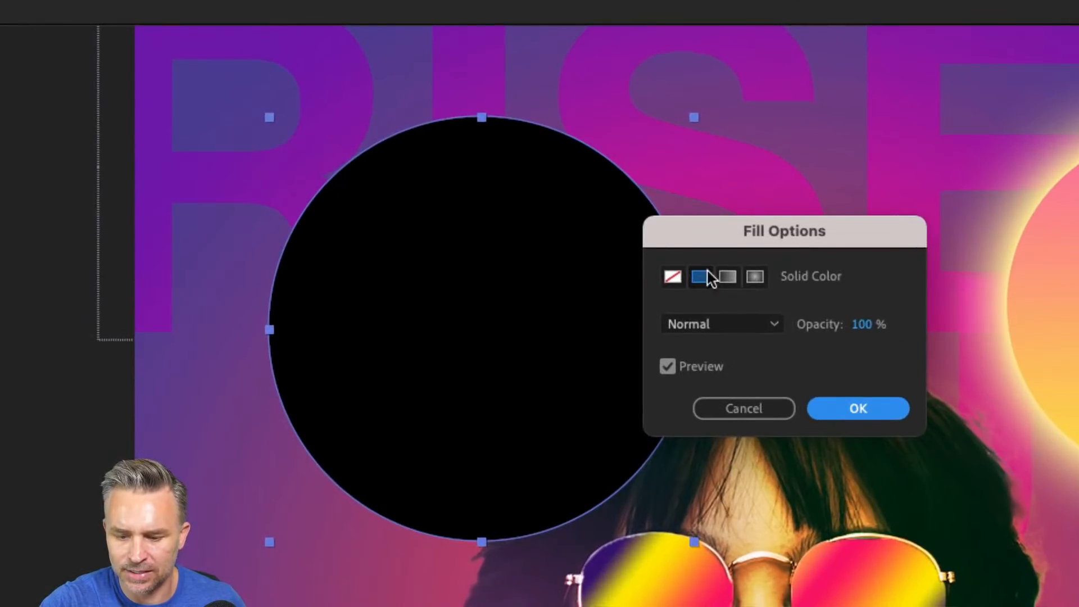
pyautogui.click(728, 276)
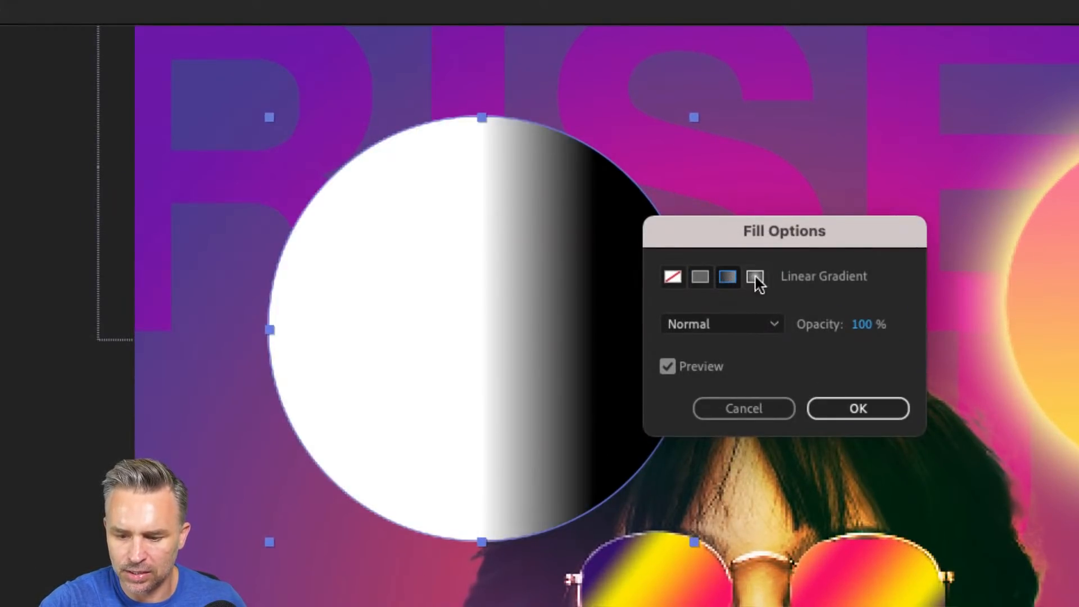
pyautogui.click(756, 277)
pyautogui.click(728, 277)
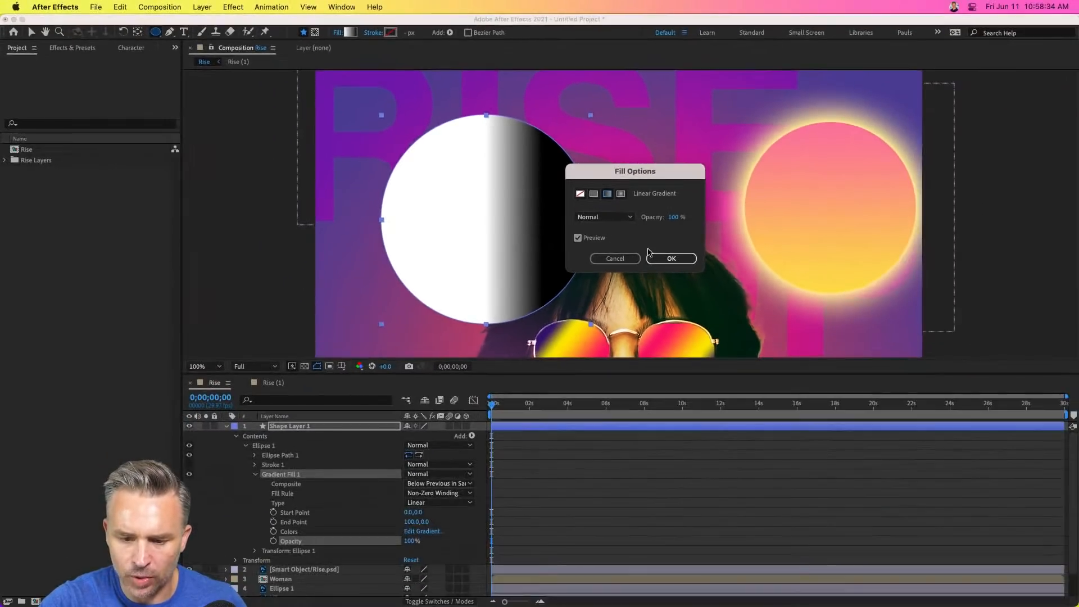
pyautogui.click(652, 258)
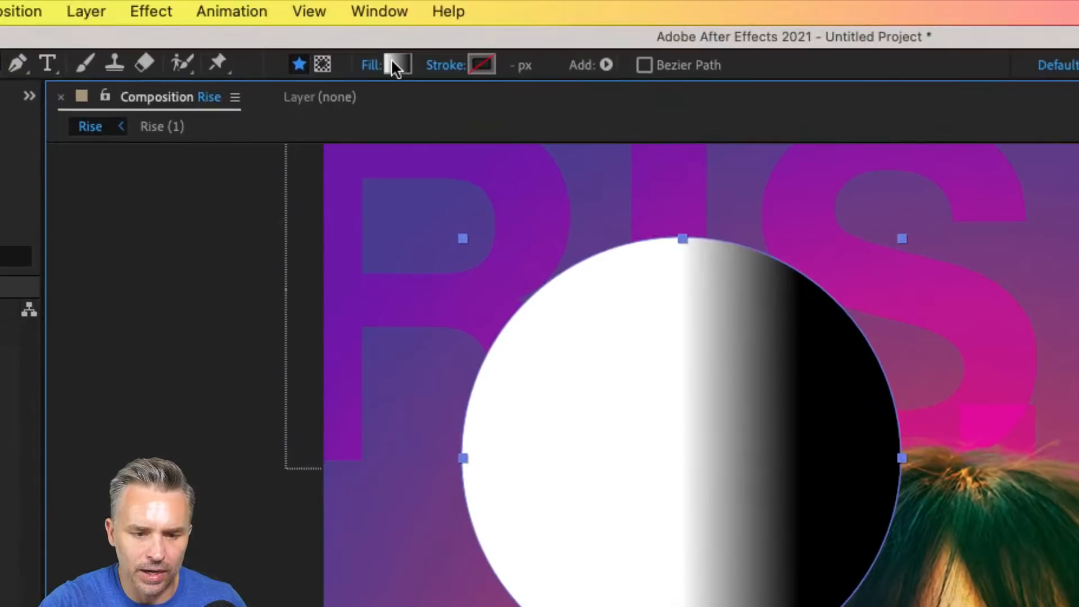
# Open the circle's gradient for editing and set its start color stop to light yellow FFFFAD.
pyautogui.click(395, 64)
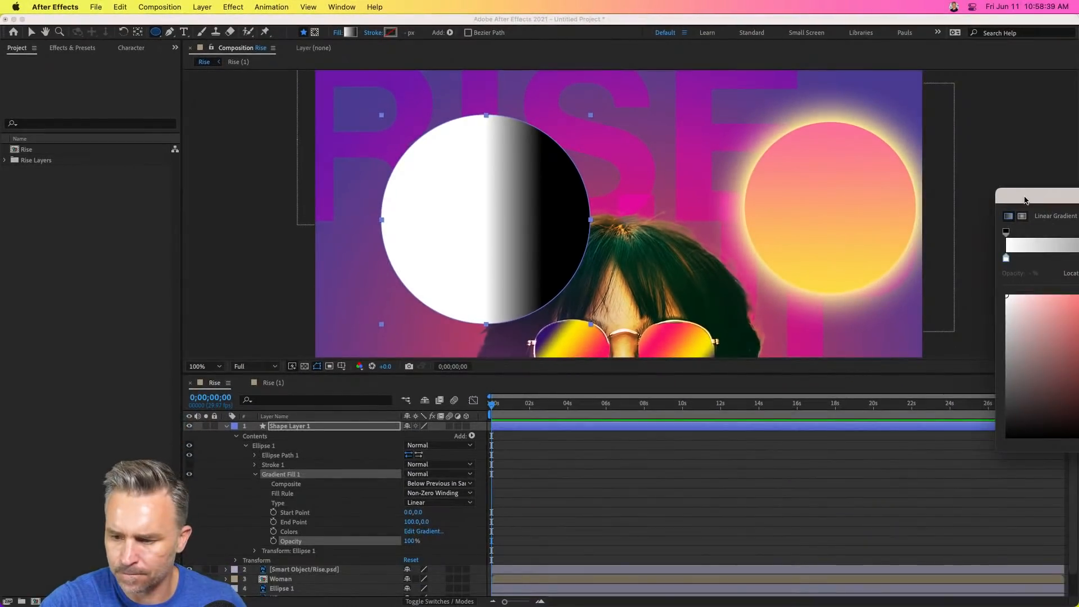
pyautogui.moveTo(1025, 200); pyautogui.dragTo(489, 89)
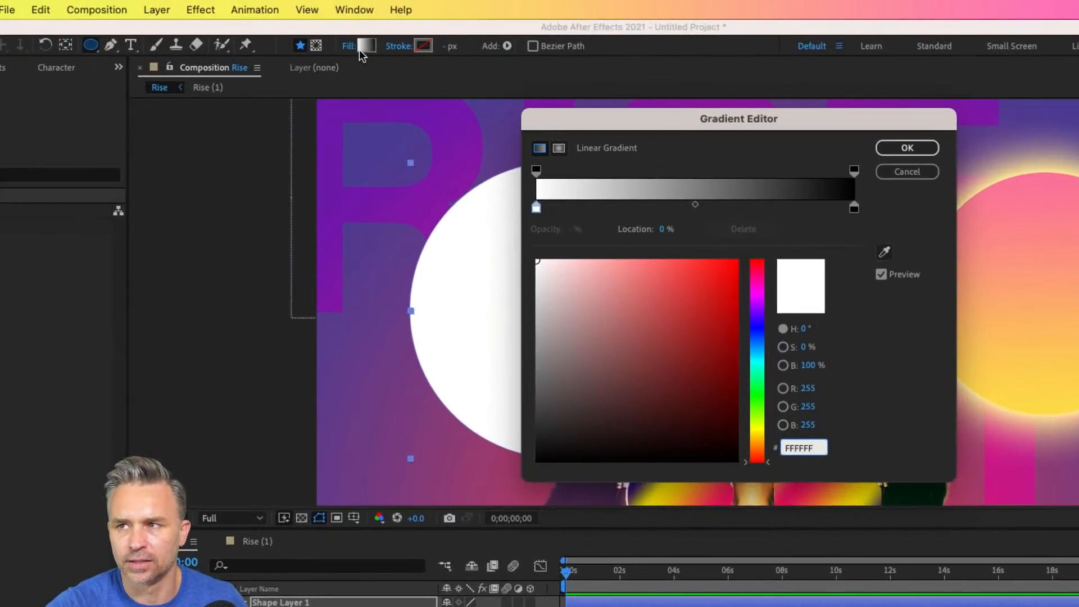
pyautogui.click(536, 209)
pyautogui.moveTo(694, 330); pyautogui.dragTo(648, 261)
pyautogui.click(757, 428)
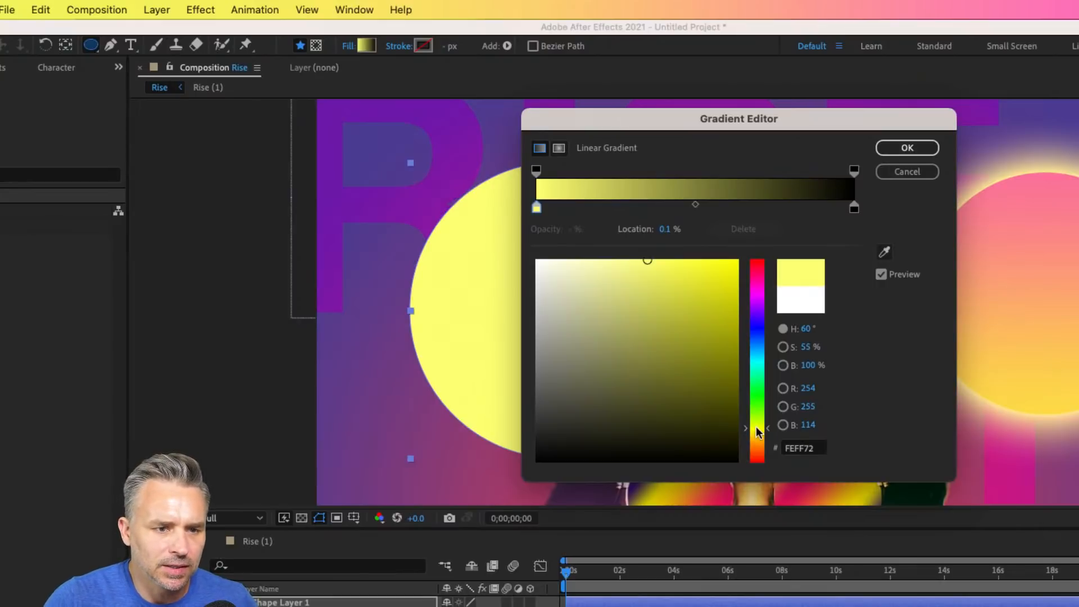
pyautogui.moveTo(595, 277); pyautogui.dragTo(599, 254)
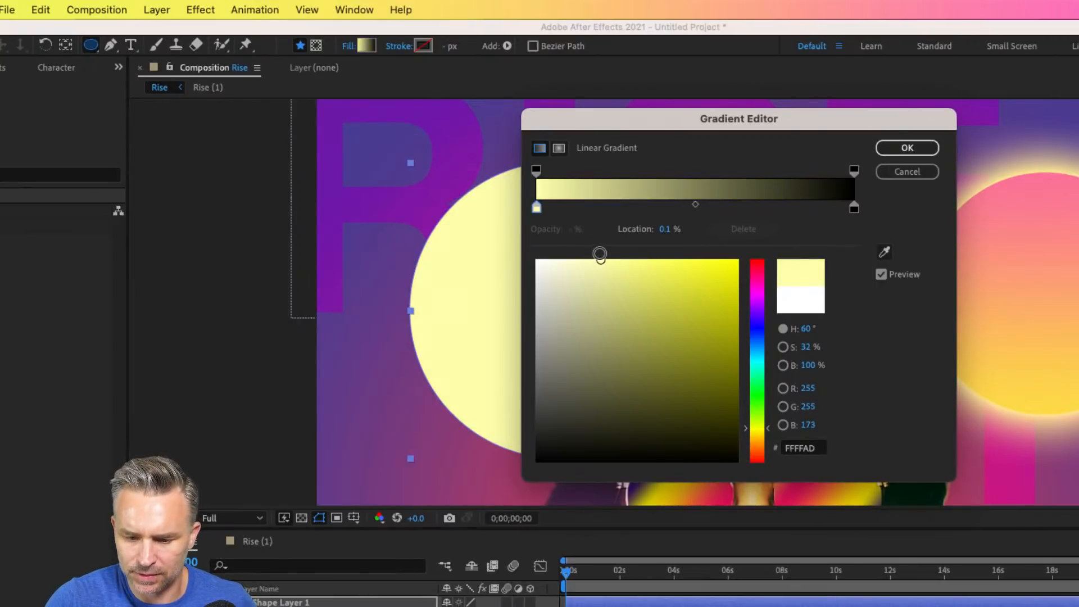
# Set the gradient's end color stop to pink FB7198, sampled from the upper edge of the sun circle.
pyautogui.click(855, 208)
pyautogui.moveTo(693, 337); pyautogui.dragTo(738, 254)
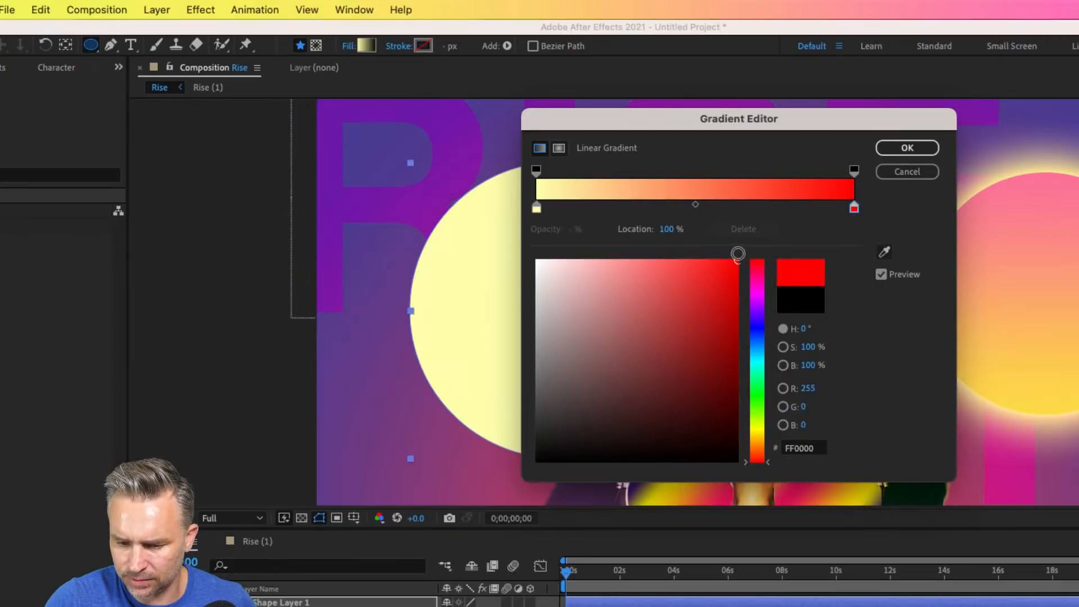
pyautogui.click(885, 253)
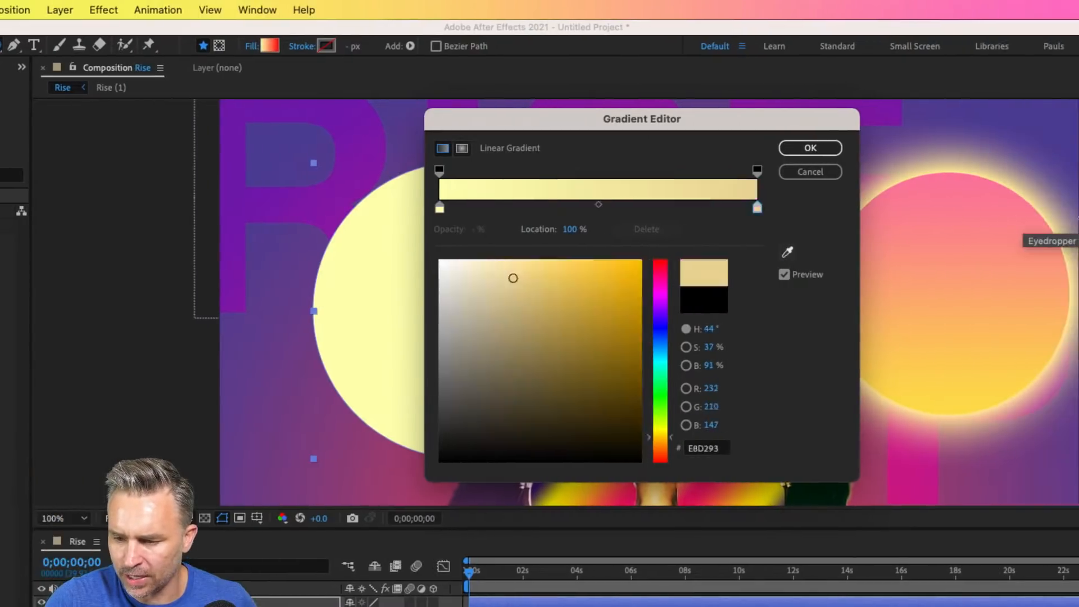
pyautogui.click(953, 172)
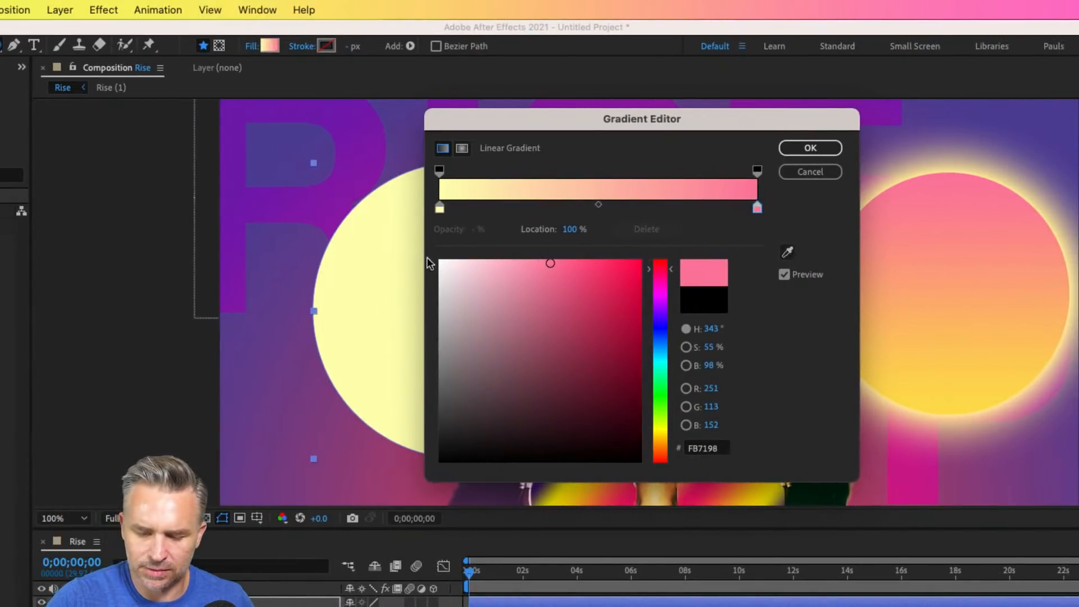
# Set the gradient's start stop to yellow FED947, sampled from the sun's lower edge, at location 0%, and apply the gradient.
pyautogui.click(439, 208)
pyautogui.click(787, 251)
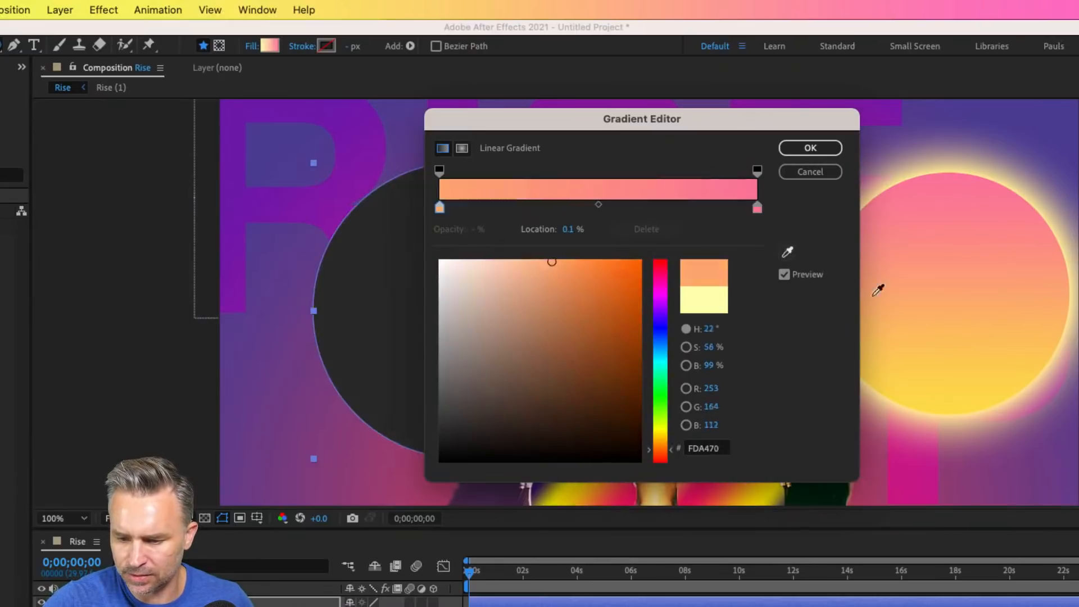
pyautogui.click(947, 409)
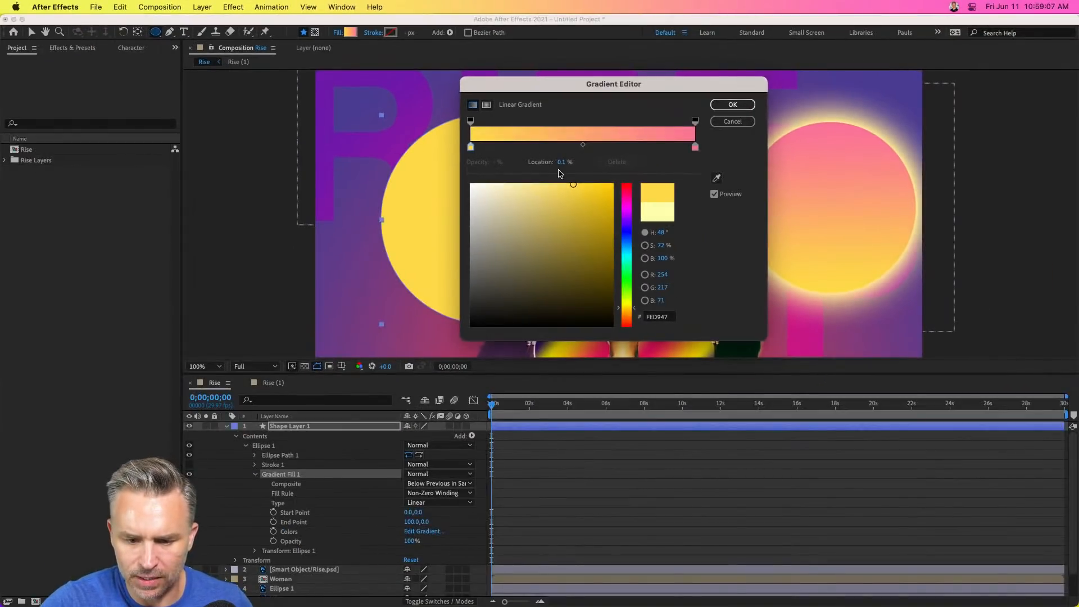
pyautogui.moveTo(565, 166); pyautogui.dragTo(522, 164)
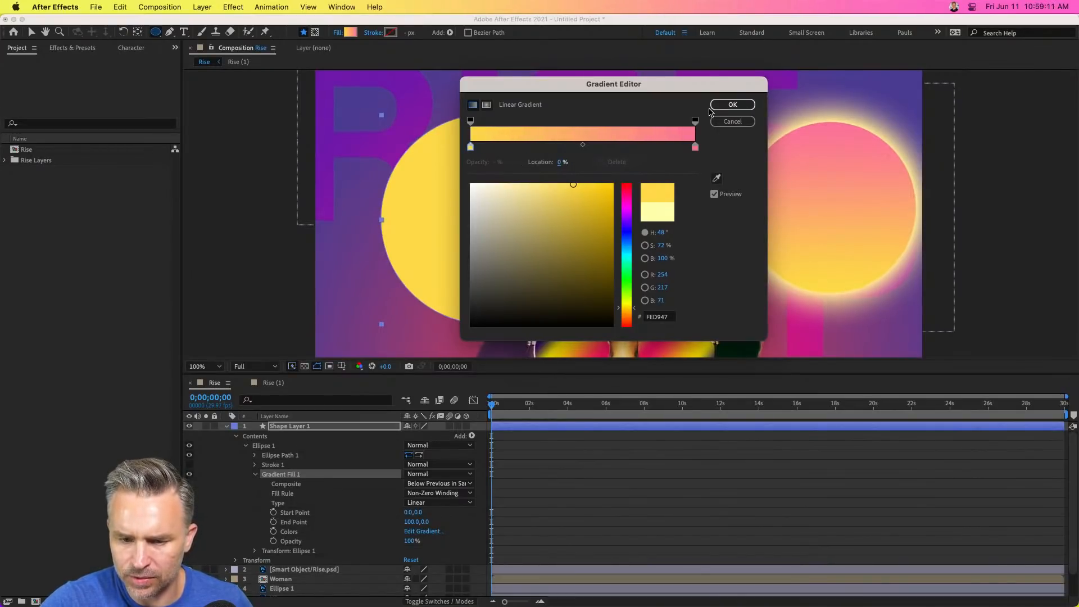
pyautogui.click(732, 105)
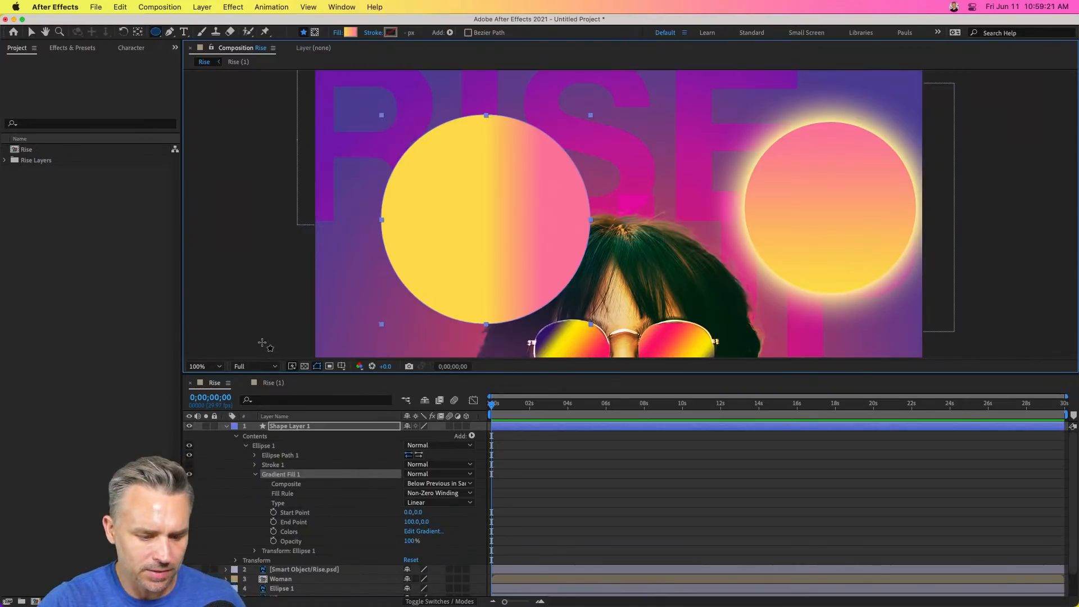
# Rename the shape layer as Circle (shape) and expand its properties.
pyautogui.click(227, 427)
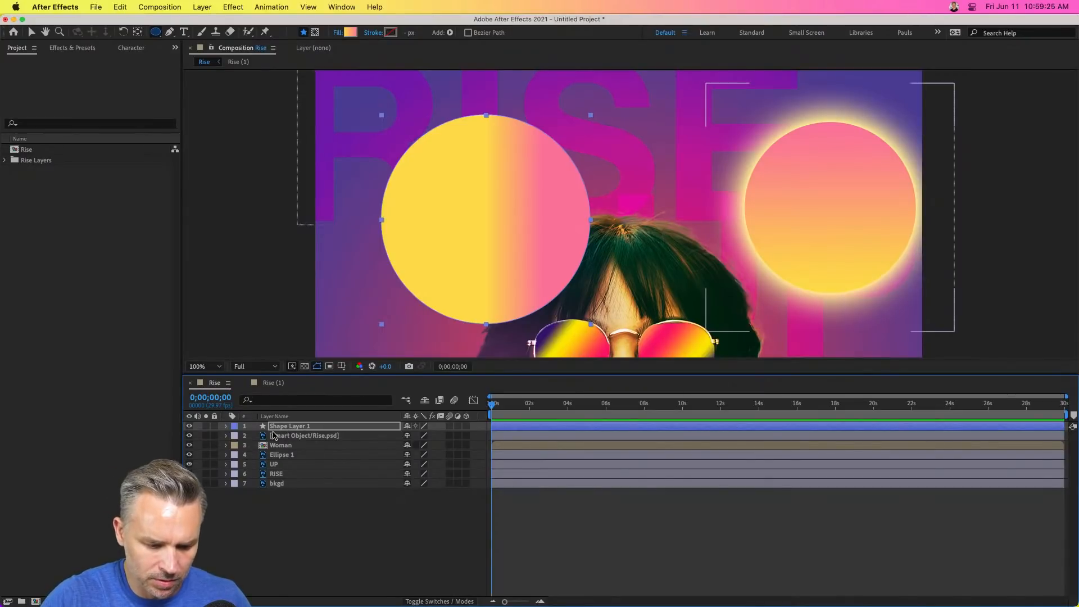
pyautogui.press('Return')
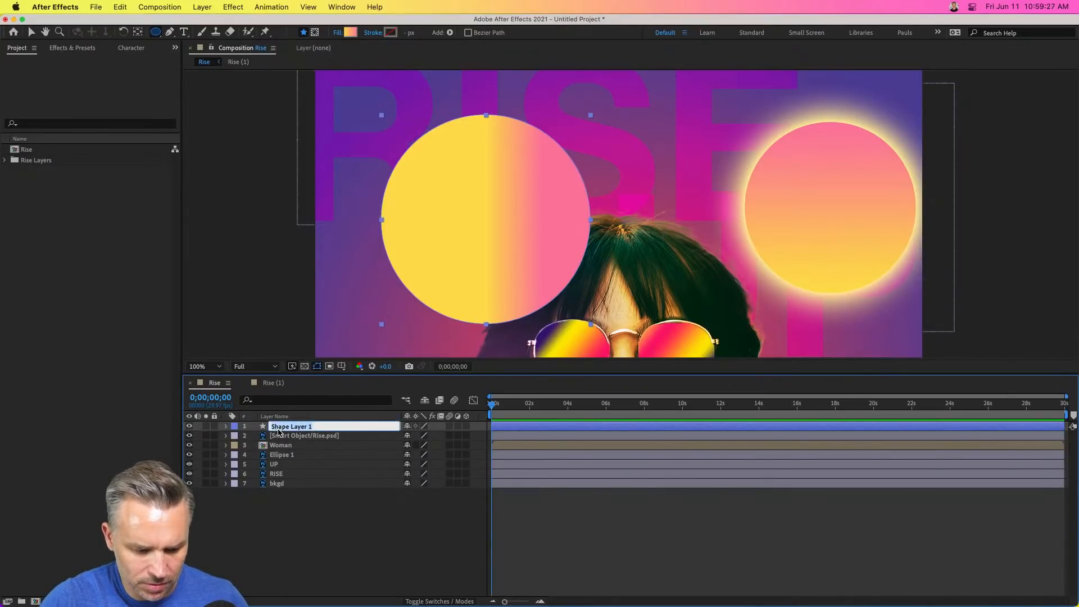
pyautogui.write('Circle (s')
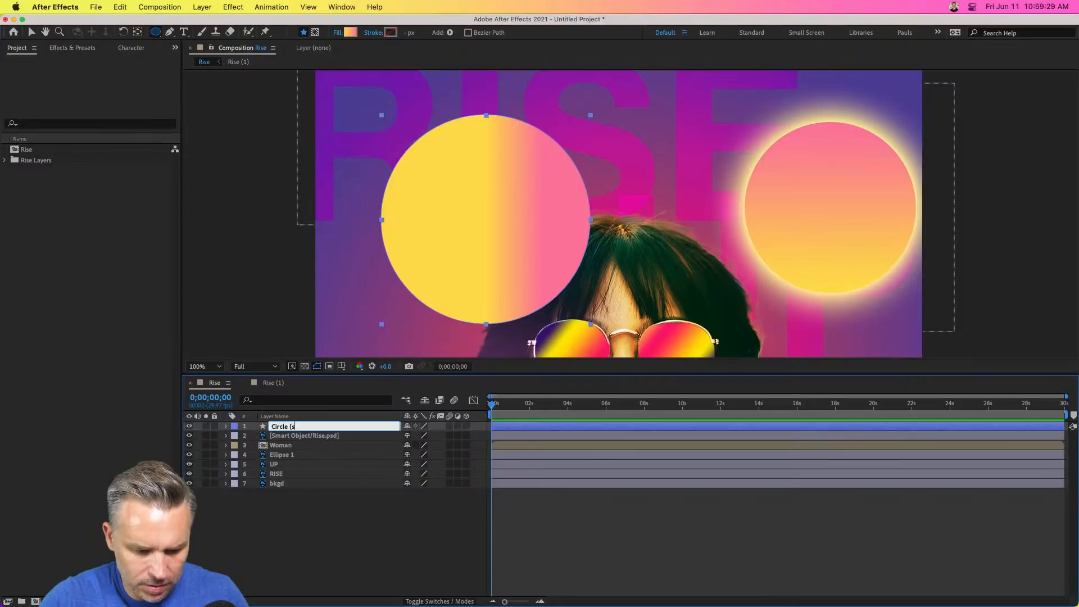
pyautogui.write('hape)')
pyautogui.press('Return')
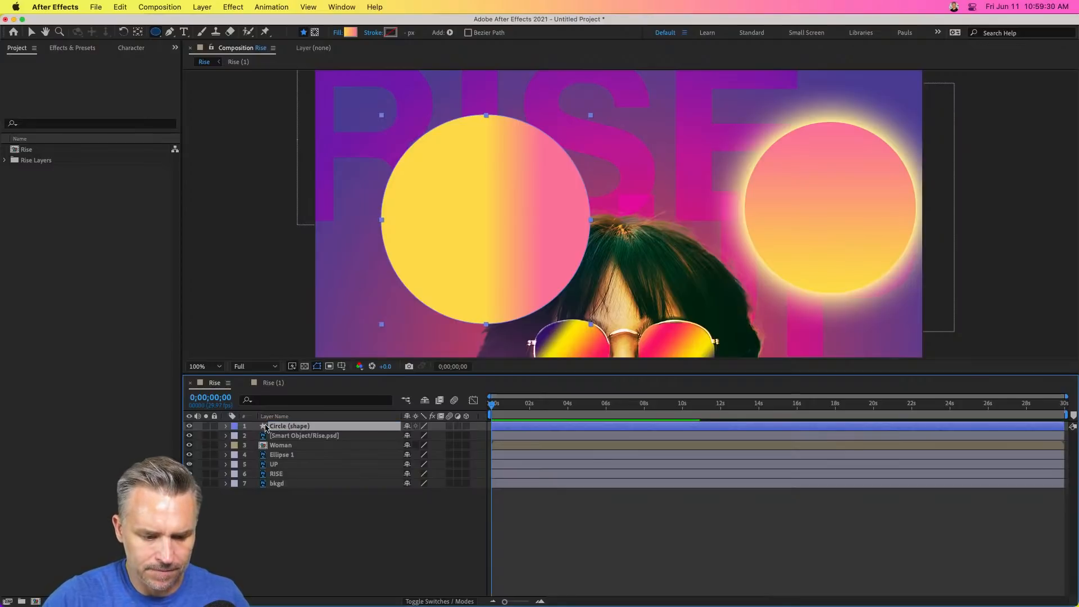
pyautogui.click(225, 426)
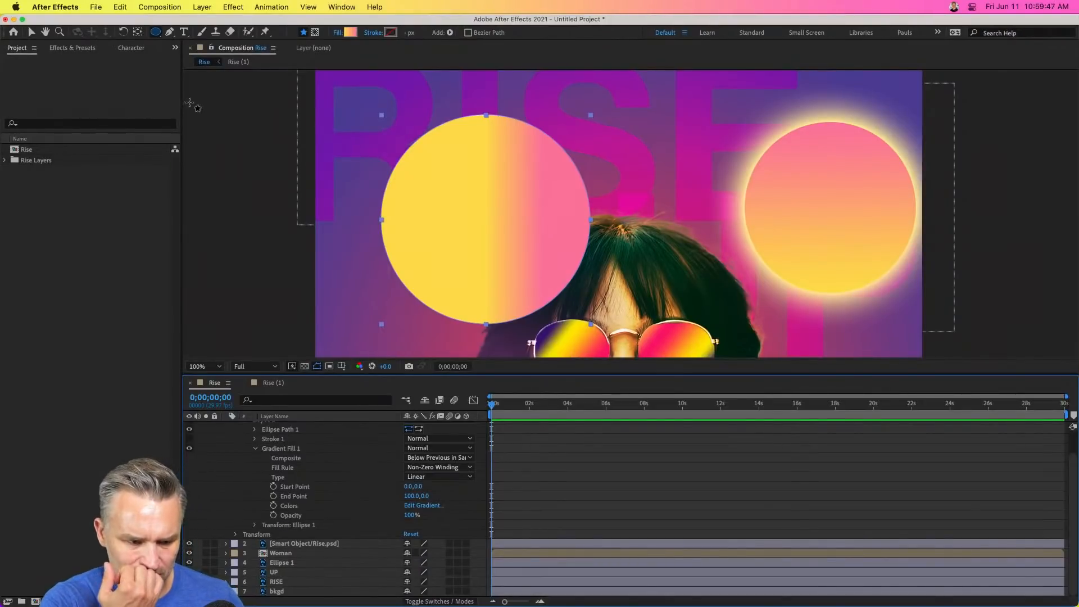
# Change the circle's gradient fill type from linear to Radial.
pyautogui.click(136, 33)
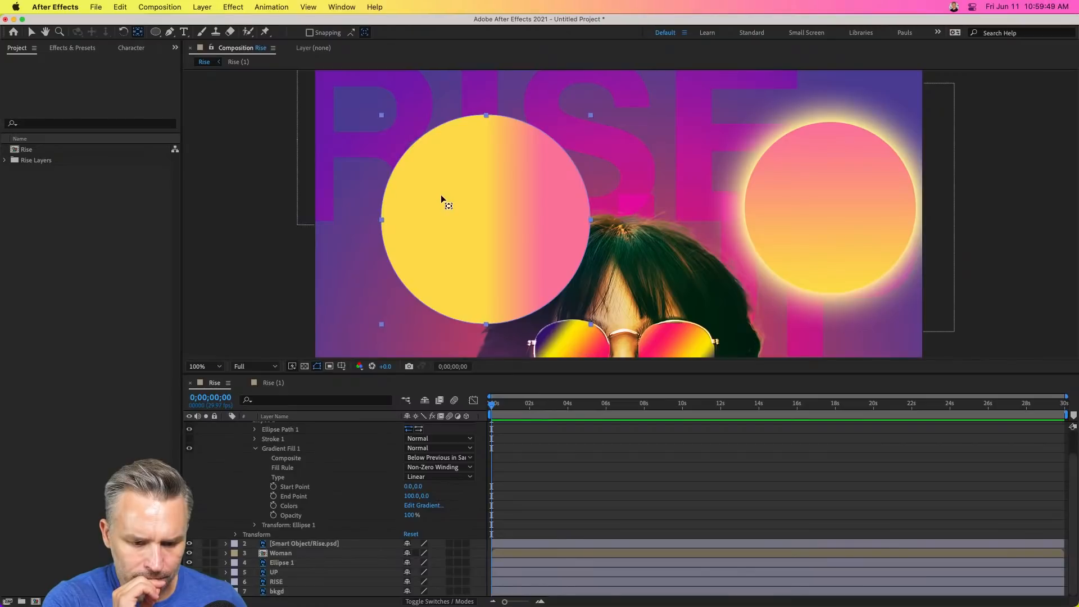
pyautogui.press('v')
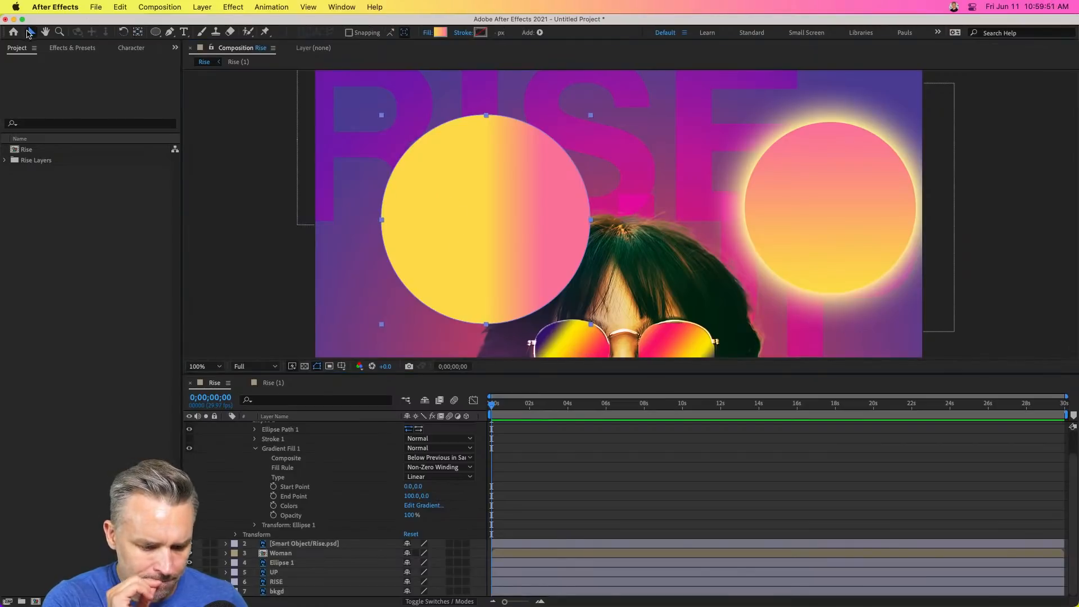
pyautogui.click(294, 487)
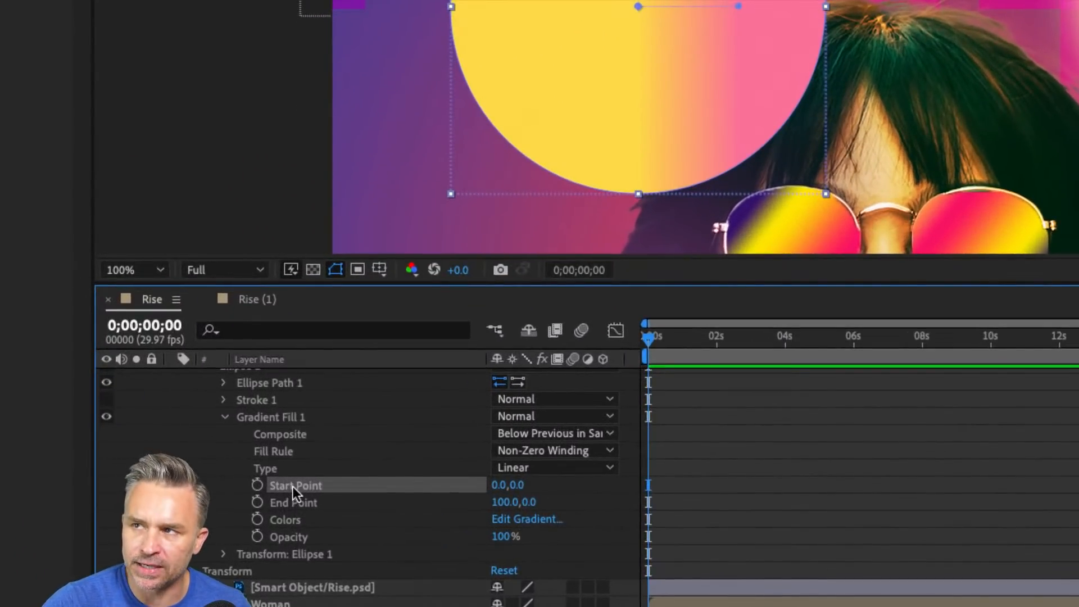
pyautogui.click(516, 470)
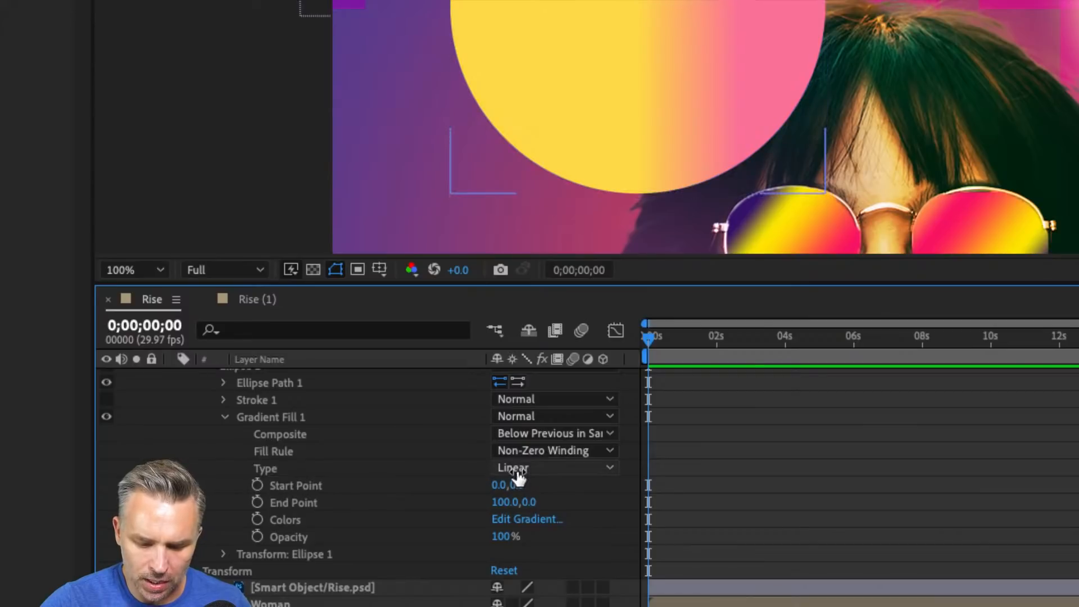
pyautogui.click(524, 508)
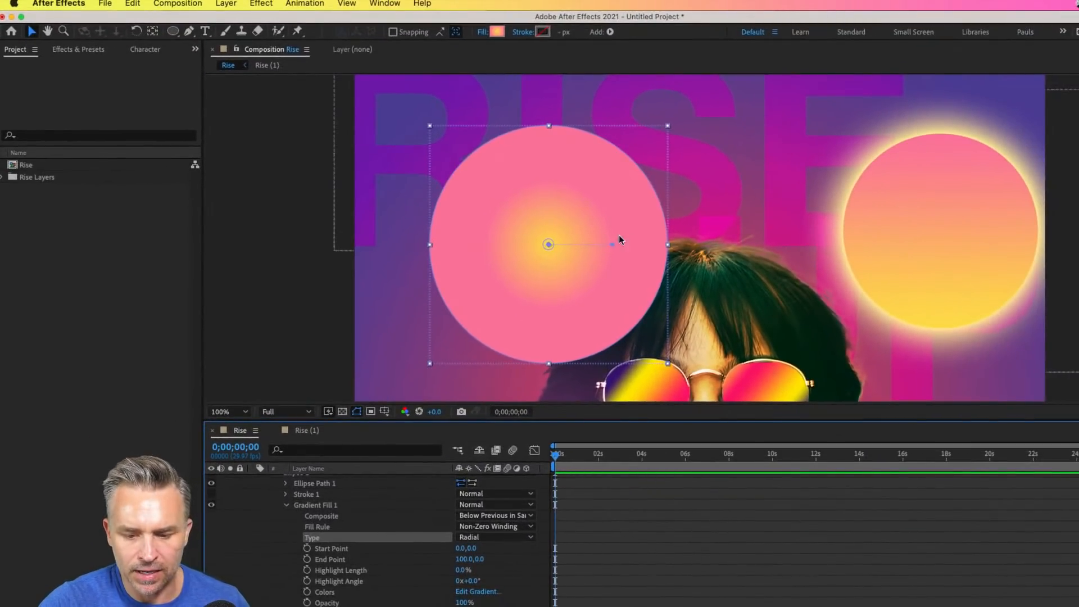
# Offset the radial gradient's start point to about -54.4, -44.2 and its end point to about 152.3, 81.0.
pyautogui.moveTo(549, 245); pyautogui.dragTo(509, 201)
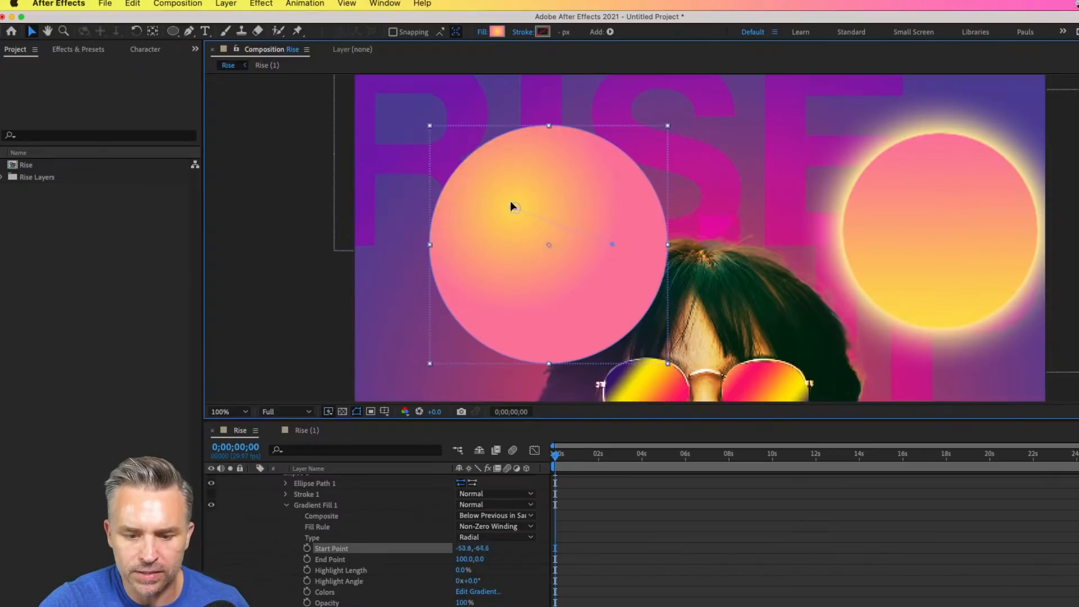
pyautogui.moveTo(613, 244); pyautogui.dragTo(641, 275)
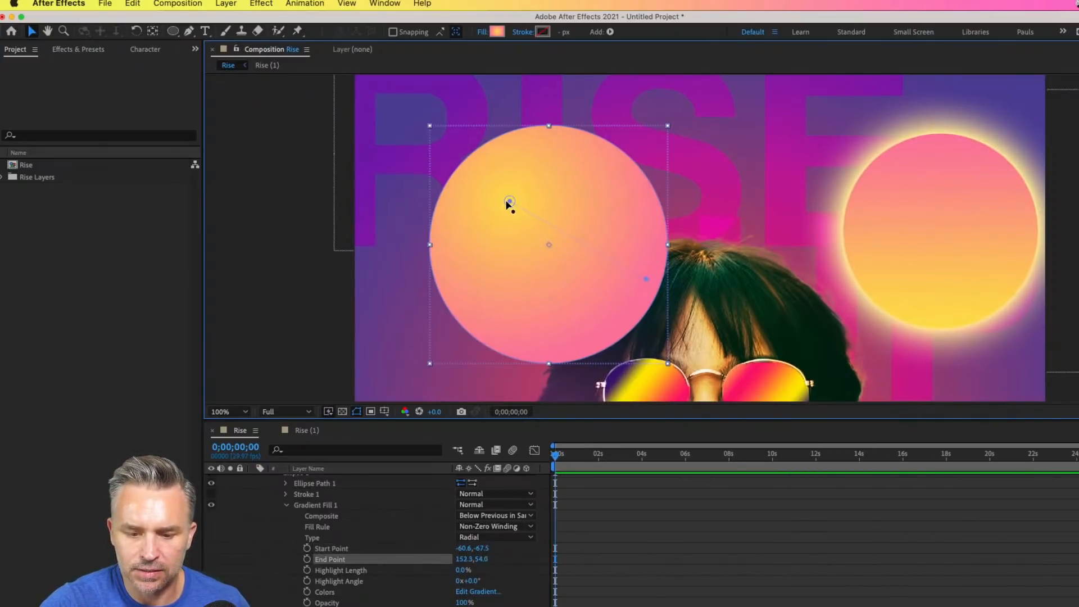
pyautogui.moveTo(508, 202); pyautogui.dragTo(509, 220)
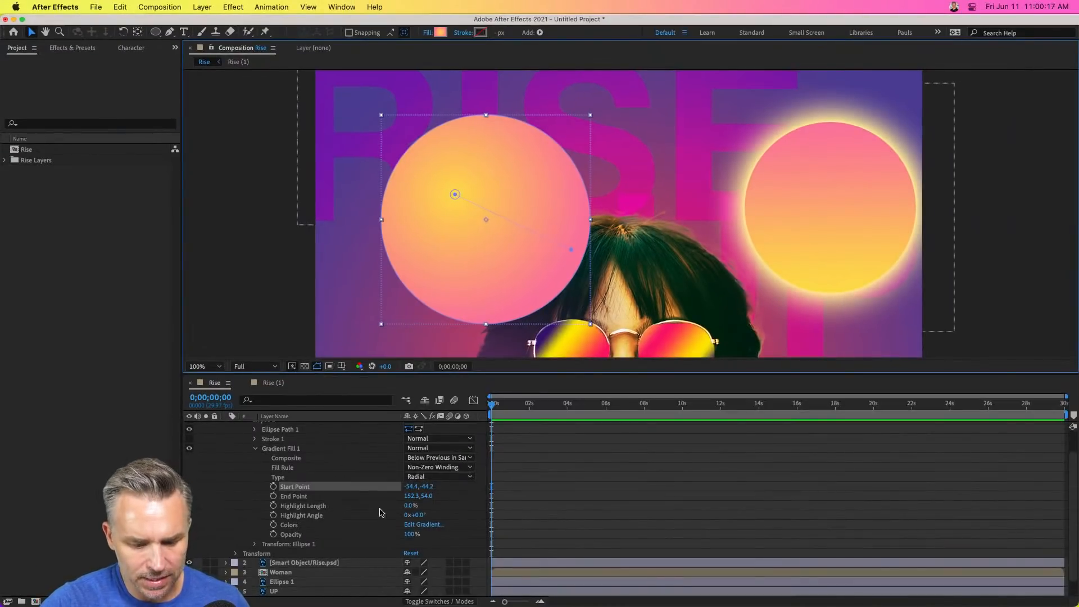
pyautogui.moveTo(422, 497)
pyautogui.mouseDown()
pyautogui.moveTo(436, 500)
pyautogui.moveTo(424, 500)
pyautogui.mouseUp()
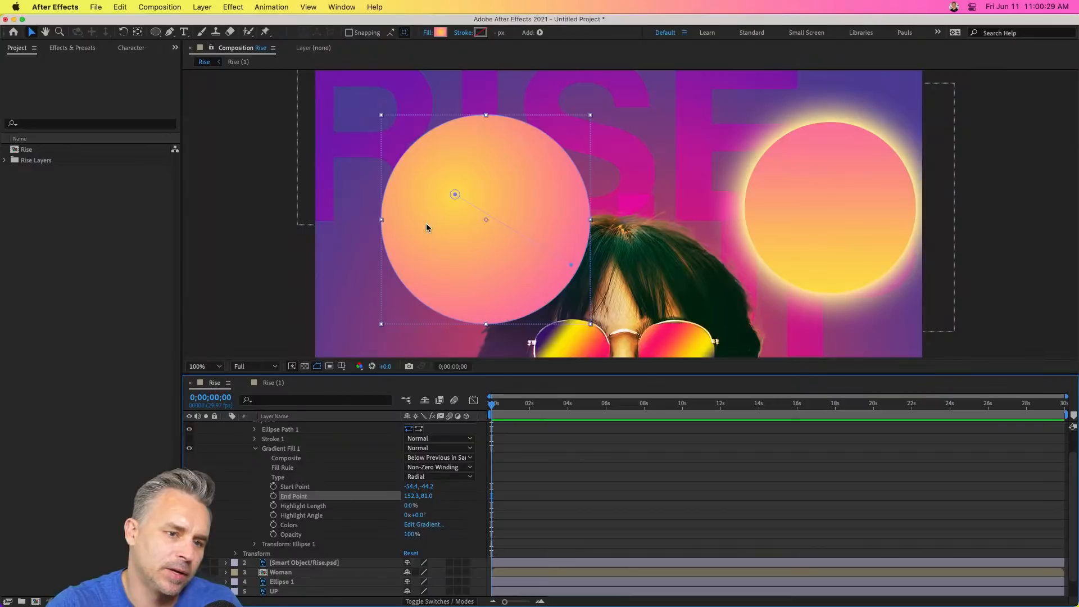
# Move the gradient circle over the crown of the woman's head, overlapping the RISE lettering.
pyautogui.press(',')
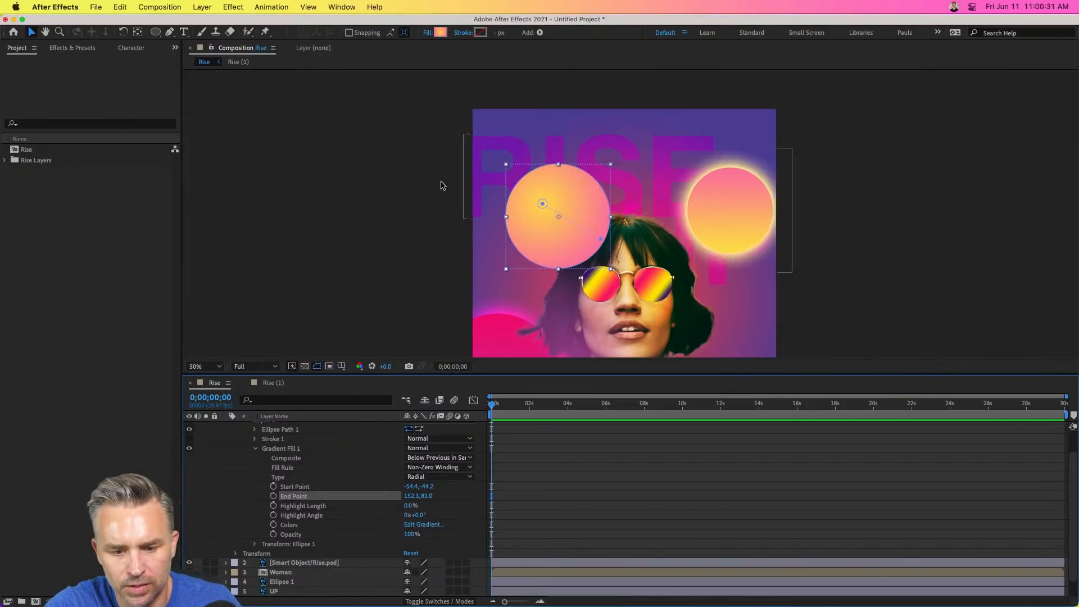
pyautogui.moveTo(518, 234); pyautogui.dragTo(600, 201)
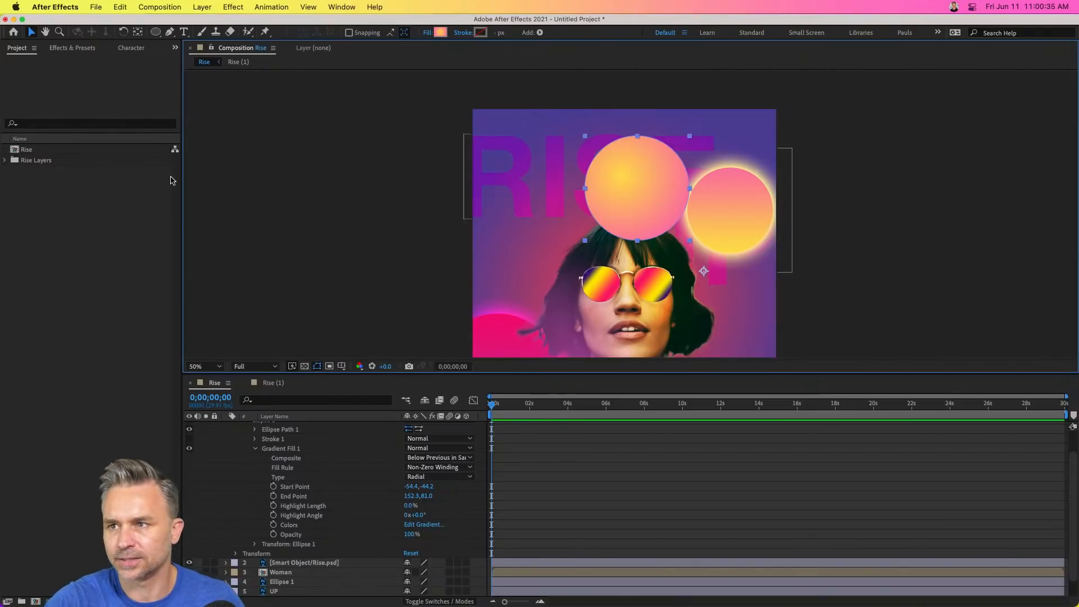
pyautogui.moveTo(633, 206); pyautogui.dragTo(613, 228)
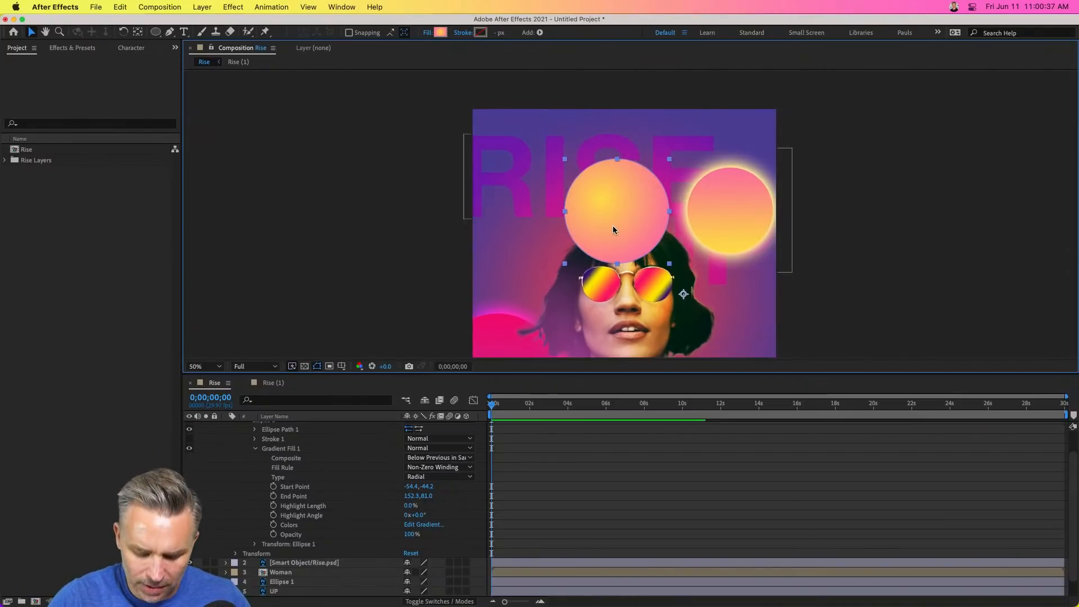
pyautogui.scroll(2, 612, 227)
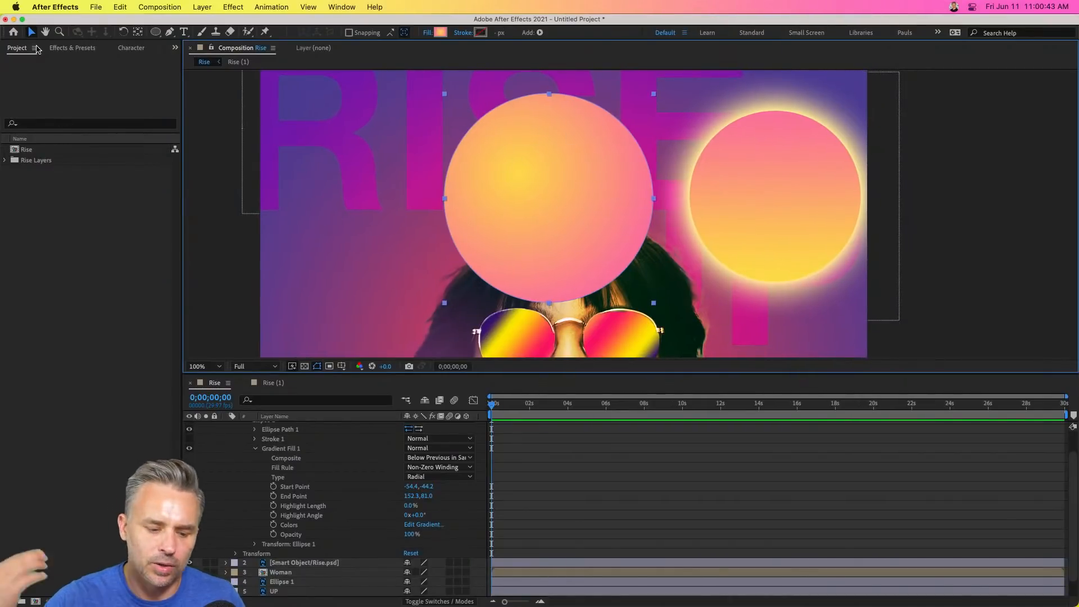
# Search the available effects and presets for Glow.
pyautogui.click(233, 7)
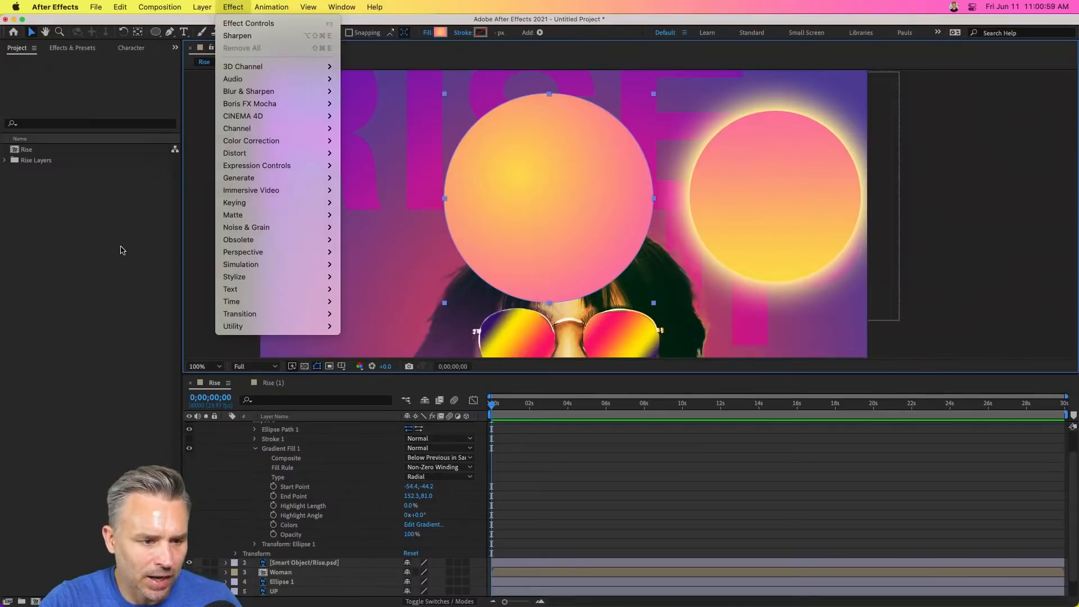
pyautogui.click(121, 250)
pyautogui.click(66, 49)
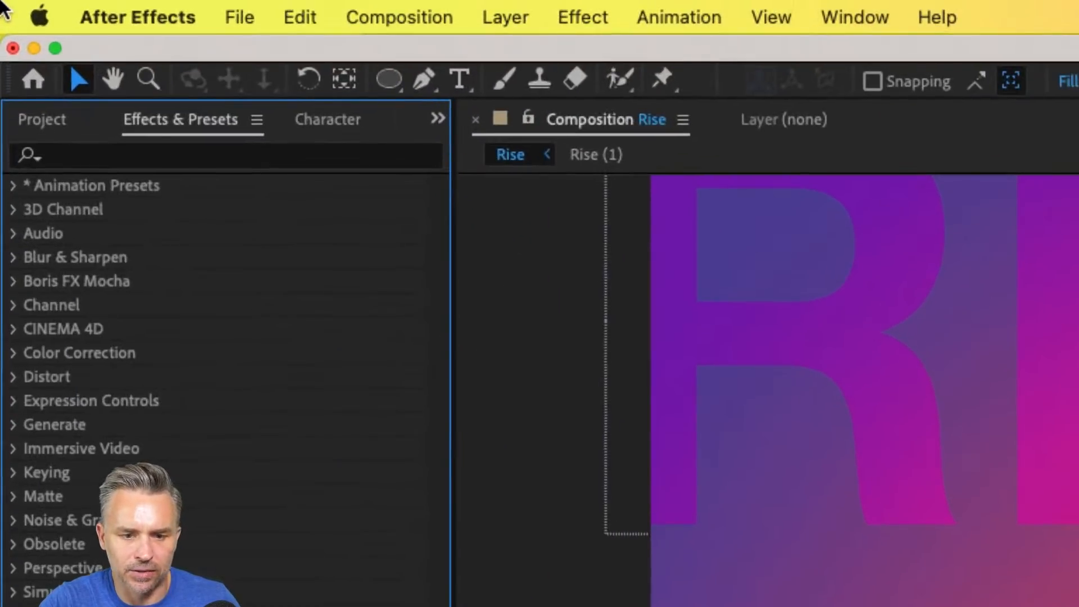
pyautogui.click(566, 7)
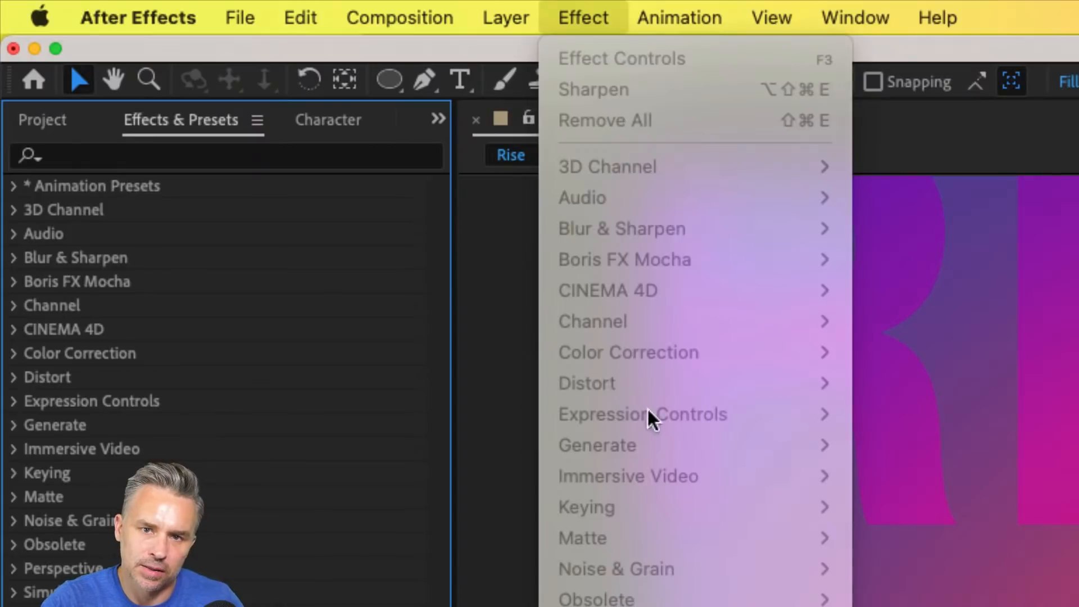
pyautogui.click(72, 159)
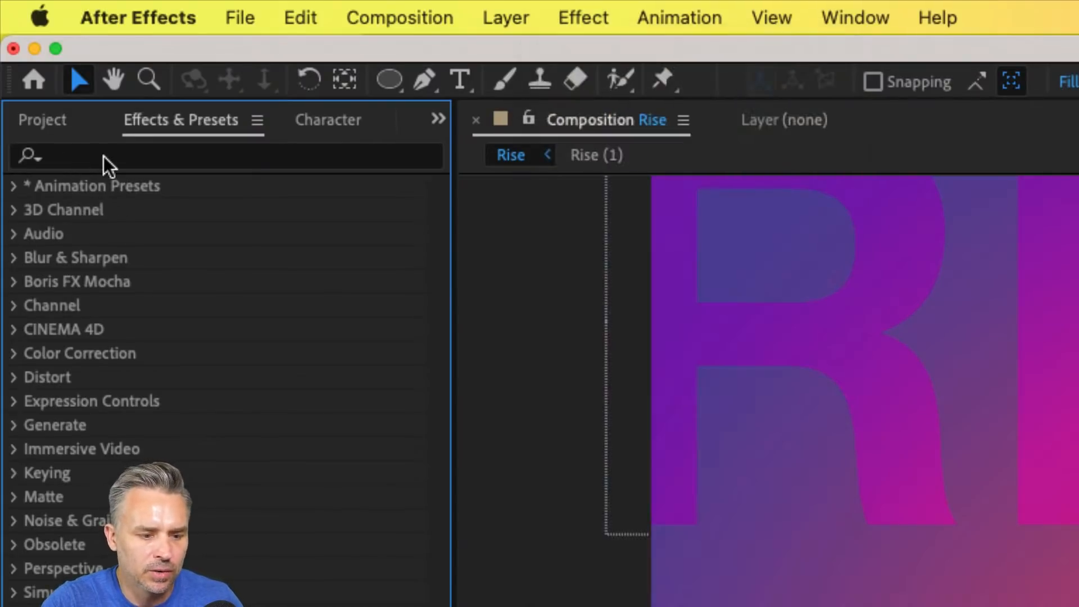
pyautogui.click(97, 156)
pyautogui.write('Glow')
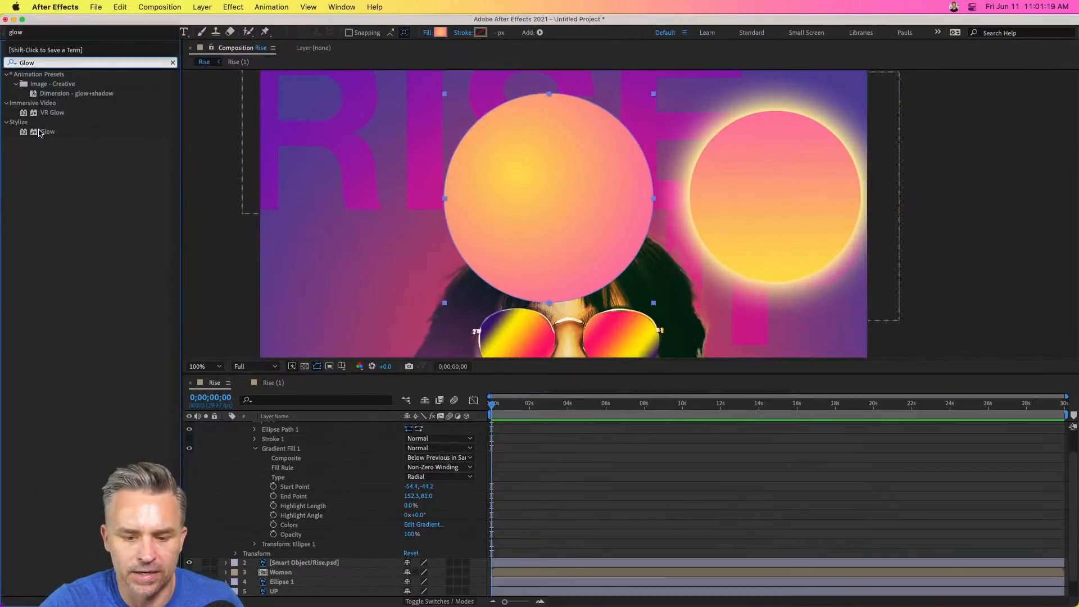
# Apply the Stylize Glow effect to the gradient circle and set its Glow Radius to 186.
pyautogui.click(58, 190)
pyautogui.moveTo(34, 191); pyautogui.dragTo(104, 196)
pyautogui.moveTo(73, 139); pyautogui.dragTo(560, 190)
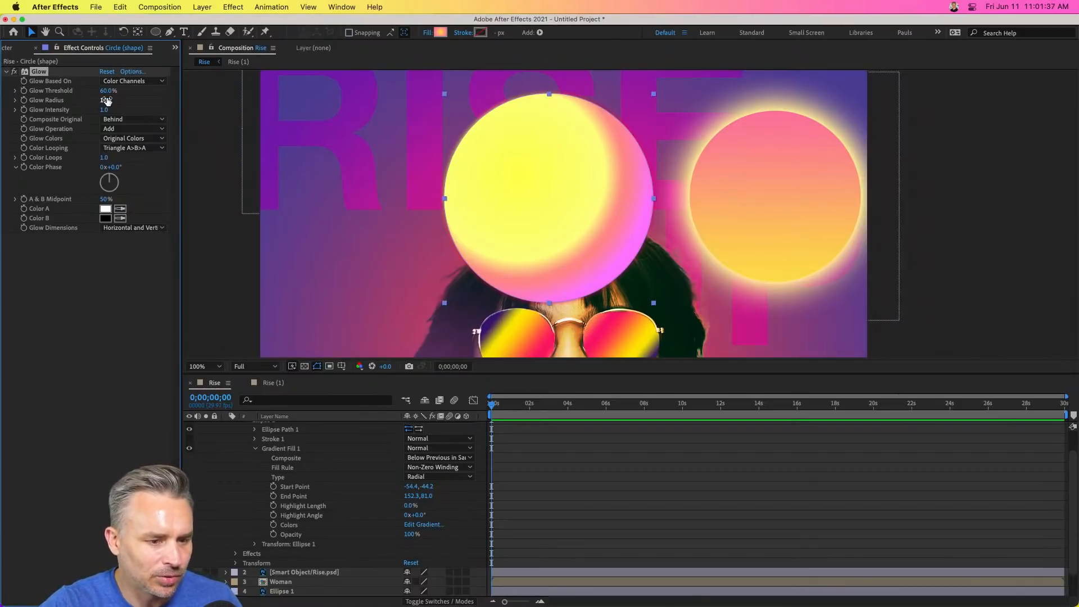
pyautogui.moveTo(107, 100); pyautogui.dragTo(191, 116)
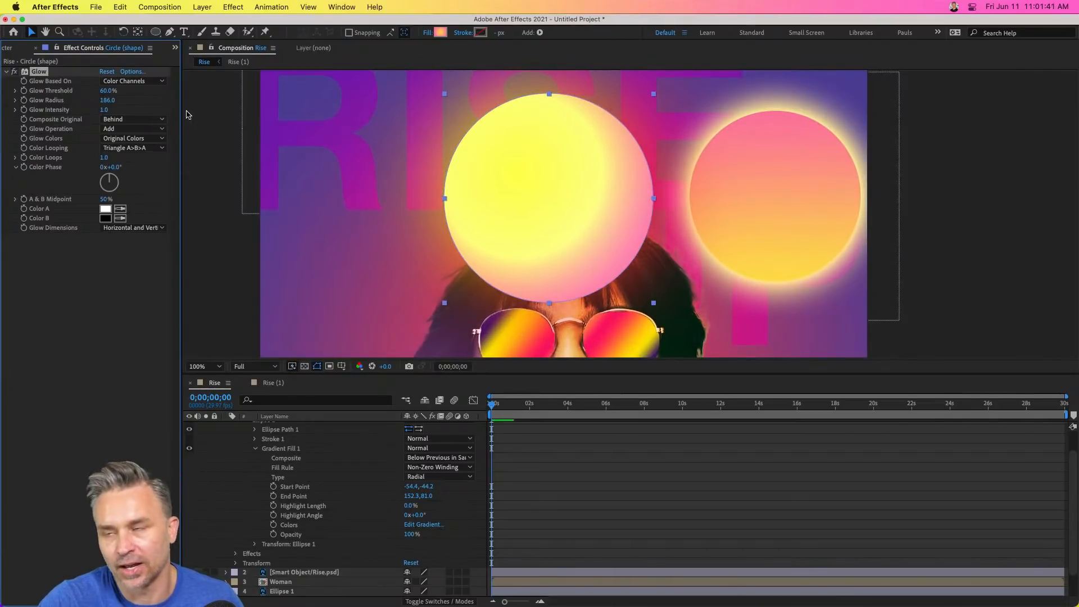
# Scale the circle down proportionally and place it beside the woman's hair, over the first letters of RISE.
pyautogui.moveTo(584, 216); pyautogui.dragTo(454, 239)
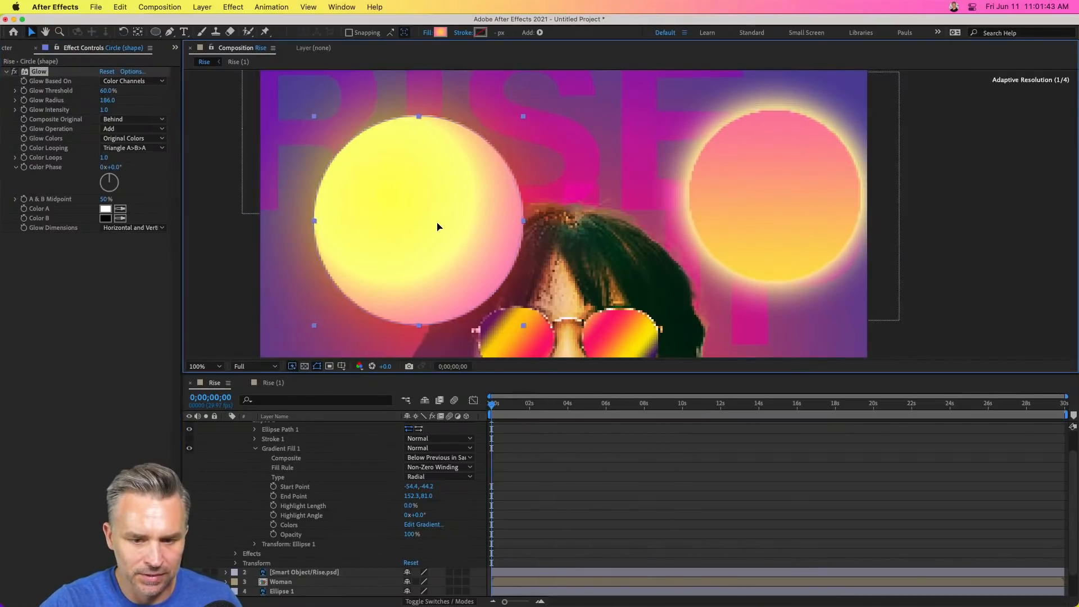
pyautogui.moveTo(313, 118); pyautogui.dragTo(328, 165)
pyautogui.moveTo(438, 242); pyautogui.dragTo(407, 197)
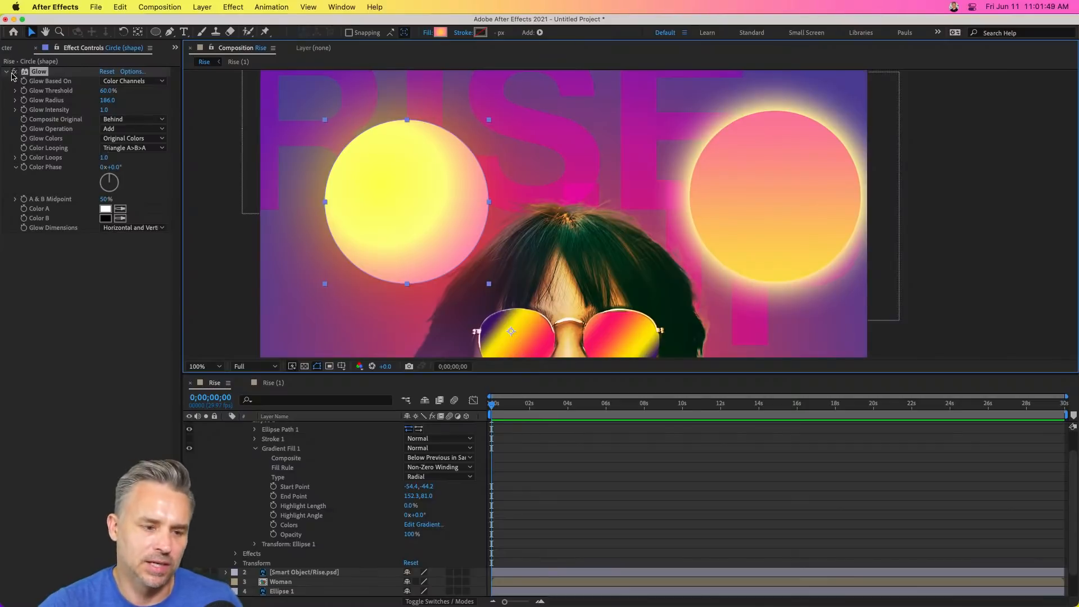
# Widen the workspace area holding the circle's effect controls, display them, and shift the circle slightly toward the woman's hair.
pyautogui.click(12, 49)
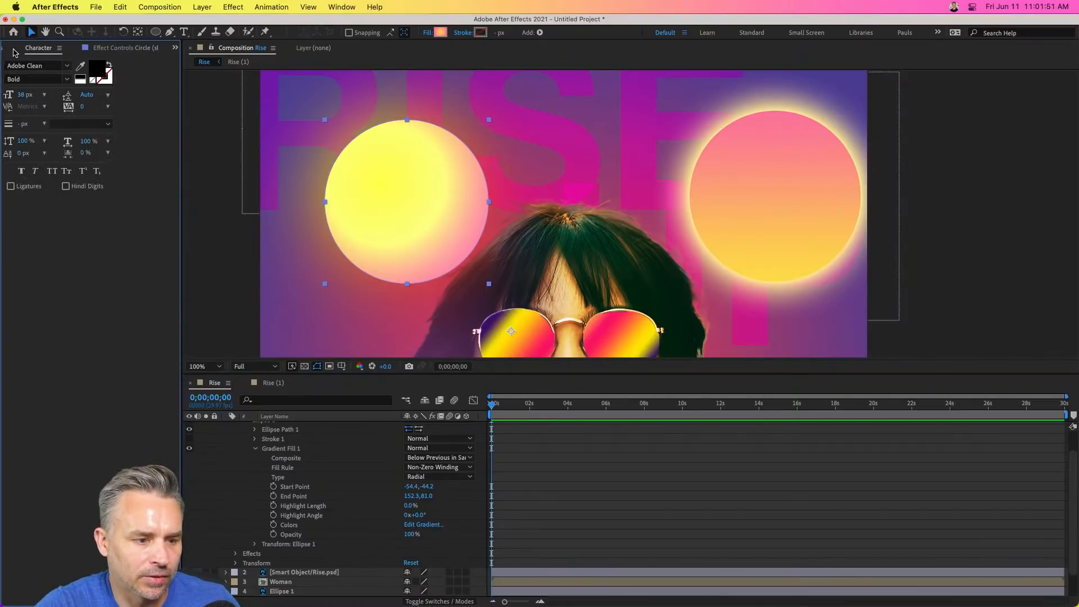
pyautogui.moveTo(182, 85); pyautogui.dragTo(342, 95)
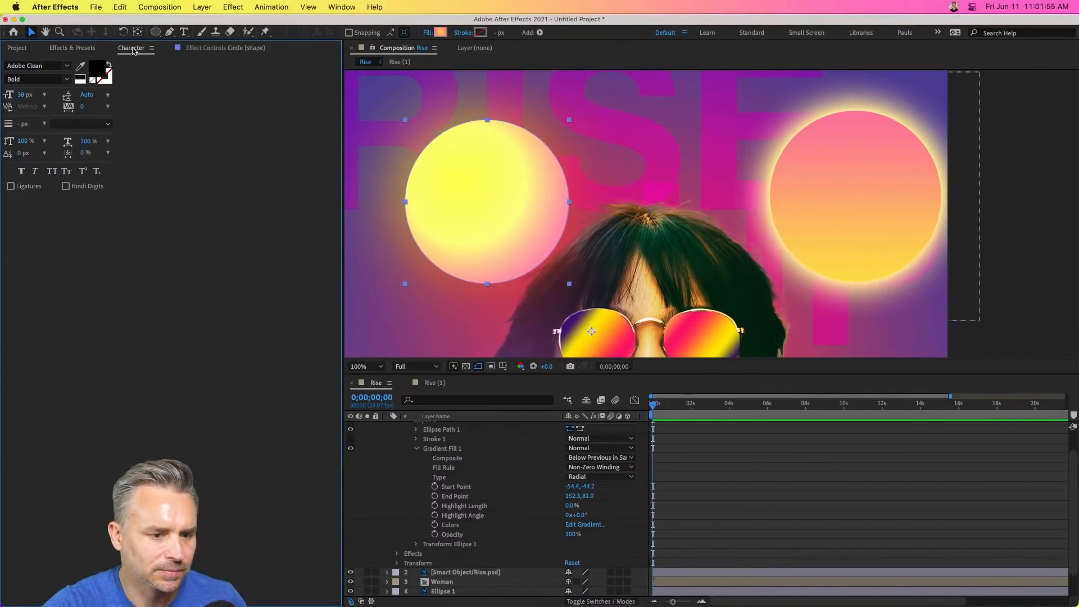
pyautogui.click(151, 48)
pyautogui.click(161, 58)
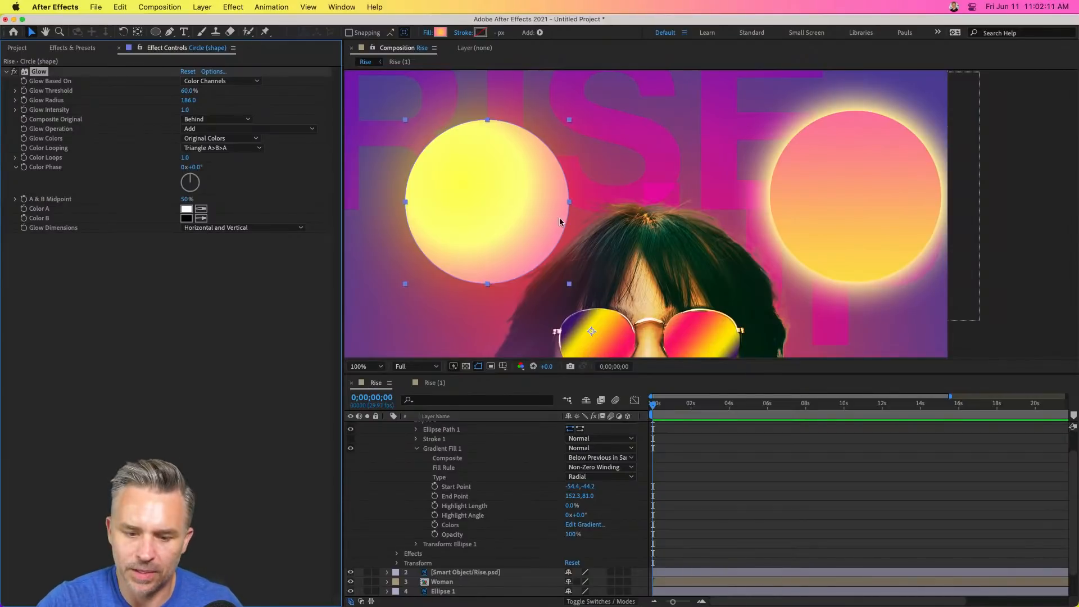
pyautogui.moveTo(512, 195)
pyautogui.mouseDown()
pyautogui.moveTo(592, 148)
pyautogui.moveTo(742, 202)
pyautogui.moveTo(479, 161)
pyautogui.moveTo(568, 224)
pyautogui.moveTo(476, 219)
pyautogui.moveTo(494, 205)
pyautogui.mouseUp()
pyautogui.click(106, 267)
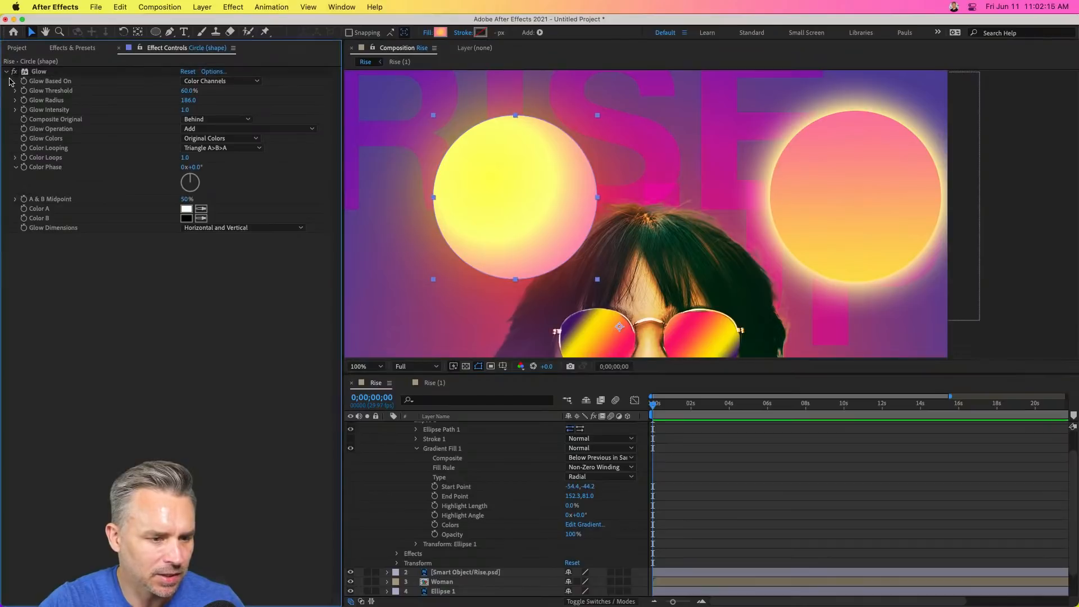
# Search the effects for drop, apply Drop Shadow to the circle, and turn off and collapse its Glow effect.
pyautogui.click(58, 48)
pyautogui.click(62, 65)
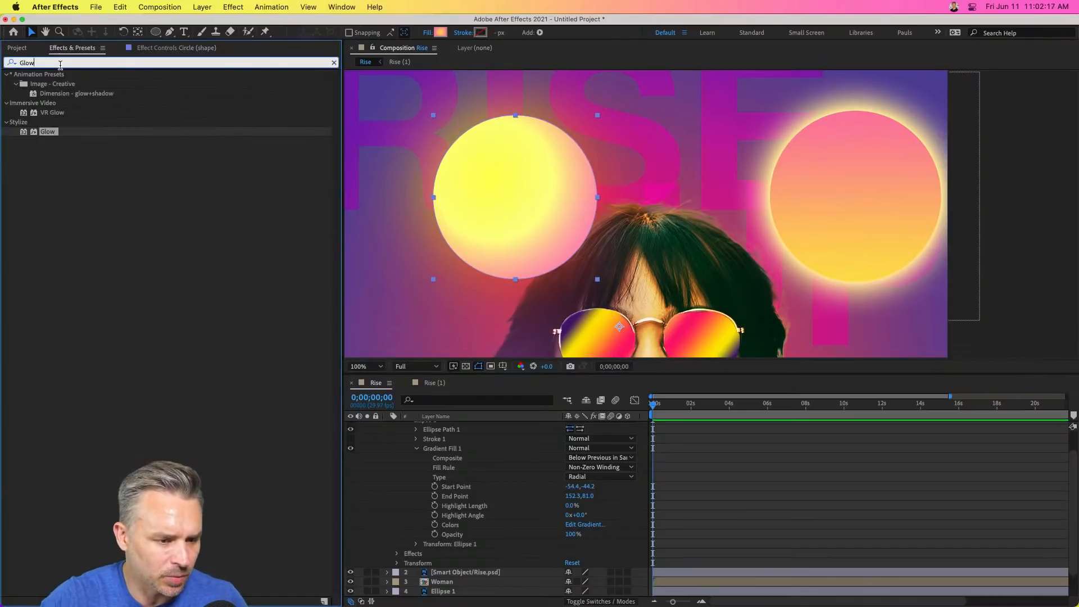
pyautogui.moveTo(60, 65); pyautogui.dragTo(1, 47)
pyautogui.click(94, 249)
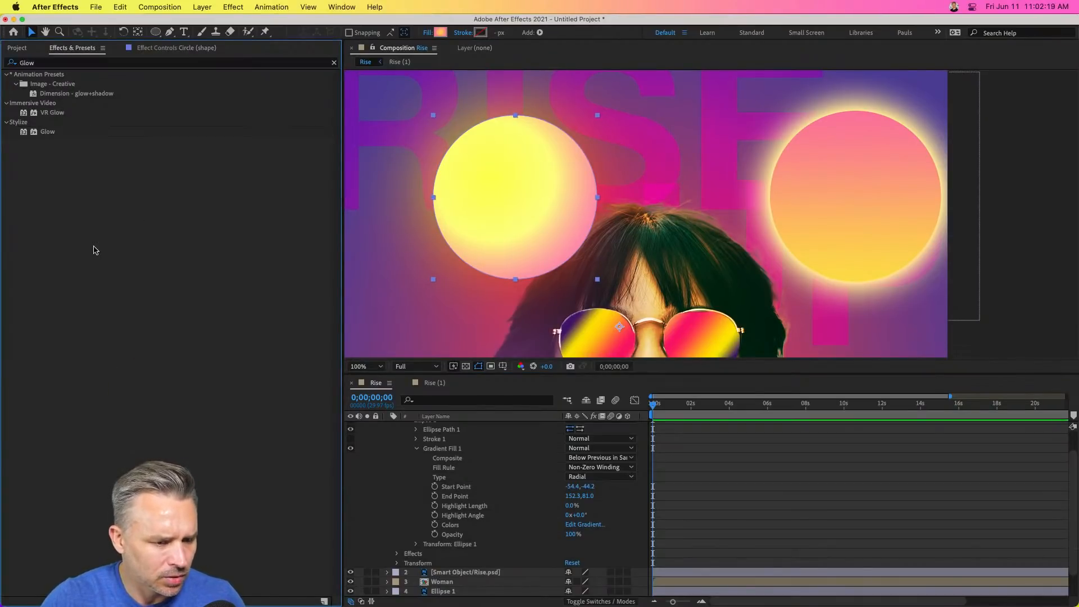
pyautogui.moveTo(42, 65); pyautogui.dragTo(2, 64)
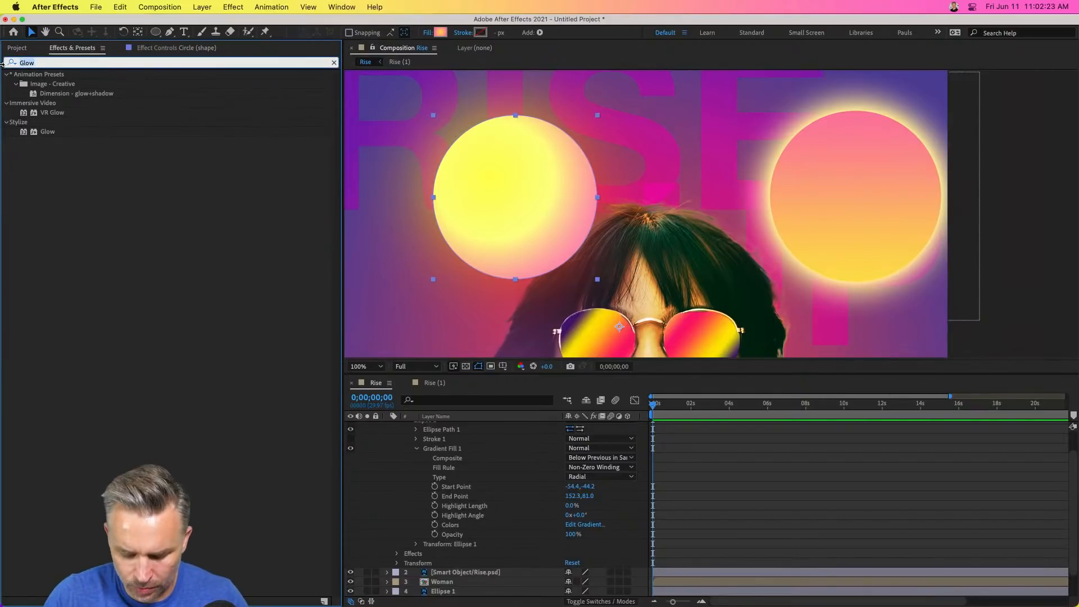
pyautogui.write('drop')
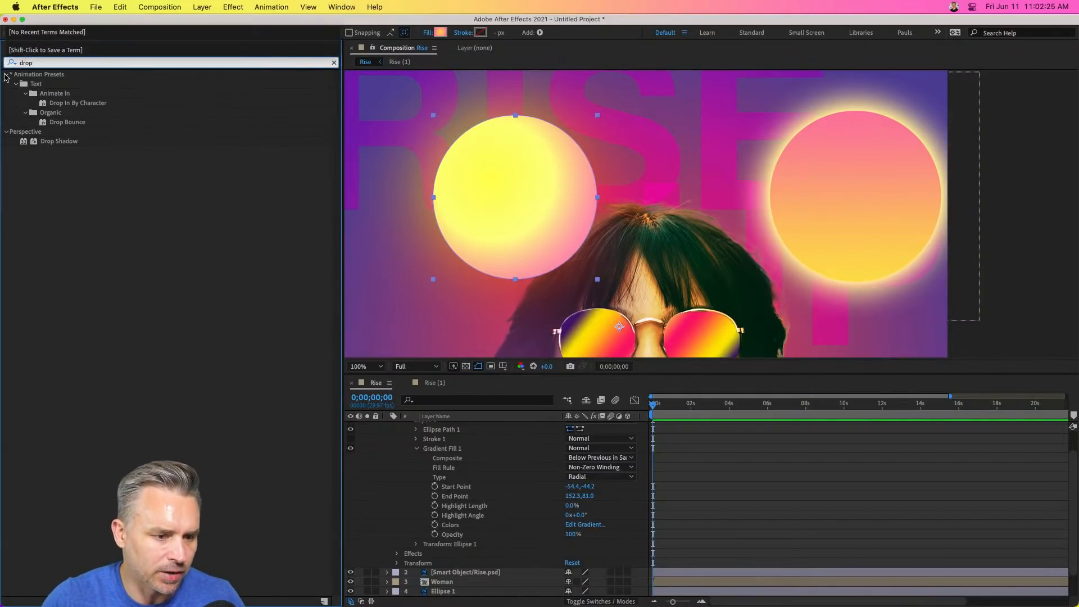
pyautogui.moveTo(56, 141); pyautogui.dragTo(516, 219)
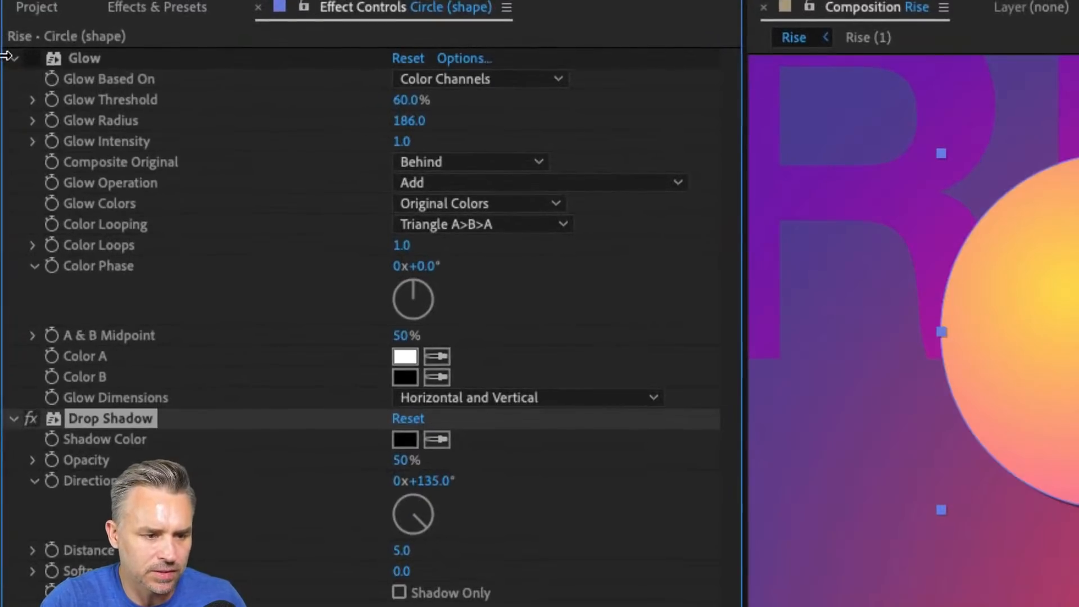
pyautogui.click(11, 58)
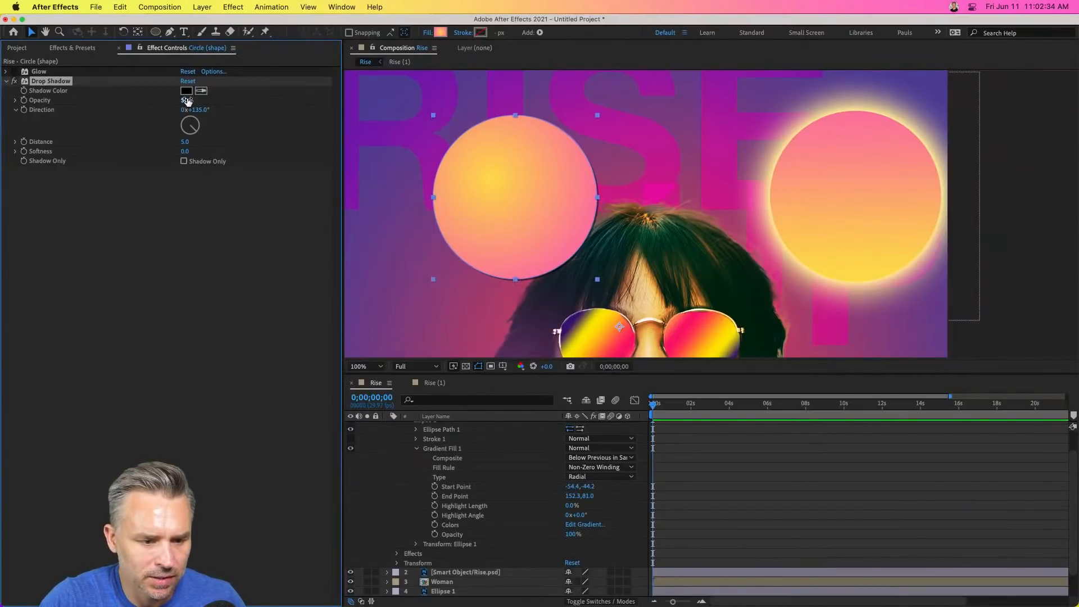
# Set the circle's Drop Shadow opacity to 82%, distance to 71 and shadow colour to yellow.
pyautogui.moveTo(187, 101); pyautogui.dragTo(230, 102)
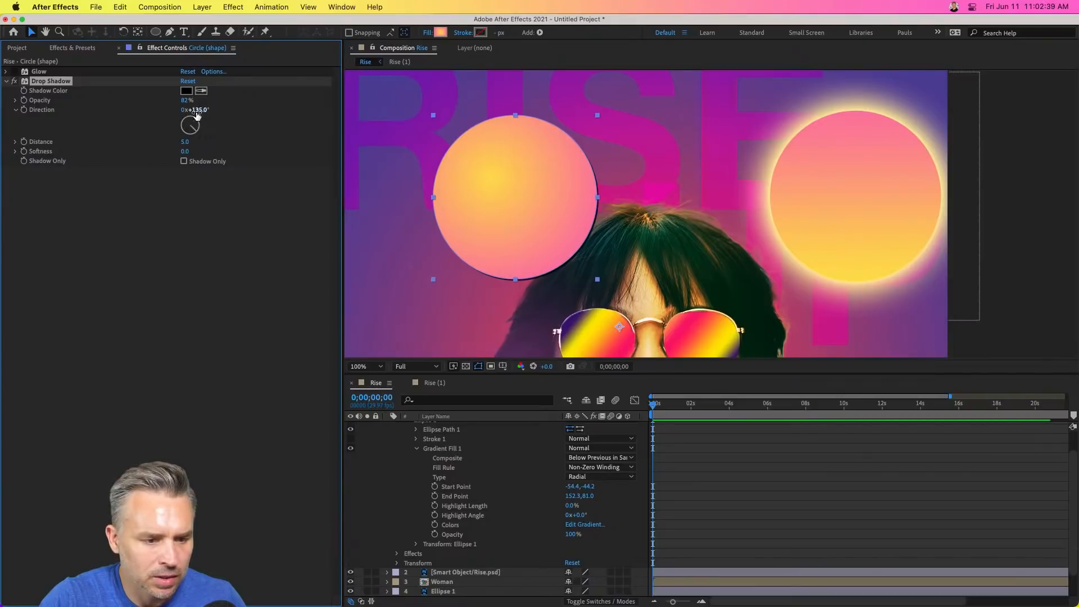
pyautogui.moveTo(184, 142); pyautogui.dragTo(227, 149)
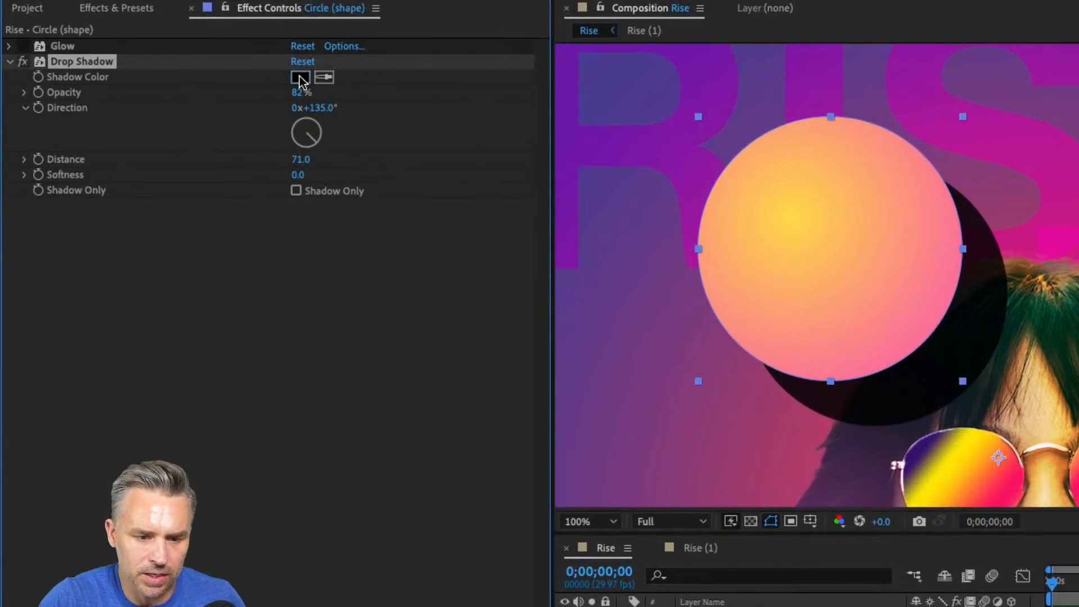
pyautogui.click(262, 83)
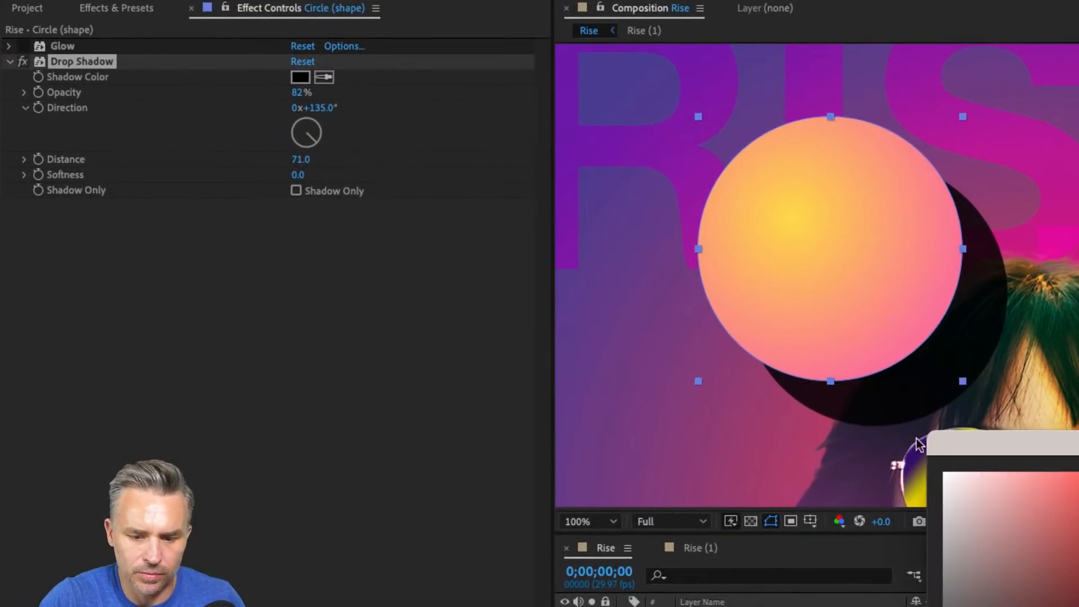
pyautogui.moveTo(684, 399); pyautogui.dragTo(751, 325)
pyautogui.moveTo(743, 382); pyautogui.dragTo(739, 452)
pyautogui.click(832, 337)
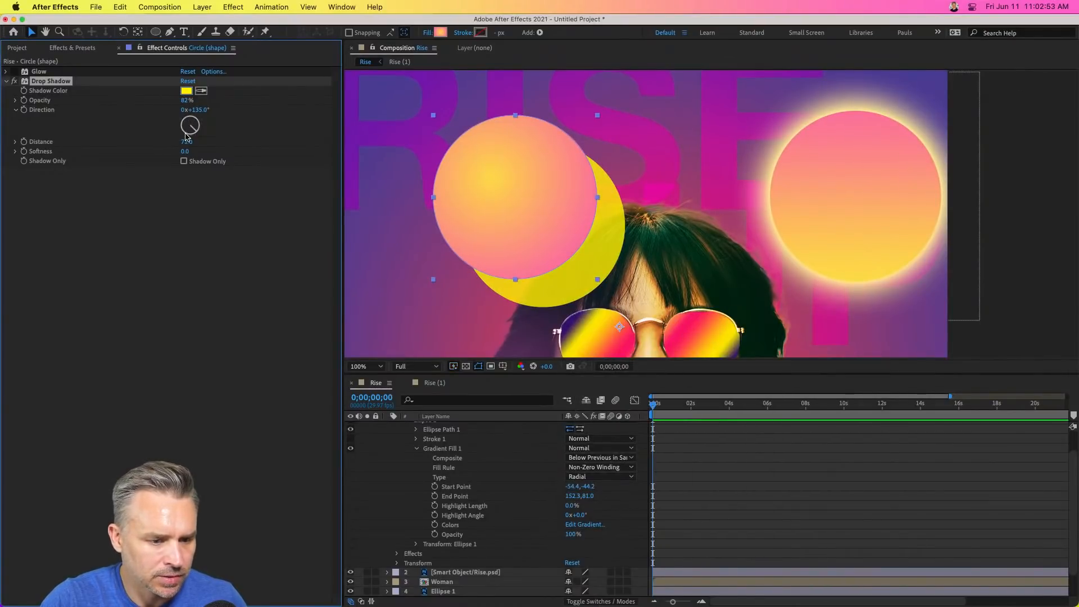
# Set the circle's Drop Shadow distance to 0 and softness to 180, and turn its Glow effect back on.
pyautogui.moveTo(183, 151)
pyautogui.mouseDown()
pyautogui.moveTo(222, 152)
pyautogui.moveTo(185, 145)
pyautogui.mouseUp()
pyautogui.write('0')
pyautogui.press('Return')
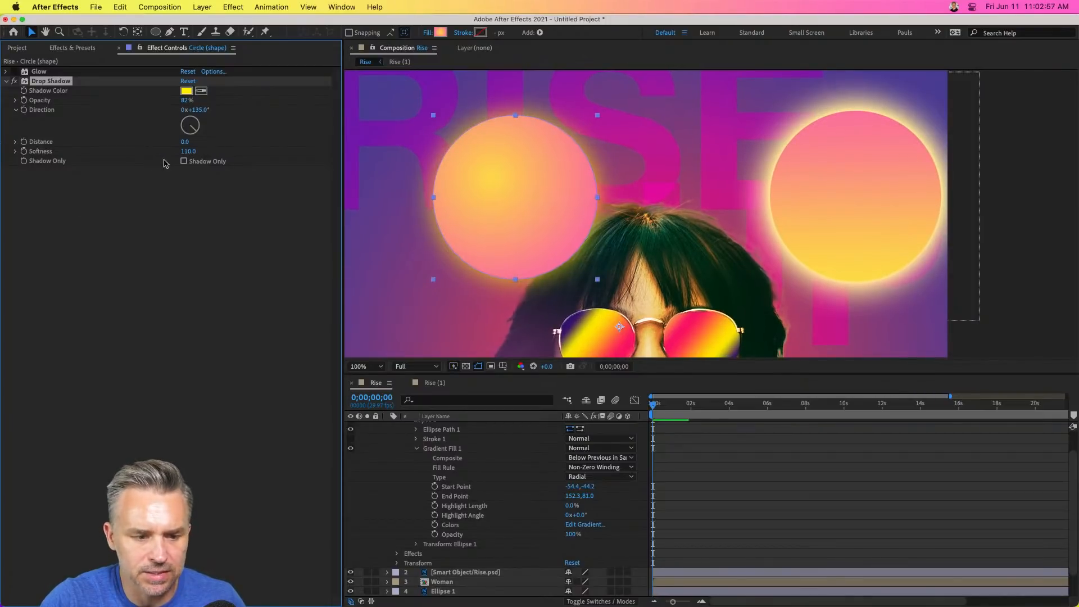
pyautogui.click(183, 152)
pyautogui.write('30')
pyautogui.press('Return')
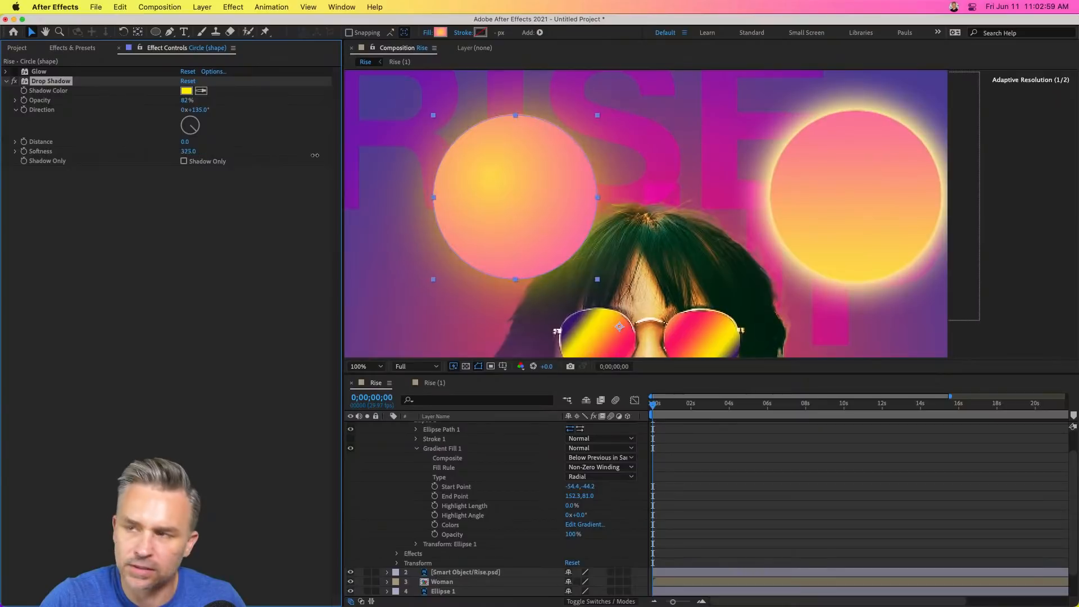
pyautogui.moveTo(140, 153); pyautogui.dragTo(218, 158)
pyautogui.click(15, 72)
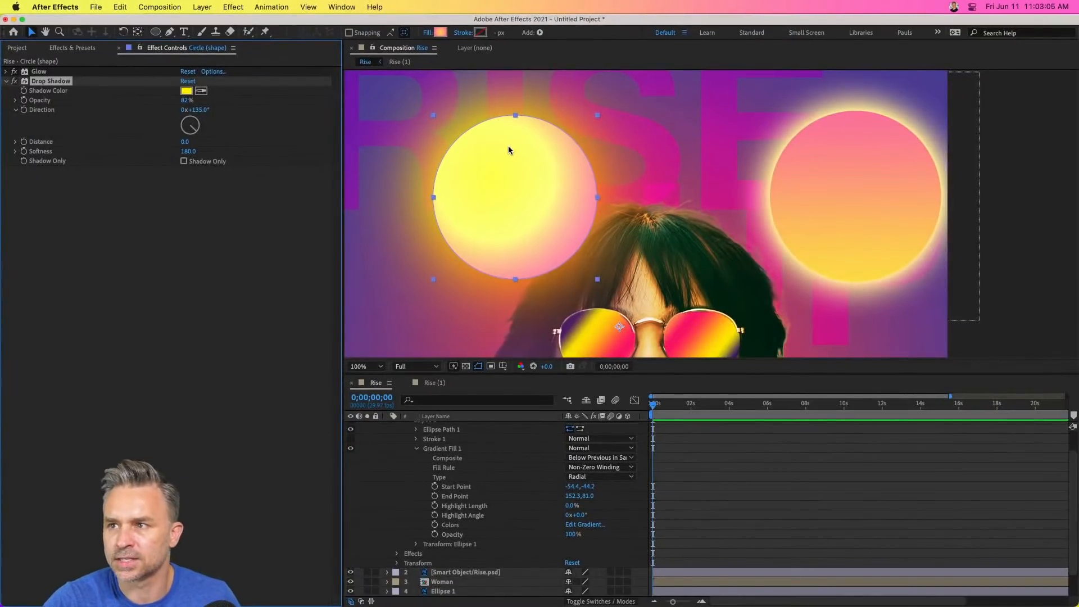
# Move the circle over the original sun, delete the original sun layer, and shift the circle slightly downward.
pyautogui.moveTo(459, 158); pyautogui.dragTo(816, 184)
pyautogui.click(858, 198)
pyautogui.press('Delete')
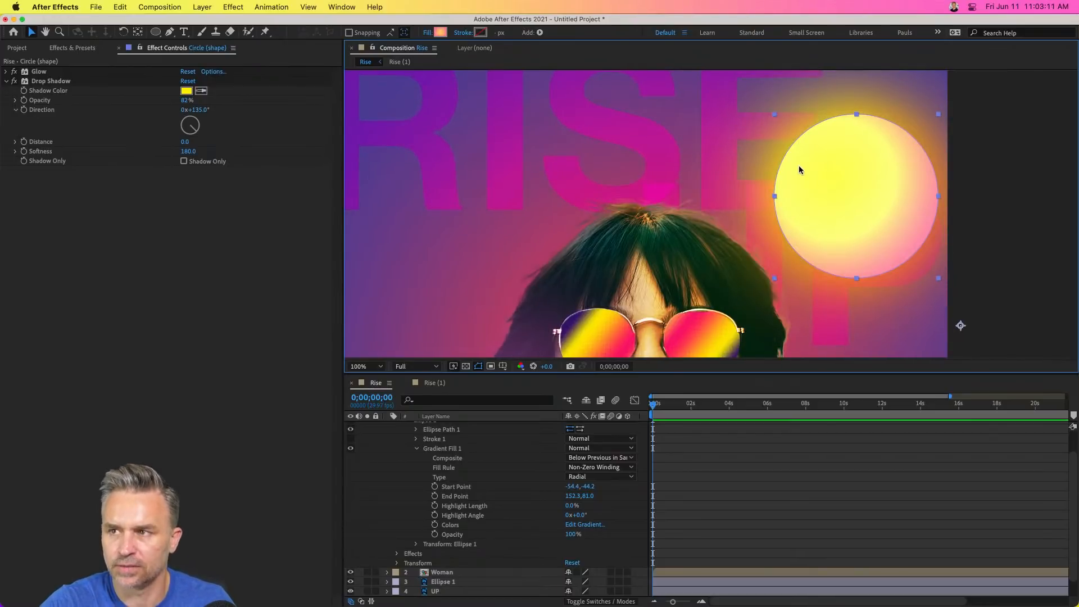
pyautogui.scroll(-5, 494, 169)
pyautogui.hscroll(3, 494, 168)
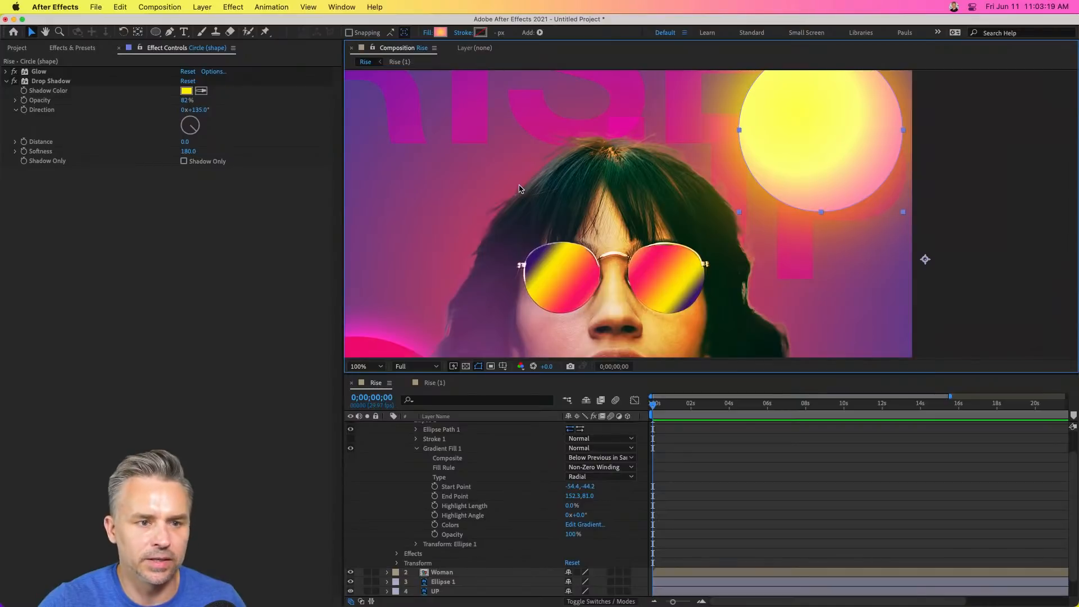
pyautogui.moveTo(824, 113); pyautogui.dragTo(821, 130)
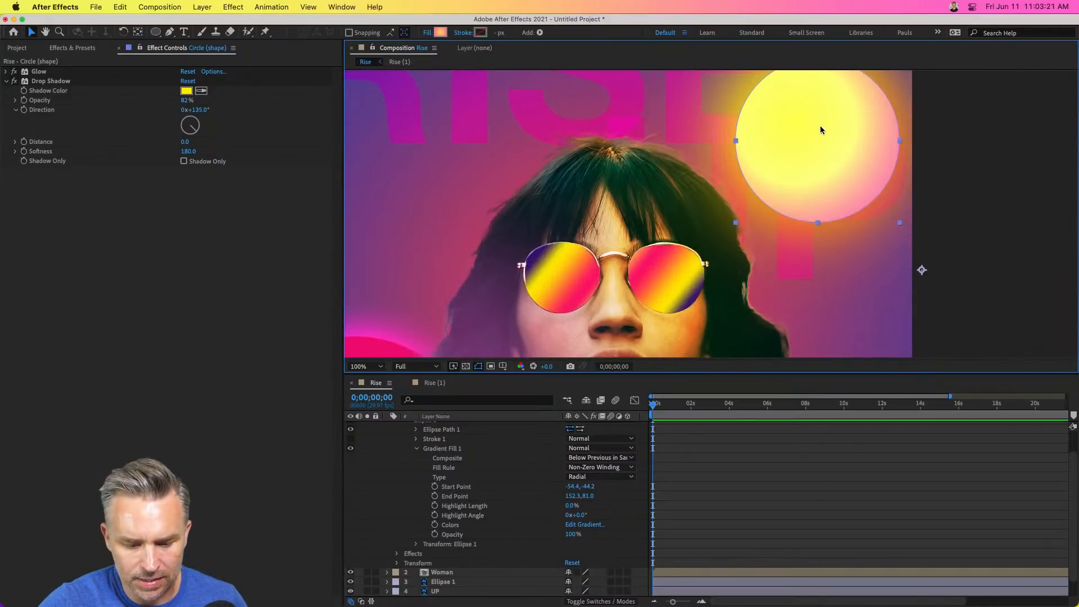
# Collapse the Circle (shape) layer's contents and show its list of applied effects in the timeline.
pyautogui.click(416, 448)
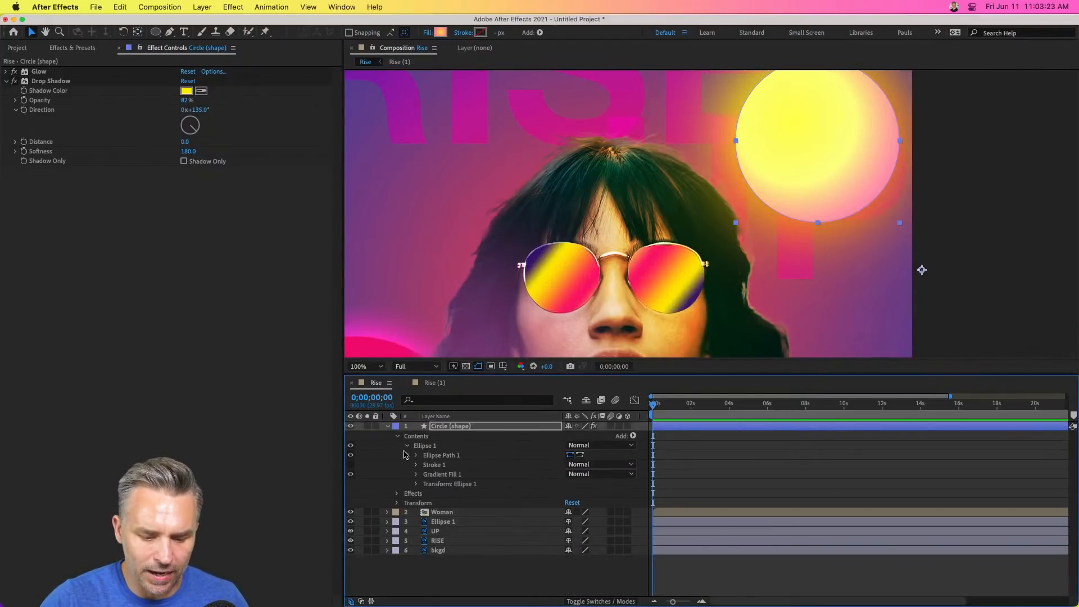
pyautogui.click(407, 445)
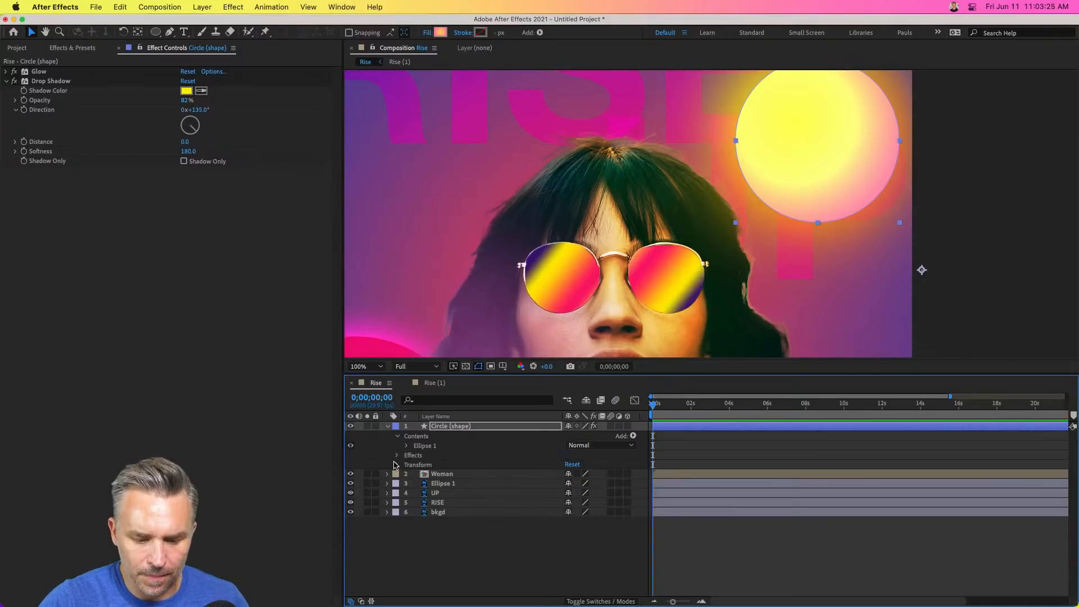
pyautogui.click(397, 455)
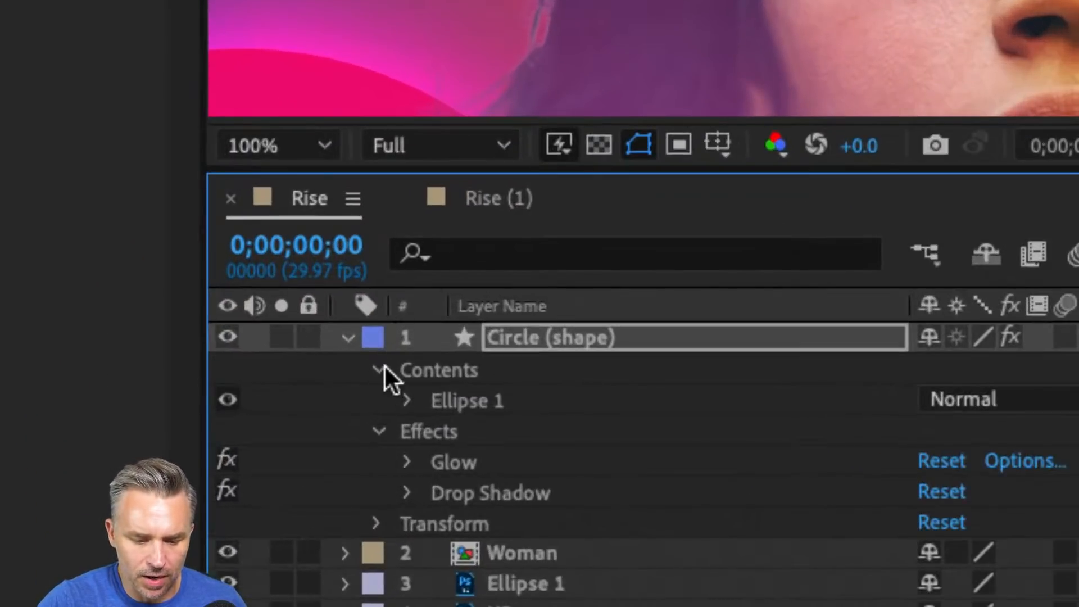
pyautogui.click(378, 370)
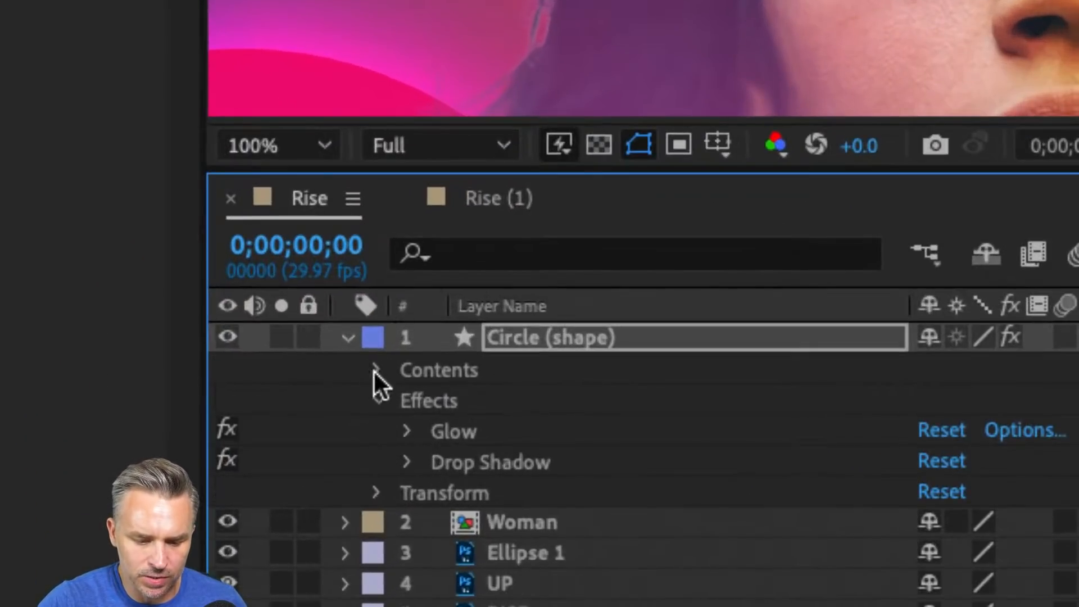
pyautogui.click(350, 337)
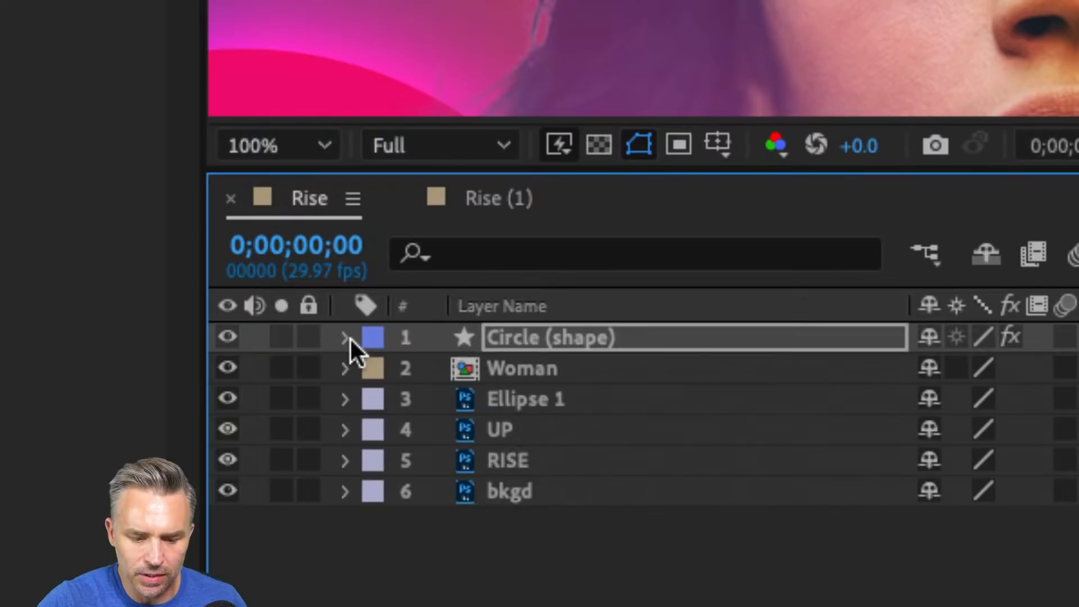
pyautogui.click(349, 337)
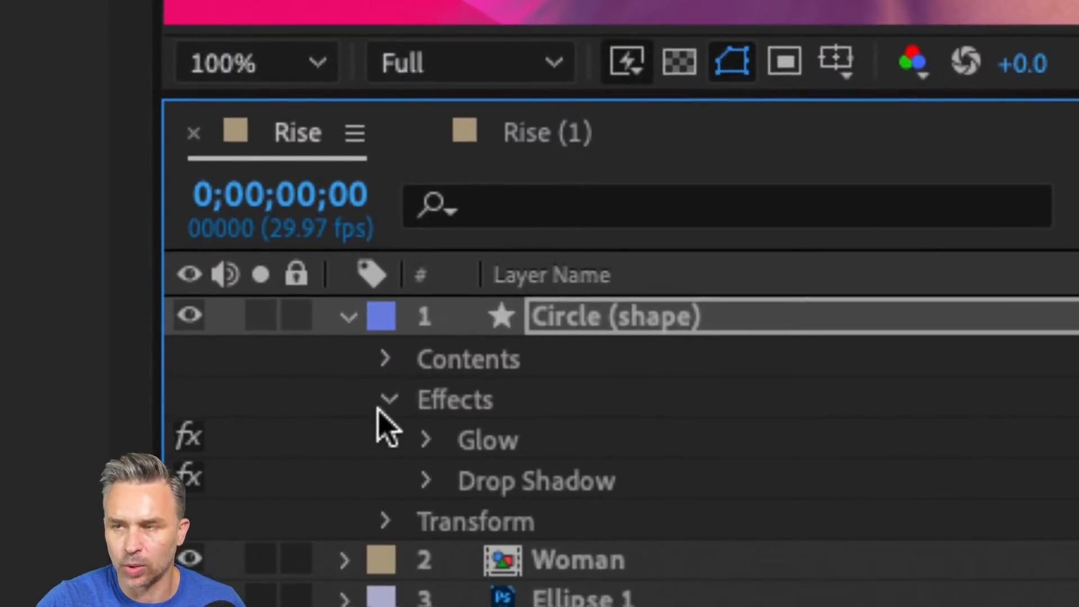
# Expand the circle's contents down to Gradient Fill 1 and examine the Glow and Drop Shadow entries under its effects.
pyautogui.click(376, 360)
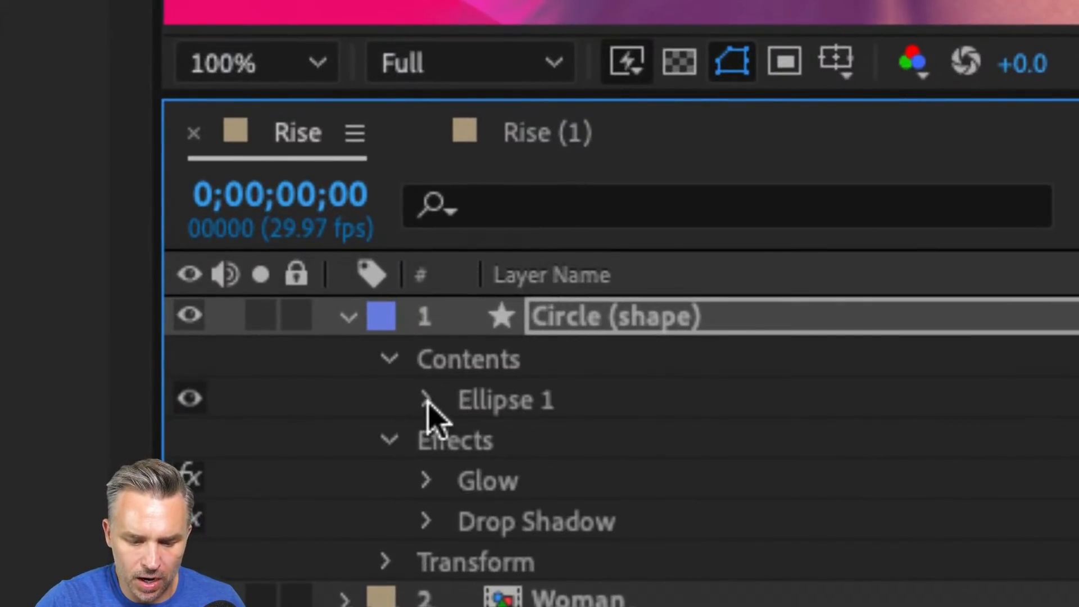
pyautogui.click(426, 401)
pyautogui.click(506, 410)
pyautogui.click(553, 531)
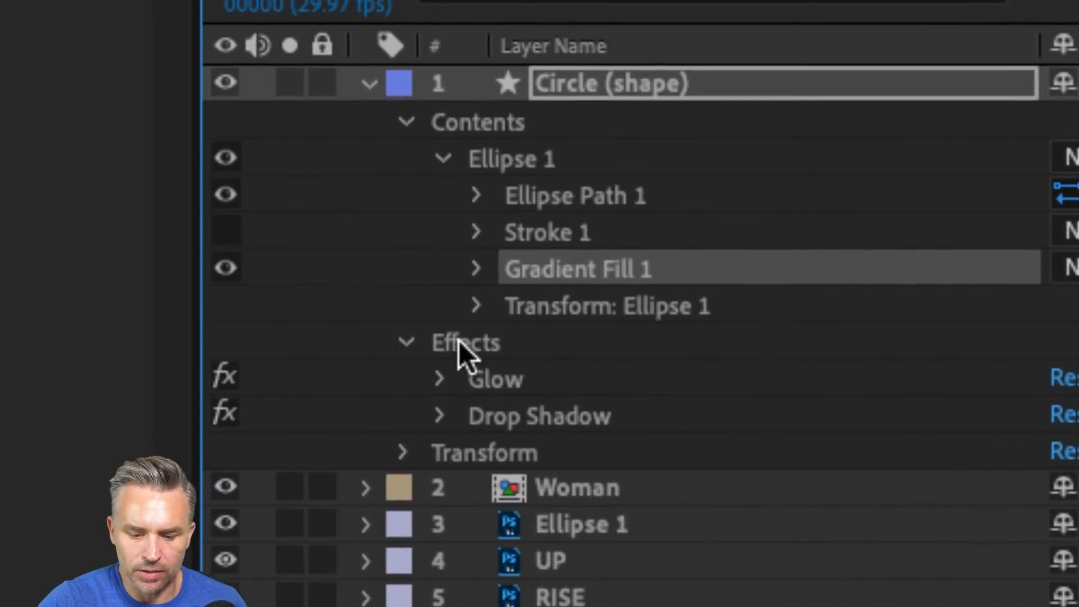
pyautogui.click(455, 341)
pyautogui.click(497, 379)
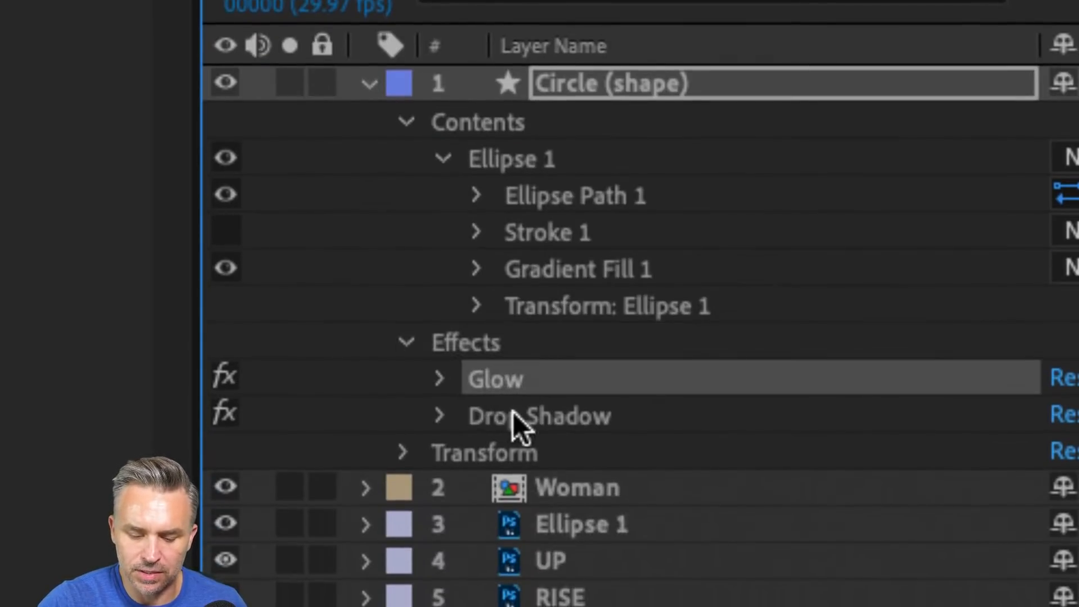
pyautogui.click(514, 425)
pyautogui.click(498, 379)
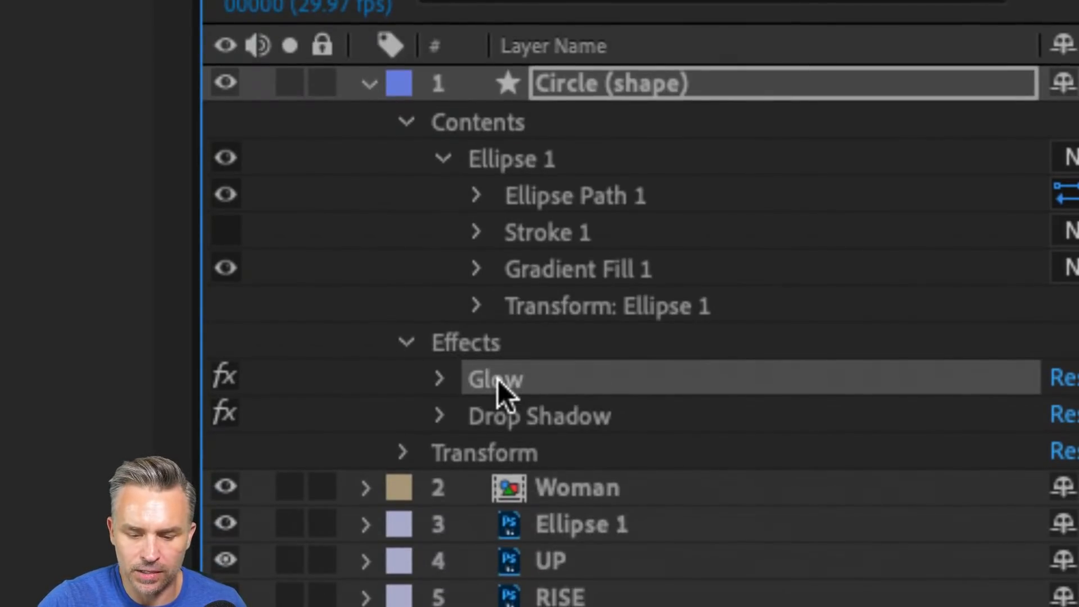
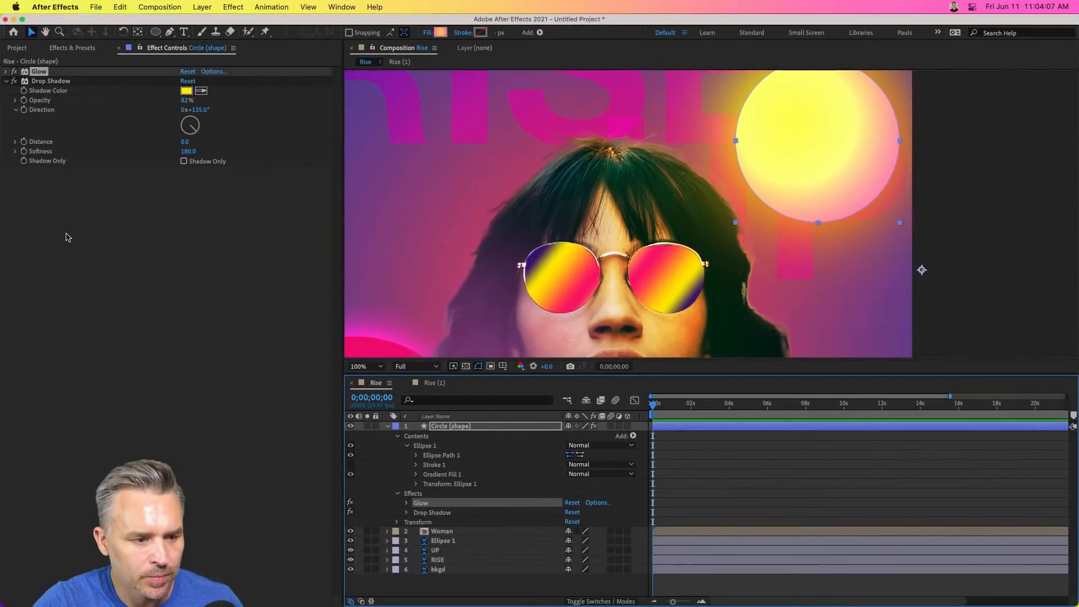
# Copy the circle's Glow and Drop Shadow effects together and paste them onto the Woman layer.
pyautogui.click(66, 237)
pyautogui.click(39, 72)
pyautogui.keyDown('shift'); pyautogui.click(51, 81); pyautogui.keyUp('shift')
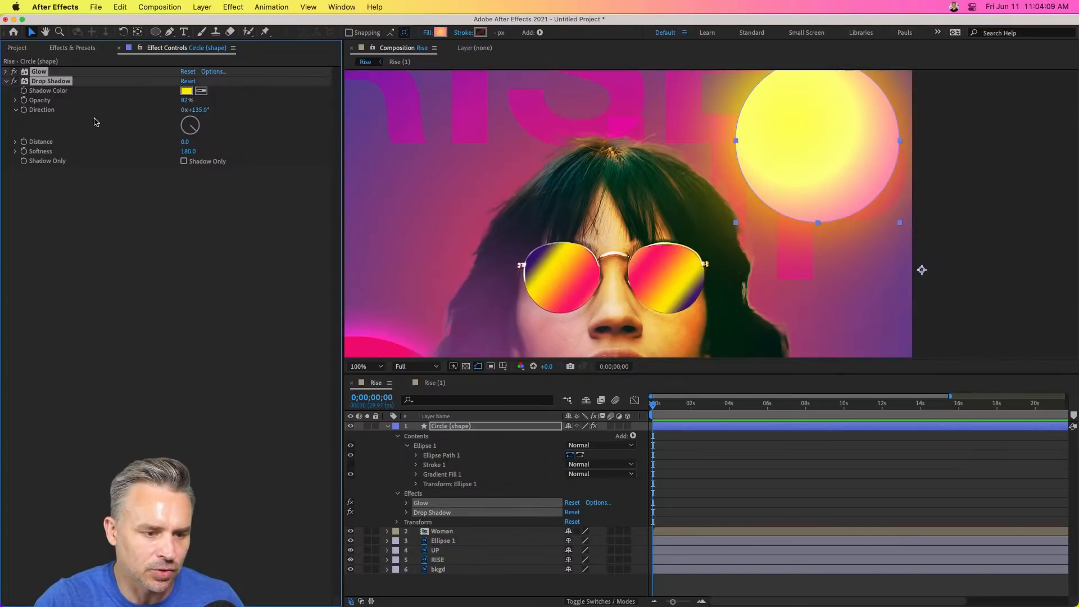
pyautogui.moveTo(429, 231); pyautogui.dragTo(606, 99)
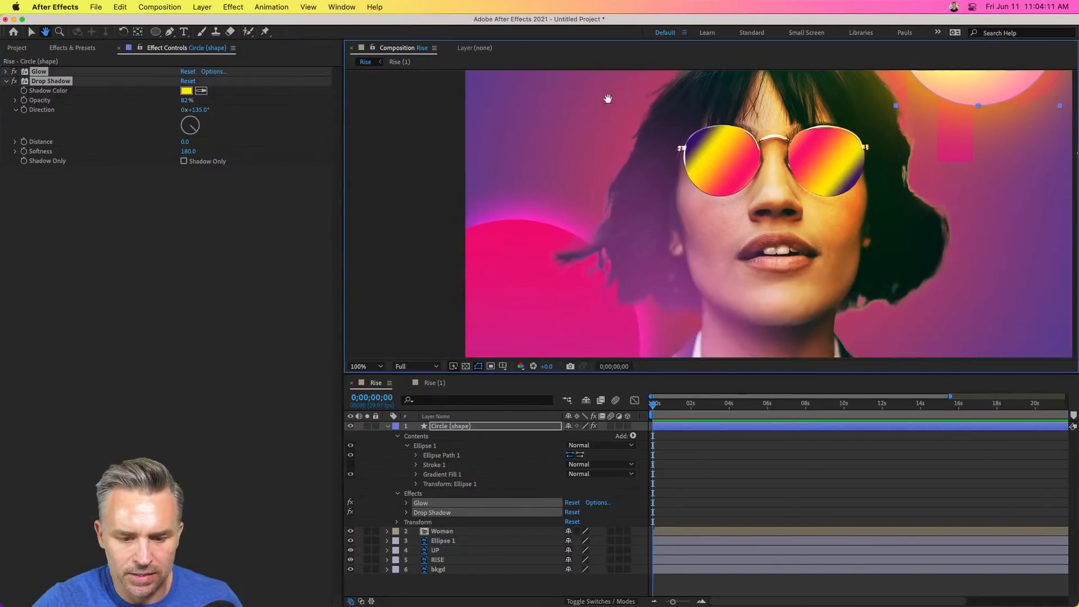
pyautogui.moveTo(498, 289); pyautogui.dragTo(511, 226)
pyautogui.press('super+z')
pyautogui.click(431, 532)
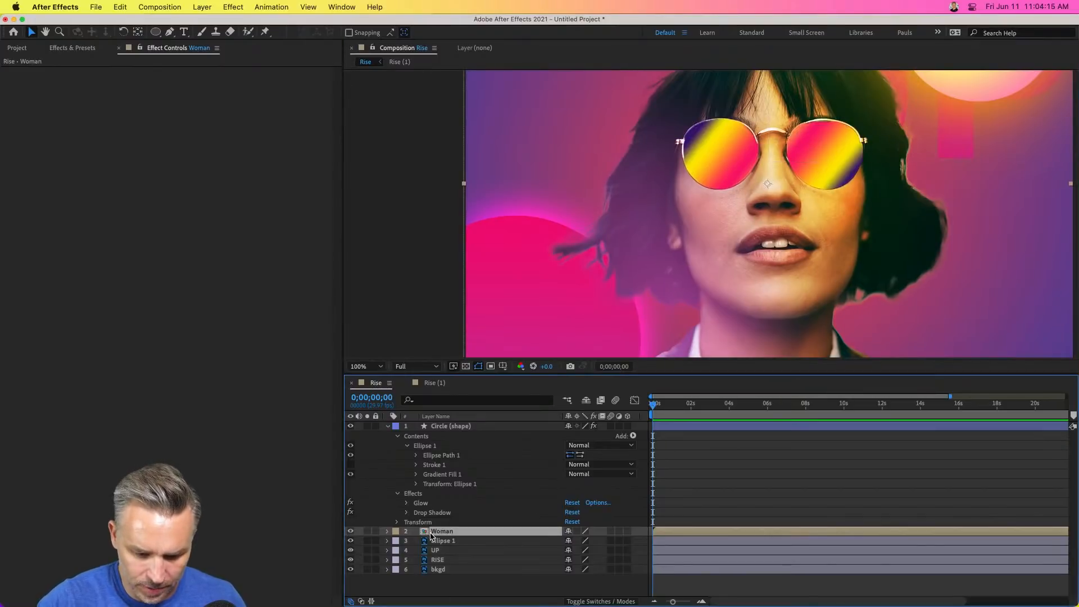
pyautogui.press('super+v')
pyautogui.press('h')
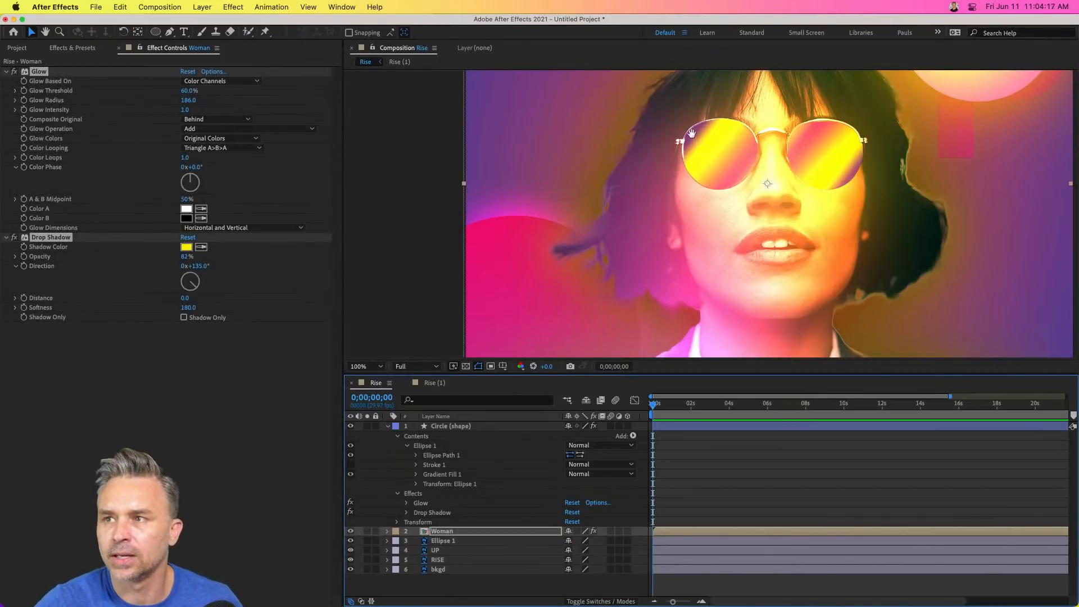
pyautogui.moveTo(691, 133); pyautogui.dragTo(572, 195)
pyautogui.press('v')
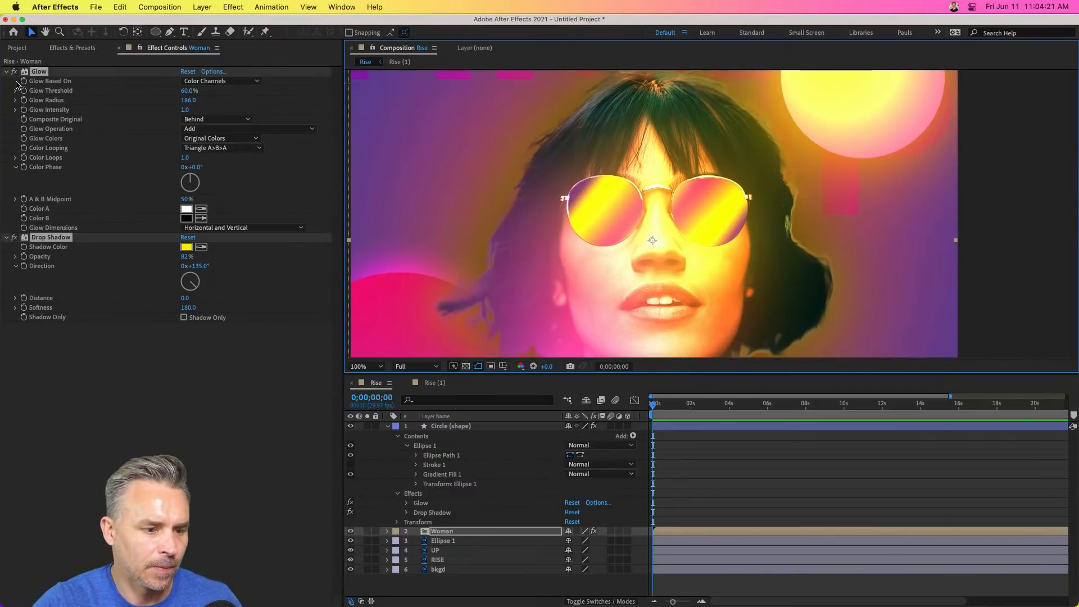
# Collapse the settings of the Woman layer's two effects and enlarge the composition preview.
pyautogui.click(14, 242)
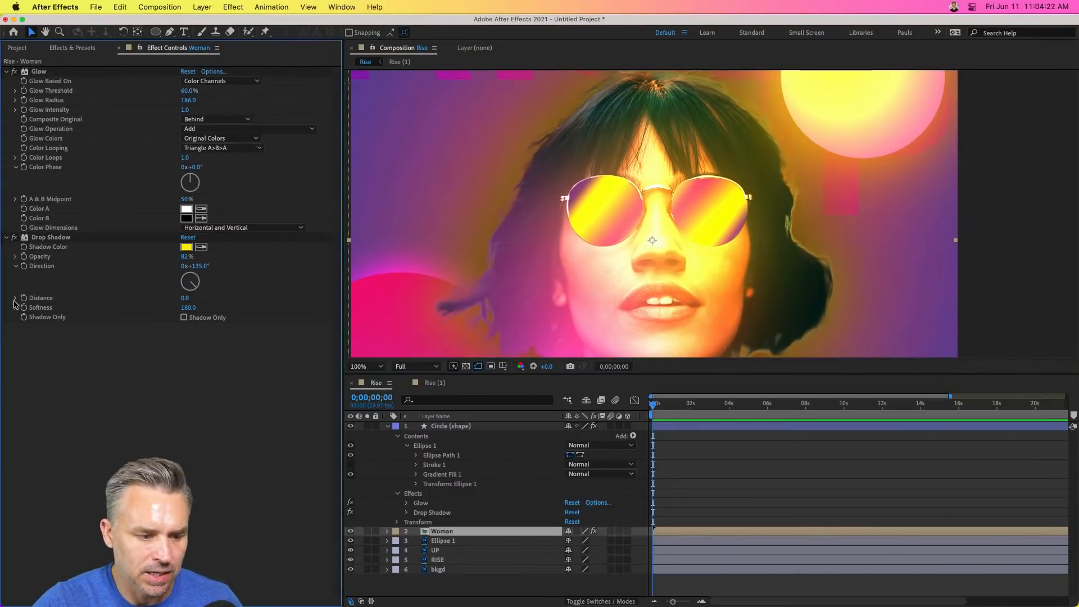
pyautogui.click(7, 71)
pyautogui.click(7, 81)
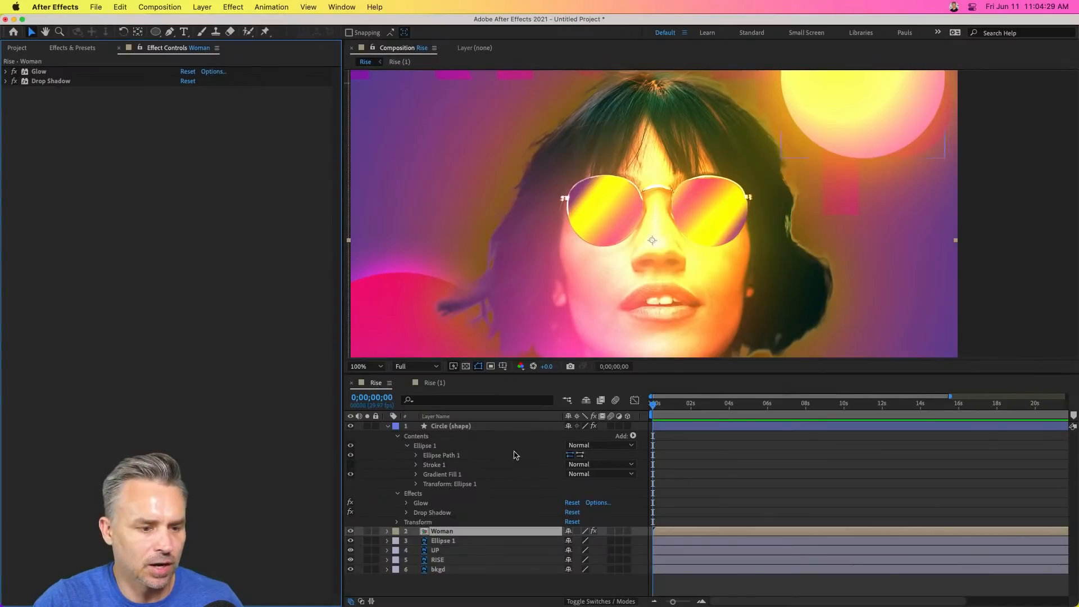
pyautogui.moveTo(582, 375); pyautogui.dragTo(583, 549)
# Toggle the Woman layer's Drop Shadow repeatedly to compare the image, and leave the effect turned off.
pyautogui.click(15, 81)
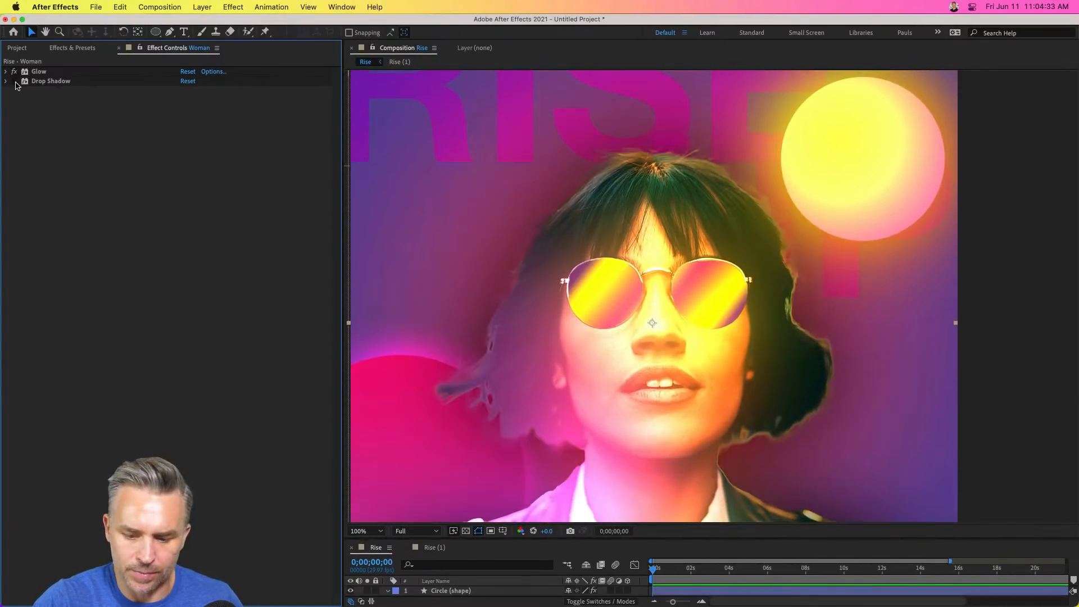
pyautogui.click(16, 82)
pyautogui.click(15, 82)
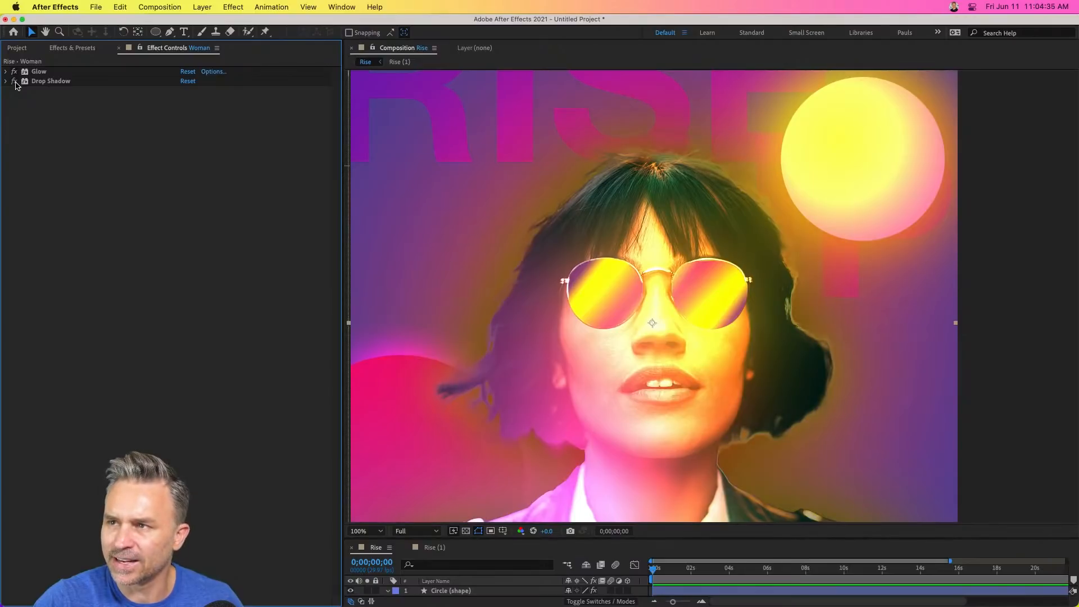
pyautogui.click(15, 82)
pyautogui.click(16, 82)
pyautogui.click(15, 82)
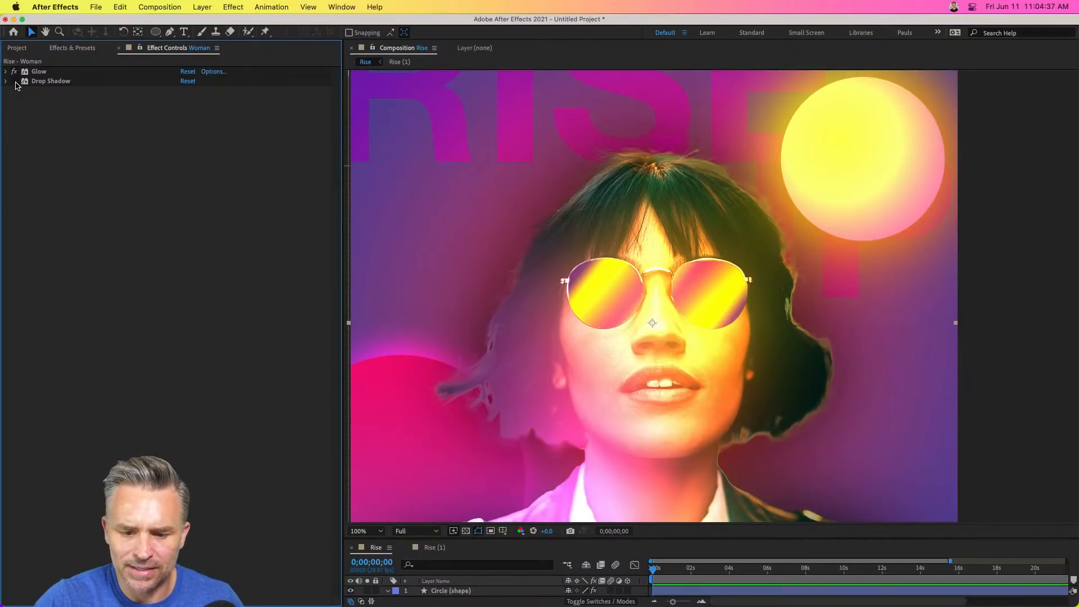
pyautogui.click(15, 82)
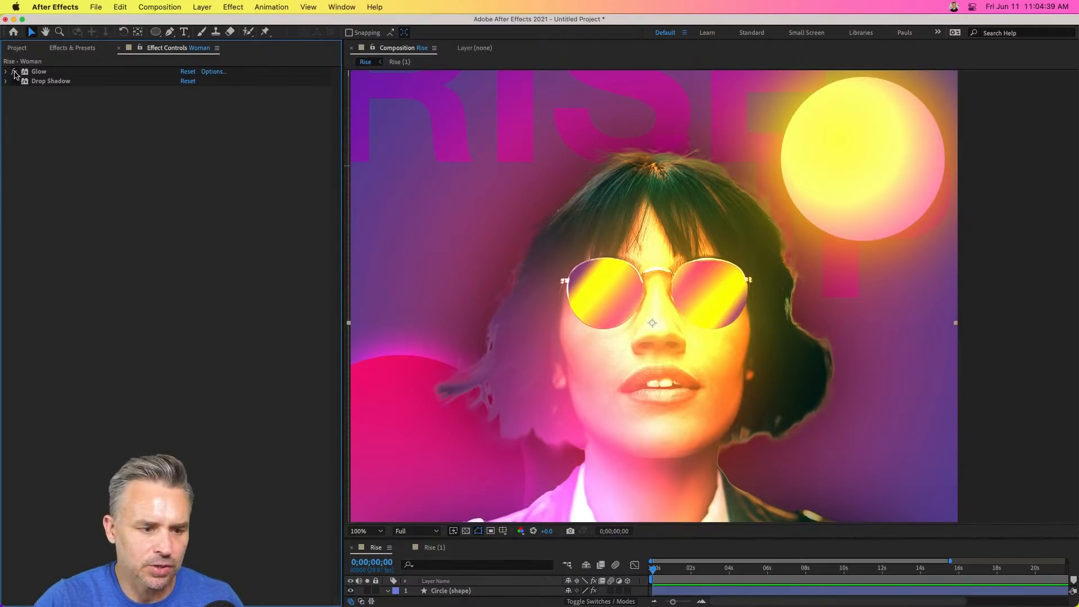
# Compare the woman with and without Glow, leave the effect on, and enlarge the timeline area to show all layers.
pyautogui.click(15, 72)
pyautogui.click(14, 71)
pyautogui.click(15, 72)
pyautogui.click(15, 72)
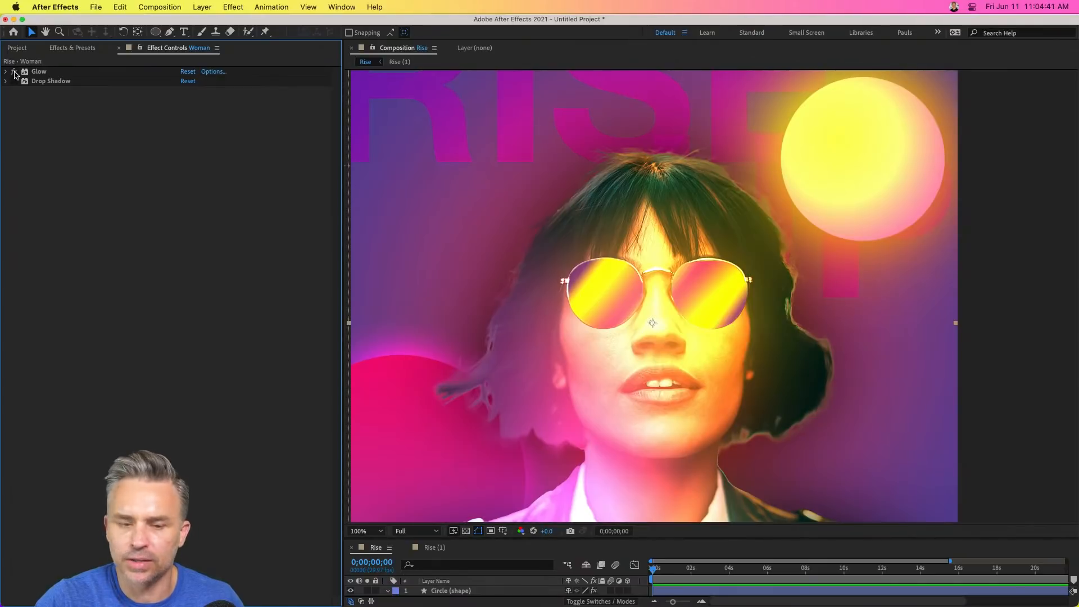
pyautogui.click(50, 72)
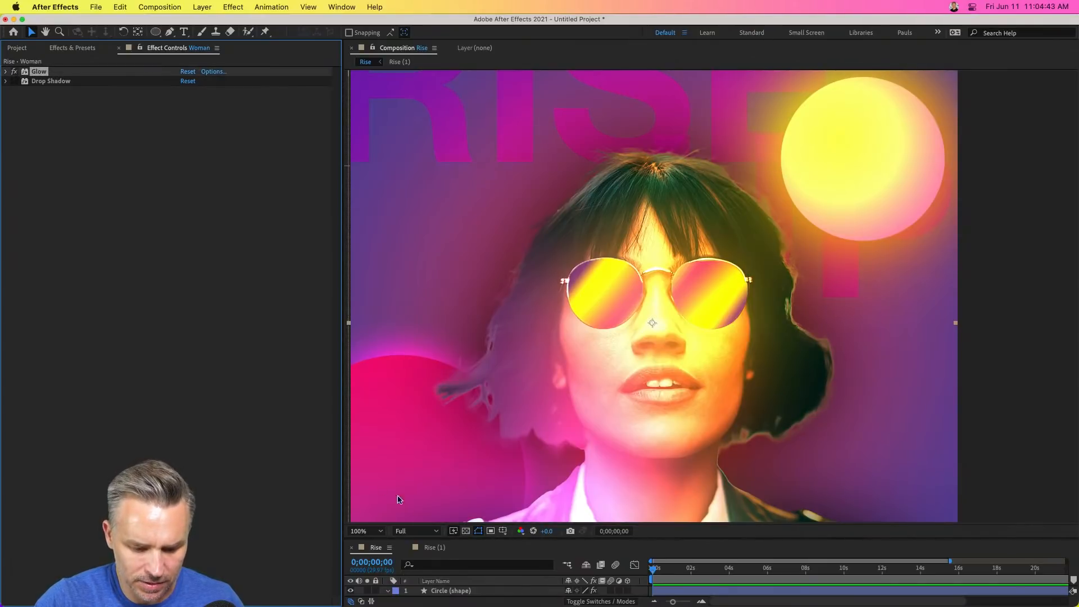
pyautogui.moveTo(428, 538); pyautogui.dragTo(439, 356)
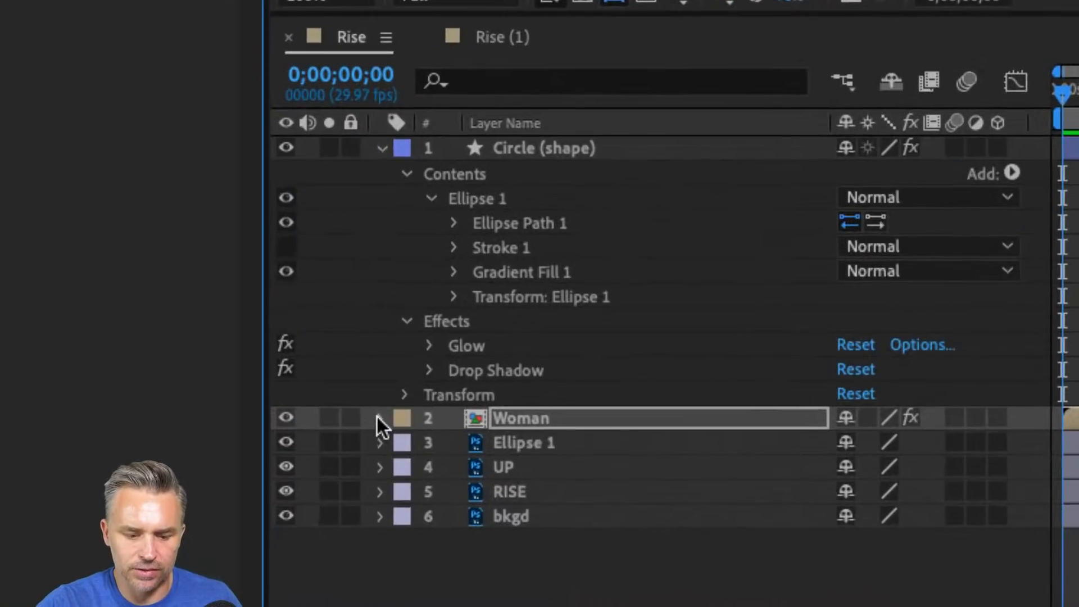
# Review the Woman layer's Glow settings and the available Glow Operation modes, and enlarge the composition preview to inspect the glow.
pyautogui.click(378, 418)
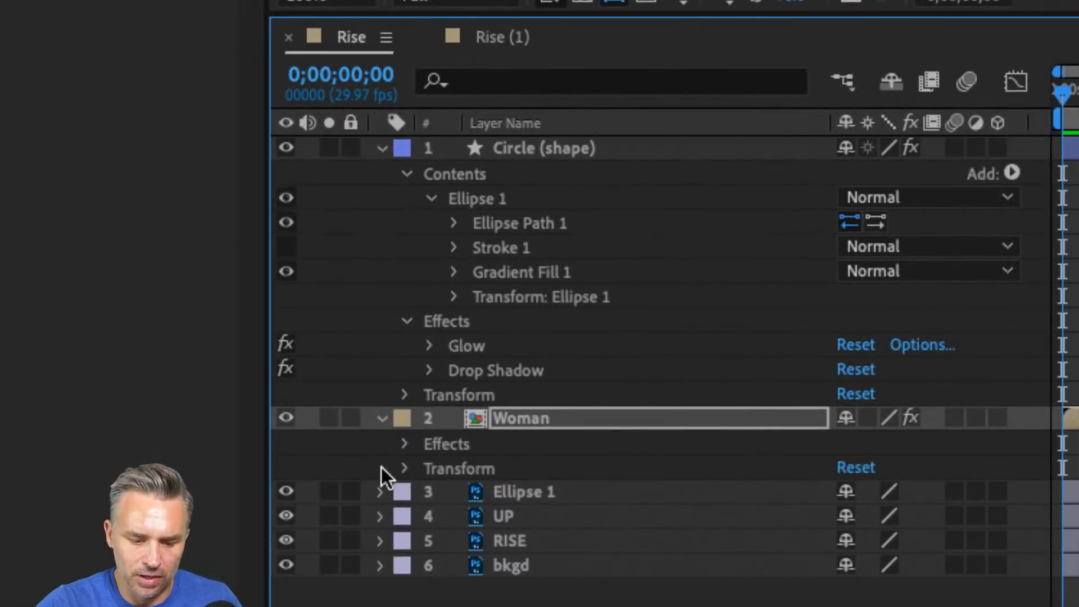
pyautogui.click(410, 444)
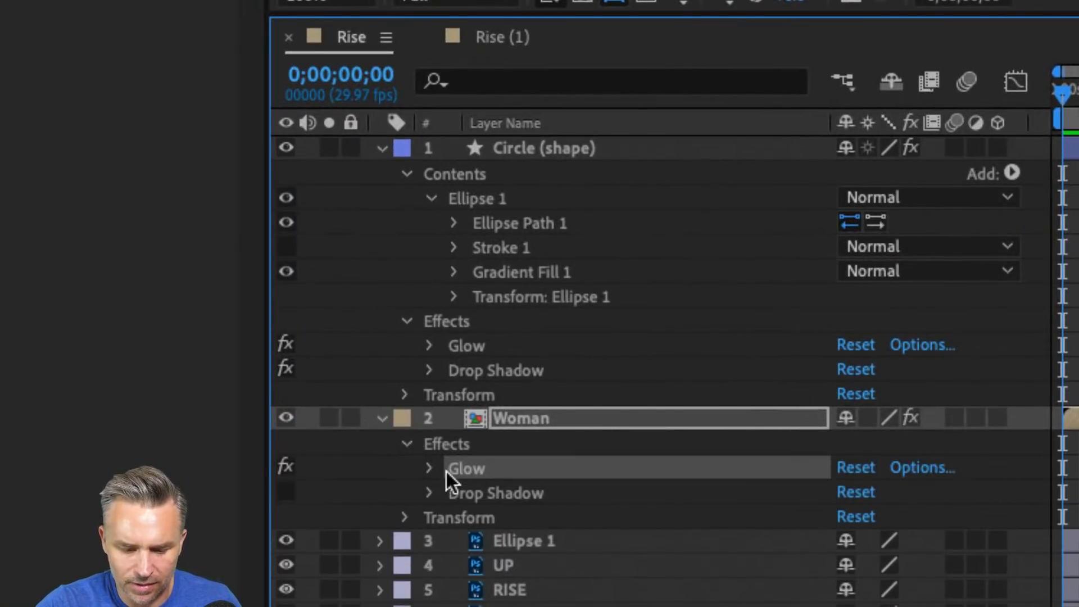
pyautogui.click(429, 469)
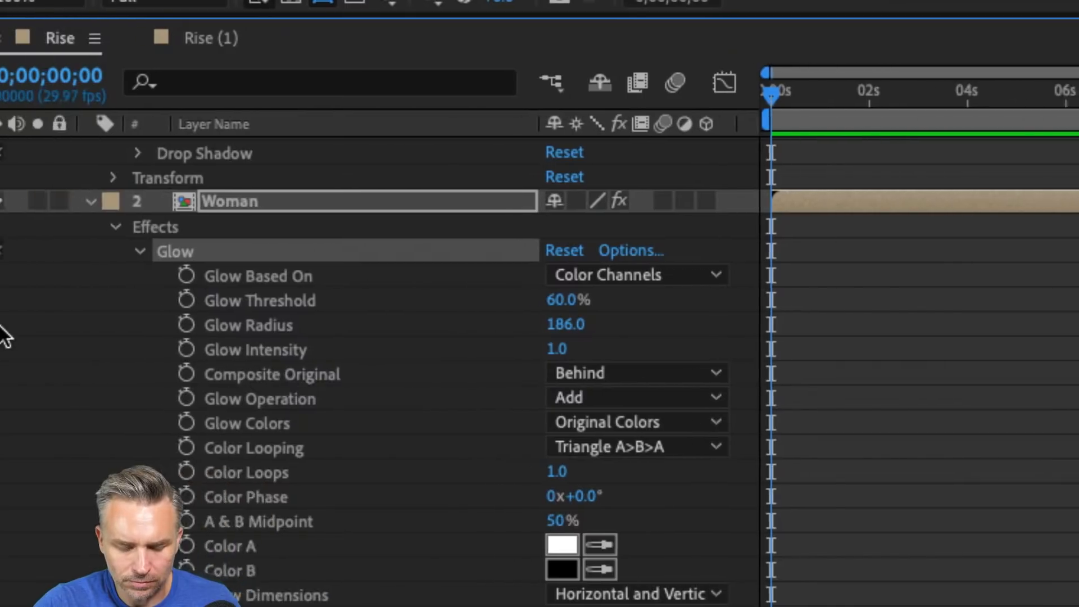
pyautogui.click(579, 396)
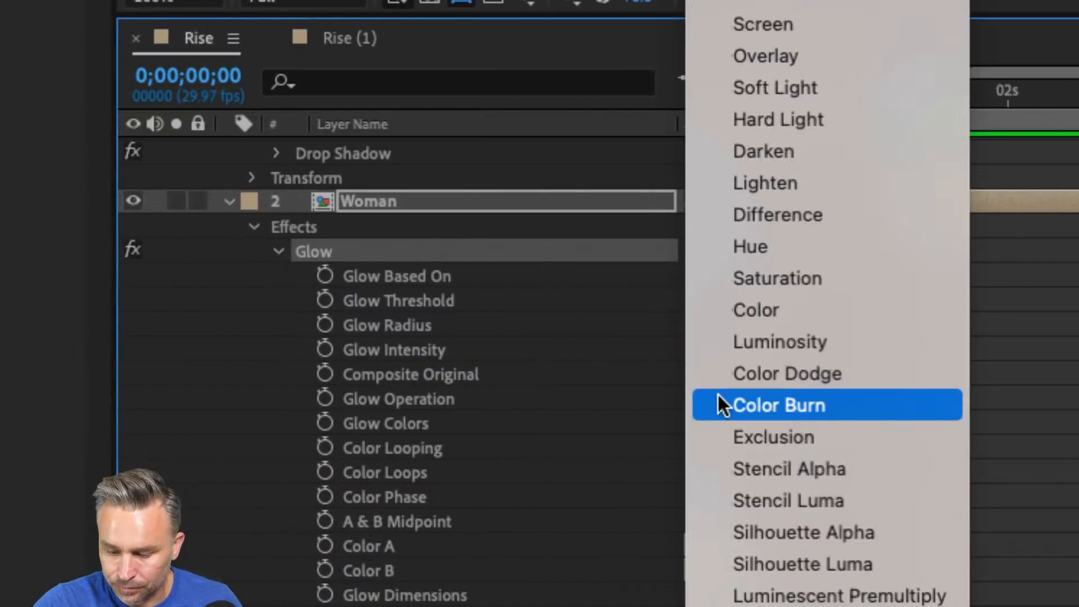
pyautogui.click(186, 383)
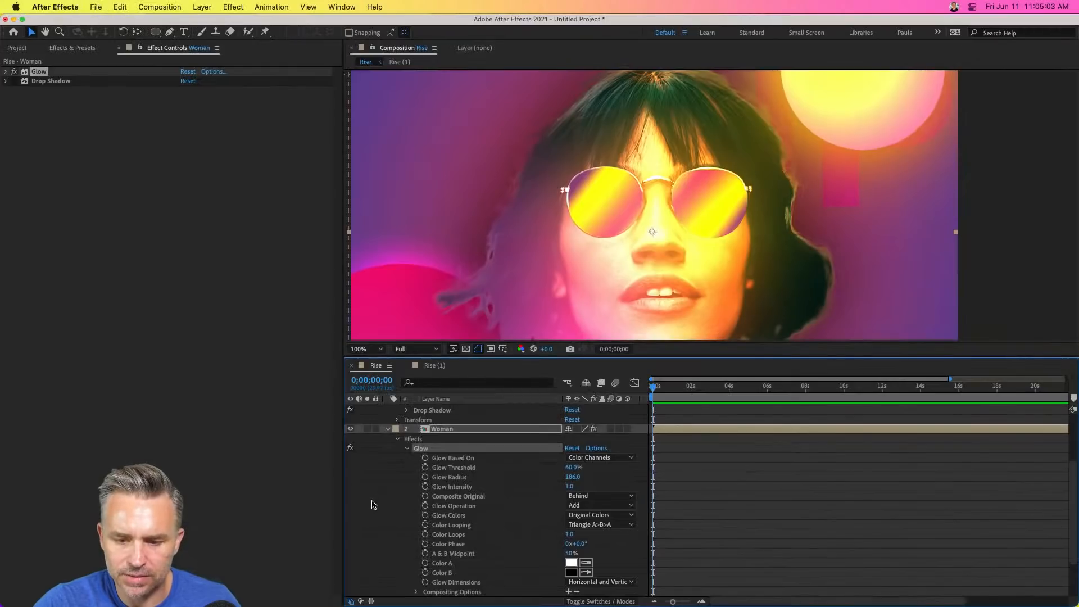
pyautogui.click(408, 449)
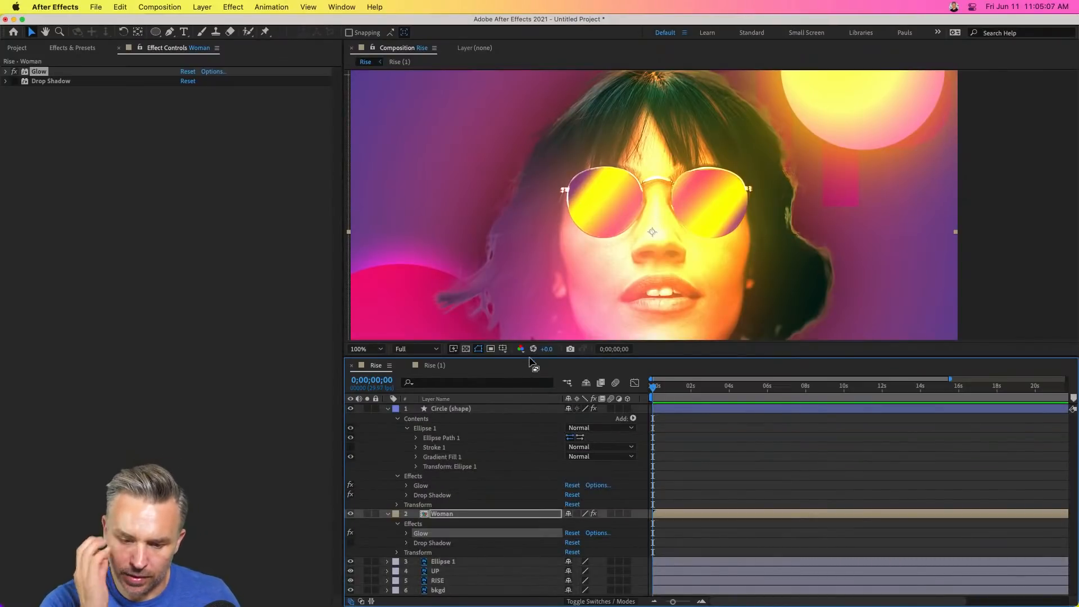
pyautogui.moveTo(531, 363); pyautogui.dragTo(509, 553)
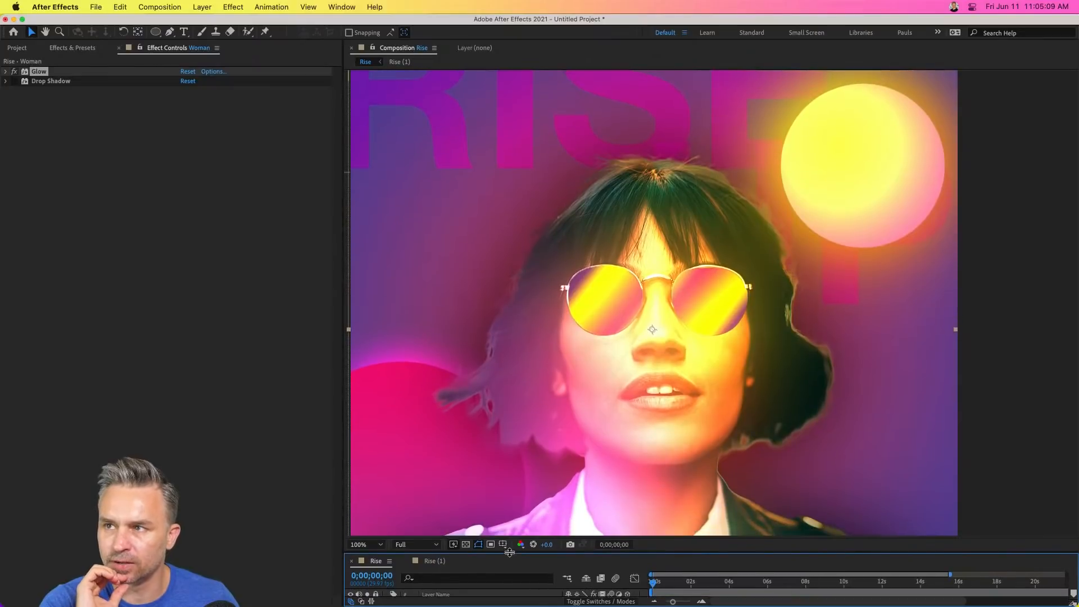
pyautogui.click(416, 134)
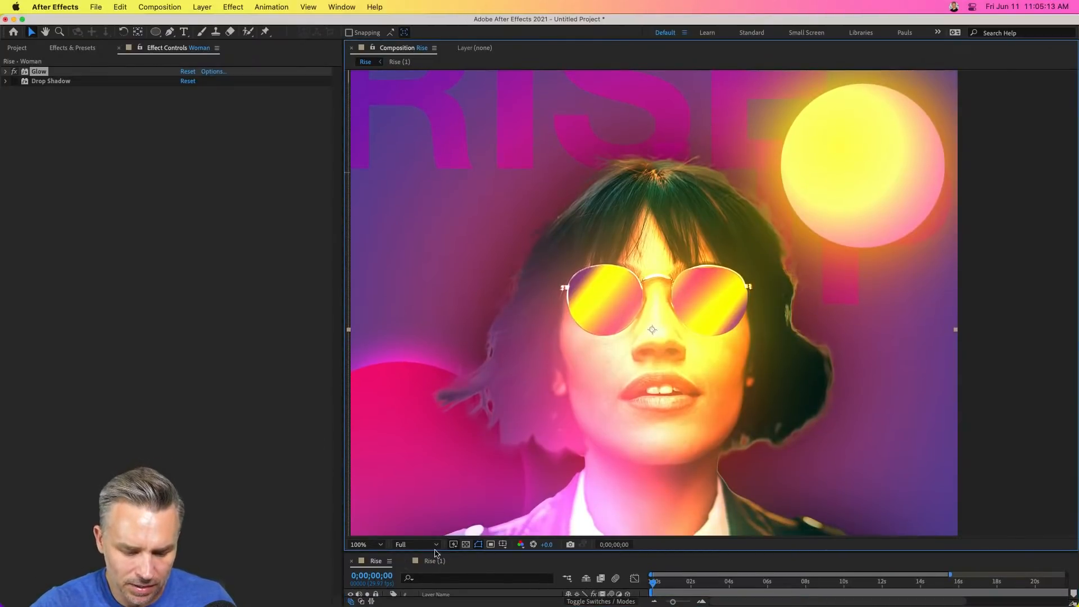
# Delete the imported RISE and UP text layers from the Rise composition.
pyautogui.moveTo(425, 551); pyautogui.dragTo(424, 433)
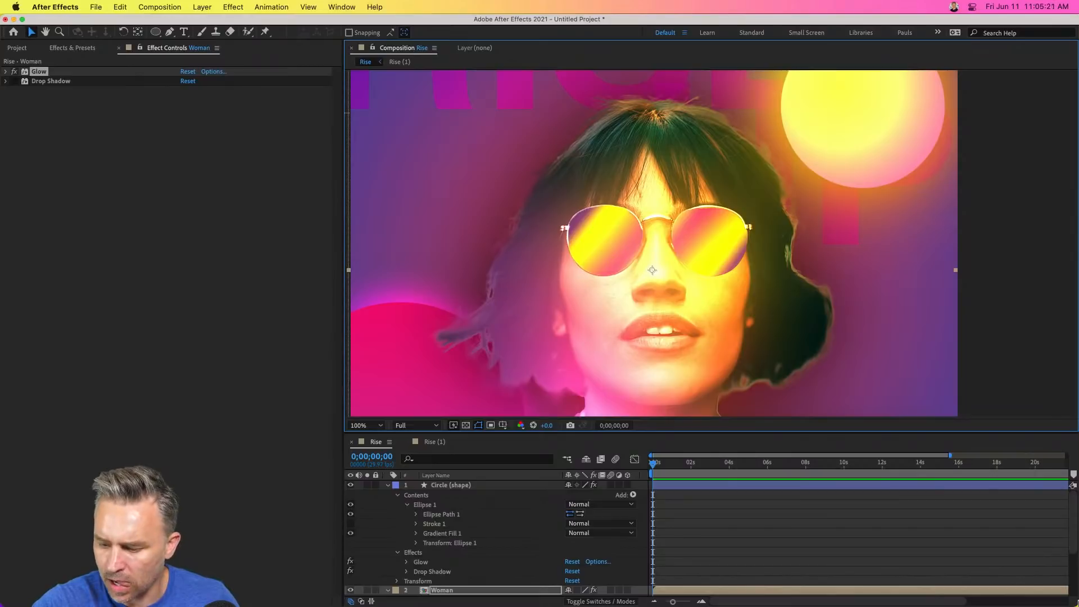
pyautogui.moveTo(590, 432); pyautogui.dragTo(590, 350)
pyautogui.click(438, 572)
pyautogui.keyDown('shift'); pyautogui.click(439, 565); pyautogui.keyUp('shift')
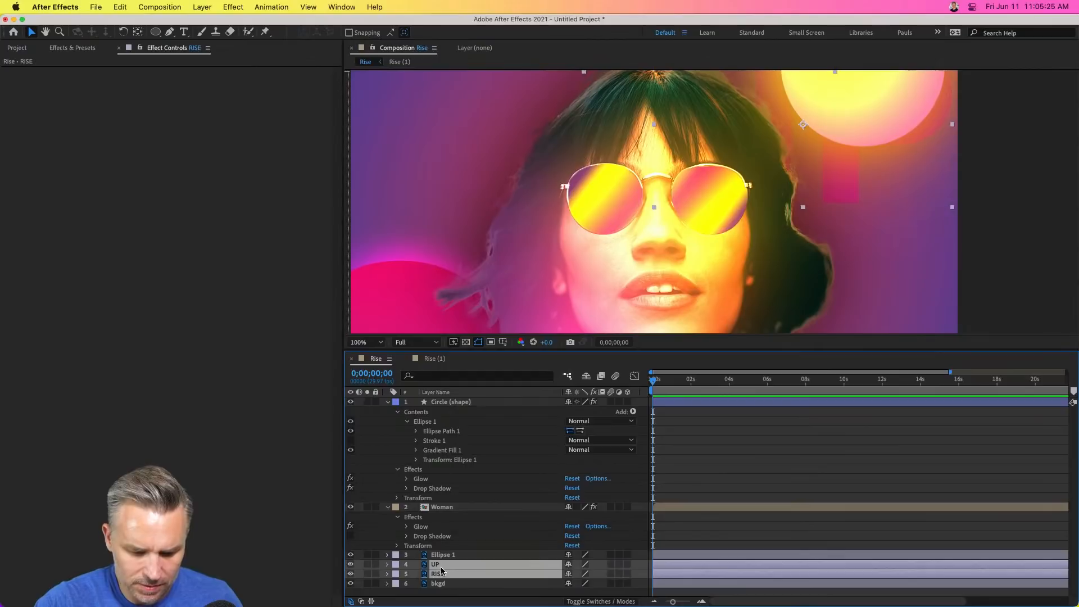
pyautogui.press('Delete')
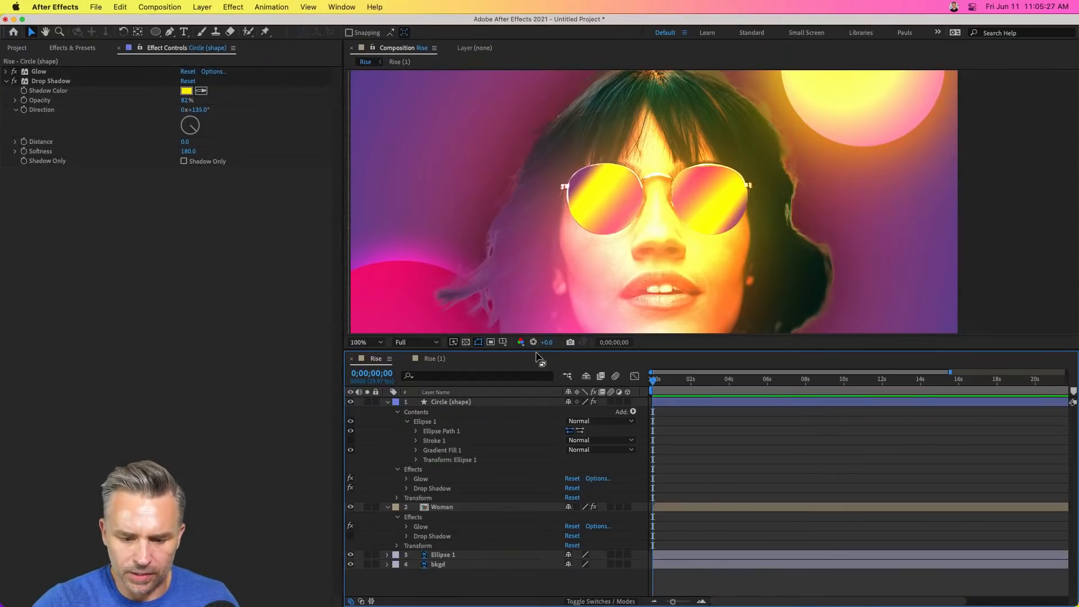
# Fit the whole poster in an enlarged preview and move the yellow circle up near the poster's upper-right corner.
pyautogui.moveTo(537, 351); pyautogui.dragTo(536, 588)
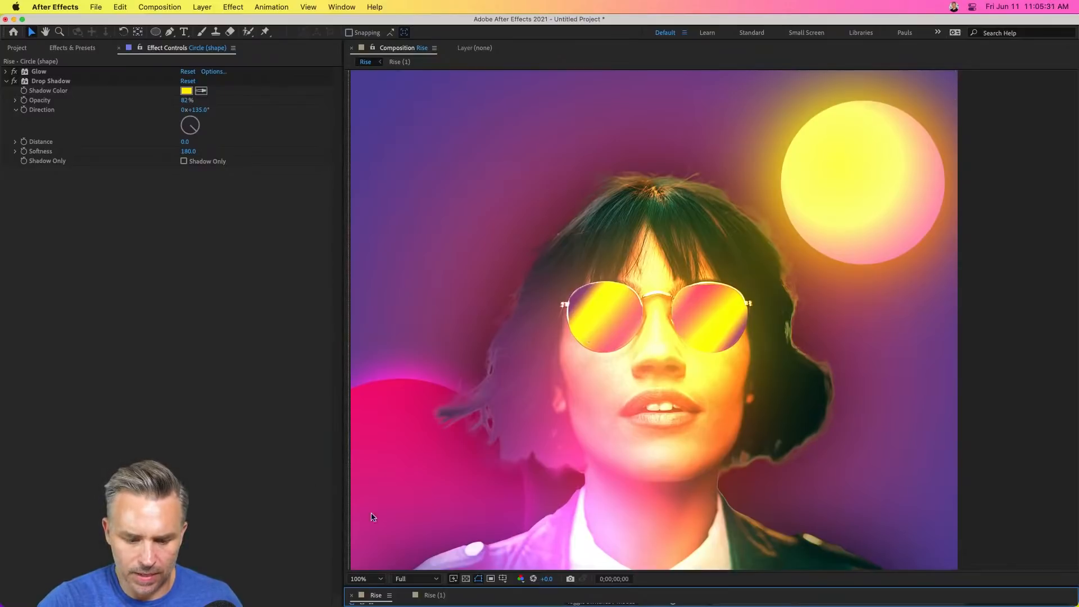
pyautogui.click(380, 579)
pyautogui.click(362, 379)
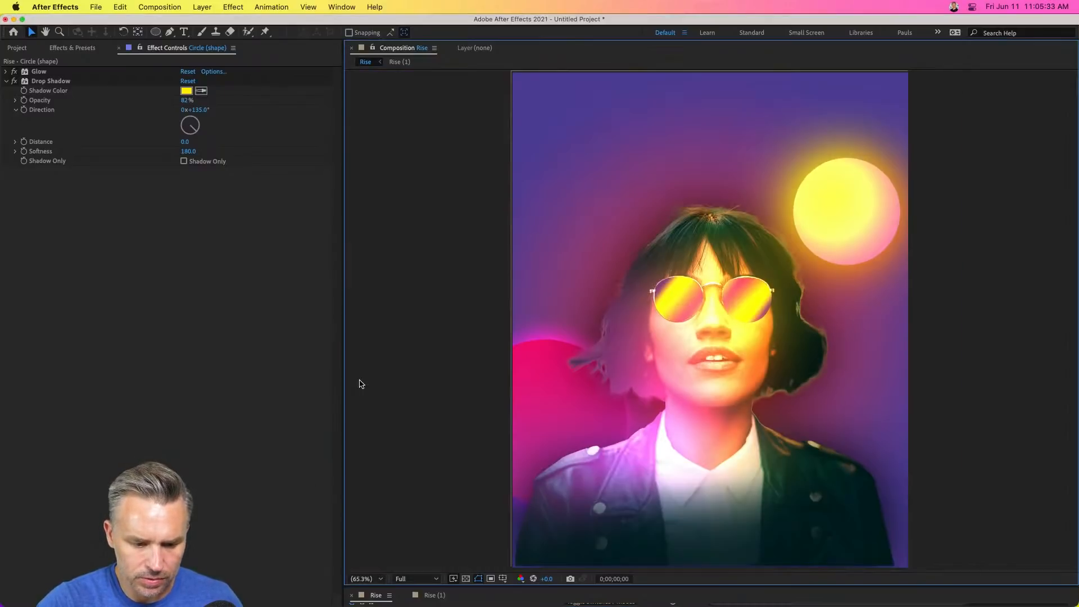
pyautogui.moveTo(872, 183); pyautogui.dragTo(864, 109)
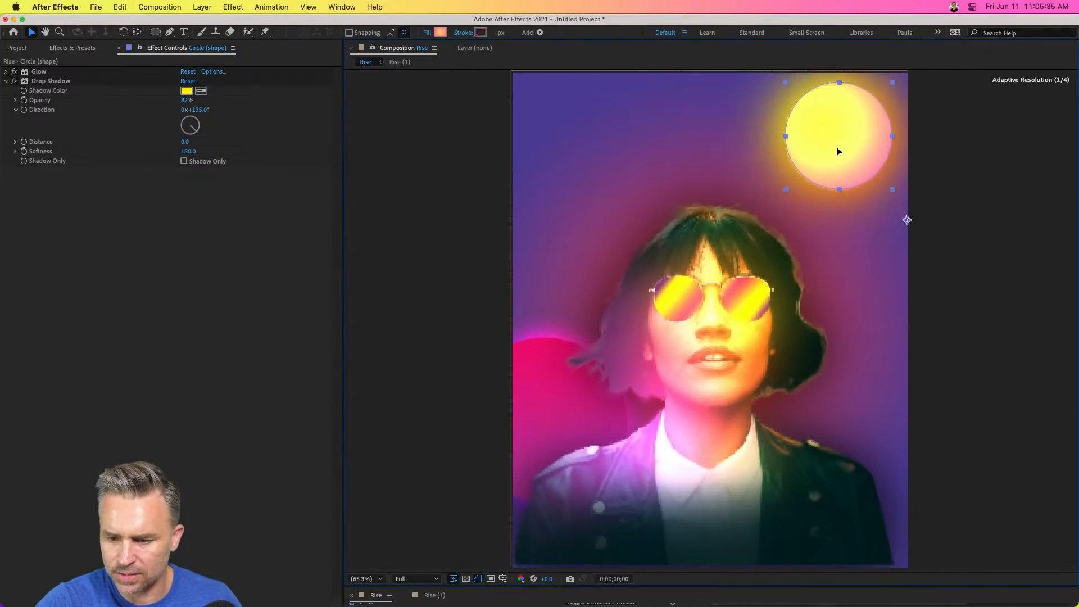
# Delete the imported pink Ellipse 1 layer beside the woman's shoulder.
pyautogui.click(526, 394)
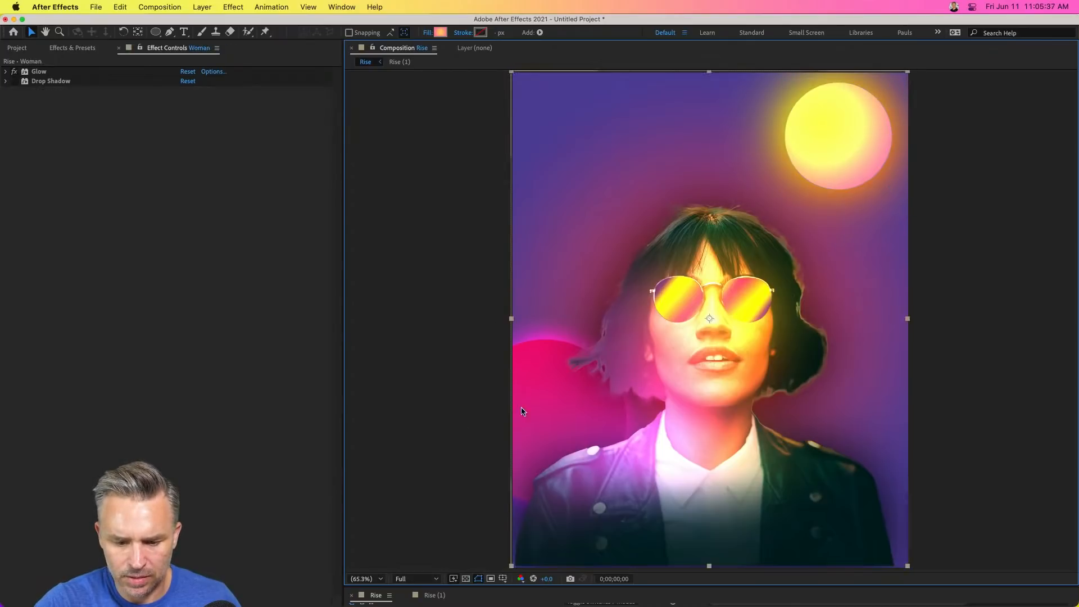
pyautogui.moveTo(429, 586); pyautogui.dragTo(430, 350)
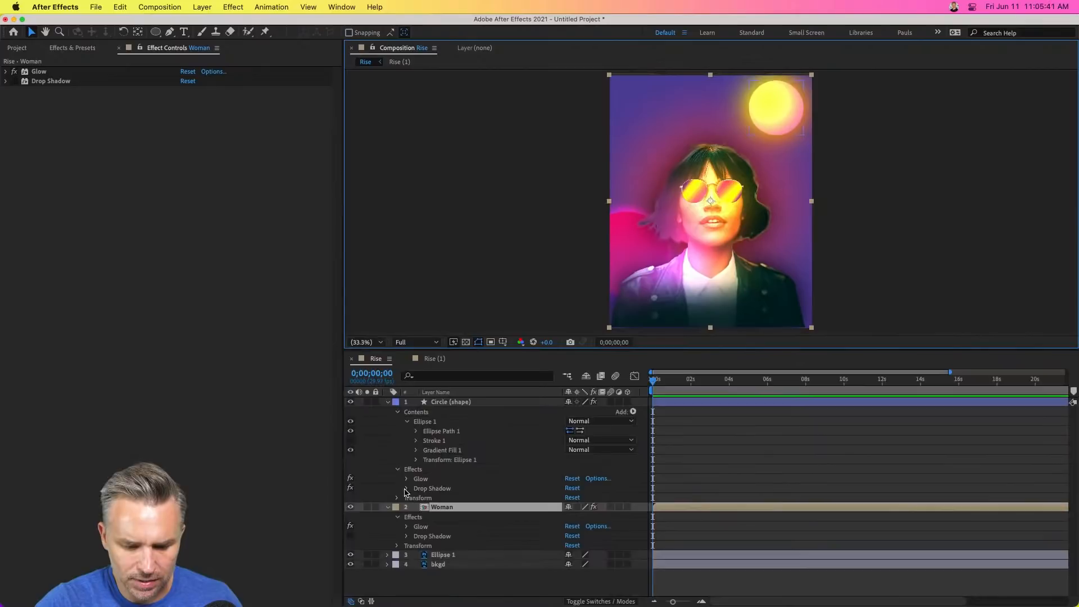
pyautogui.click(442, 554)
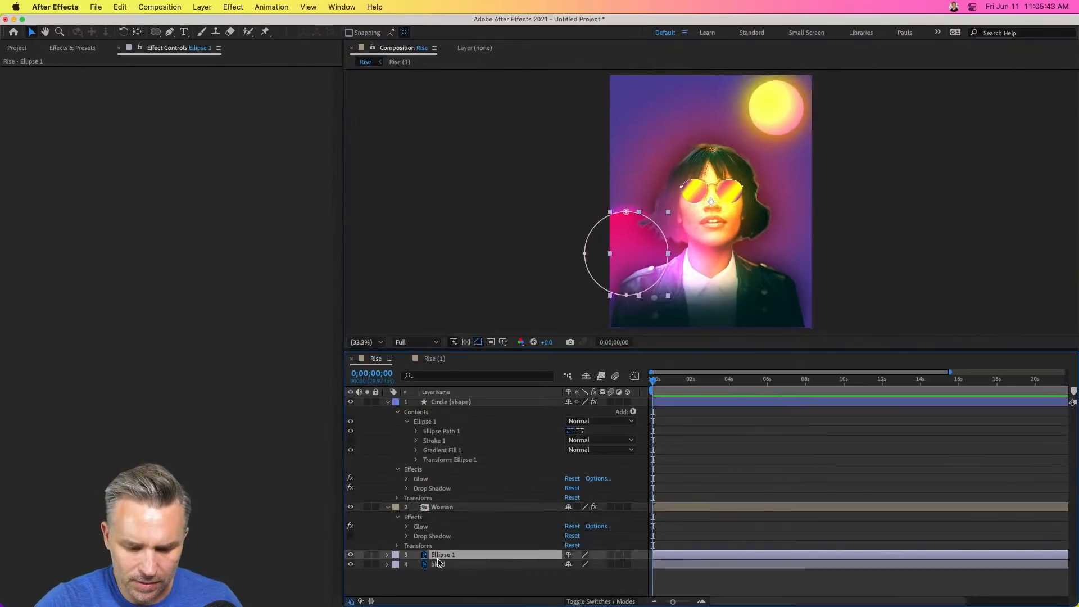
pyautogui.moveTo(624, 231); pyautogui.dragTo(677, 105)
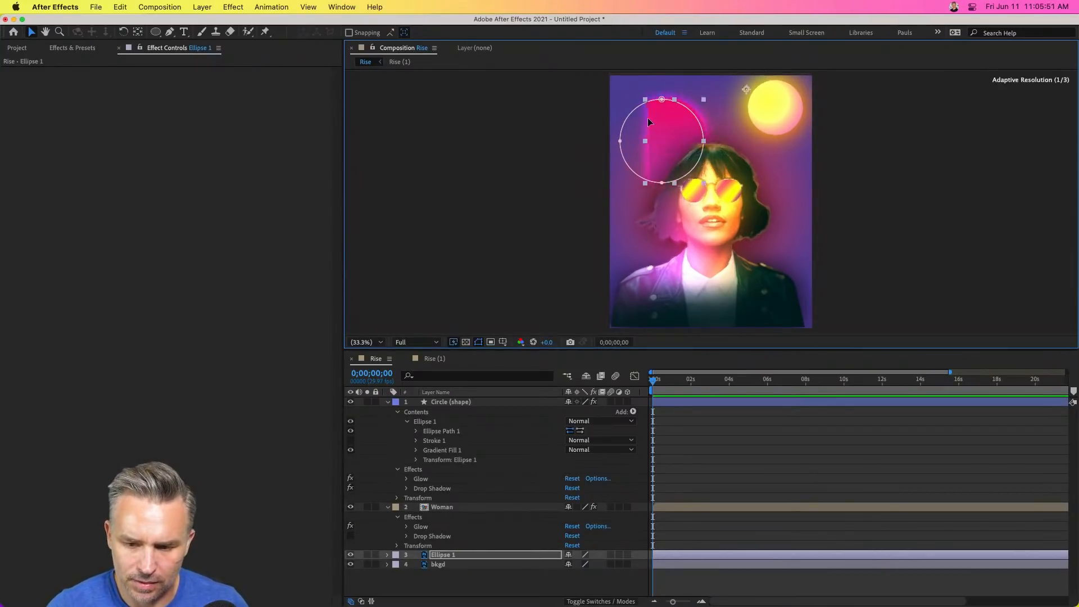
pyautogui.press('Delete')
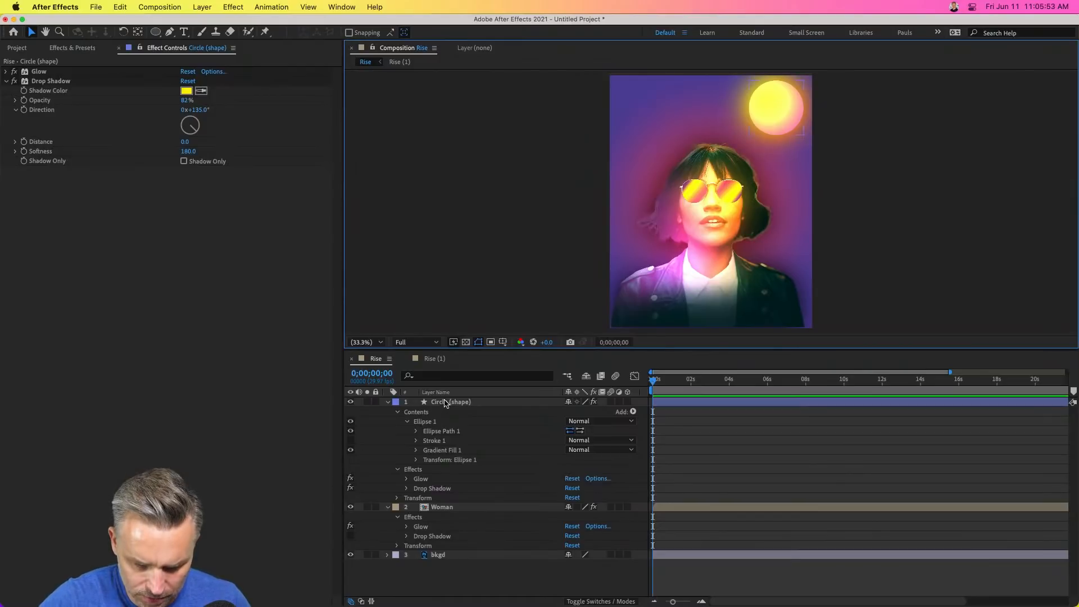
# Duplicate the yellow circle layer, enlarge the copy at the poster's left edge, and stack it between the Woman and bkgd layers.
pyautogui.press('super+d')
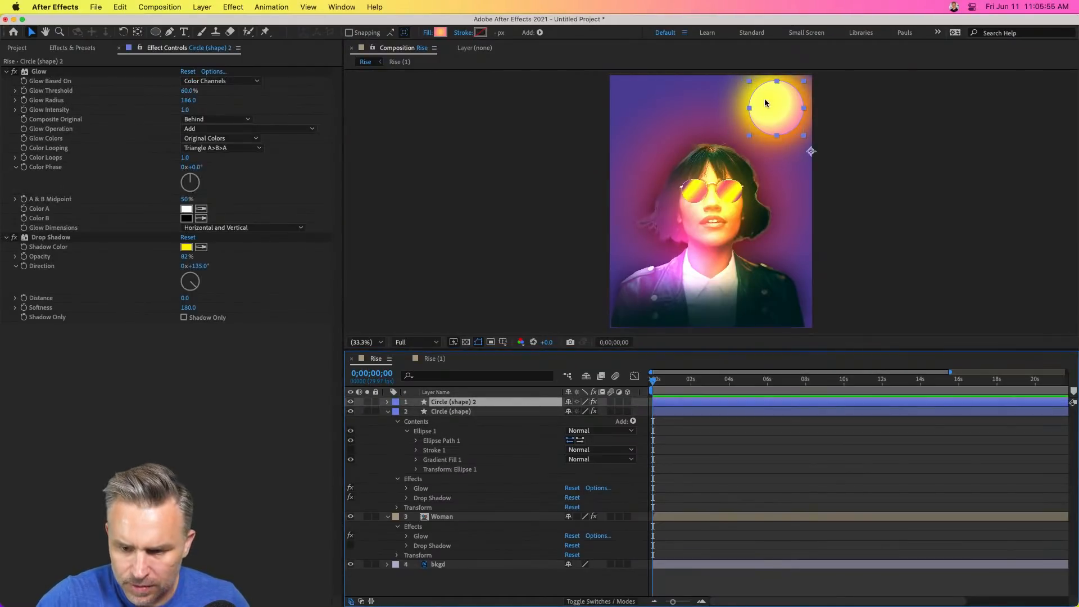
pyautogui.moveTo(767, 101); pyautogui.dragTo(588, 223)
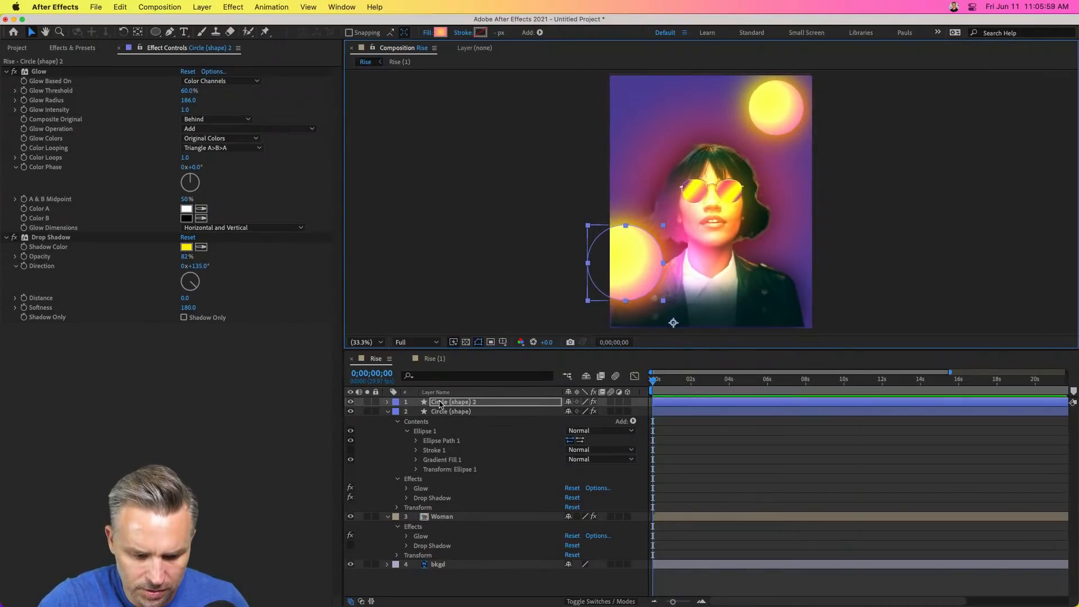
pyautogui.moveTo(431, 403); pyautogui.dragTo(433, 564)
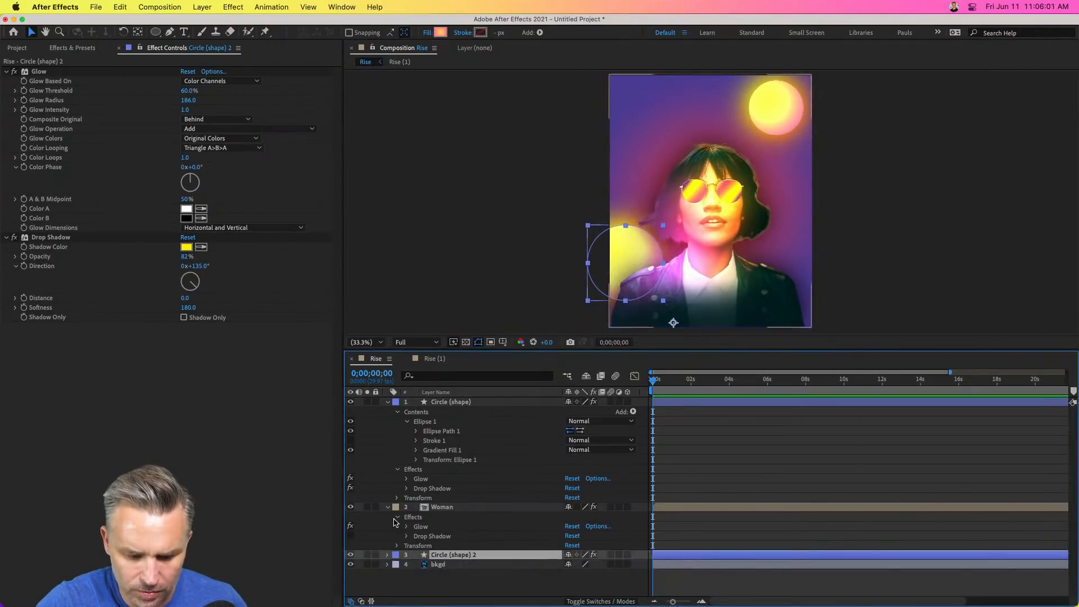
pyautogui.moveTo(613, 234); pyautogui.dragTo(622, 121)
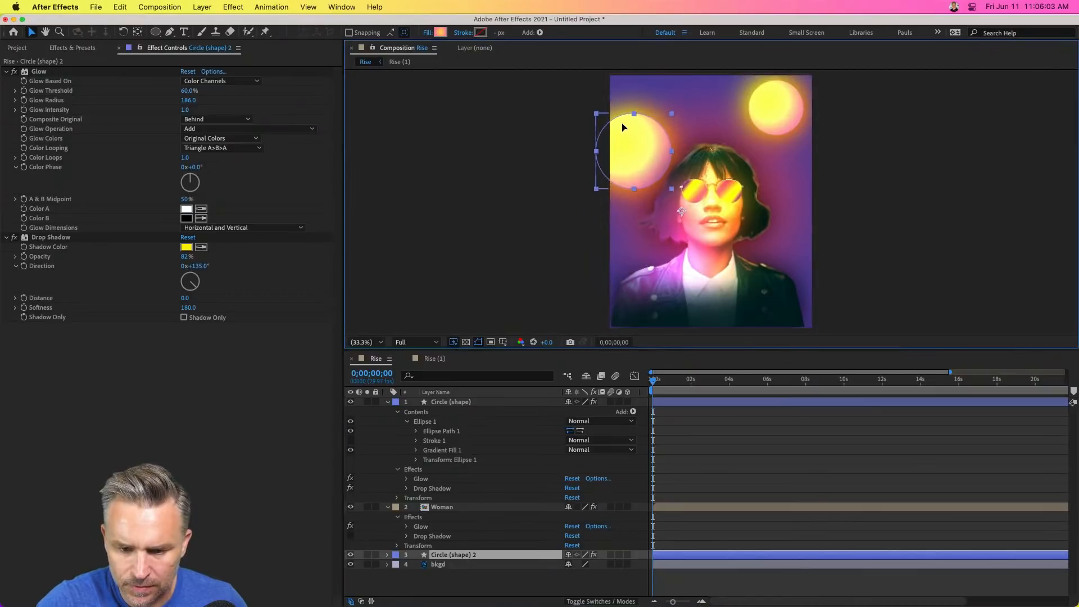
# Recolor the duplicate circle's radial gradient from magenta E747FE to blue-violet, with the midpoint at 40.8%.
pyautogui.click(386, 555)
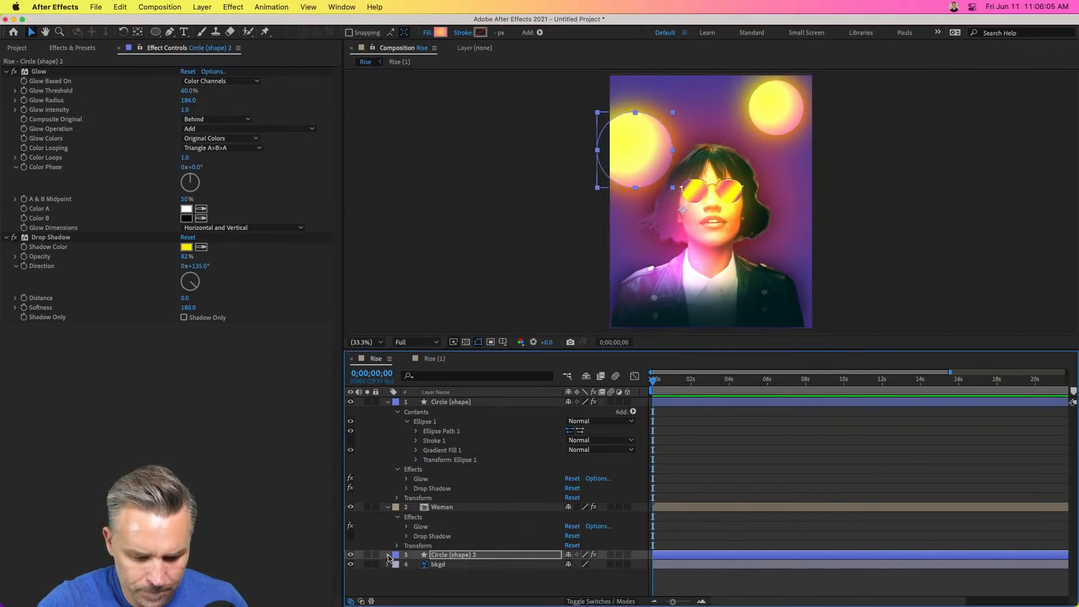
pyautogui.click(398, 564)
pyautogui.scroll(-1, 398, 568)
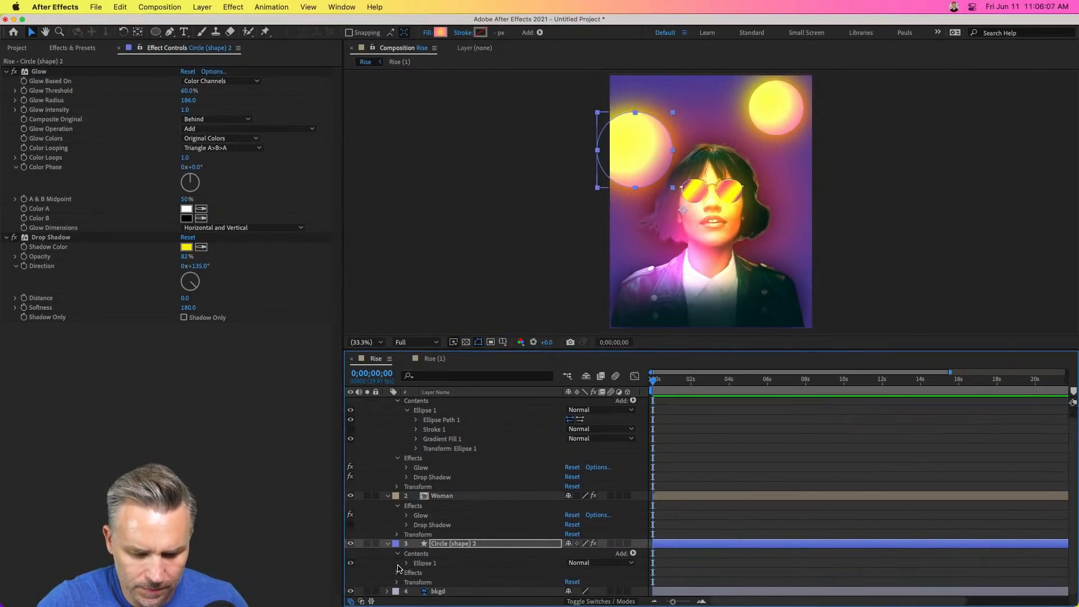
pyautogui.click(440, 32)
pyautogui.moveTo(562, 84); pyautogui.dragTo(354, 182)
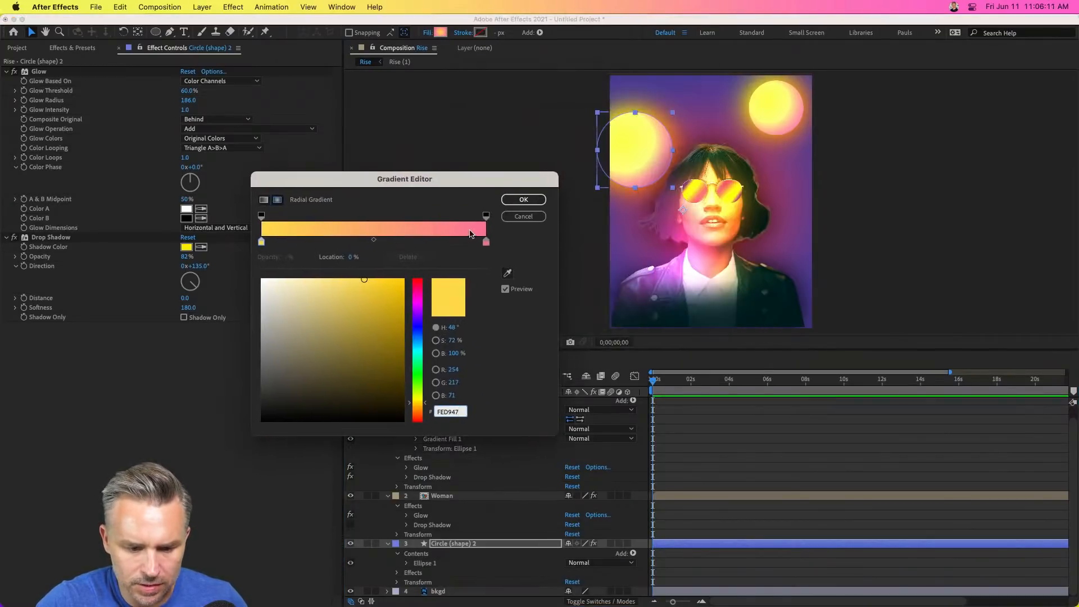
pyautogui.click(486, 242)
pyautogui.moveTo(418, 288)
pyautogui.mouseDown()
pyautogui.moveTo(417, 325)
pyautogui.moveTo(418, 307)
pyautogui.mouseUp()
pyautogui.click(262, 243)
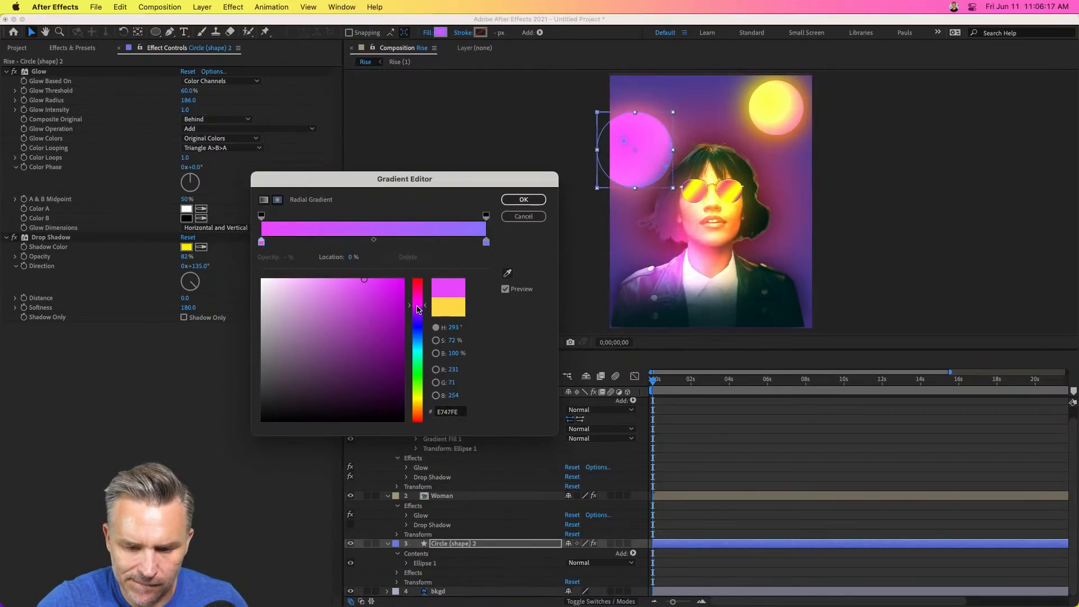
pyautogui.moveTo(366, 241); pyautogui.dragTo(353, 242)
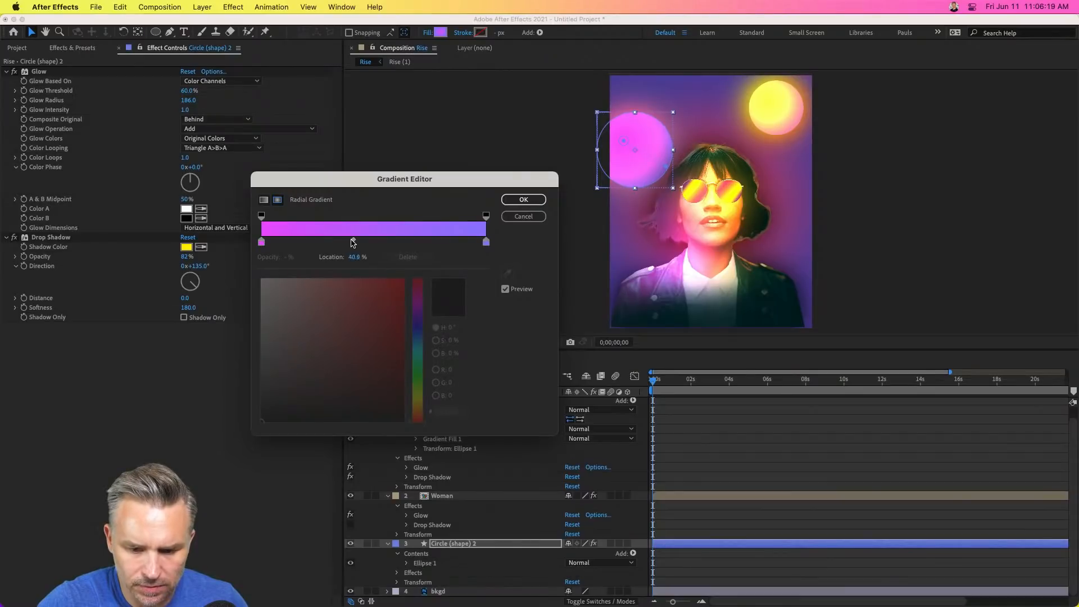
pyautogui.click(524, 199)
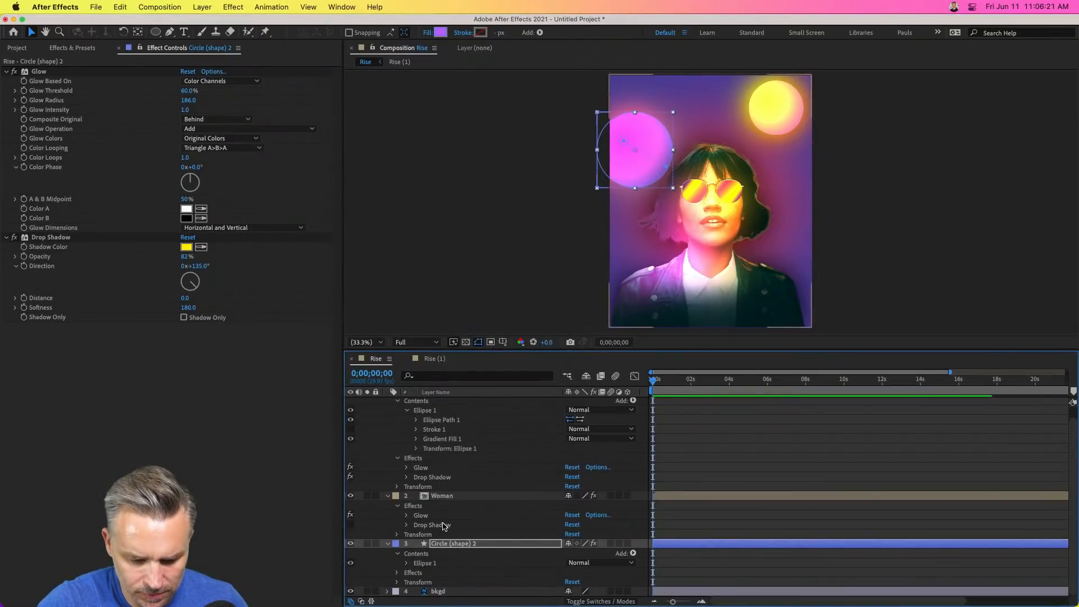
# Move the magenta circle down behind the woman's shoulder at the poster's left edge, and collapse the yellow circle layer's properties.
pyautogui.moveTo(646, 164); pyautogui.dragTo(637, 262)
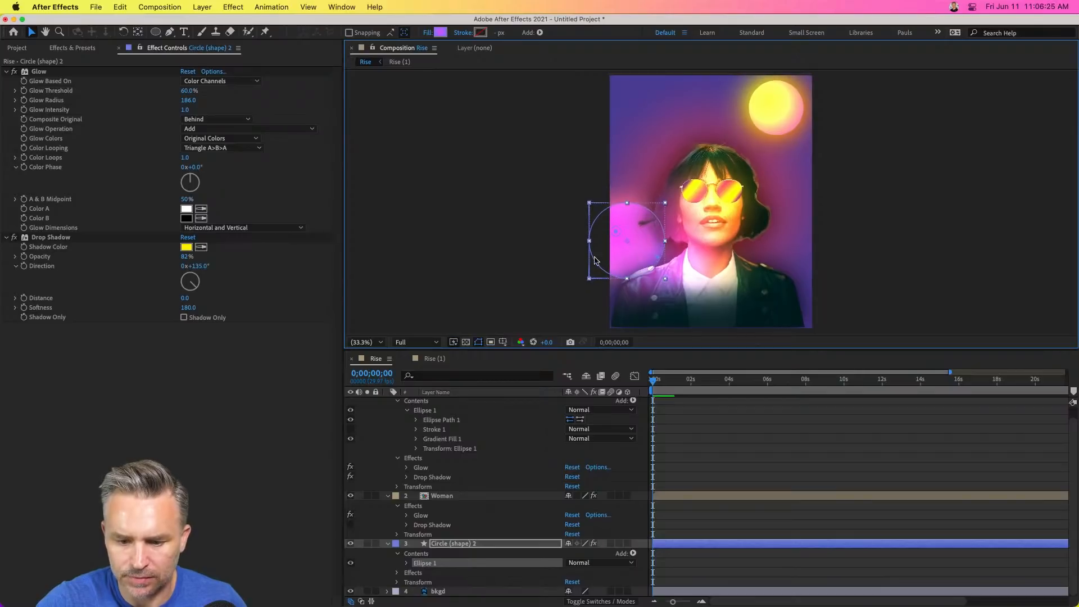
pyautogui.click(471, 225)
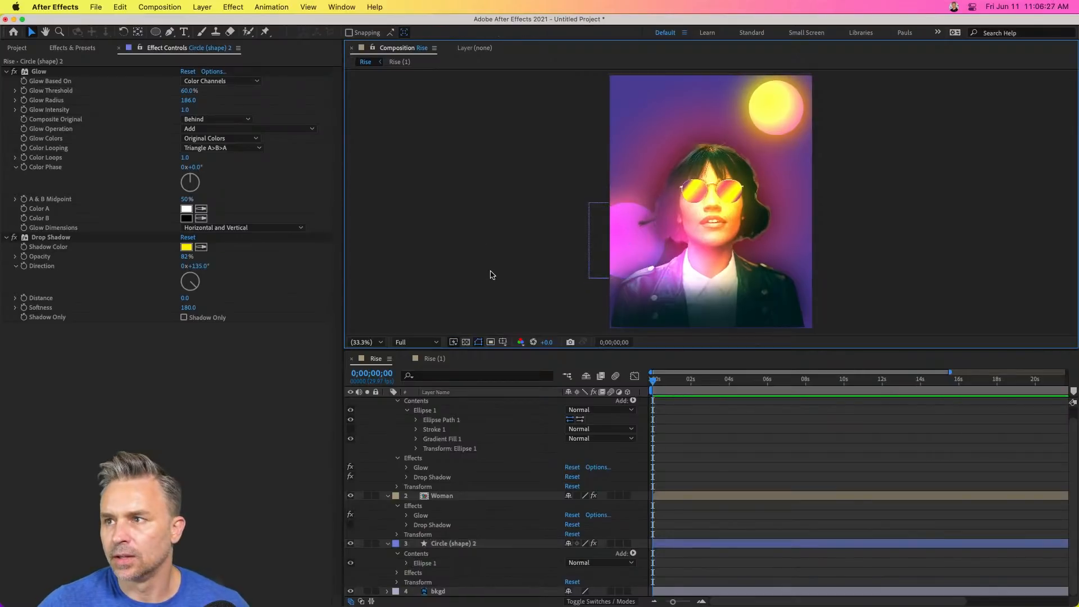
pyautogui.scroll(1, 361, 399)
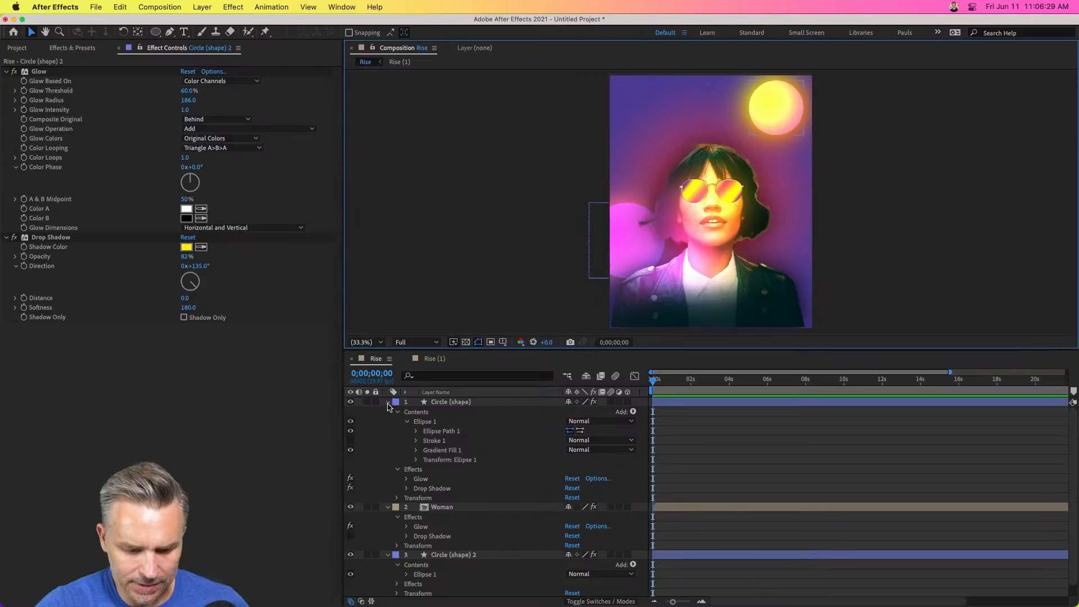
pyautogui.click(388, 402)
# Select the lower layers in turn and compare the poster with and without the Woman layer, leaving that layer visible.
pyautogui.click(436, 459)
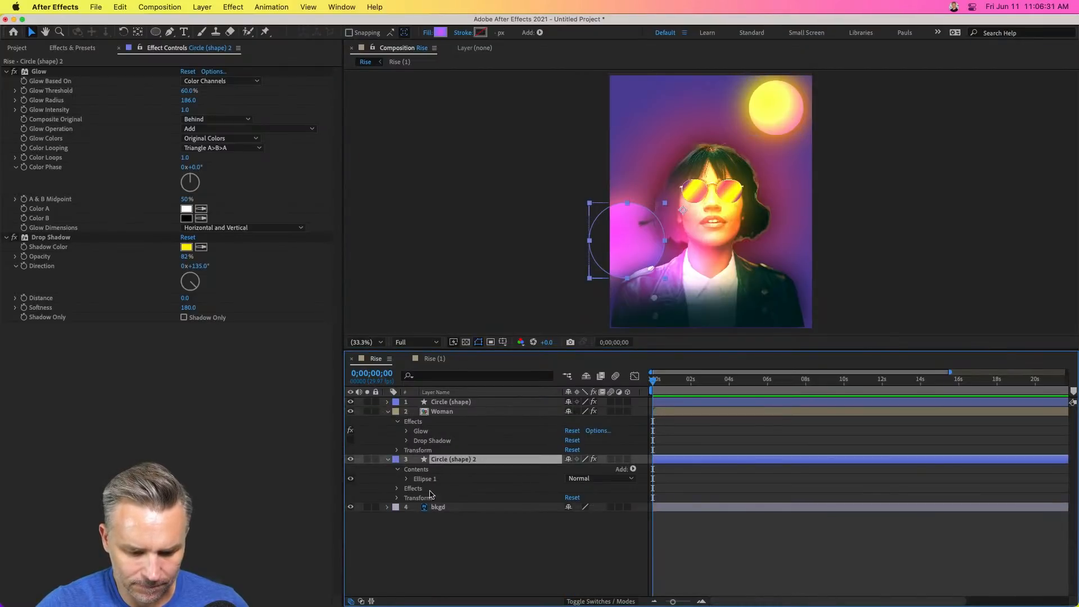
pyautogui.click(436, 508)
pyautogui.click(434, 460)
pyautogui.click(442, 412)
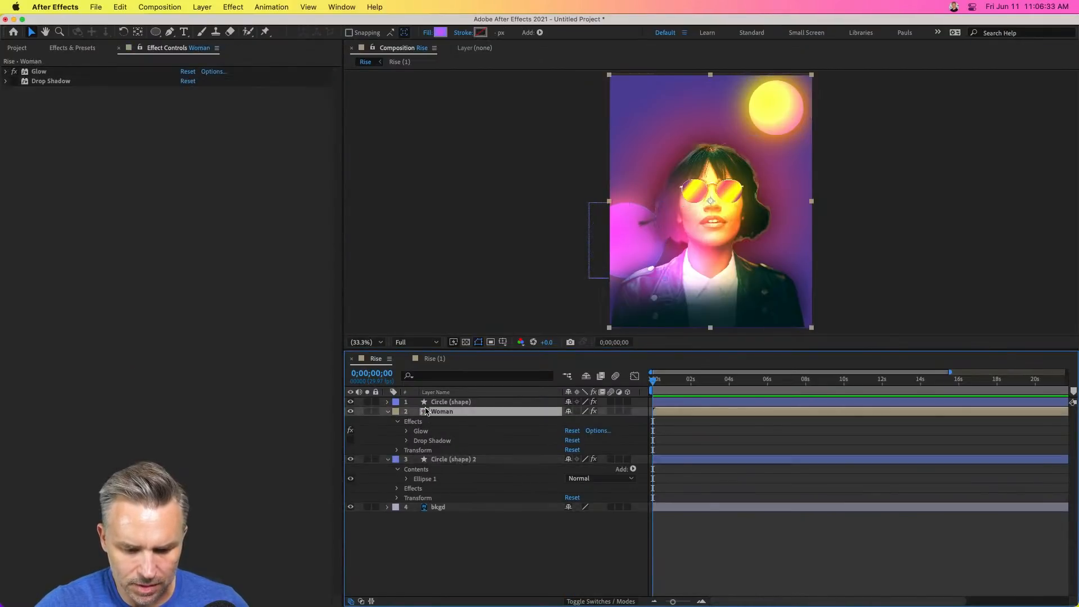
pyautogui.click(350, 413)
pyautogui.click(350, 413)
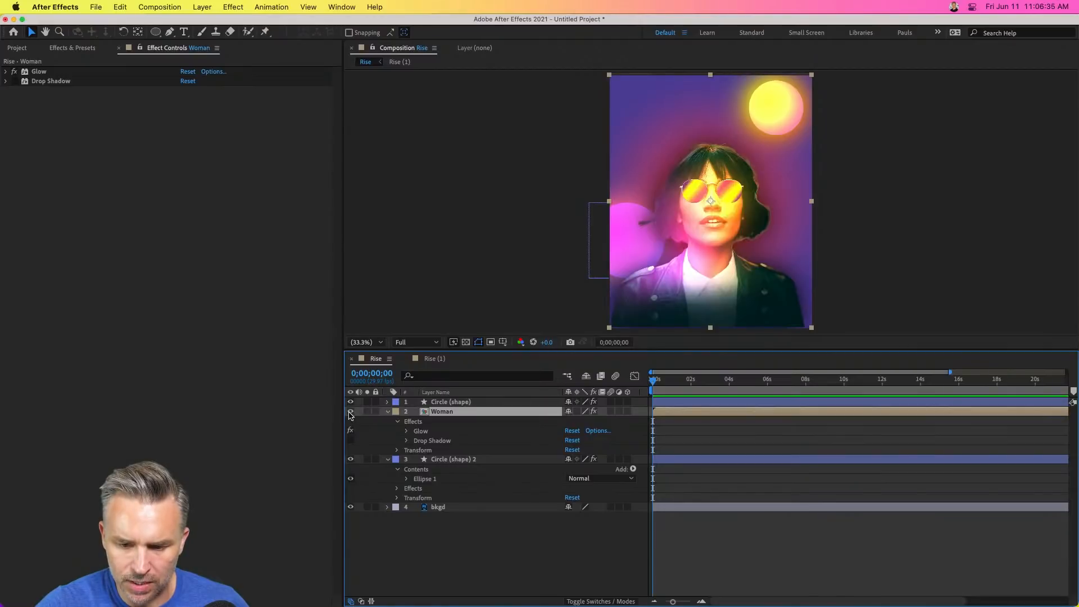
pyautogui.click(350, 412)
pyautogui.click(350, 413)
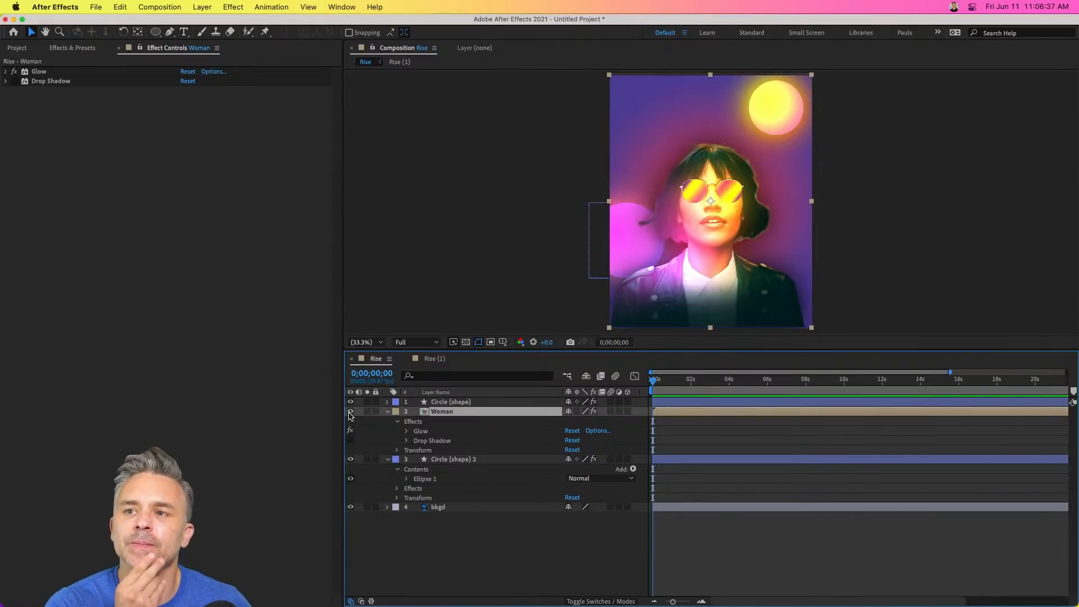
# Compare the poster with and without the Woman layer and its Glow effect, leaving both enabled.
pyautogui.click(350, 412)
pyautogui.click(350, 413)
pyautogui.click(350, 412)
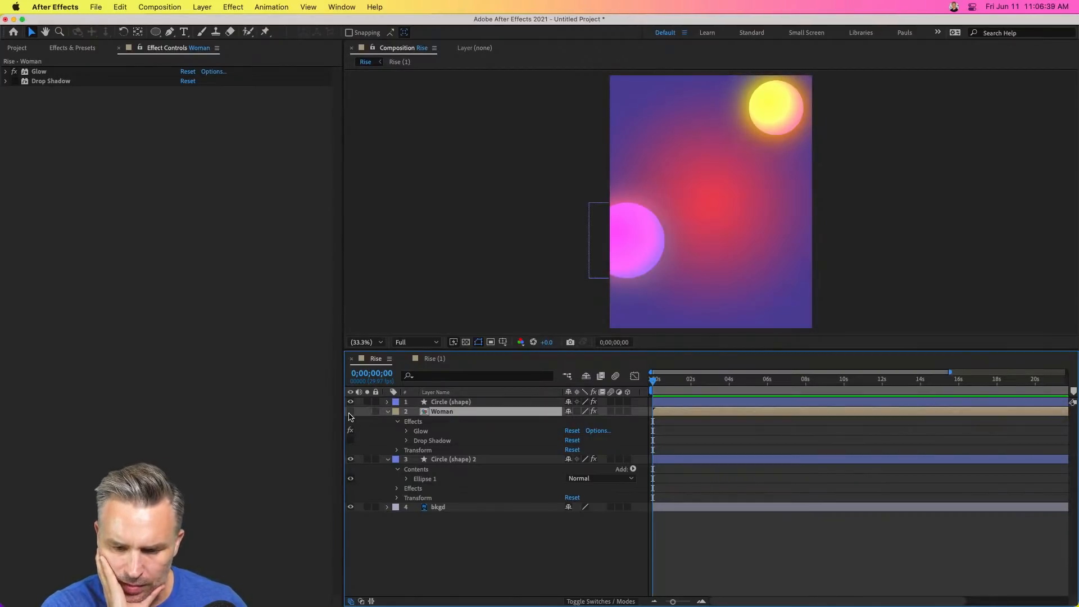
pyautogui.click(350, 412)
pyautogui.click(350, 431)
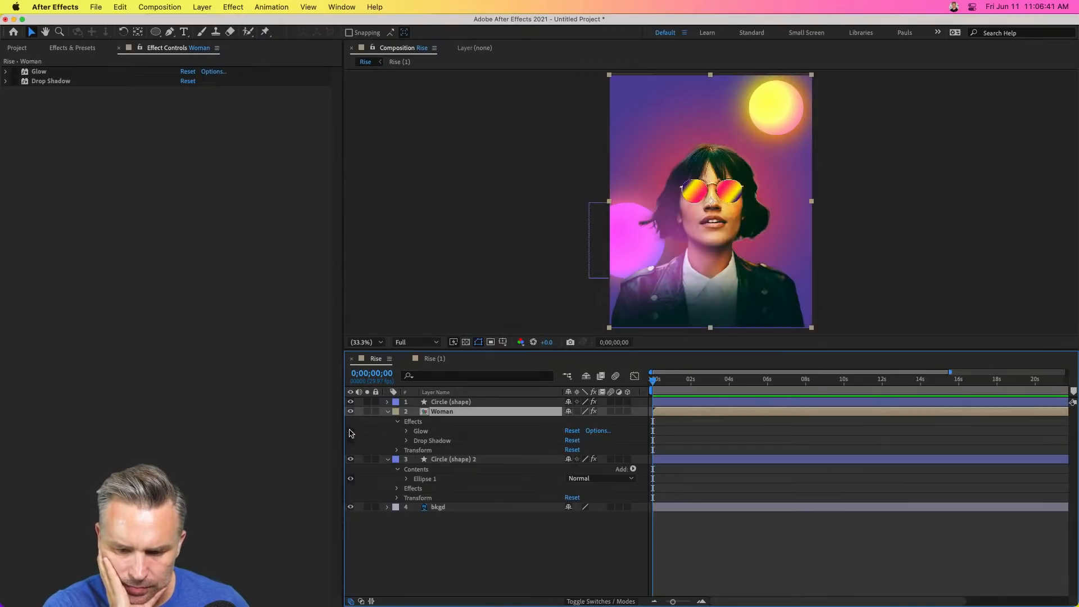
pyautogui.click(350, 431)
pyautogui.click(350, 431)
pyautogui.click(350, 432)
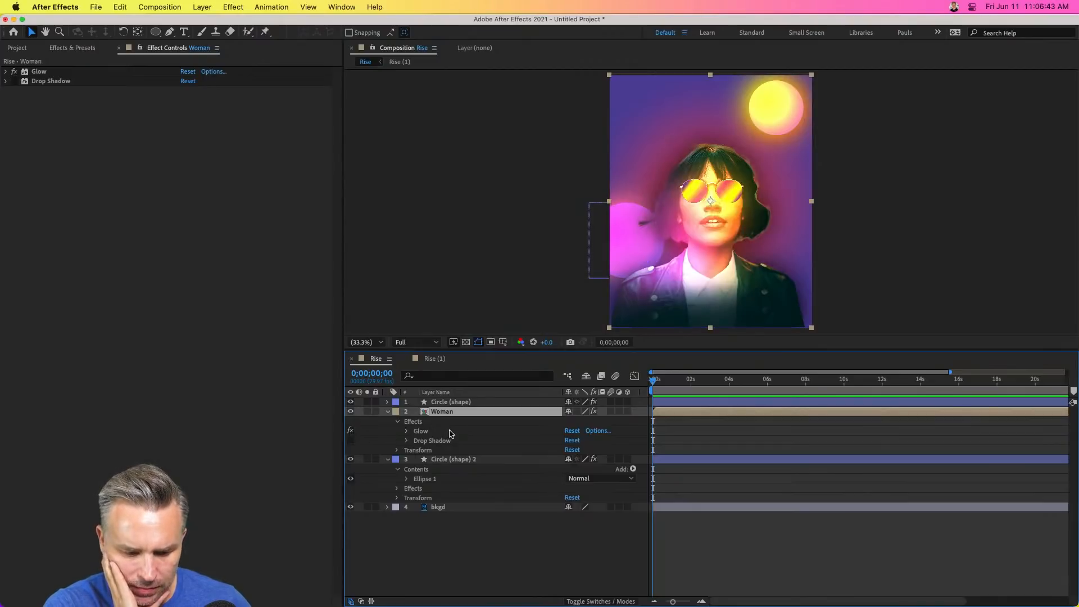
# Try the Overlay and Soft Light glow operations on the Woman layer's Glow effect and return it to Add.
pyautogui.click(439, 433)
pyautogui.click(407, 431)
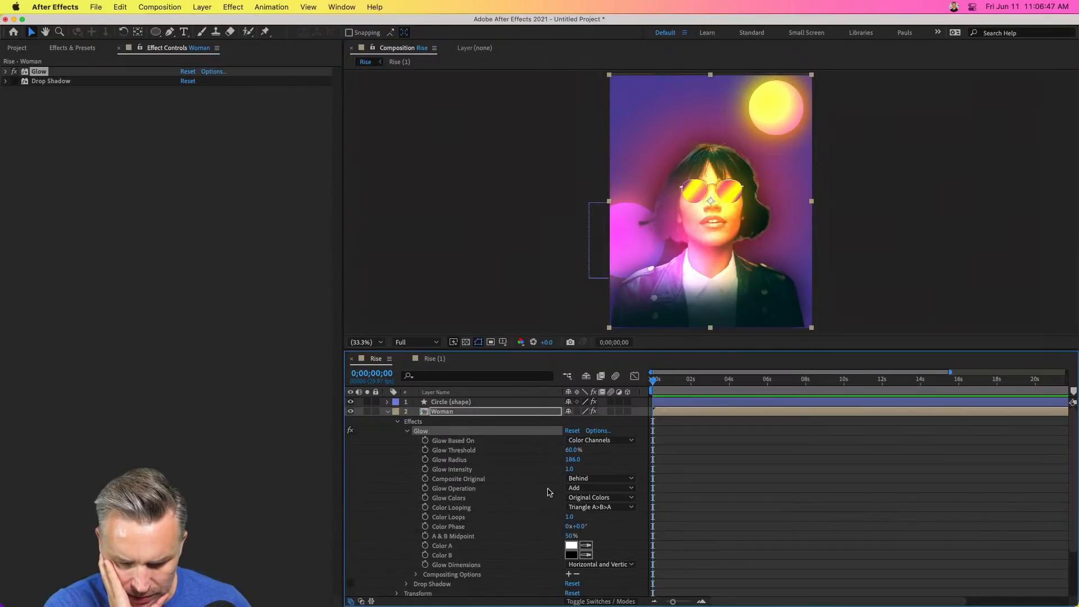
pyautogui.scroll(-1, 550, 493)
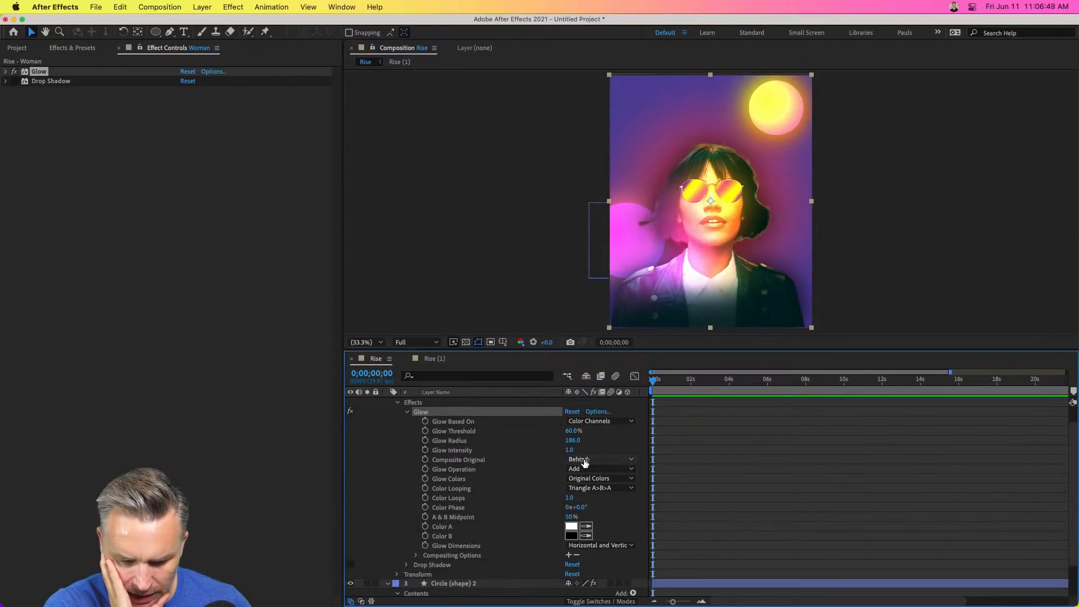
pyautogui.click(596, 470)
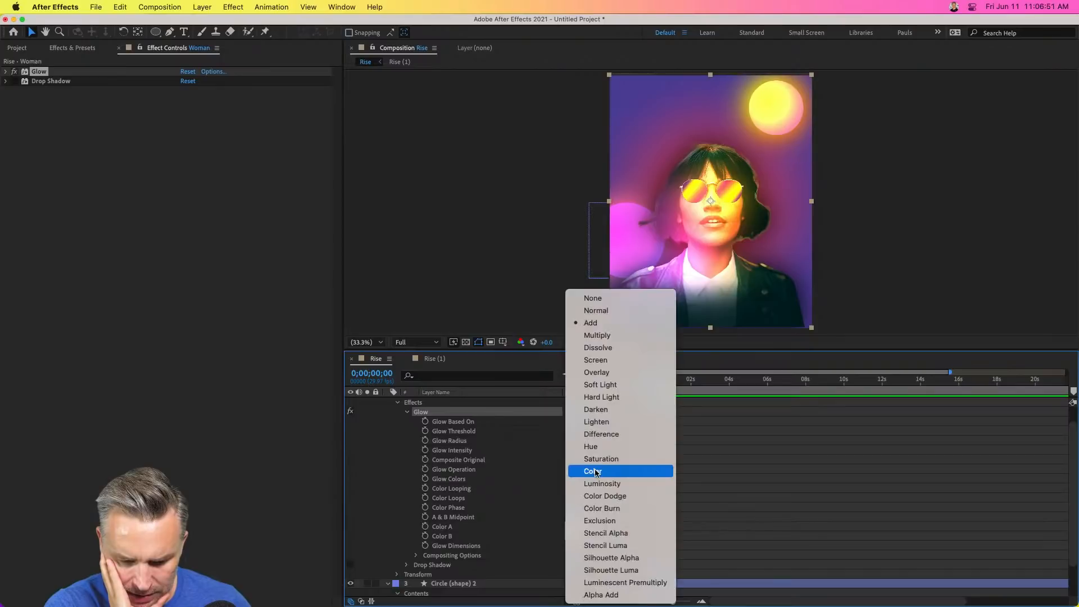
pyautogui.click(606, 373)
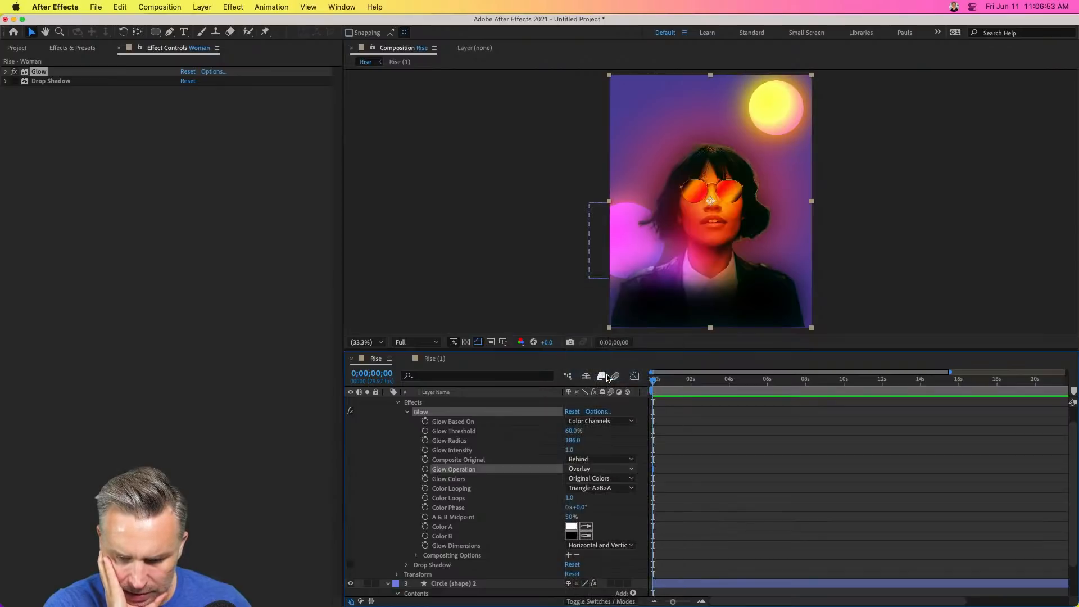
pyautogui.click(597, 469)
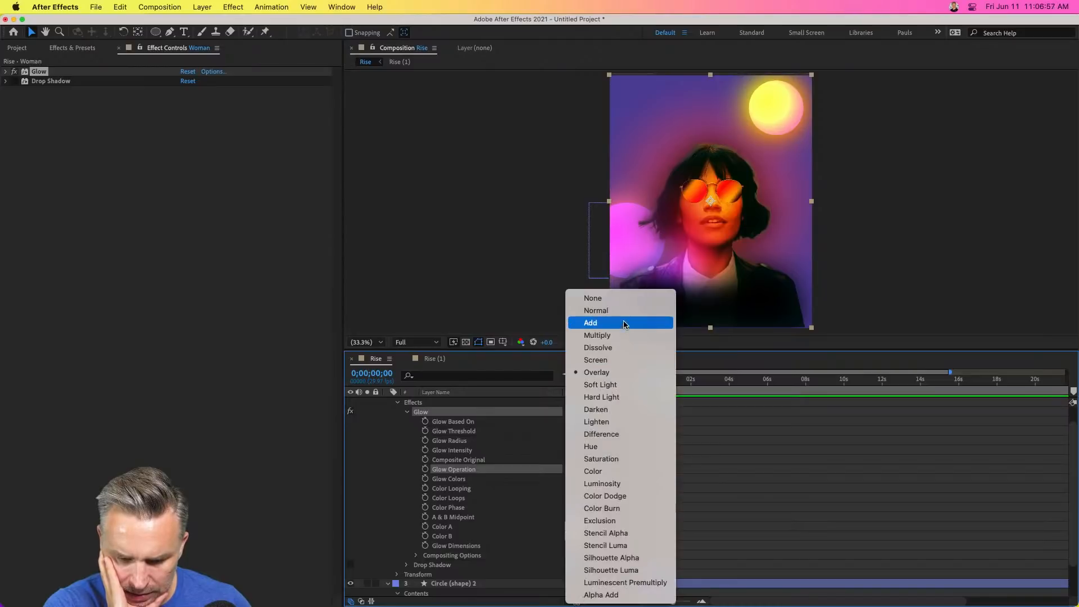
pyautogui.click(628, 385)
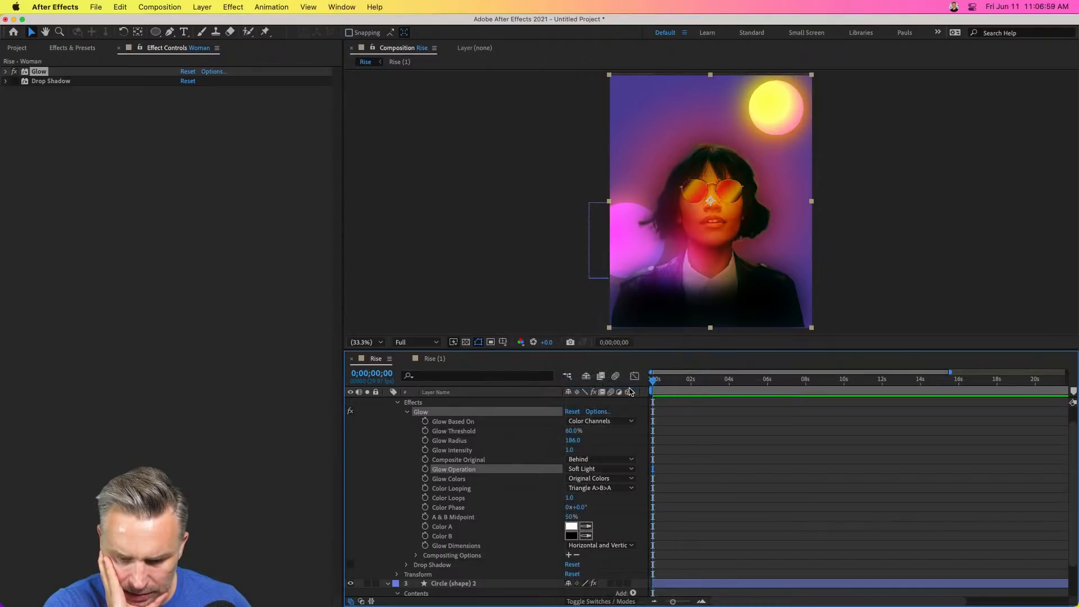
pyautogui.click(584, 469)
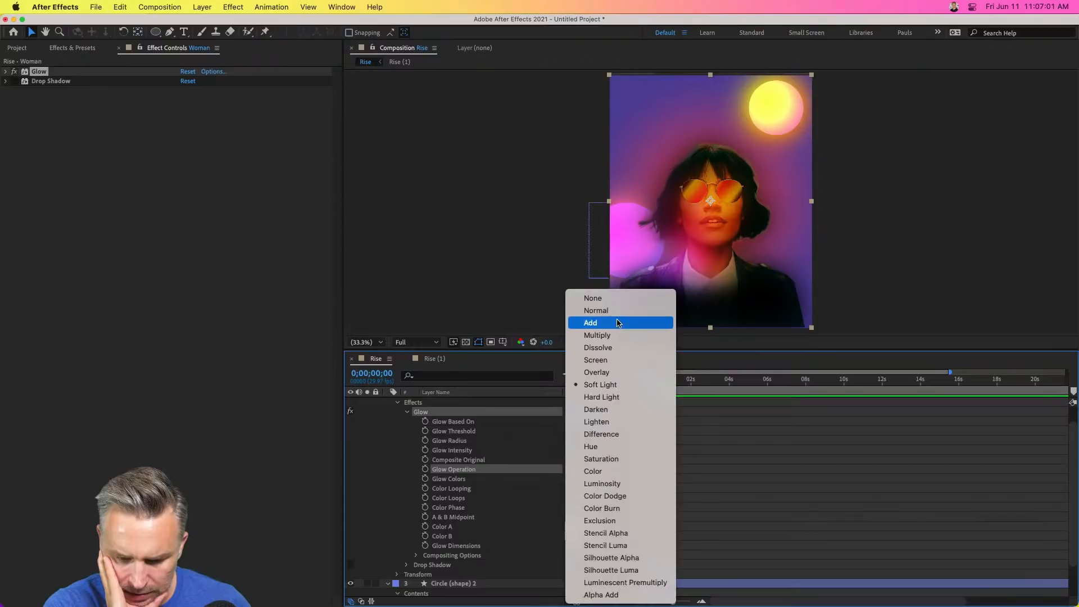
pyautogui.click(617, 323)
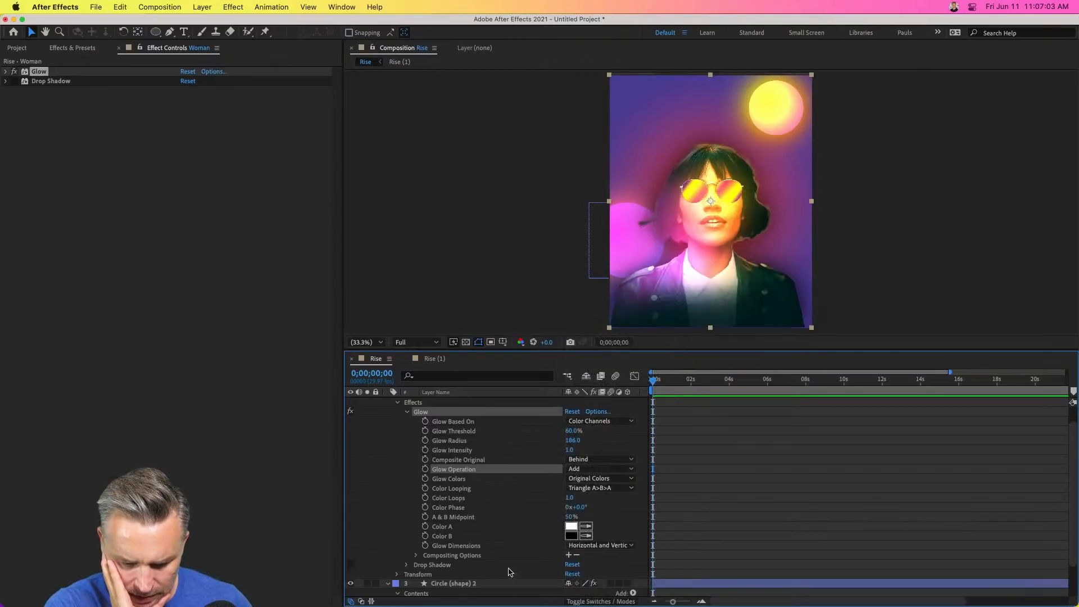
# Raise the Glow Threshold on the Woman layer's Glow effect to 84.7%.
pyautogui.click(4, 72)
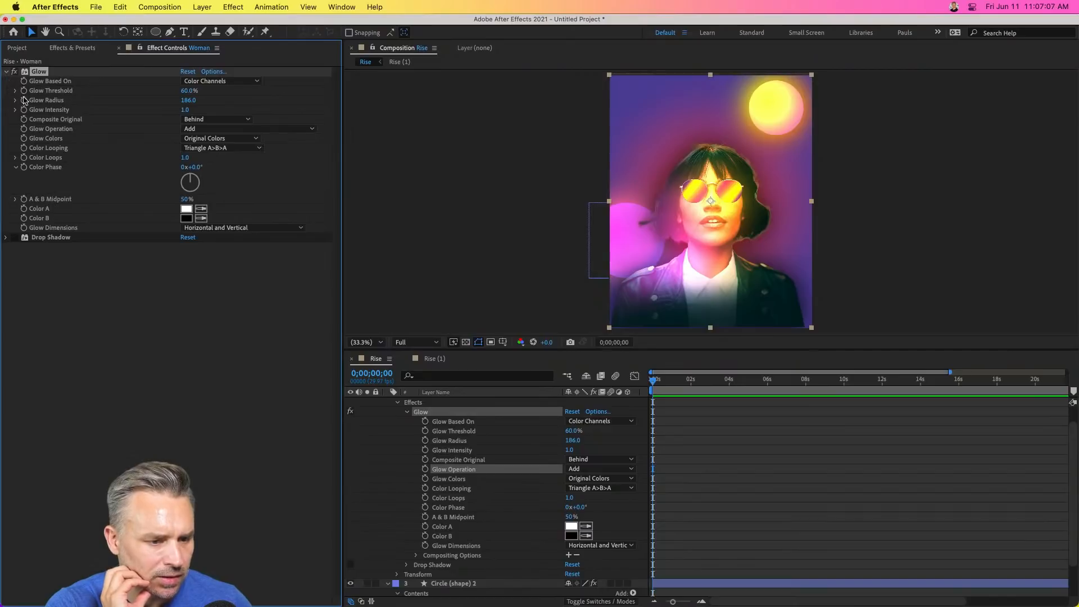
pyautogui.moveTo(188, 91); pyautogui.dragTo(218, 89)
pyautogui.click(163, 317)
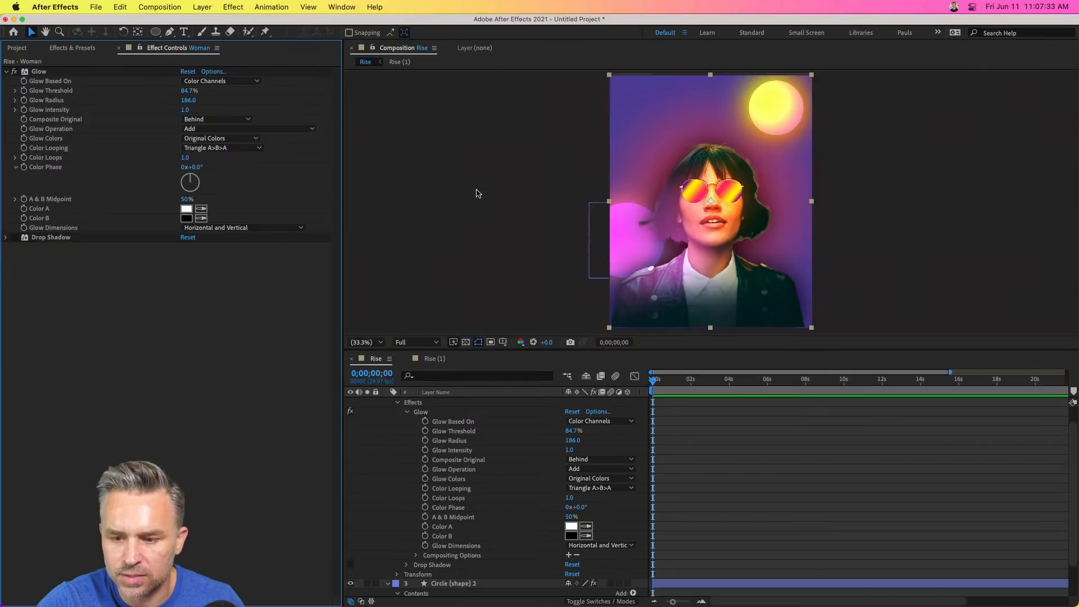
# Collapse the Woman layer and move the yellow circle partly past the poster's right edge, to a position of about 1281, 1070.
pyautogui.scroll(2, 430, 443)
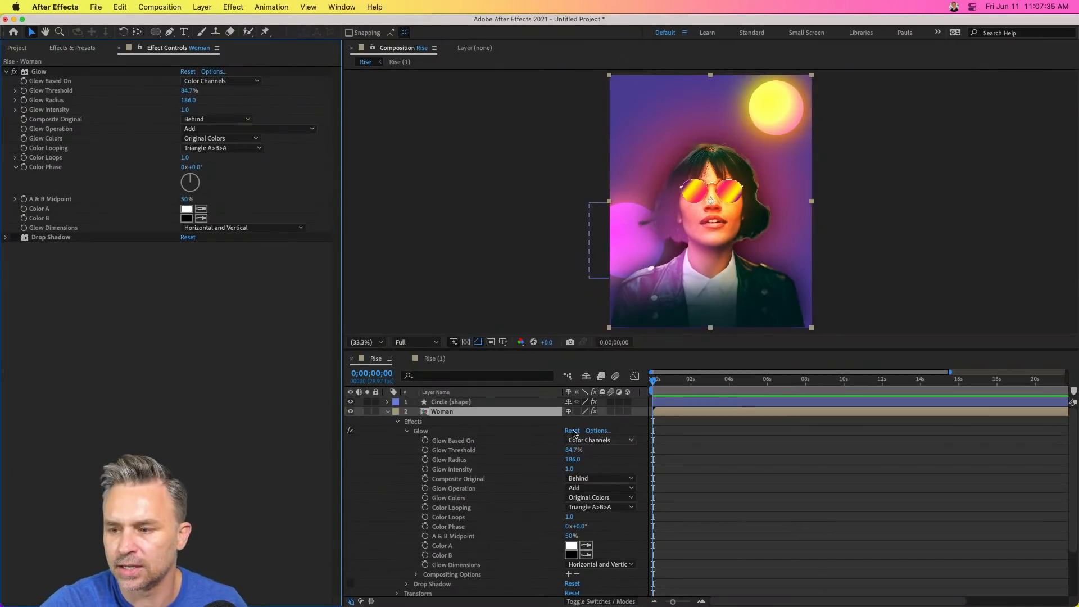
pyautogui.click(763, 129)
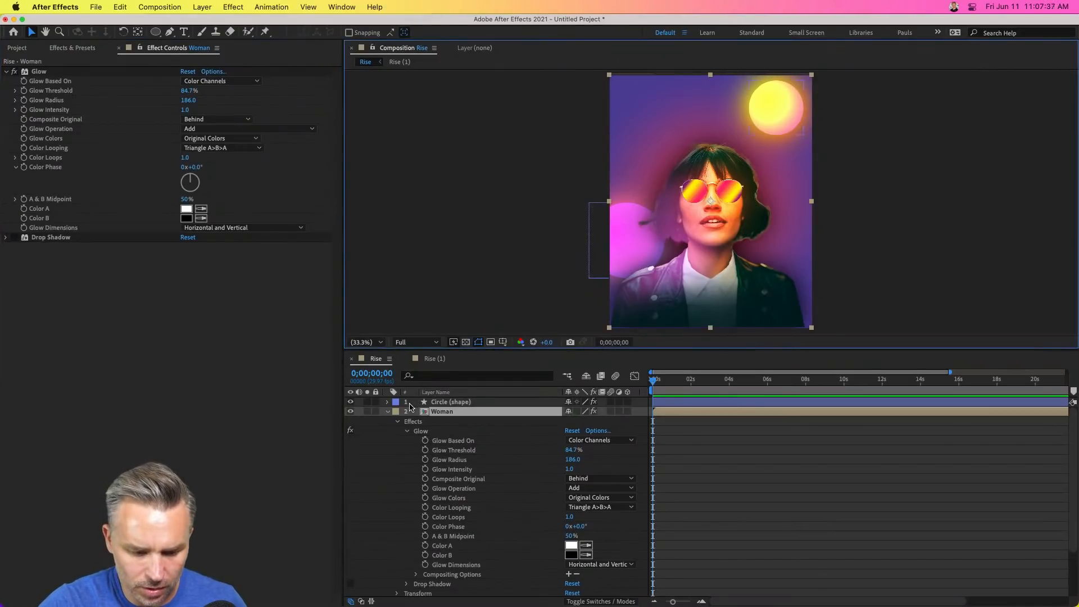
pyautogui.click(388, 415)
pyautogui.click(431, 422)
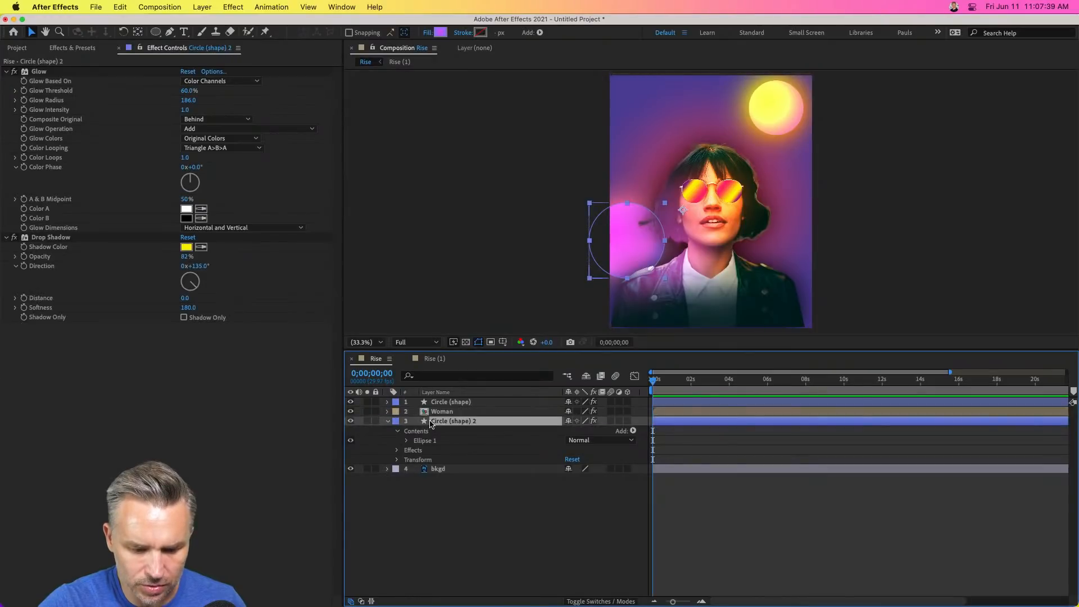
pyautogui.click(436, 402)
pyautogui.moveTo(782, 117); pyautogui.dragTo(820, 235)
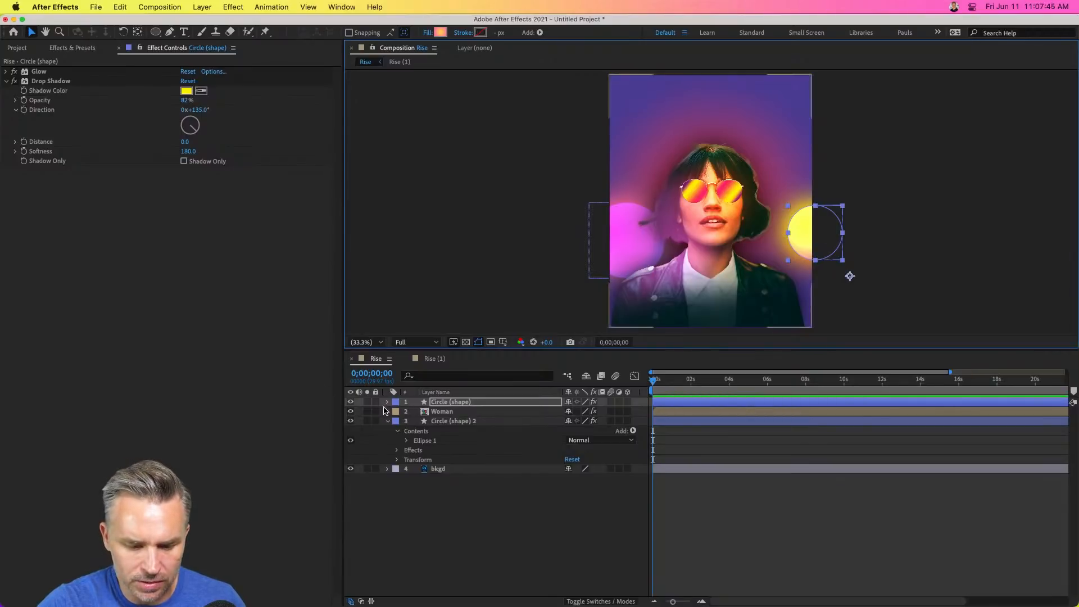
# Set a Position keyframe for the yellow circle at 0 seconds and extend the work area to the composition's end.
pyautogui.click(387, 403)
pyautogui.click(397, 413)
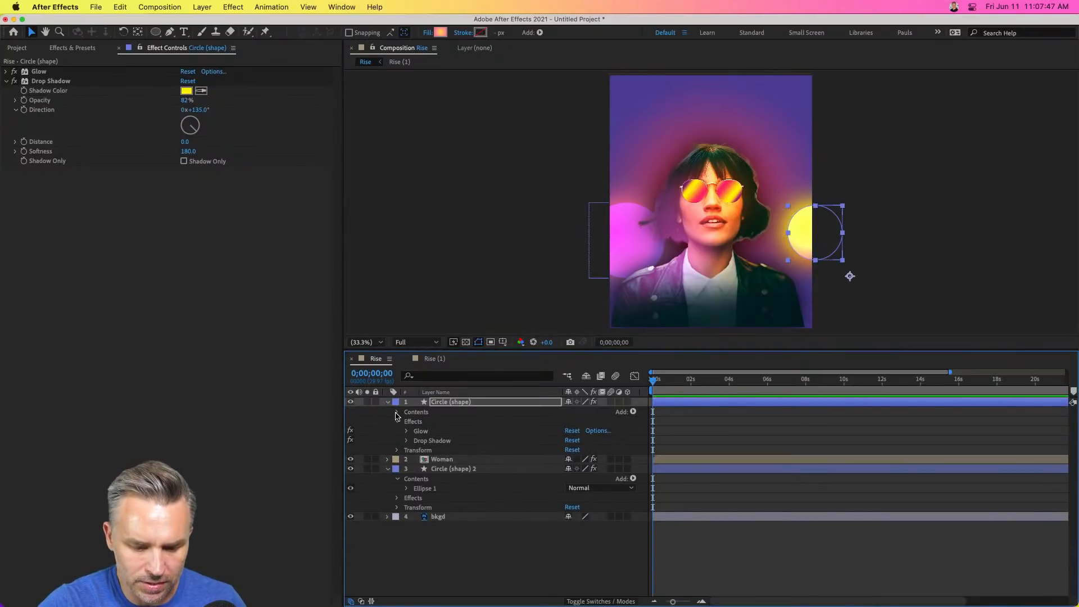
pyautogui.click(396, 449)
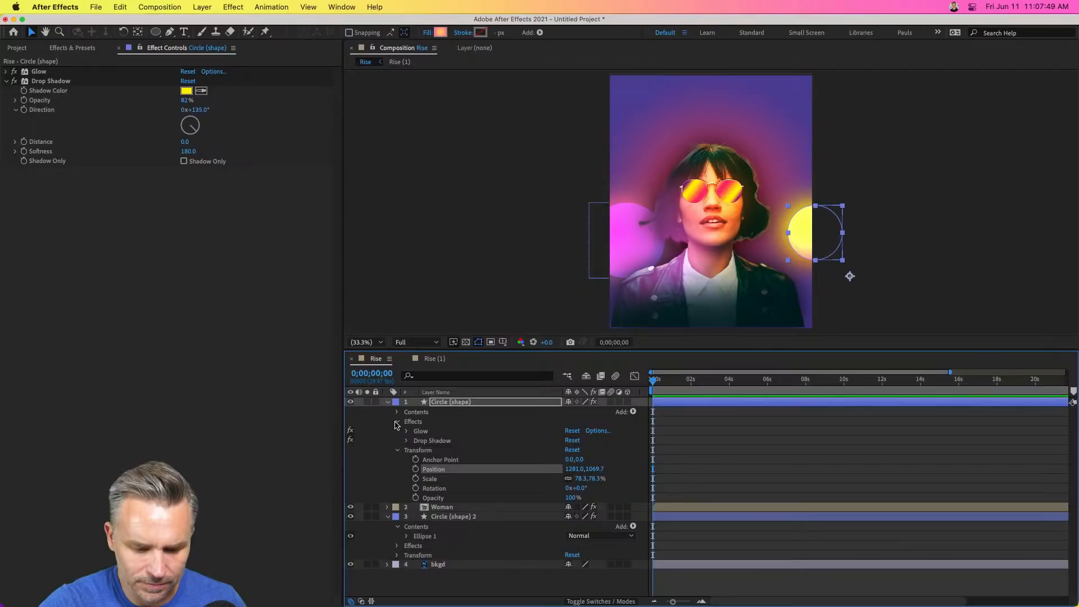
pyautogui.click(397, 423)
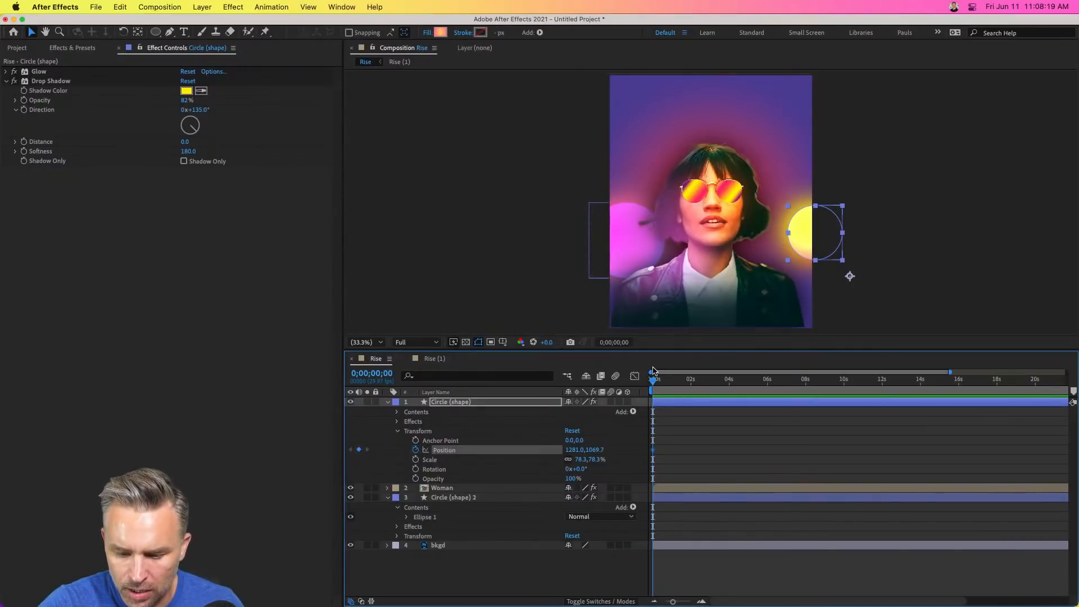
pyautogui.moveTo(949, 373); pyautogui.dragTo(1066, 372)
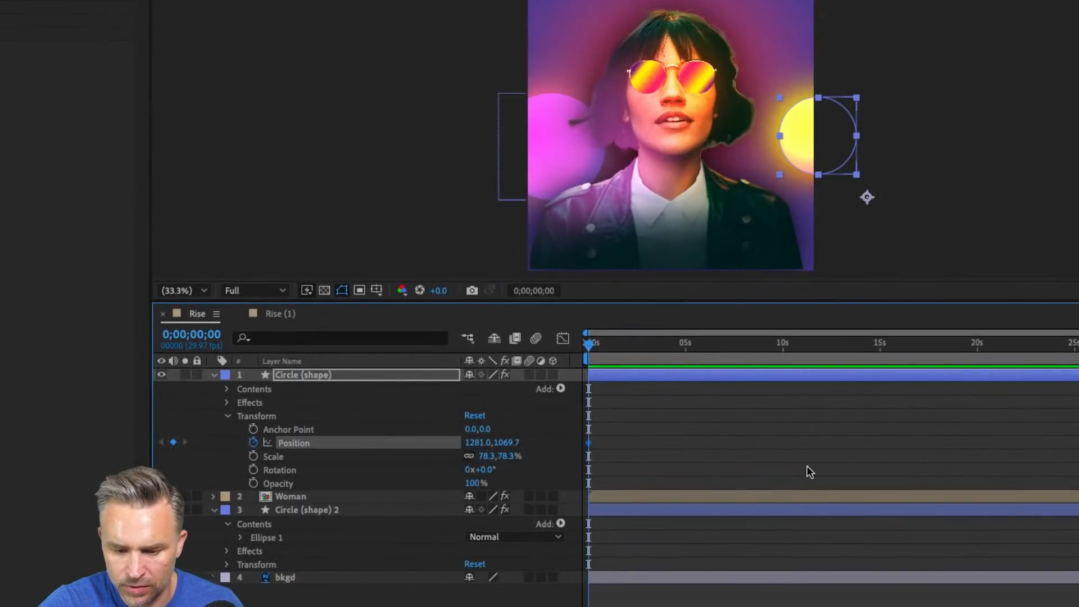
# At 0;00;05;01, move the yellow circle to the poster's upper-left corner, adding a Position keyframe at about 297, 227.
pyautogui.moveTo(587, 348); pyautogui.dragTo(685, 393)
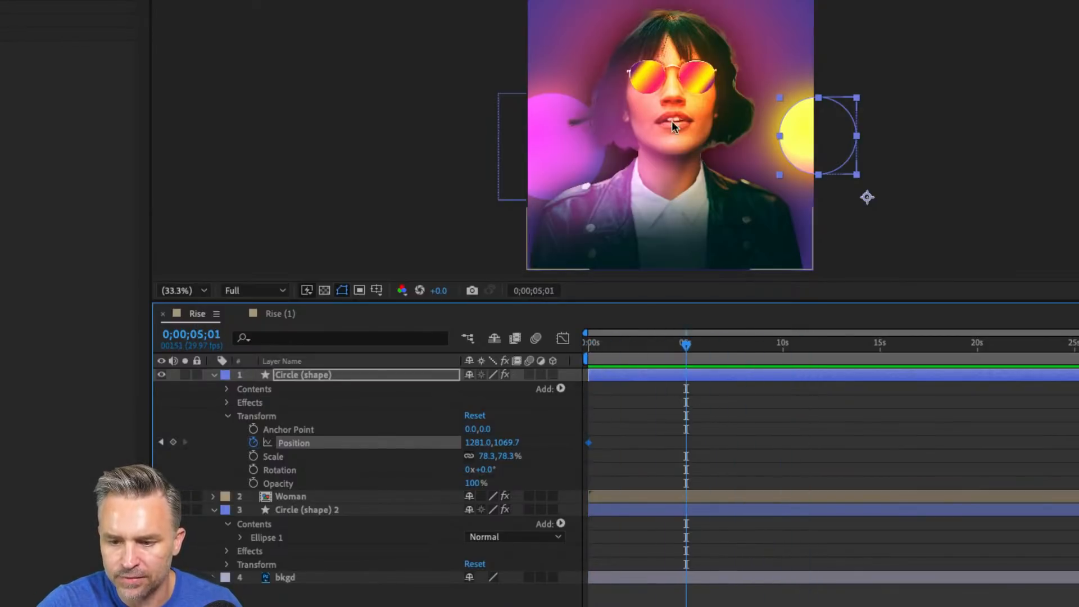
pyautogui.moveTo(487, 36); pyautogui.dragTo(505, 169)
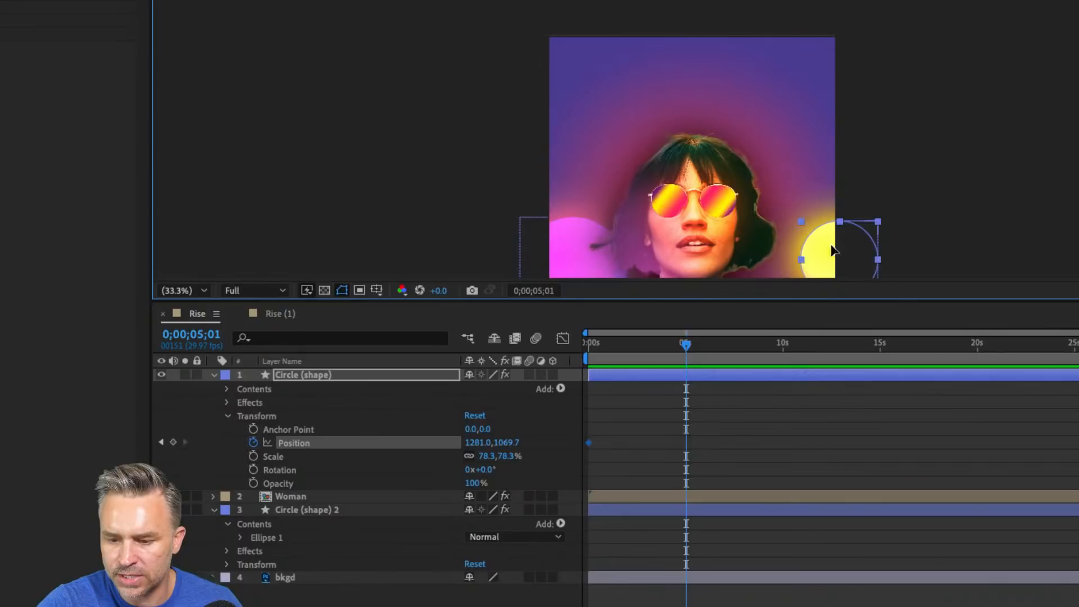
pyautogui.moveTo(818, 237); pyautogui.dragTo(559, 13)
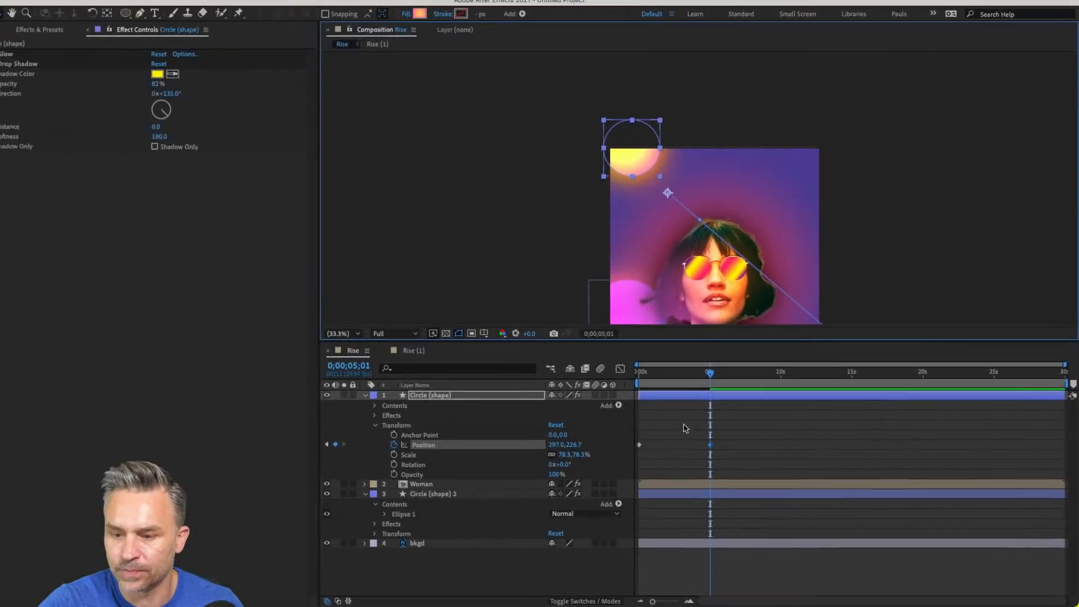
# Play back the yellow circle's motion from the start of the timeline to check its straight path.
pyautogui.press('Home')
pyautogui.press('space')
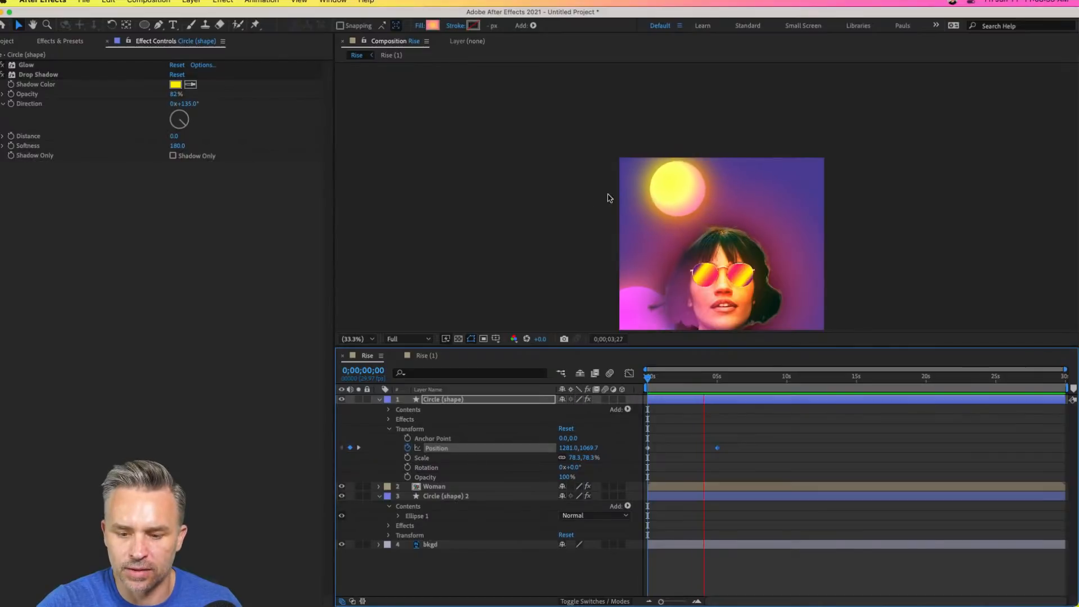
pyautogui.press('space')
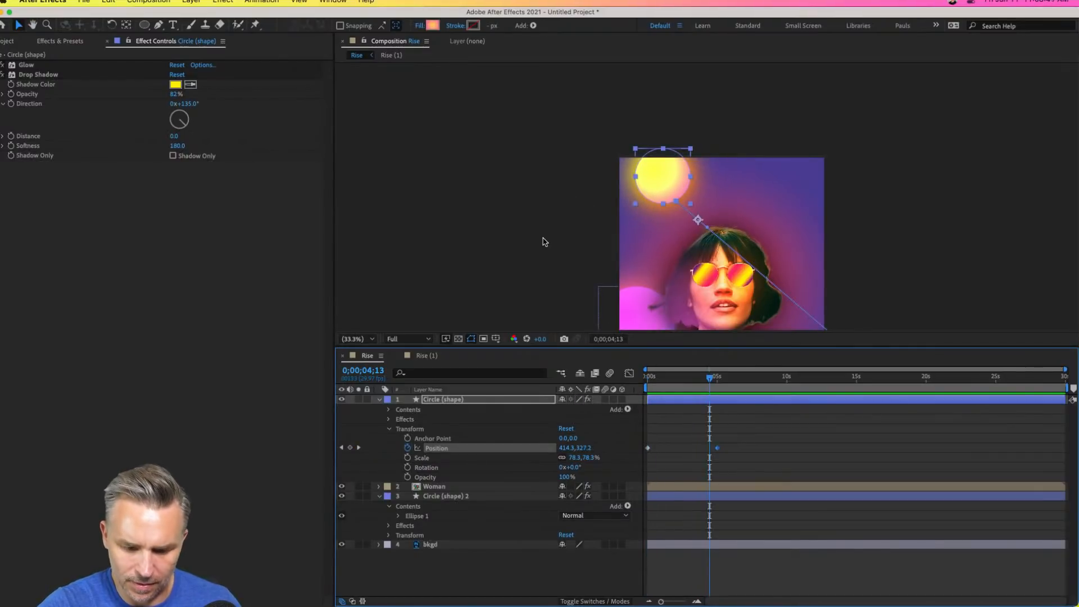
pyautogui.press('space')
pyautogui.press('space')
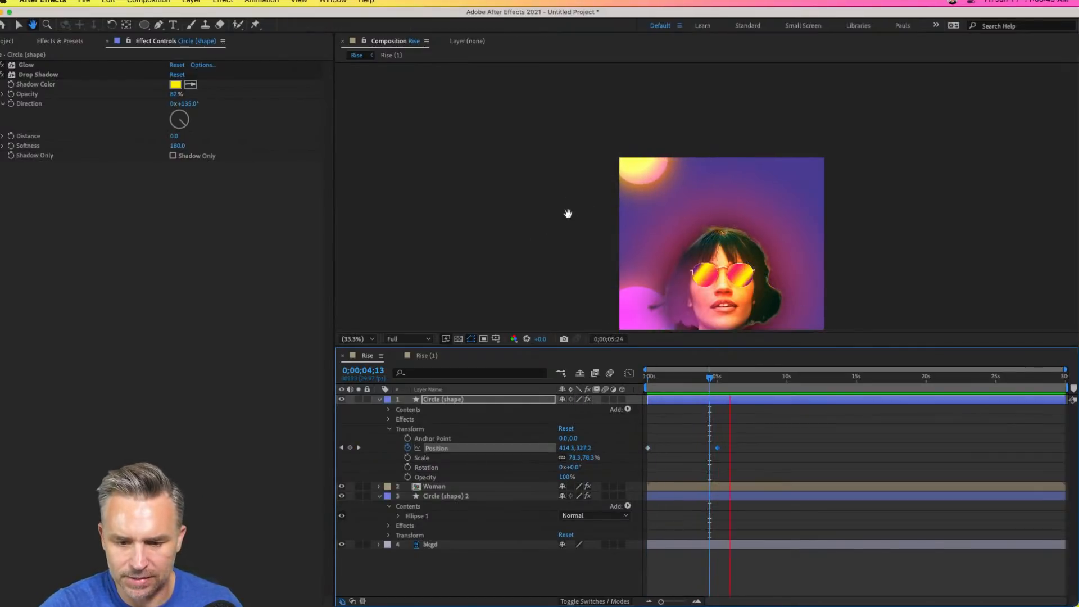
pyautogui.moveTo(568, 212); pyautogui.dragTo(567, 154)
pyautogui.press('space')
# Bend the yellow circle's motion path into an arc and move its 0;00;05;01 end point off the poster's left side to -27, 376.7.
pyautogui.moveTo(703, 380); pyautogui.dragTo(717, 380)
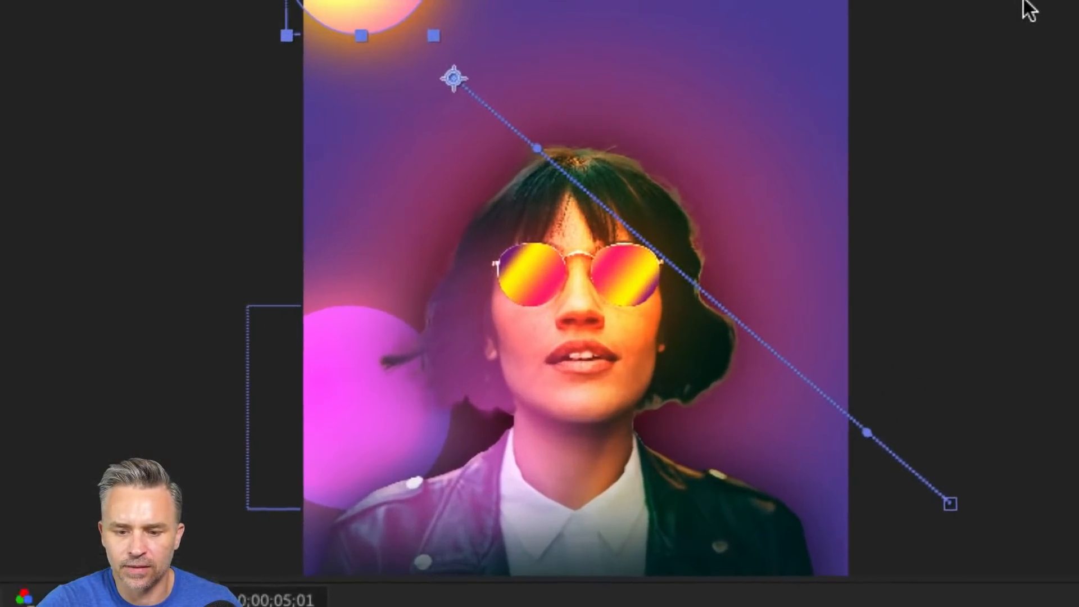
pyautogui.moveTo(513, 155); pyautogui.dragTo(776, 83)
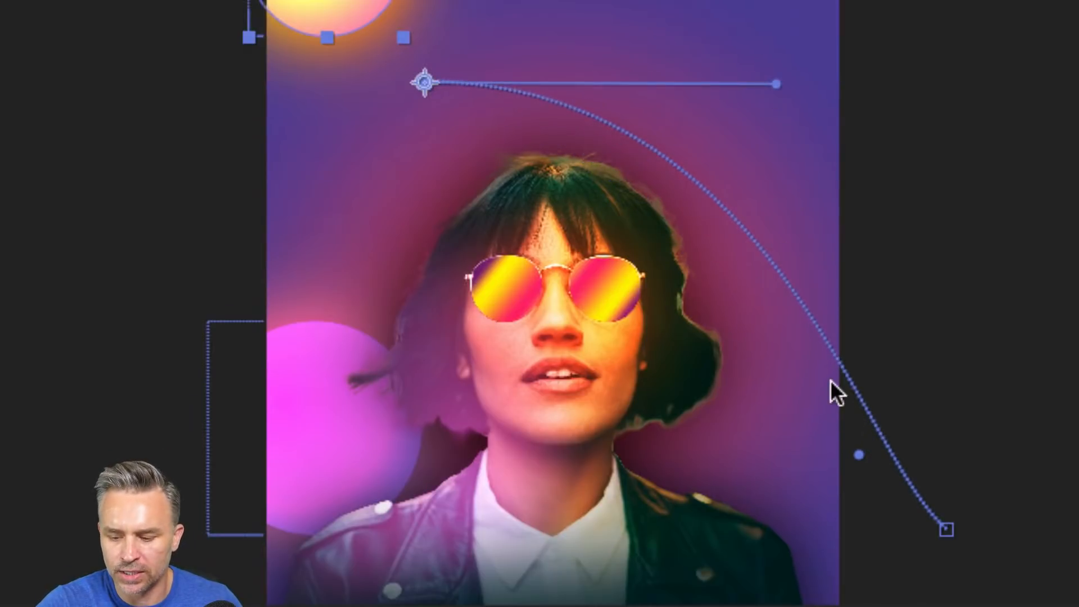
pyautogui.moveTo(858, 454); pyautogui.dragTo(915, 372)
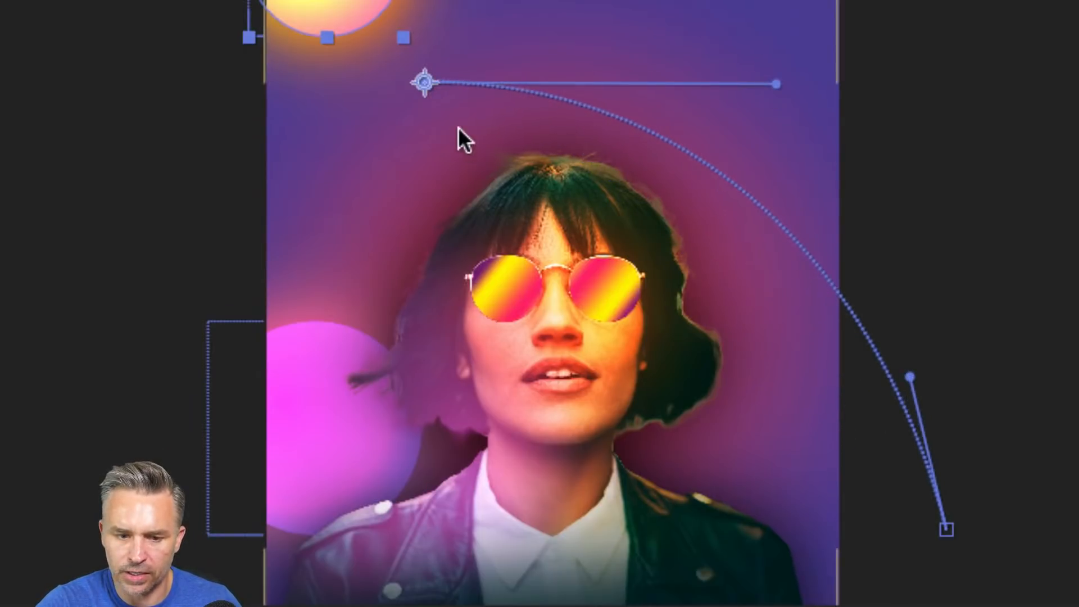
pyautogui.moveTo(423, 80); pyautogui.dragTo(252, 162)
pyautogui.moveTo(593, 163); pyautogui.dragTo(747, 56)
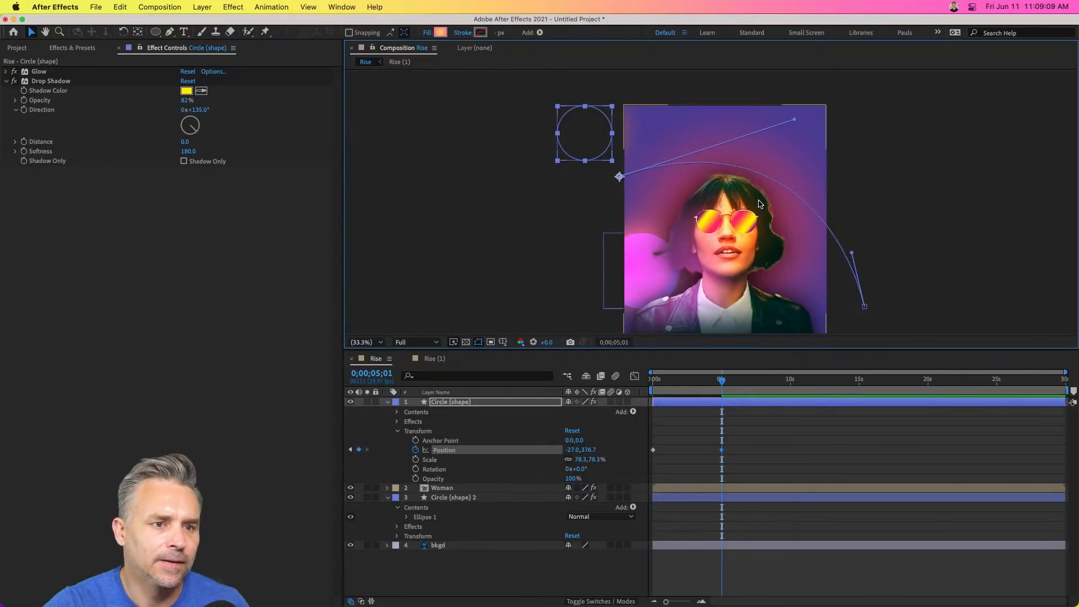
# Delete the yellow circle's Position keyframe at 0;00;05;01.
pyautogui.moveTo(702, 439); pyautogui.dragTo(735, 472)
pyautogui.press('Delete')
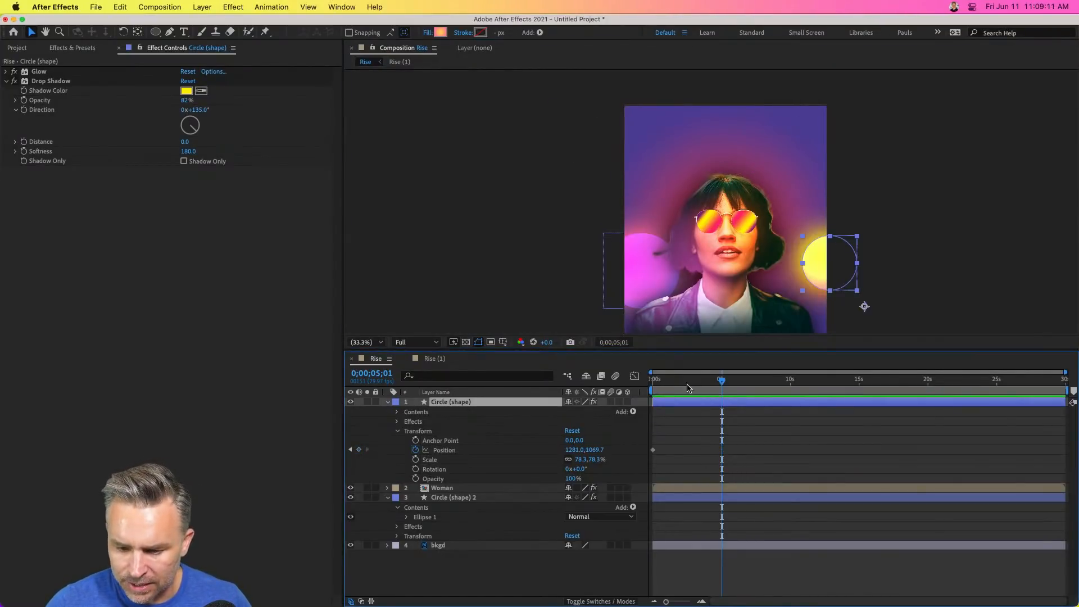
# At 0 seconds, move the yellow circle's anchor point to the circle's center with the Pan Behind tool.
pyautogui.press('Home')
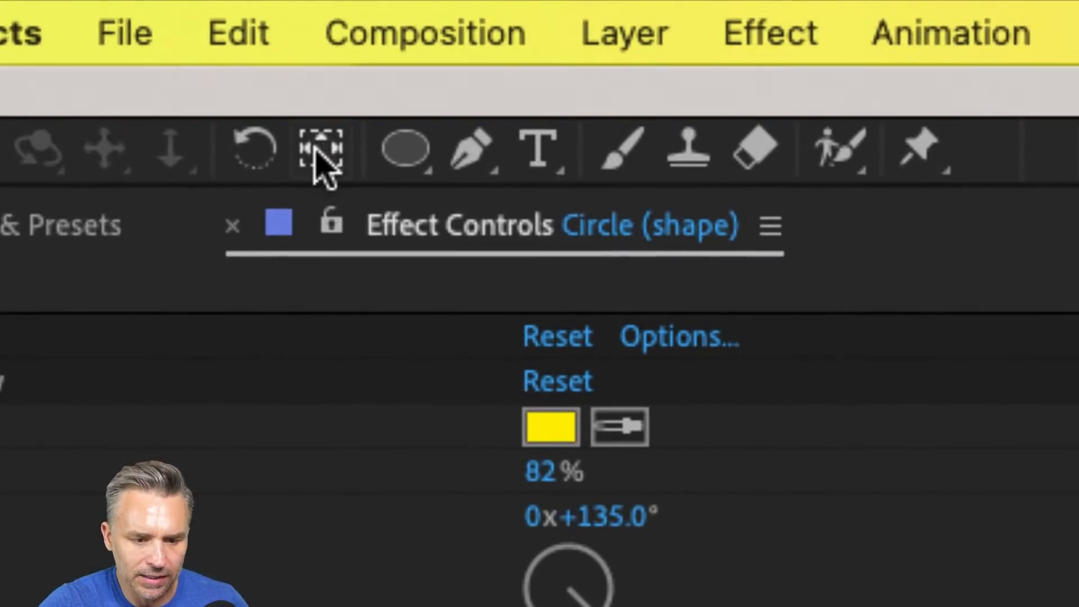
pyautogui.click(321, 158)
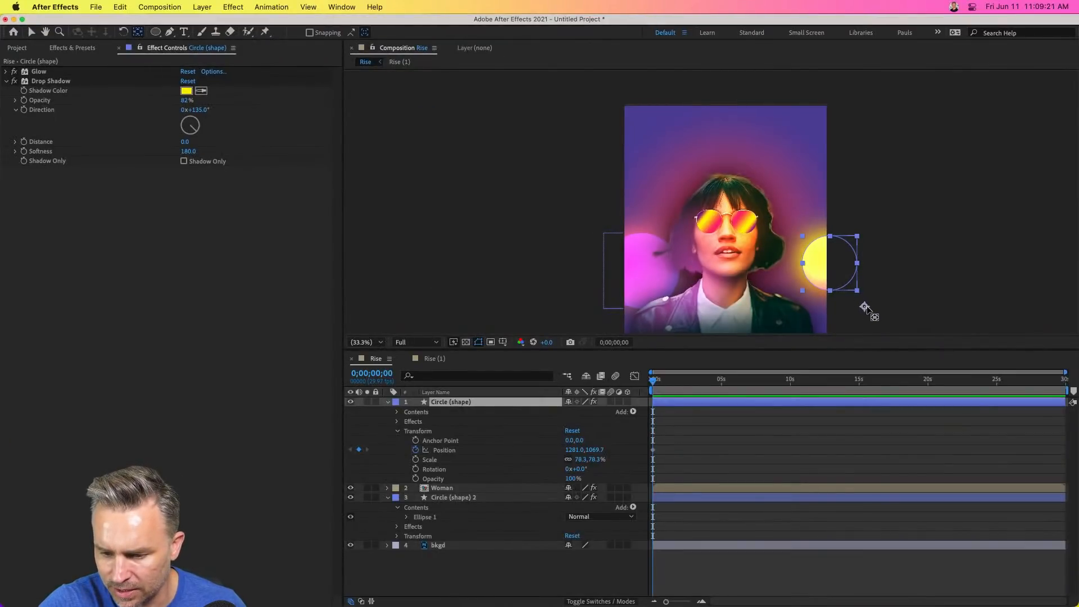
pyautogui.moveTo(864, 307); pyautogui.dragTo(828, 262)
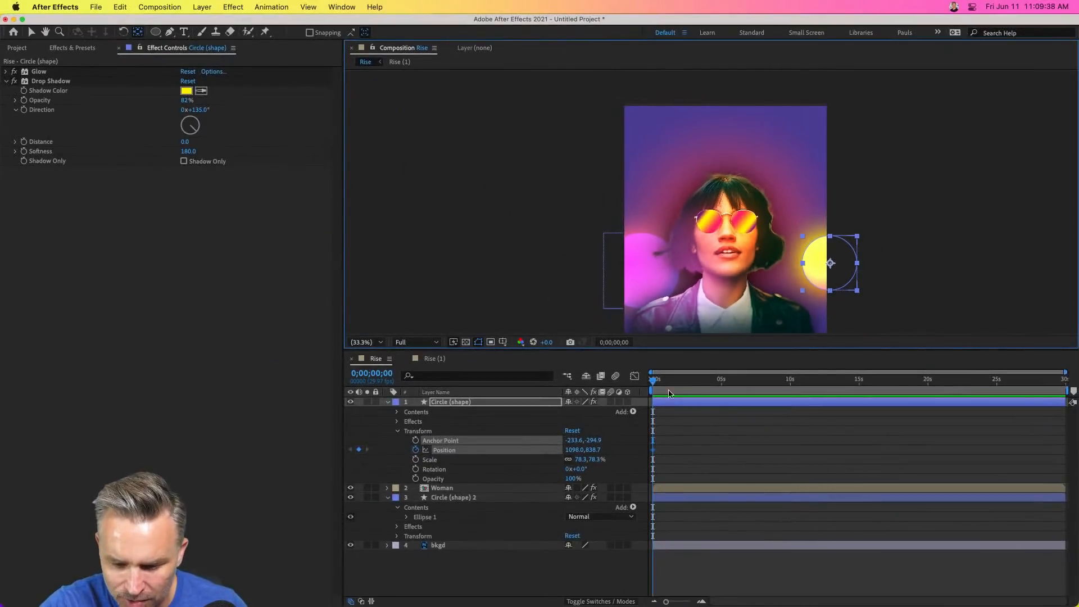
# At 0;00;04;29, move the yellow circle off the poster's upper-left corner to position -132, 88.7.
pyautogui.moveTo(695, 387); pyautogui.dragTo(722, 394)
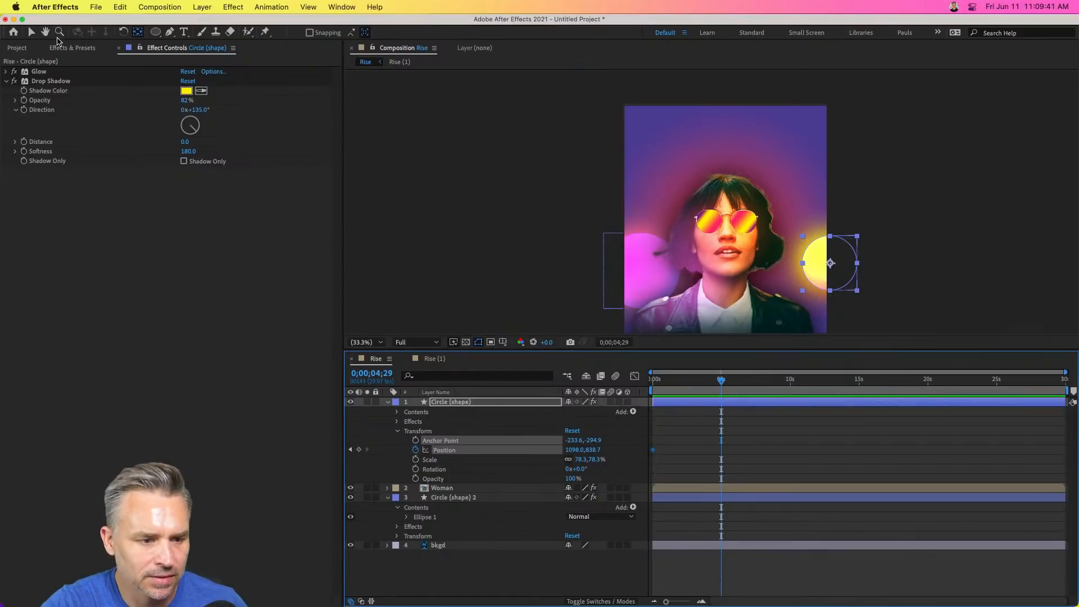
pyautogui.click(31, 32)
pyautogui.moveTo(821, 267); pyautogui.dragTo(590, 127)
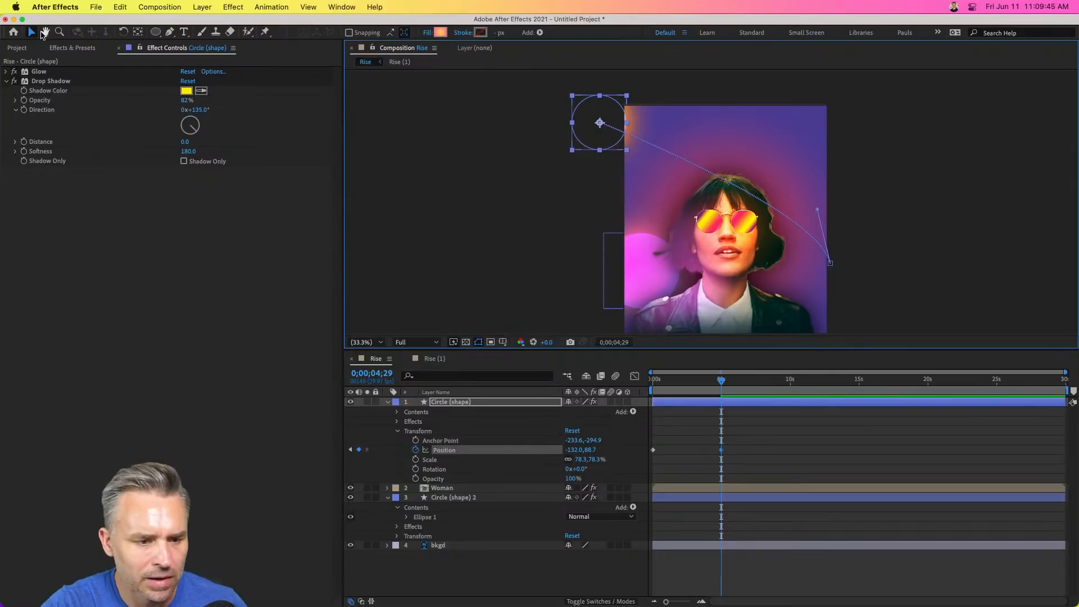
# With the Pen tool, pull a long handle from the motion path's end point toward the poster's top edge to form an arc.
pyautogui.click(172, 34)
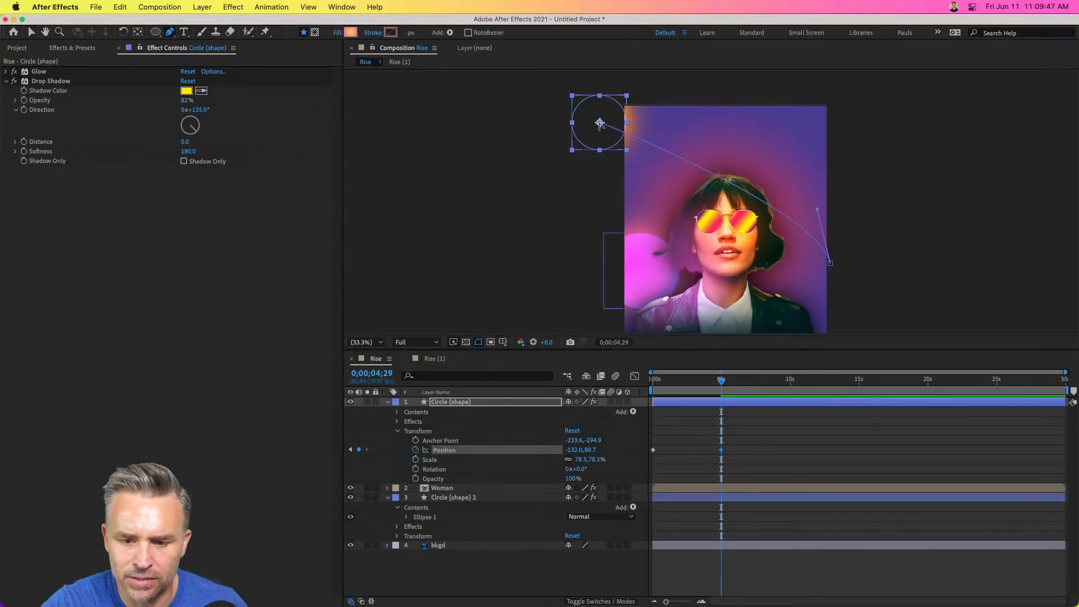
pyautogui.moveTo(600, 124); pyautogui.dragTo(769, 106)
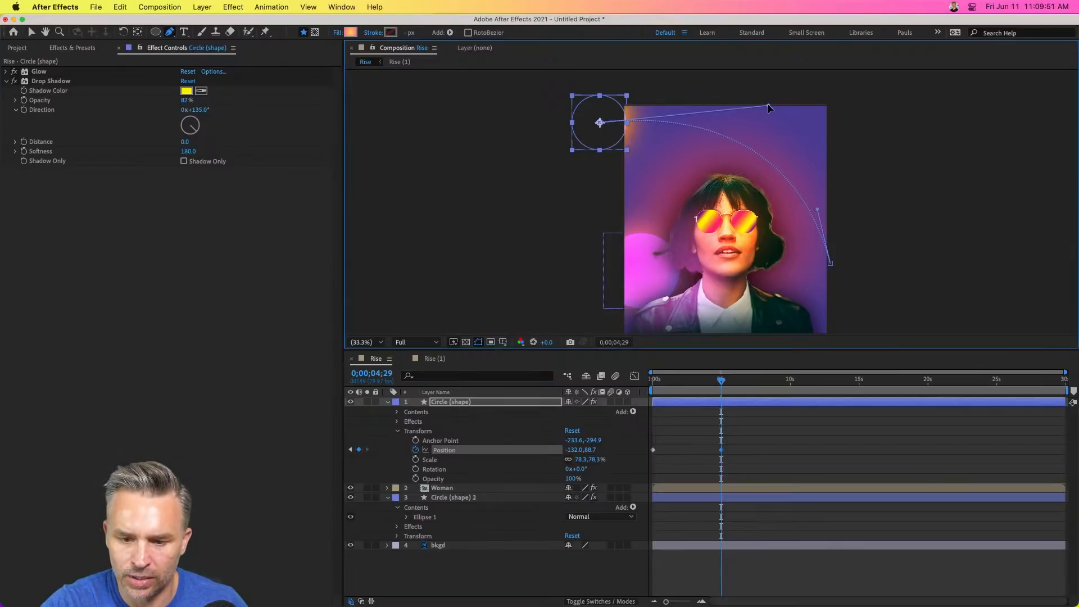
pyautogui.click(31, 33)
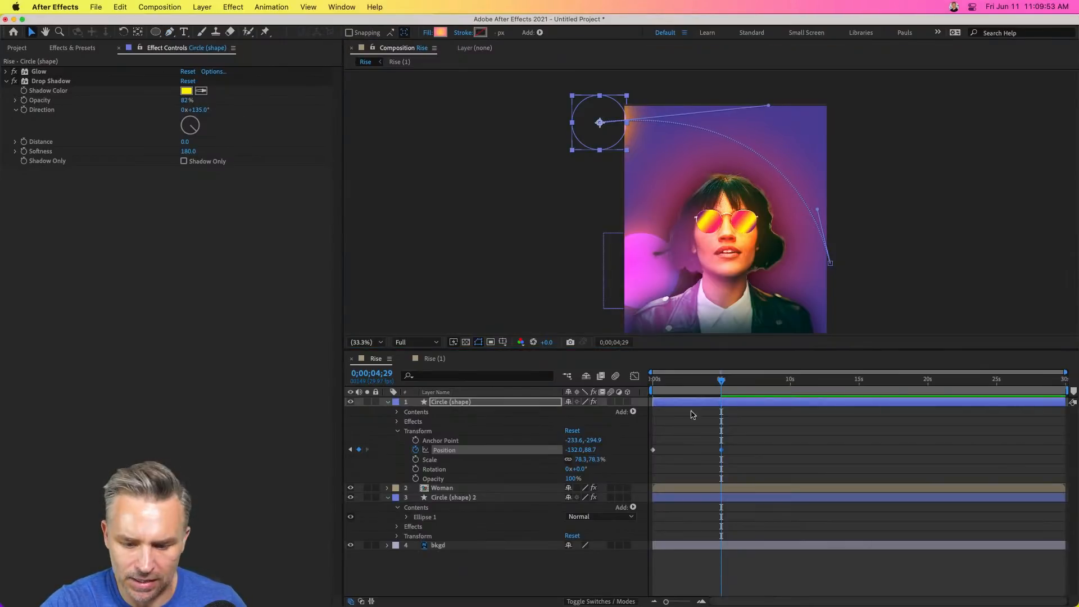
# Play back the yellow circle's arc motion twice from the start of the timeline.
pyautogui.press('Home')
pyautogui.press('space')
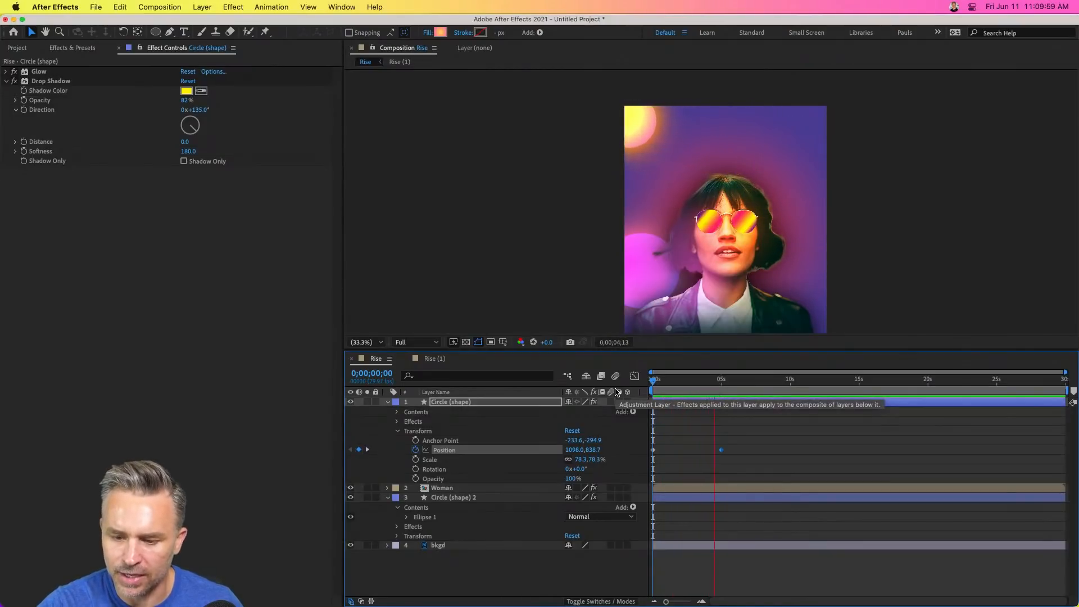
pyautogui.press('space')
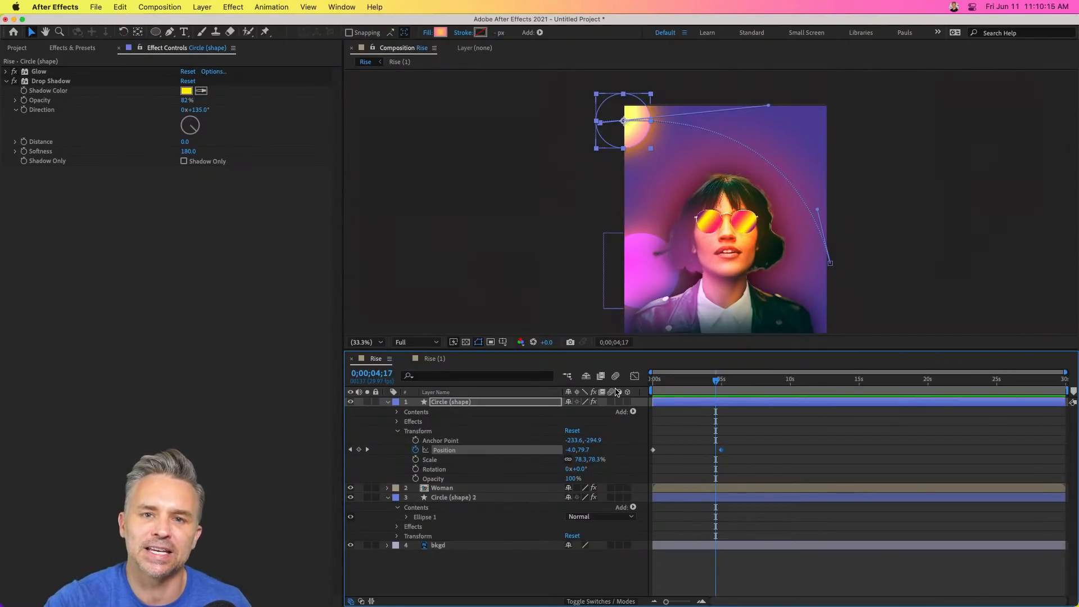
pyautogui.press('Home')
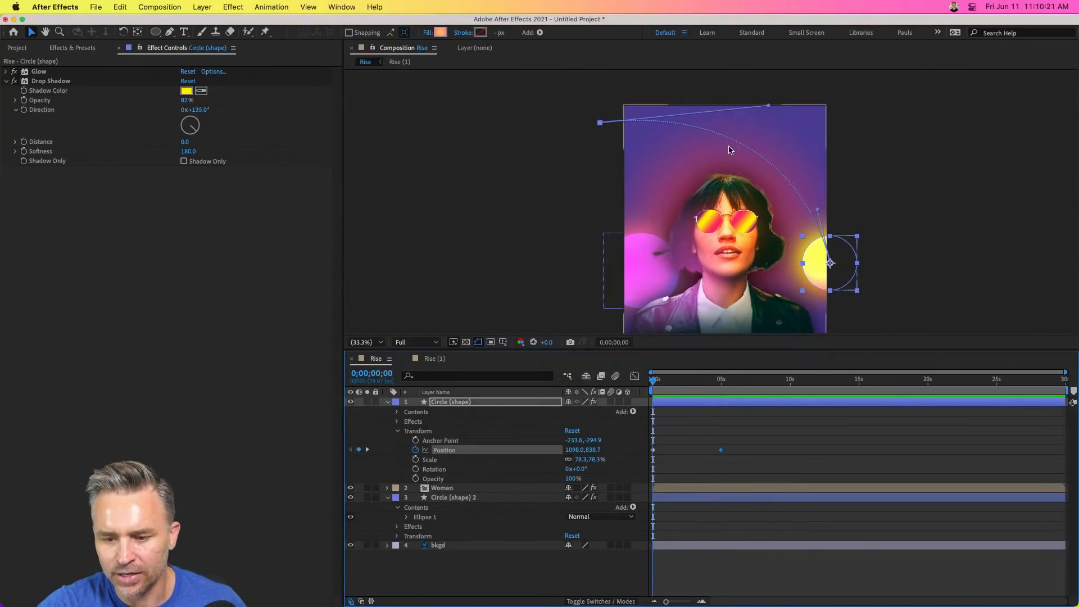
pyautogui.press('space')
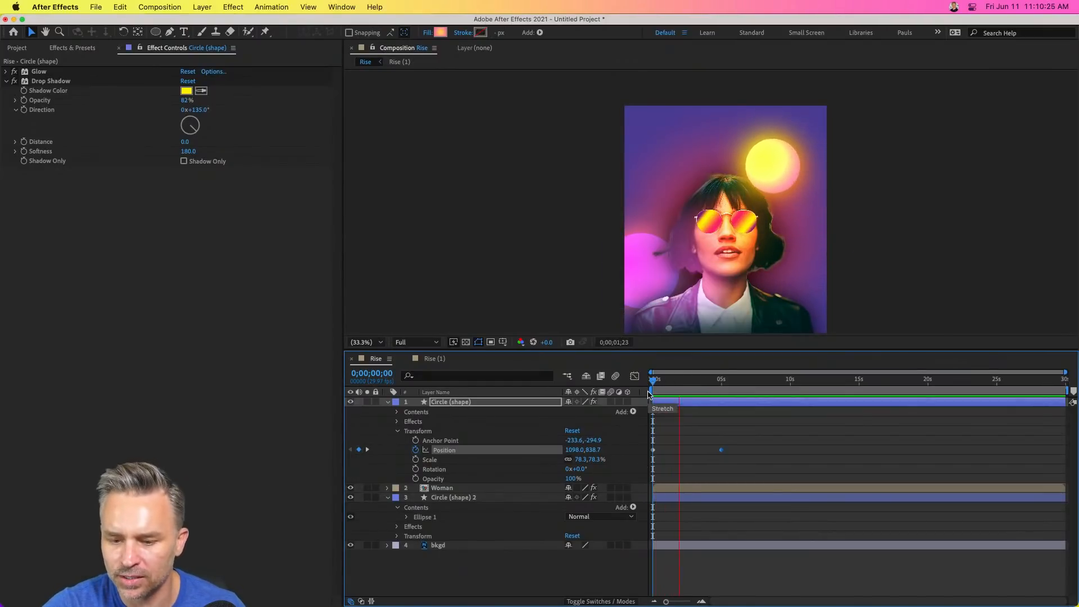
pyautogui.press('space')
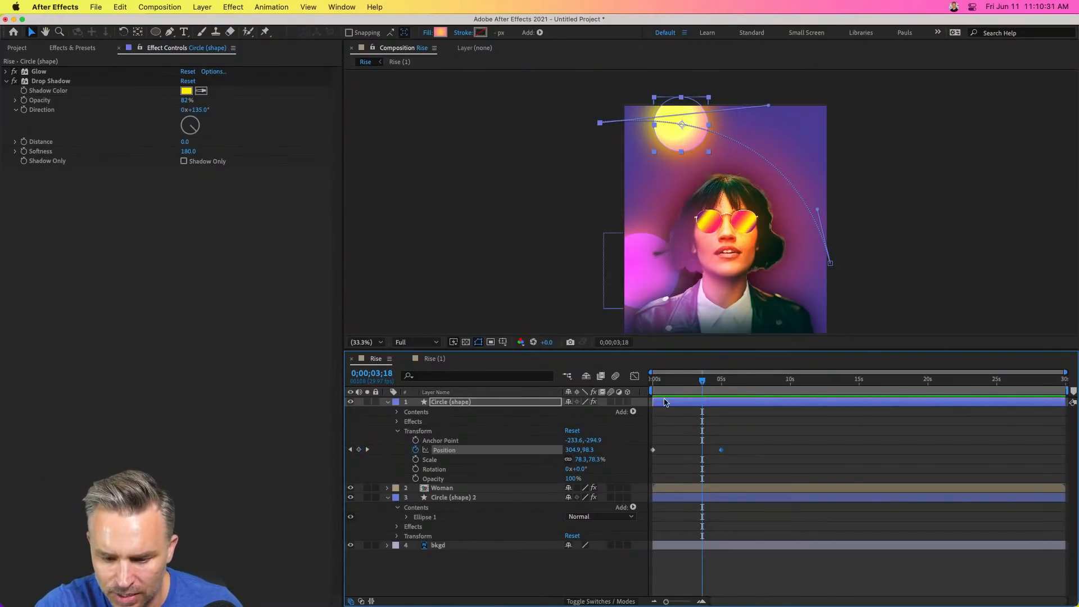
# Try shrinking the yellow circle to 42.3% scale and adding a Scale keyframe at 0 seconds.
pyautogui.press('Home')
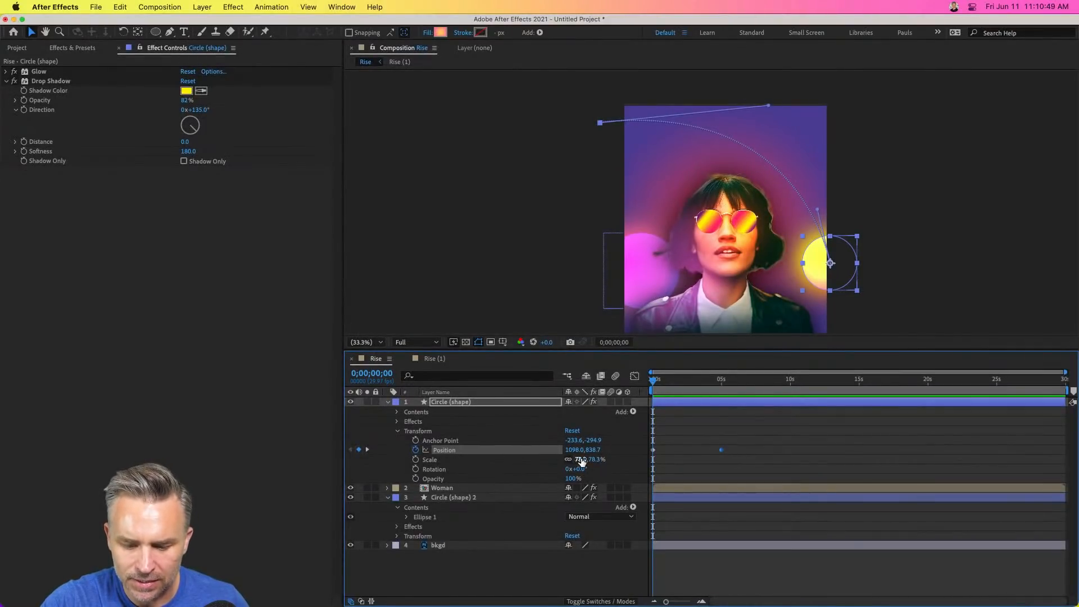
pyautogui.moveTo(584, 459); pyautogui.dragTo(563, 460)
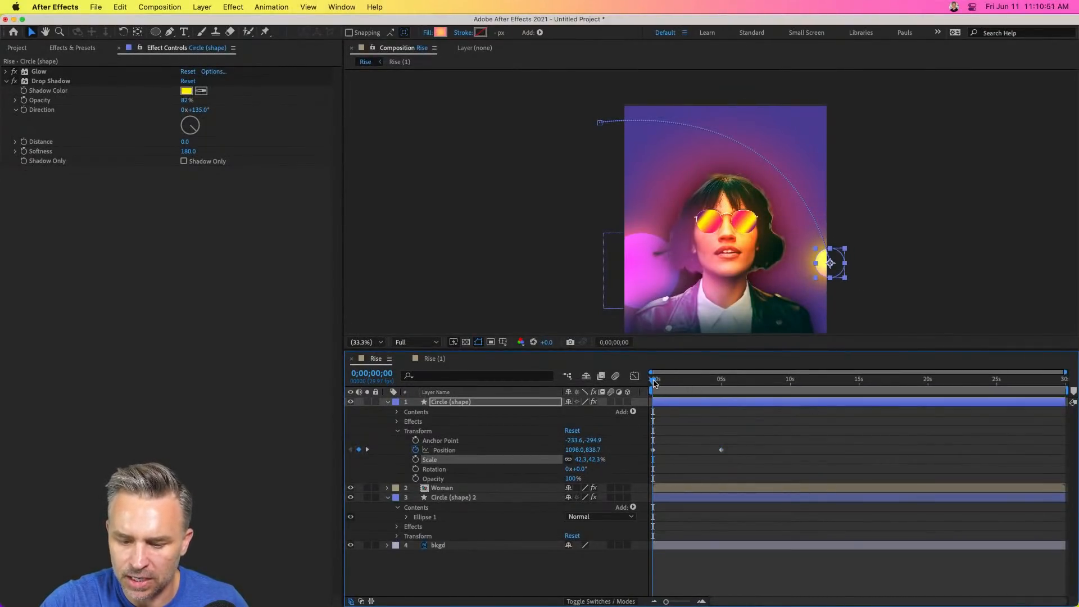
pyautogui.moveTo(657, 380); pyautogui.dragTo(721, 383)
pyautogui.press('Home')
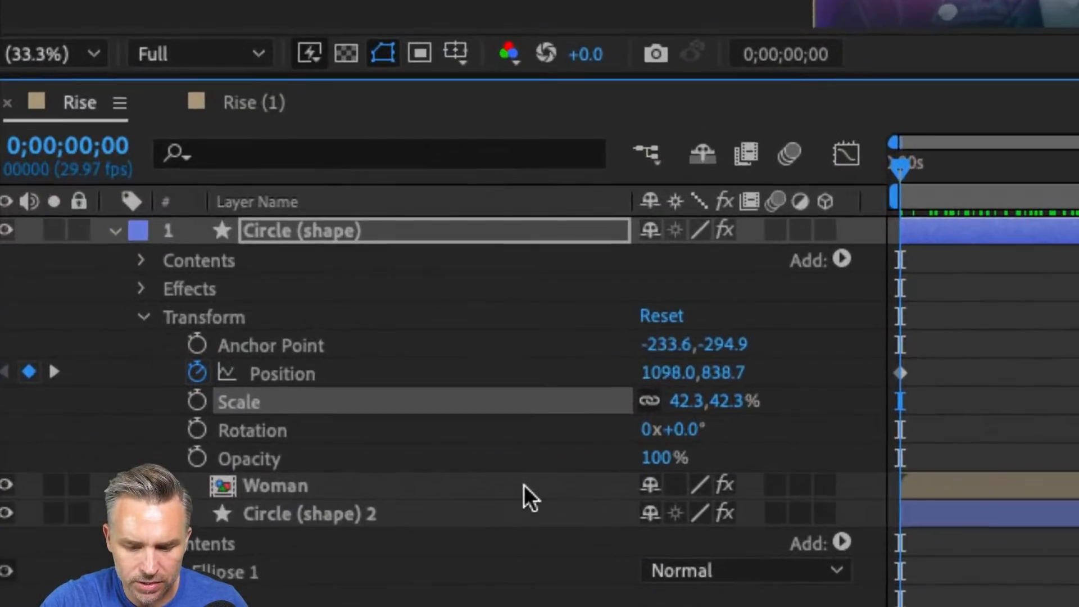
pyautogui.click(197, 402)
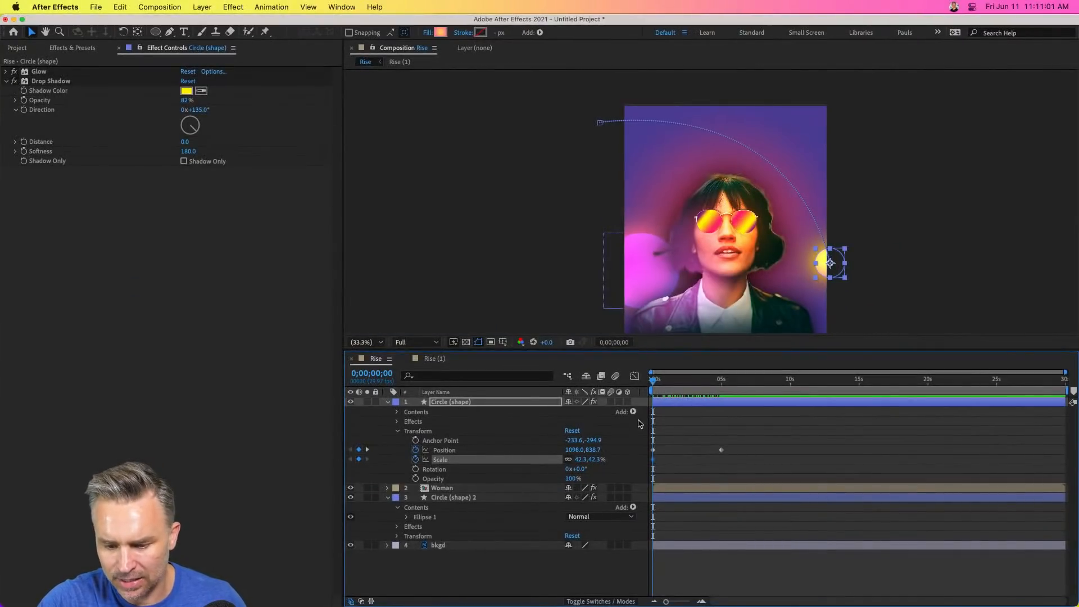
pyautogui.moveTo(653, 381); pyautogui.dragTo(637, 447)
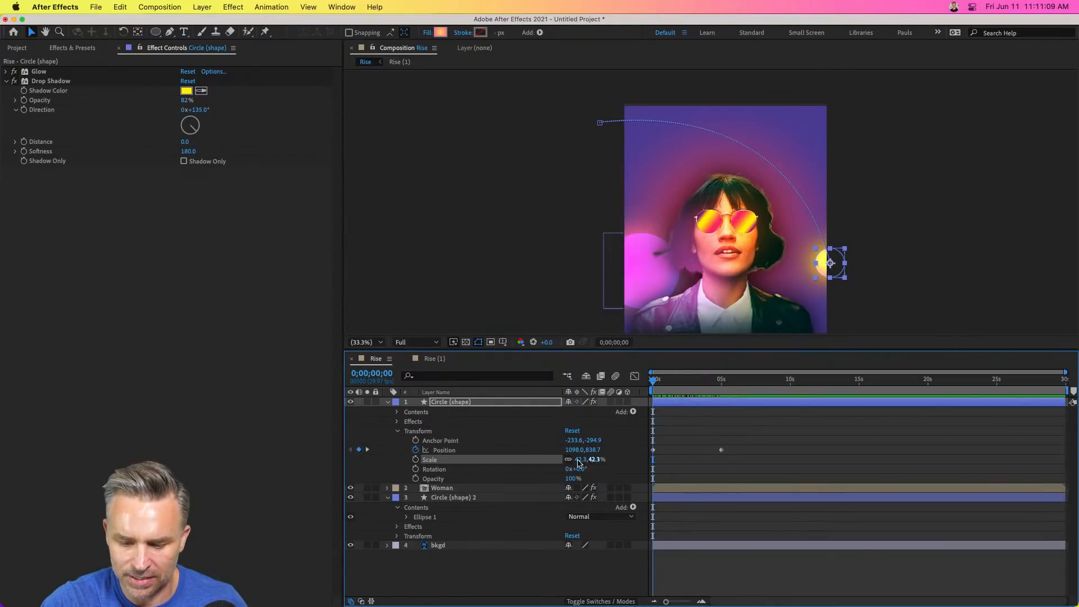
# Set the yellow circle's scale to 63.3% and move its 0;00;04;29 end point inside the poster to 129, 277.7.
pyautogui.moveTo(585, 462)
pyautogui.mouseDown()
pyautogui.moveTo(604, 461)
pyautogui.moveTo(592, 461)
pyautogui.mouseUp()
pyautogui.click(600, 123)
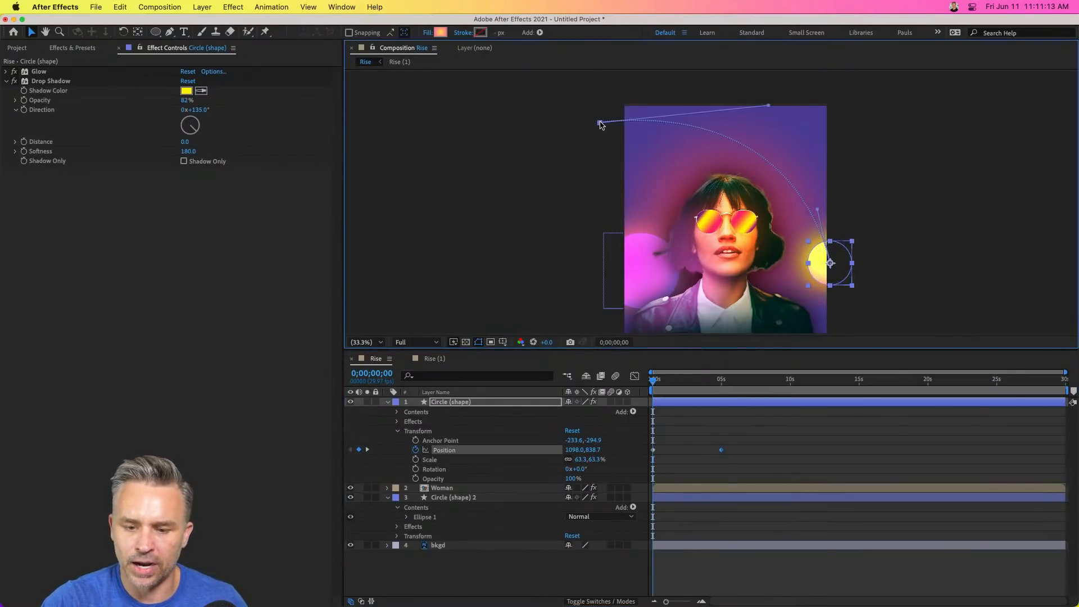
pyautogui.press('k')
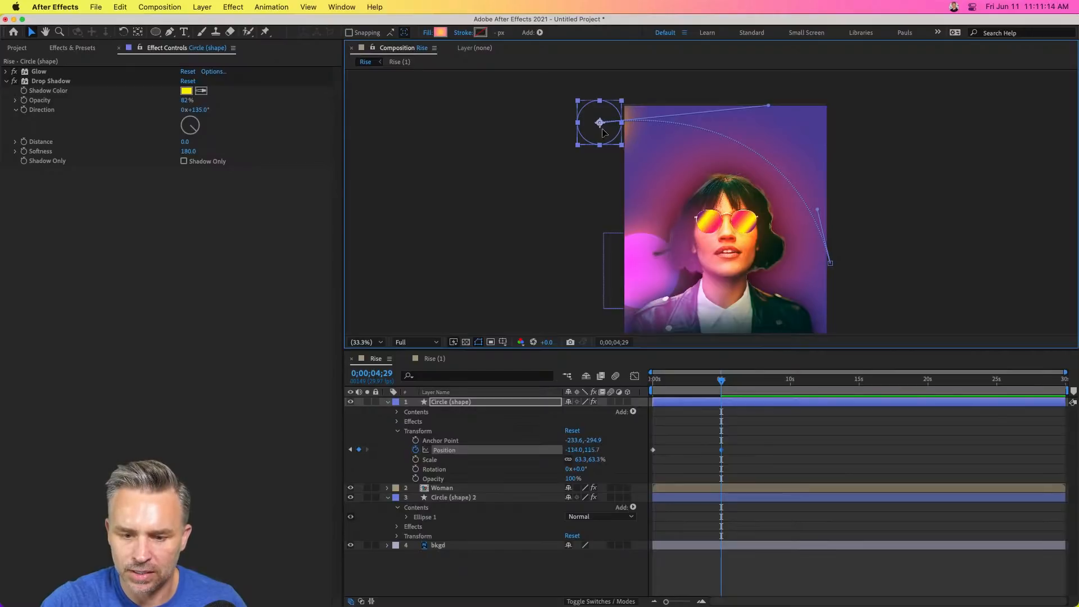
pyautogui.moveTo(603, 133); pyautogui.dragTo(648, 161)
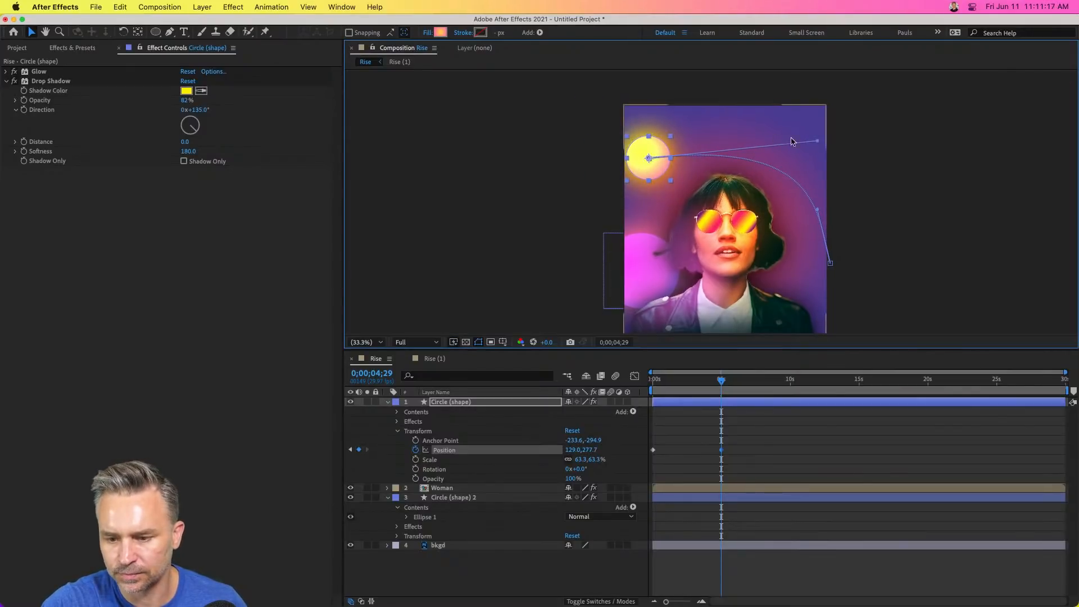
# Shorten and raise the path's end handle, move its start point inside the poster to 993, 841.7, and angle the start handle outward.
pyautogui.moveTo(817, 140); pyautogui.dragTo(739, 145)
pyautogui.moveTo(760, 141); pyautogui.dragTo(699, 123)
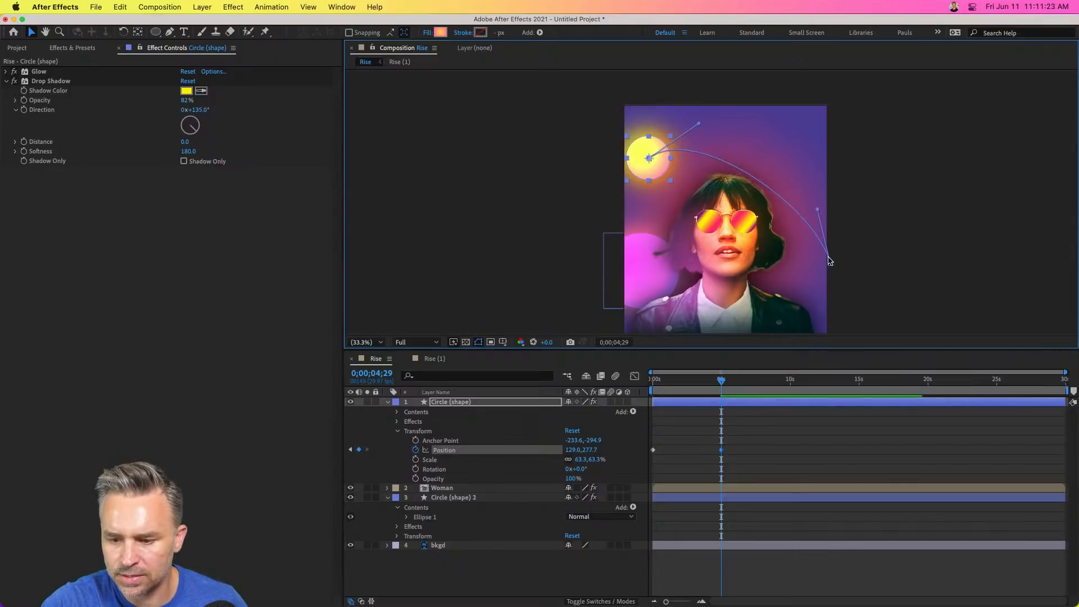
pyautogui.moveTo(830, 263); pyautogui.dragTo(811, 266)
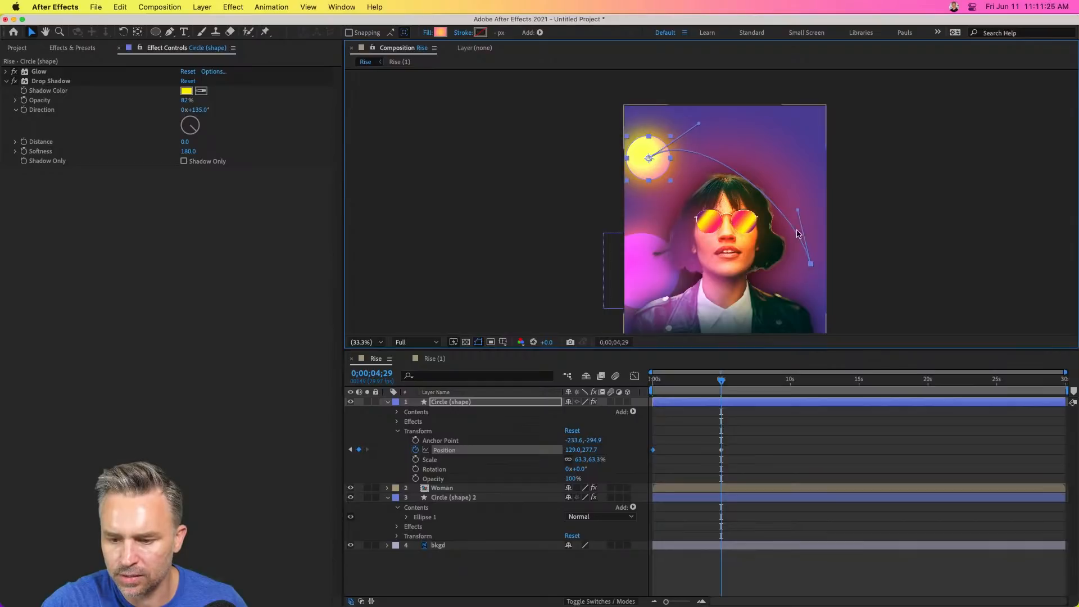
pyautogui.moveTo(799, 212); pyautogui.dragTo(826, 207)
# Preview the yellow circle's reshaped motion from 0 seconds to 0;00;04;29.
pyautogui.press('space')
pyautogui.moveTo(720, 381); pyautogui.dragTo(533, 387)
pyautogui.press('space')
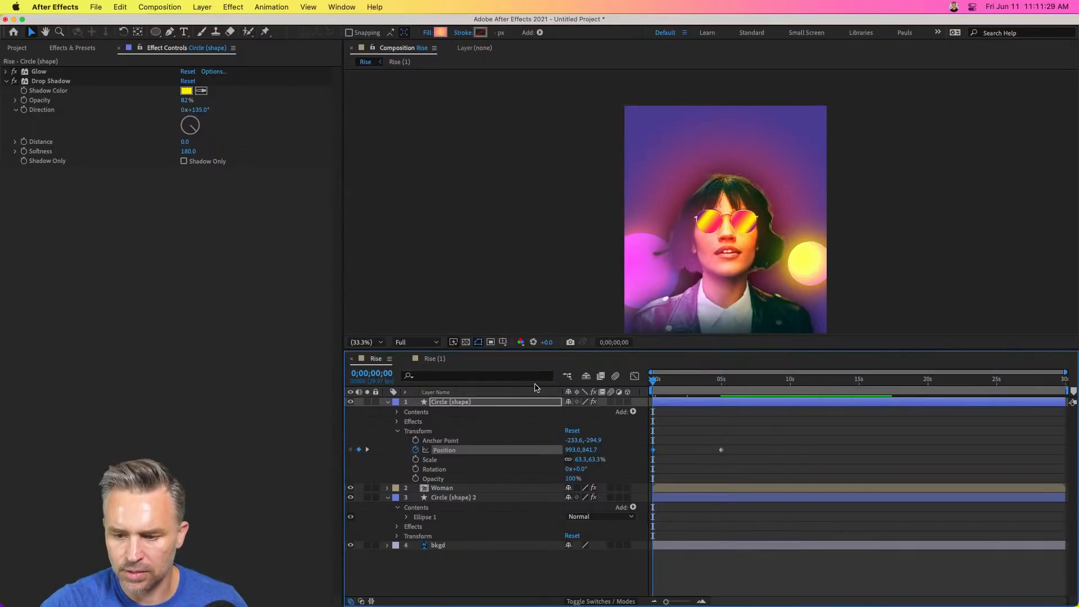
pyautogui.press('space')
pyautogui.moveTo(672, 383); pyautogui.dragTo(712, 387)
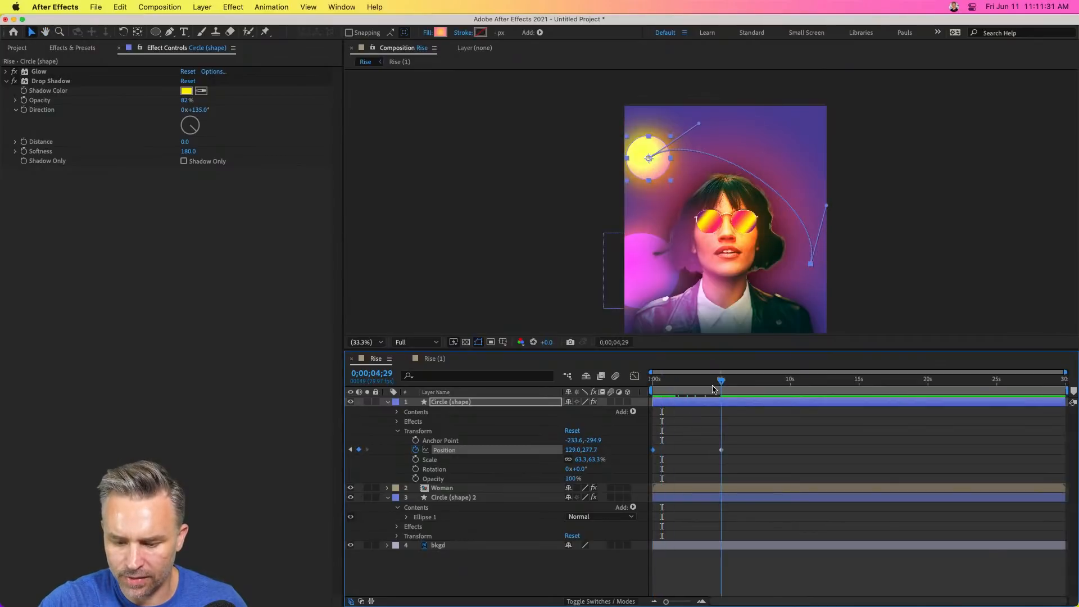
# Adjust both motion path handles so the arc runs close over the woman's head, with the end handle horizontal.
pyautogui.moveTo(827, 206); pyautogui.dragTo(780, 214)
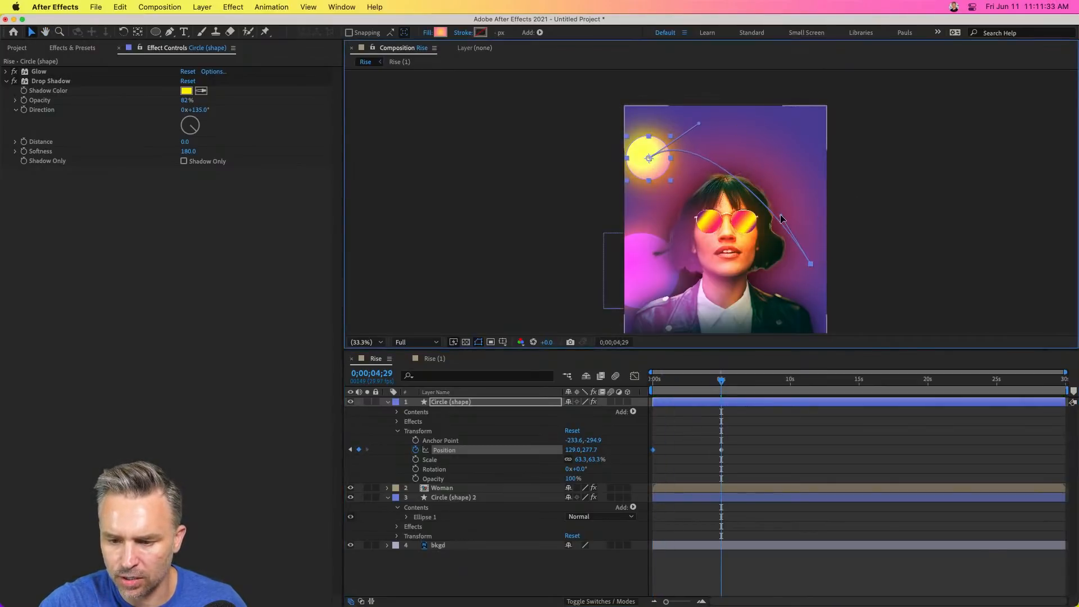
pyautogui.moveTo(699, 123); pyautogui.dragTo(725, 170)
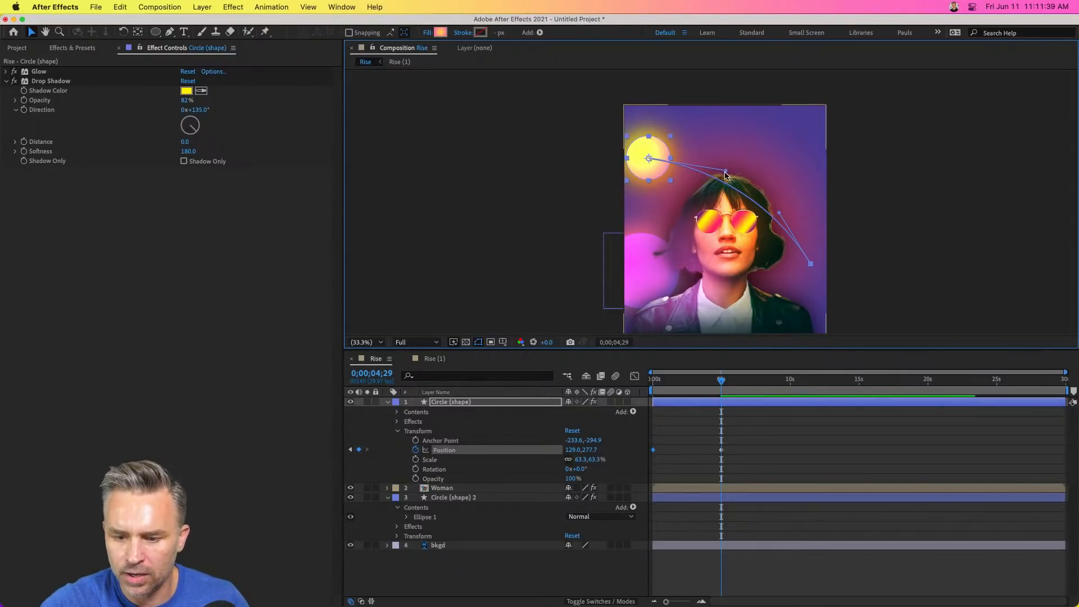
pyautogui.moveTo(725, 170); pyautogui.dragTo(730, 158)
# Return to 0 seconds and move the Circle (shape) layer below the Woman layer.
pyautogui.press('space')
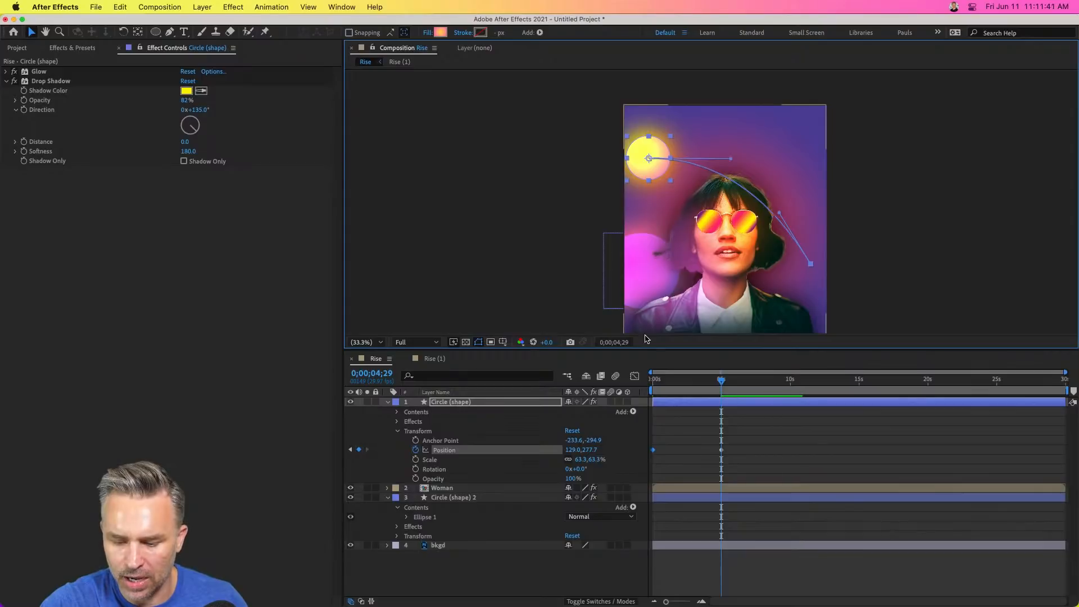
pyautogui.click(652, 381)
pyautogui.moveTo(651, 385)
pyautogui.mouseDown()
pyautogui.moveTo(775, 382)
pyautogui.moveTo(652, 382)
pyautogui.mouseUp()
pyautogui.moveTo(444, 402); pyautogui.dragTo(440, 493)
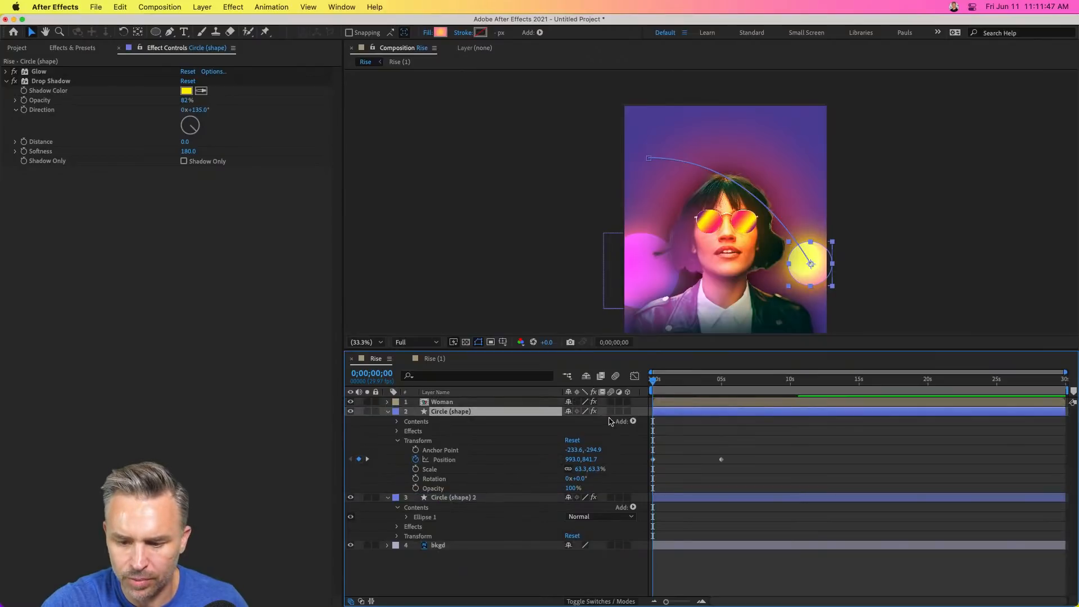
# At 0;00;04;29, shift the yellow circle's end position slightly down and inward to 165, 304.7.
pyautogui.moveTo(653, 381); pyautogui.dragTo(722, 387)
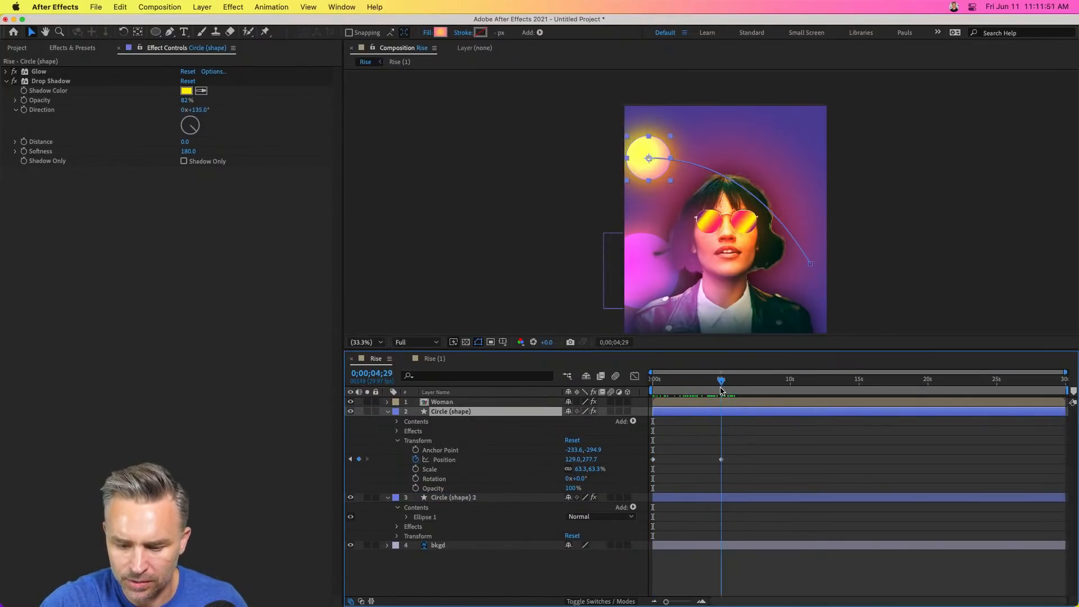
pyautogui.click(646, 162)
pyautogui.moveTo(646, 162); pyautogui.dragTo(648, 165)
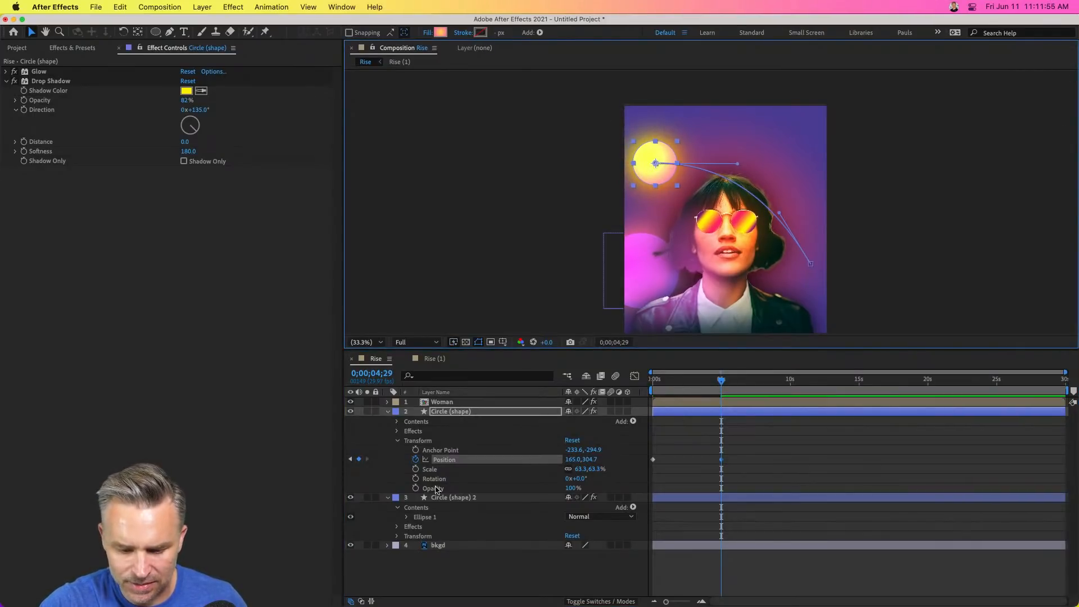
# Add Scale keyframes of 63.3% for the yellow circle at 0;00;04;29 and at 0 seconds.
pyautogui.click(416, 468)
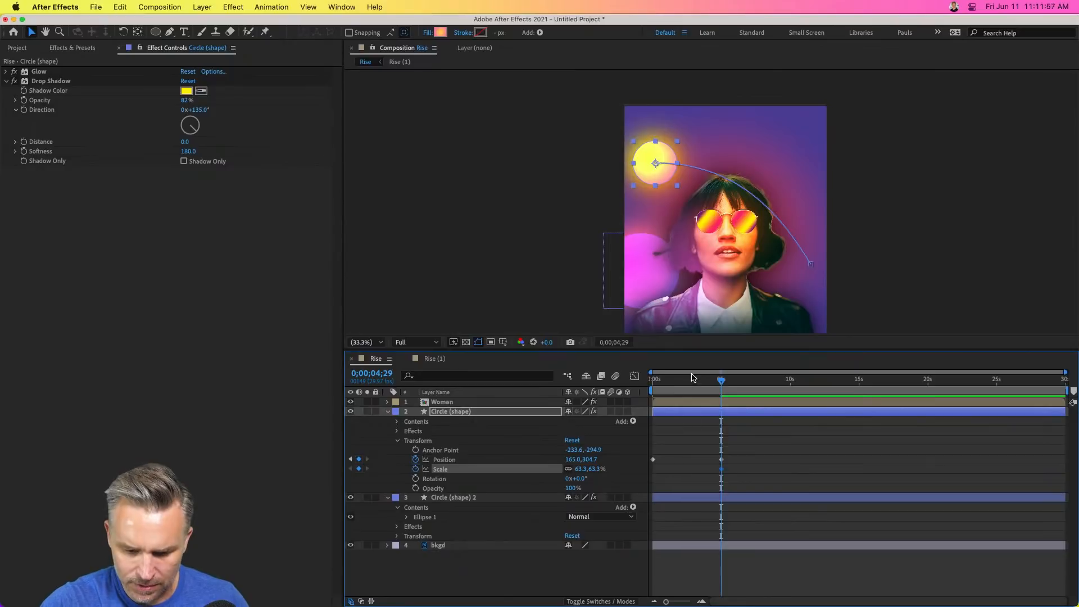
pyautogui.moveTo(680, 382); pyautogui.dragTo(651, 381)
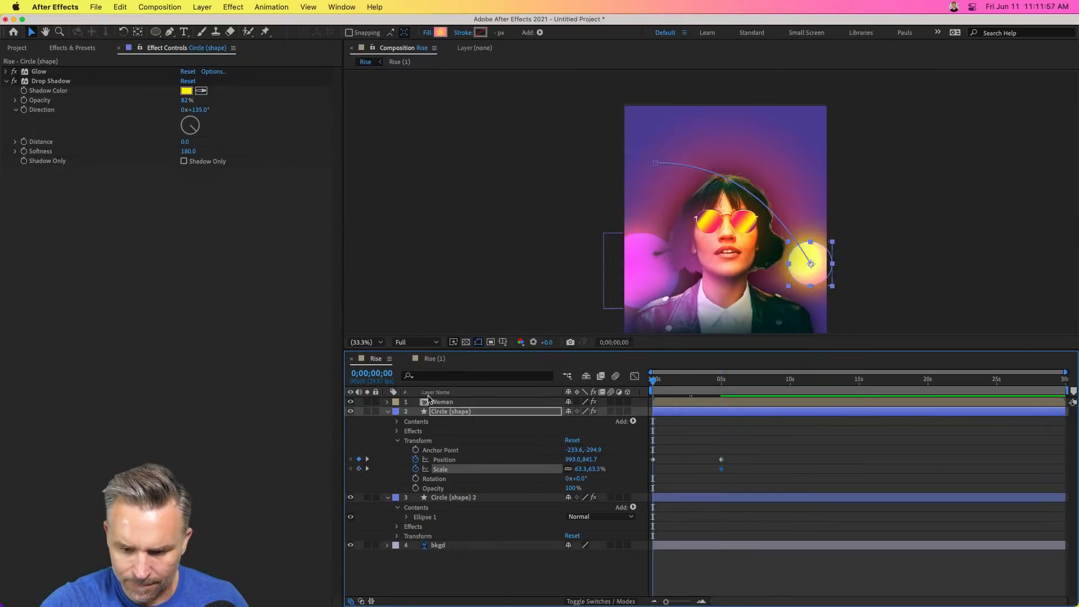
pyautogui.click(359, 469)
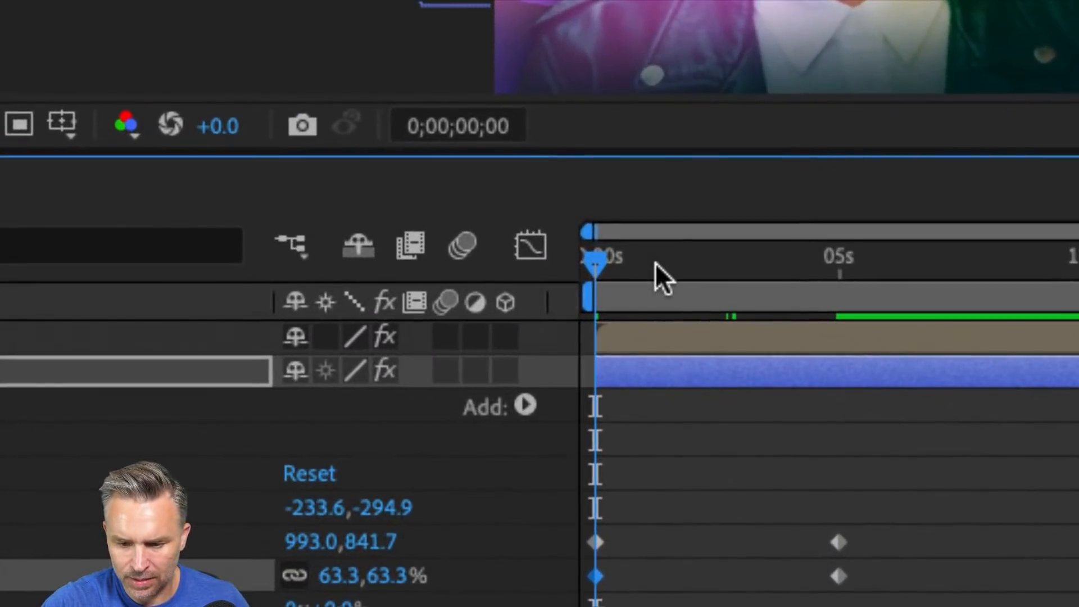
# At 0;00;02;21, shrink the yellow circle to about half its size and nudge it up and to the right behind the woman's head.
pyautogui.moveTo(656, 262); pyautogui.dragTo(725, 271)
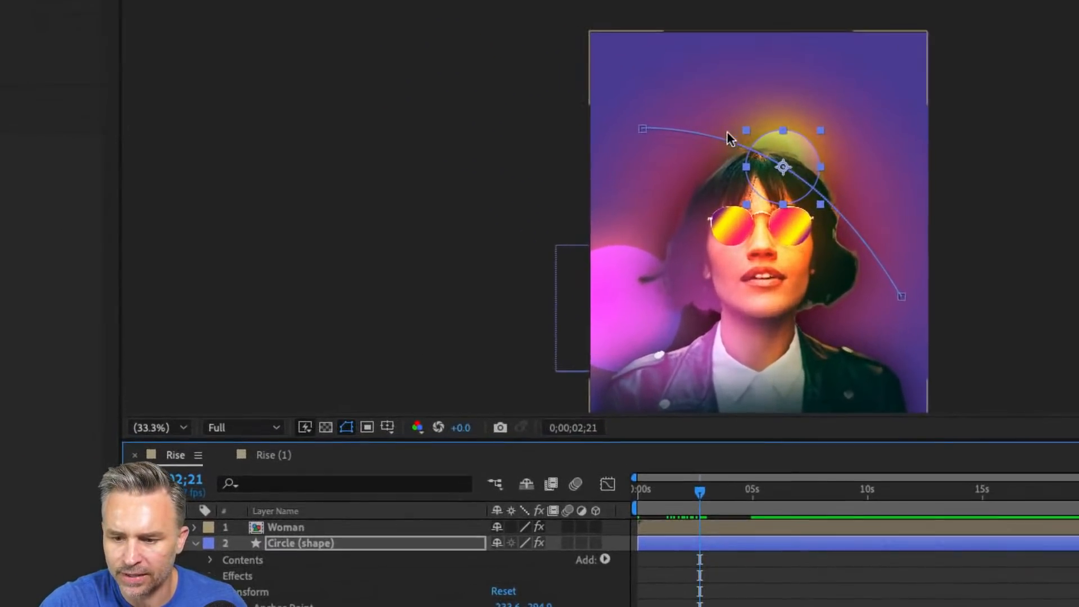
pyautogui.moveTo(746, 130); pyautogui.dragTo(763, 149)
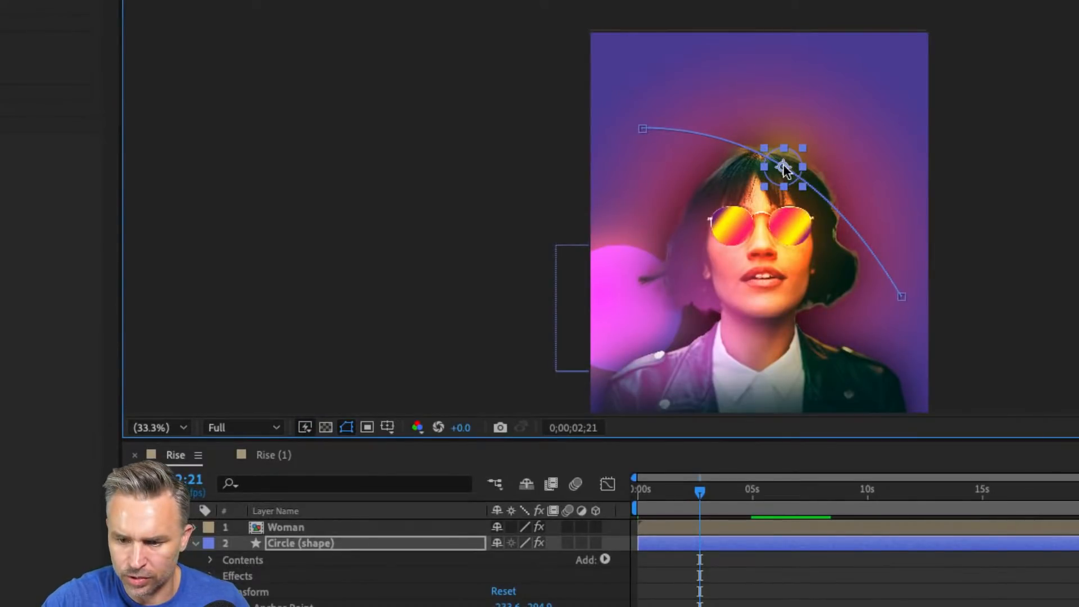
pyautogui.hotkey('shift', 'Right')
pyautogui.hotkey('shift', 'Up')
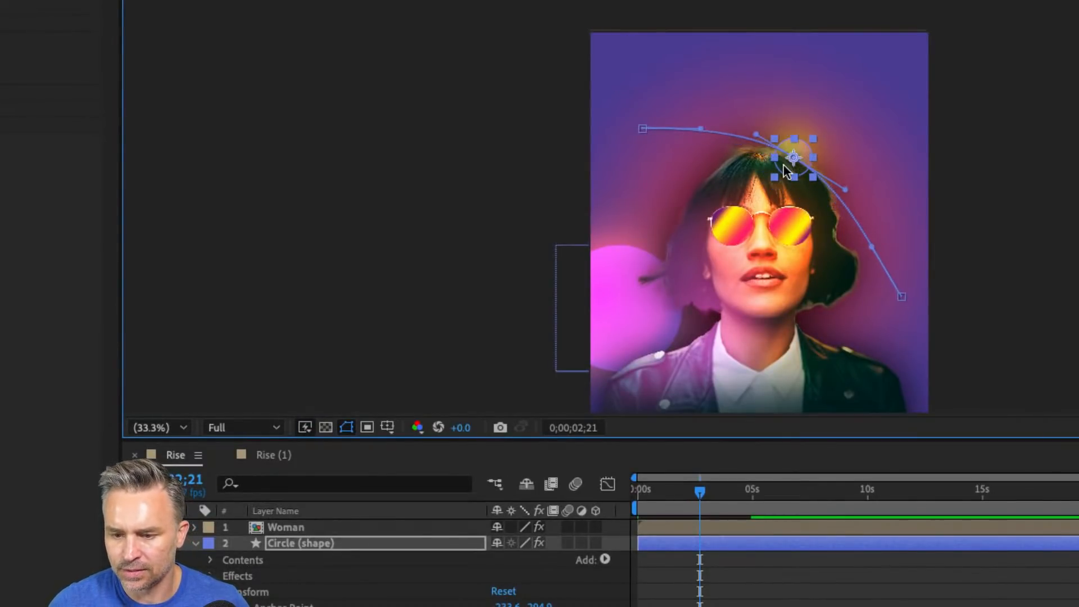
pyautogui.press('Right')
pyautogui.press('Right')
pyautogui.press('Right')
pyautogui.press('Right')
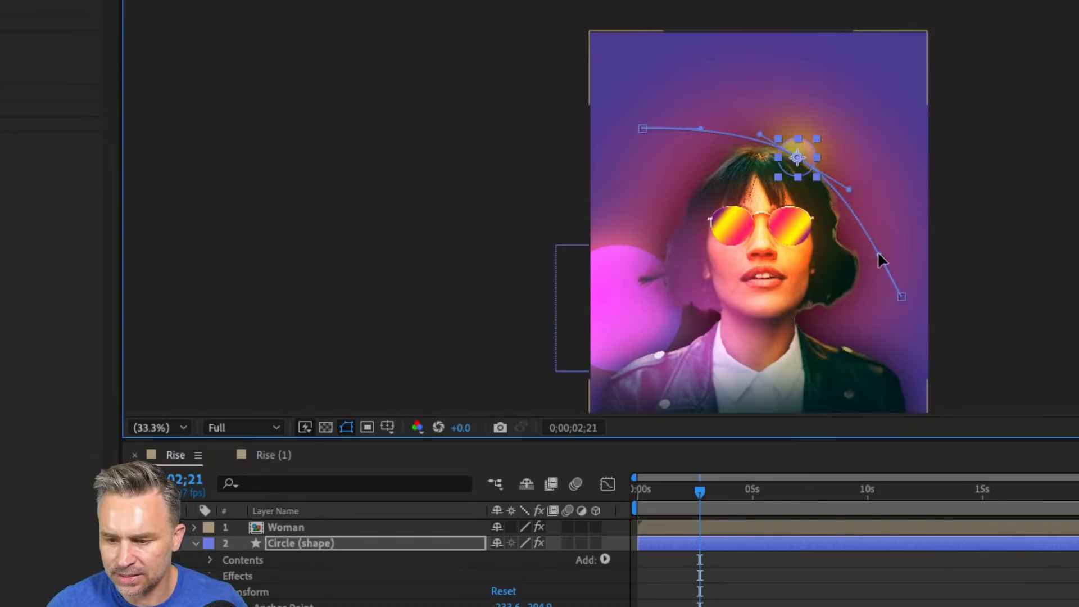
# Adjust the curve handle at the end point of the yellow circle's motion path and preview the animation.
pyautogui.moveTo(699, 127); pyautogui.dragTo(687, 127)
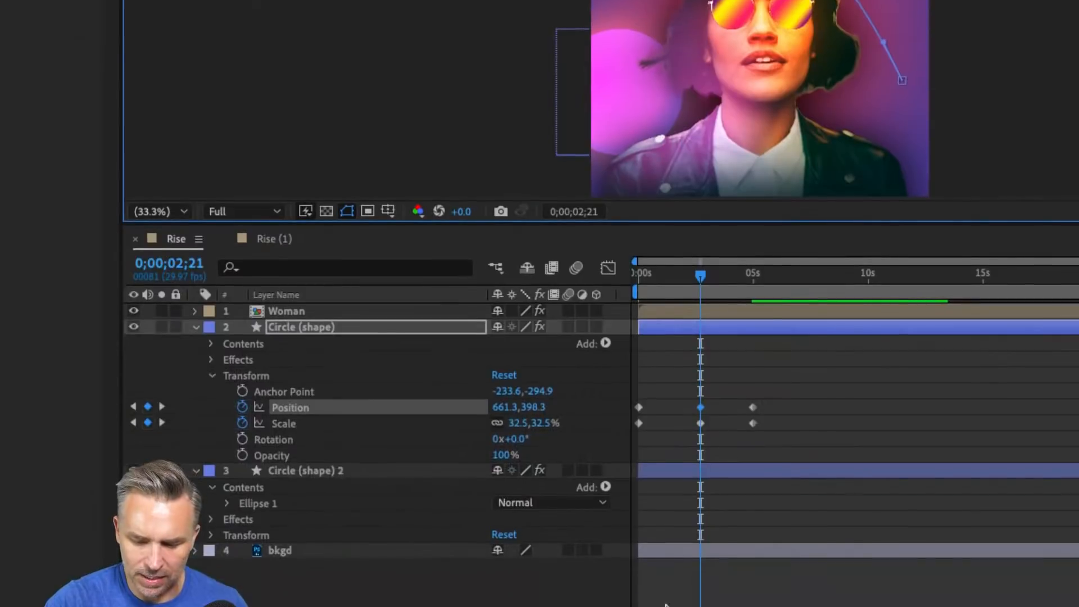
pyautogui.click(698, 424)
pyautogui.moveTo(689, 393); pyautogui.dragTo(710, 408)
pyautogui.click(700, 423)
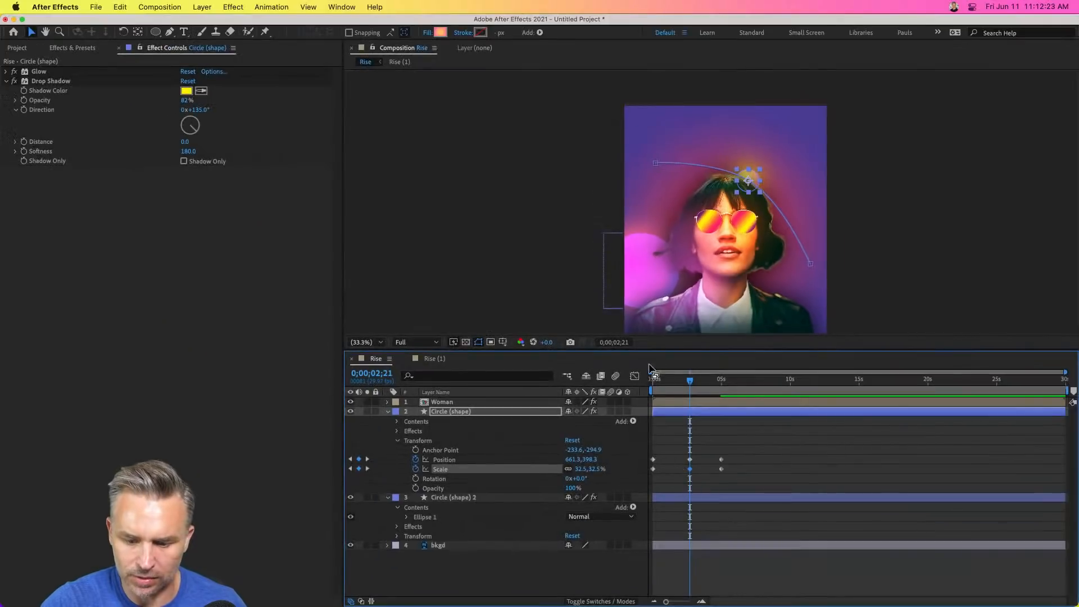
pyautogui.press('space')
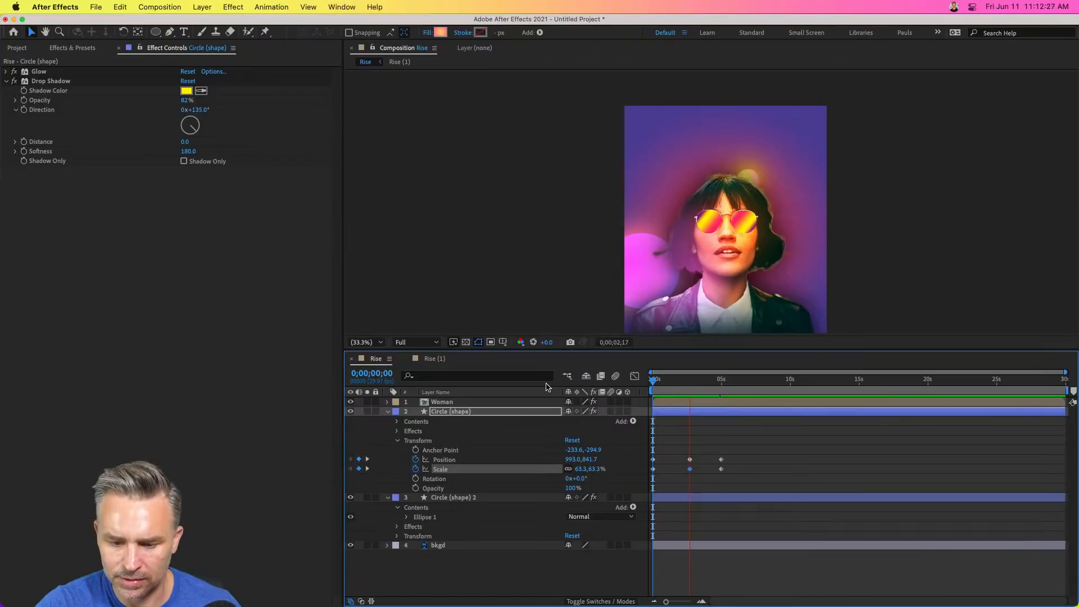
pyautogui.press('space')
# Turn off the Glow effect on the Woman layer and collapse the Woman and Circle (shape) 2 layers.
pyautogui.click(437, 500)
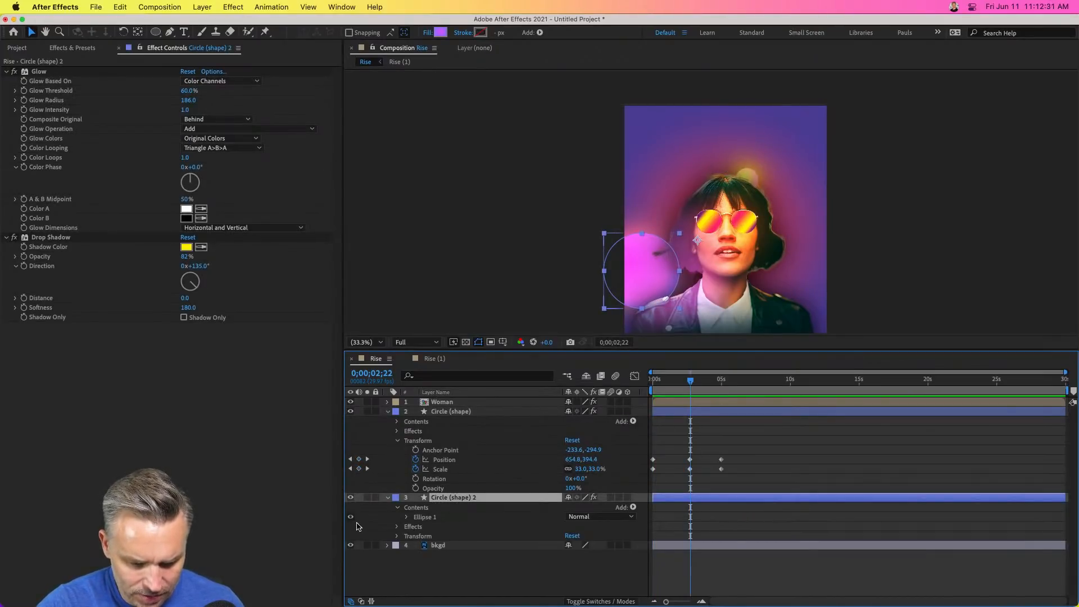
pyautogui.click(388, 402)
pyautogui.click(349, 421)
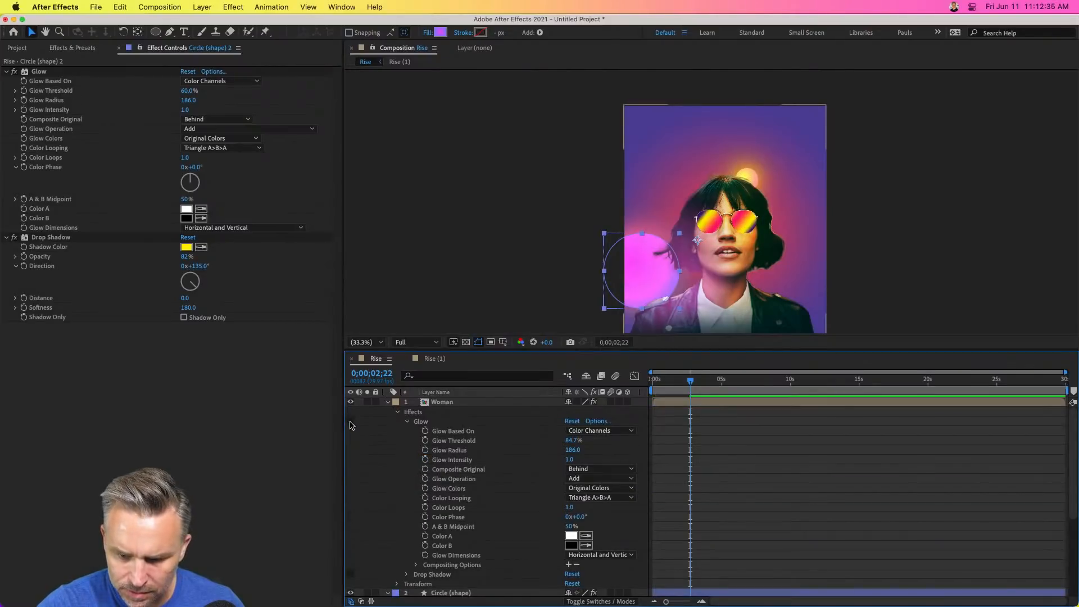
pyautogui.click(387, 402)
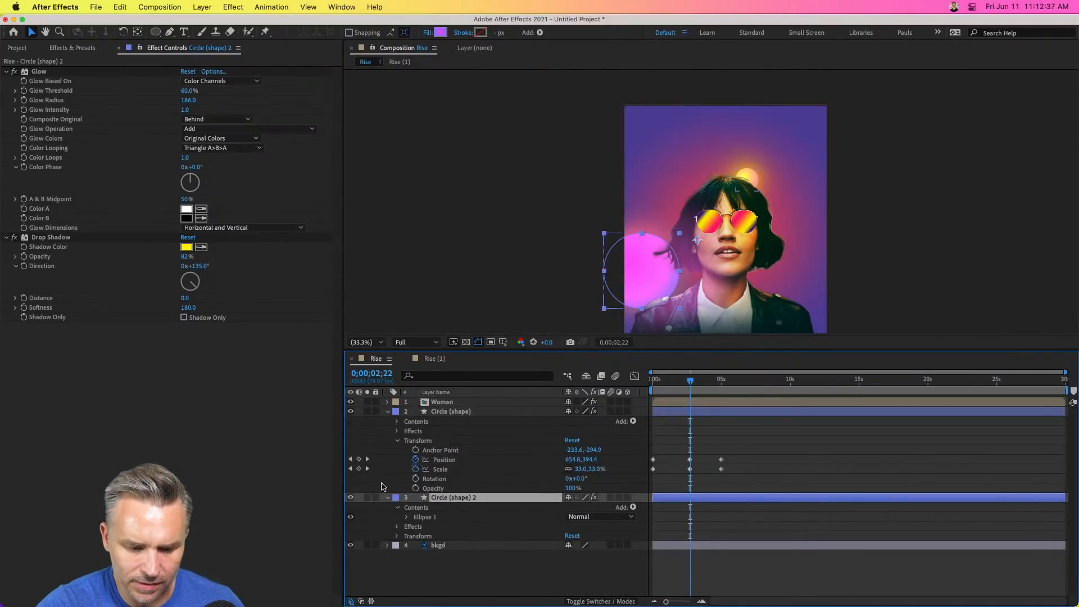
pyautogui.click(387, 498)
# Play the composition from 0 seconds to check the yellow circle's movement behind the woman.
pyautogui.press('Home')
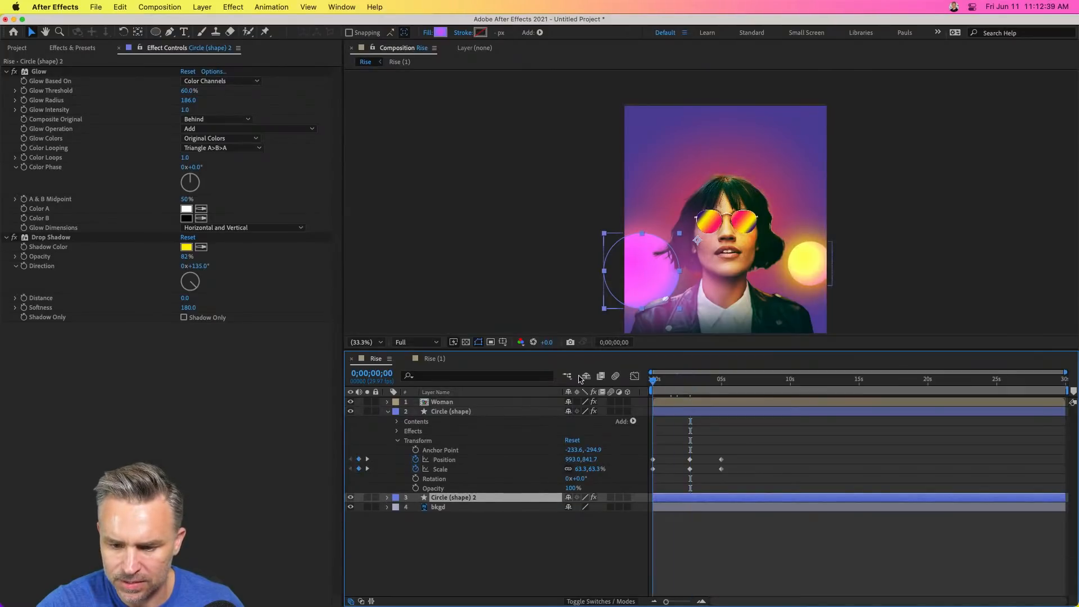
pyautogui.press('space')
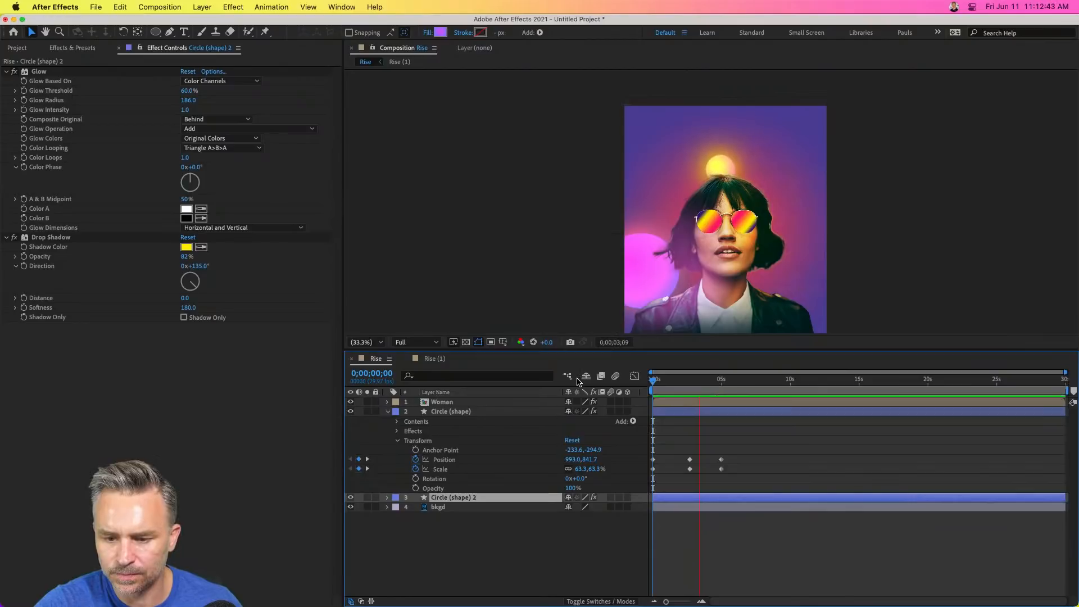
pyautogui.press('space')
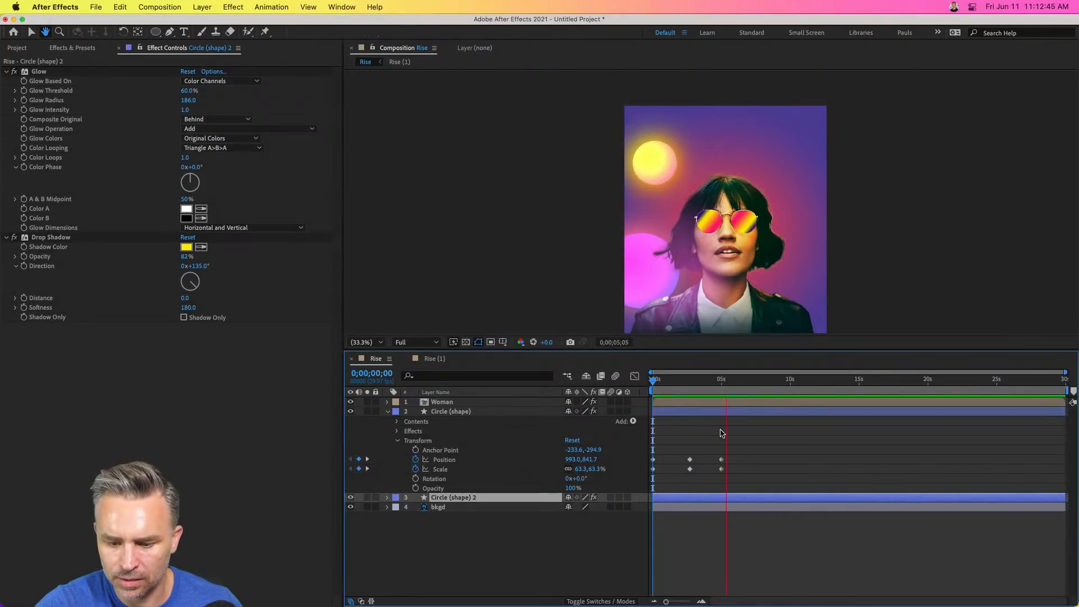
pyautogui.click(692, 440)
pyautogui.moveTo(674, 385); pyautogui.dragTo(461, 388)
# Duplicate the Circle (shape) layer and place the copy above the Woman layer.
pyautogui.click(444, 413)
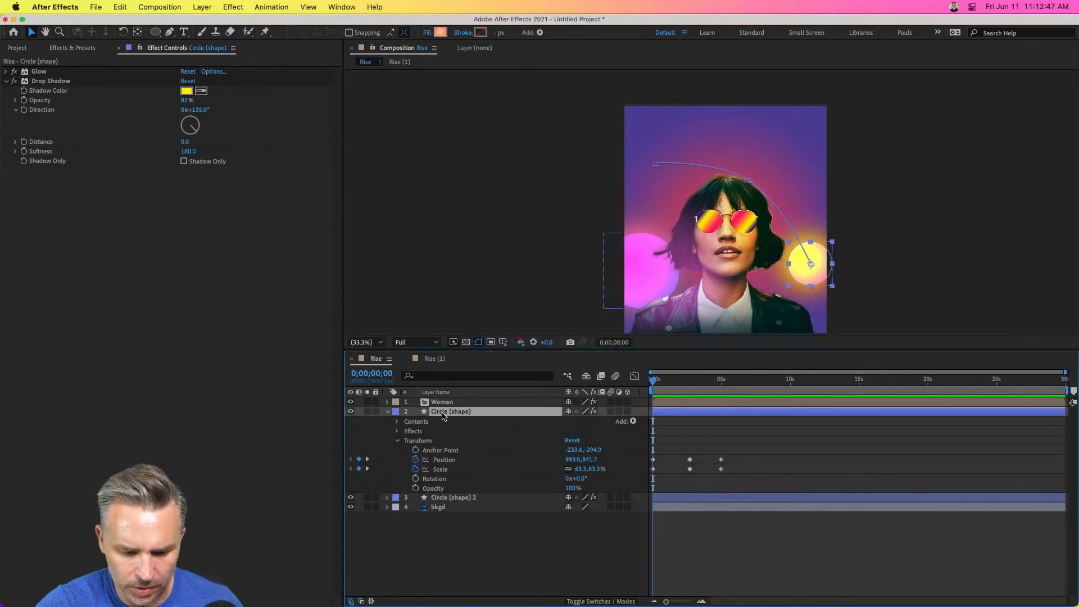
pyautogui.press('super+d')
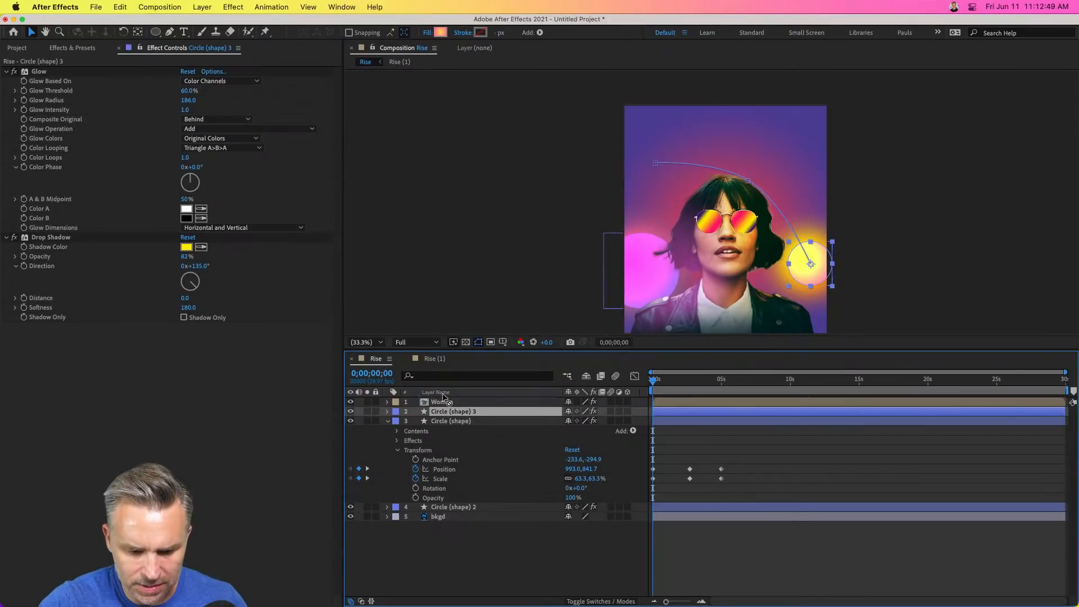
pyautogui.moveTo(443, 397); pyautogui.dragTo(441, 399)
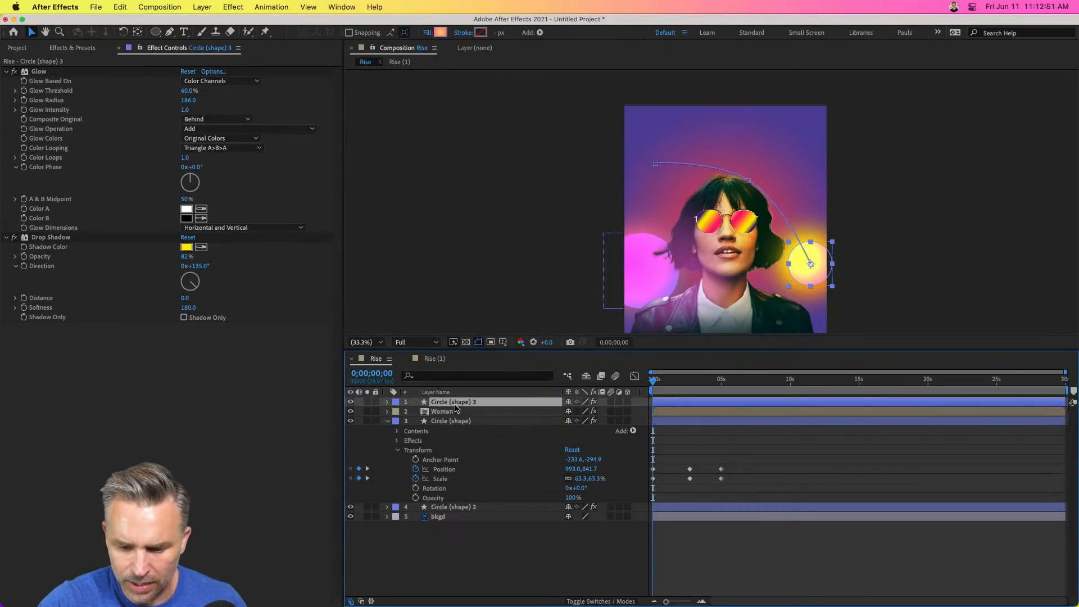
# Move the current time to 0;00;10;01 and rename the duplicated circle layer "Circle in front".
pyautogui.moveTo(654, 380); pyautogui.dragTo(721, 380)
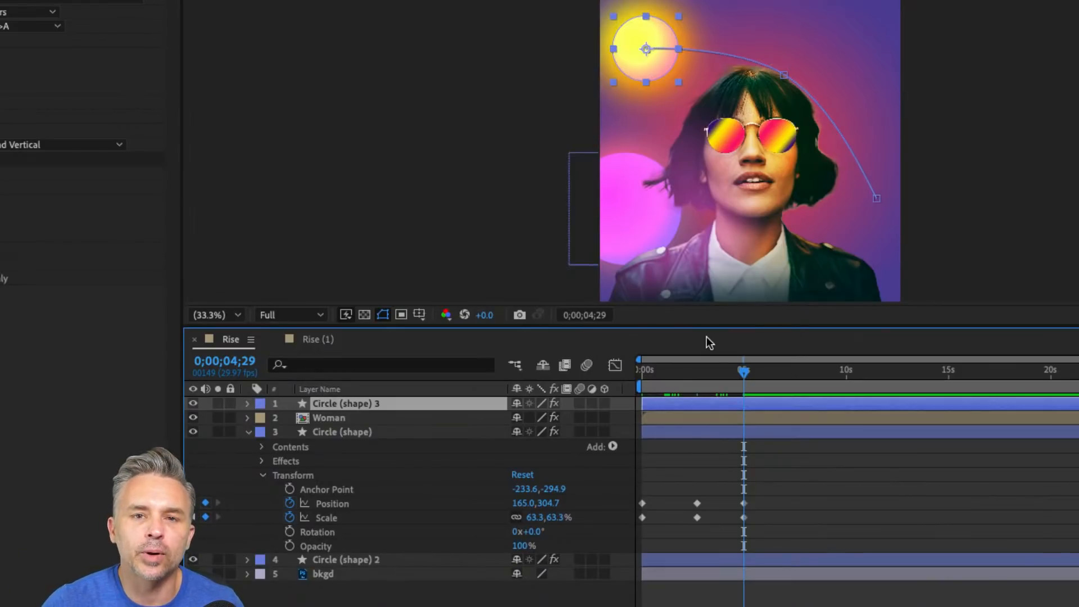
pyautogui.moveTo(686, 371); pyautogui.dragTo(844, 390)
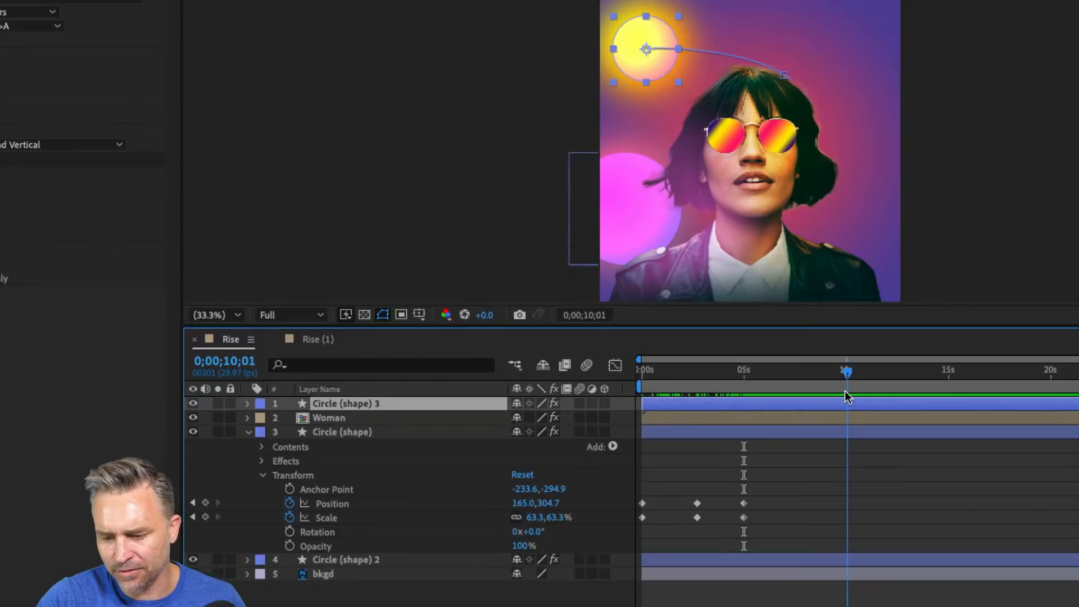
pyautogui.click(652, 456)
pyautogui.click(366, 403)
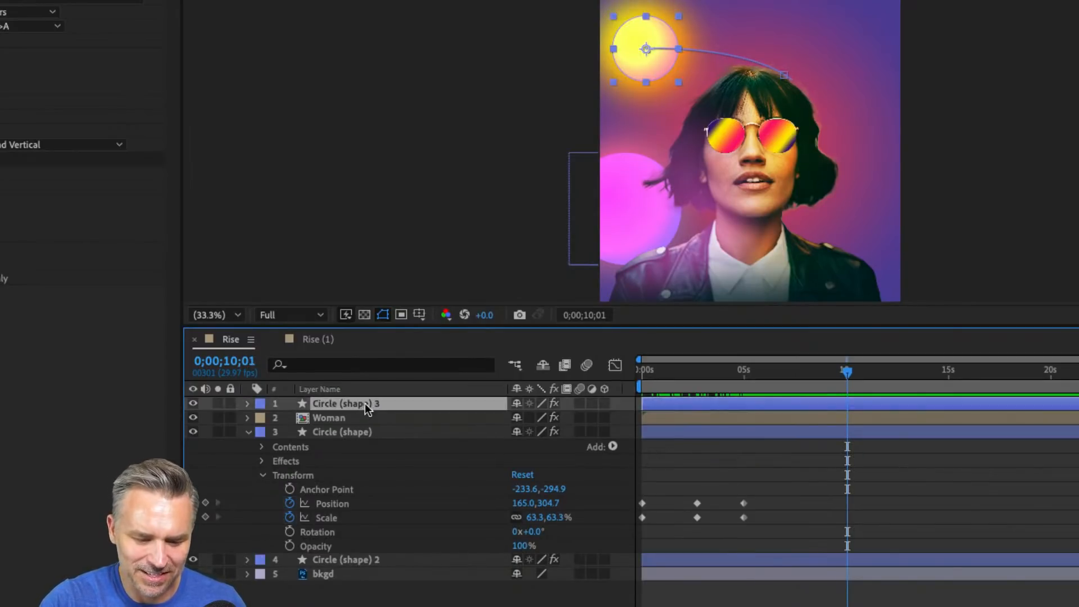
pyautogui.press('Return')
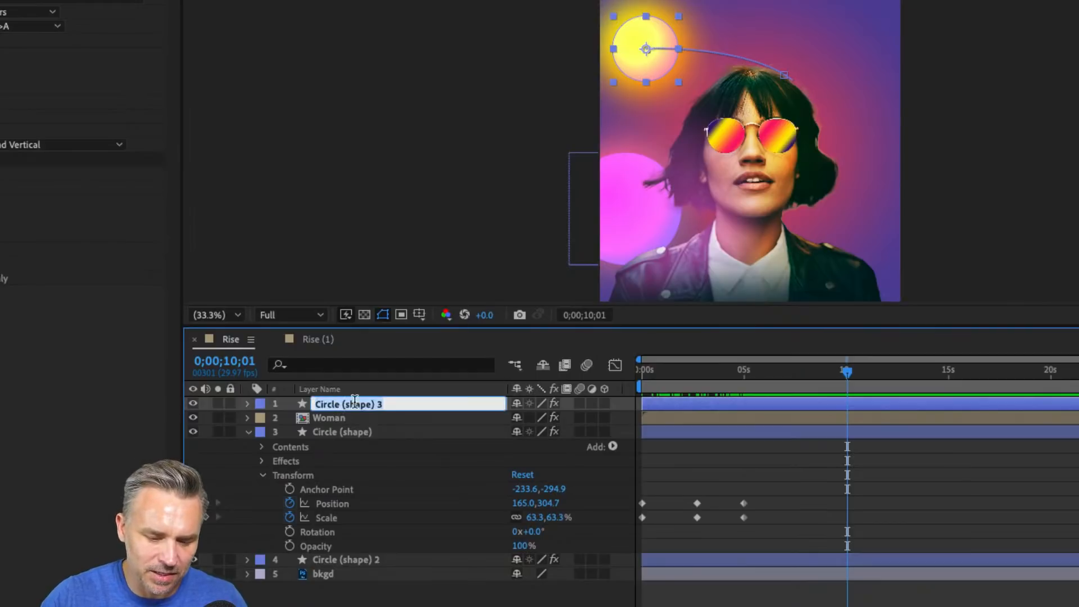
pyautogui.click(334, 405)
pyautogui.moveTo(341, 405); pyautogui.dragTo(458, 406)
pyautogui.press('BackSpace')
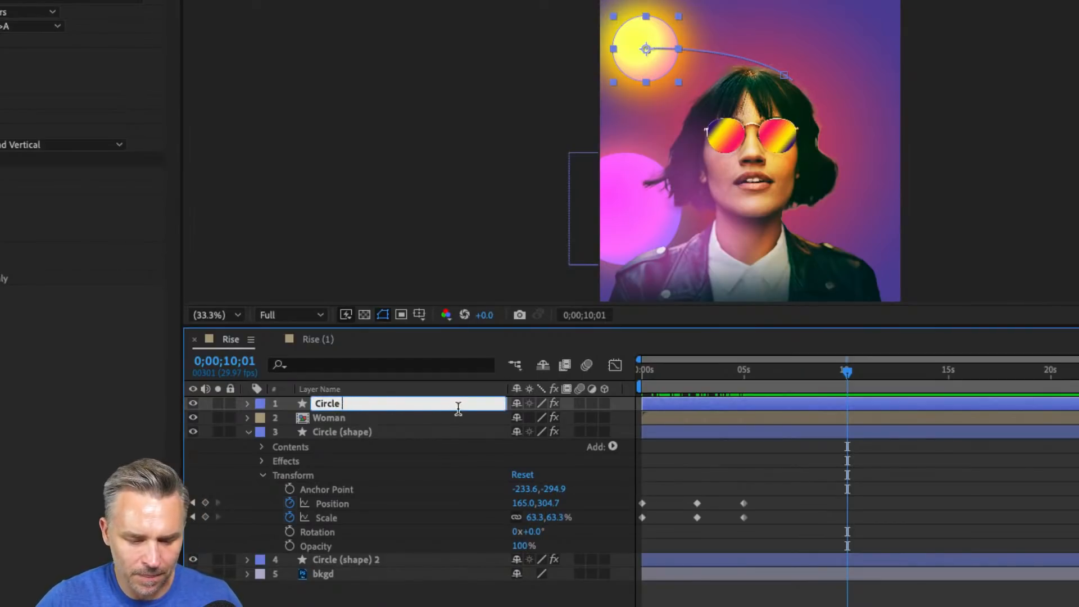
pyautogui.write('in front')
pyautogui.press('Return')
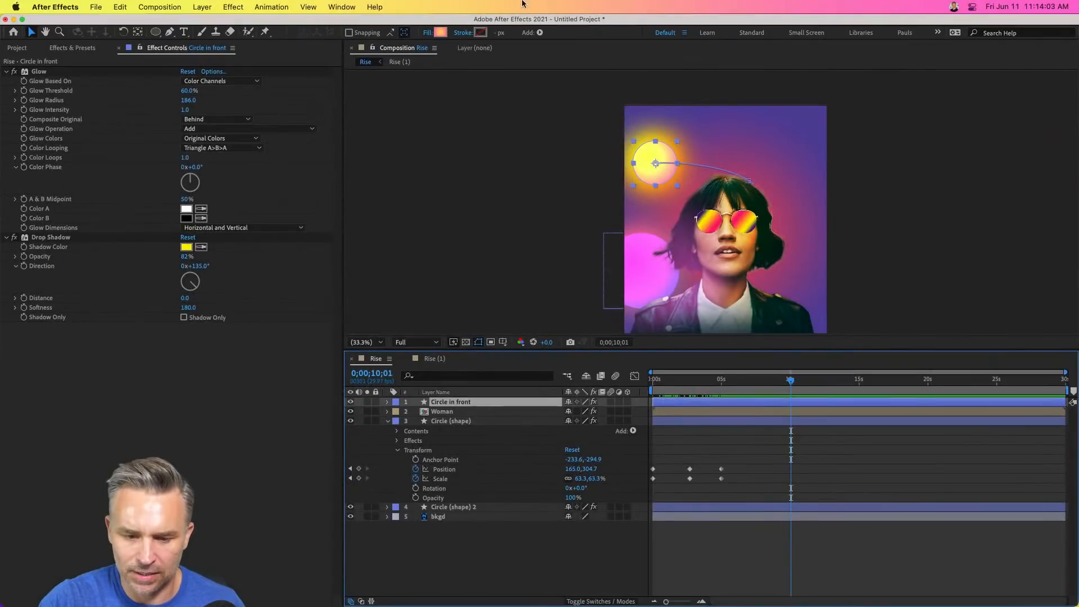
# Find and launch KeyCastr through the system-wide search.
pyautogui.press('super+space')
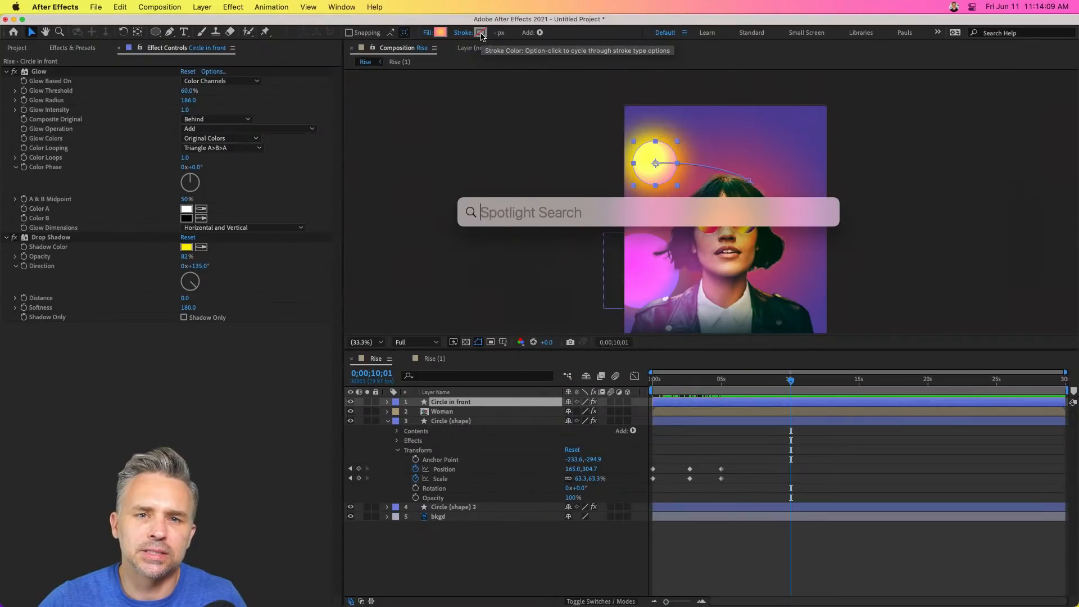
pyautogui.write('key')
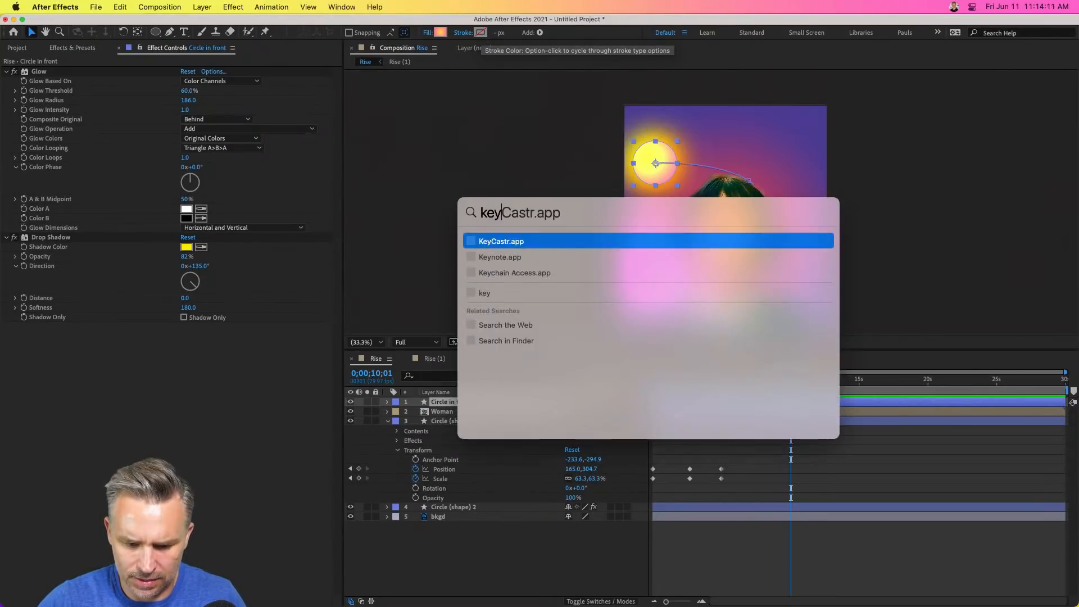
pyautogui.press('Down')
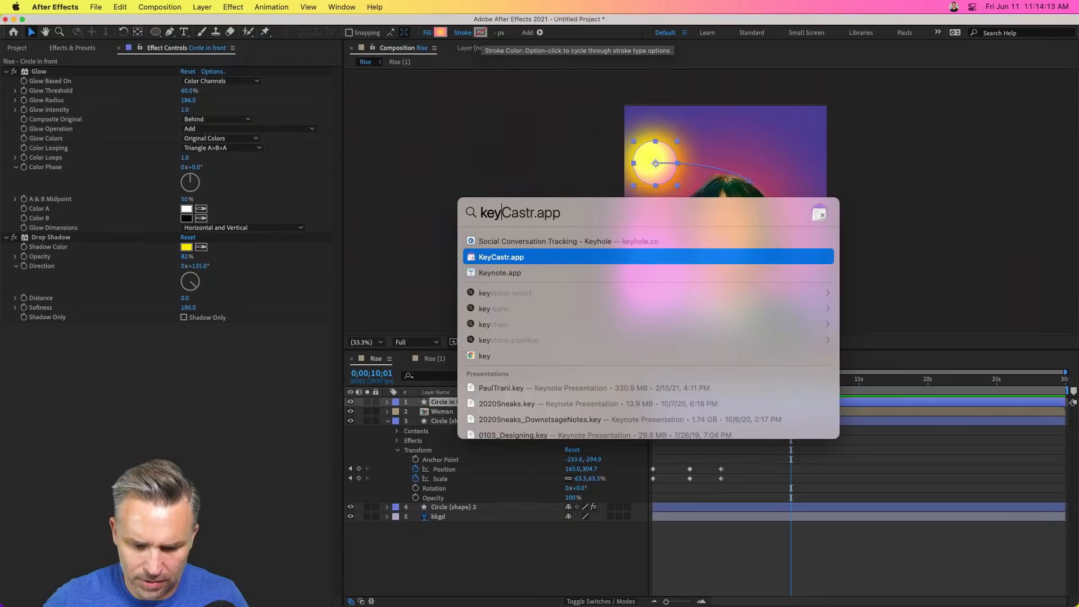
pyautogui.press('Return')
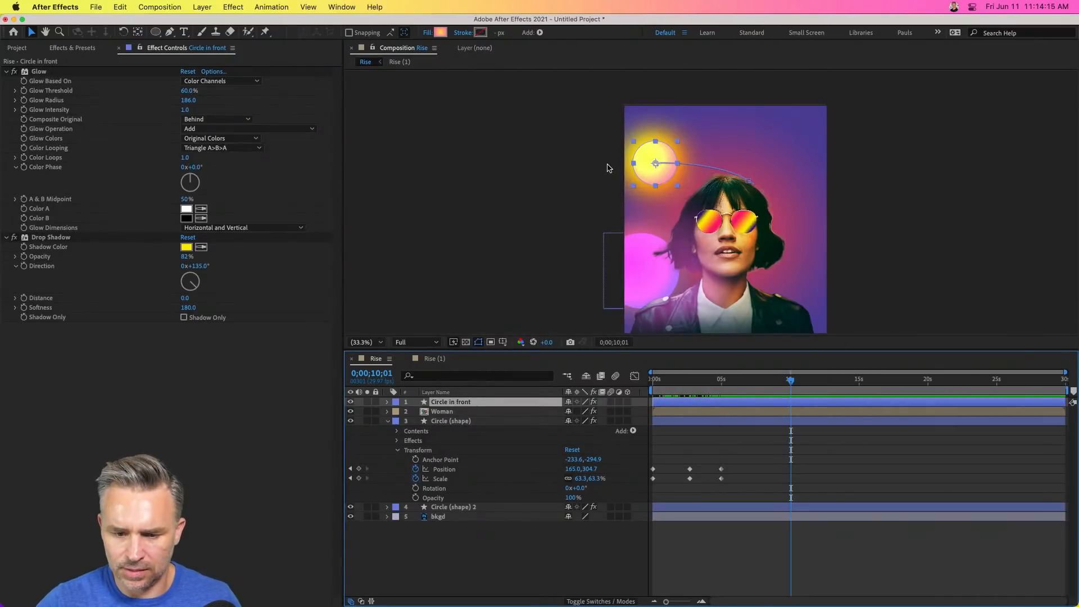
# Reveal only the keyframed Position and Scale properties of Circle in front and enlarge the timeline area.
pyautogui.press('u')
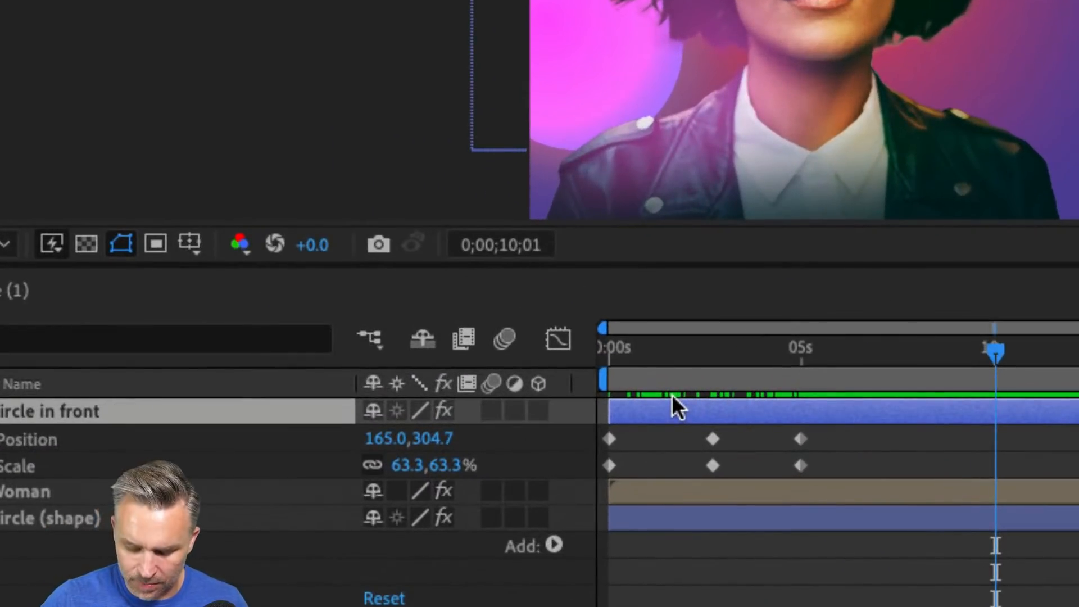
pyautogui.click(635, 411)
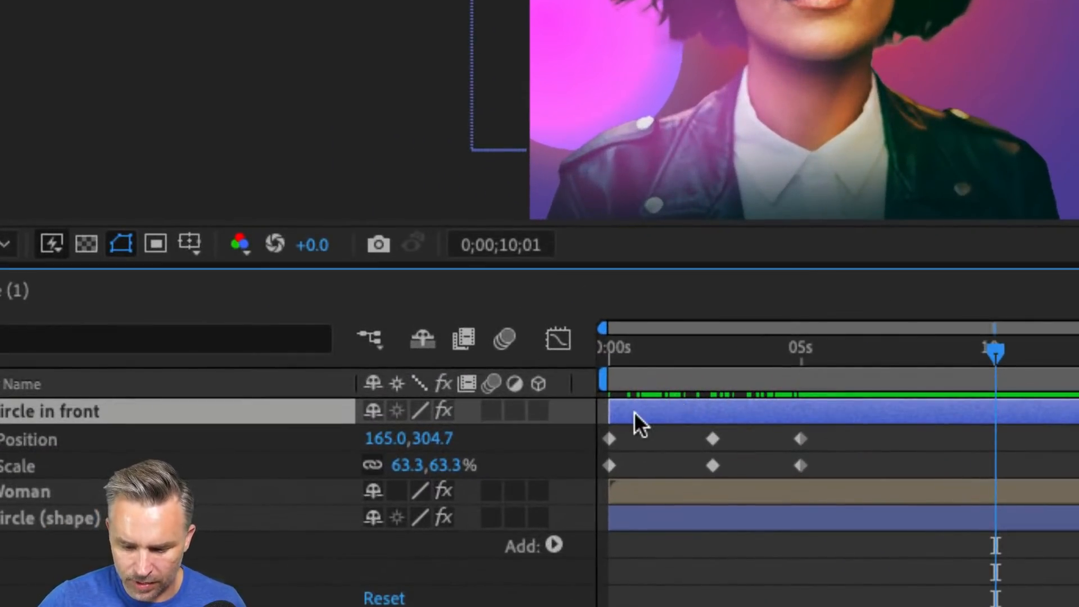
pyautogui.press('u')
pyautogui.press('u')
pyautogui.press('u')
pyautogui.press('u')
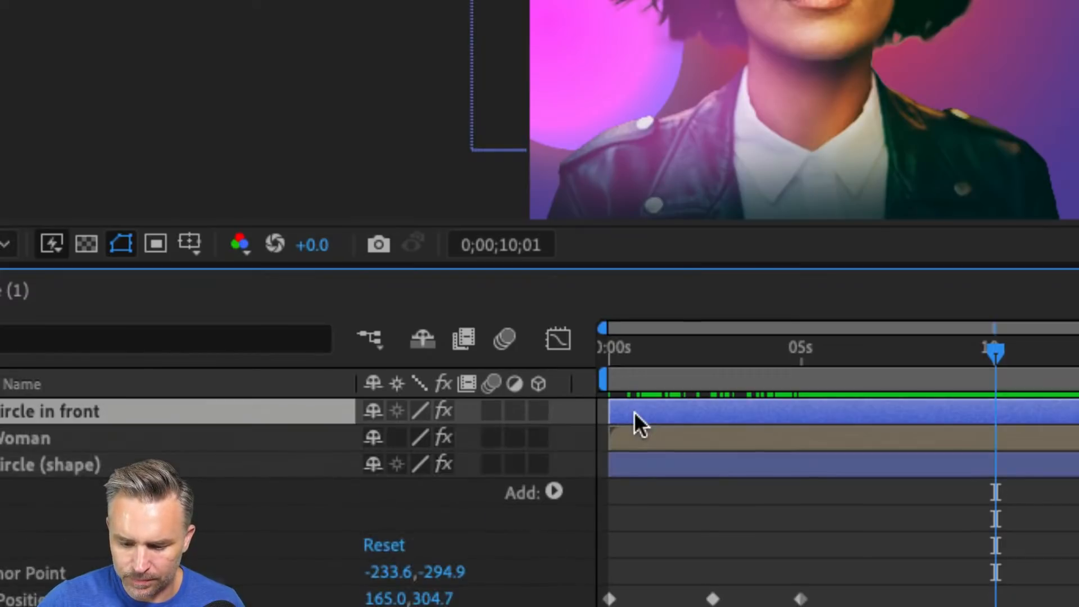
pyautogui.press('u')
pyautogui.press('u')
pyautogui.press('u')
pyautogui.press('u')
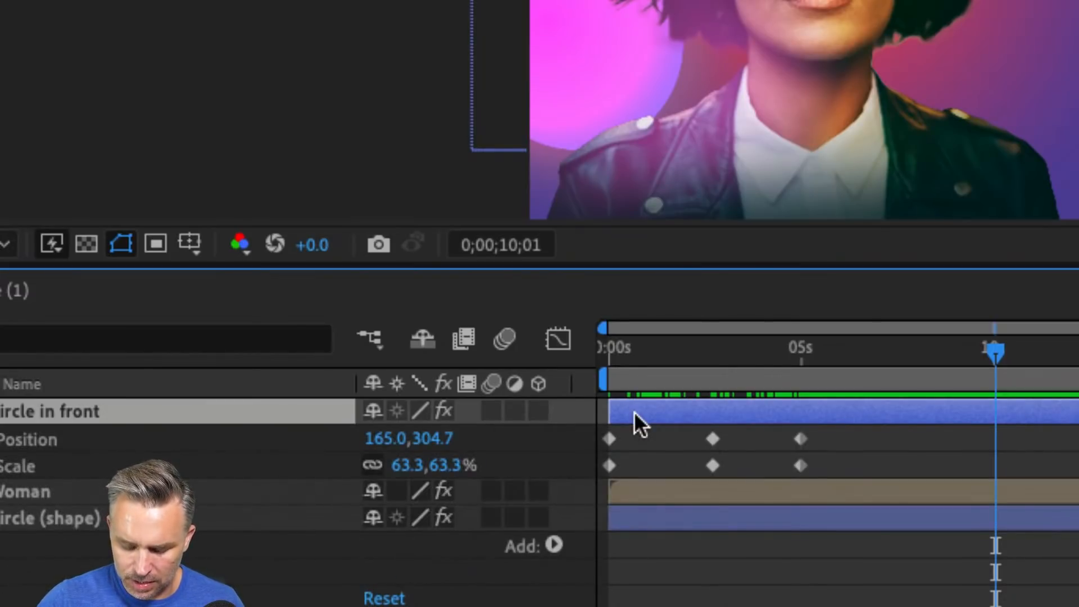
pyautogui.press('u')
pyautogui.press('u')
pyautogui.press('u')
pyautogui.press('u')
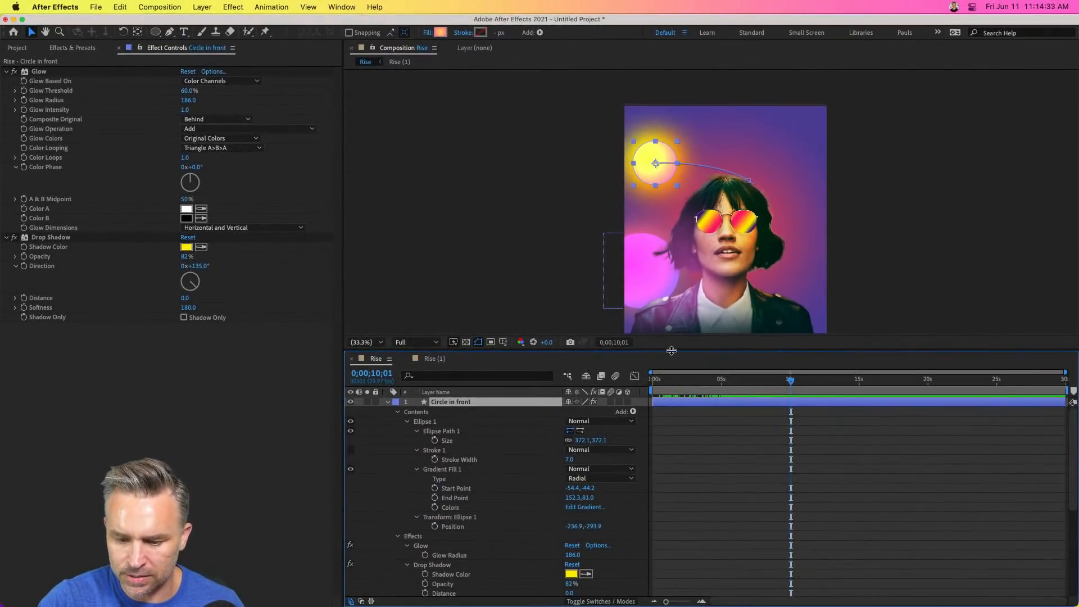
pyautogui.moveTo(672, 351); pyautogui.dragTo(671, 268)
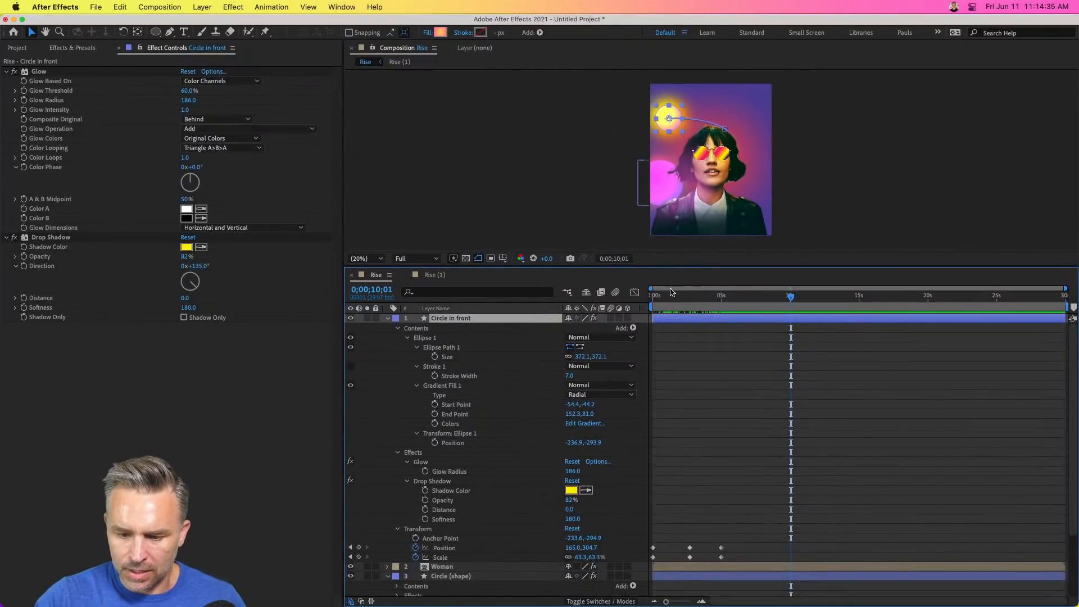
pyautogui.press('u')
# Delete the middle Position keyframe of Circle in front and move its first Position keyframe to 0;00;10;00.
pyautogui.moveTo(679, 297); pyautogui.dragTo(718, 306)
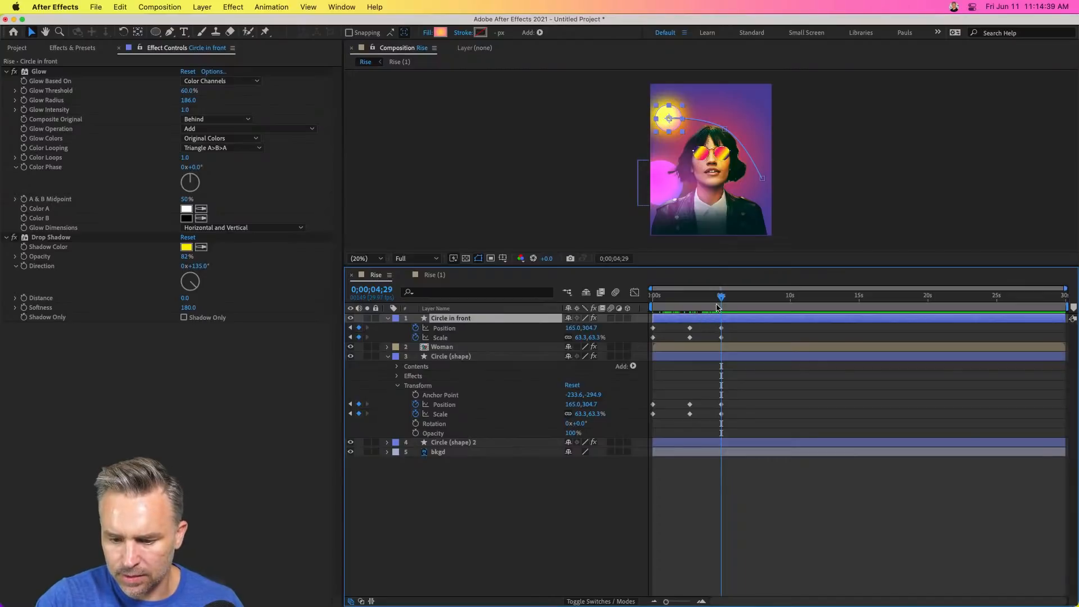
pyautogui.moveTo(733, 303); pyautogui.dragTo(790, 313)
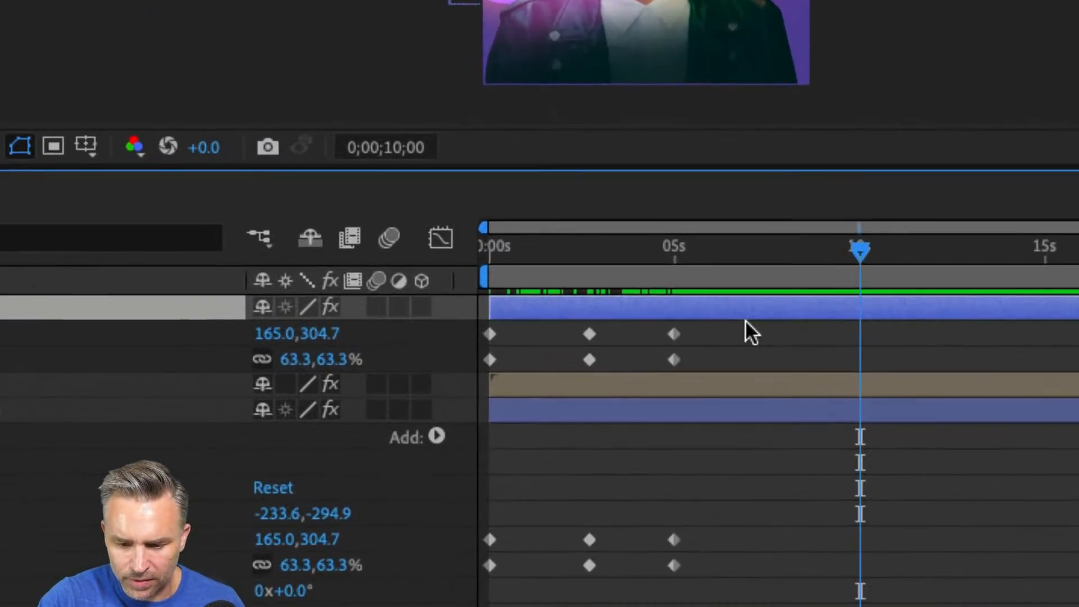
pyautogui.moveTo(559, 330); pyautogui.dragTo(593, 337)
pyautogui.press('Delete')
pyautogui.click(482, 333)
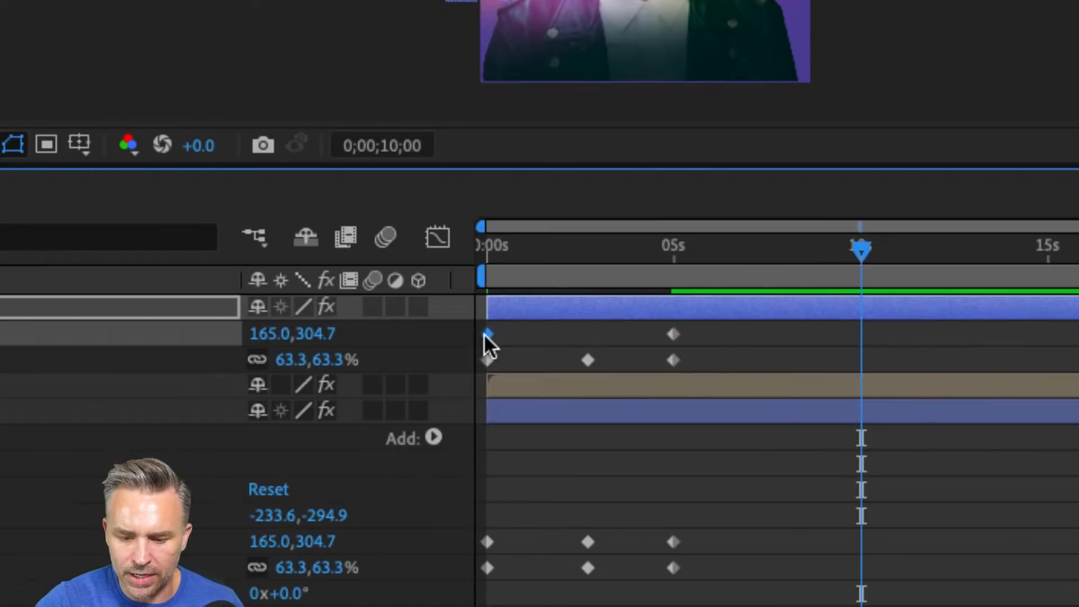
pyautogui.moveTo(484, 333); pyautogui.dragTo(868, 373)
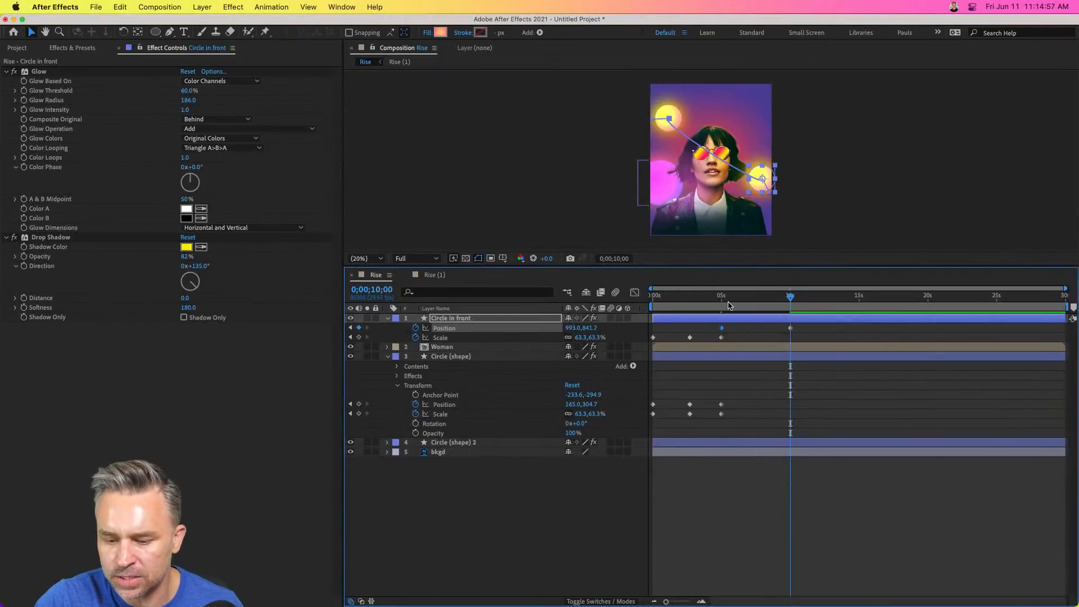
# Add a Scale keyframe of 63.3% for Circle in front at 0;00;10;00.
pyautogui.moveTo(728, 306); pyautogui.dragTo(793, 315)
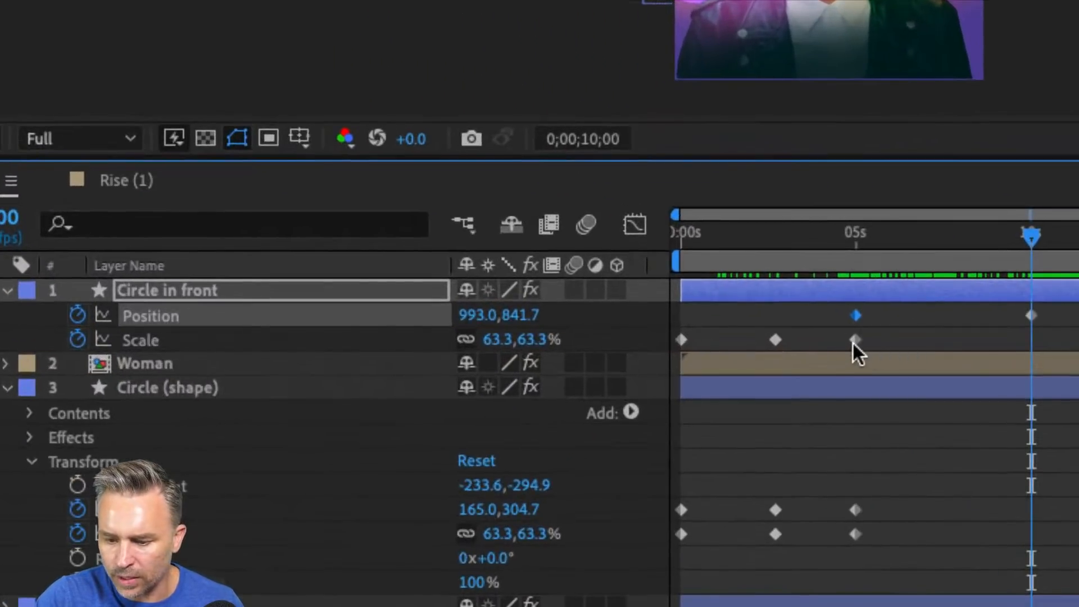
pyautogui.click(721, 337)
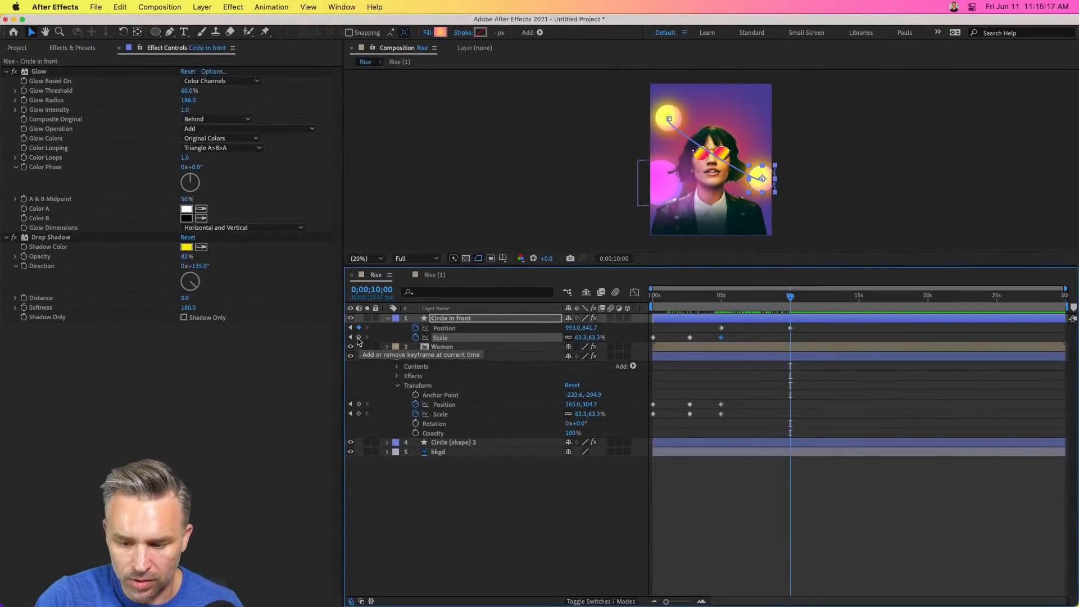
pyautogui.click(358, 337)
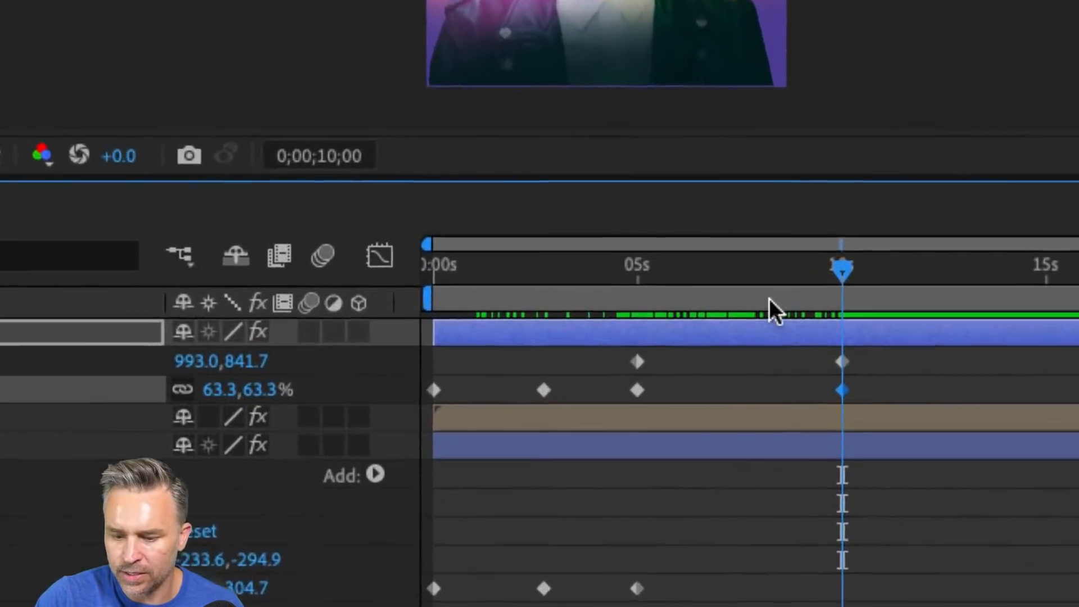
# At 0;00;07;17, keyframe Circle in front's Scale at 68.3% and its Position at about 434.8, 914.9, over the woman's collar.
pyautogui.moveTo(700, 297); pyautogui.dragTo(741, 301)
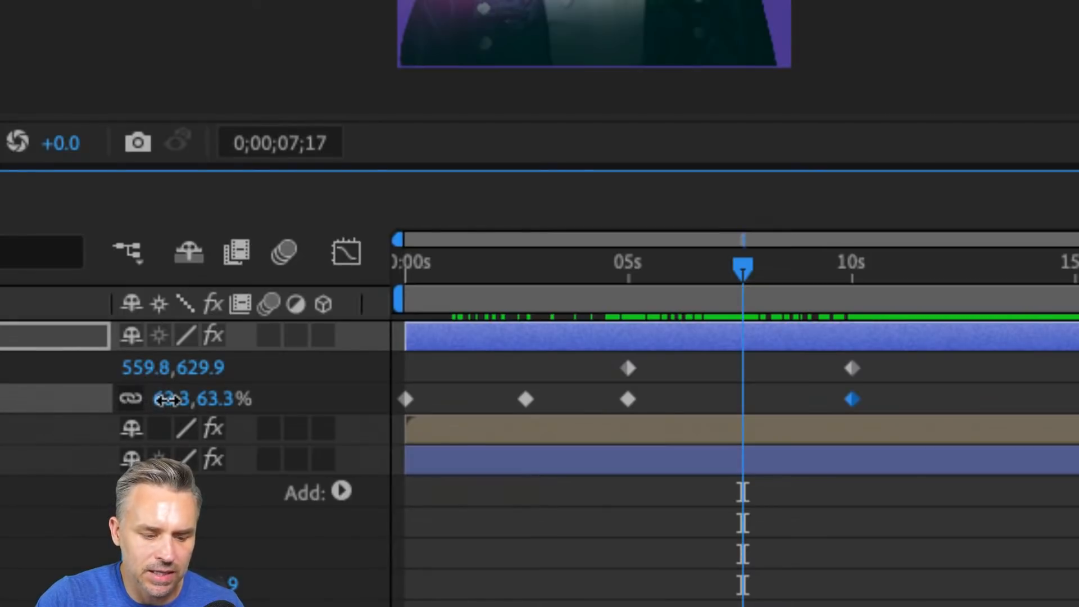
pyautogui.moveTo(167, 401); pyautogui.dragTo(173, 414)
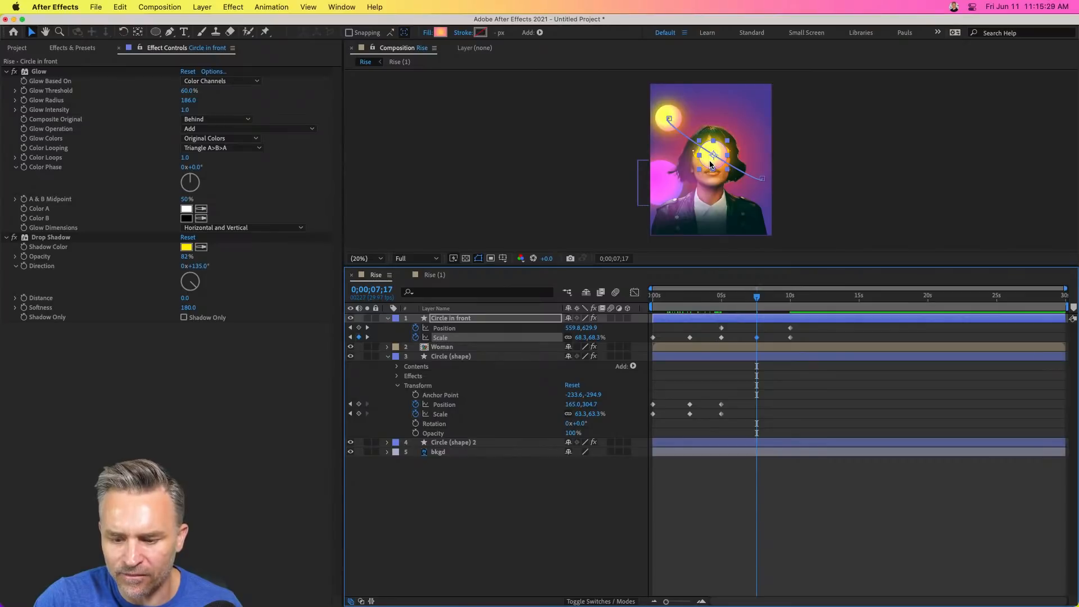
pyautogui.moveTo(711, 164); pyautogui.dragTo(696, 197)
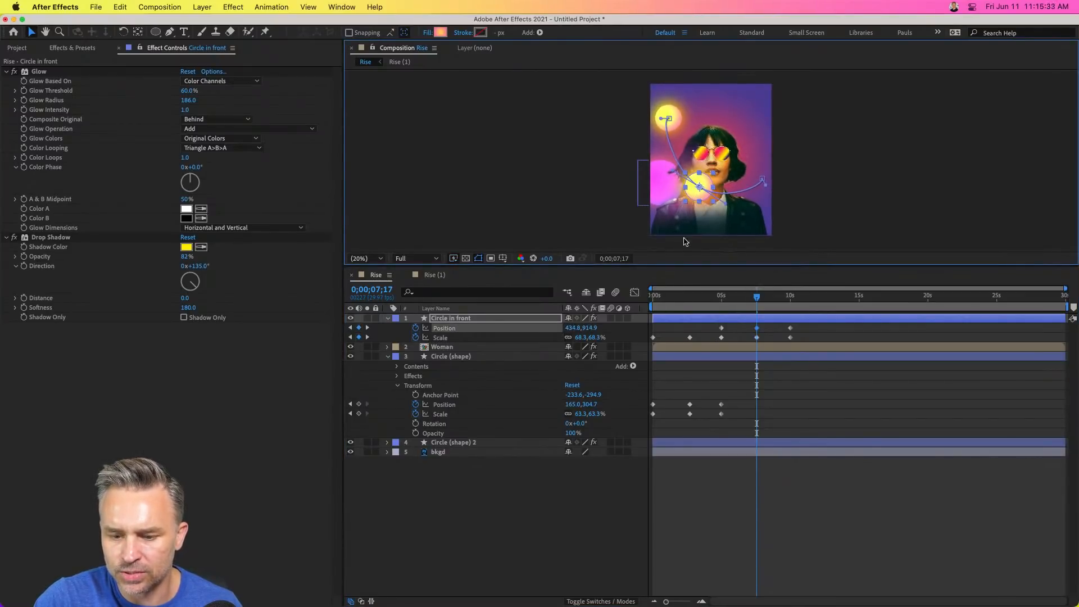
pyautogui.click(683, 332)
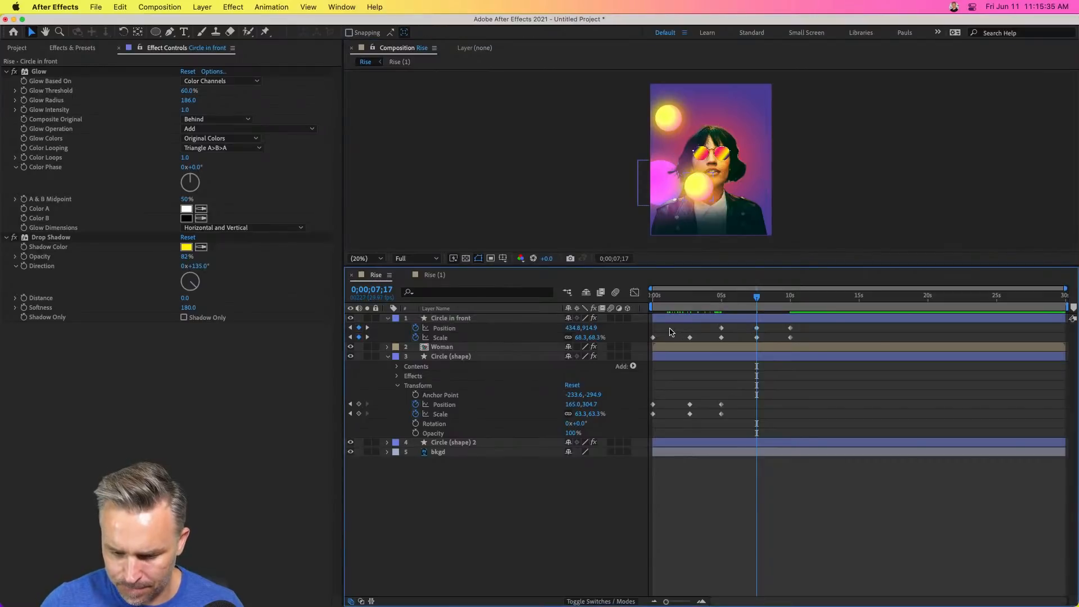
# Delete Circle in front's two Scale keyframes before the five-second mark and scrub the opening seconds to check both circles.
pyautogui.moveTo(647, 331); pyautogui.dragTo(706, 342)
pyautogui.press('Delete')
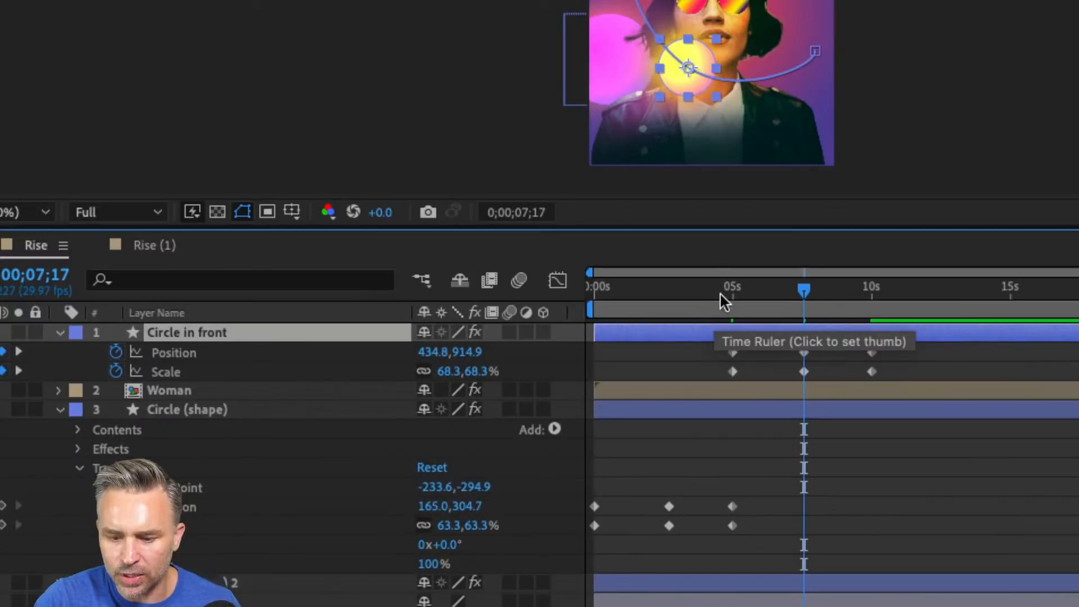
pyautogui.moveTo(725, 302); pyautogui.dragTo(538, 305)
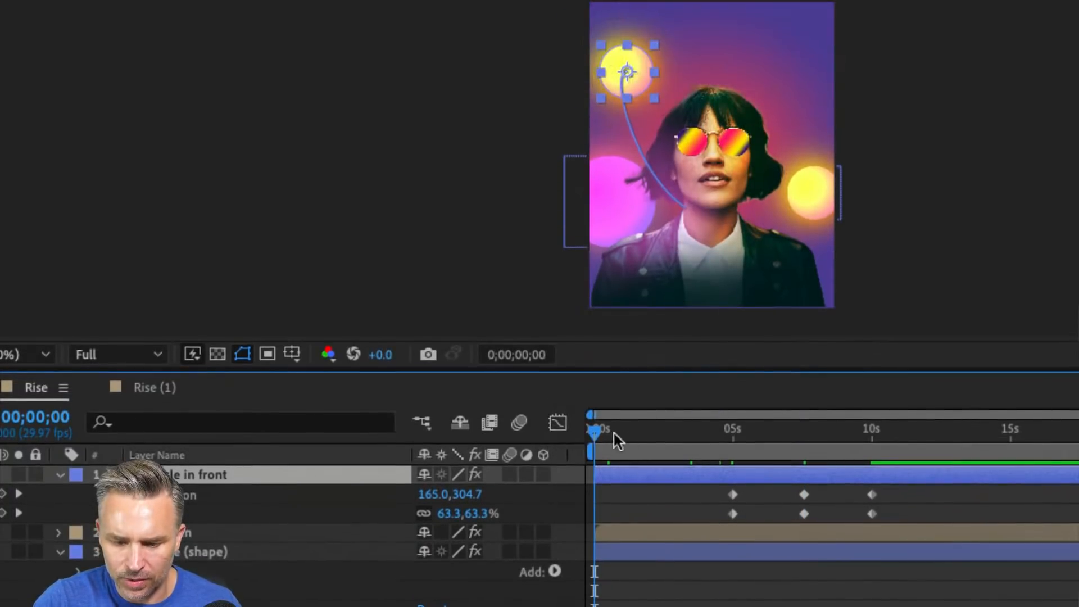
pyautogui.moveTo(614, 293); pyautogui.dragTo(709, 303)
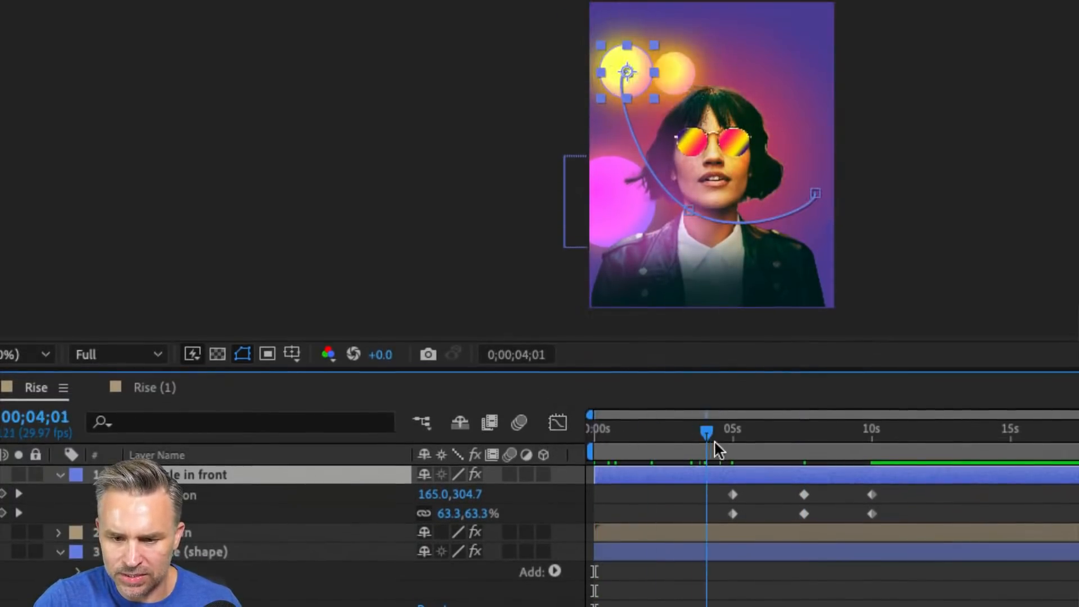
pyautogui.moveTo(719, 449); pyautogui.dragTo(621, 446)
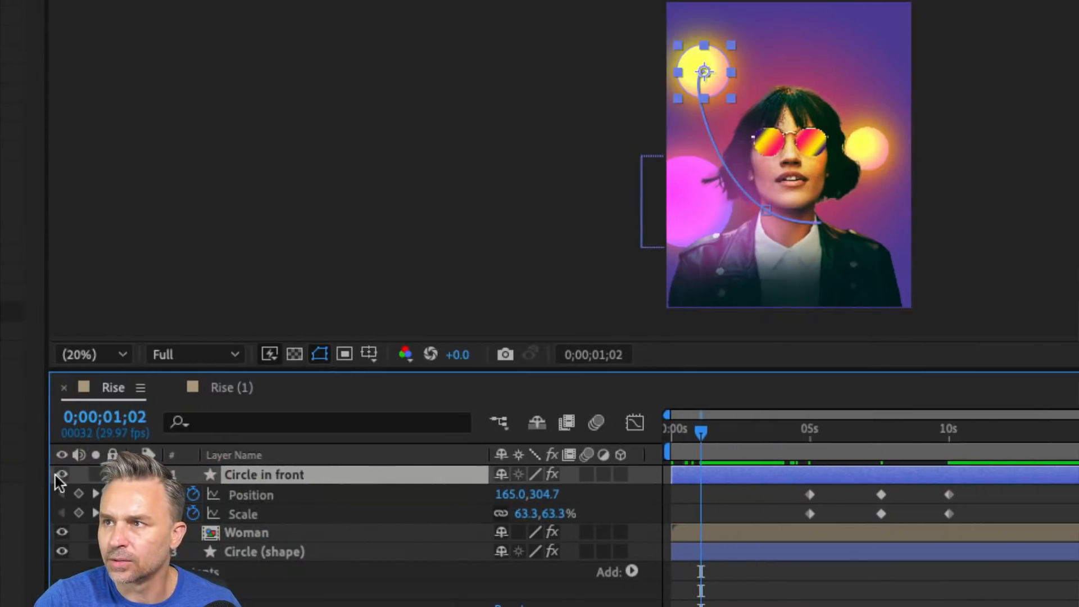
# Trim the Circle in front layer so it starts at 0;00;04;29 and ends at 0;00;10;00.
pyautogui.moveTo(679, 436); pyautogui.dragTo(807, 453)
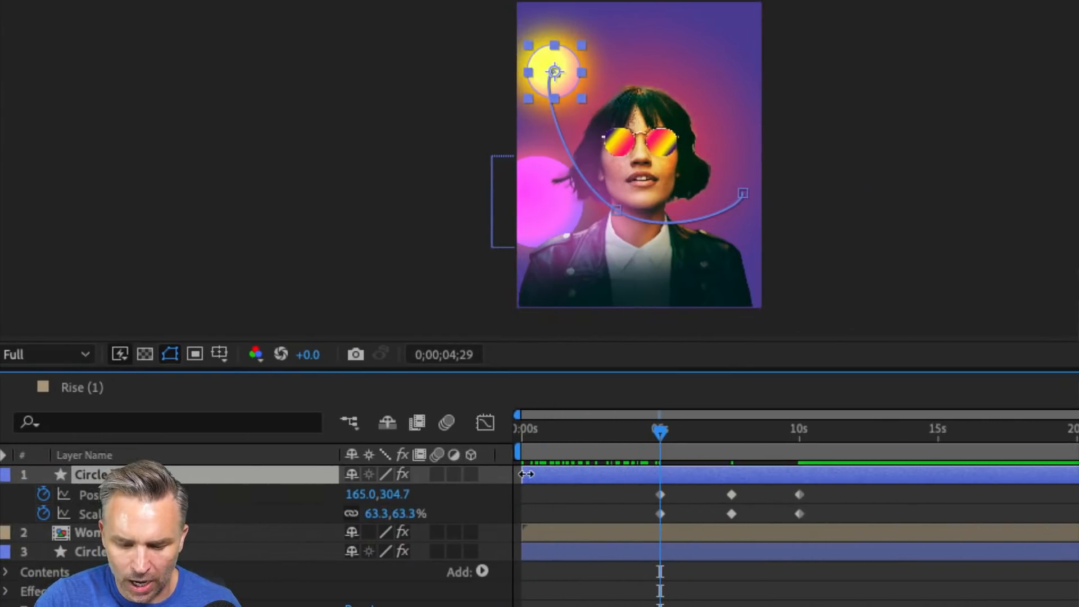
pyautogui.moveTo(526, 474); pyautogui.dragTo(528, 497)
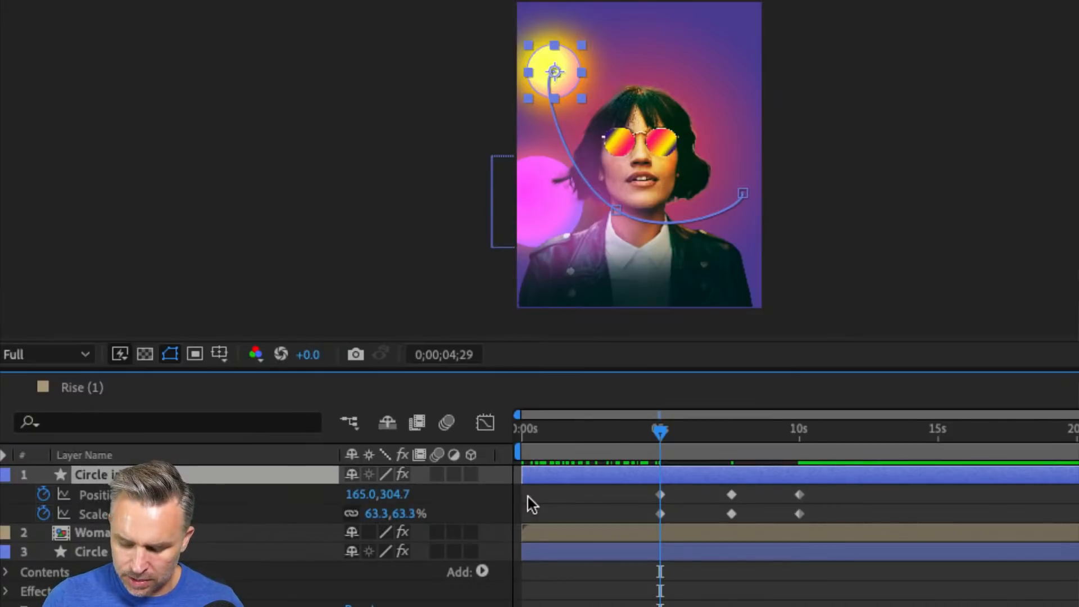
pyautogui.hotkey('alt', '[')
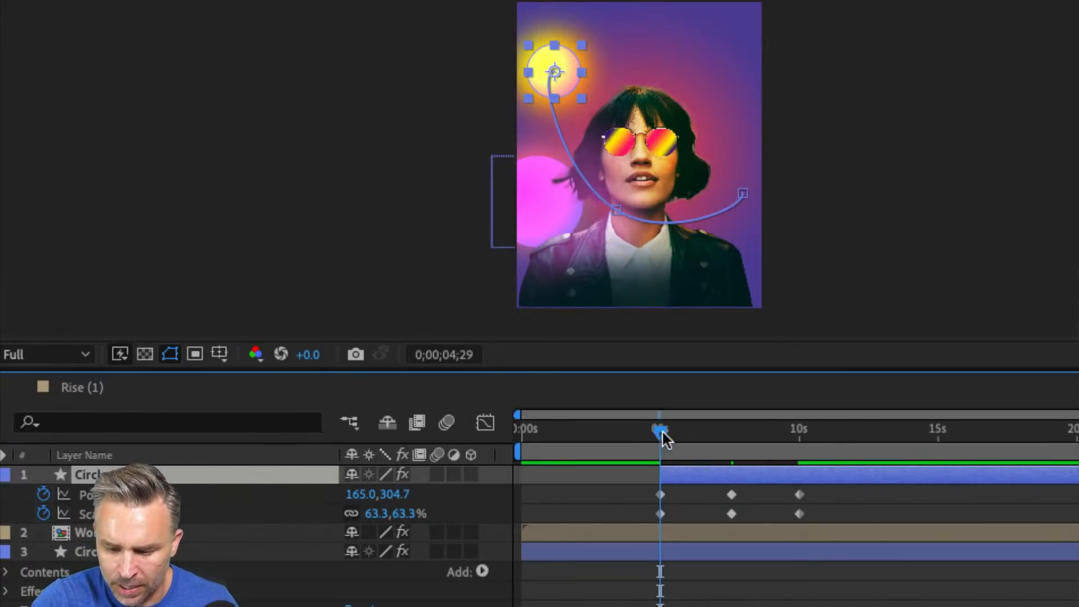
pyautogui.moveTo(660, 432); pyautogui.dragTo(748, 433)
pyautogui.press('k')
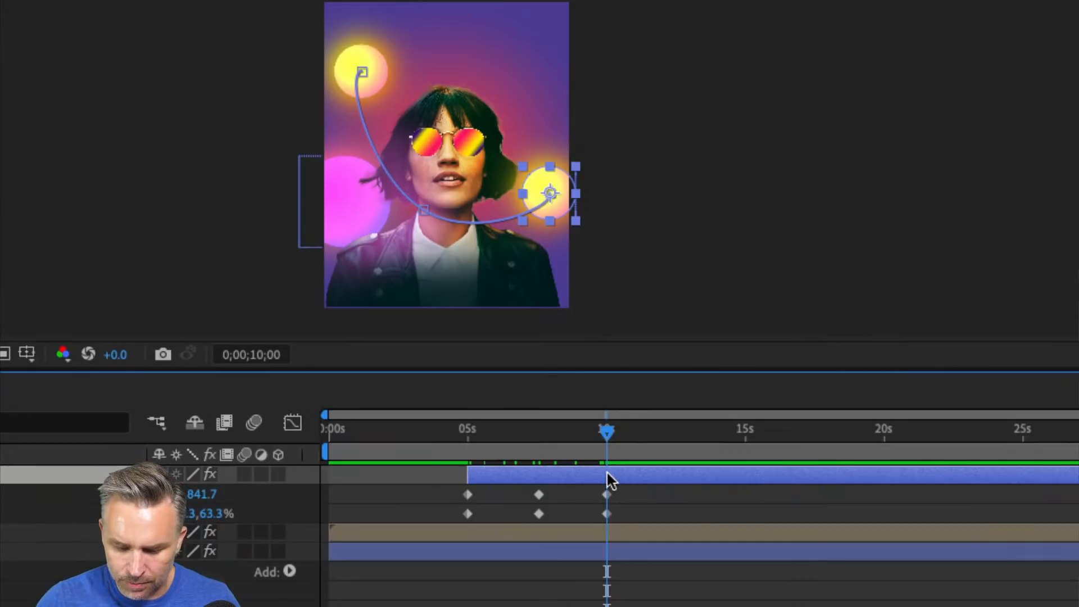
pyautogui.hotkey('alt', ']')
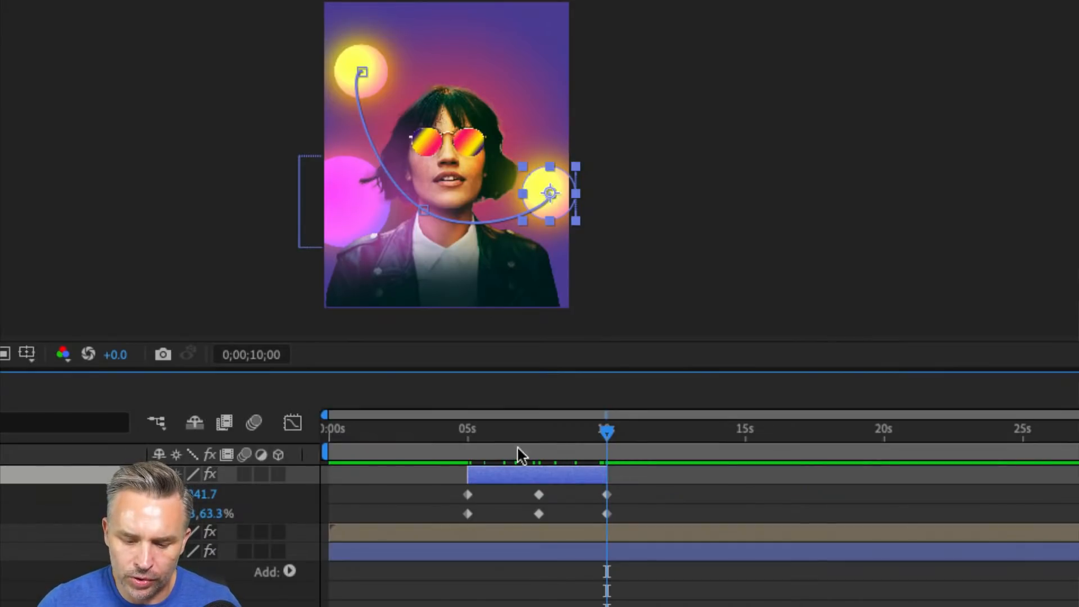
# Trim the end of the Circle (shape) layer to 0;00;04;29 and show only its keyframed properties.
pyautogui.moveTo(518, 445); pyautogui.dragTo(605, 444)
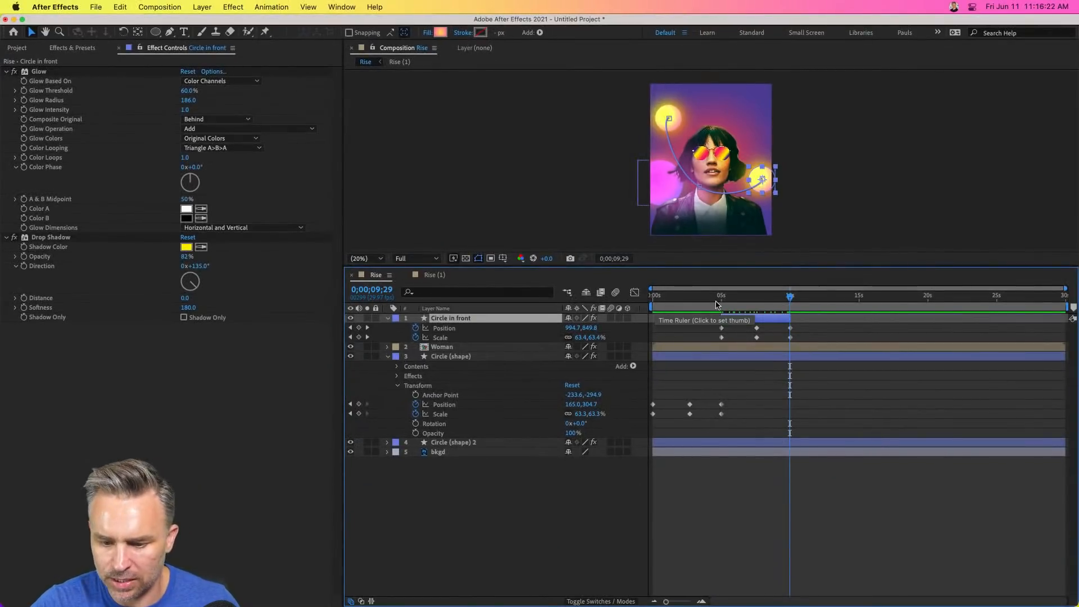
pyautogui.press('Home')
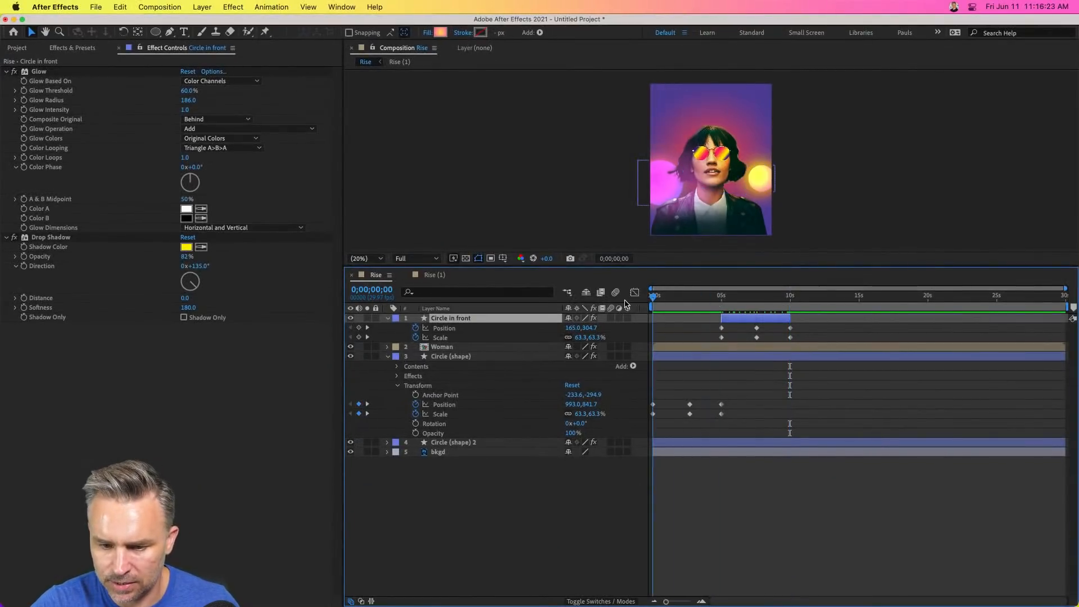
pyautogui.moveTo(653, 304); pyautogui.dragTo(719, 321)
pyautogui.click(452, 356)
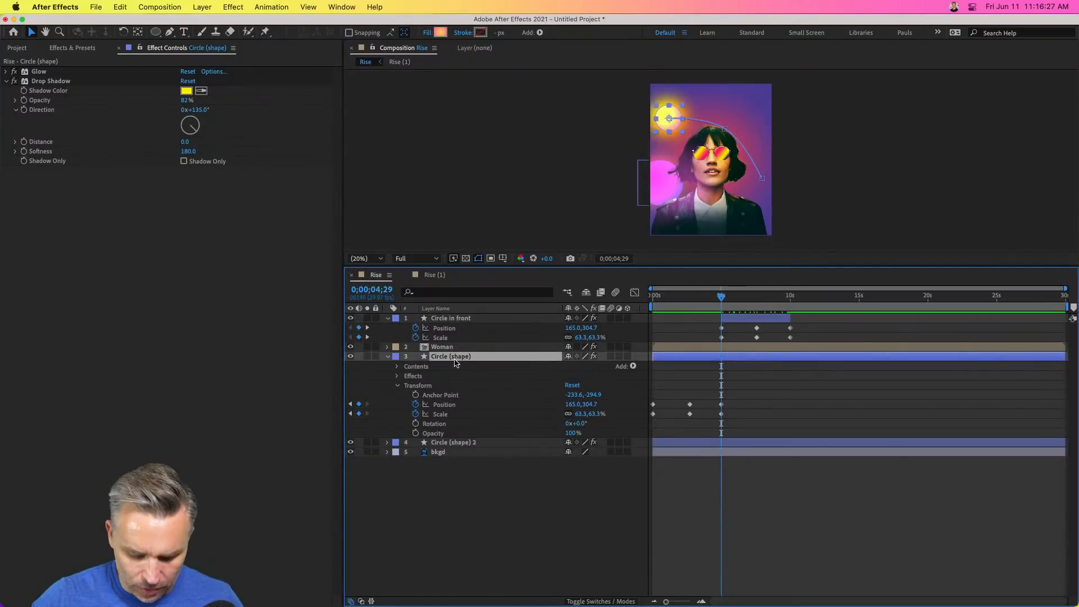
pyautogui.hotkey('alt', ']')
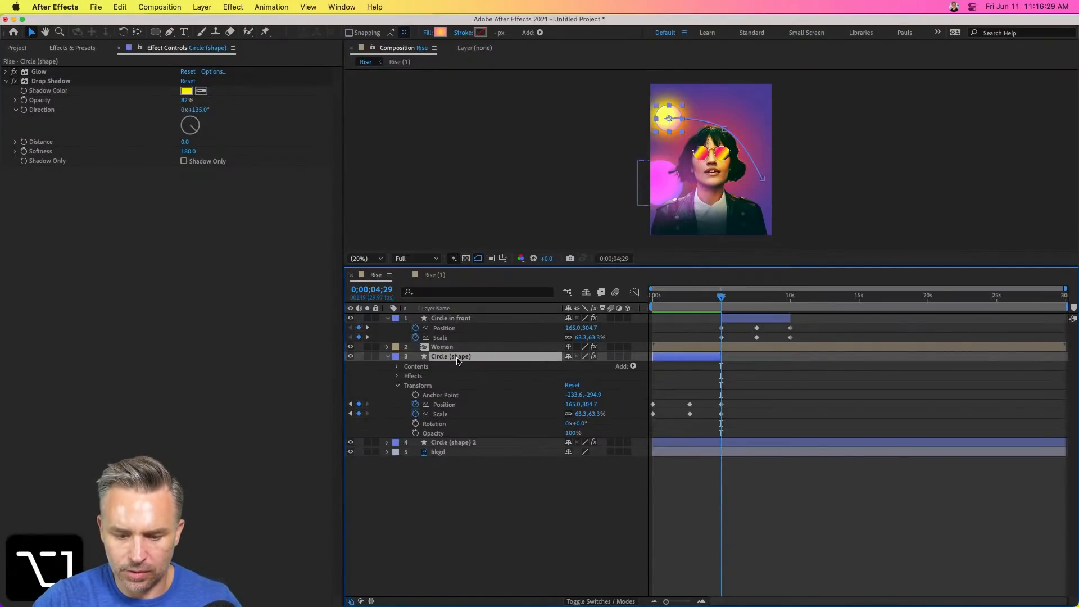
pyautogui.press('u')
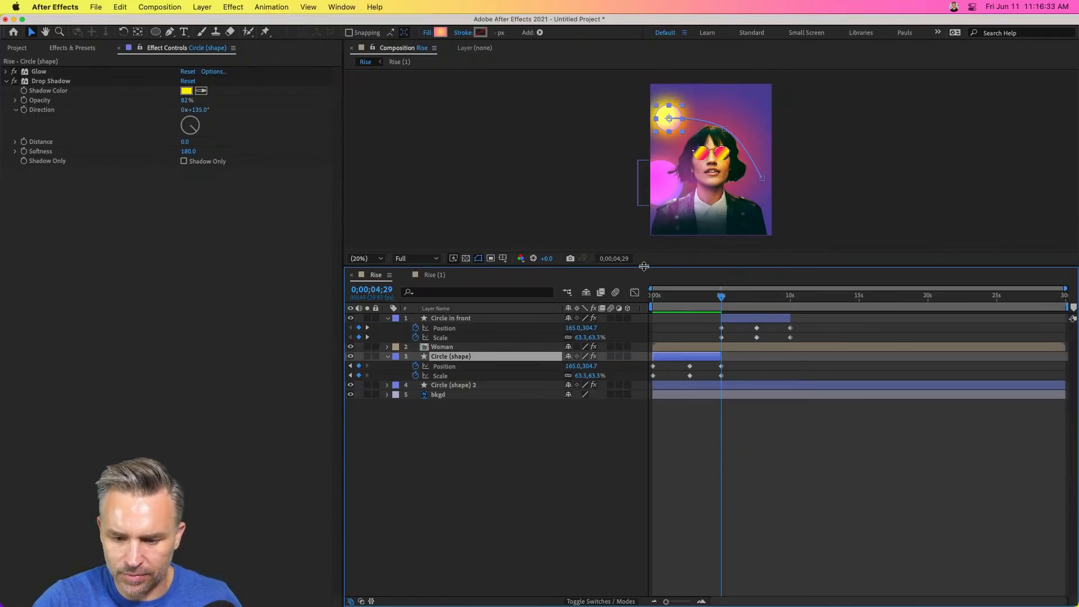
# Enlarge the composition view and preview the orbit from the start, replaying the handover between the two circle layers around five seconds.
pyautogui.moveTo(644, 266); pyautogui.dragTo(640, 416)
pyautogui.press('Home')
pyautogui.press('space')
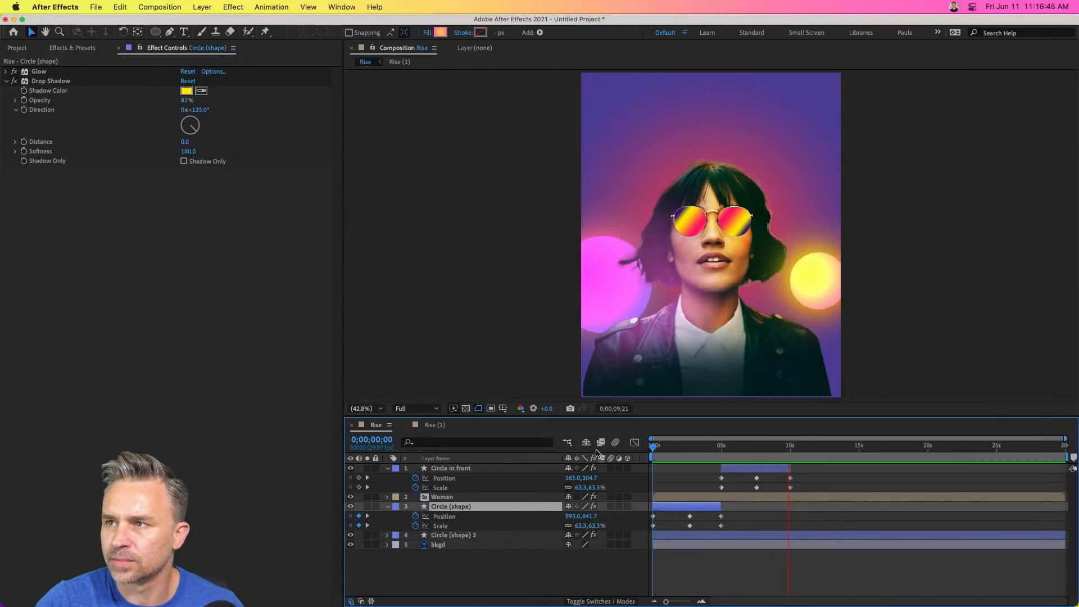
pyautogui.press('space')
pyautogui.moveTo(748, 446); pyautogui.dragTo(719, 468)
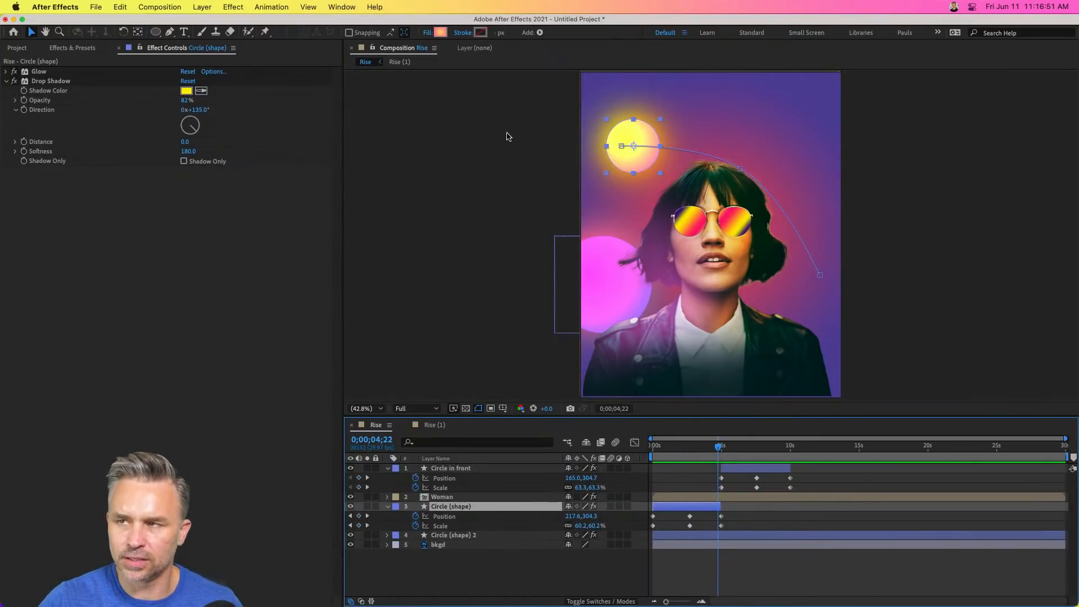
pyautogui.press('space')
pyautogui.press('space')
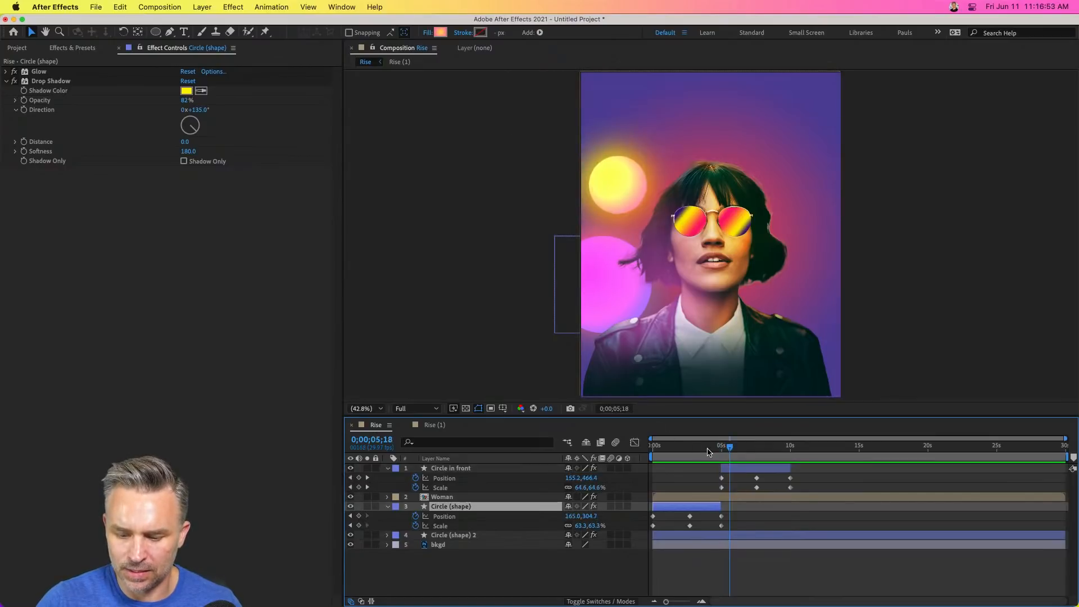
pyautogui.moveTo(708, 452); pyautogui.dragTo(720, 453)
pyautogui.press('space')
pyautogui.press('space')
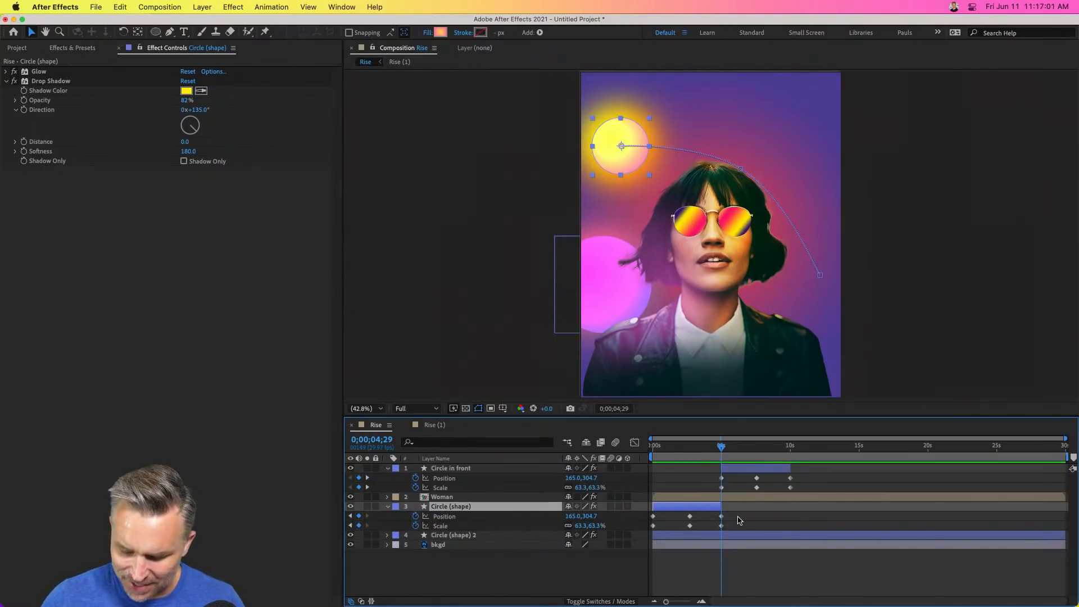
# Magnify the composition to 100% and the timeline to frame level around 0;00;04;29.
pyautogui.press('super+equal')
pyautogui.press('super+equal')
pyautogui.click(736, 572)
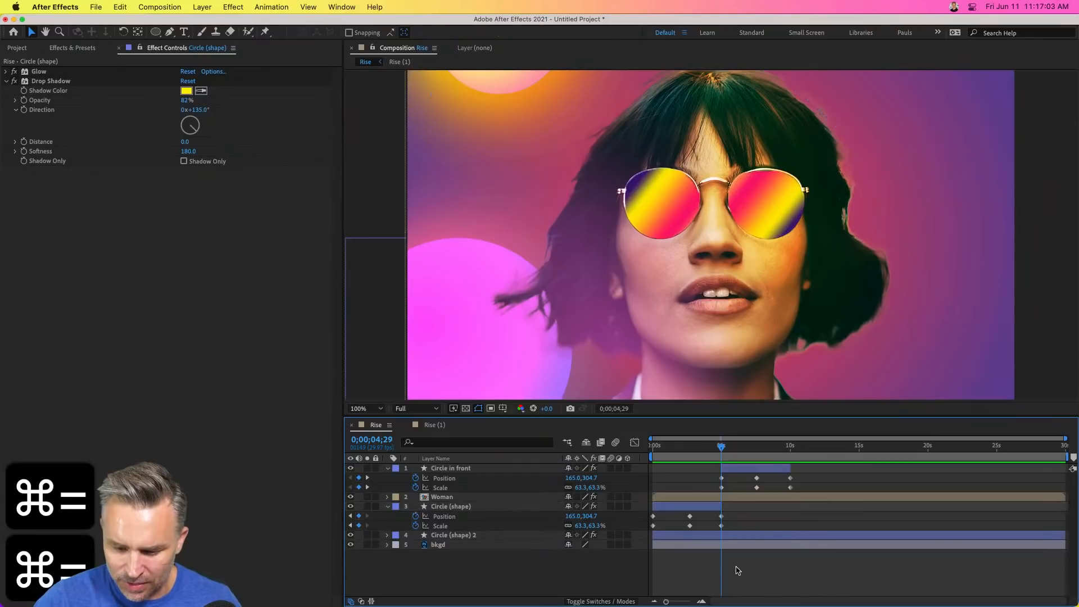
pyautogui.press('super+equal')
pyautogui.press('super+minus')
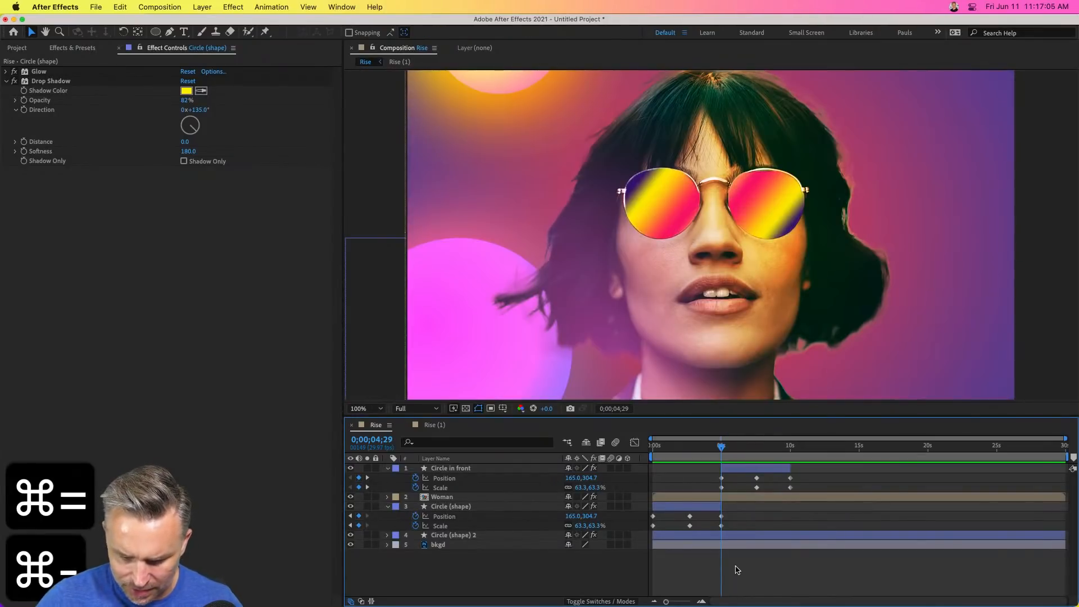
pyautogui.press('super+equal')
pyautogui.press('super+minus')
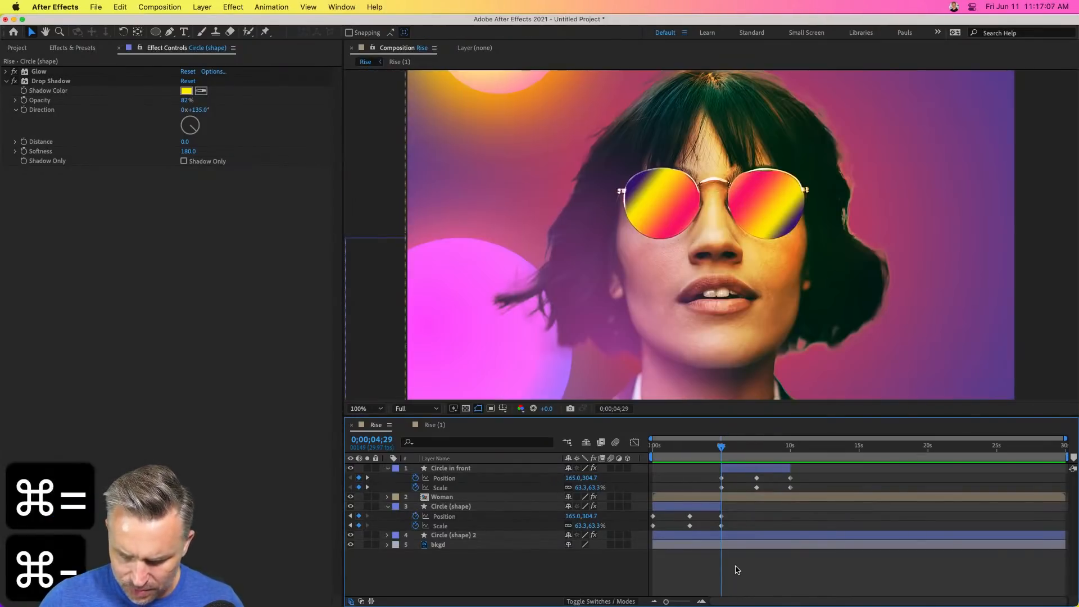
pyautogui.press('=')
pyautogui.press('-')
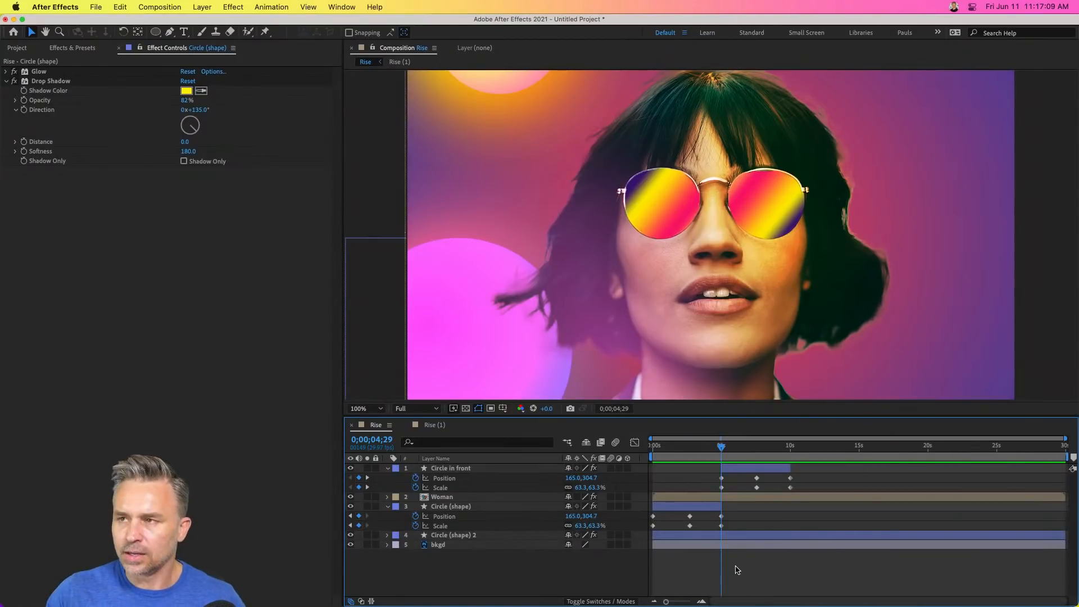
pyautogui.press('=')
pyautogui.press('=')
pyautogui.press('=')
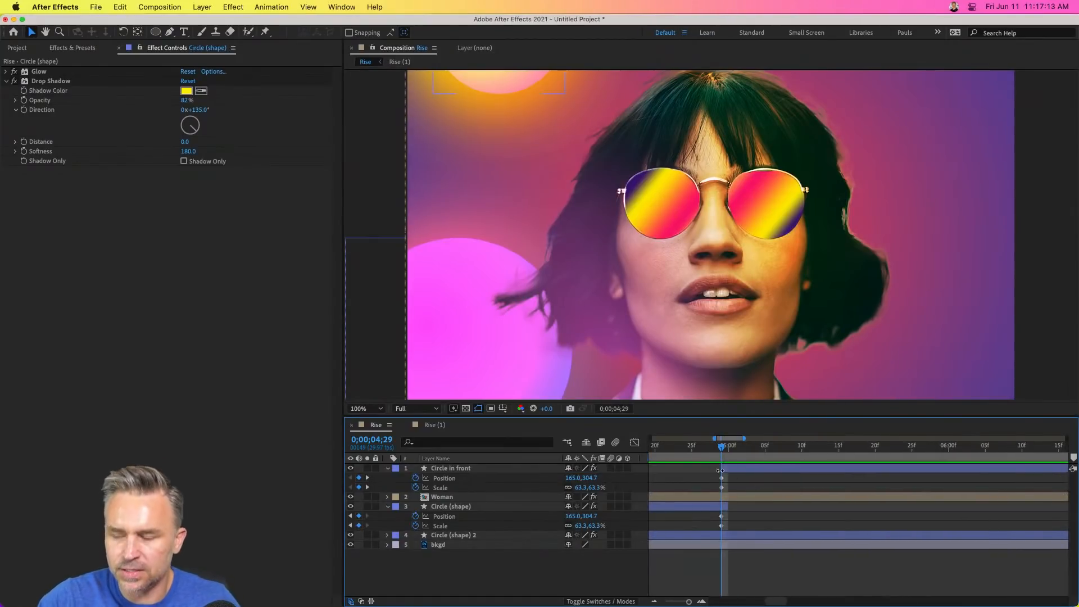
# Bring the yellow circle into view and compare frames 0;00;04;29 and 0;00;05;00 where the two circle layers meet.
pyautogui.press('space')
pyautogui.moveTo(503, 100); pyautogui.dragTo(681, 278)
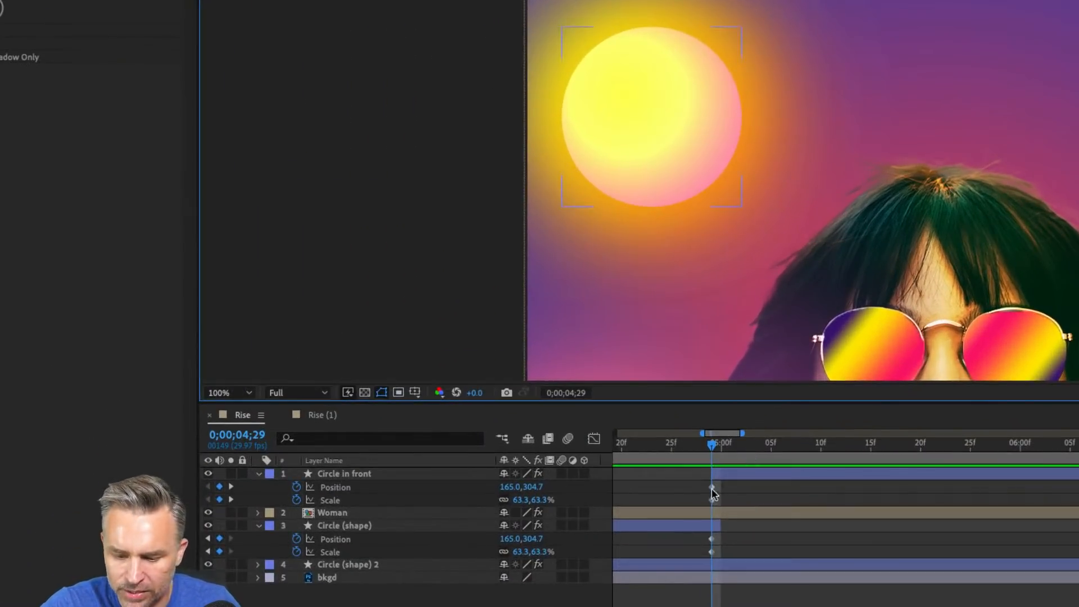
pyautogui.click(730, 468)
pyautogui.moveTo(725, 473); pyautogui.dragTo(724, 451)
pyautogui.click(679, 492)
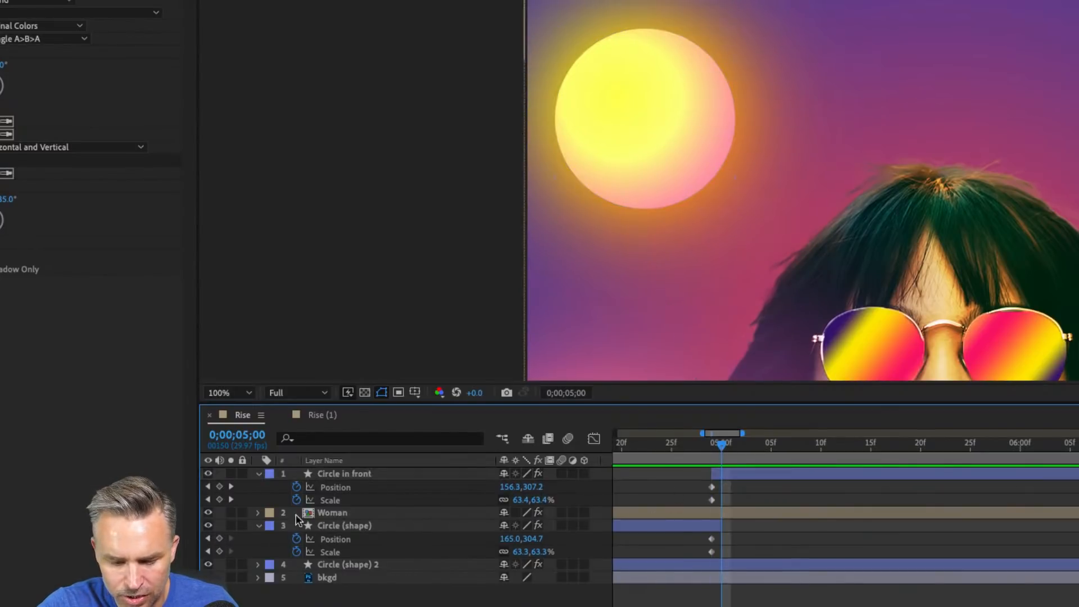
# Try to add Position and Scale keyframes to Circle in front at 0;00;05;00 and start the layer there.
pyautogui.click(219, 487)
pyautogui.click(220, 500)
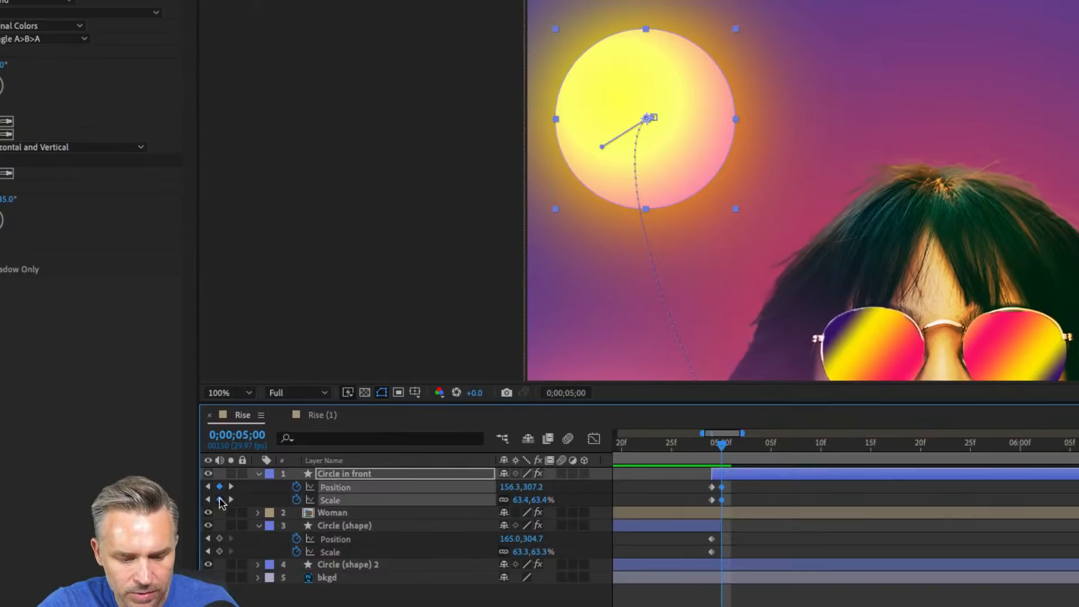
pyautogui.moveTo(695, 486); pyautogui.dragTo(714, 501)
pyautogui.moveTo(718, 450)
pyautogui.mouseDown()
pyautogui.moveTo(699, 446)
pyautogui.moveTo(722, 453)
pyautogui.mouseUp()
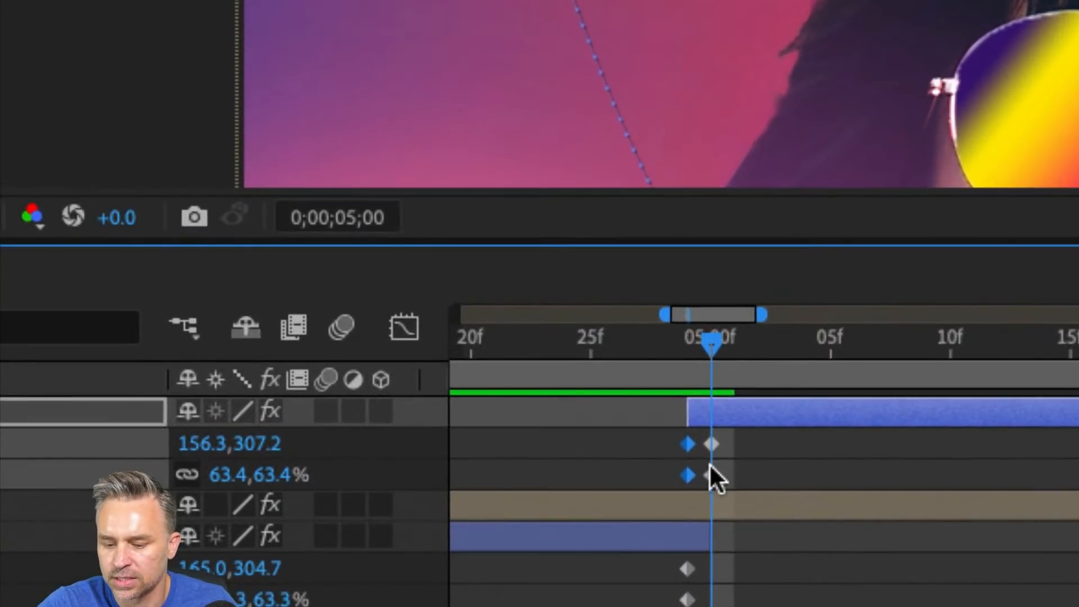
pyautogui.moveTo(689, 411); pyautogui.dragTo(711, 420)
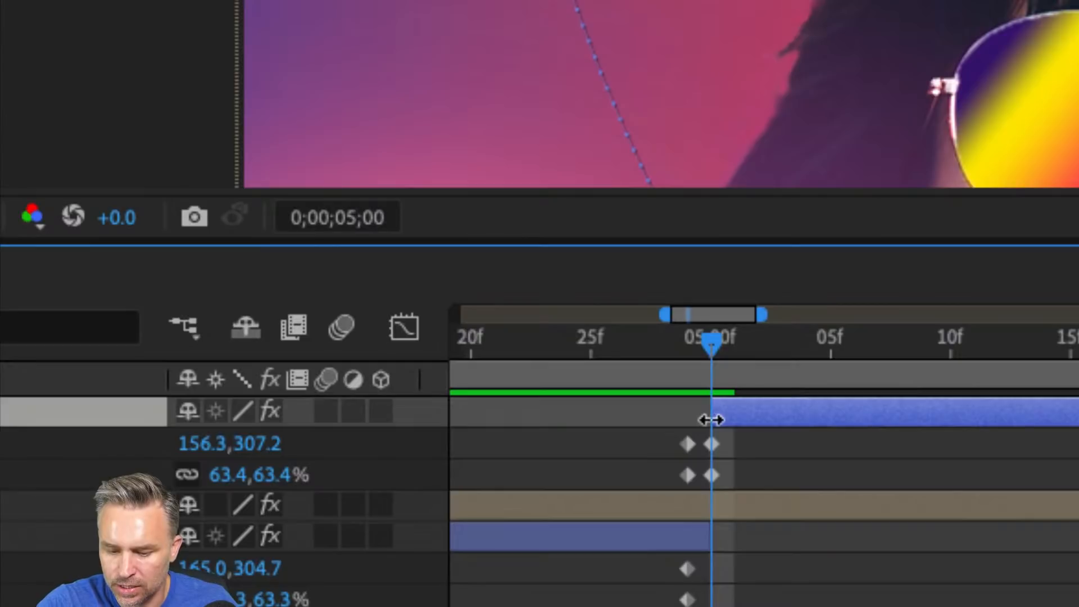
pyautogui.click(712, 444)
pyautogui.press('Delete')
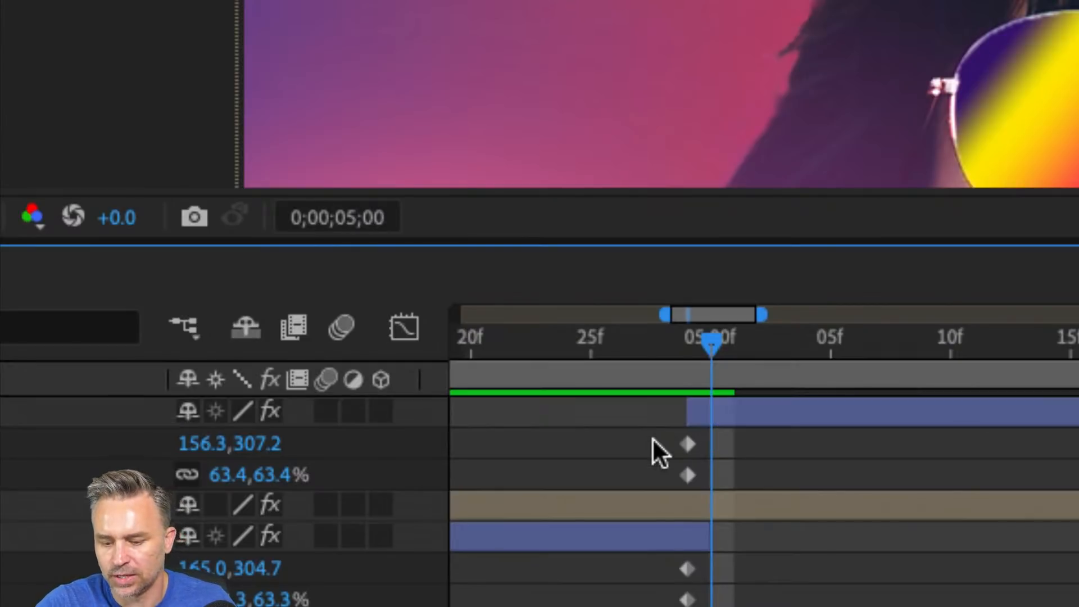
# Trim the start of the Circle in front layer to 0;00;05;00 and widen the visible timeline range.
pyautogui.moveTo(690, 411); pyautogui.dragTo(710, 420)
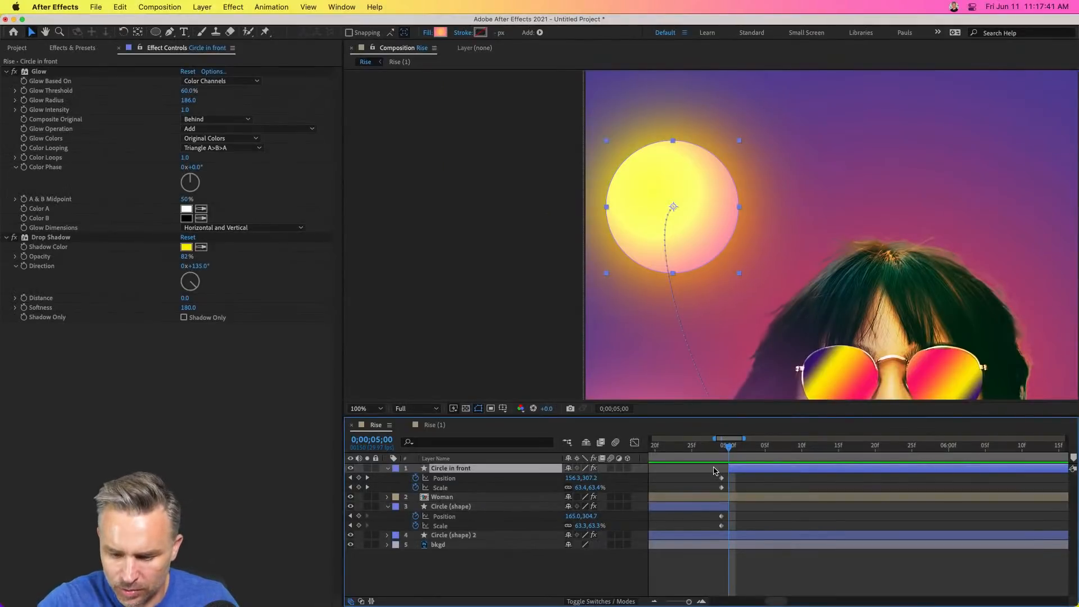
pyautogui.moveTo(712, 439); pyautogui.dragTo(651, 438)
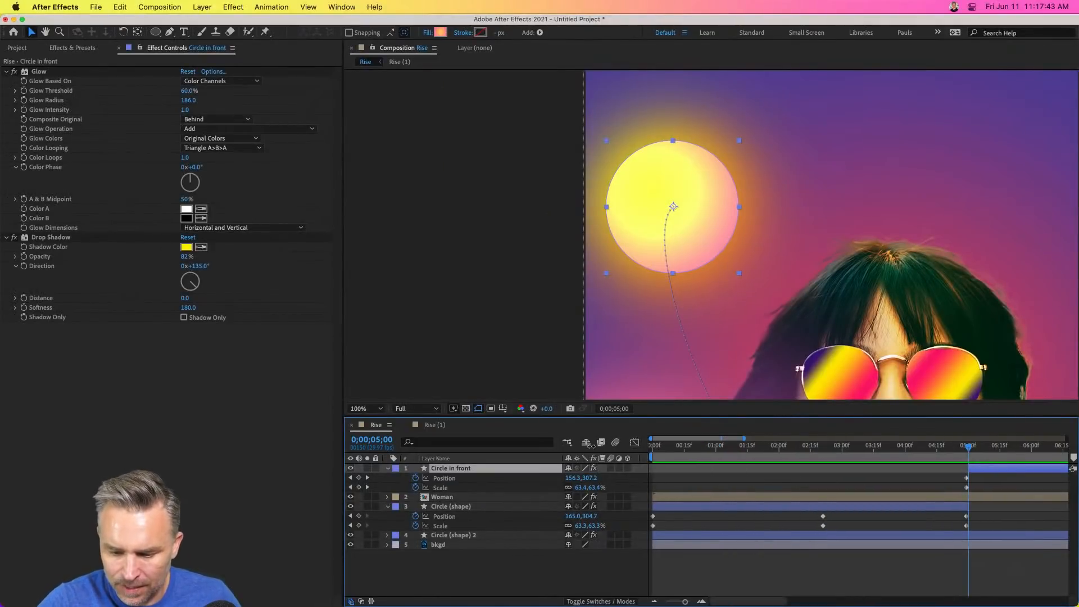
# Widen the visible timeline range and preview the handover between the two circle layers from about 0;00;04;20.
pyautogui.moveTo(743, 439); pyautogui.dragTo(877, 439)
pyautogui.click(770, 452)
pyautogui.press('space')
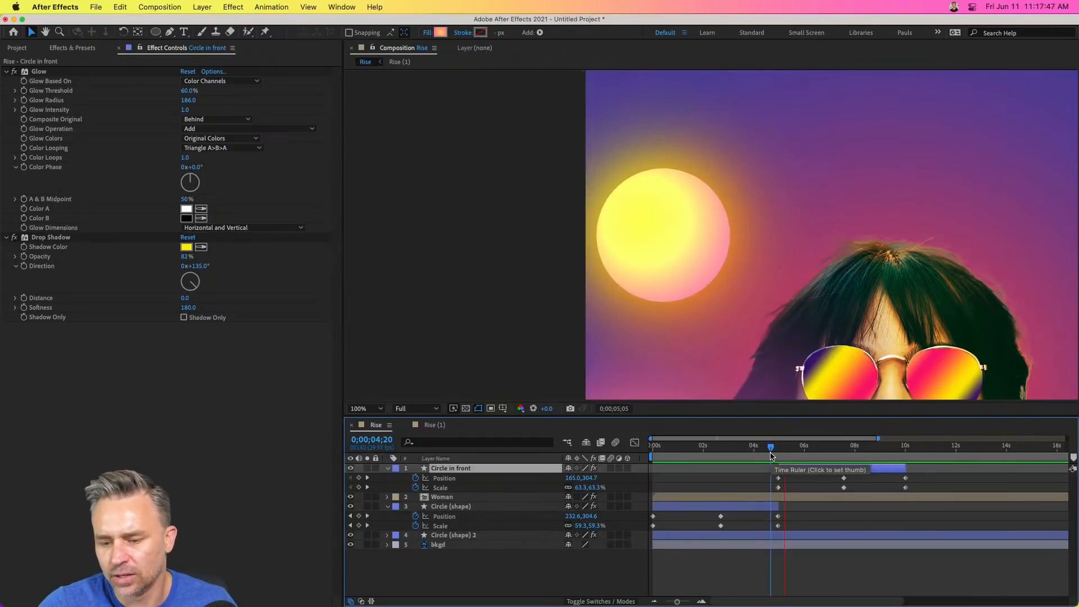
pyautogui.press('space')
# Fit the whole composition in the viewer and preview the circle's orbit from the first frame.
pyautogui.click(370, 416)
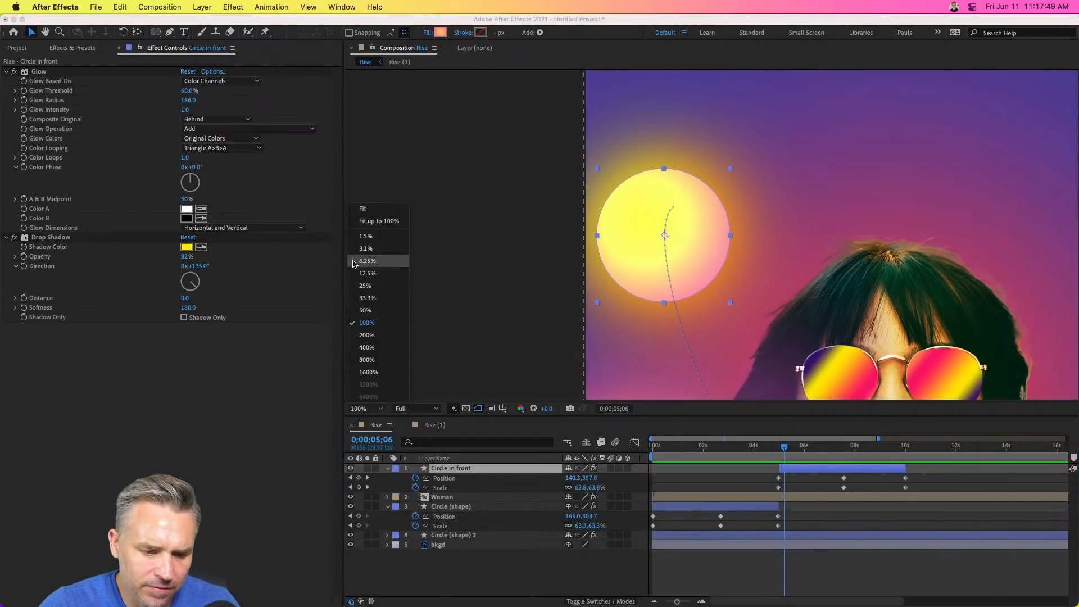
pyautogui.click(363, 209)
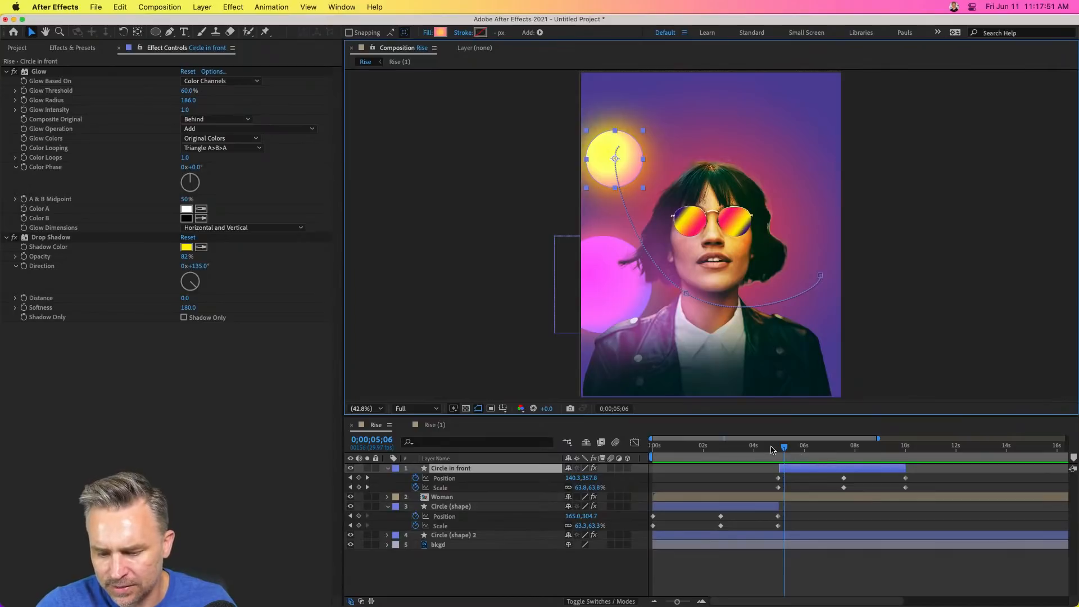
pyautogui.moveTo(879, 438); pyautogui.dragTo(890, 438)
pyautogui.press('Home')
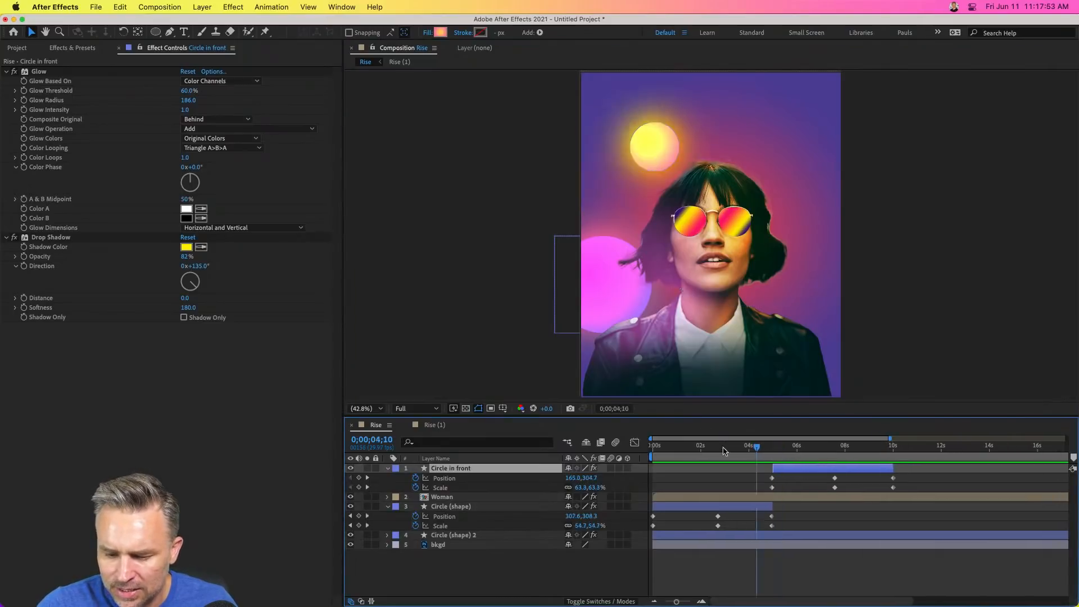
pyautogui.press('space')
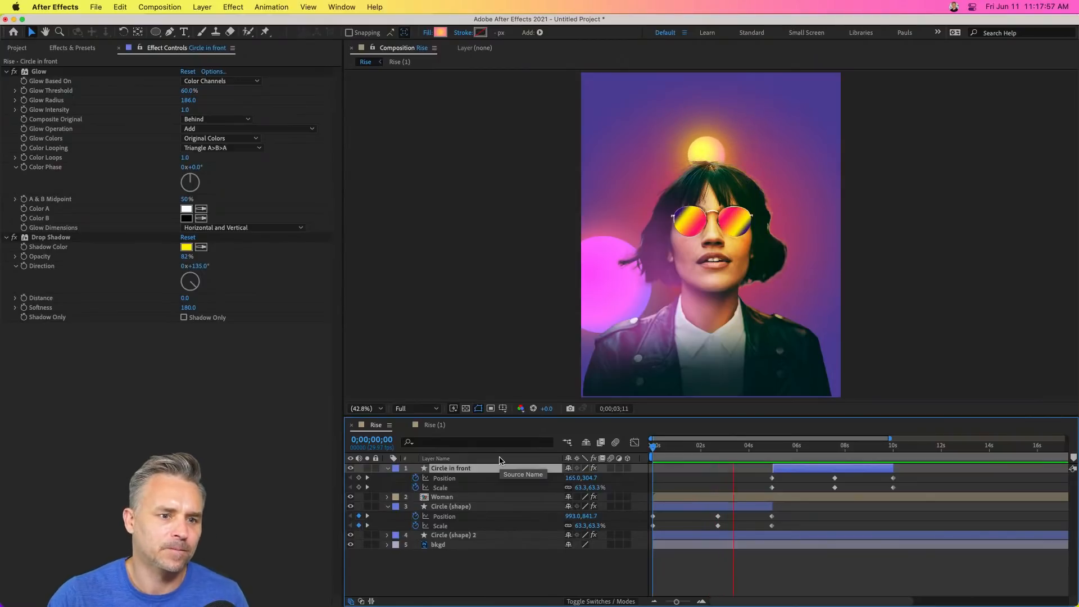
pyautogui.press('space')
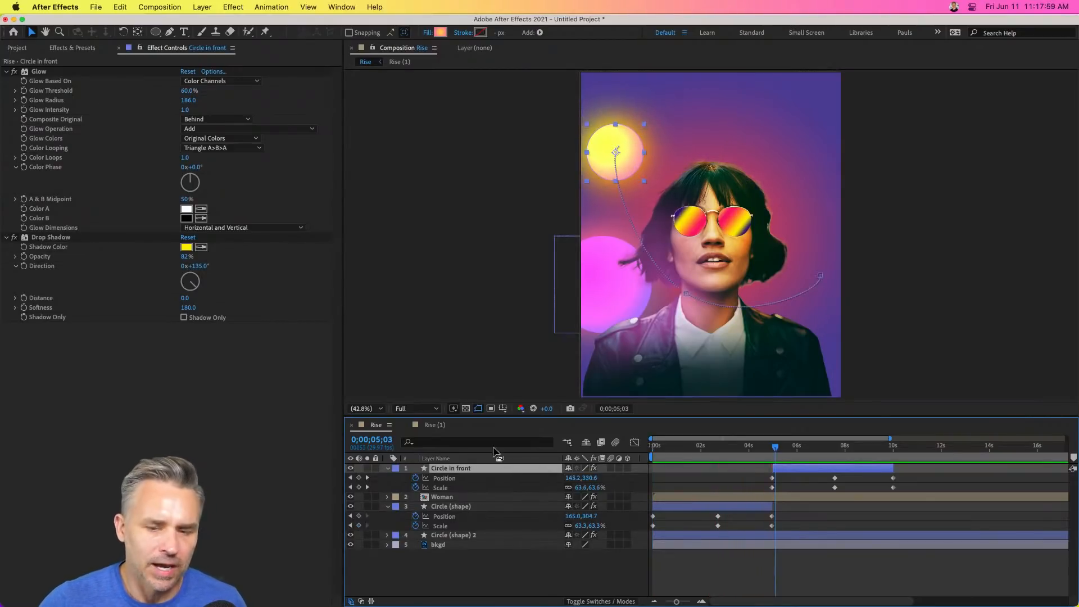
# Launch KeyCastr to show keystrokes on screen and move its window out of the way.
pyautogui.moveTo(828, 5)
pyautogui.press('ctrl+alt+super+b')
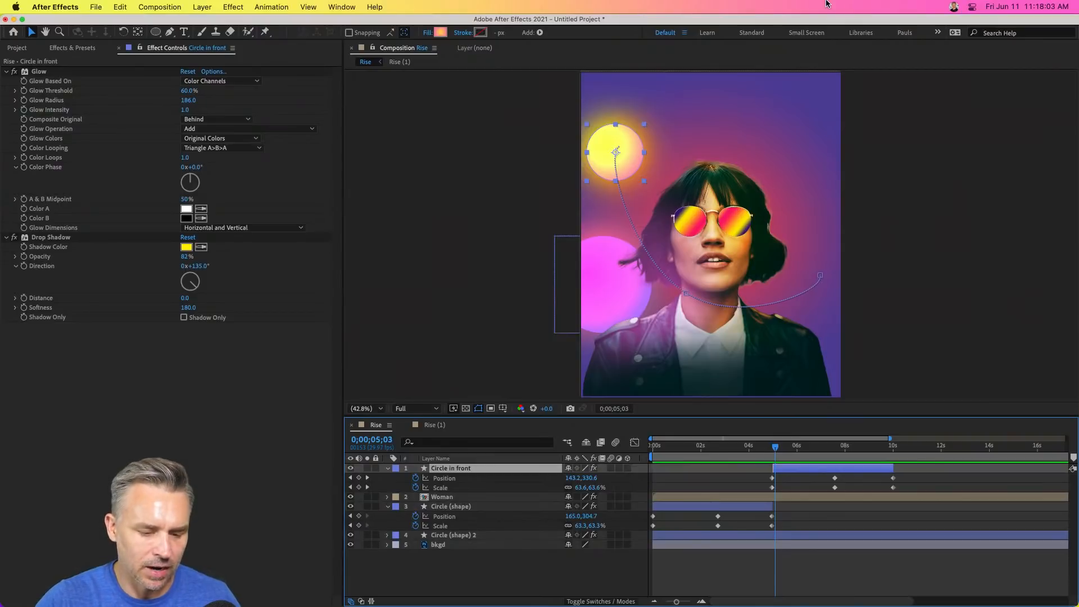
pyautogui.press('space')
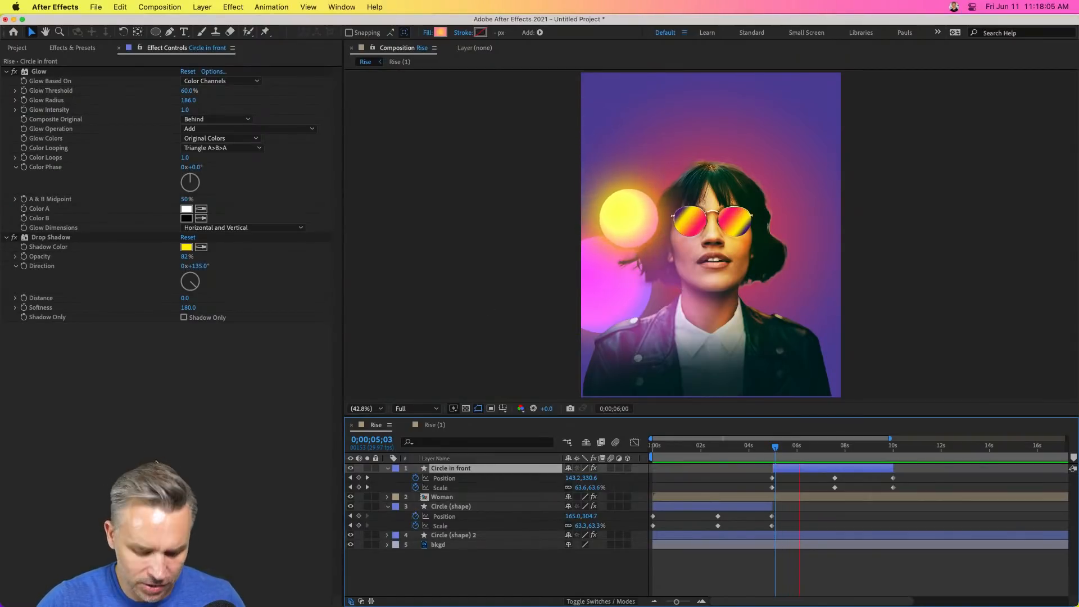
pyautogui.press('super+space')
pyautogui.write('key')
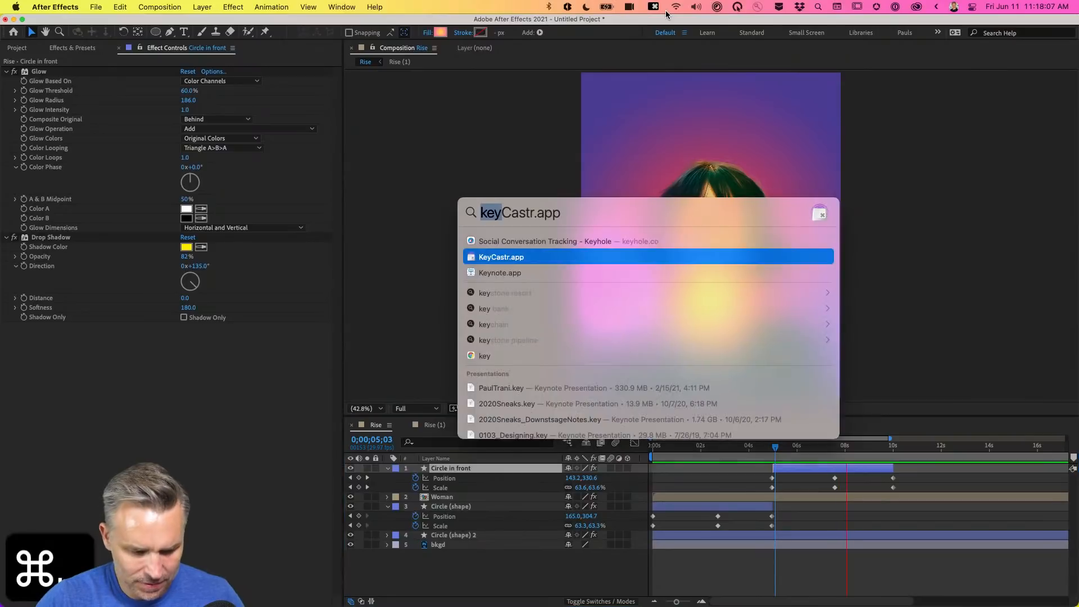
pyautogui.press('Return')
pyautogui.moveTo(640, 276); pyautogui.dragTo(1039, 106)
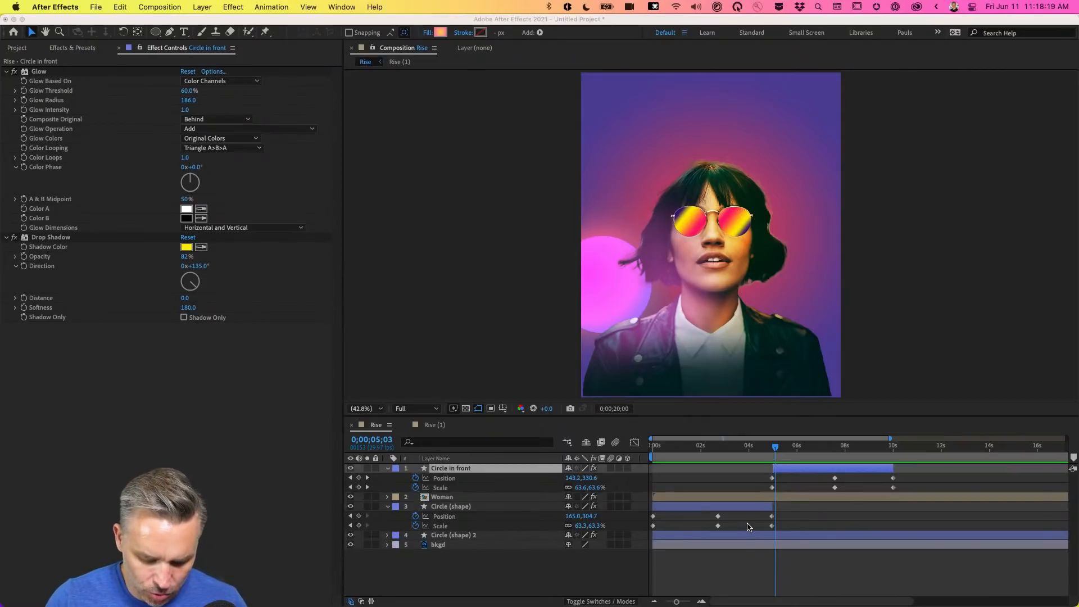
# Return to the Rise composition in After Effects and play the orbit from the first frame past the handover.
pyautogui.click(704, 569)
pyautogui.press('Home')
pyautogui.press('space')
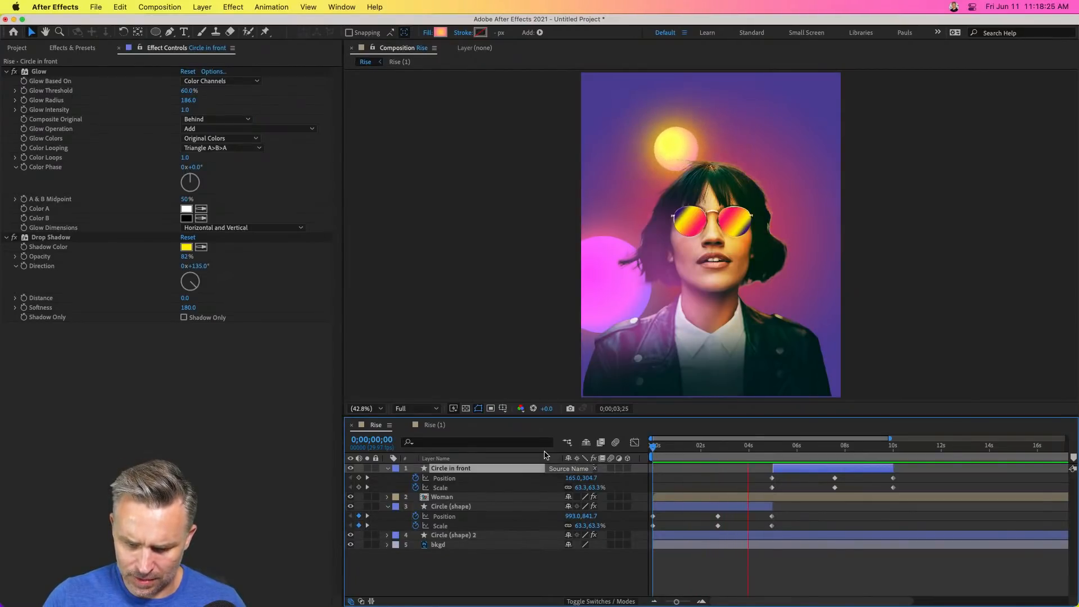
pyautogui.press('space')
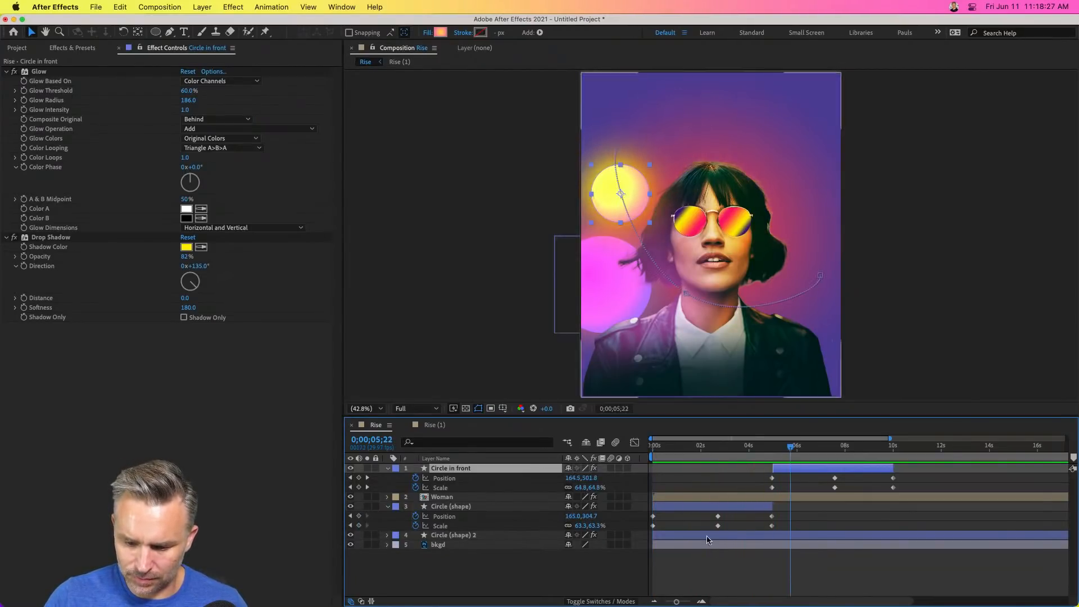
# Reshape the Circle (shape) motion path with the curve handles at its last and first Position keyframes, and preview the orbit.
pyautogui.moveTo(759, 453); pyautogui.dragTo(778, 511)
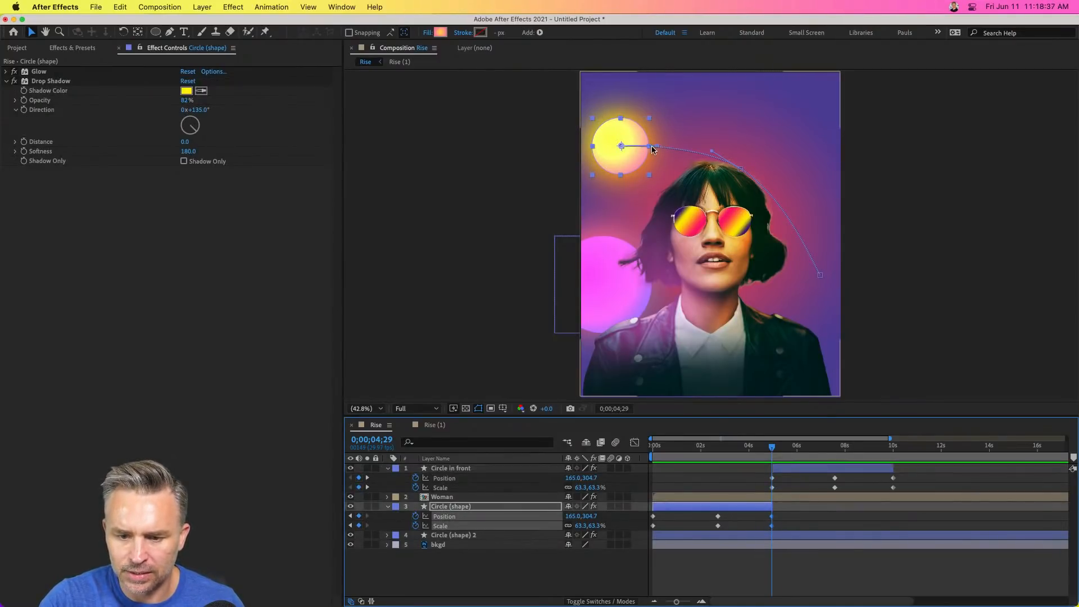
pyautogui.moveTo(652, 146); pyautogui.dragTo(643, 137)
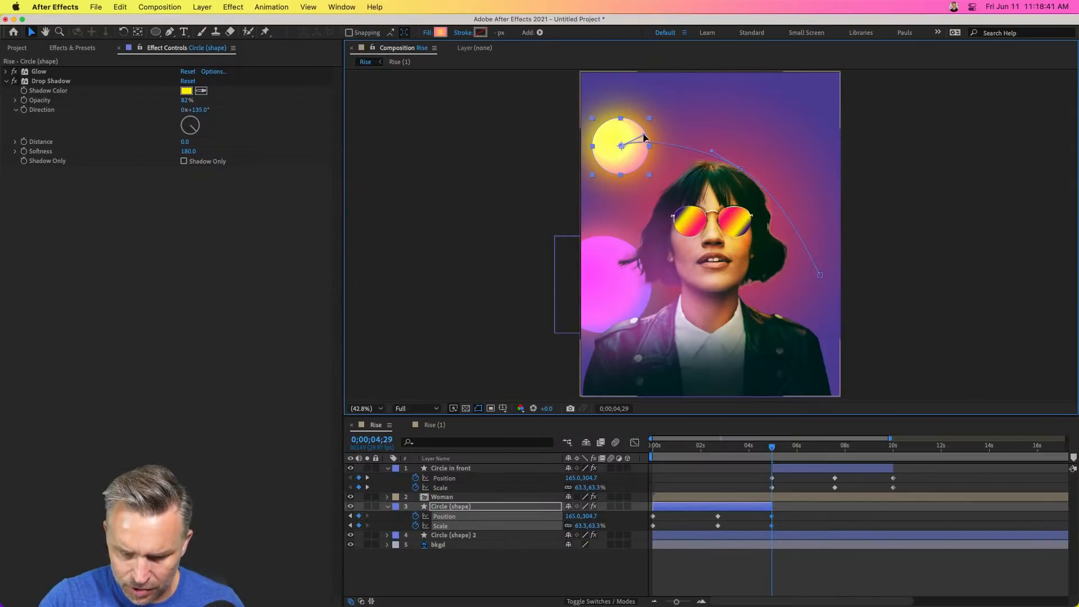
pyautogui.click(820, 275)
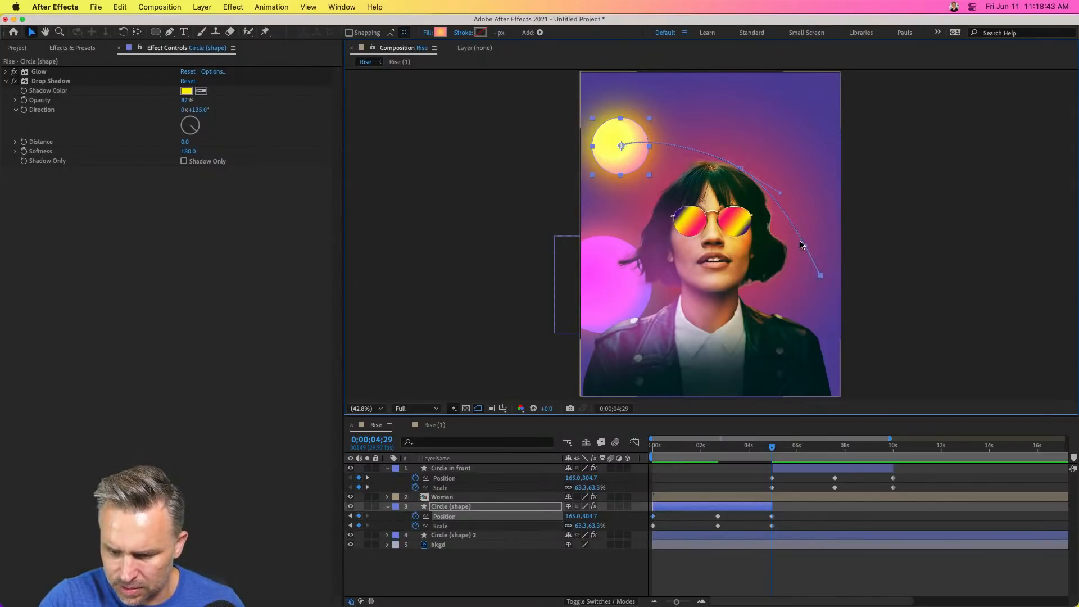
pyautogui.moveTo(808, 249); pyautogui.dragTo(824, 270)
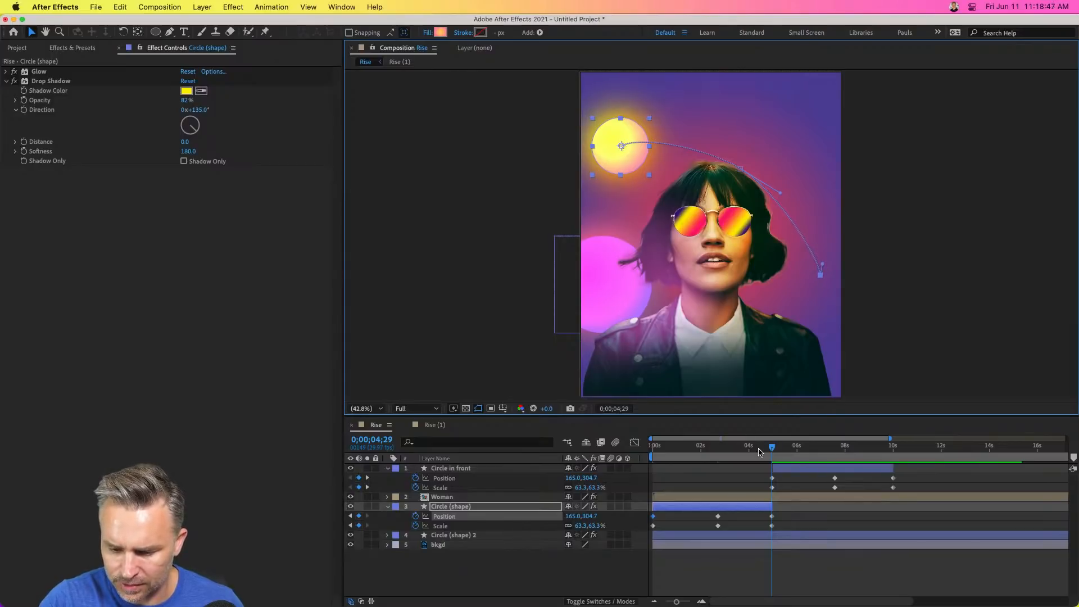
pyautogui.press('Home')
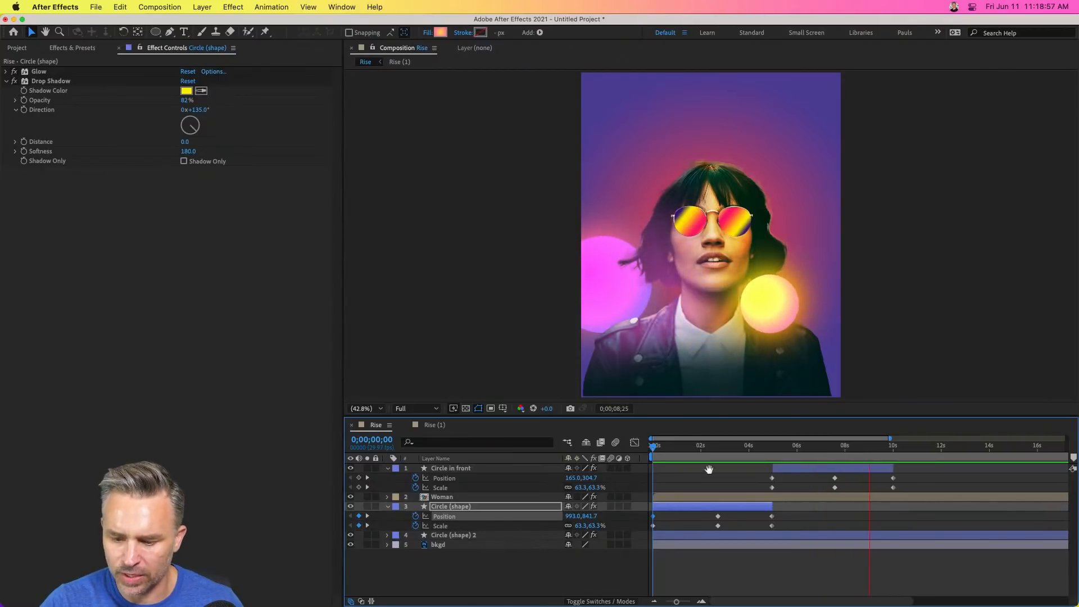
pyautogui.click(828, 449)
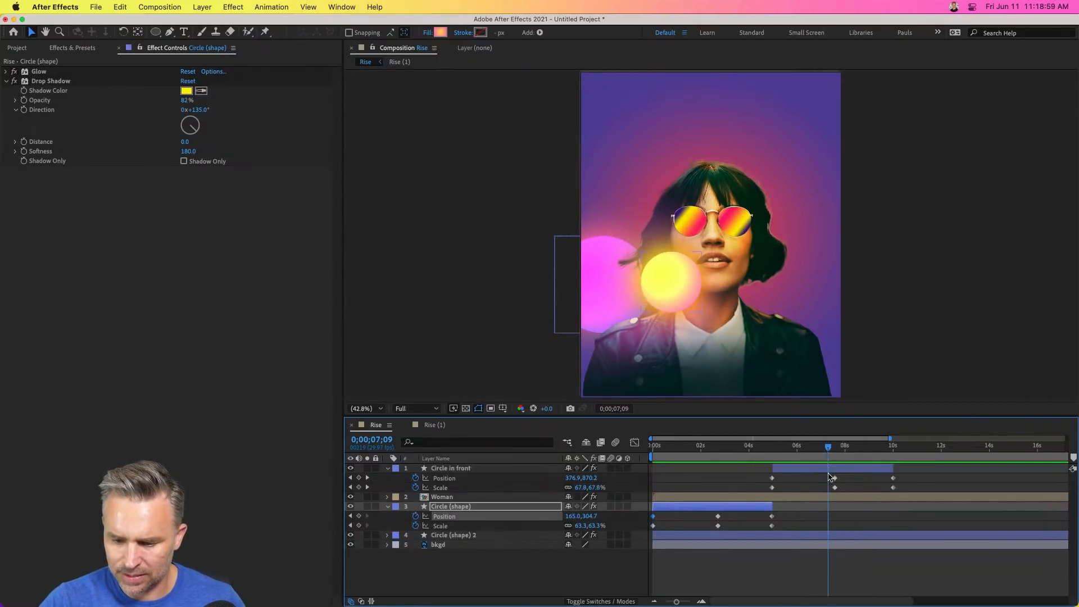
# Try Easy Ease on all Position and Scale keyframes of Circle in front and Circle (shape), and preview the motion.
pyautogui.click(835, 478)
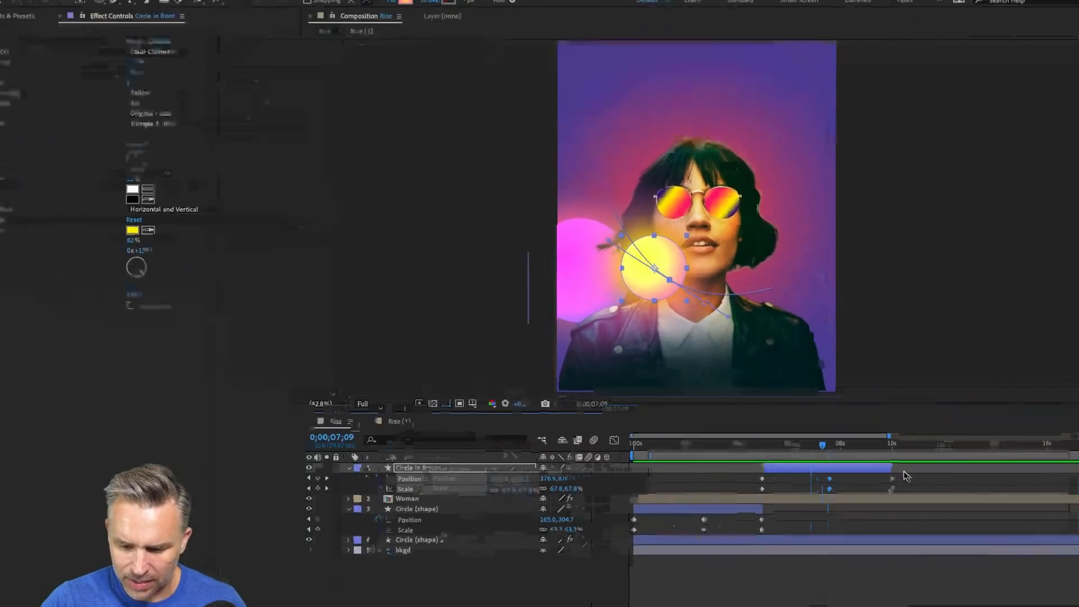
pyautogui.moveTo(901, 474); pyautogui.dragTo(631, 532)
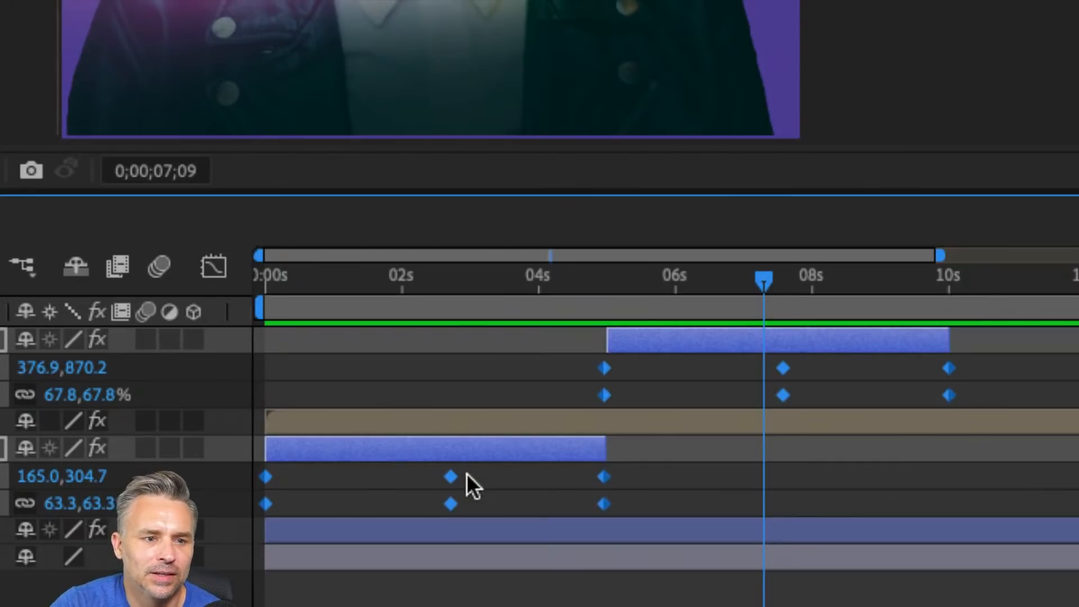
pyautogui.rightClick(605, 368)
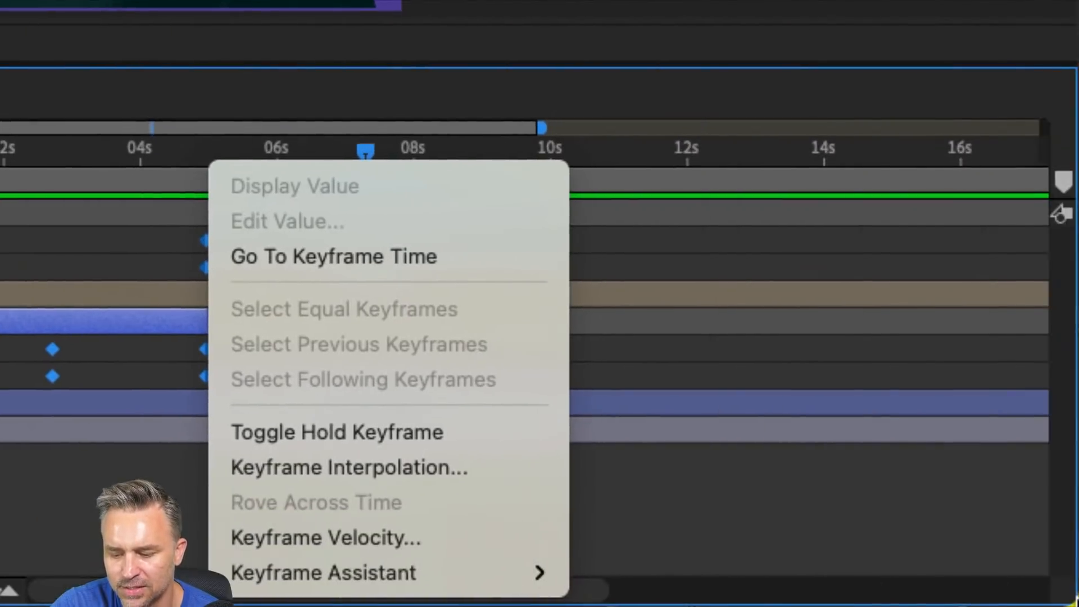
pyautogui.moveTo(780, 574)
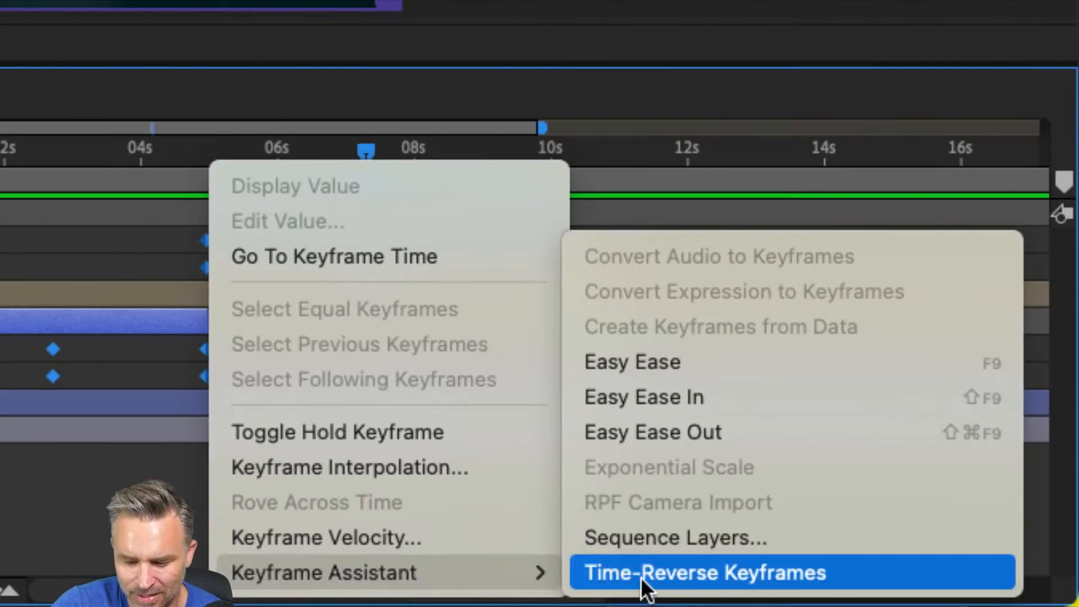
pyautogui.click(608, 366)
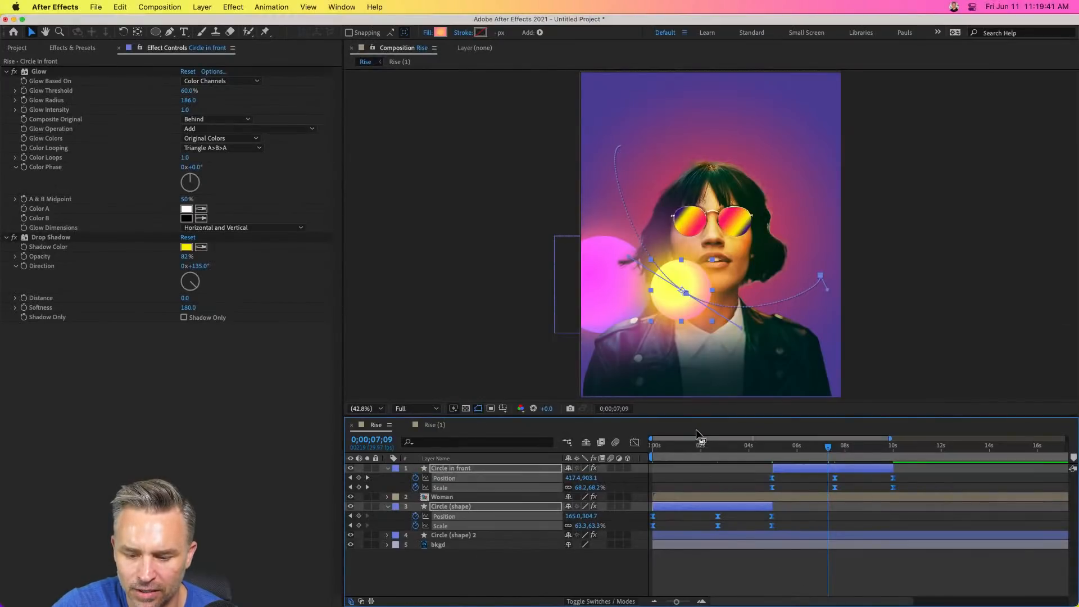
pyautogui.press('Home')
pyautogui.click(685, 566)
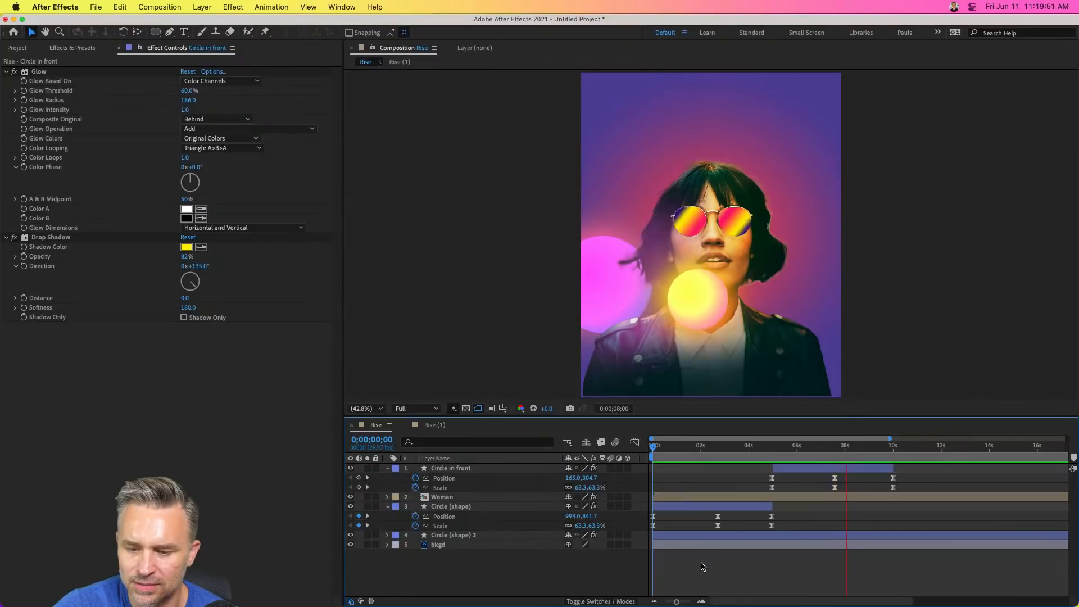
pyautogui.press('space')
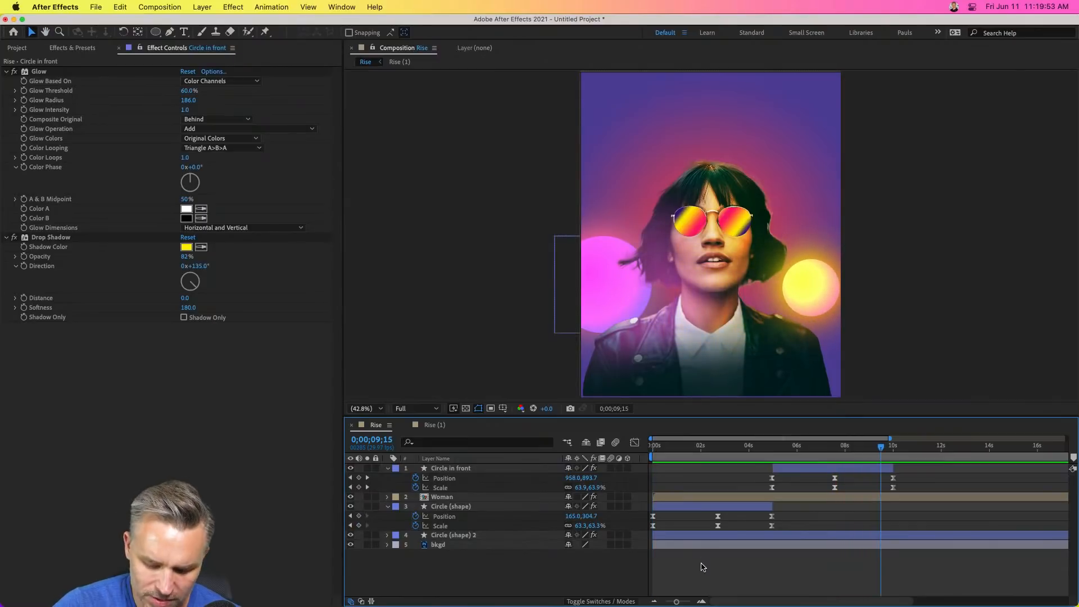
# Undo the Easy Ease on both circle layers and replay the animation from the start.
pyautogui.press('super+z')
pyautogui.press('super+z')
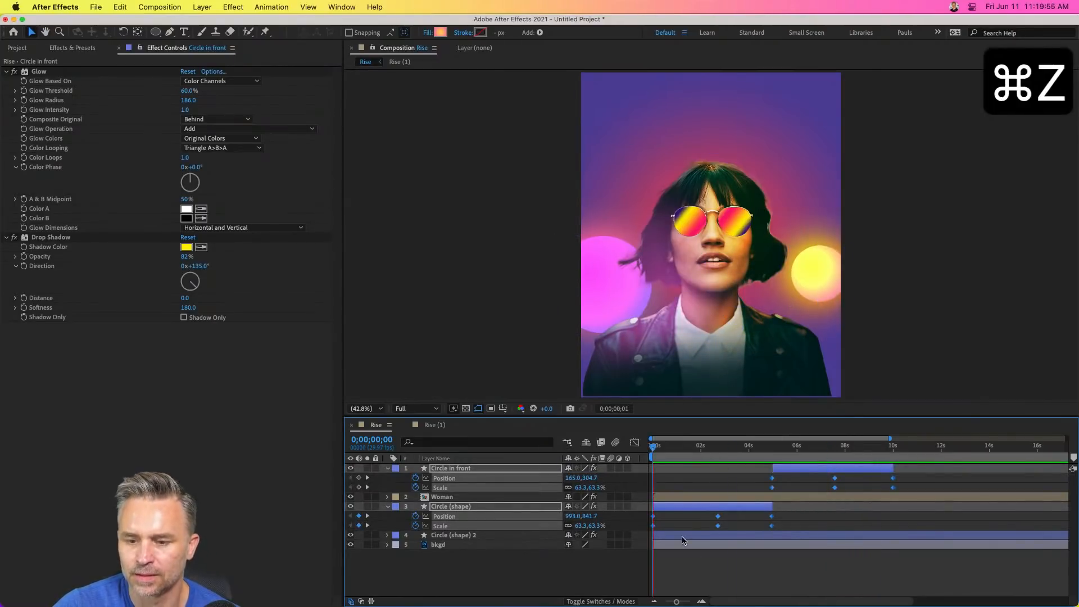
pyautogui.press('super+z')
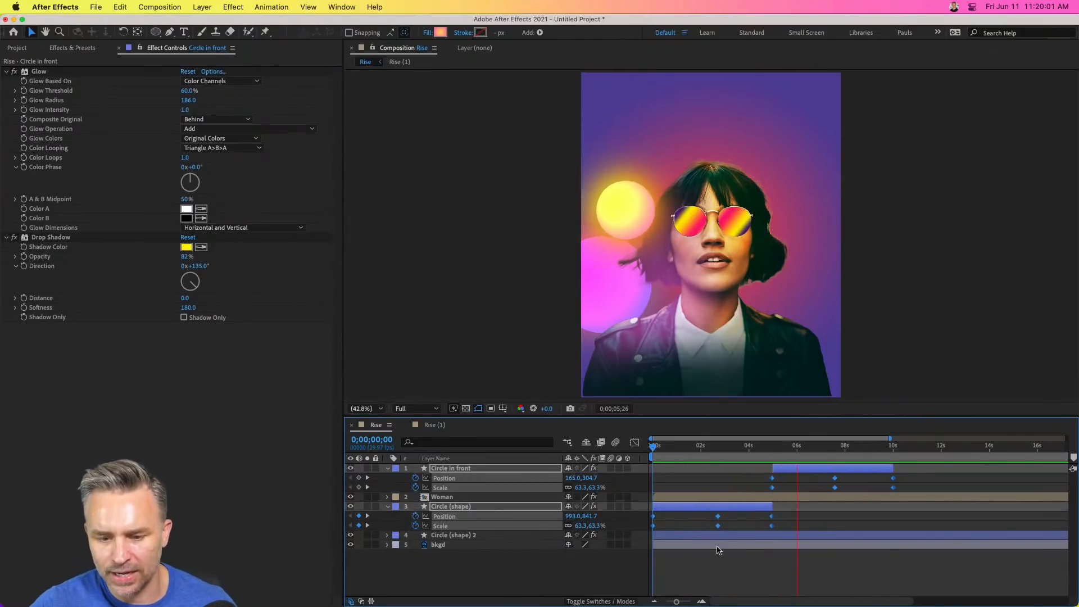
pyautogui.press('space')
# Go to the last Circle (shape) keyframes at 0;00;04;29 and clear the keyframe selection.
pyautogui.click(749, 570)
pyautogui.moveTo(764, 527); pyautogui.dragTo(794, 501)
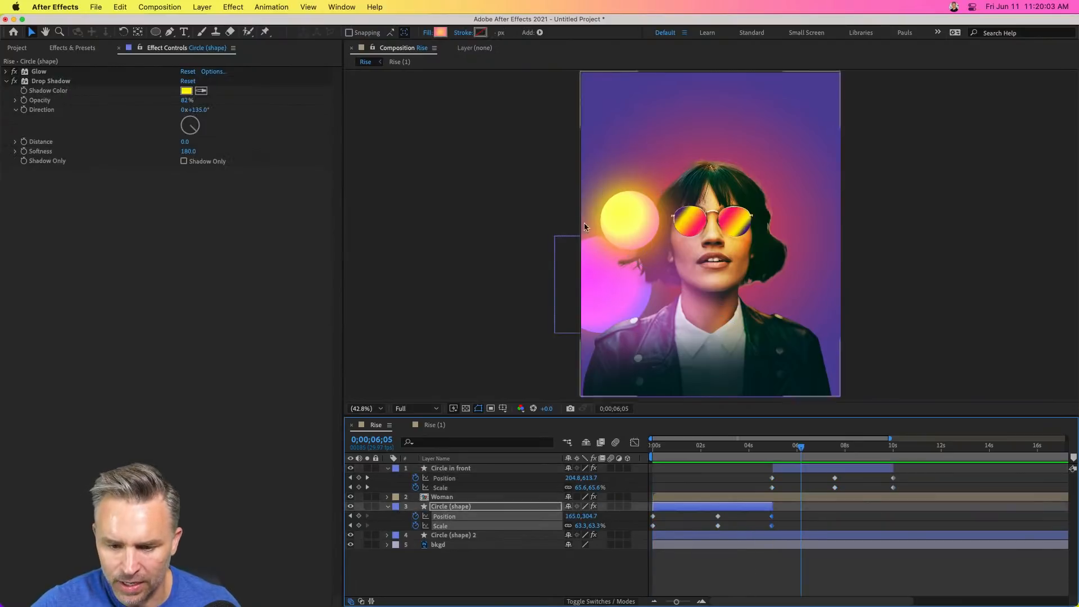
pyautogui.keyDown('shift'); pyautogui.click(766, 451); pyautogui.keyUp('shift')
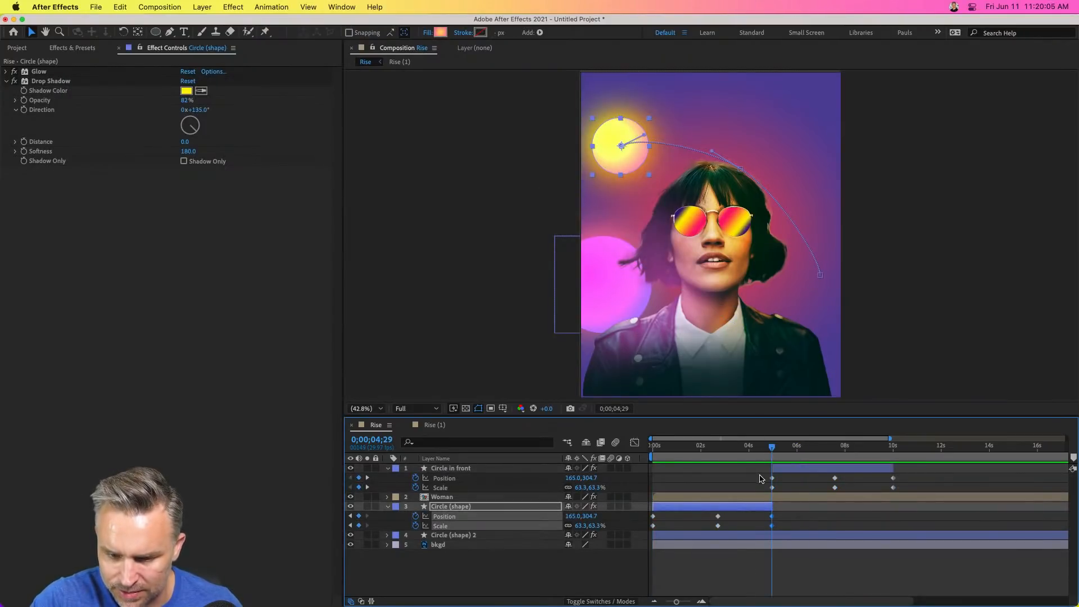
pyautogui.click(758, 477)
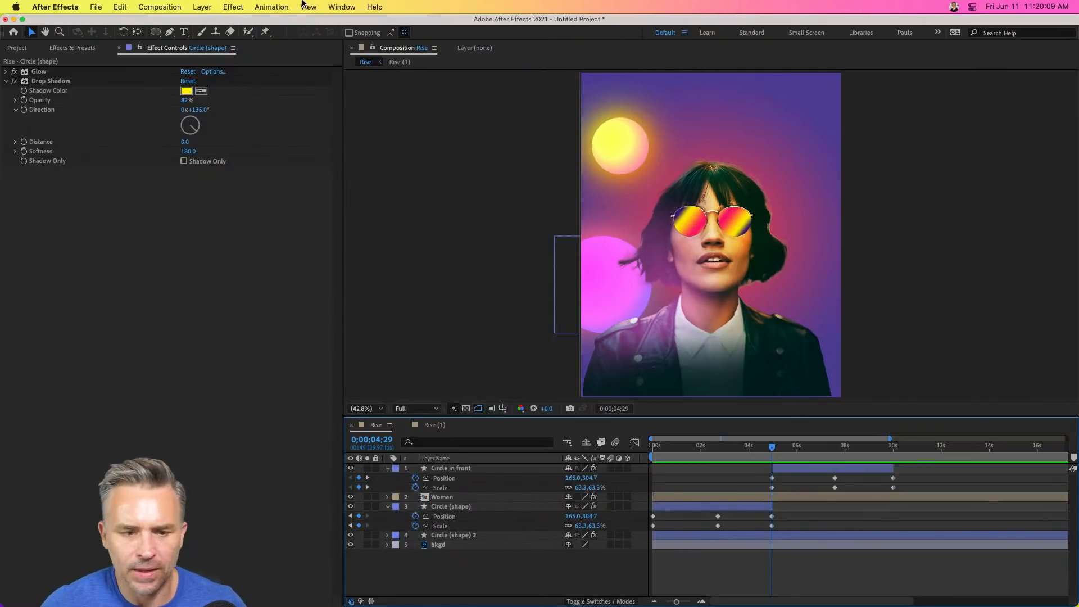
pyautogui.click(343, 4)
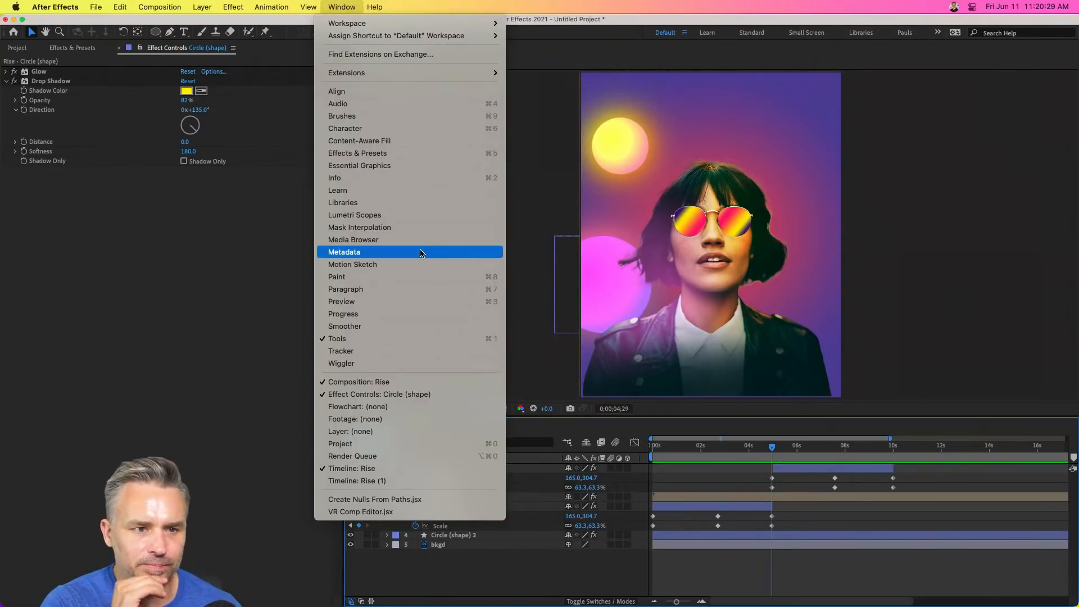
pyautogui.click(235, 274)
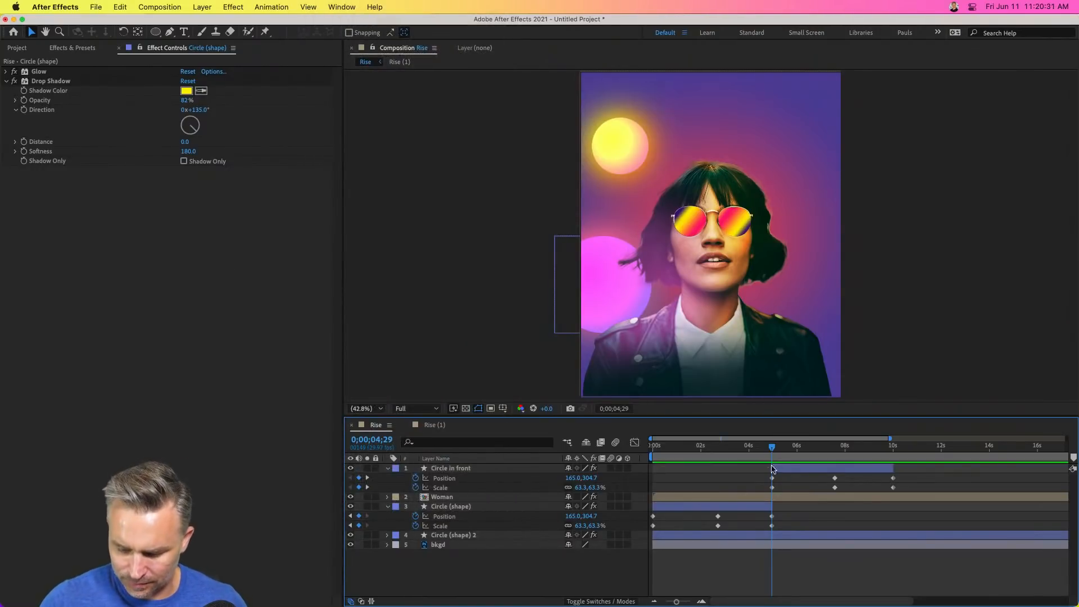
# Extend the start of the Circle in front layer back to its first keyframes at 0;00;04;29.
pyautogui.press('=')
pyautogui.press('=')
pyautogui.press('=')
pyautogui.press('=')
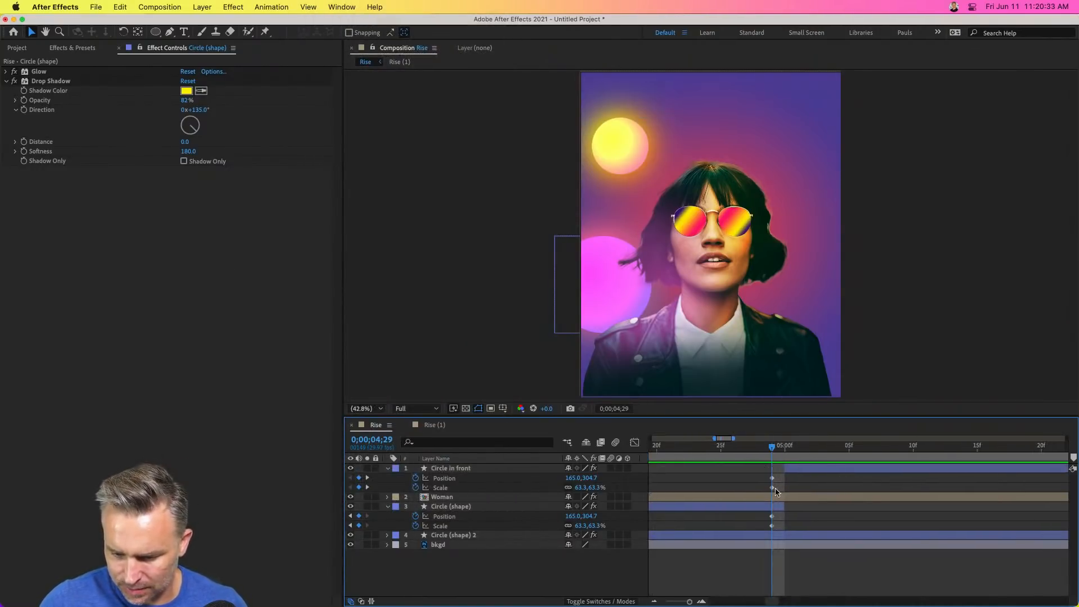
pyautogui.moveTo(761, 481); pyautogui.dragTo(777, 491)
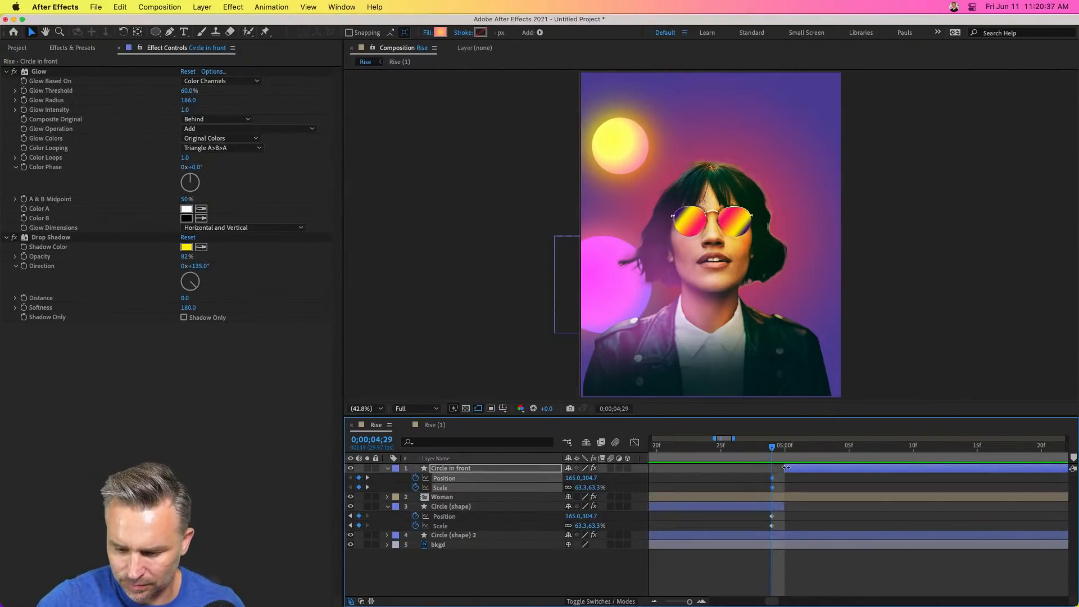
pyautogui.moveTo(785, 468)
pyautogui.mouseDown()
pyautogui.moveTo(749, 470)
pyautogui.moveTo(772, 472)
pyautogui.mouseUp()
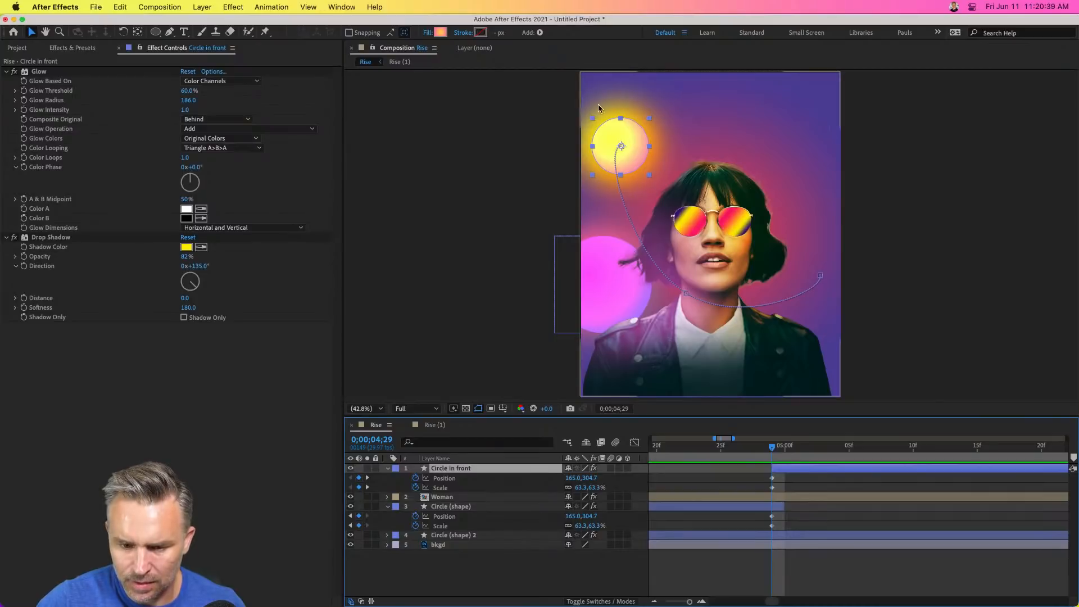
# Pull a direction handle down and outward from the first Position keyframe on the Circle in front motion path.
pyautogui.click(621, 147)
pyautogui.moveTo(602, 148); pyautogui.dragTo(601, 170)
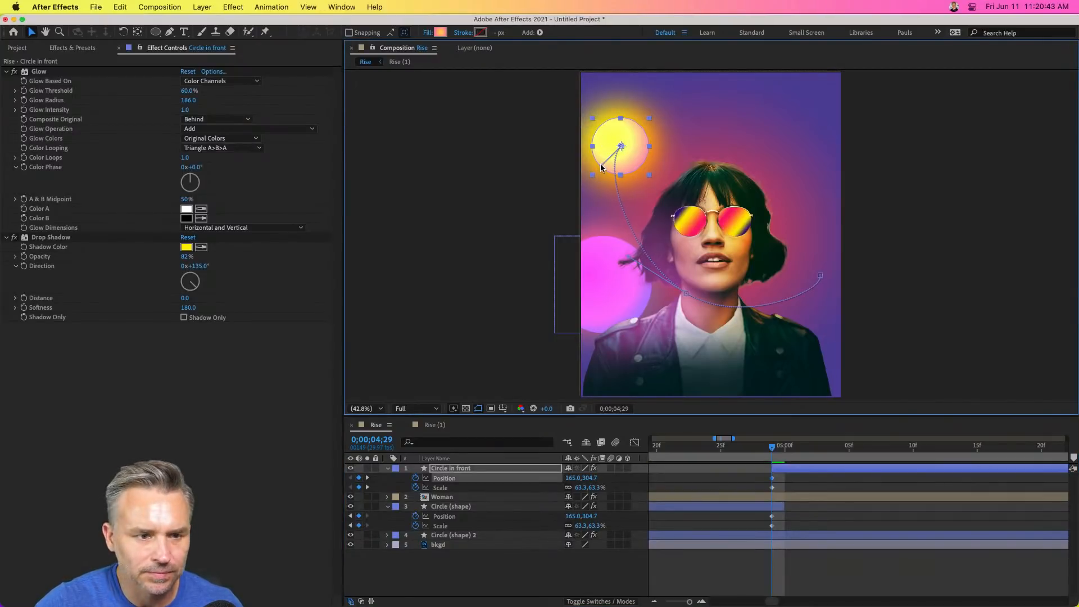
pyautogui.press(',')
pyautogui.press(',')
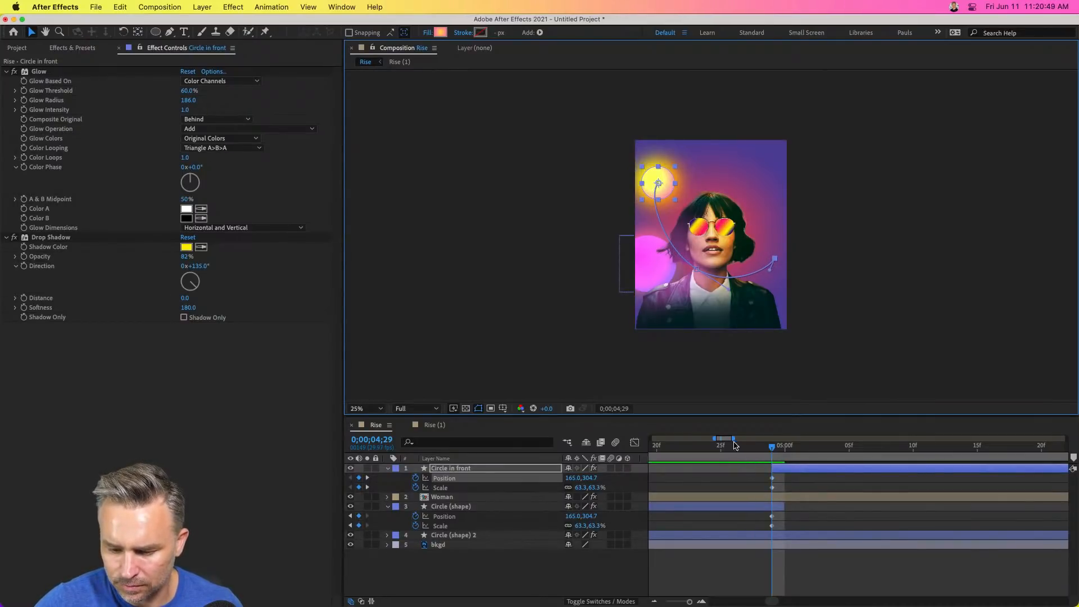
# Preview the motion from just before the five-second handover between the two circle layers.
pyautogui.moveTo(734, 438); pyautogui.dragTo(577, 442)
pyautogui.click(791, 446)
pyautogui.press('space')
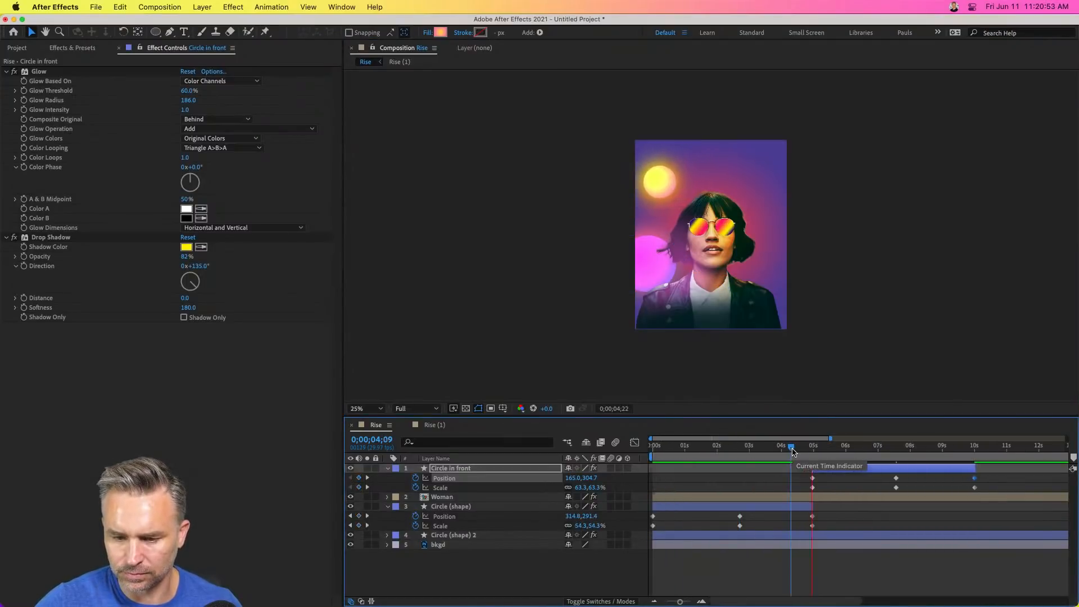
pyautogui.press('space')
# Trim the start of the Circle in front layer to 0;00;05;00, where Circle (shape) ends, and preview the handover.
pyautogui.click(806, 448)
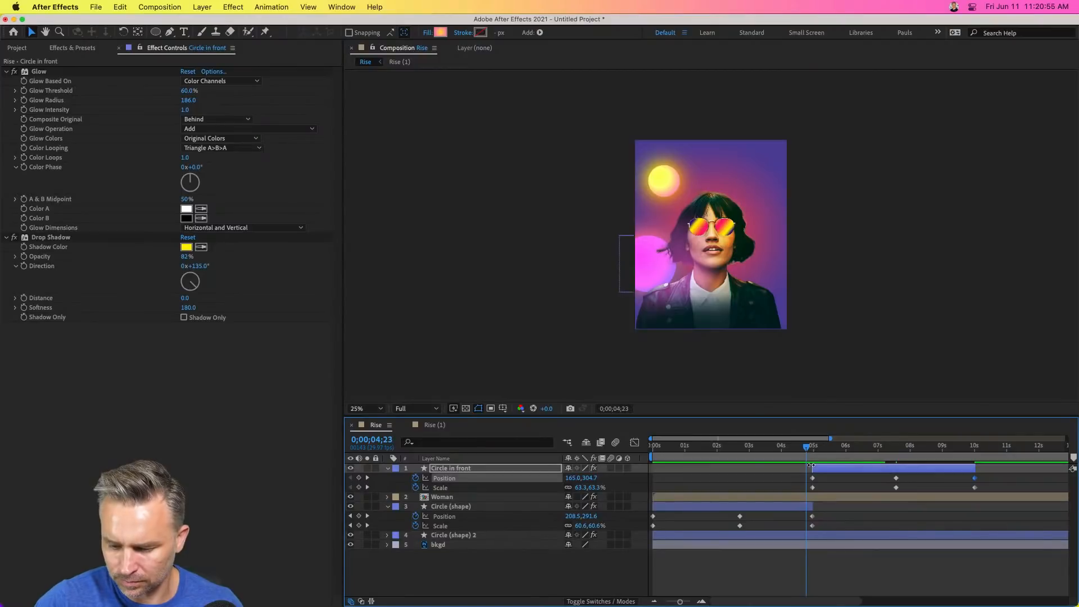
pyautogui.press('=')
pyautogui.press('=')
pyautogui.press('=')
pyautogui.press('=')
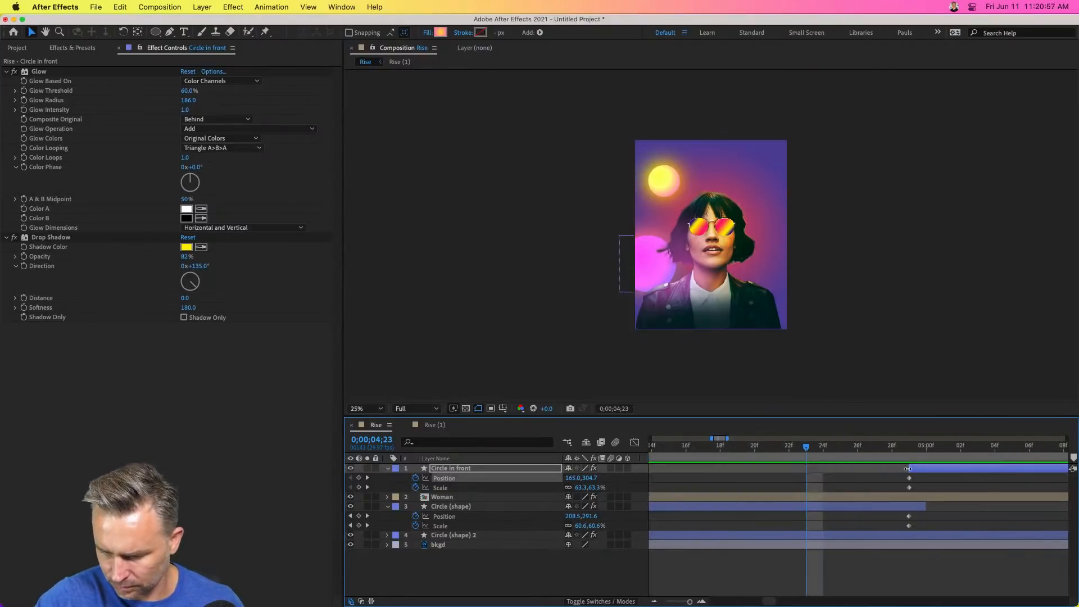
pyautogui.moveTo(907, 469); pyautogui.dragTo(921, 475)
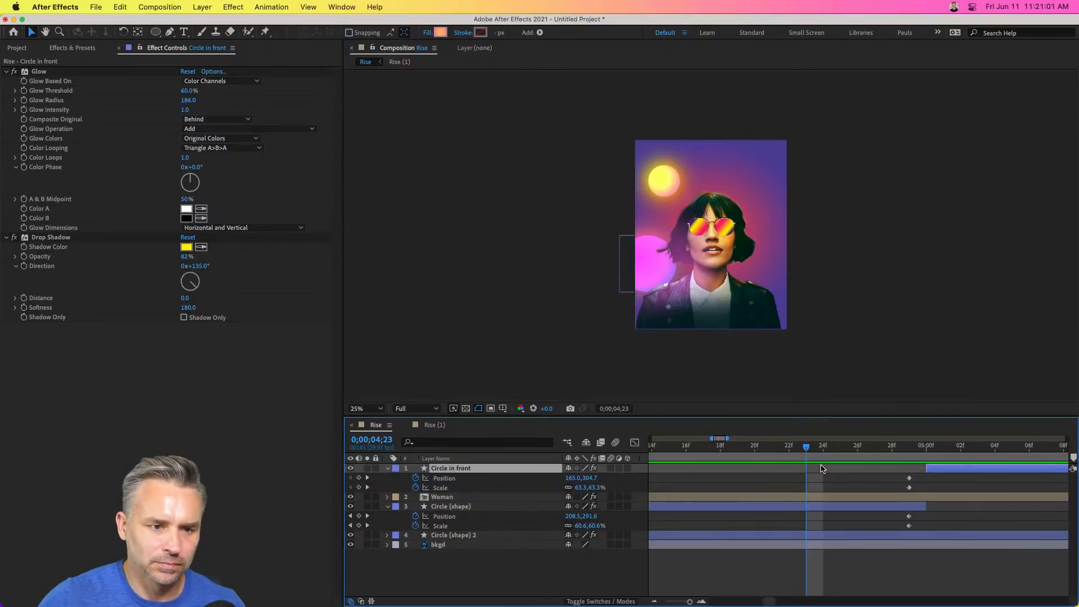
pyautogui.press('space')
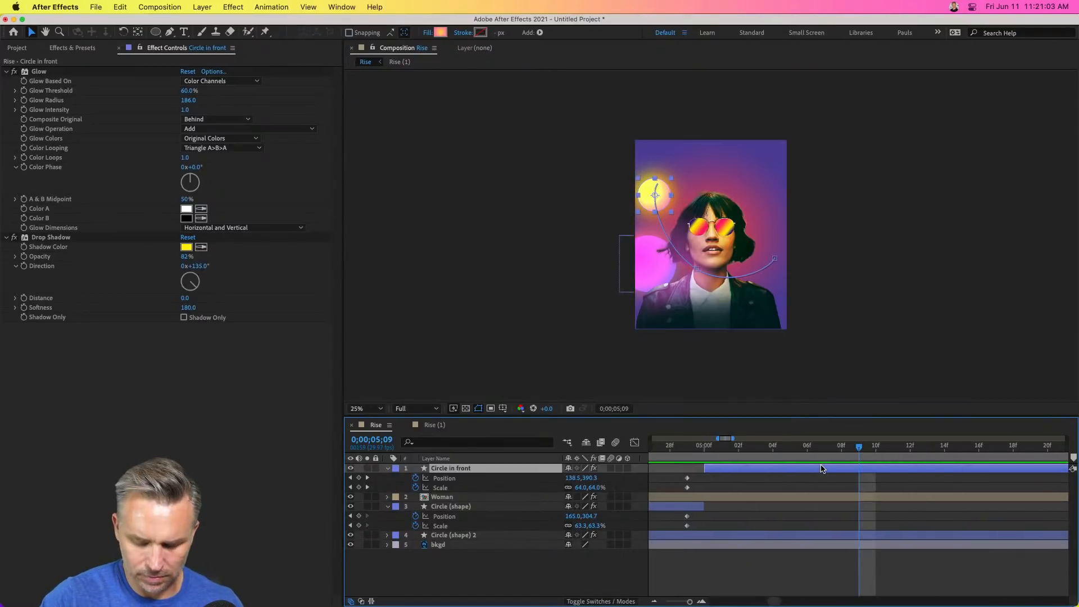
# Try Easy Ease on only the Position and Scale keyframes of both circle layers at the handover, and preview it.
pyautogui.moveTo(716, 439); pyautogui.dragTo(570, 443)
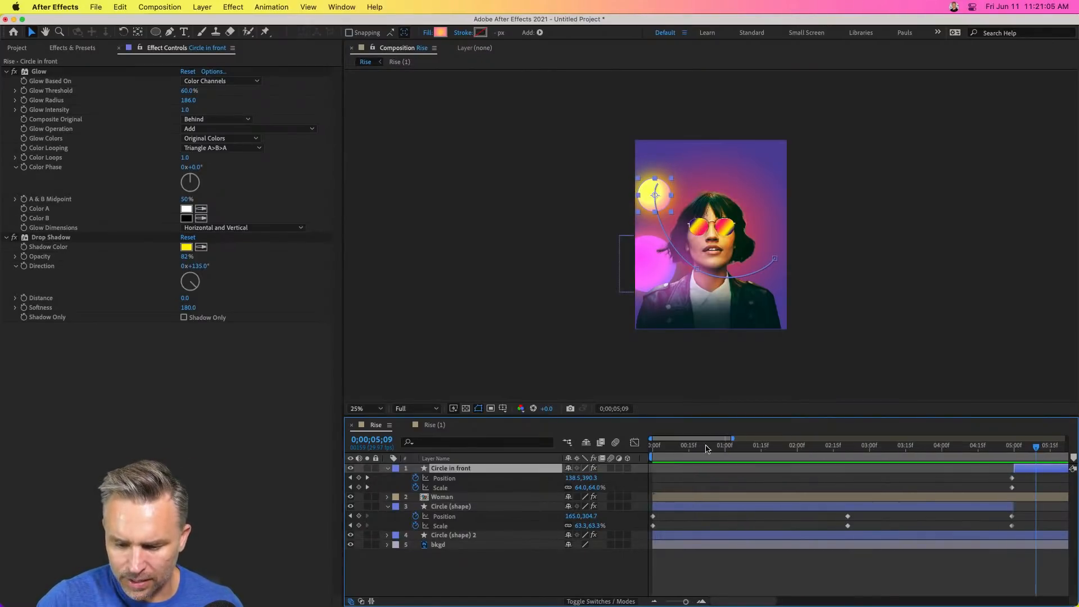
pyautogui.moveTo(733, 440); pyautogui.dragTo(870, 450)
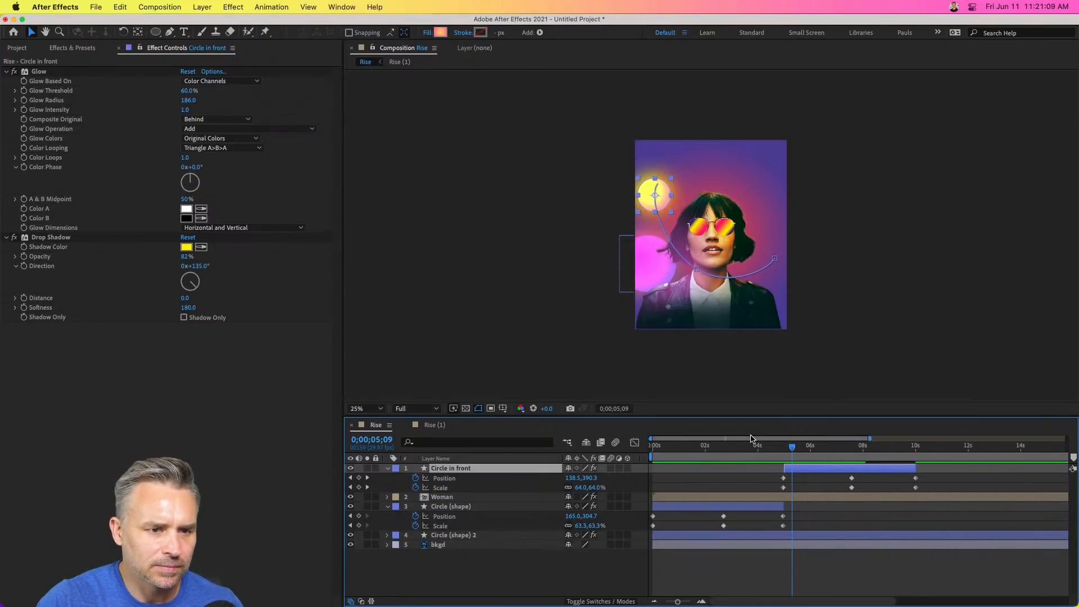
pyautogui.moveTo(767, 450); pyautogui.dragTo(809, 531)
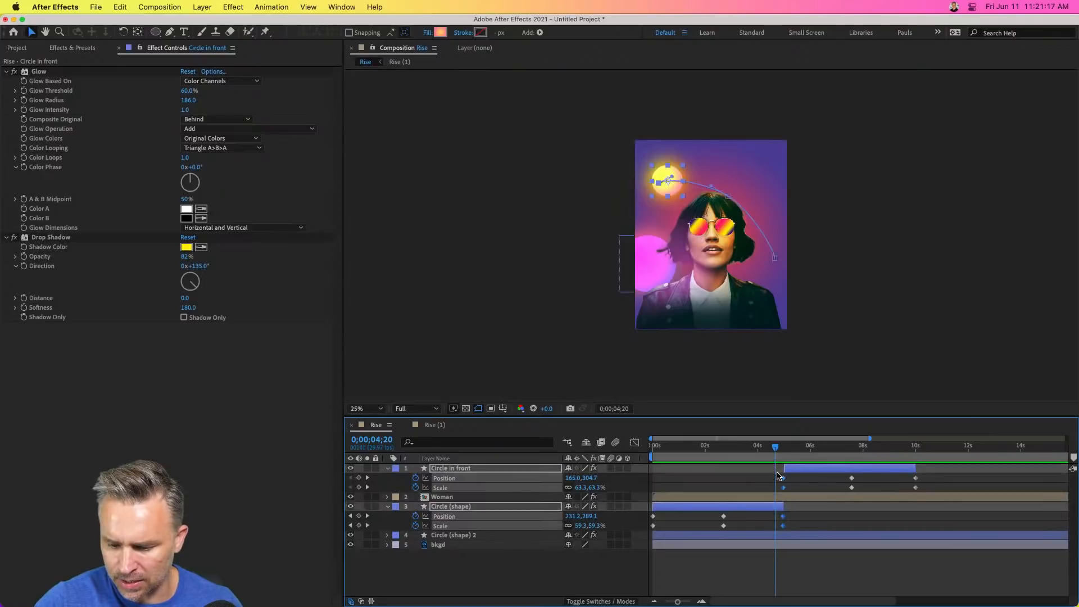
pyautogui.rightClick(783, 478)
pyautogui.moveTo(830, 595)
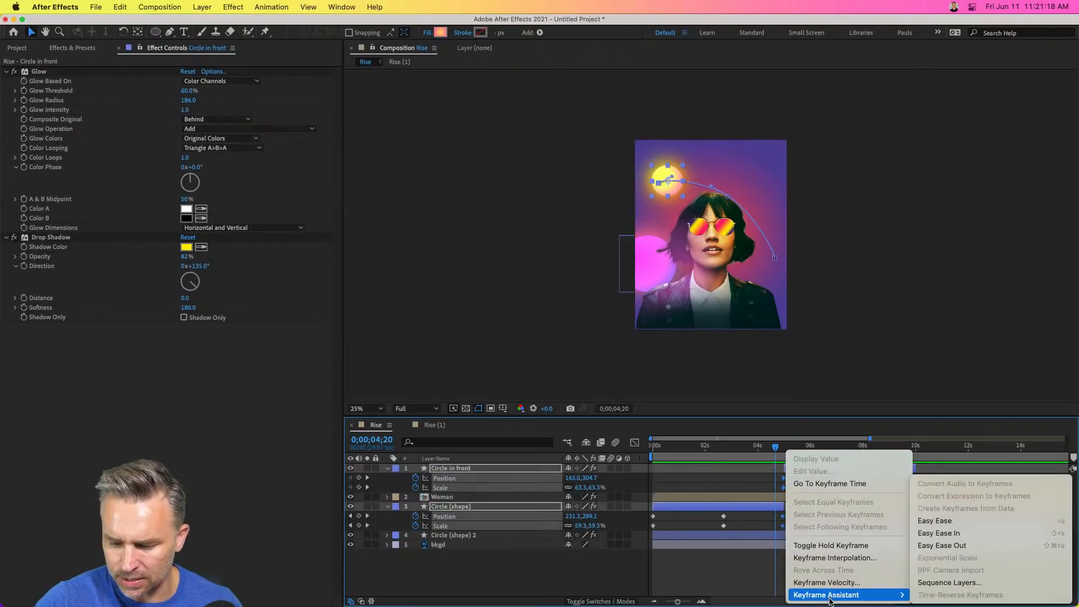
pyautogui.click(959, 520)
pyautogui.moveTo(750, 449); pyautogui.dragTo(747, 450)
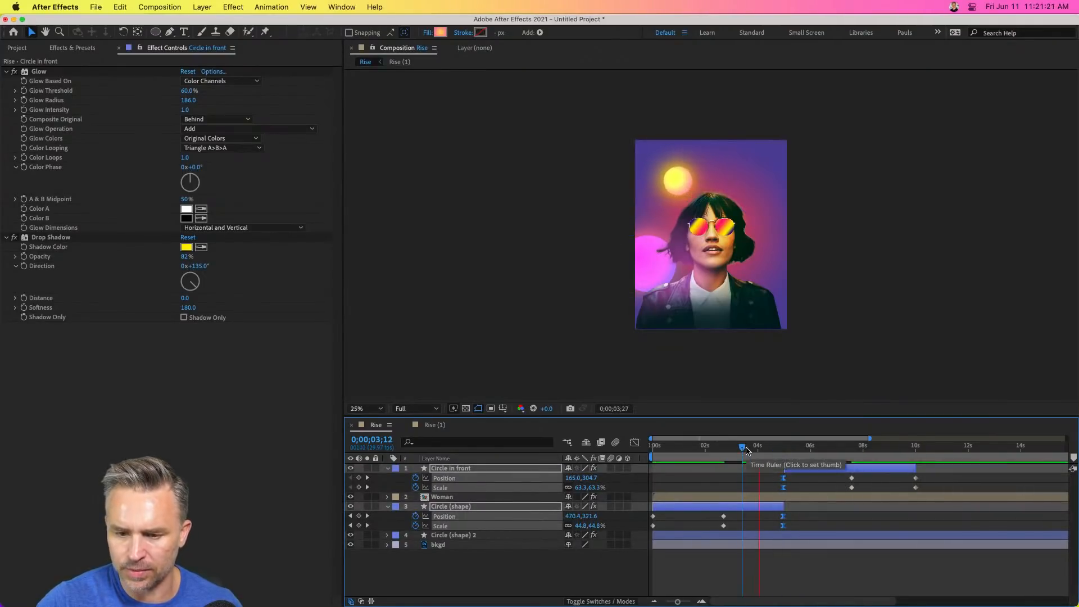
pyautogui.press('space')
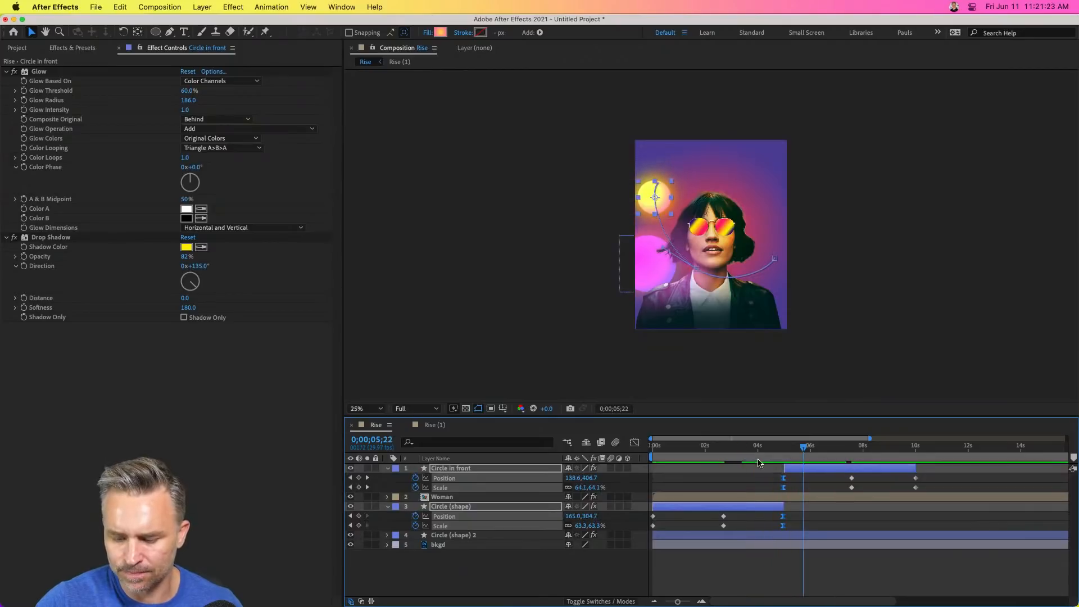
# Undo the Easy Ease on the handover keyframes and clear the selection.
pyautogui.press('super+z')
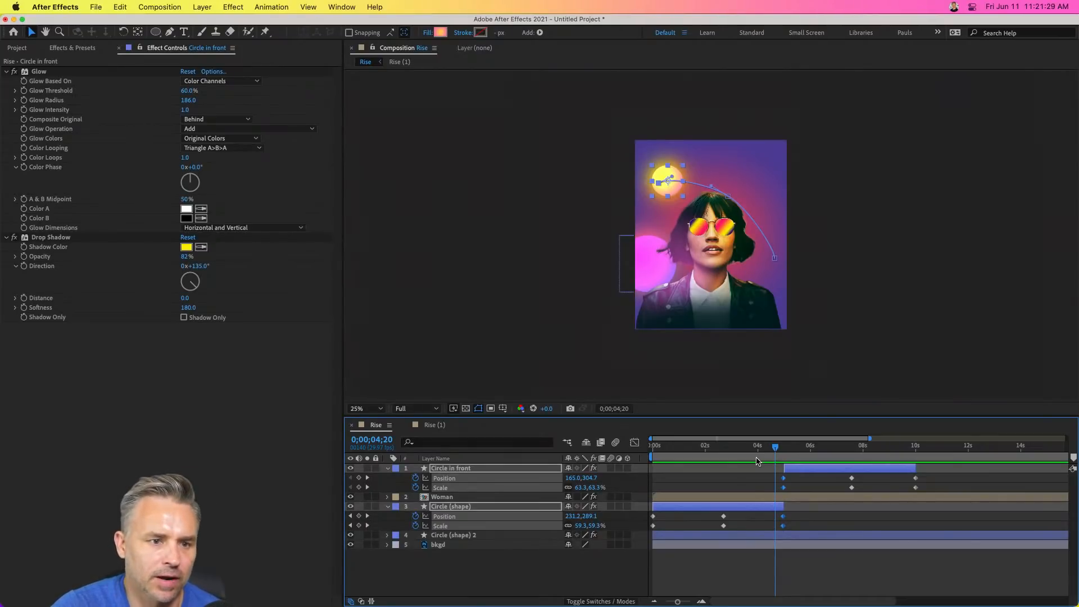
pyautogui.click(759, 486)
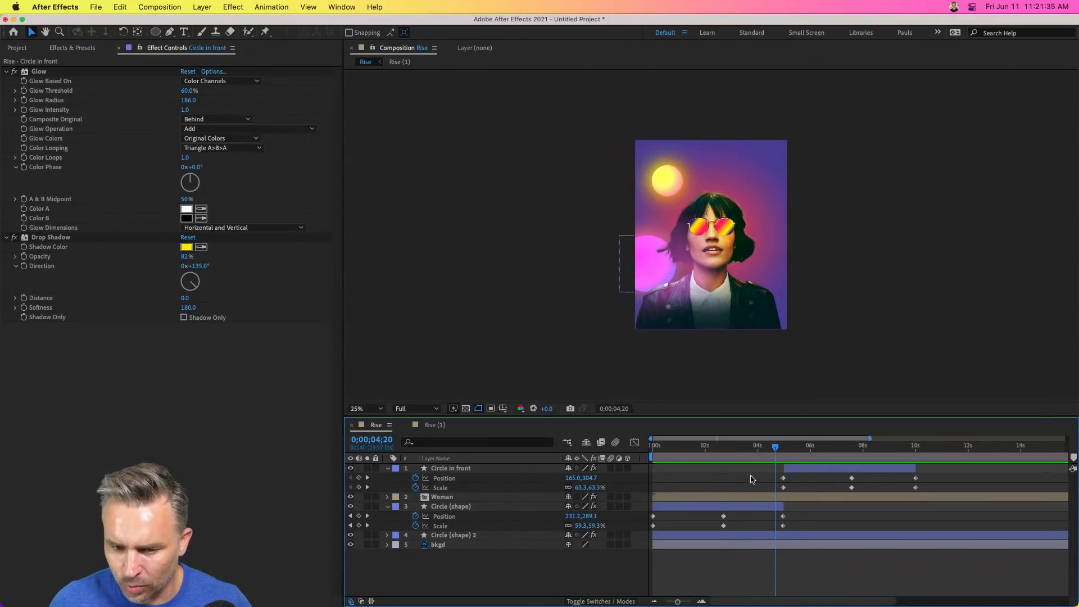
# Examine the layer handover frame by frame from 0;00;04;20 to 0;00;05;02, with the composition at 100%.
pyautogui.press('alt')
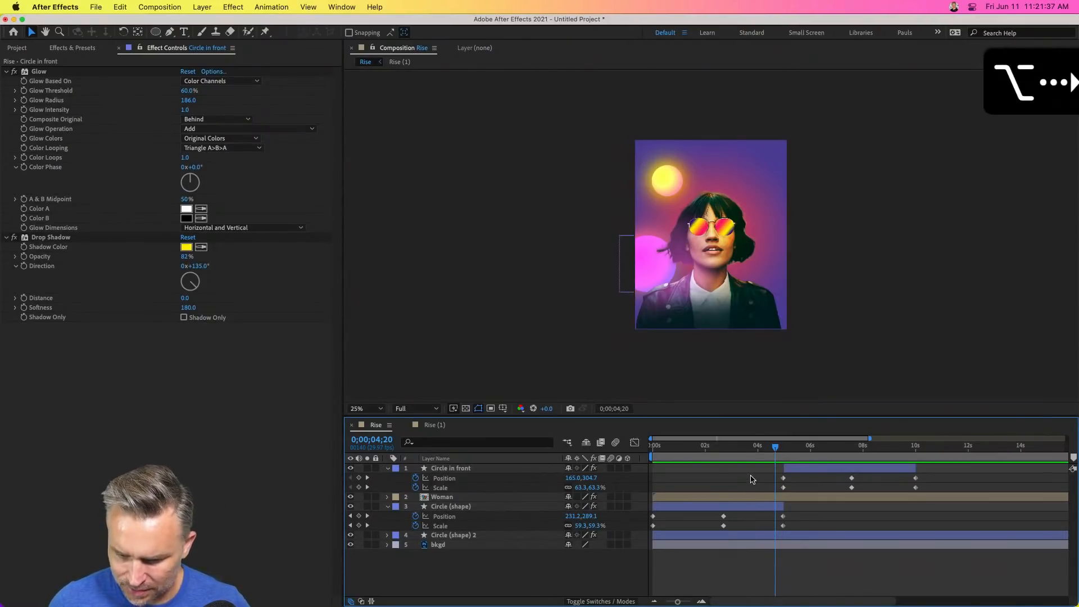
pyautogui.press('alt')
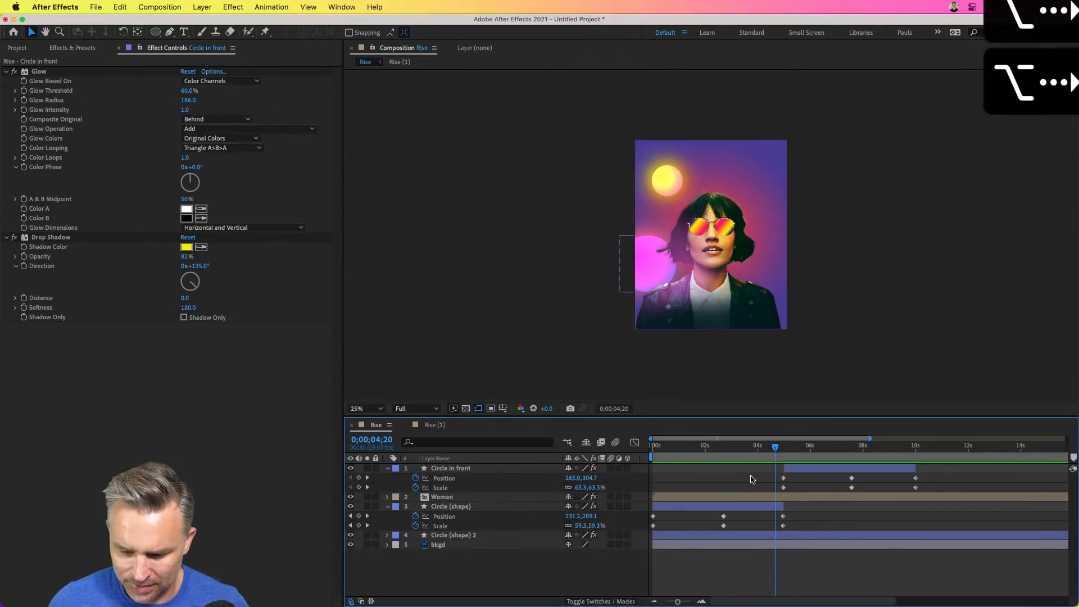
pyautogui.press('super+Right')
pyautogui.press('super+Right')
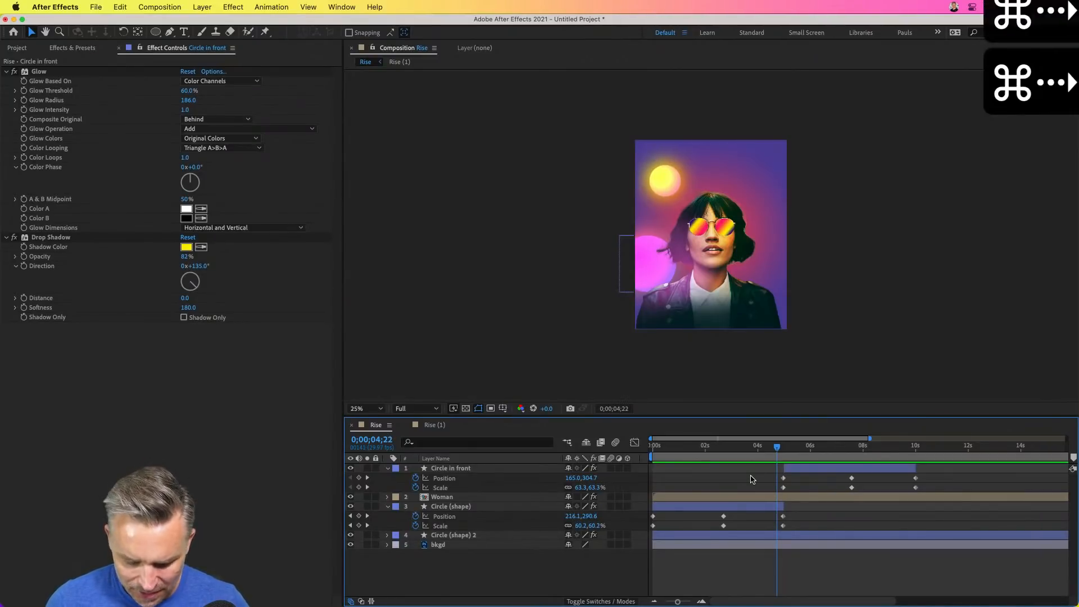
pyautogui.press('super+Right')
pyautogui.press('super+Right')
pyautogui.press('super+Right')
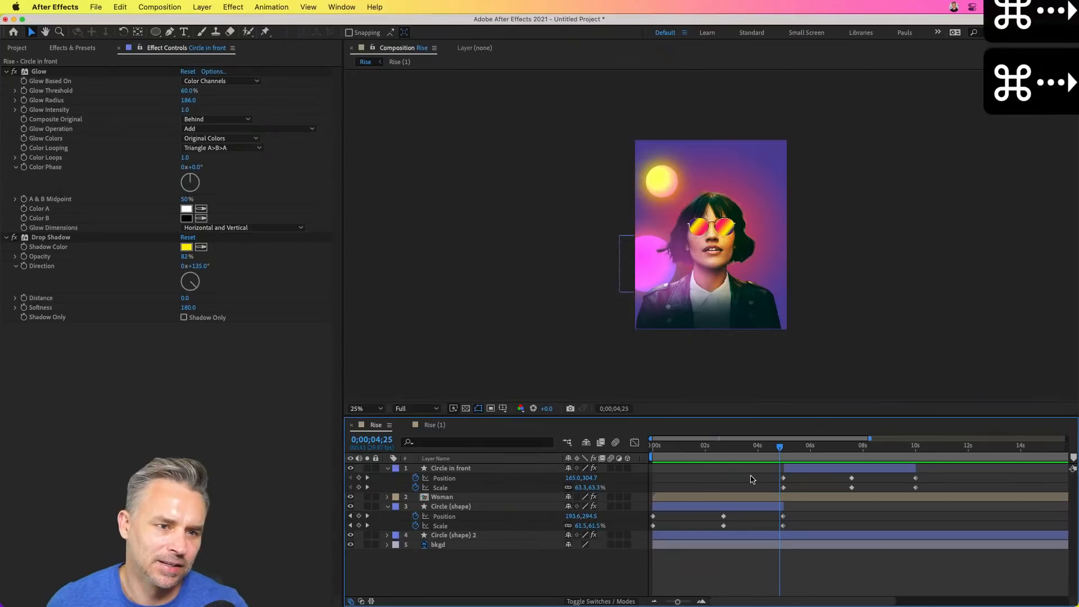
pyautogui.press('super+Right')
pyautogui.press('.')
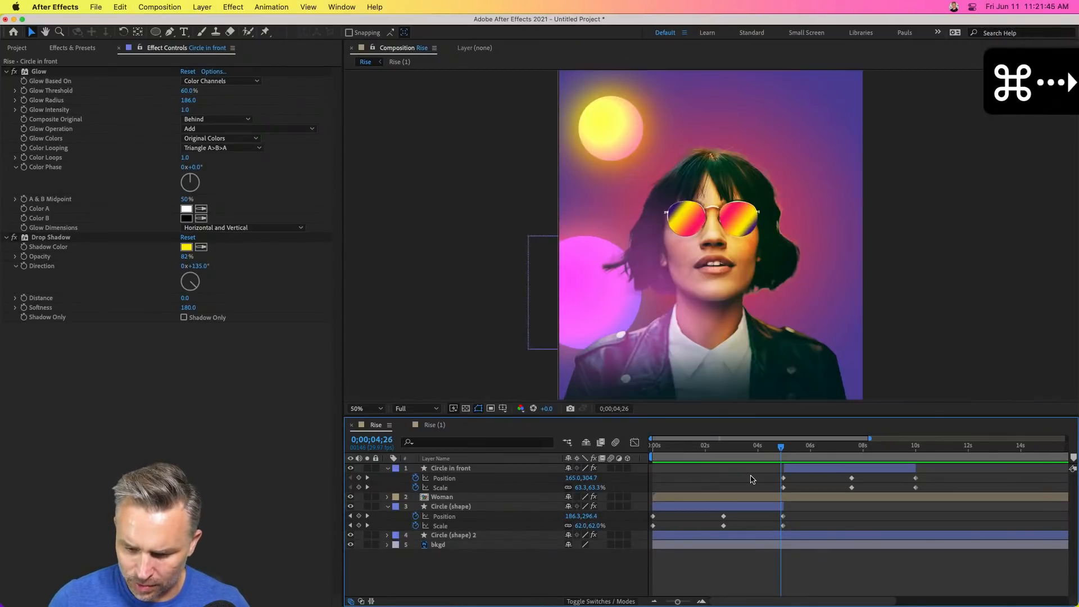
pyautogui.press('.')
pyautogui.press(',')
pyautogui.press('.')
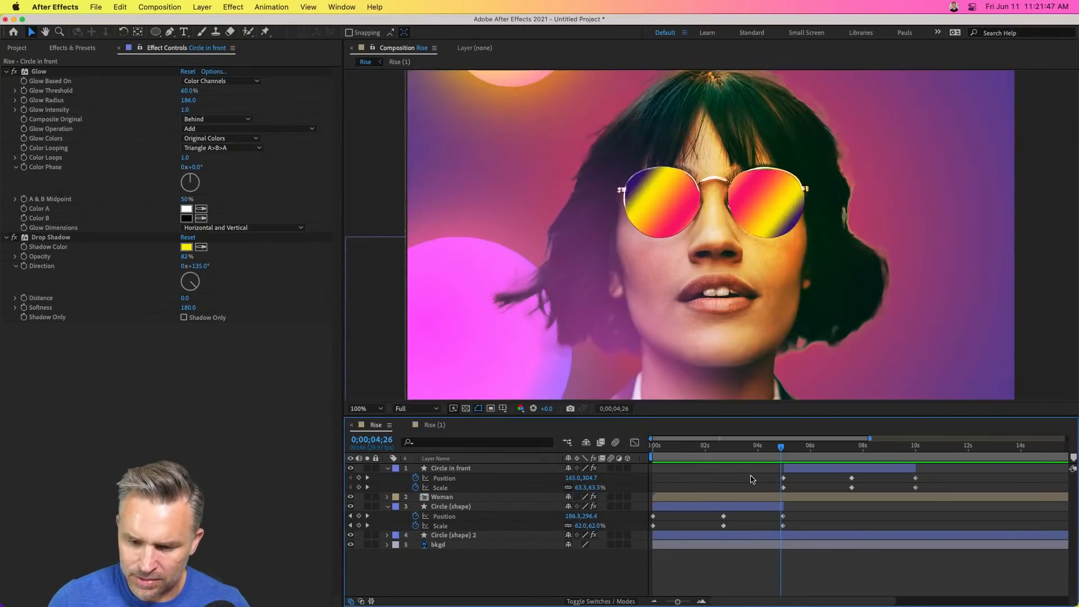
pyautogui.press('super+Right')
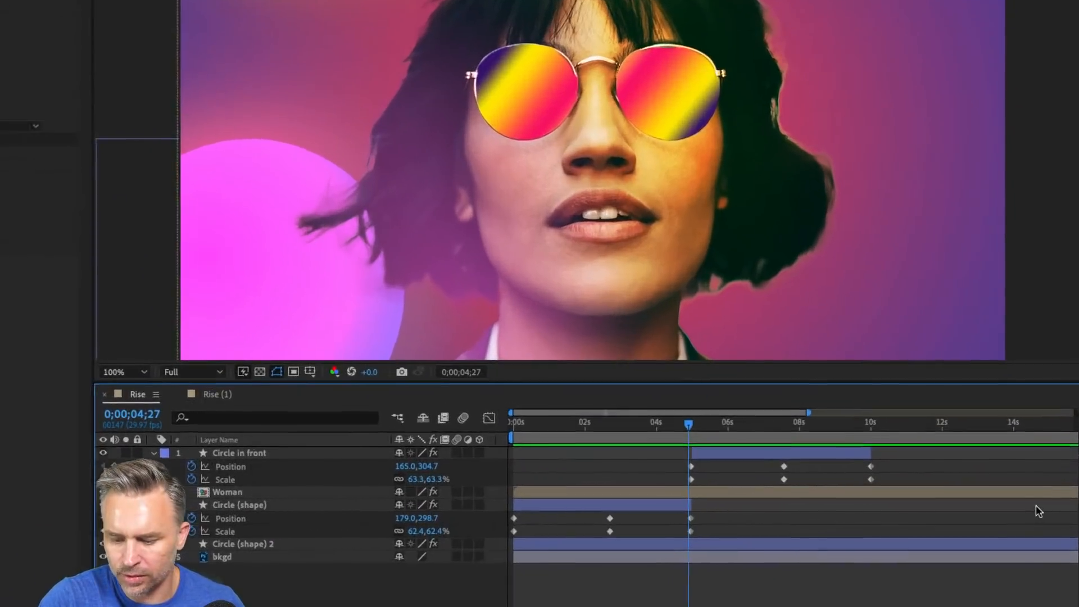
pyautogui.press('super+Right')
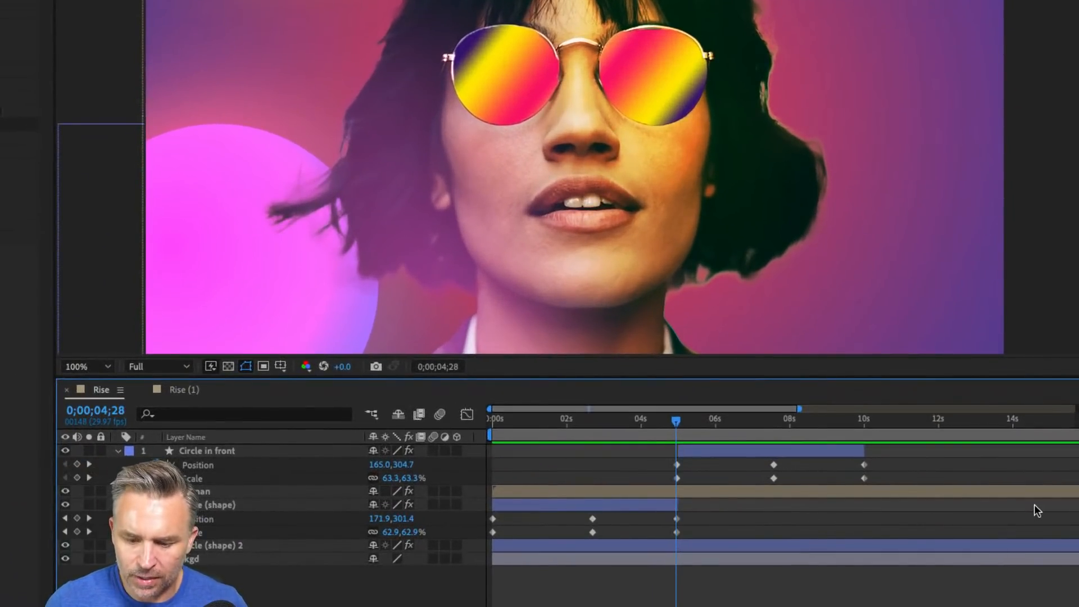
pyautogui.press('super+Right')
pyautogui.press('super+Right')
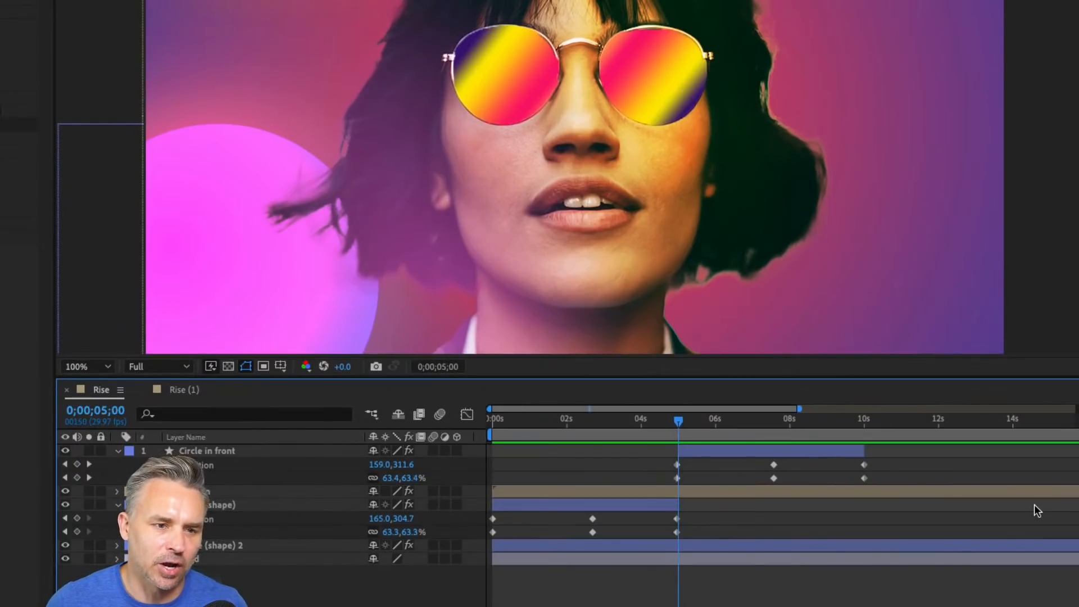
pyautogui.press('super+Right')
pyautogui.press('super+Right')
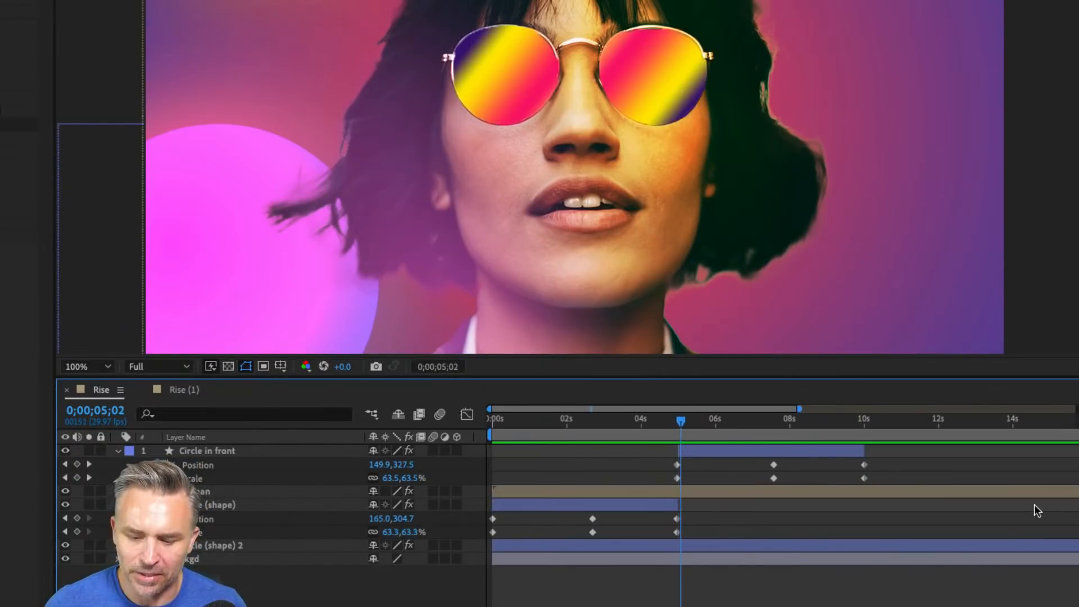
# Step back frame by frame to 0;00;04;23 to recheck the circle's movement before the handover.
pyautogui.press('super+Left')
pyautogui.press('super+Left')
pyautogui.press('super+Left')
pyautogui.press('super+Left')
pyautogui.press('super+Left')
pyautogui.press('super+Left')
pyautogui.press('super+Left')
pyautogui.press('super+Left')
pyautogui.press('super+Left')
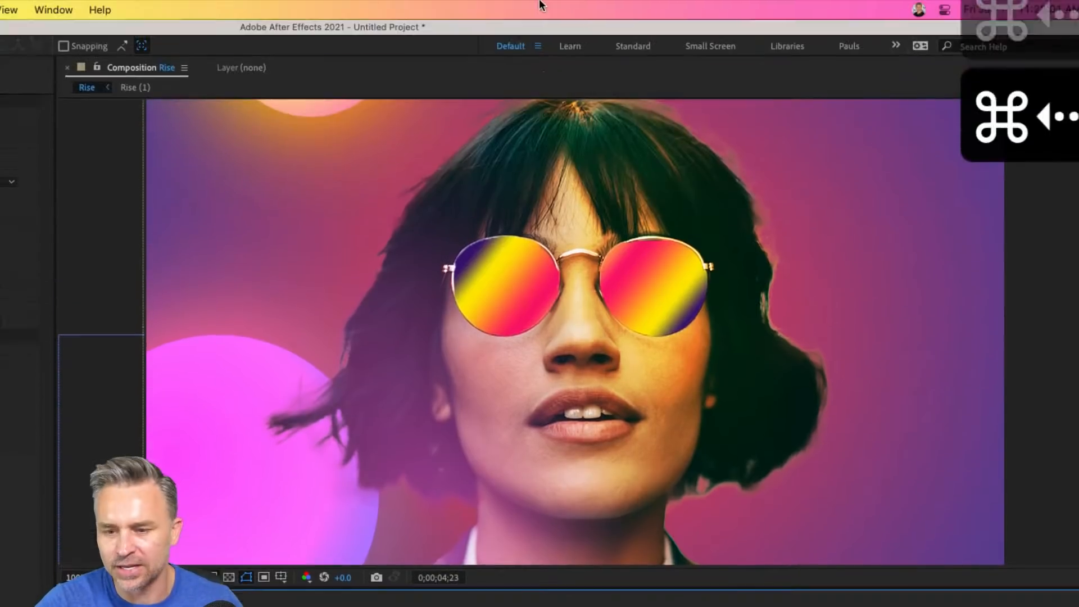
# Advance frame by frame to 0;00;06;10, examining the circle's path as it moves in front of the woman.
pyautogui.press('super+Right')
pyautogui.press('super+Right')
pyautogui.press('super+Right')
pyautogui.press('super+Right')
pyautogui.press('super+Right')
pyautogui.press('super+Right')
pyautogui.press('super+Right')
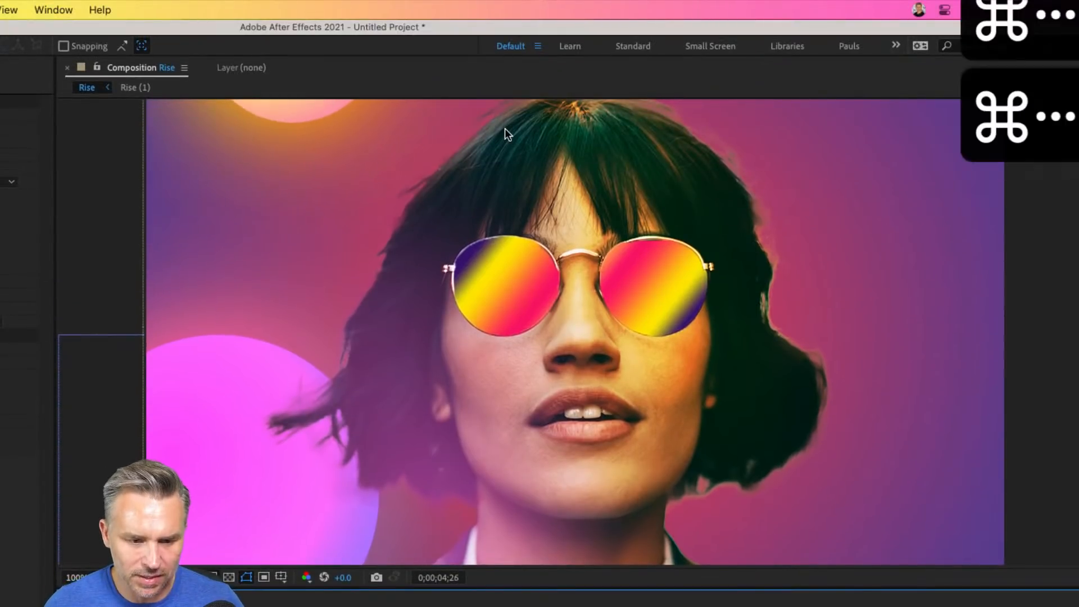
pyautogui.press('super+Right')
pyautogui.press('super+Right')
pyautogui.press('super+Right')
pyautogui.press('super+Right')
pyautogui.press('super+Right')
pyautogui.press('super+Right')
pyautogui.press('super+Right')
pyautogui.press('super+Right')
pyautogui.press('super+Right')
pyautogui.press('super+Right')
pyautogui.press('super+Right')
pyautogui.press('super+Right')
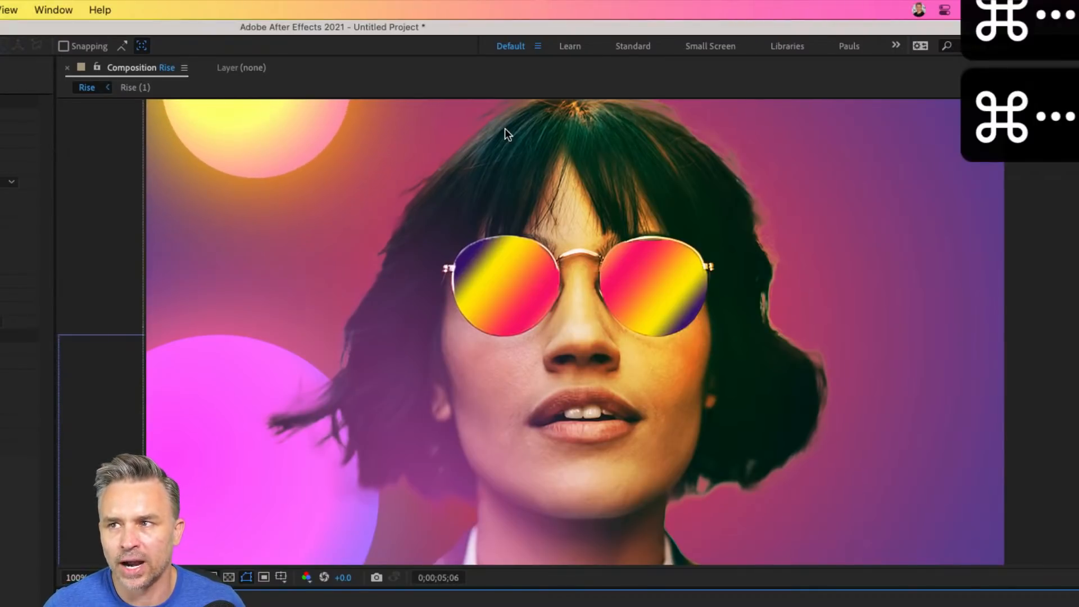
pyautogui.press('super+Right')
pyautogui.press('super+Right')
pyautogui.press('super+Right')
pyautogui.press('super+Right')
pyautogui.press('super+Right')
pyautogui.press('super+Right')
pyautogui.press('super+Right')
pyautogui.press('super+Right')
pyautogui.press('super+Right')
pyautogui.press('super+Right')
pyautogui.press('super+Right')
pyautogui.press('super+Right')
pyautogui.press('super+Right')
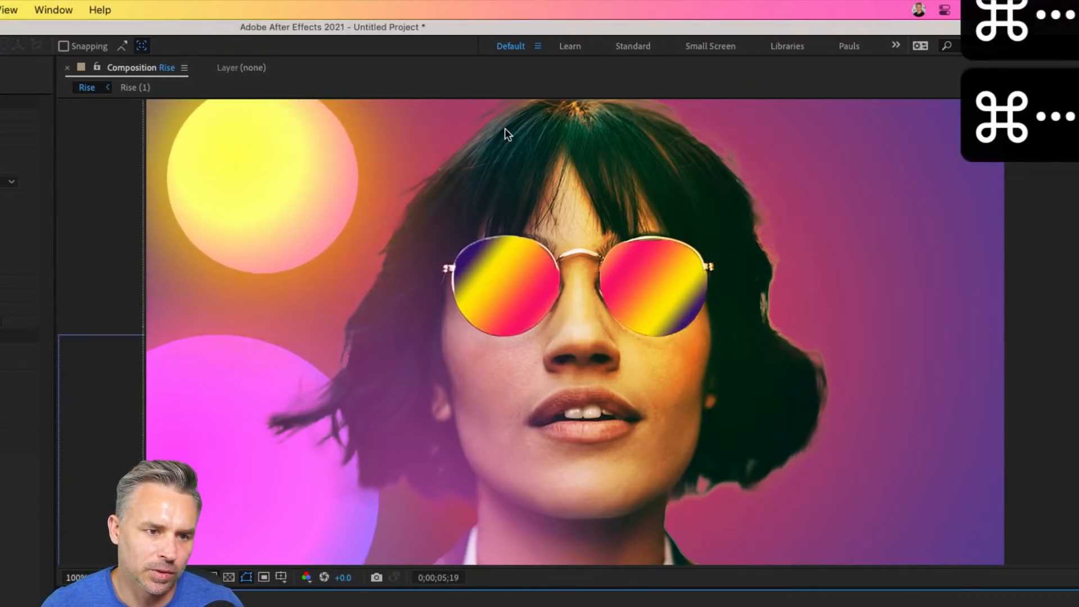
pyautogui.press('super+Right')
pyautogui.press('super+Right')
pyautogui.press('super+Right')
pyautogui.press('super+Right')
pyautogui.press('super+Right')
pyautogui.press('super+Right')
pyautogui.press('super+Right')
pyautogui.press('super+Right')
pyautogui.press('super+Right')
pyautogui.press('super+Right')
pyautogui.press('super+Right')
pyautogui.press('super+Right')
pyautogui.press('super+Right')
pyautogui.press('super+Right')
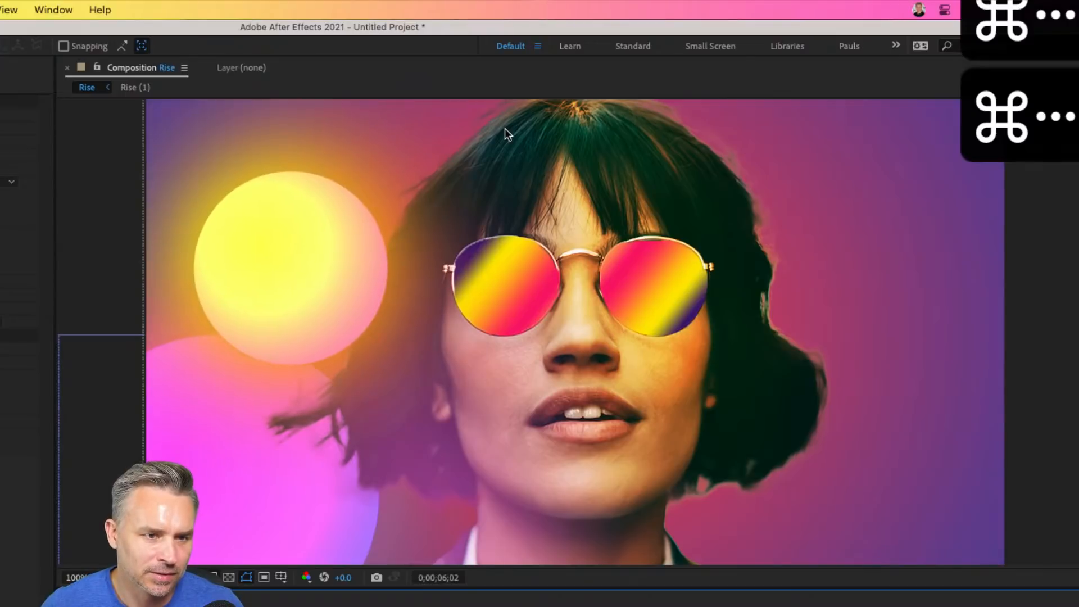
pyautogui.press('super+Right')
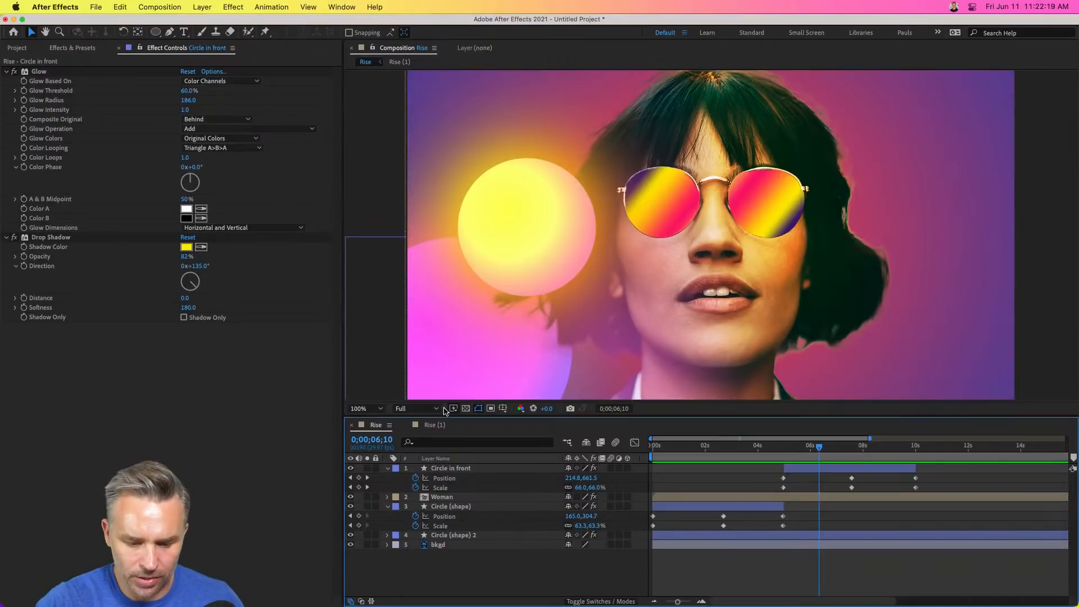
# Duplicate the Woman layer and rename the copy Woman bright.
pyautogui.click(448, 497)
pyautogui.press('super+d')
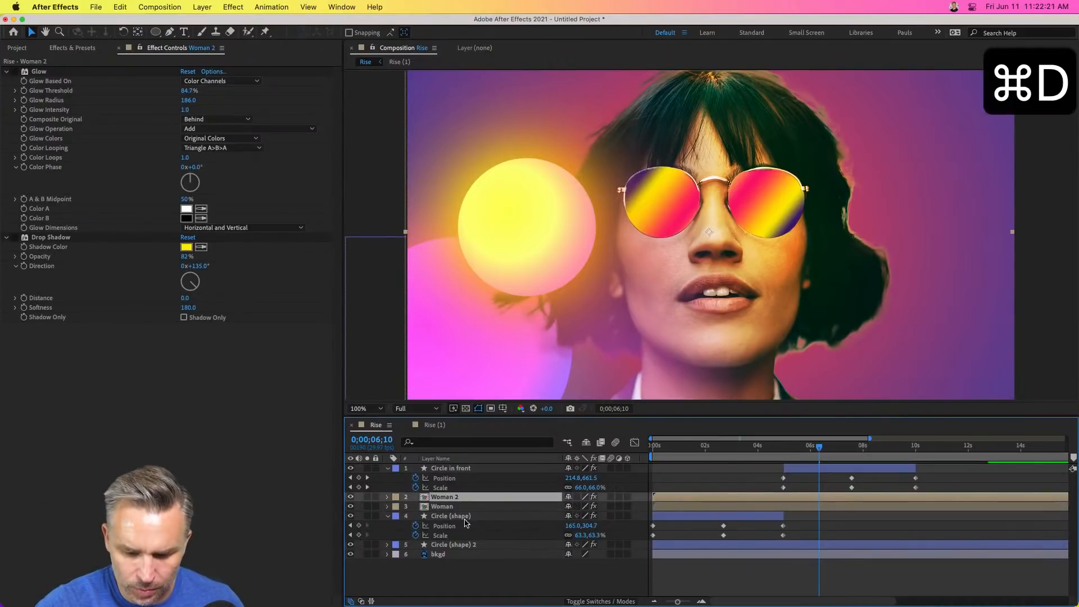
pyautogui.press('Return')
pyautogui.write('Woman bright')
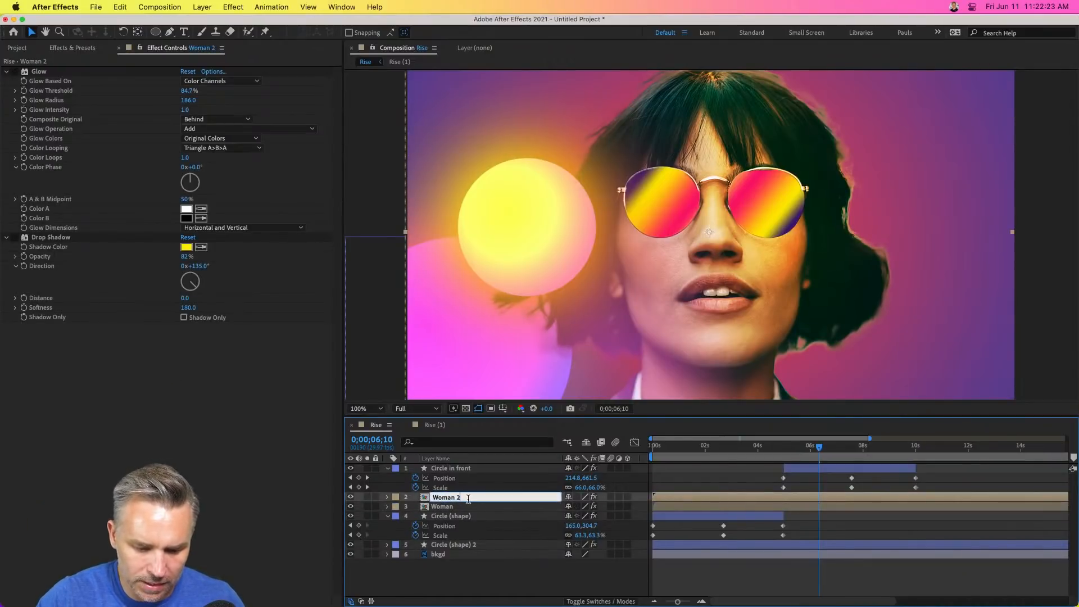
pyautogui.press('Return')
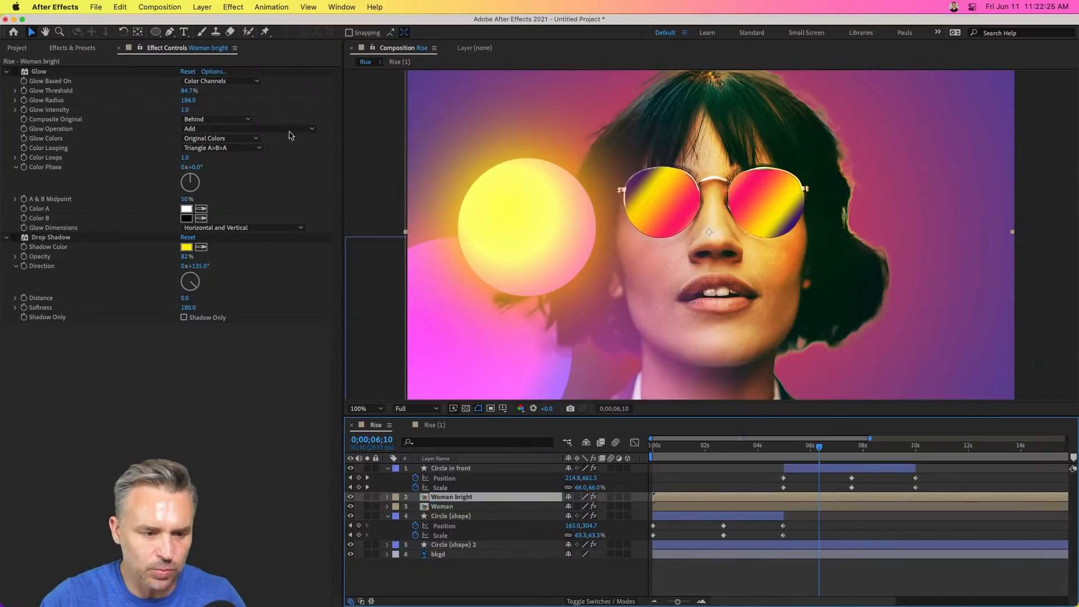
# Turn on the Glow effect of the Woman bright layer.
pyautogui.click(24, 72)
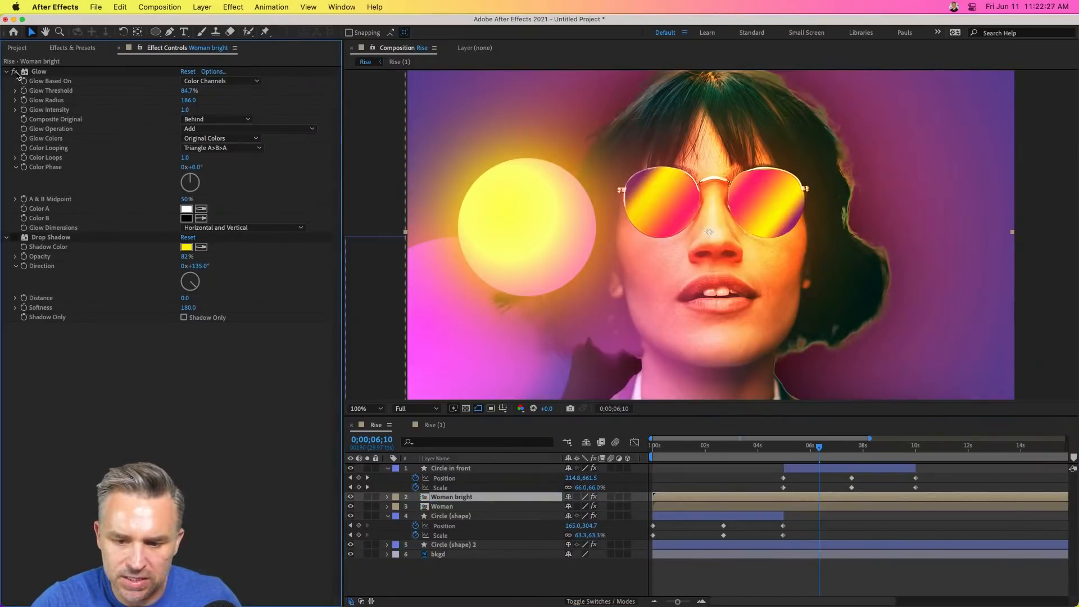
# Turn off the Glow effect of the Woman bright layer and add a Color Balance (HLS) effect with Saturation 75.
pyautogui.click(24, 72)
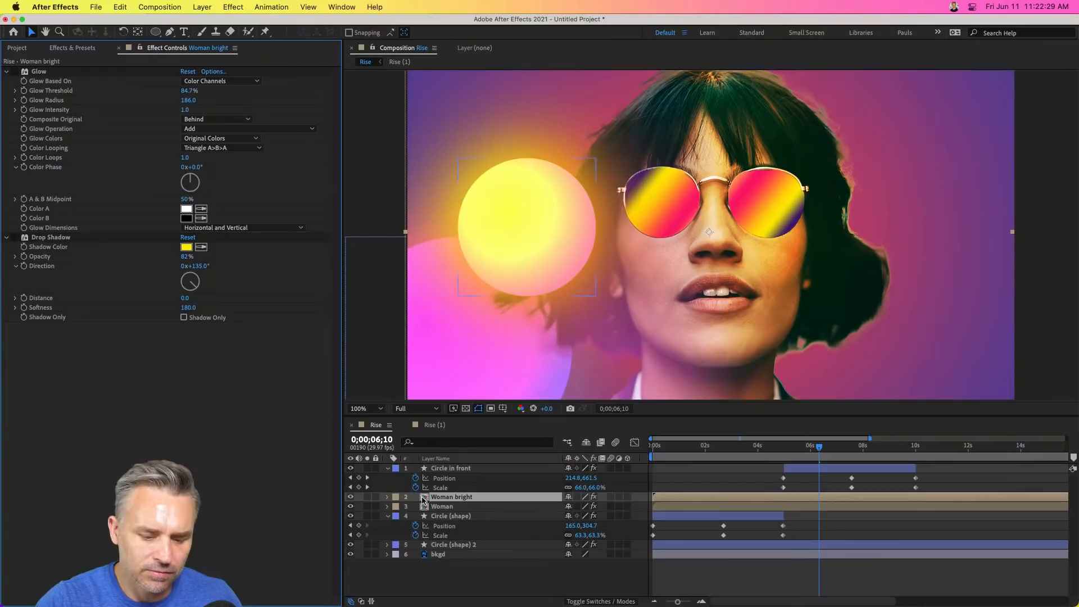
pyautogui.click(452, 497)
pyautogui.click(63, 49)
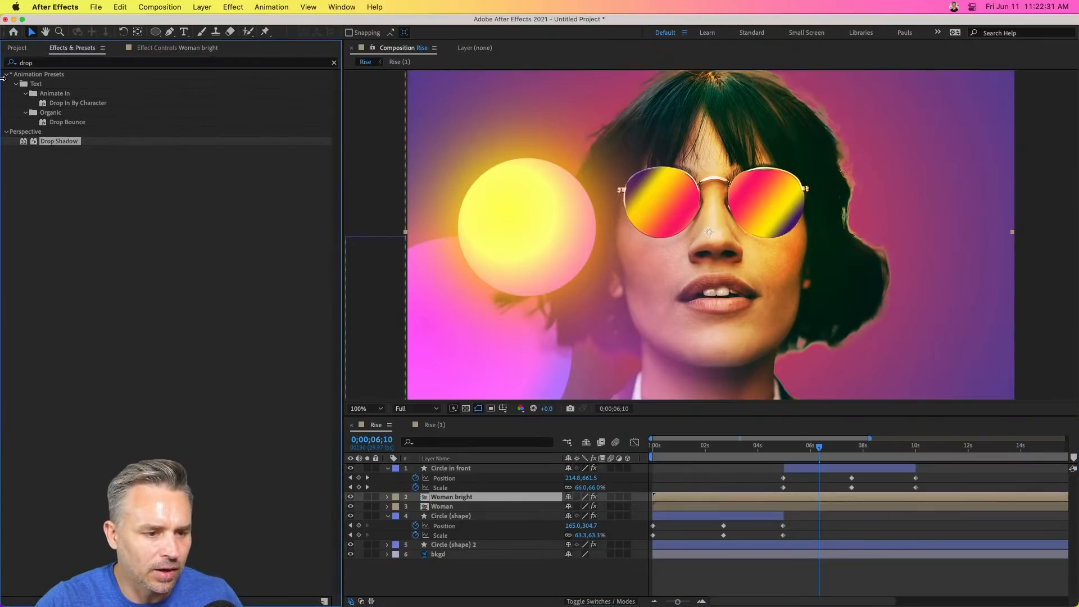
pyautogui.click(334, 64)
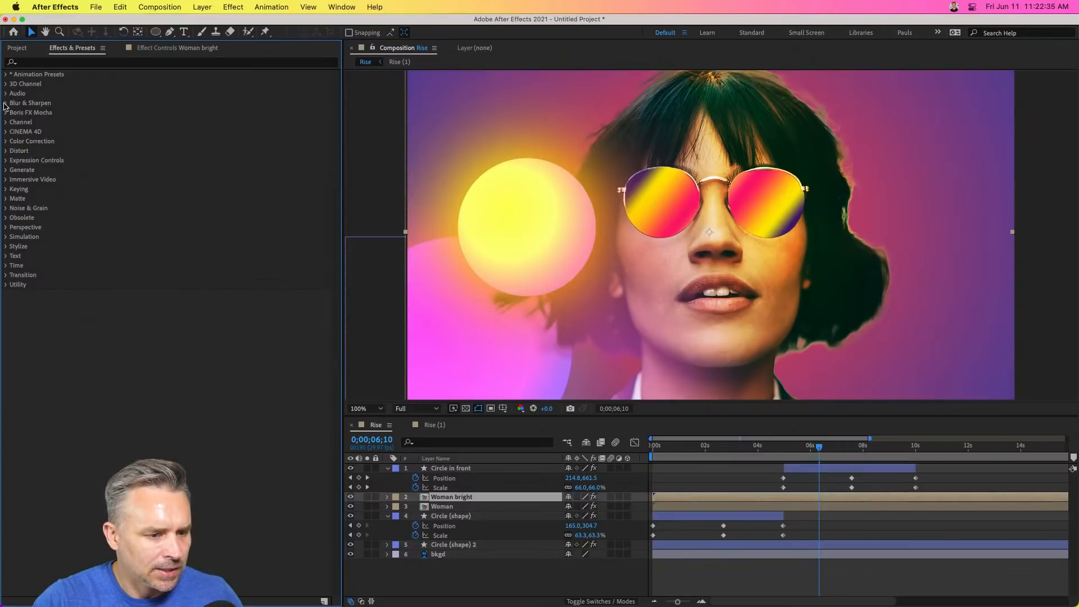
pyautogui.click(6, 141)
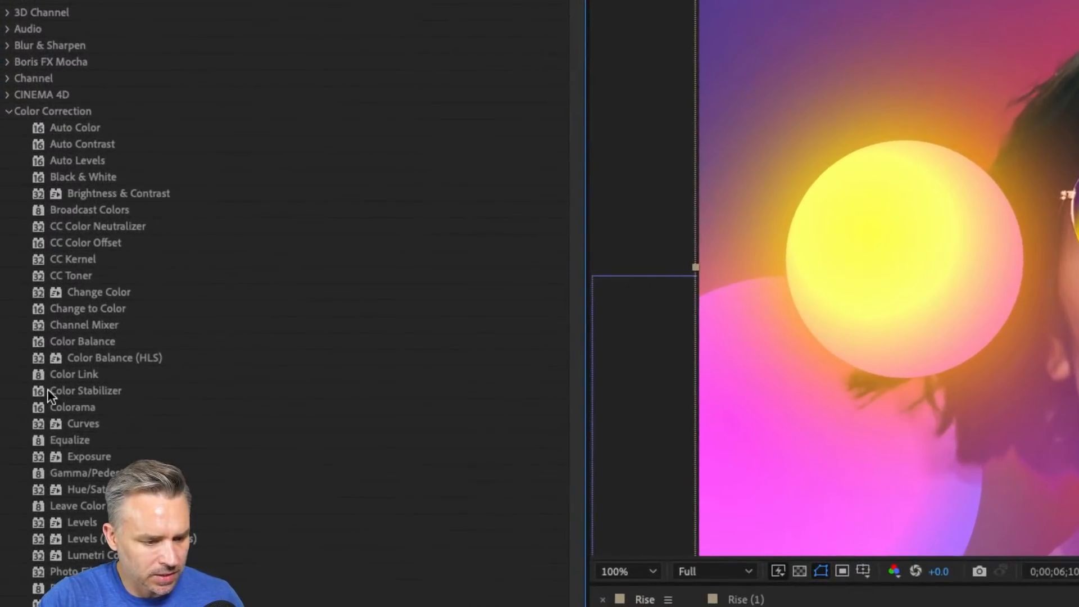
pyautogui.click(30, 285)
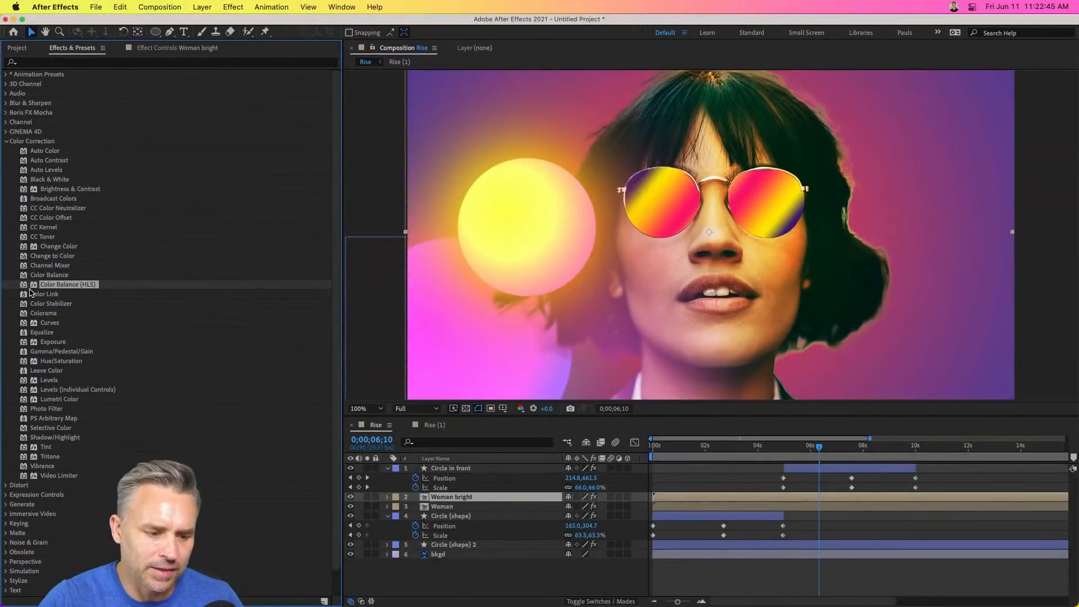
pyautogui.moveTo(32, 293); pyautogui.dragTo(439, 497)
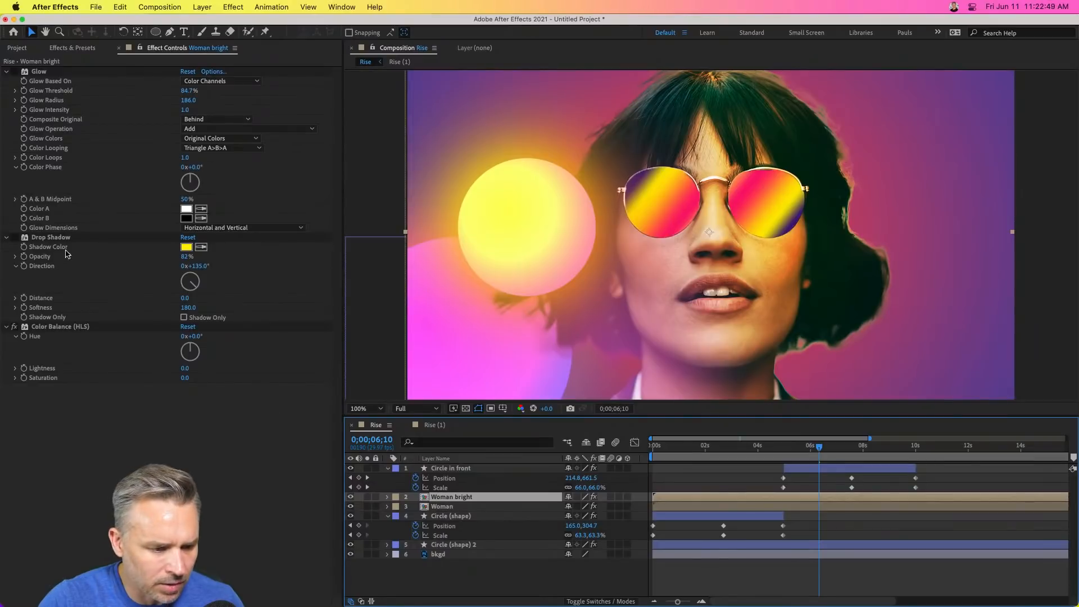
pyautogui.click(7, 72)
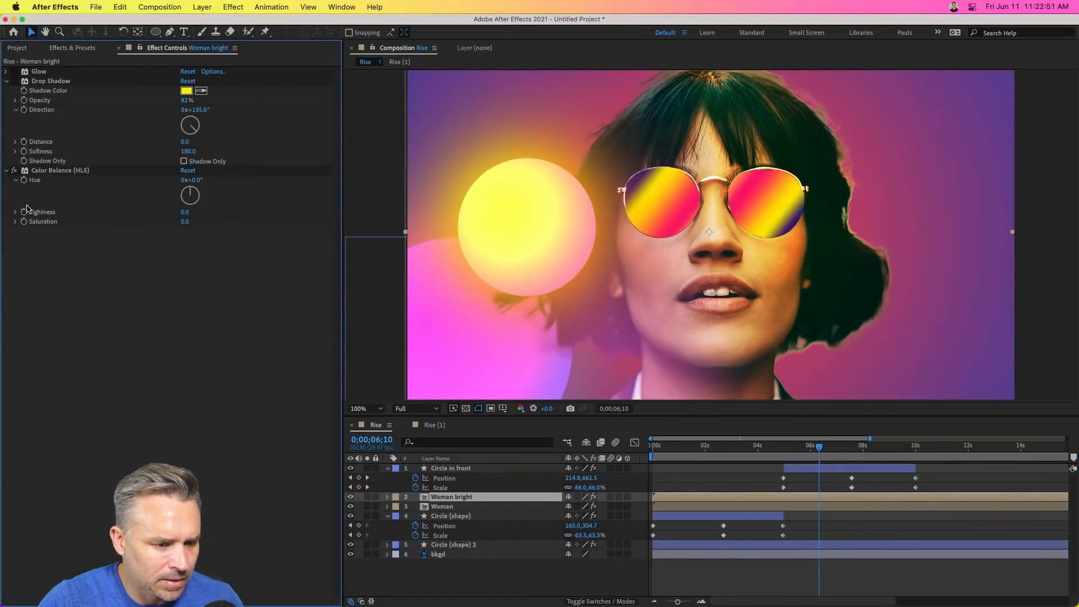
pyautogui.moveTo(185, 222); pyautogui.dragTo(226, 222)
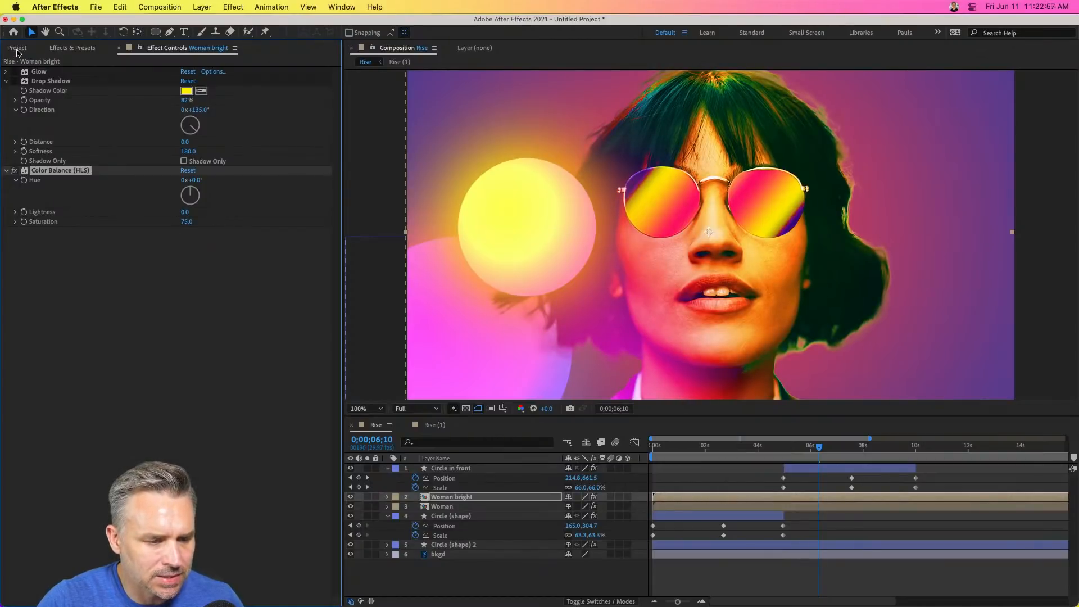
pyautogui.click(62, 51)
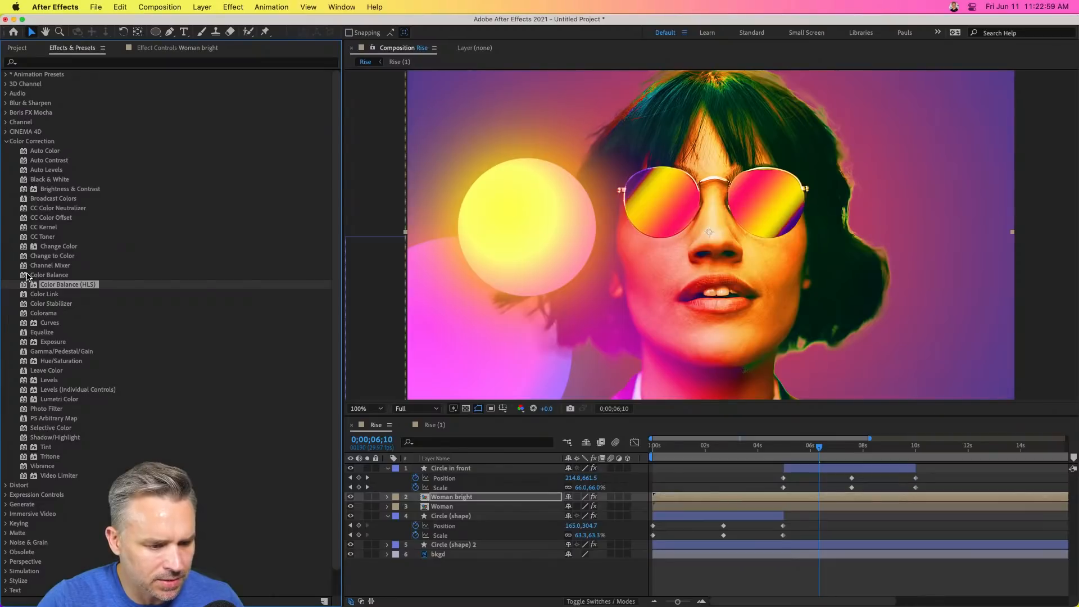
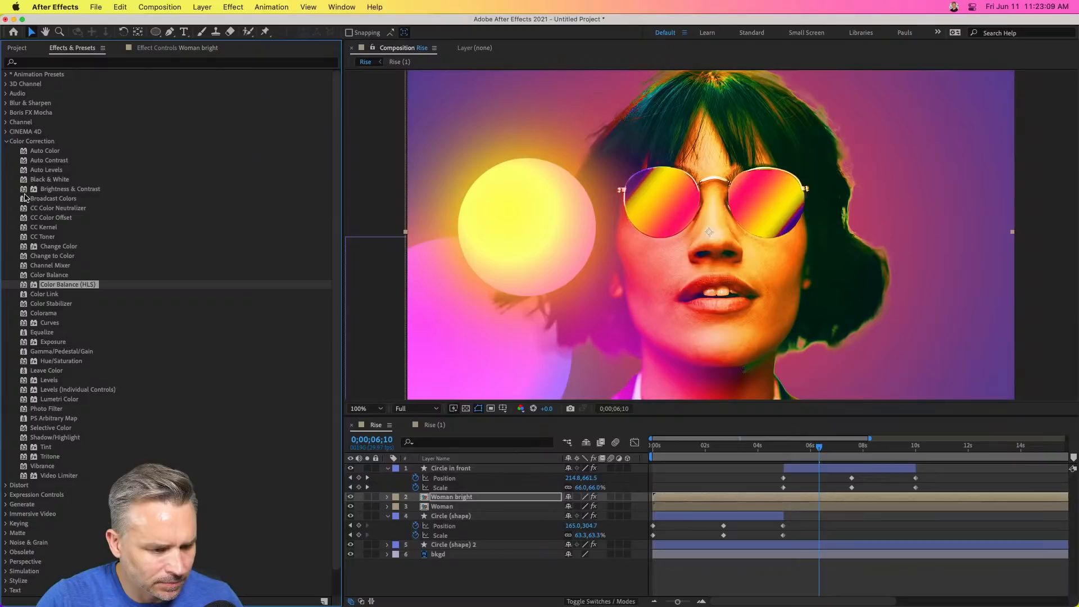
pyautogui.moveTo(26, 189); pyautogui.dragTo(465, 494)
pyautogui.click(441, 498)
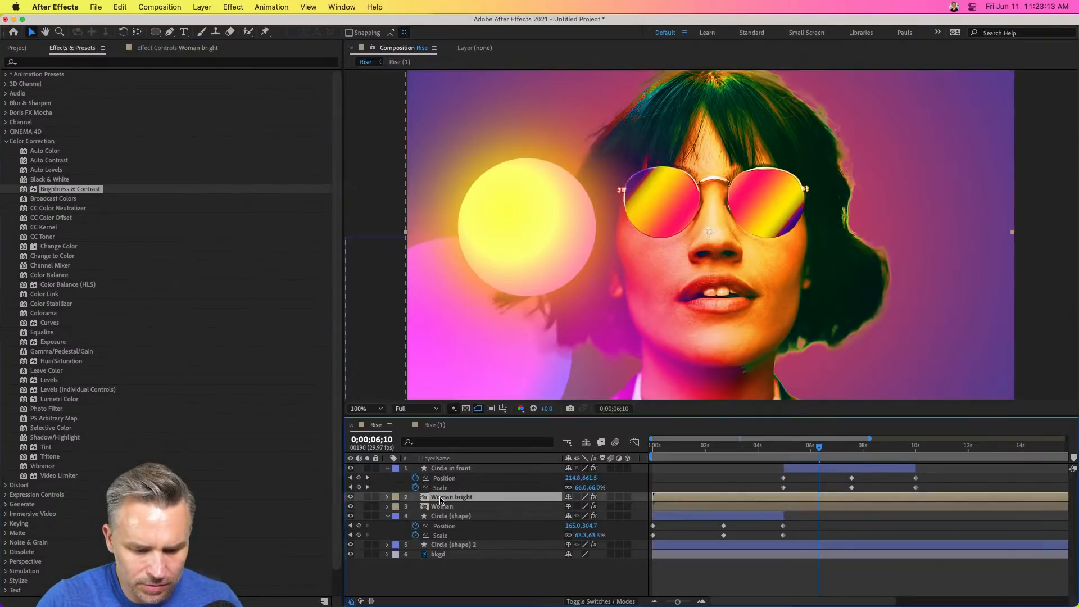
pyautogui.click(197, 50)
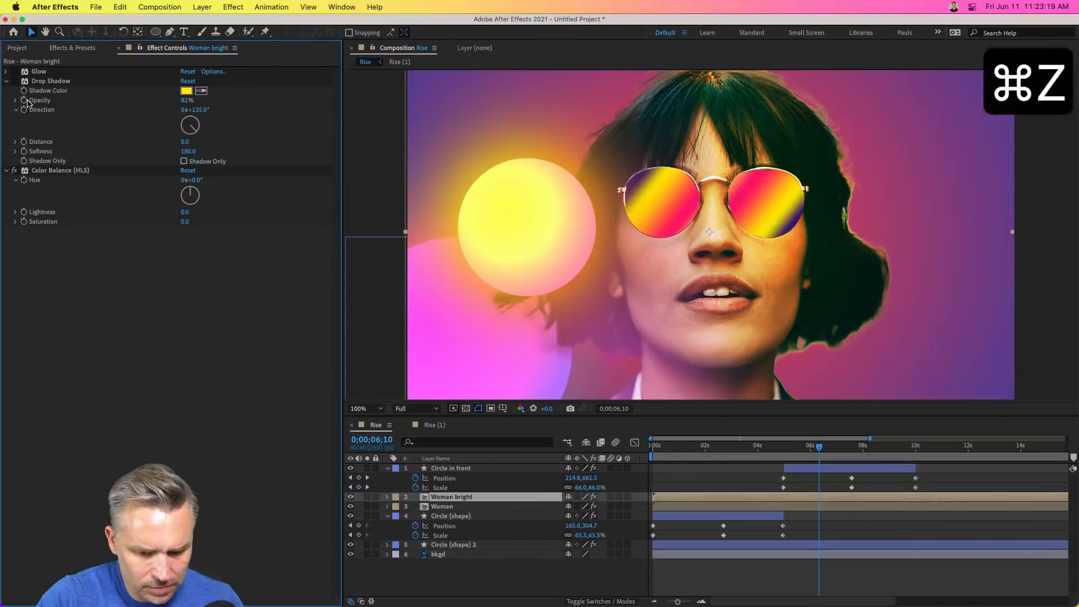
pyautogui.press('cmd+z')
pyautogui.click(120, 6)
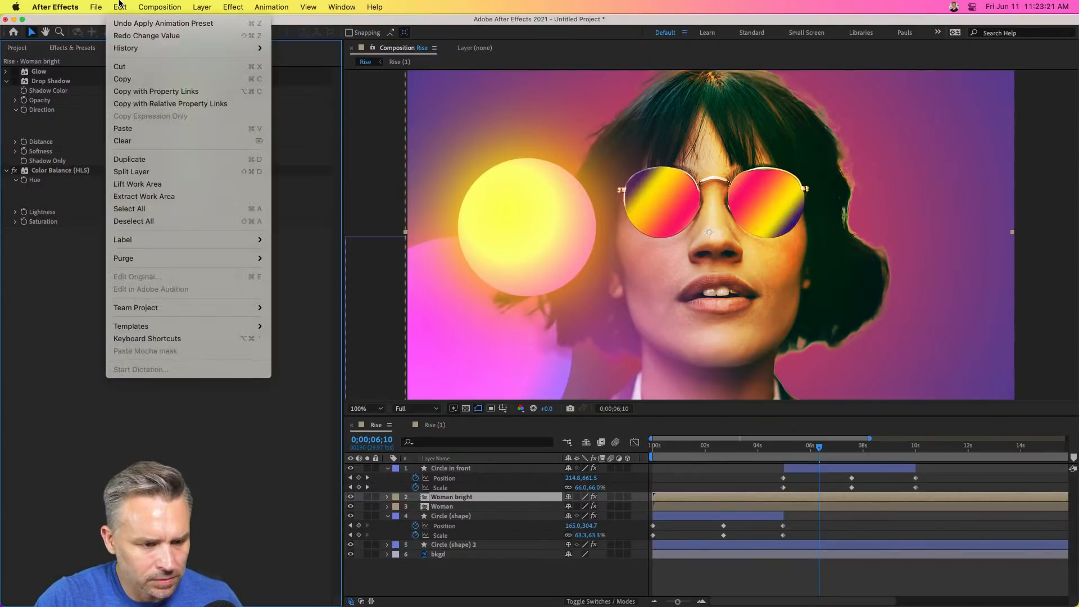
pyautogui.click(129, 36)
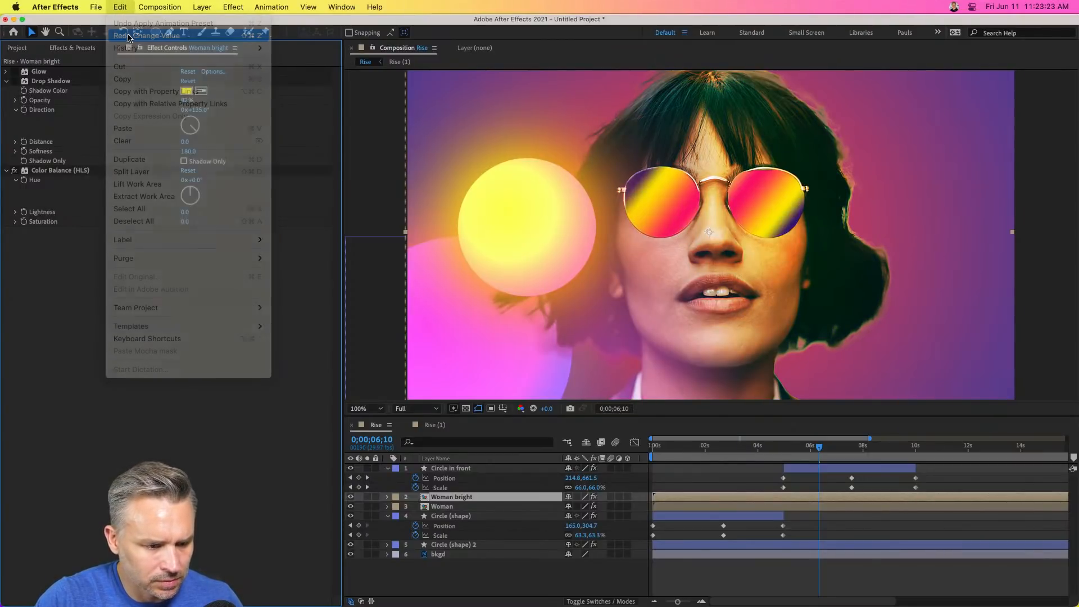
# Apply the Brightness & Contrast effect to the Woman bright layer and set its Brightness to 74.
pyautogui.click(62, 49)
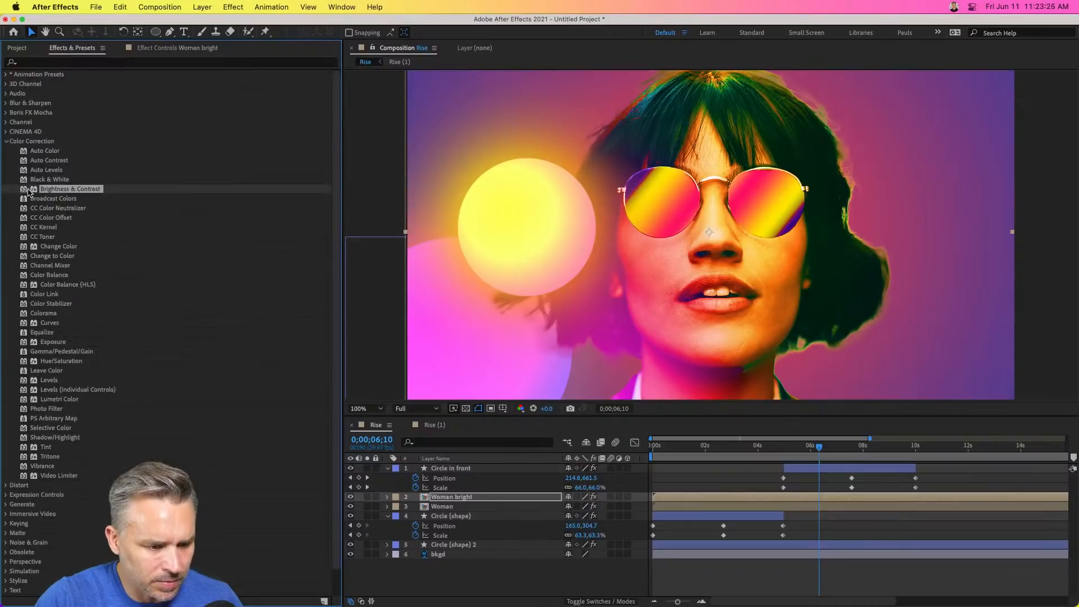
pyautogui.moveTo(28, 191); pyautogui.dragTo(513, 500)
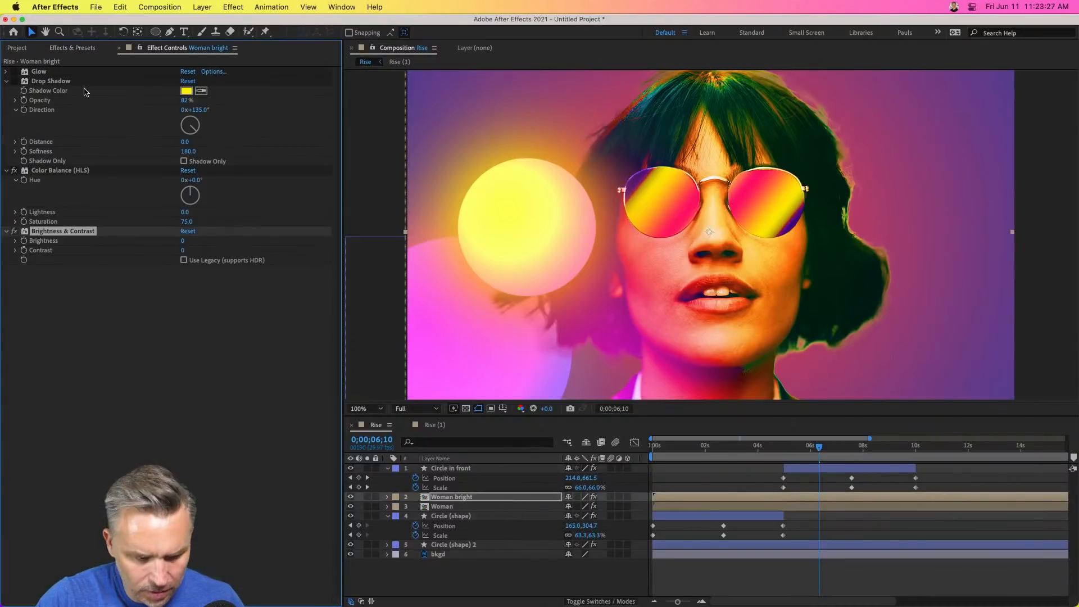
pyautogui.moveTo(184, 242); pyautogui.dragTo(236, 247)
pyautogui.click(192, 253)
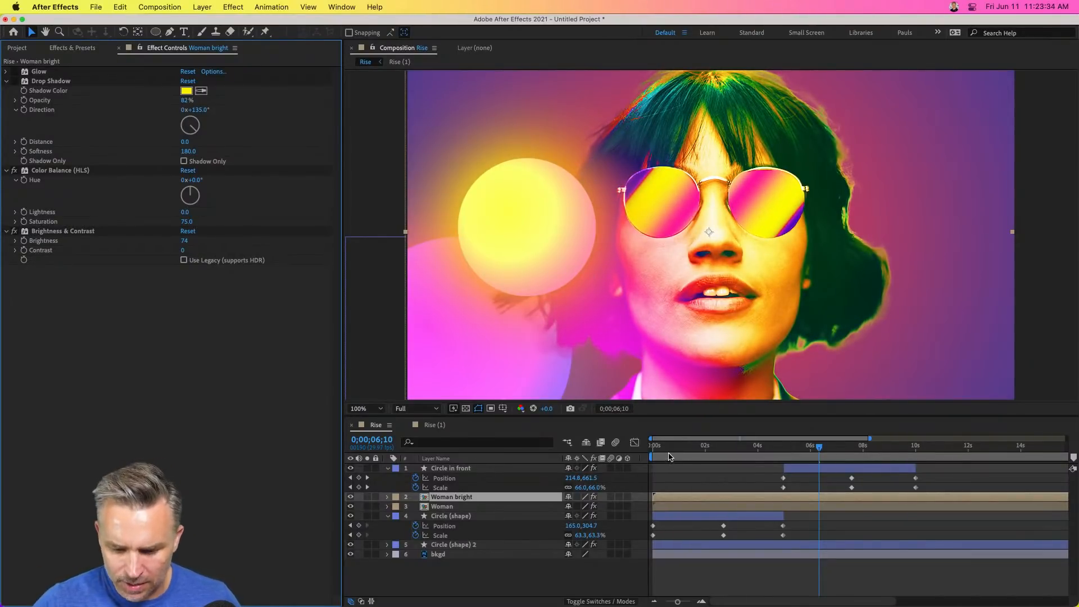
# Move the current time to 0;00;05;00 and compare the poster with the Woman bright layer hidden and shown.
pyautogui.press('Home')
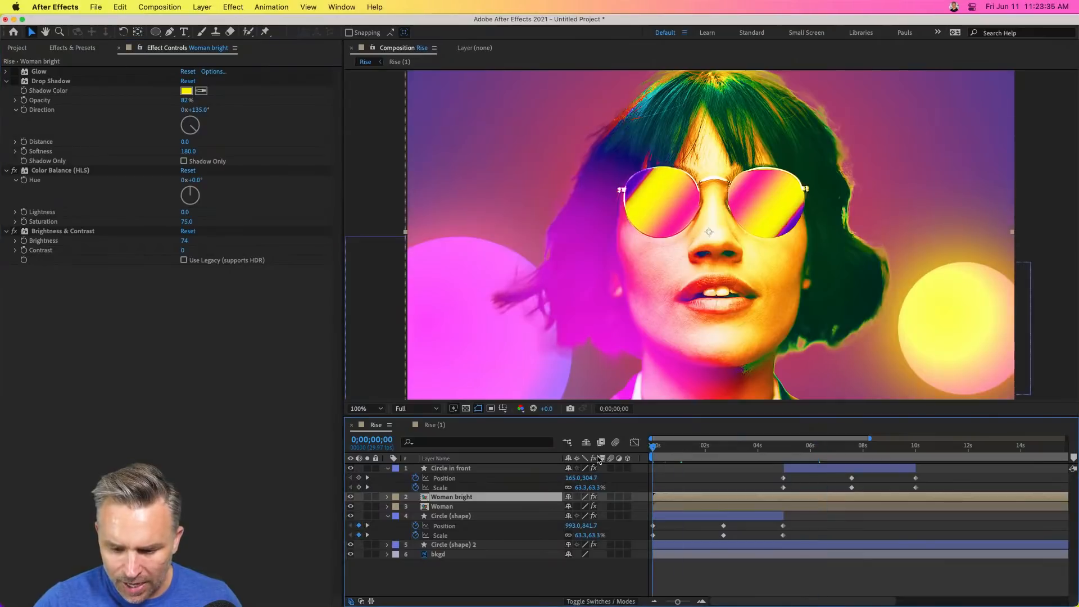
pyautogui.moveTo(654, 468); pyautogui.dragTo(785, 479)
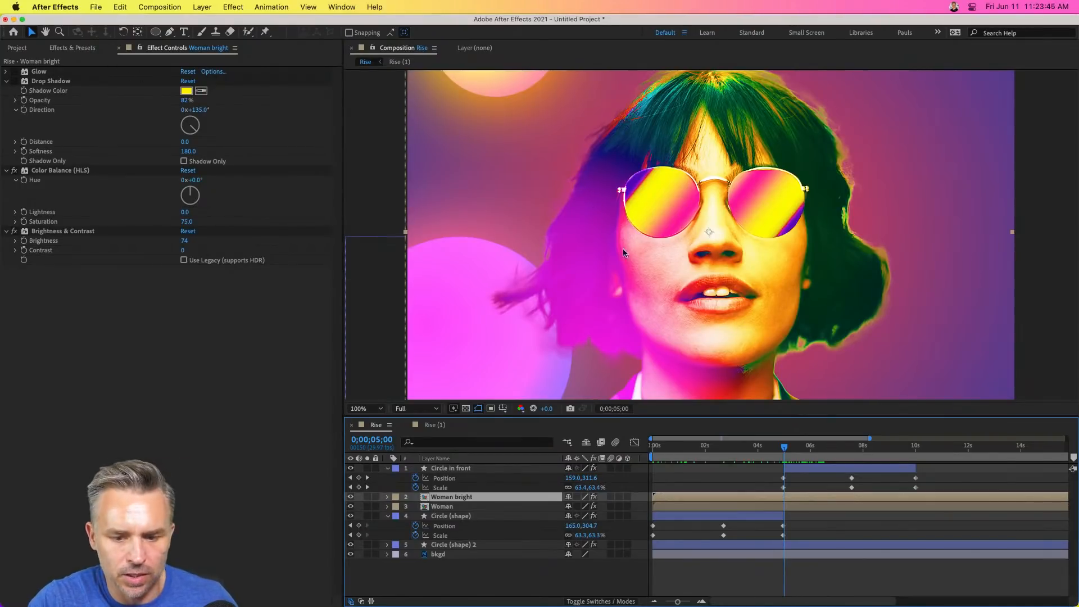
pyautogui.click(350, 499)
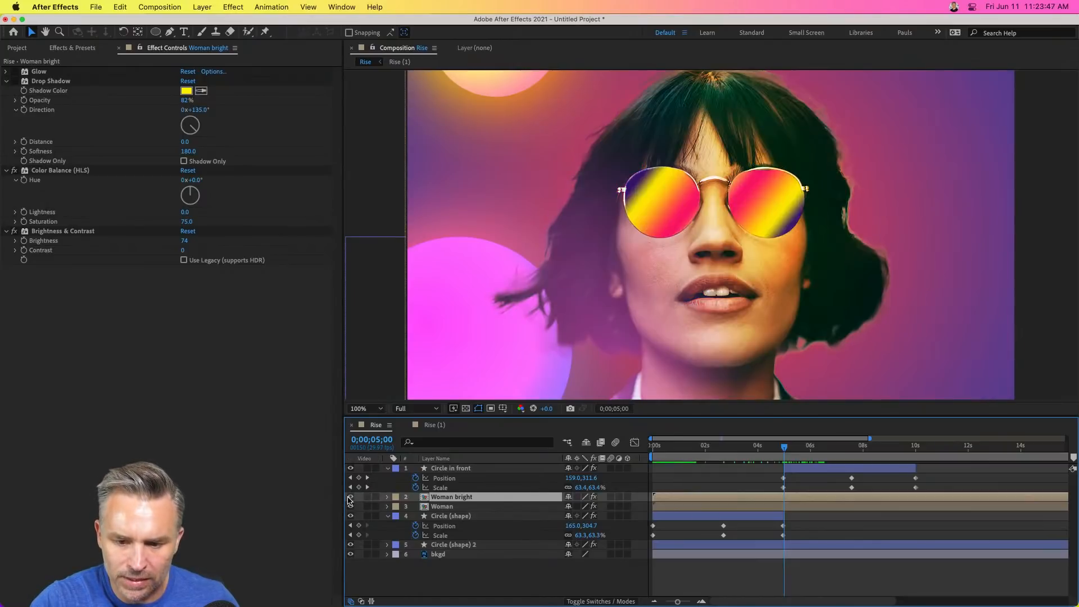
pyautogui.click(350, 499)
pyautogui.click(349, 499)
pyautogui.click(349, 499)
pyautogui.click(349, 499)
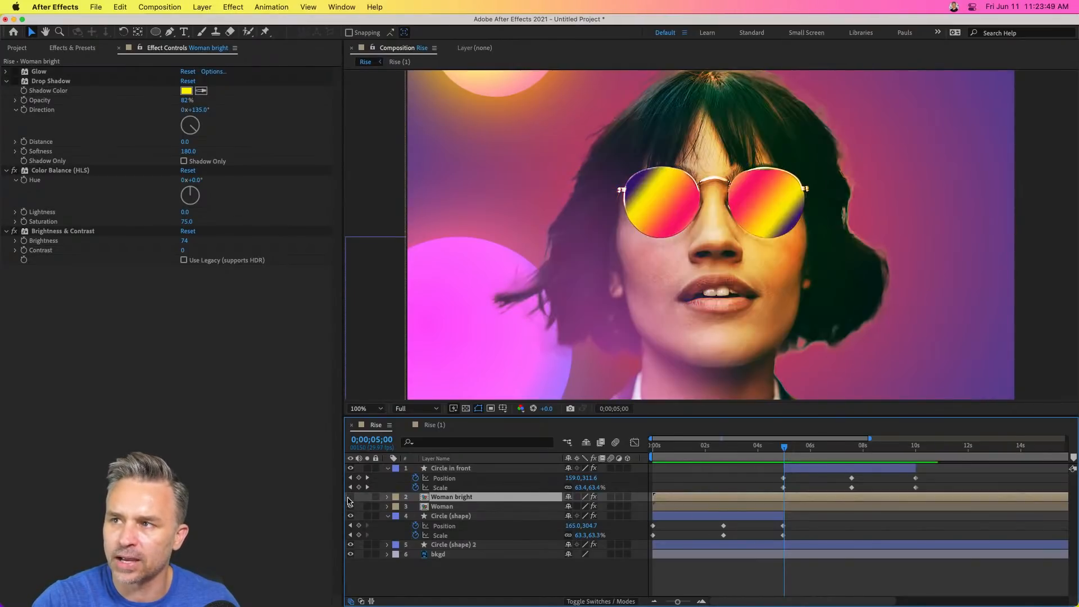
pyautogui.click(350, 499)
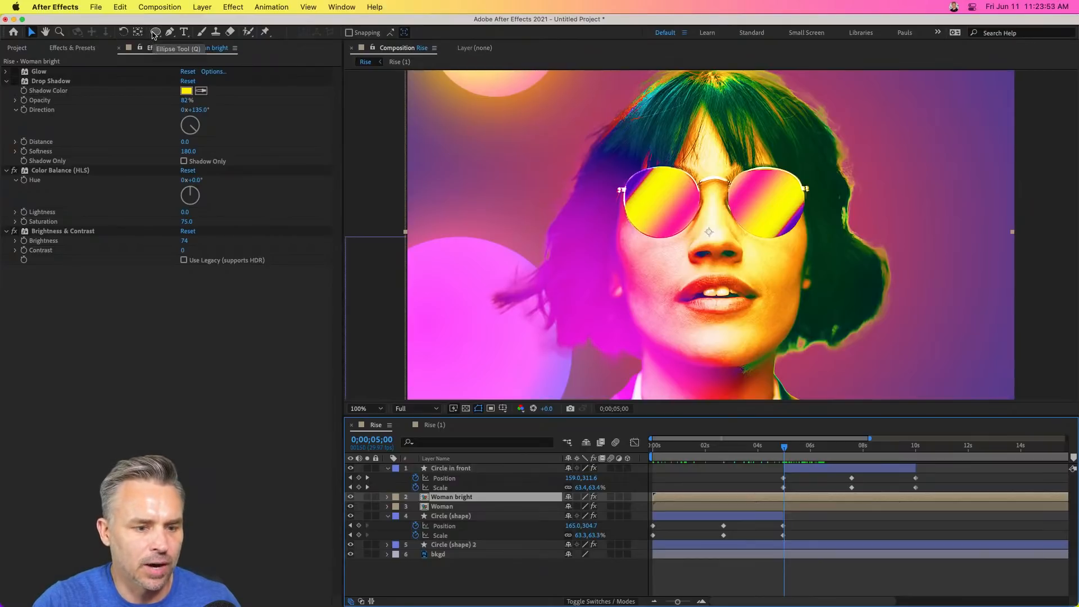
# Draw an elliptical mask on the Woman bright layer over the hair and cheek nearest the pink circle, feathered by 145 pixels.
pyautogui.click(156, 32)
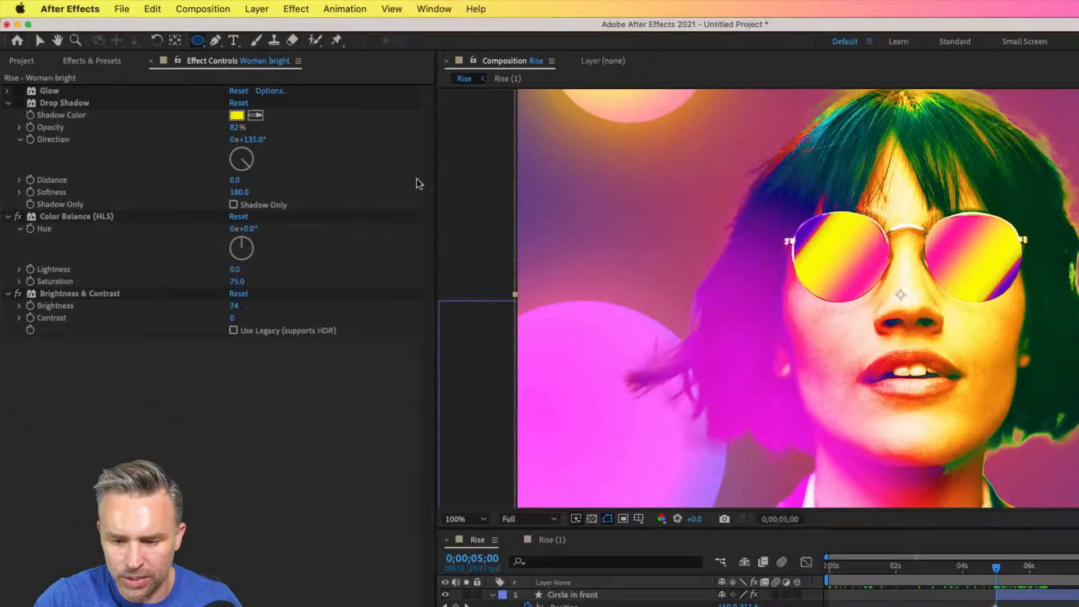
pyautogui.moveTo(630, 147); pyautogui.dragTo(943, 405)
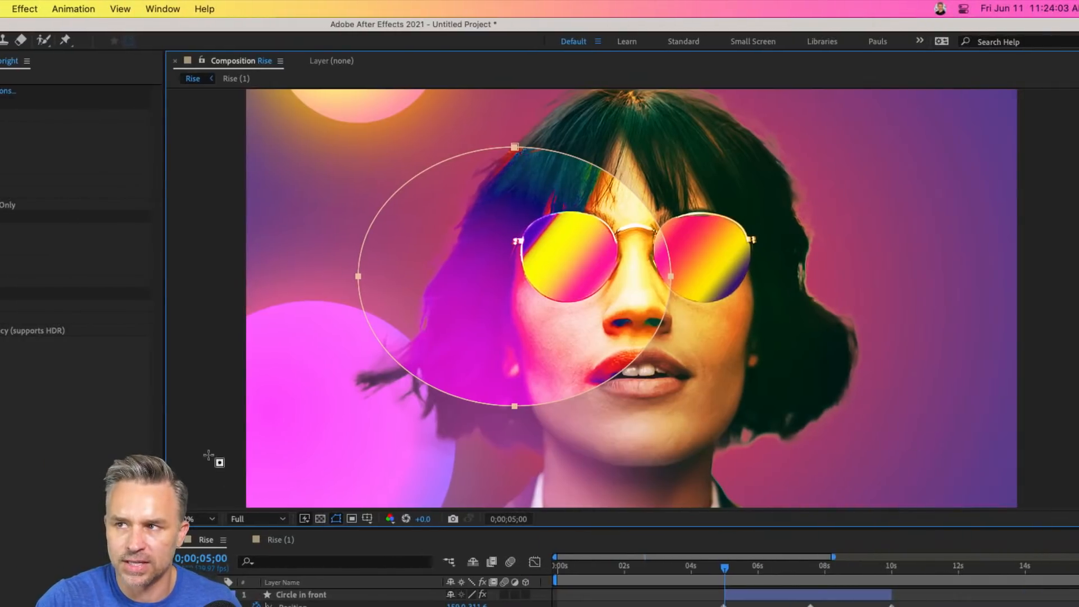
pyautogui.moveTo(244, 527); pyautogui.dragTo(243, 324)
pyautogui.click(245, 451)
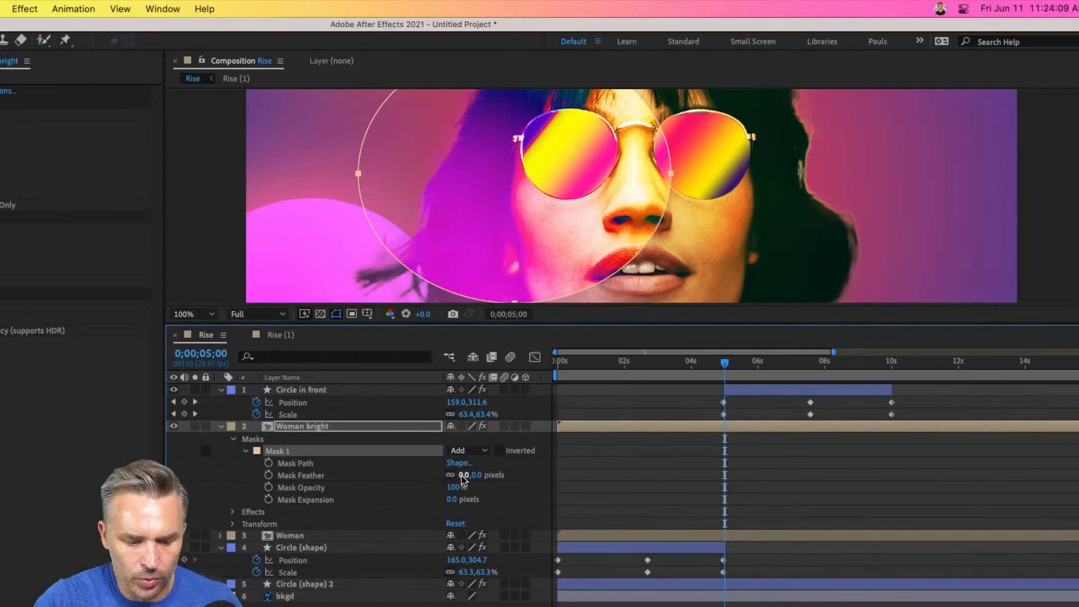
pyautogui.moveTo(461, 476); pyautogui.dragTo(567, 476)
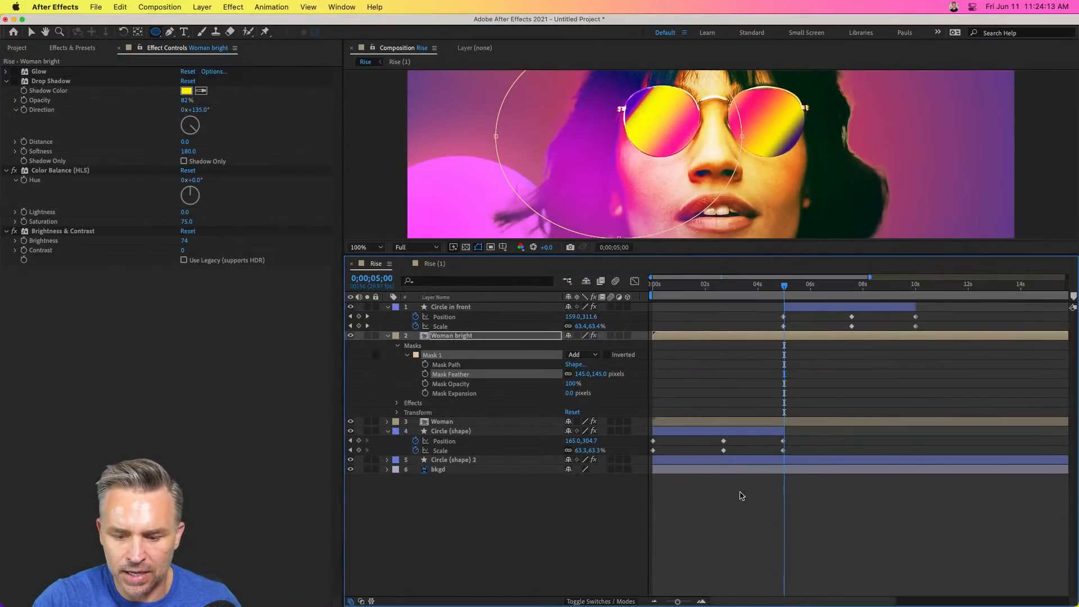
# Set the Woman bright layer's Brightness to 150 and Contrast to 27.
pyautogui.click(745, 517)
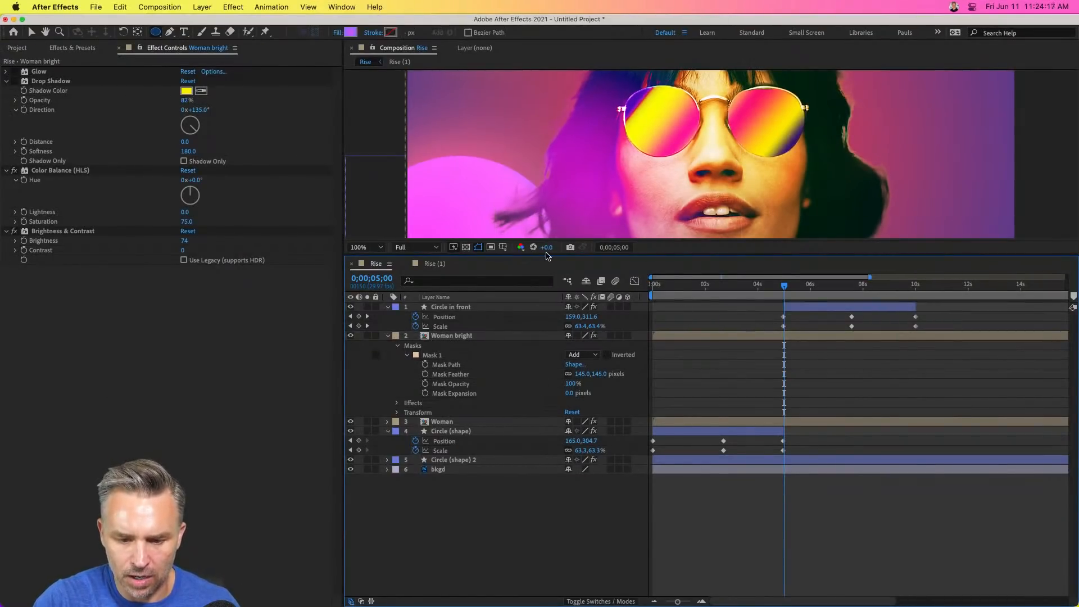
pyautogui.moveTo(546, 256); pyautogui.dragTo(546, 432)
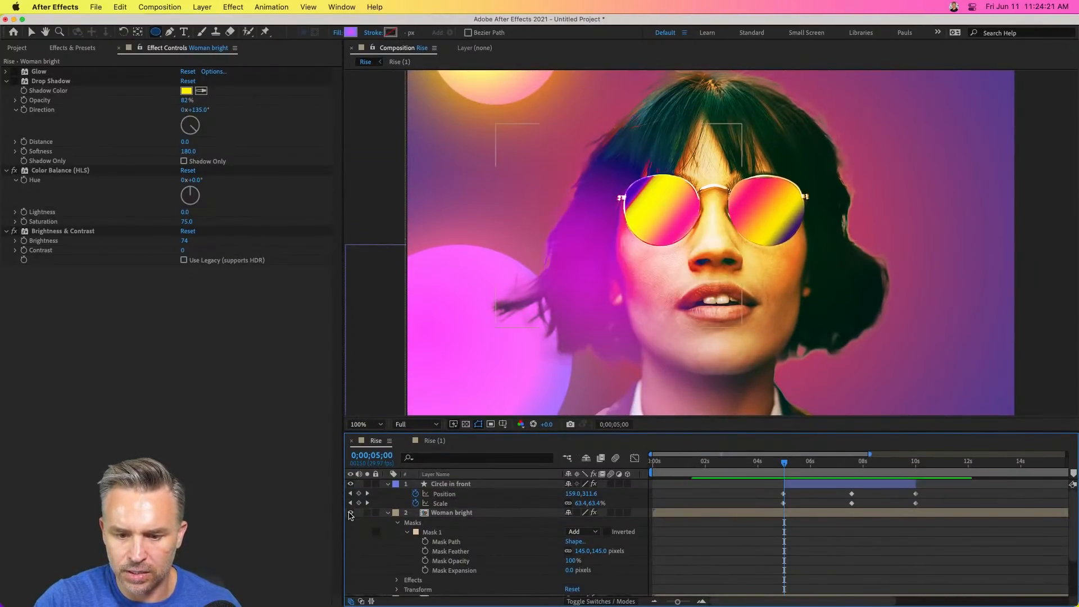
pyautogui.click(435, 514)
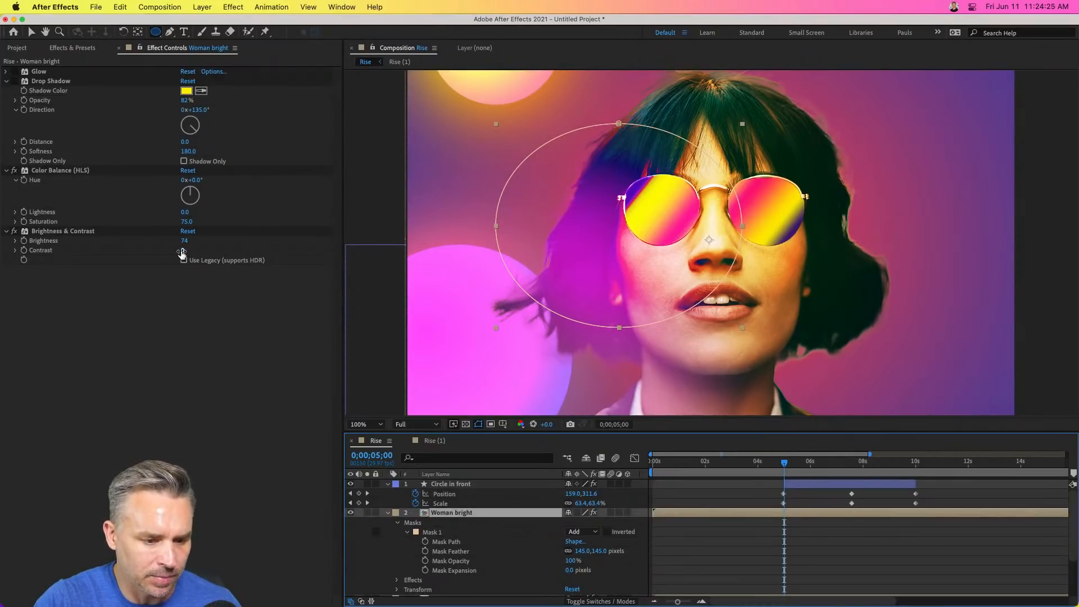
pyautogui.moveTo(181, 253); pyautogui.dragTo(221, 243)
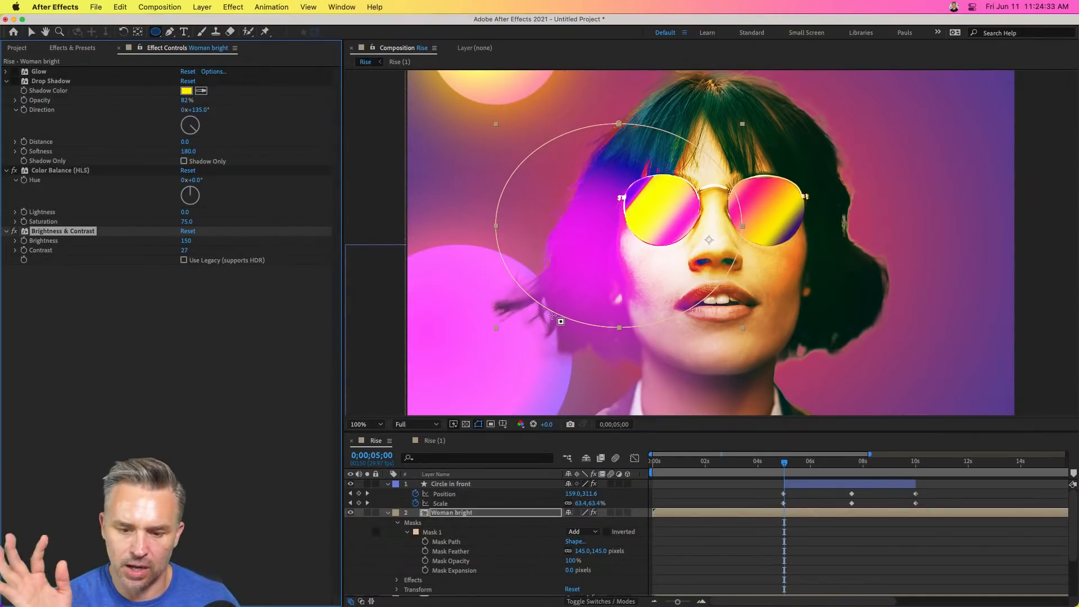
# Shift the start of the Woman bright layer to 0;00;05;00.
pyautogui.moveTo(851, 605)
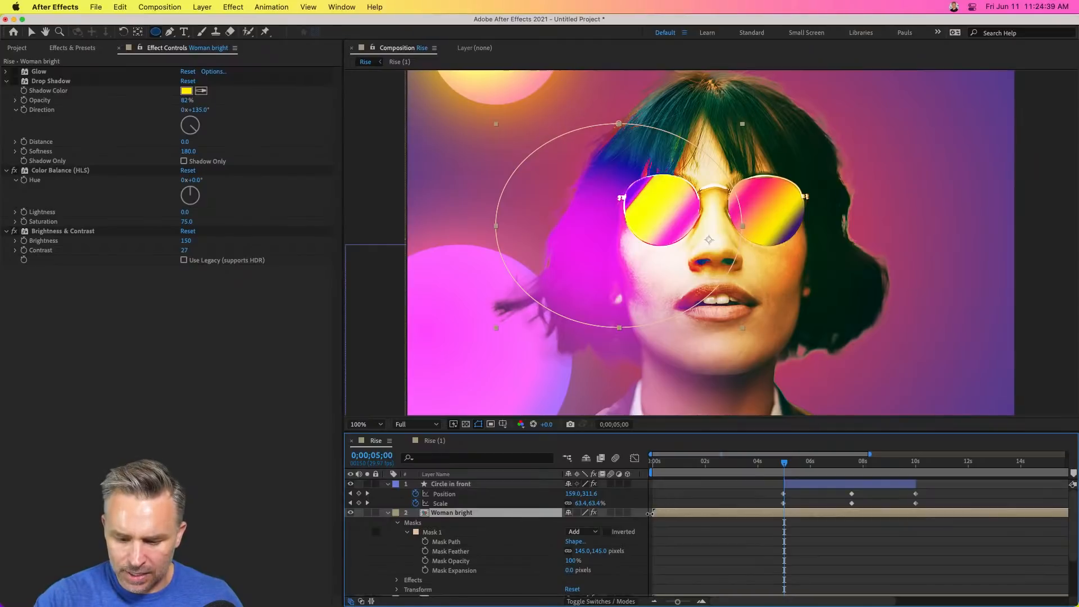
pyautogui.moveTo(653, 513); pyautogui.dragTo(631, 528)
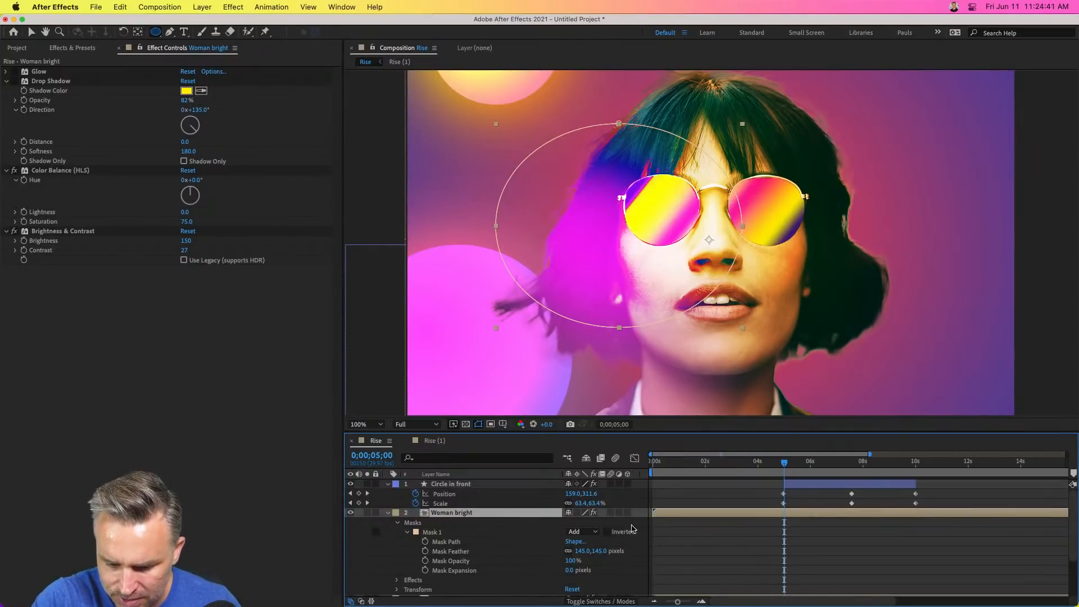
pyautogui.moveTo(717, 516); pyautogui.dragTo(844, 525)
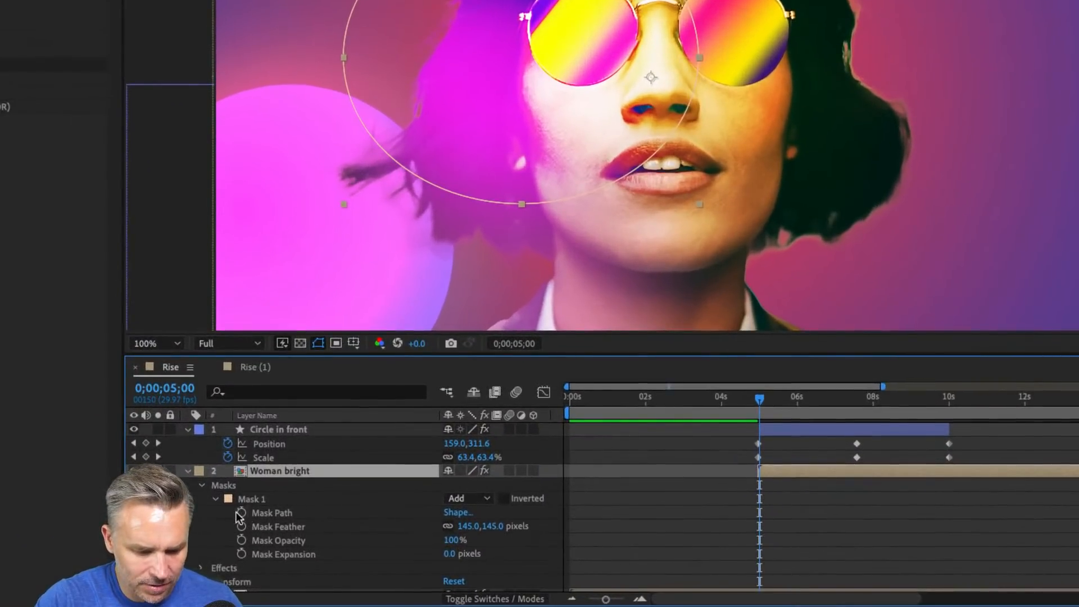
# Enable keyframing for the Woman bright layer's Mask Path and shift its first keyframe past the 6-second mark.
pyautogui.click(241, 513)
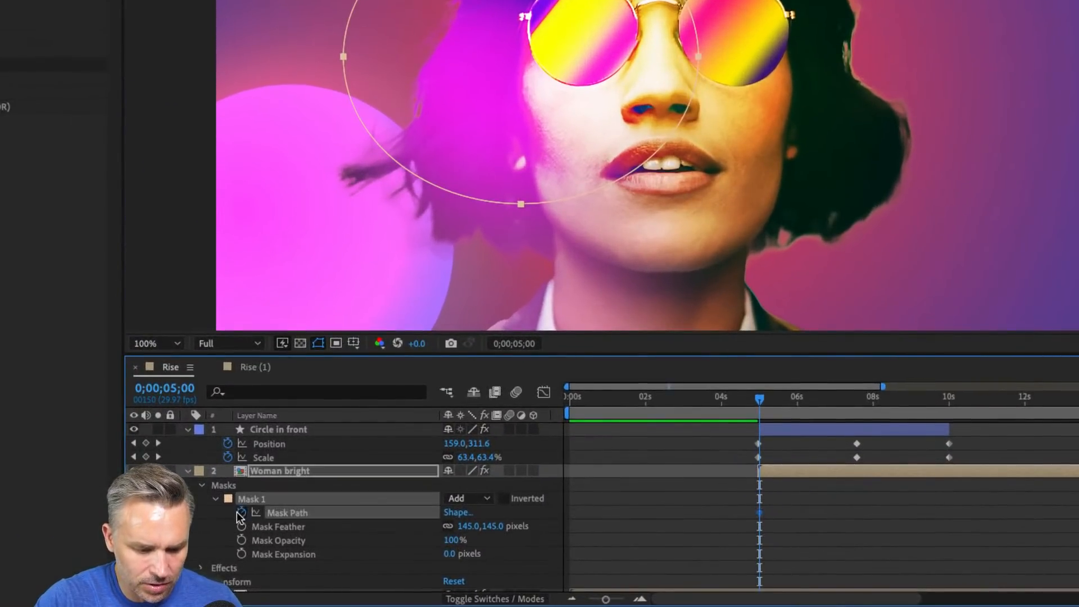
pyautogui.moveTo(759, 512); pyautogui.dragTo(812, 514)
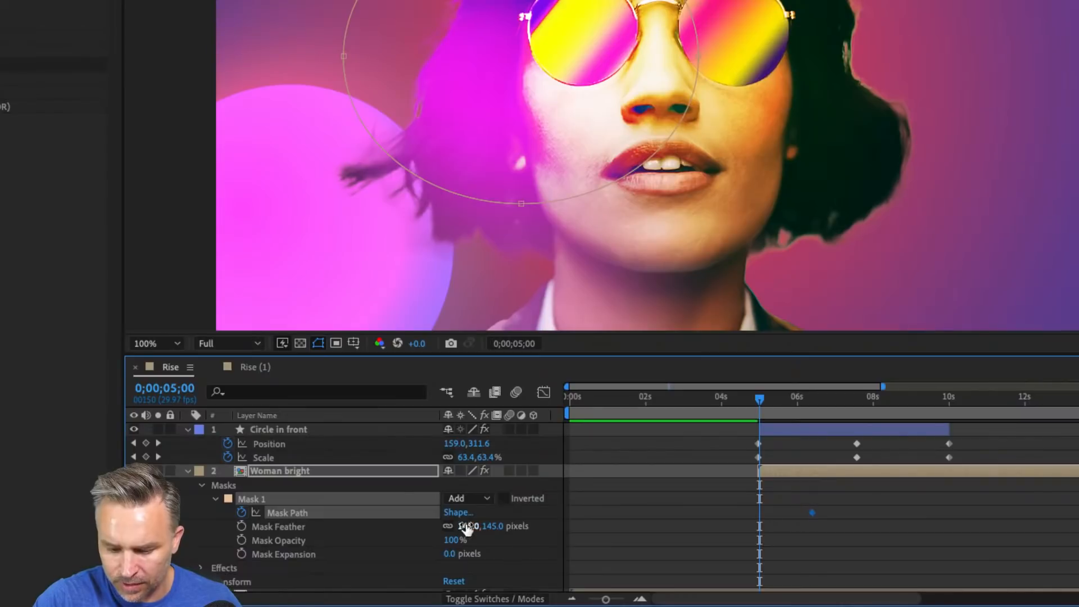
pyautogui.click(659, 524)
pyautogui.click(278, 512)
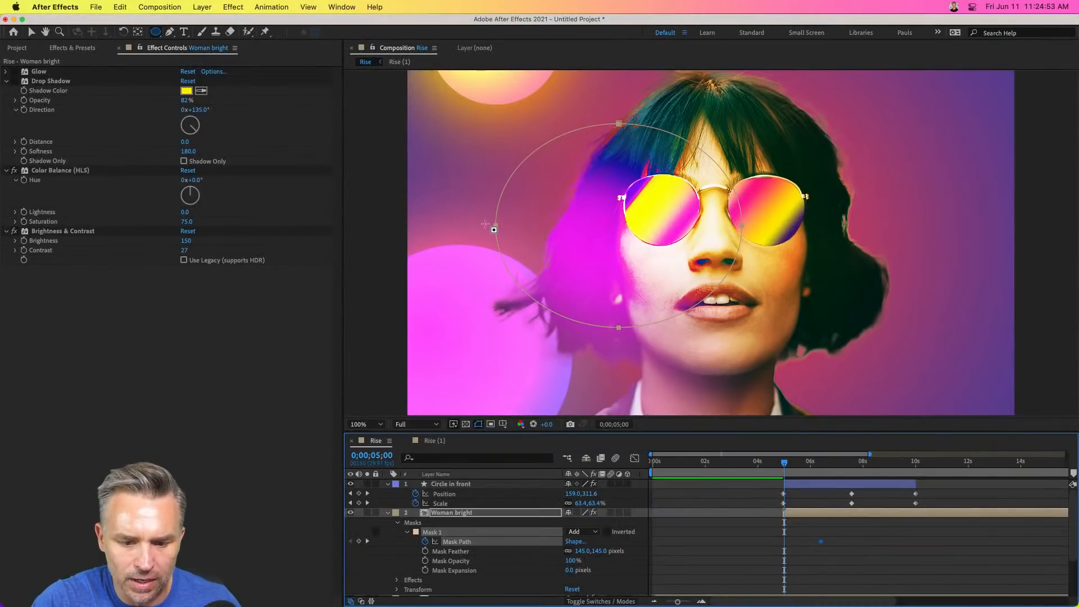
# At 0;00;05;00, shrink the mask to a tilted ellipse and place it beside the yellow circle, clear of the woman's hair.
pyautogui.click(31, 32)
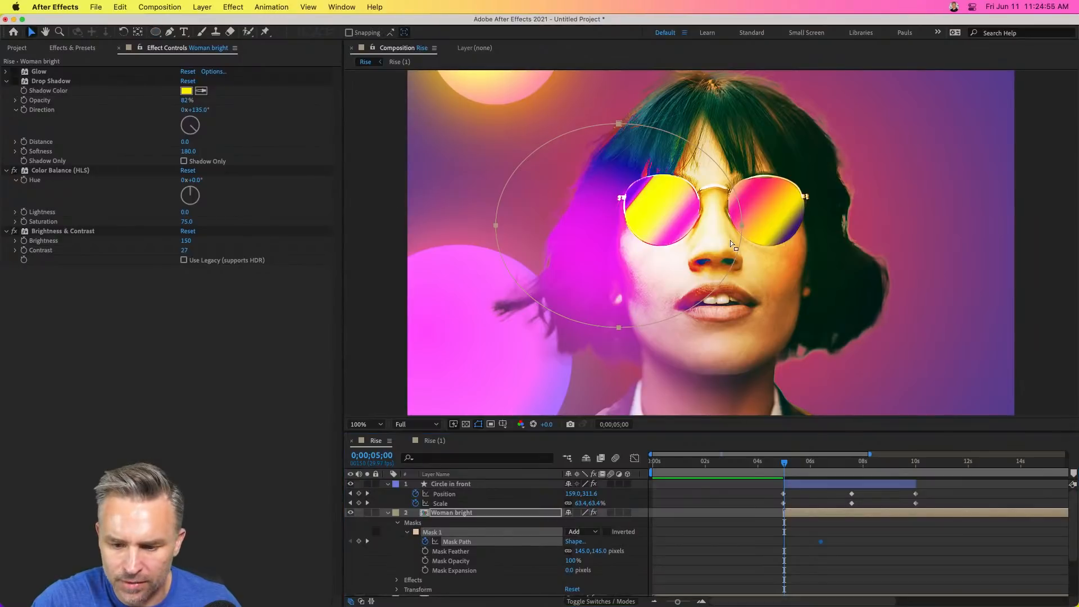
pyautogui.doubleClick(742, 225)
pyautogui.moveTo(742, 225); pyautogui.dragTo(646, 225)
pyautogui.moveTo(568, 326); pyautogui.dragTo(571, 270)
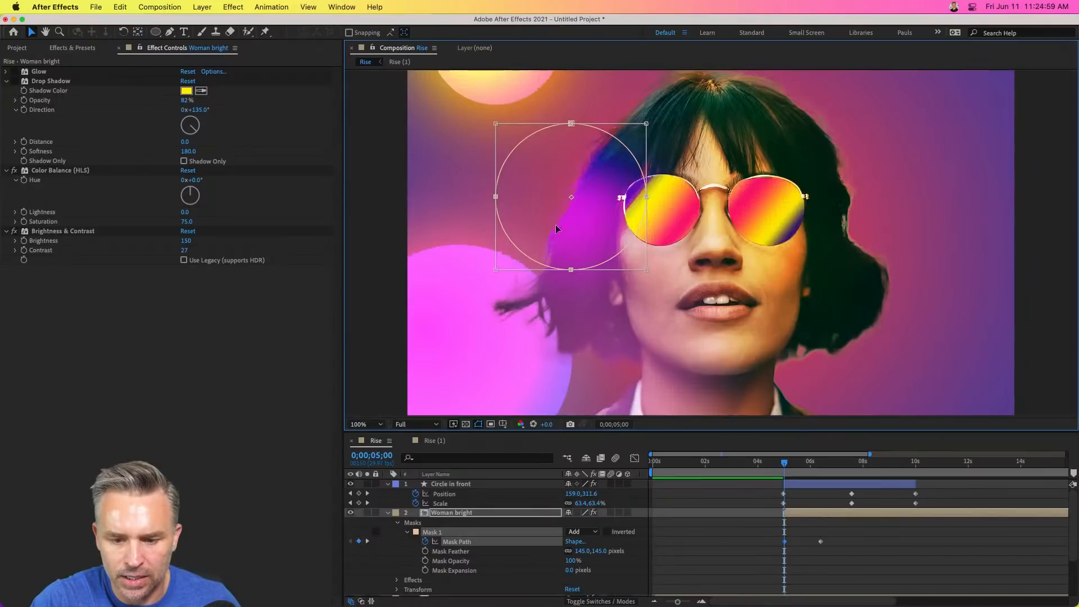
pyautogui.moveTo(580, 124); pyautogui.dragTo(561, 68)
pyautogui.moveTo(550, 215); pyautogui.dragTo(551, 301)
pyautogui.moveTo(450, 294); pyautogui.dragTo(589, 223)
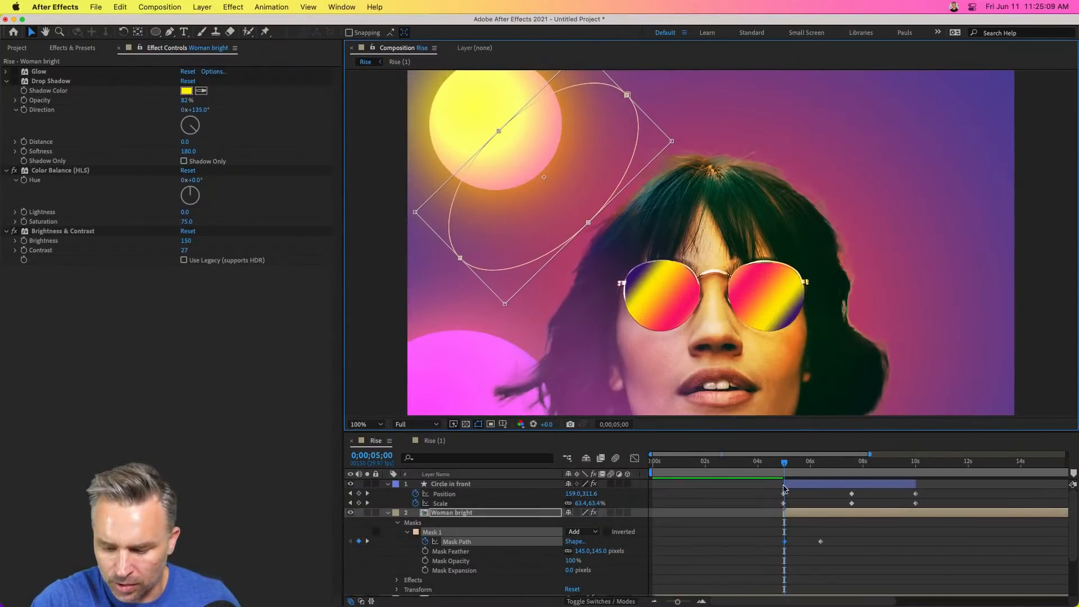
# Delete the shifted Mask Path keyframe, and at 0;00;06;22 rotate and move the mask over the woman's face beside the yellow circle.
pyautogui.click(809, 541)
pyautogui.moveTo(824, 460); pyautogui.dragTo(834, 467)
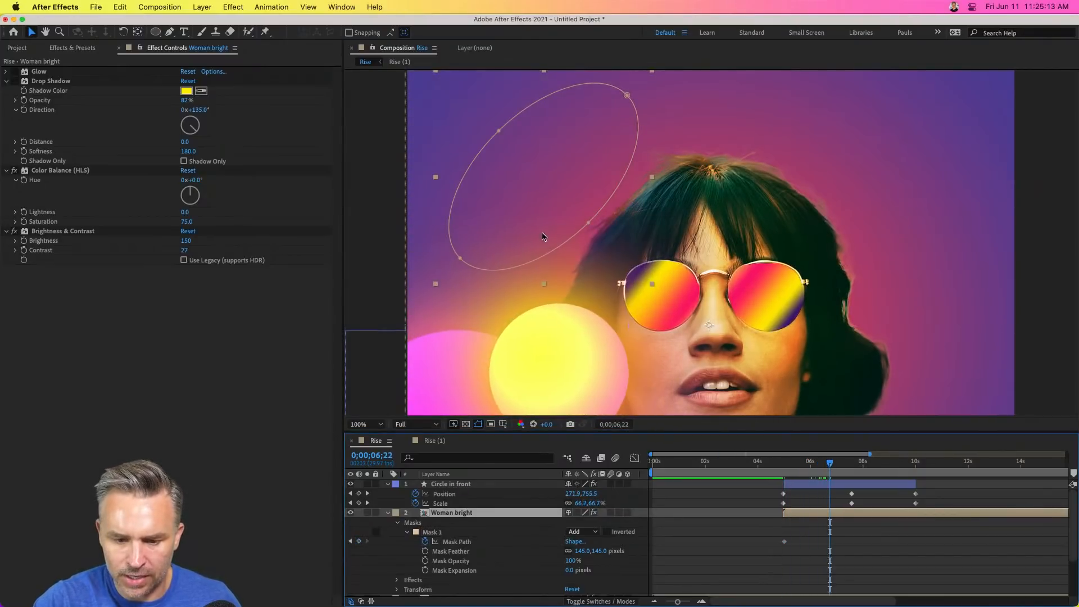
pyautogui.moveTo(587, 222); pyautogui.dragTo(618, 257)
pyautogui.press('super+z')
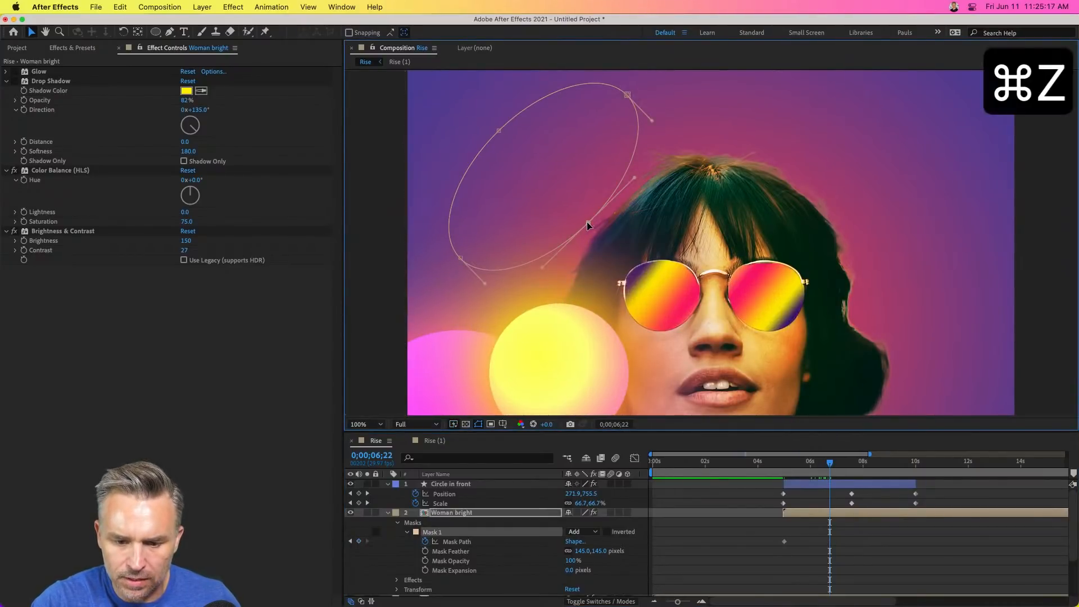
pyautogui.doubleClick(586, 221)
pyautogui.moveTo(587, 222); pyautogui.dragTo(609, 225)
pyautogui.moveTo(506, 135); pyautogui.dragTo(473, 228)
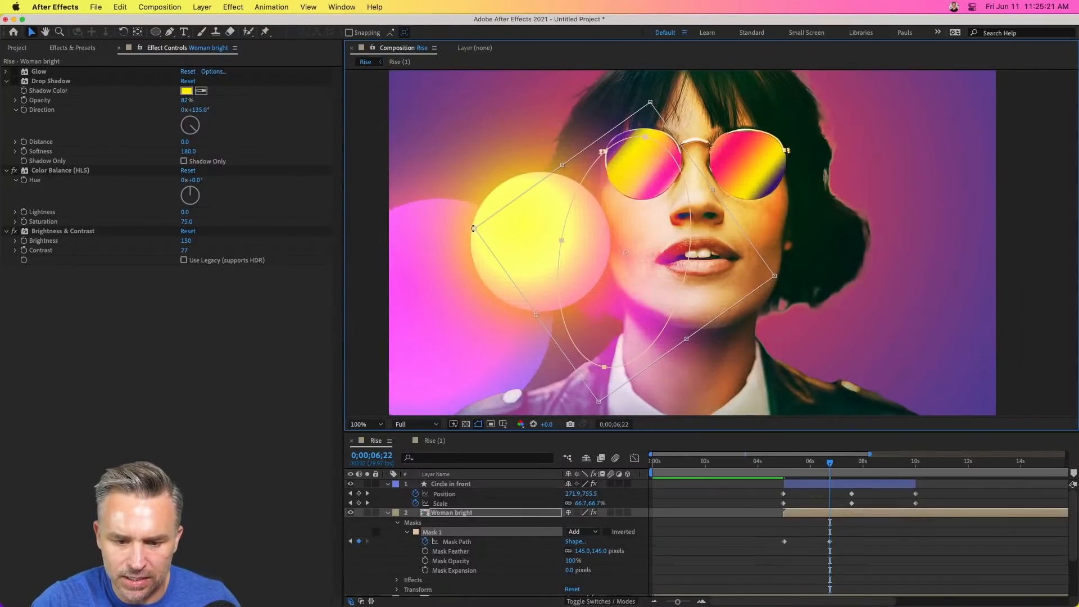
pyautogui.press('Return')
# Widen the mask from the yellow circle to the far side of the jaw and raise its upper point above the hair.
pyautogui.doubleClick(553, 240)
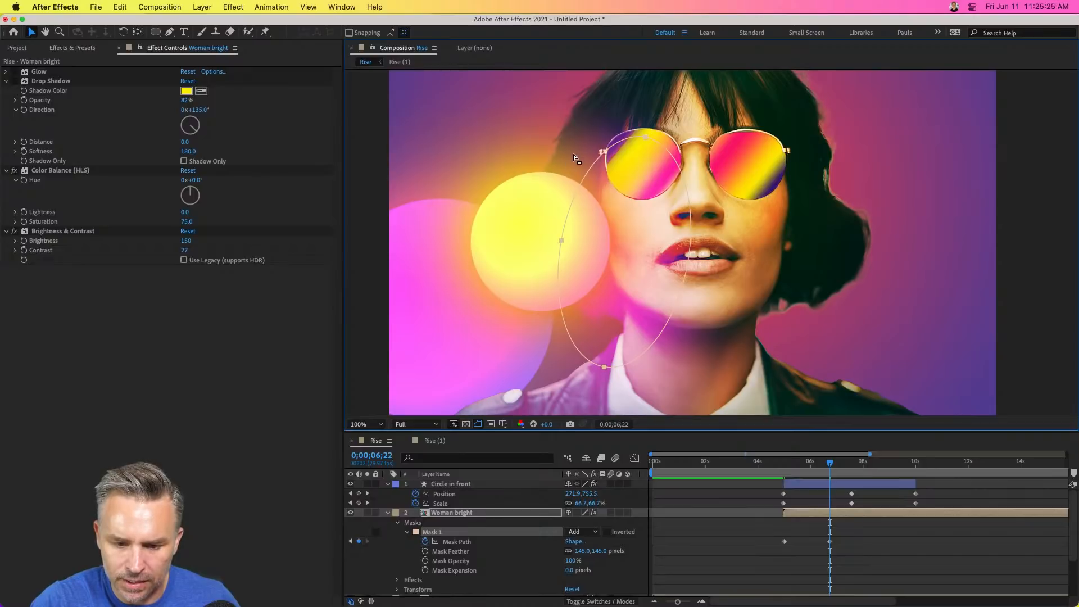
pyautogui.moveTo(562, 245); pyautogui.dragTo(522, 230)
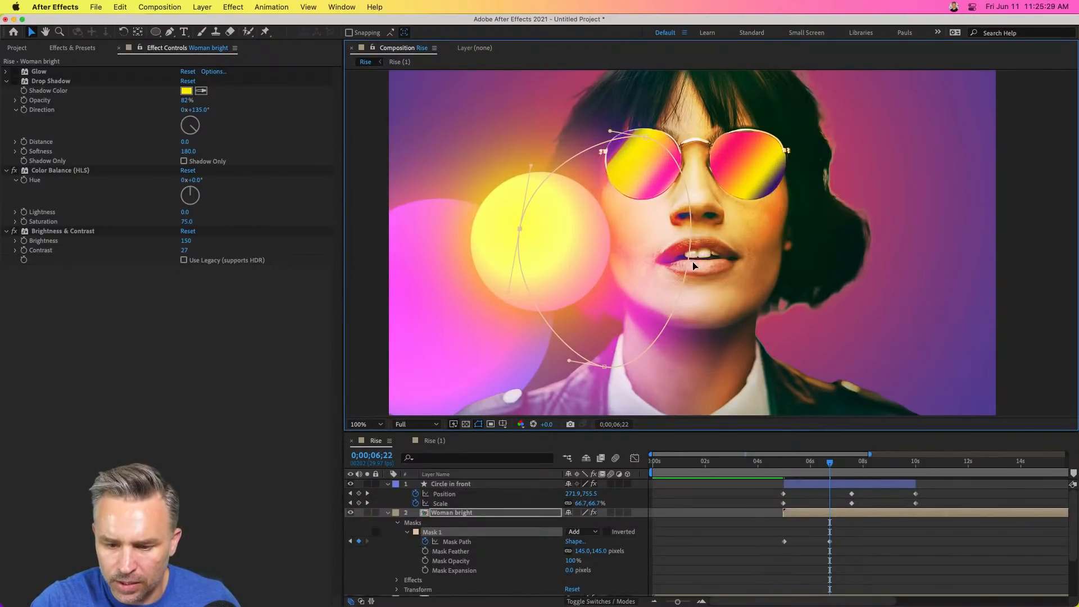
pyautogui.moveTo(689, 266); pyautogui.dragTo(757, 281)
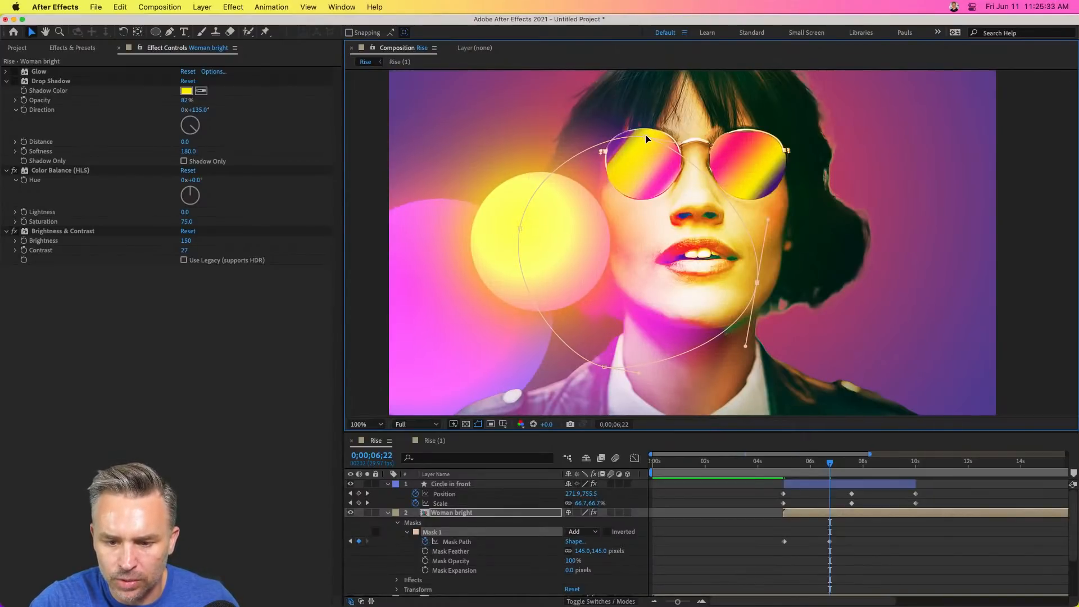
pyautogui.moveTo(646, 139); pyautogui.dragTo(624, 163)
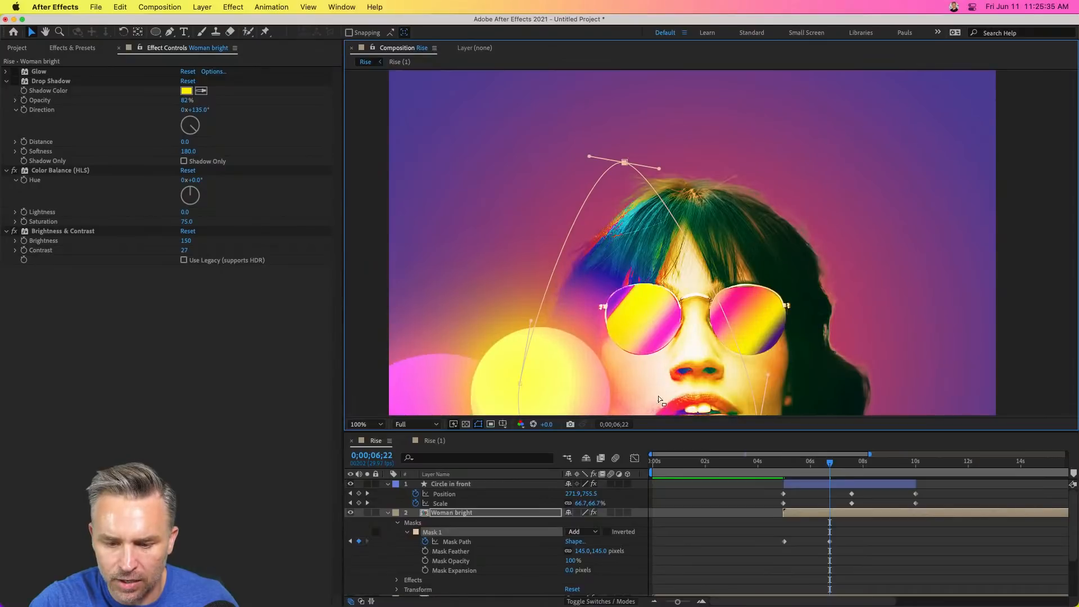
# Lower the mask's bottom point to the chest and bulge its curve outward on the pink circle's side.
pyautogui.press(',')
pyautogui.press('.')
pyautogui.moveTo(660, 336); pyautogui.dragTo(655, 95)
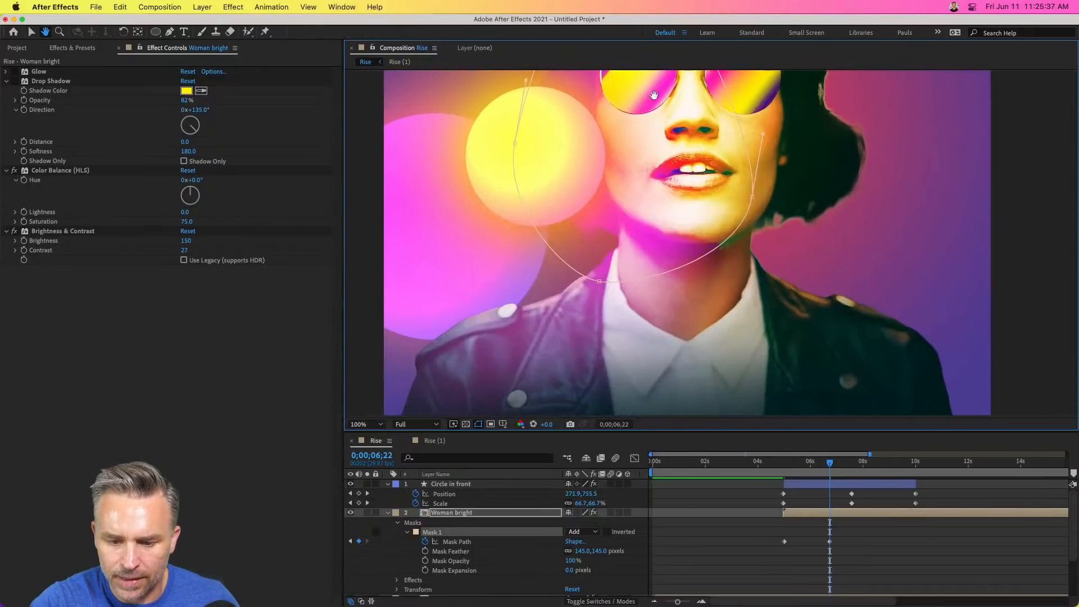
pyautogui.moveTo(599, 281); pyautogui.dragTo(607, 350)
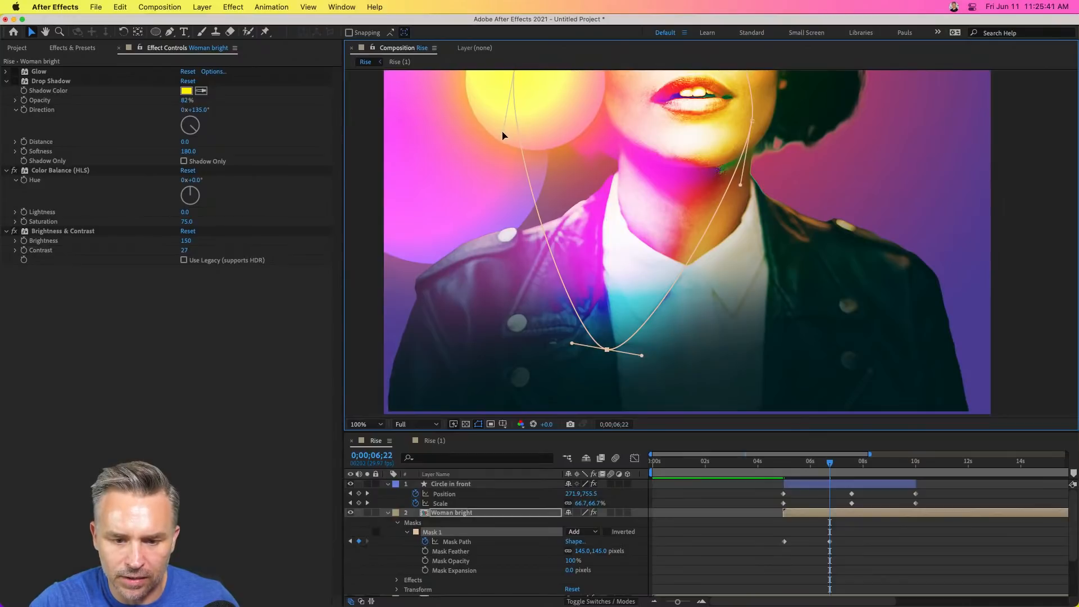
pyautogui.moveTo(503, 136); pyautogui.dragTo(425, 229)
pyautogui.moveTo(541, 103); pyautogui.dragTo(539, 157)
# At 0;00;08;18, move the whole mask across the woman toward the yellow circle to add another Mask Path keyframe.
pyautogui.moveTo(830, 464); pyautogui.dragTo(879, 464)
pyautogui.click(748, 168)
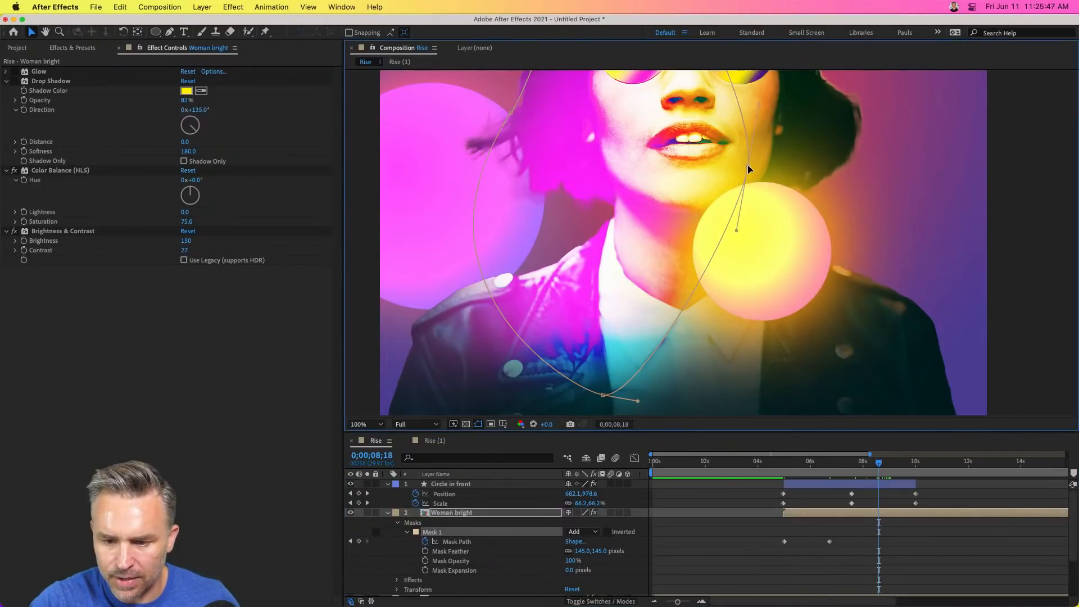
pyautogui.doubleClick(748, 169)
pyautogui.moveTo(751, 169); pyautogui.dragTo(867, 200)
# At 0;00;10;00, shrink the mask and move it over the hair and shoulder nearest the yellow circle.
pyautogui.moveTo(884, 471); pyautogui.dragTo(916, 476)
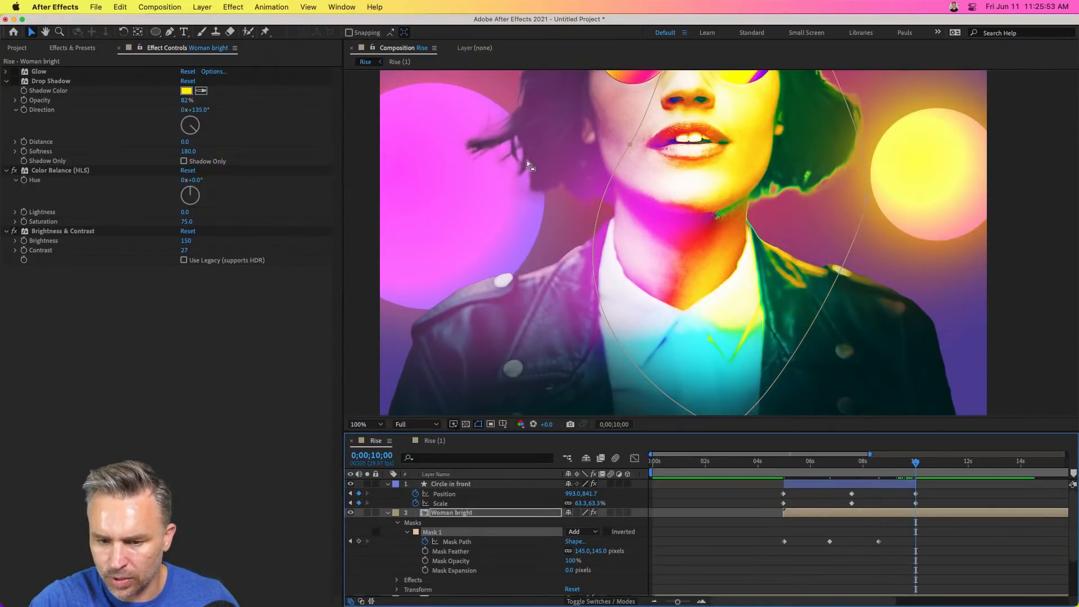
pyautogui.doubleClick(628, 147)
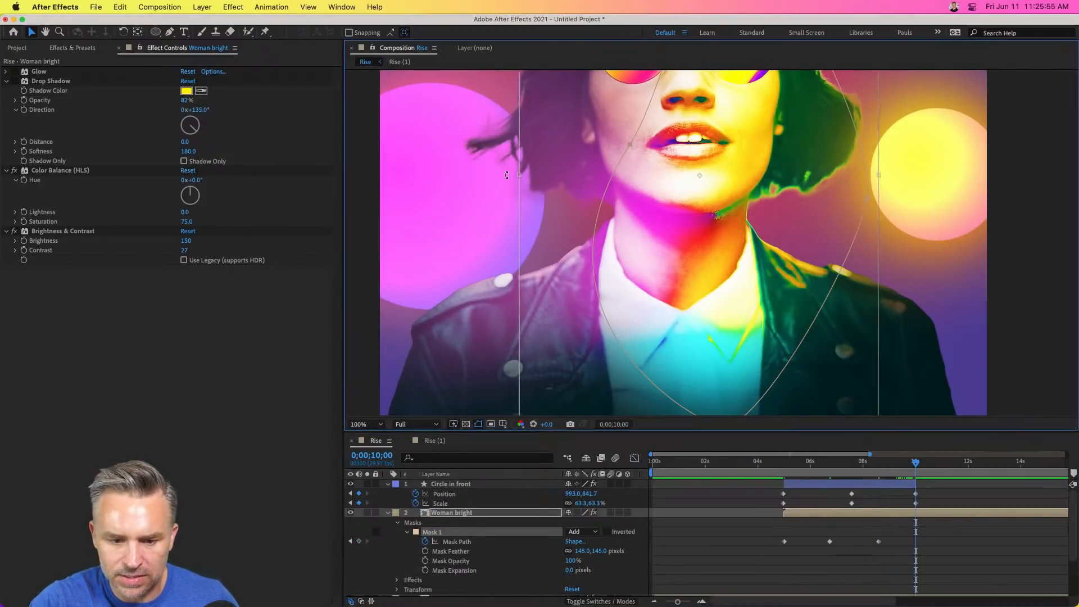
pyautogui.press('super+minus')
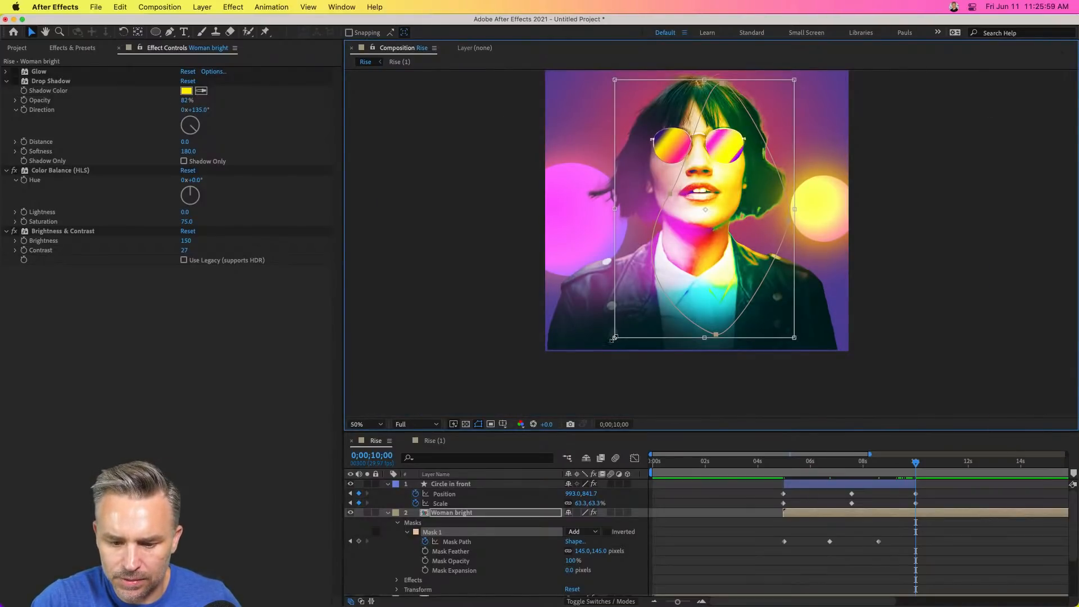
pyautogui.moveTo(615, 337); pyautogui.dragTo(669, 261)
pyautogui.moveTo(701, 215); pyautogui.dragTo(713, 258)
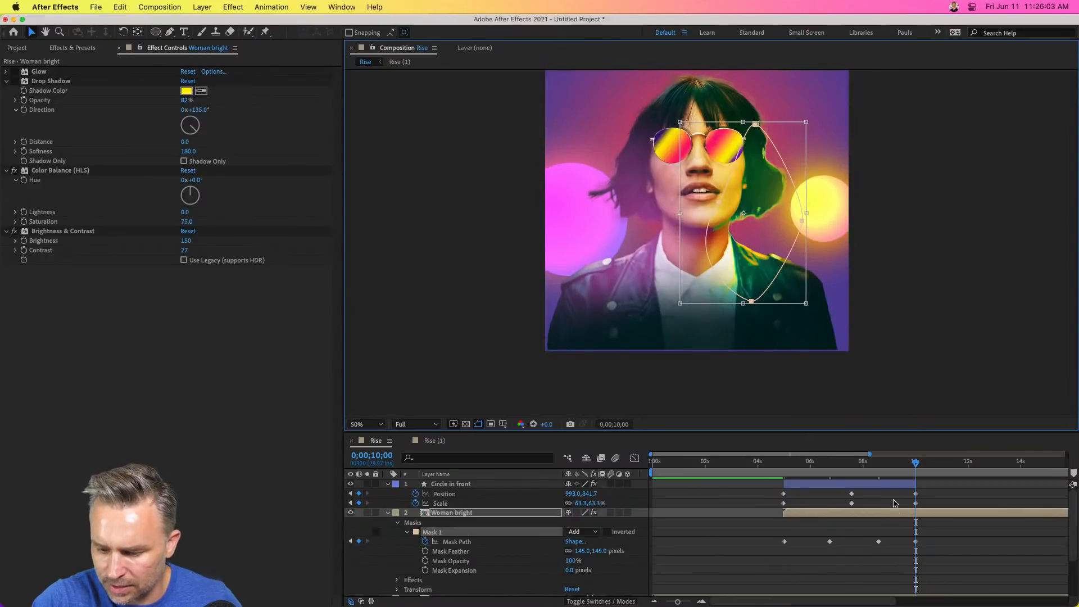
# Shift the last Mask Path keyframe slightly earlier, and at 0;00;10;00 narrow the mask and move it off the woman onto the yellow circle.
pyautogui.moveTo(916, 542); pyautogui.dragTo(906, 544)
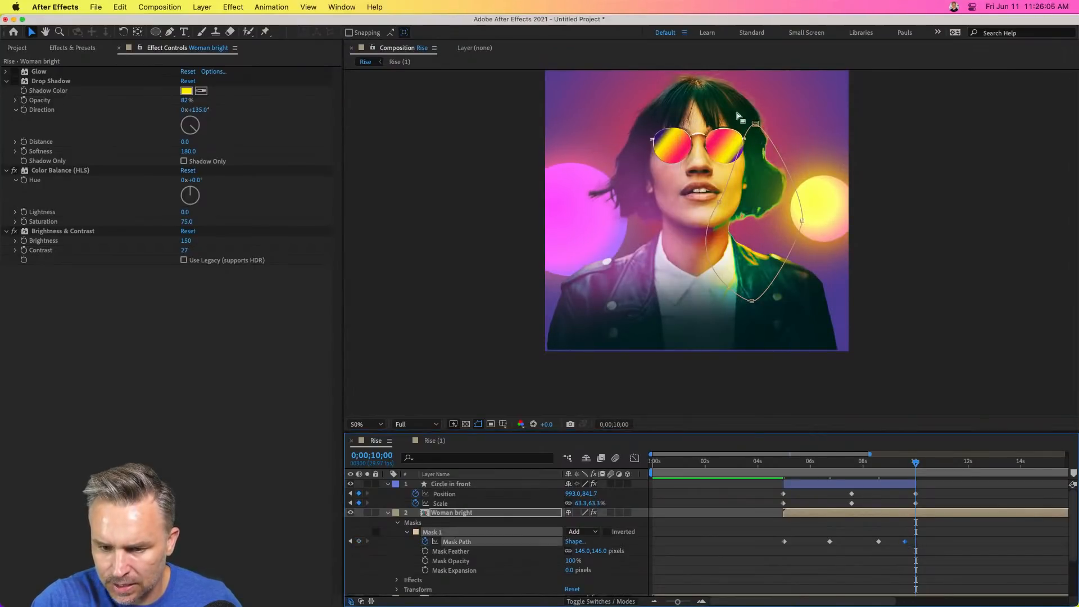
pyautogui.doubleClick(754, 124)
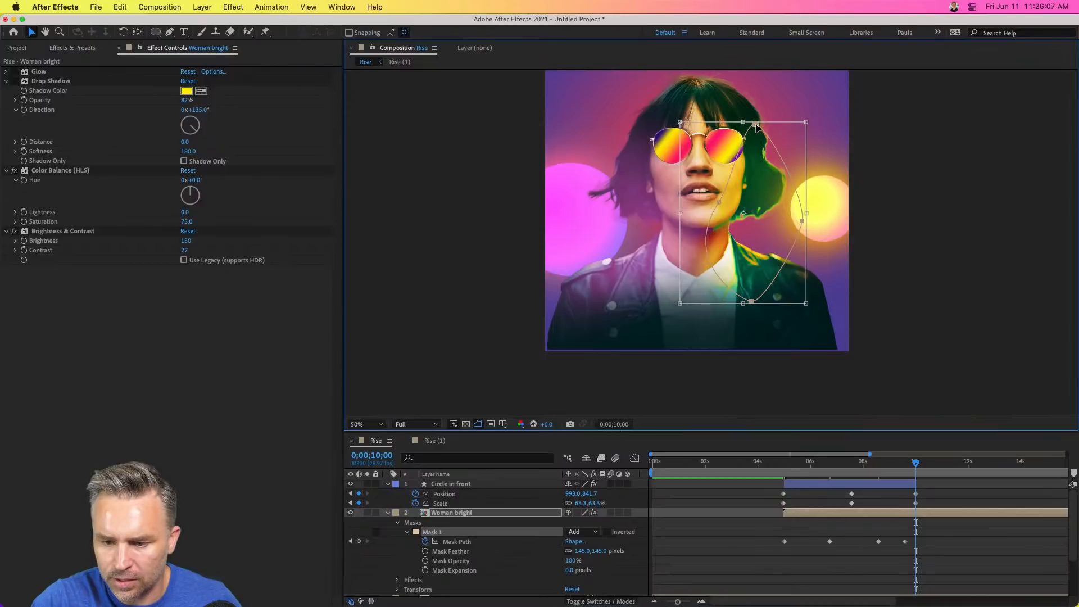
pyautogui.moveTo(757, 127); pyautogui.dragTo(795, 114)
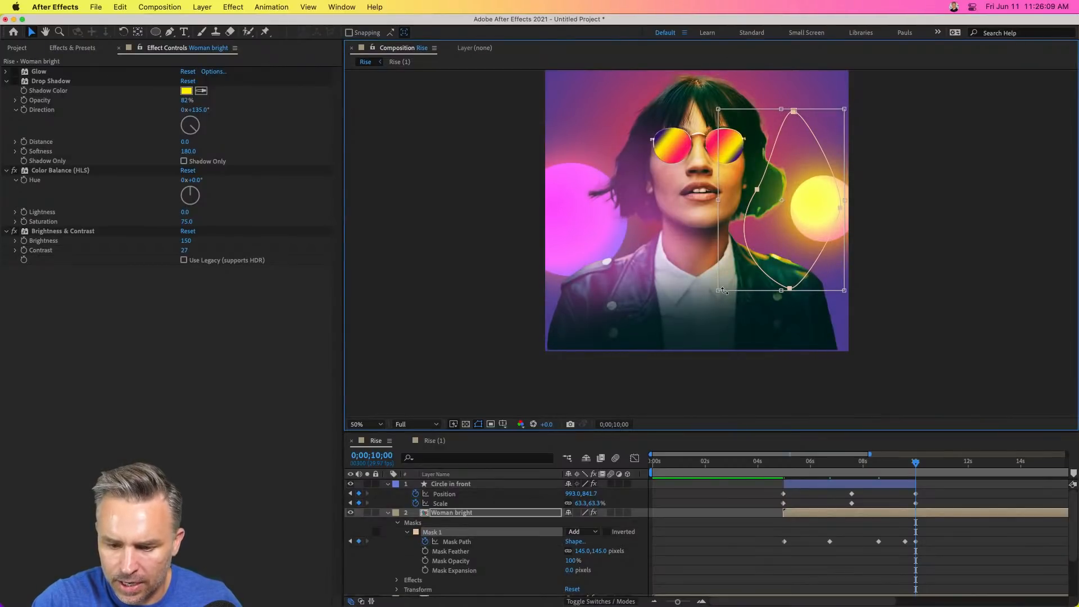
pyautogui.moveTo(718, 292); pyautogui.dragTo(770, 254)
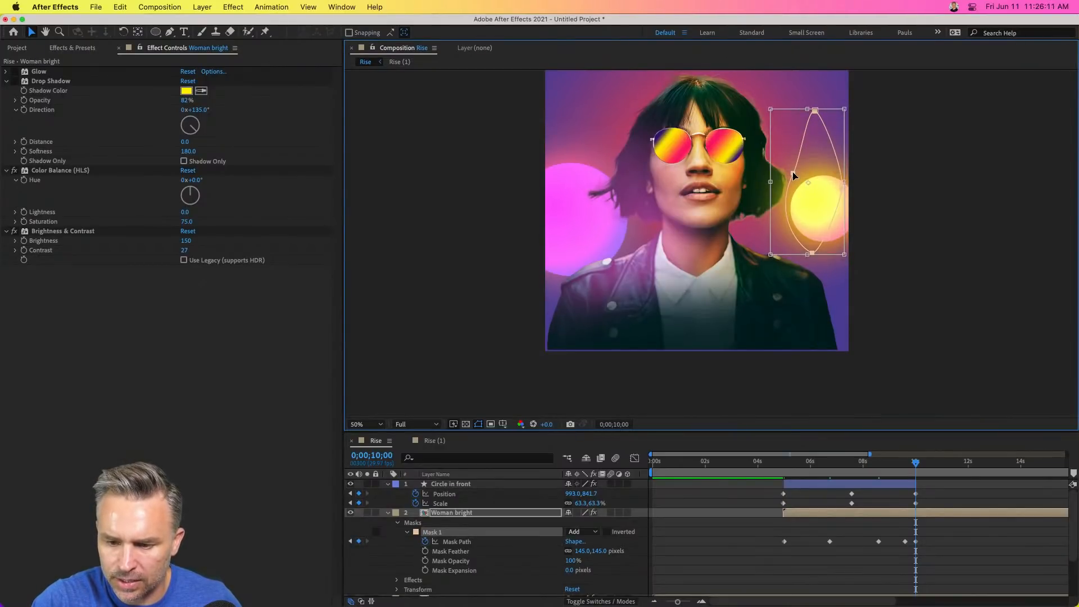
pyautogui.moveTo(798, 163); pyautogui.dragTo(783, 191)
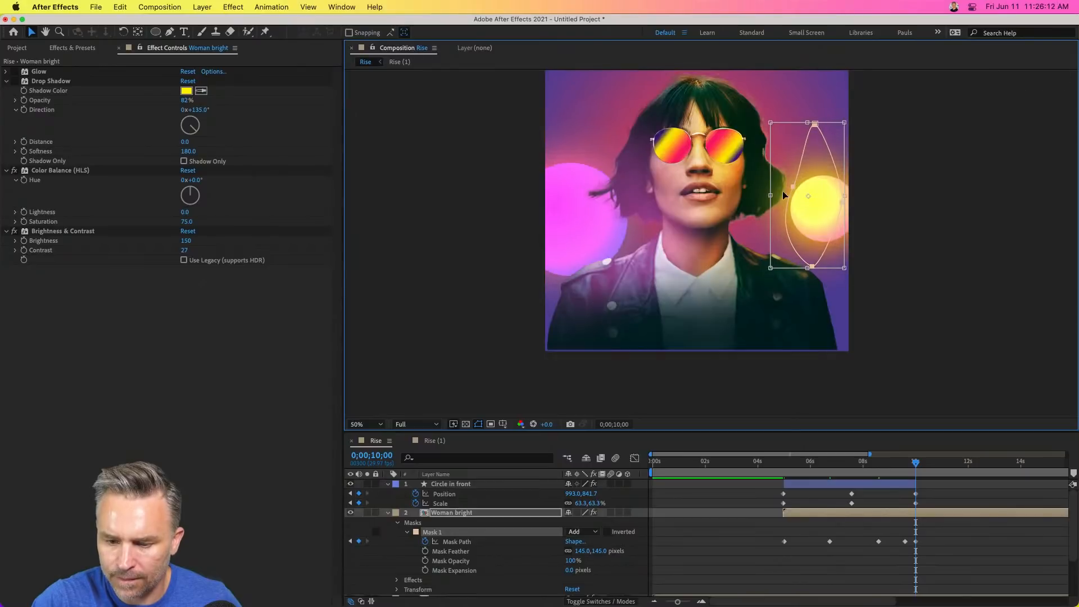
# Preview the animation from about 0;00;05;02 to check that the lighting follows the yellow circle across the woman.
pyautogui.click(843, 530)
pyautogui.moveTo(812, 462); pyautogui.dragTo(798, 464)
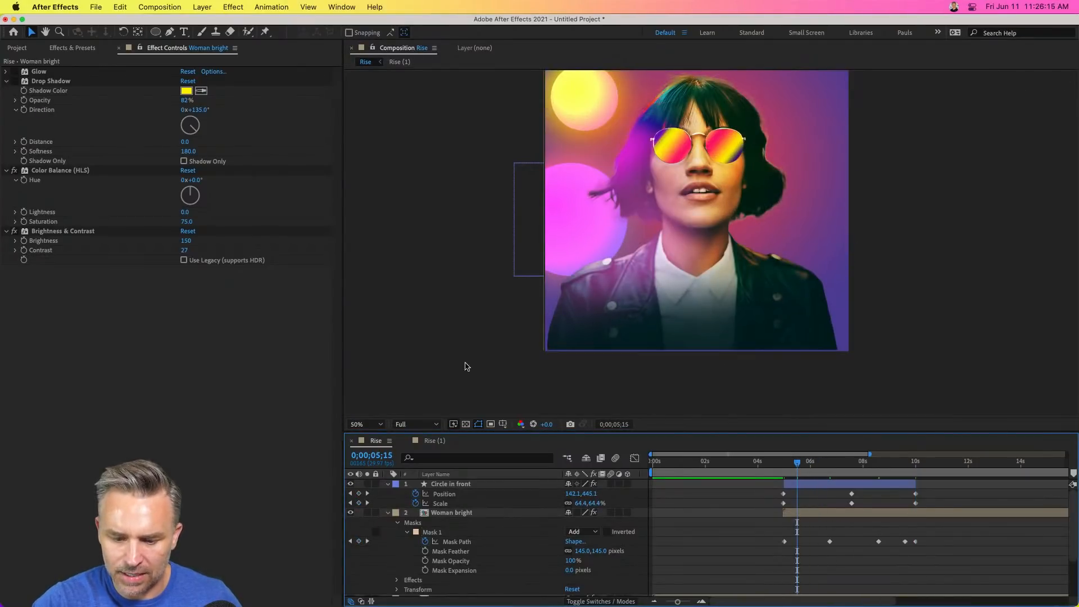
pyautogui.moveTo(482, 169); pyautogui.dragTo(479, 224)
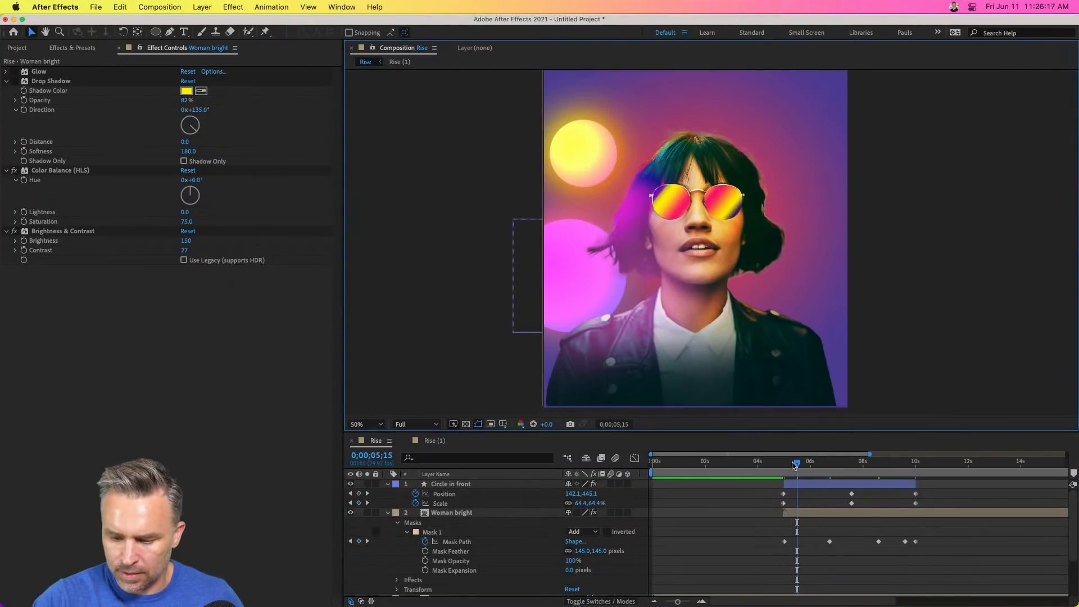
pyautogui.moveTo(794, 465); pyautogui.dragTo(784, 465)
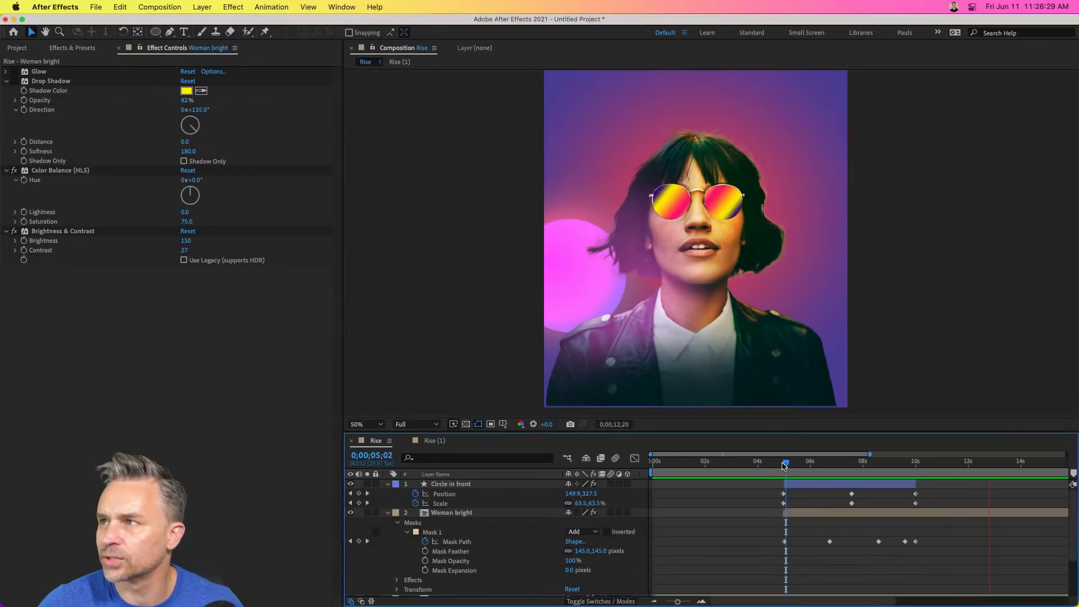
pyautogui.press('space')
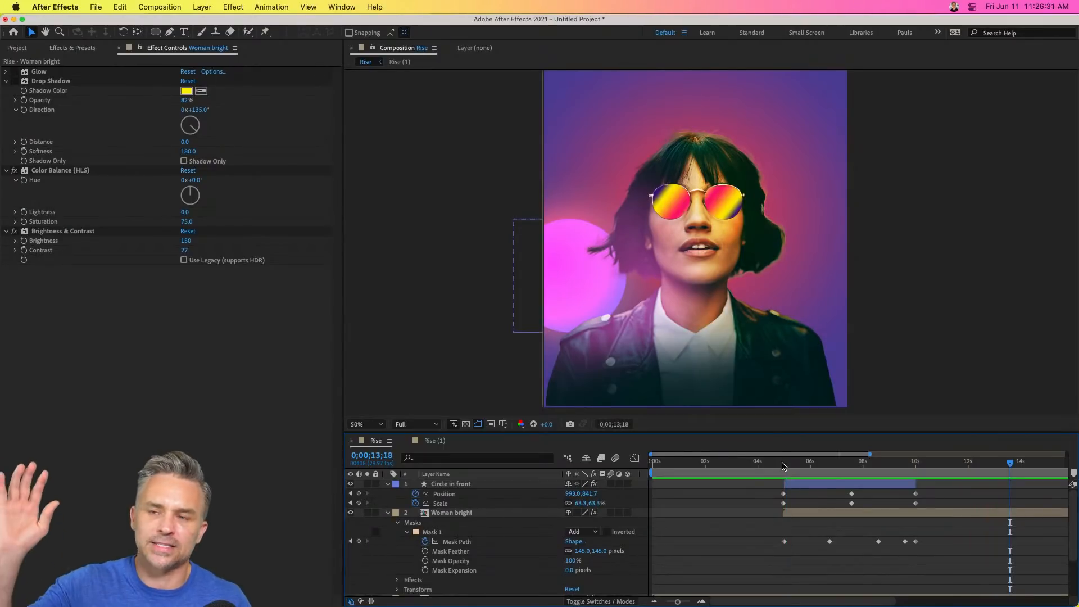